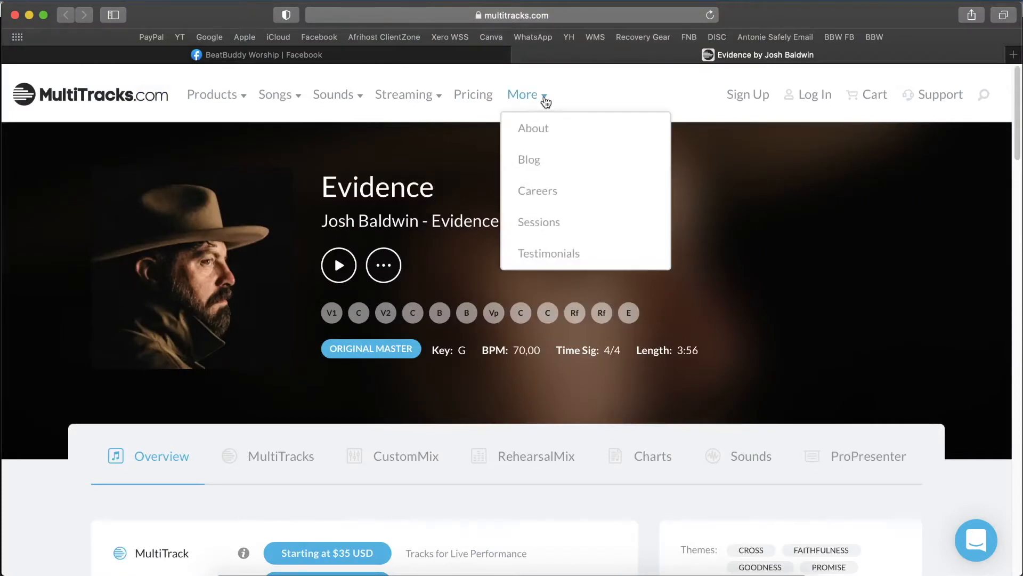
Switch to BeatBuddy Manager and look through the loops and fills of the Ballad Beats 4/4 song.
click(483, 569)
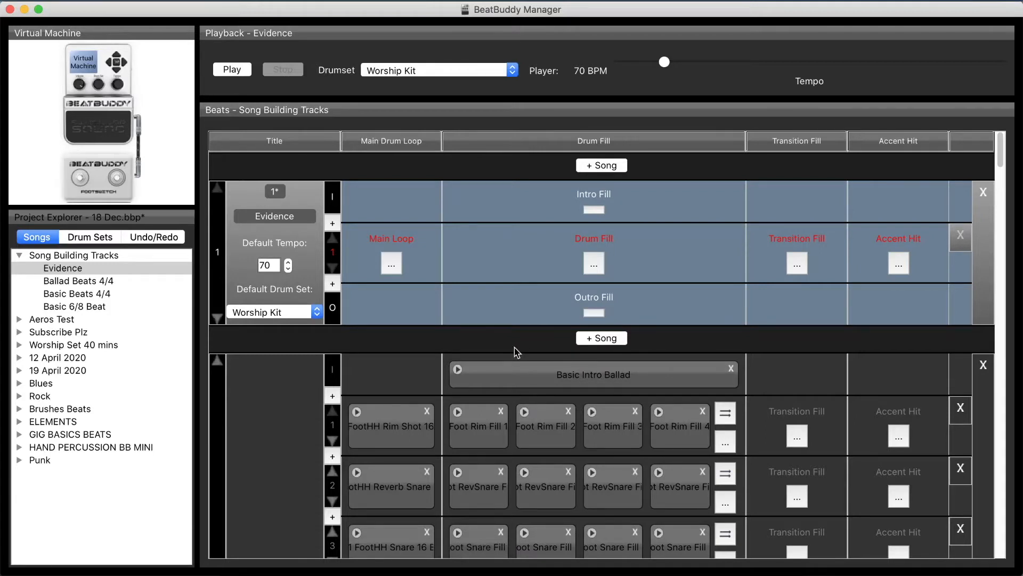
click(272, 415)
scroll(276, 420, down, 15)
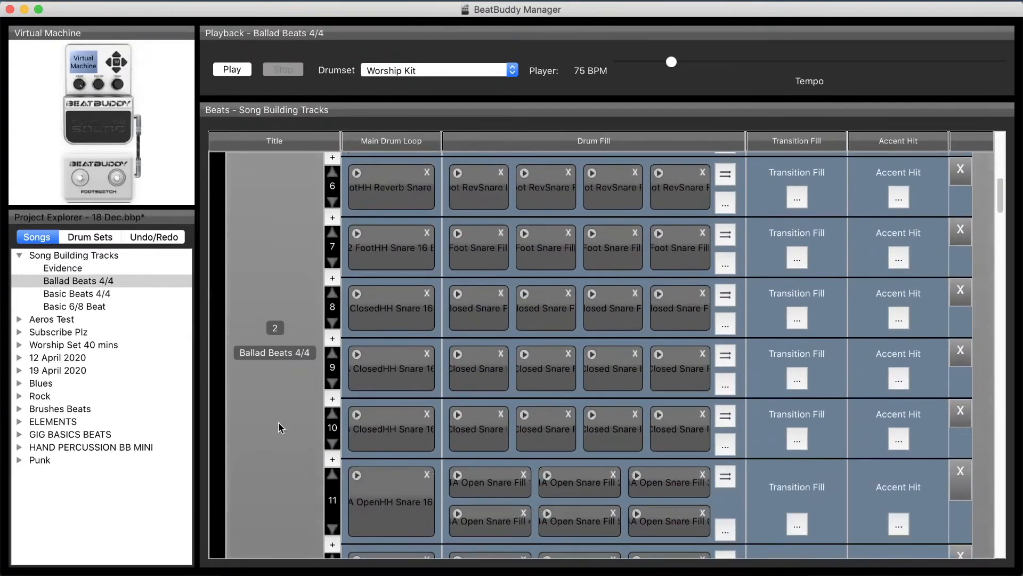
scroll(278, 421, down, 5)
scroll(279, 421, up, 15)
scroll(279, 422, up, 6)
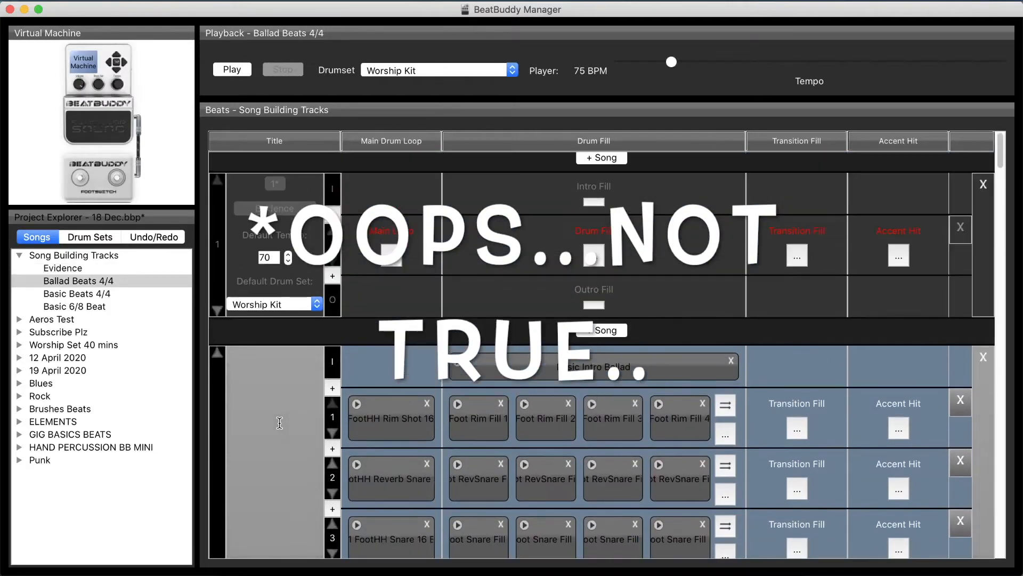
scroll(279, 422, up, 1)
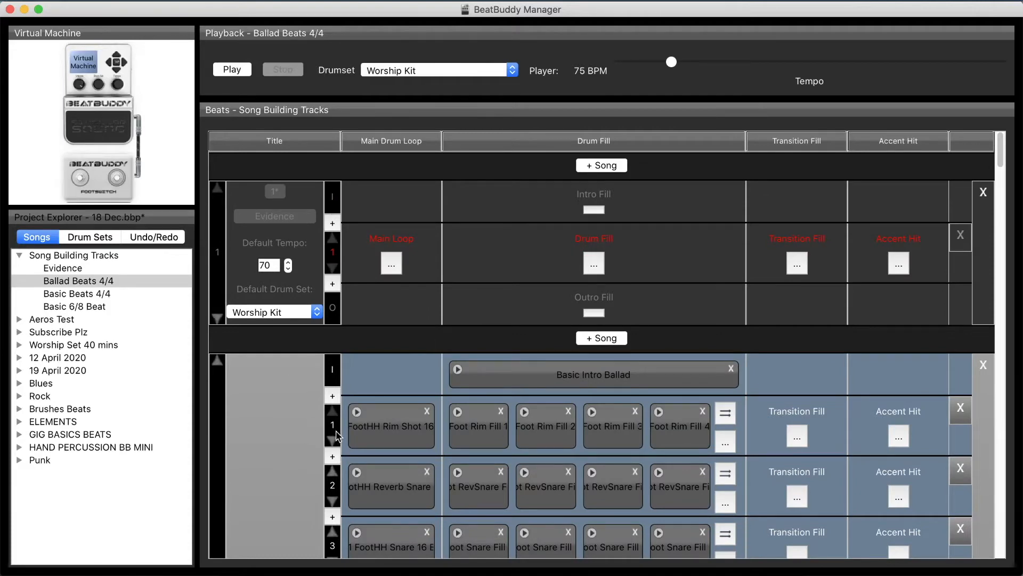
scroll(337, 436, down, 5)
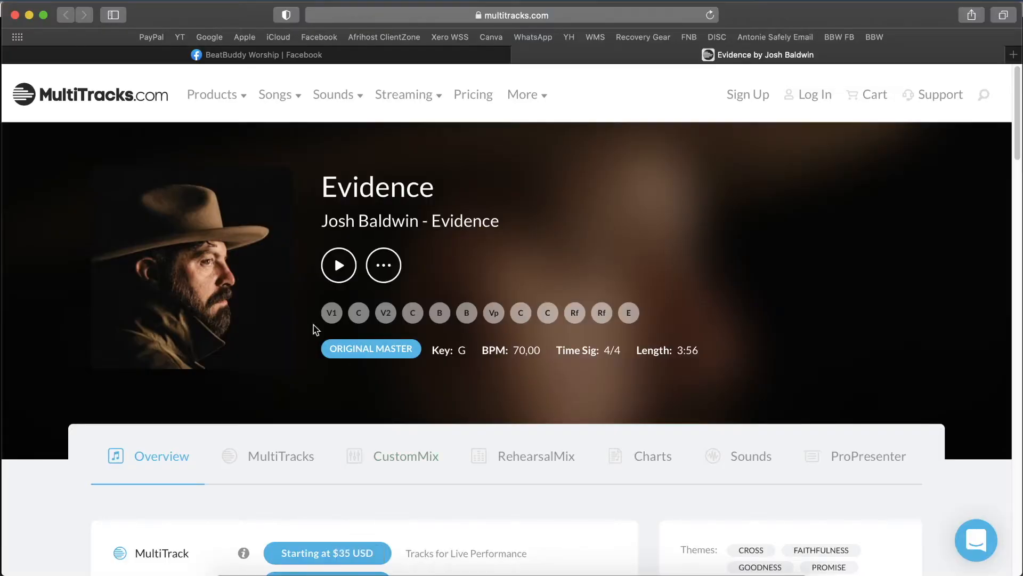
Review the Evidence song page on multitracks.com, and preview the Basic Intro Ballad fill back in BeatBuddy Manager.
scroll(471, 375, down, 15)
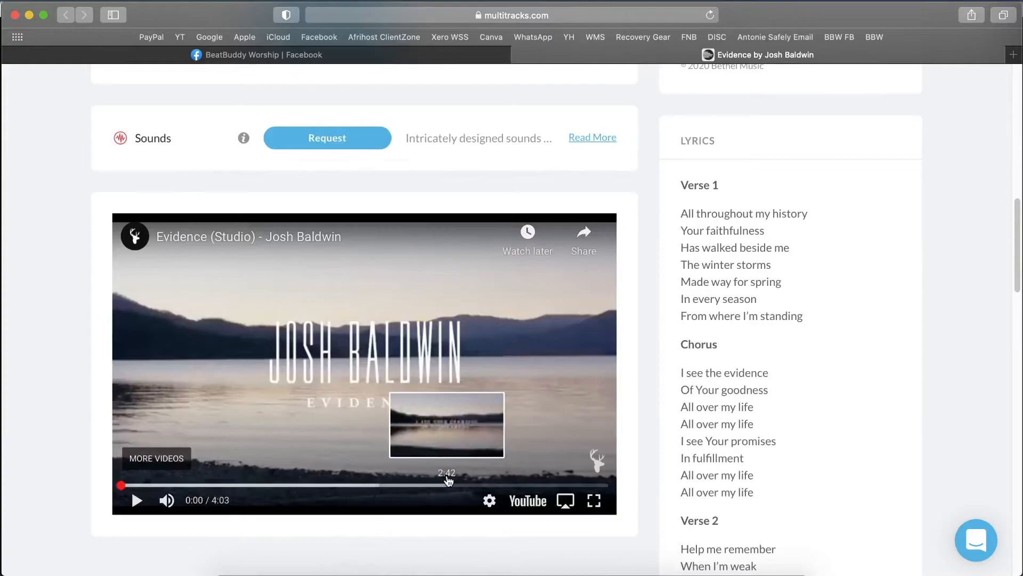
click(482, 567)
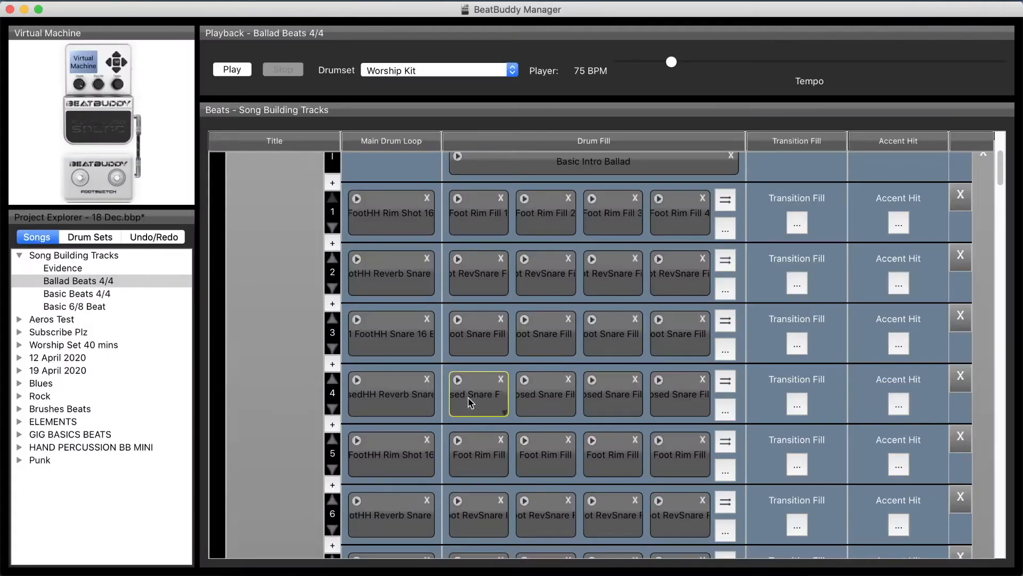
scroll(468, 397, up, 8)
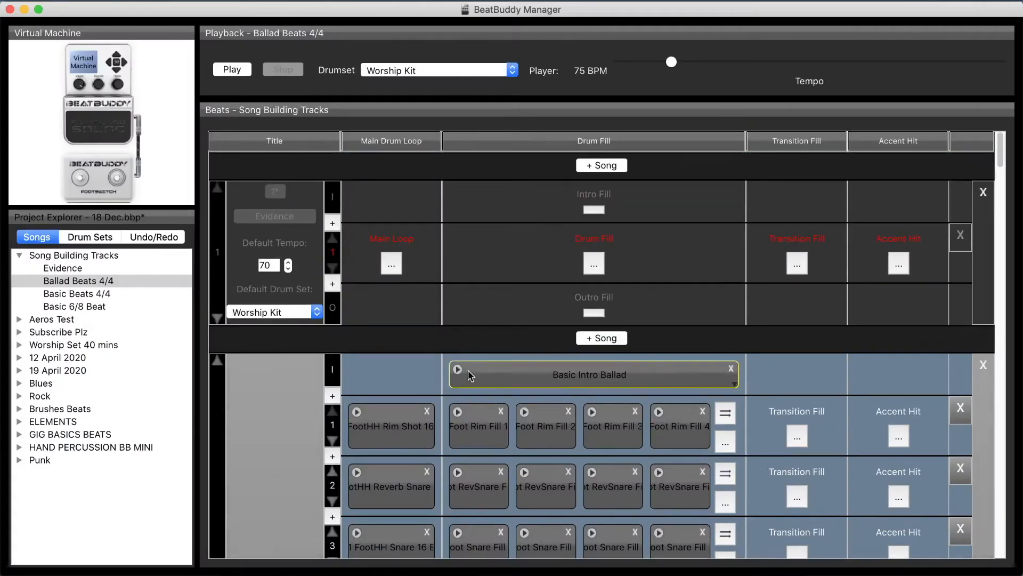
click(460, 371)
Preview the Intro 1 Bar Open HH fill of Basic Beats 4/4 and copy it into the Evidence song's intro fill.
click(71, 294)
scroll(548, 241, up, 3)
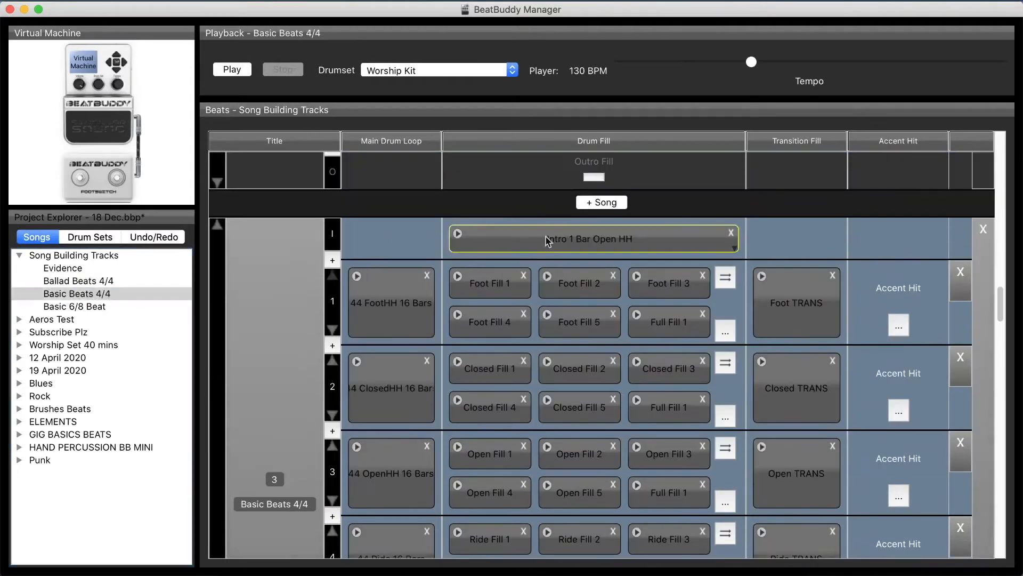
click(458, 234)
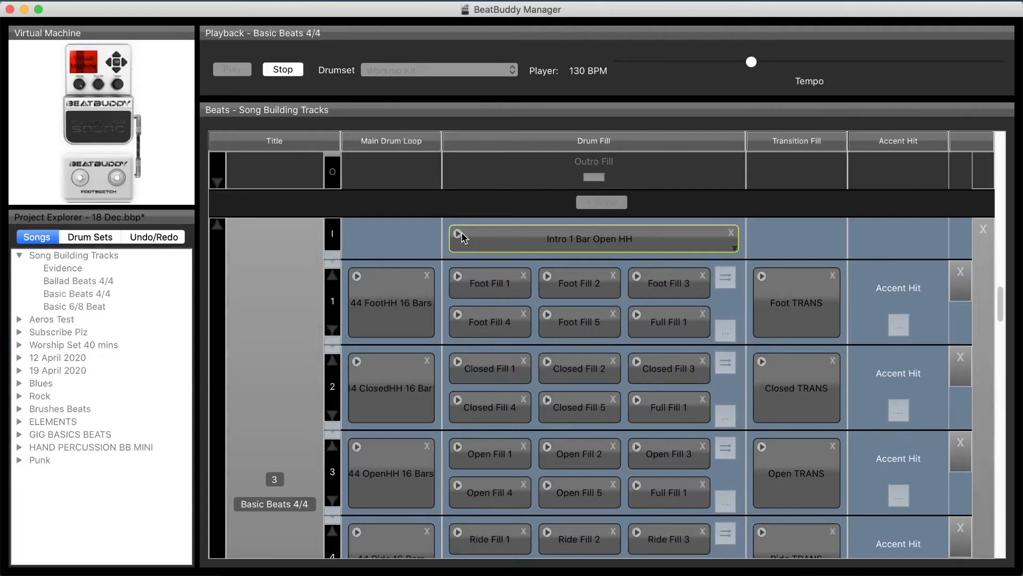
click(283, 69)
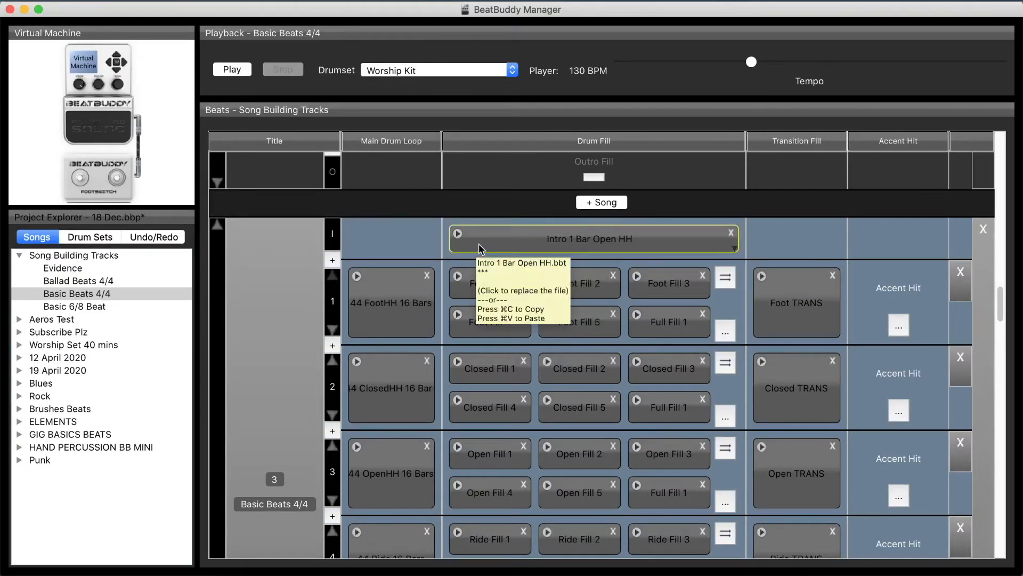
click(79, 271)
drag(78, 273, 591, 200)
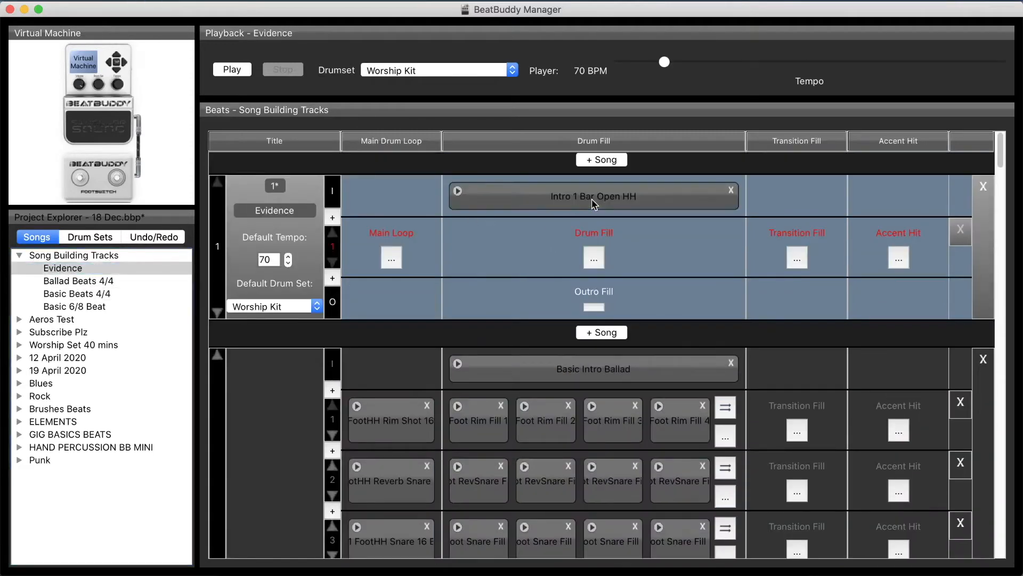
Export the Evidence song's intro fill as a MIDI file named Evidence INTRO in the midi_sources folder.
right_click(454, 205)
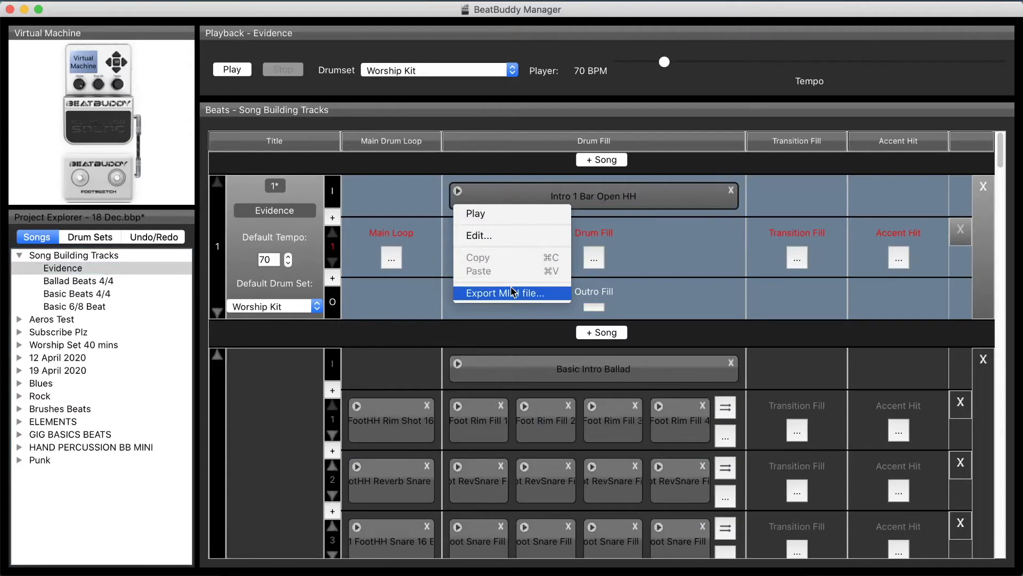
click(494, 294)
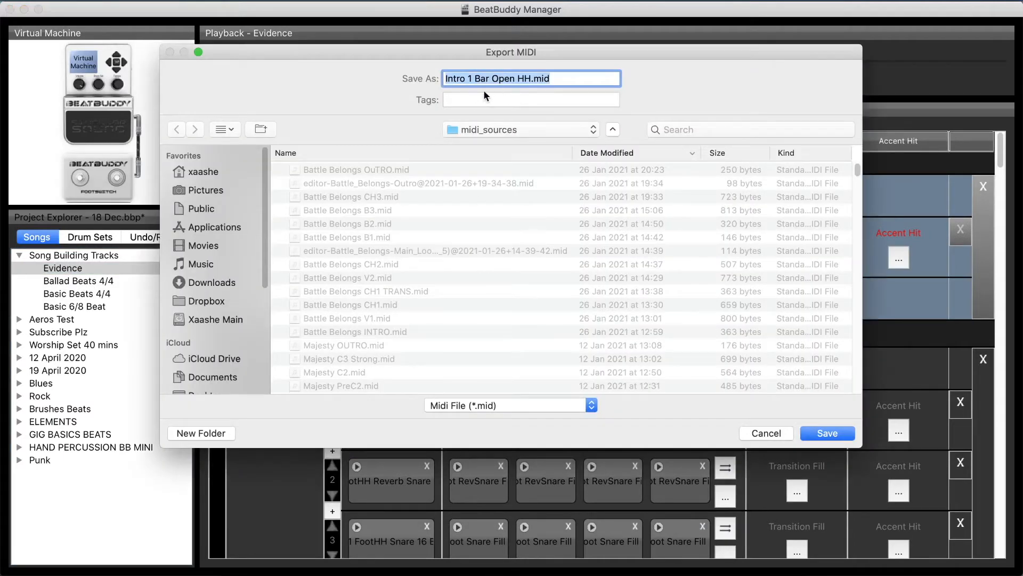
text(Evidence)
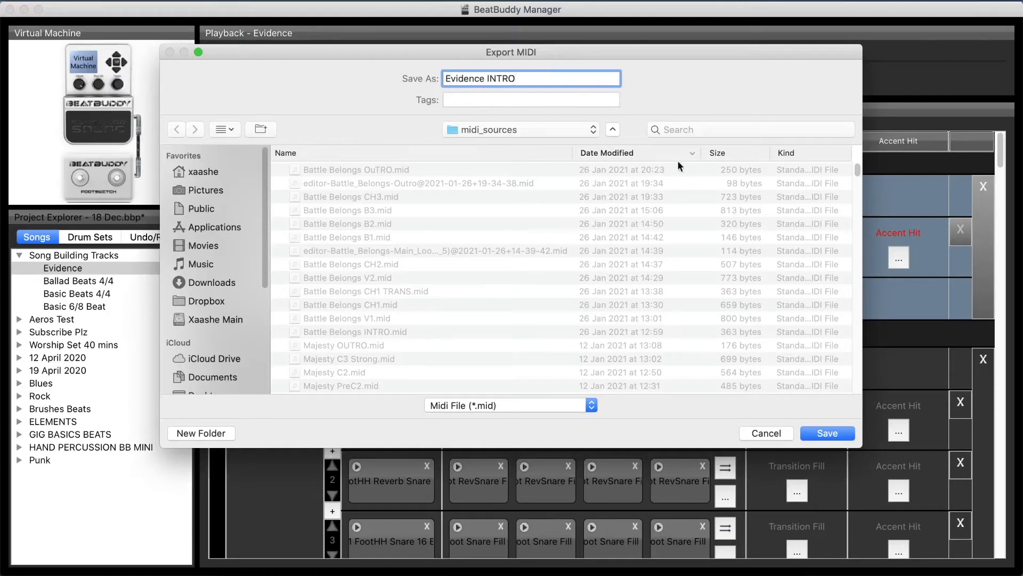
text( INTRO)
click(827, 433)
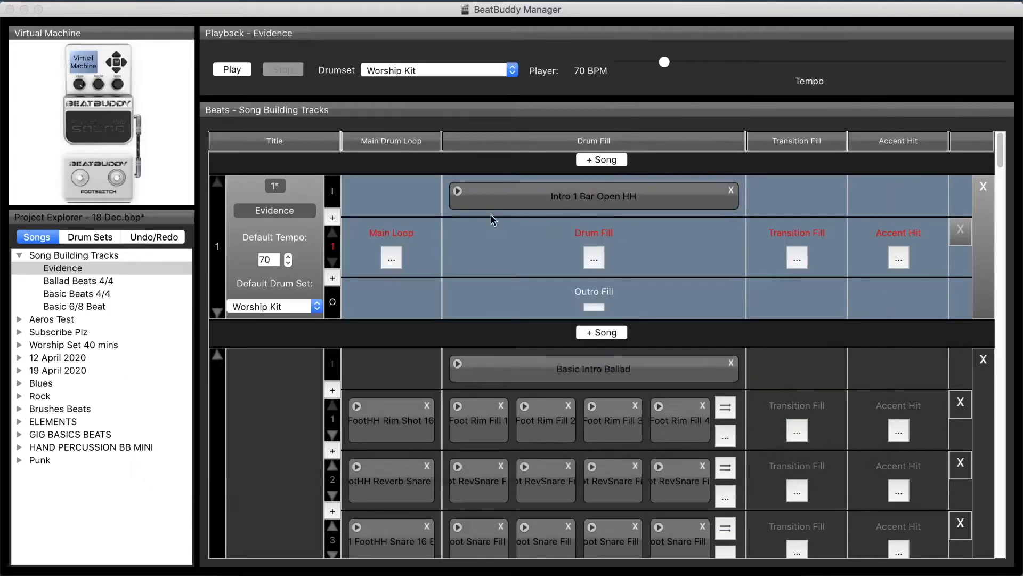
Replace the Evidence song's intro fill with the exported Evidence INTRO.mid file.
double_click(487, 195)
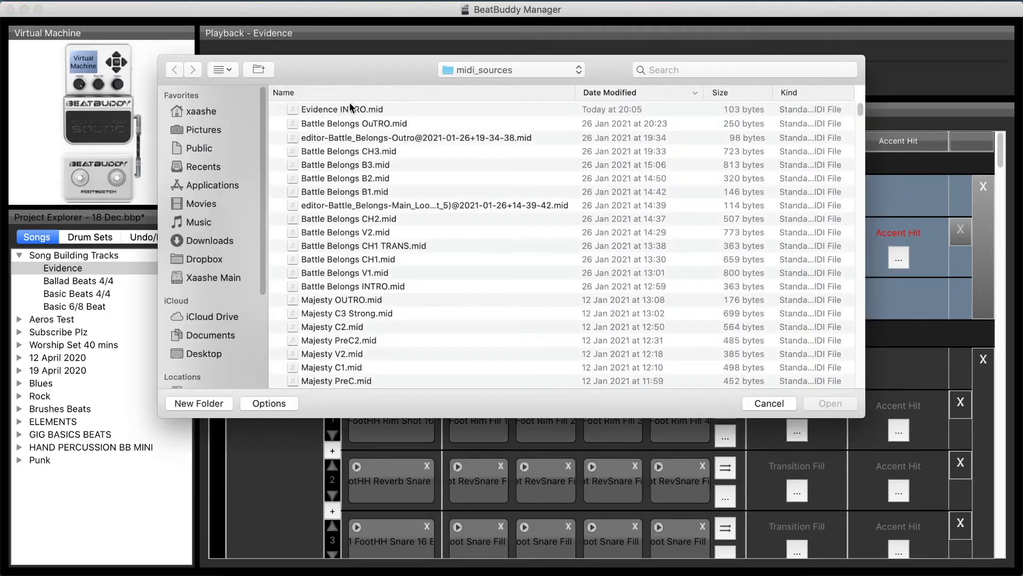
click(349, 108)
click(831, 403)
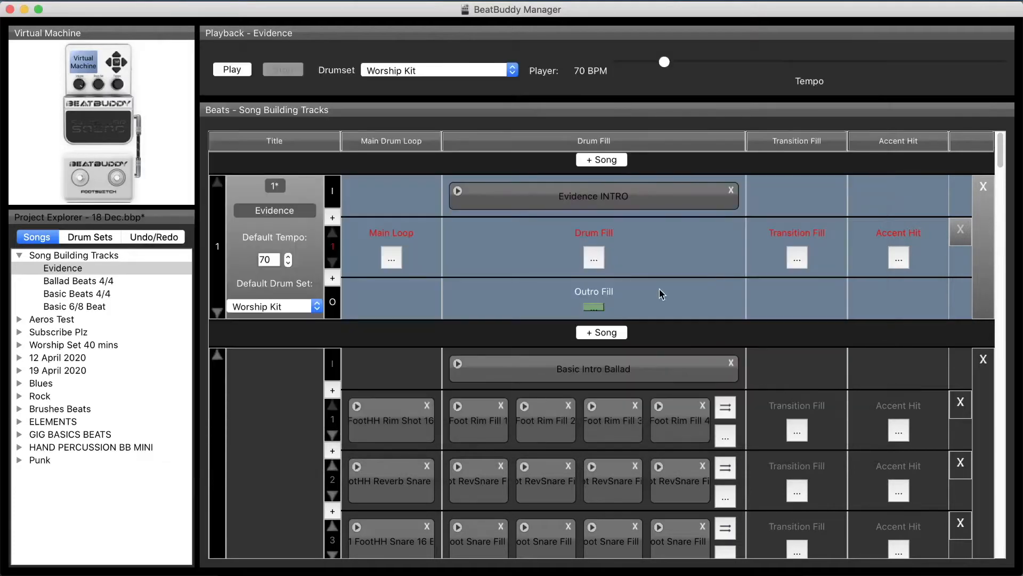
Open the Evidence intro for editing and move all Hi-Hat Open notes to 42 - Hi-Hats Closed.
right_click(486, 183)
click(487, 233)
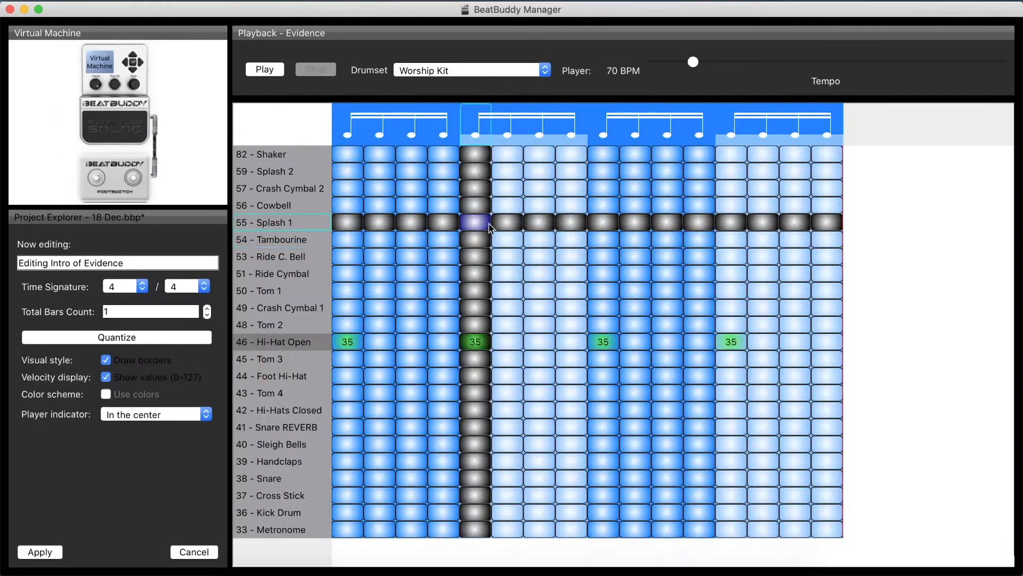
right_click(317, 346)
mouse_move(335, 392)
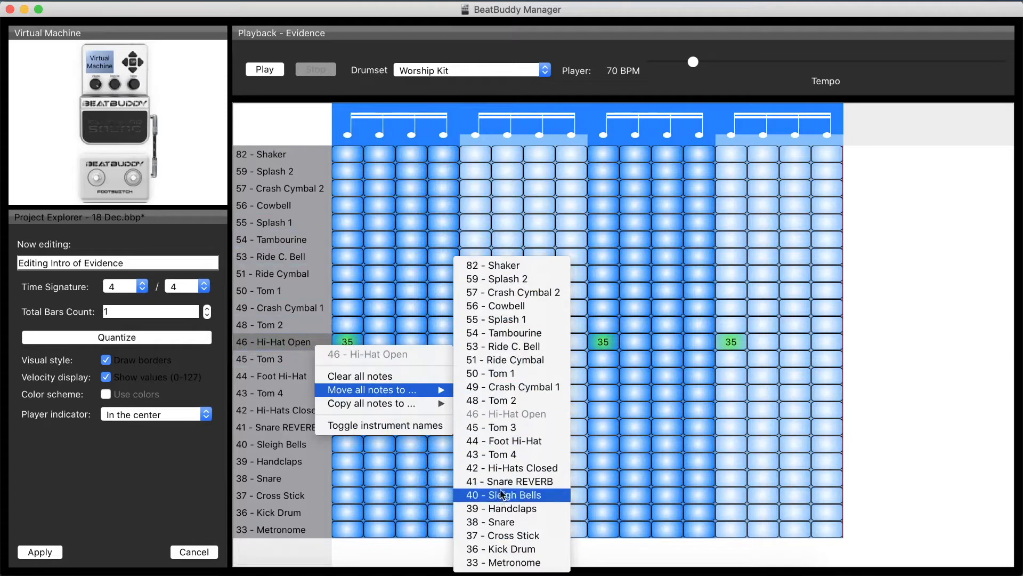
click(519, 470)
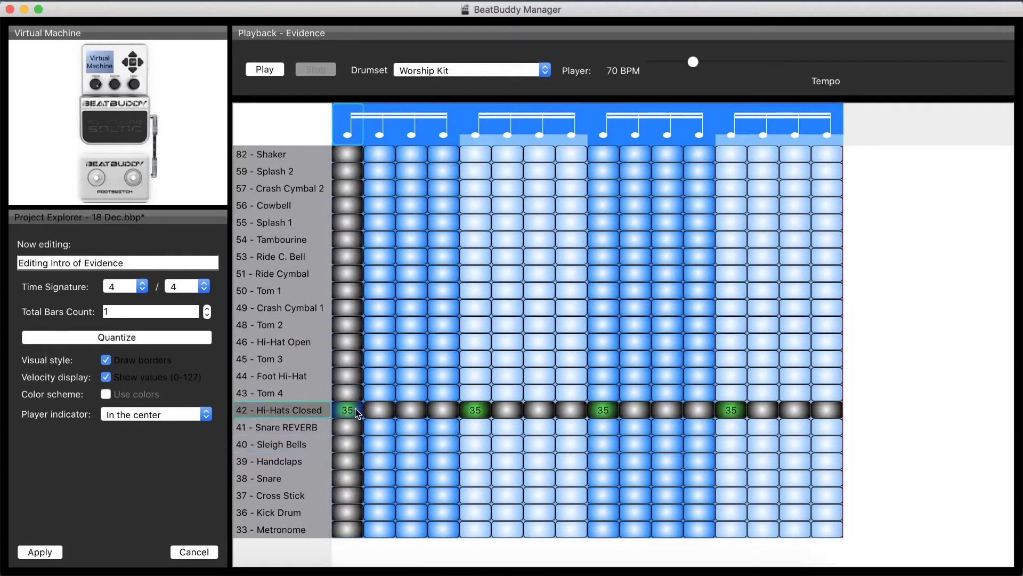
Set the four Hi-Hats Closed note velocities to 55, 45, 41 and 47 in order, and preview the pattern.
right_click(356, 414)
drag(354, 405, 354, 409)
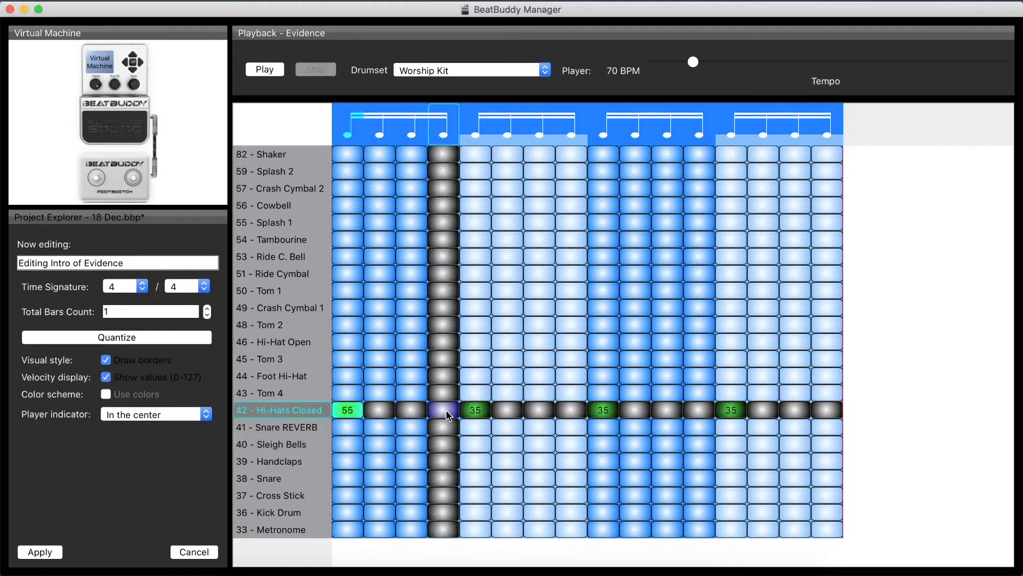
right_click(483, 411)
drag(484, 414, 484, 409)
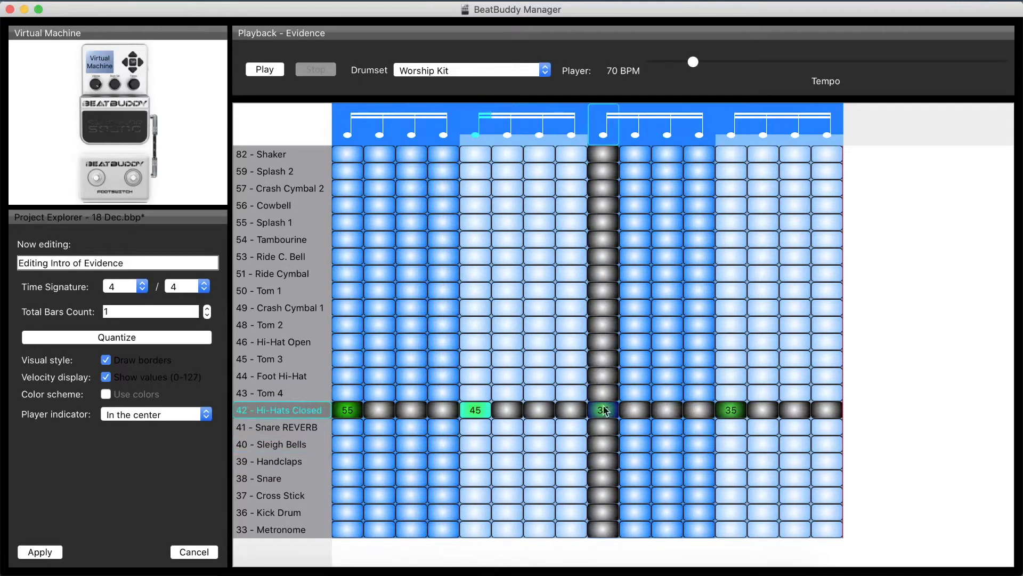
right_click(612, 413)
drag(613, 413, 613, 409)
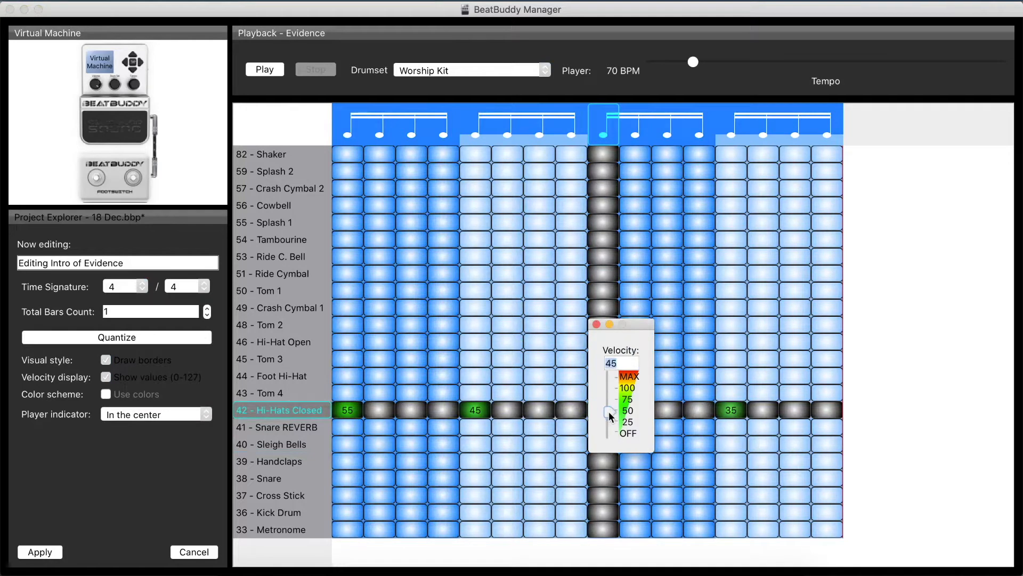
right_click(730, 413)
drag(731, 413, 730, 410)
click(269, 70)
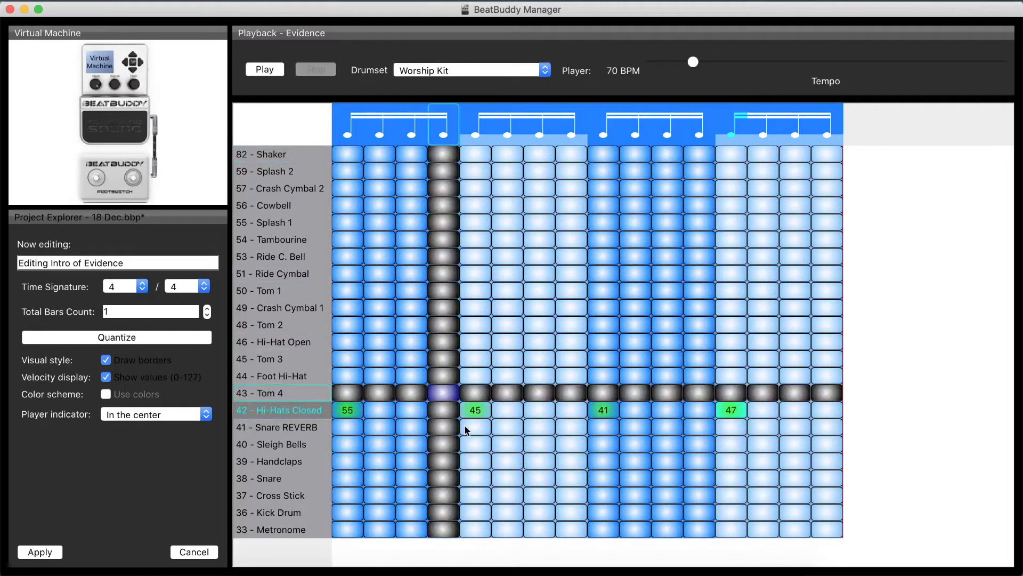
Set the four Hi-Hats Closed note velocities to 65, 51, 45 and 48 in order, and preview the pattern.
drag(348, 409, 352, 414)
drag(475, 411, 476, 414)
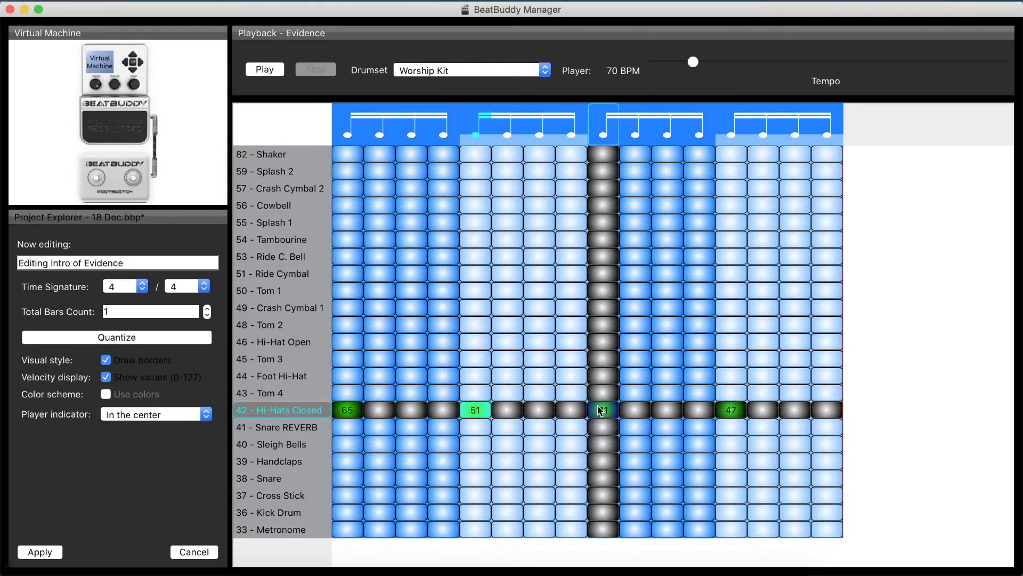
drag(604, 412, 601, 414)
drag(730, 410, 725, 405)
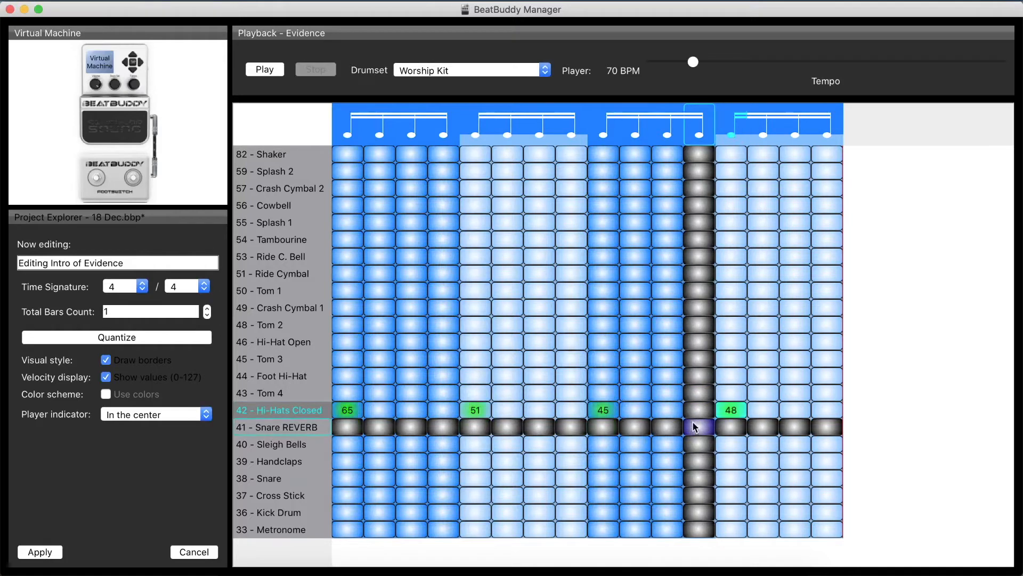
click(267, 71)
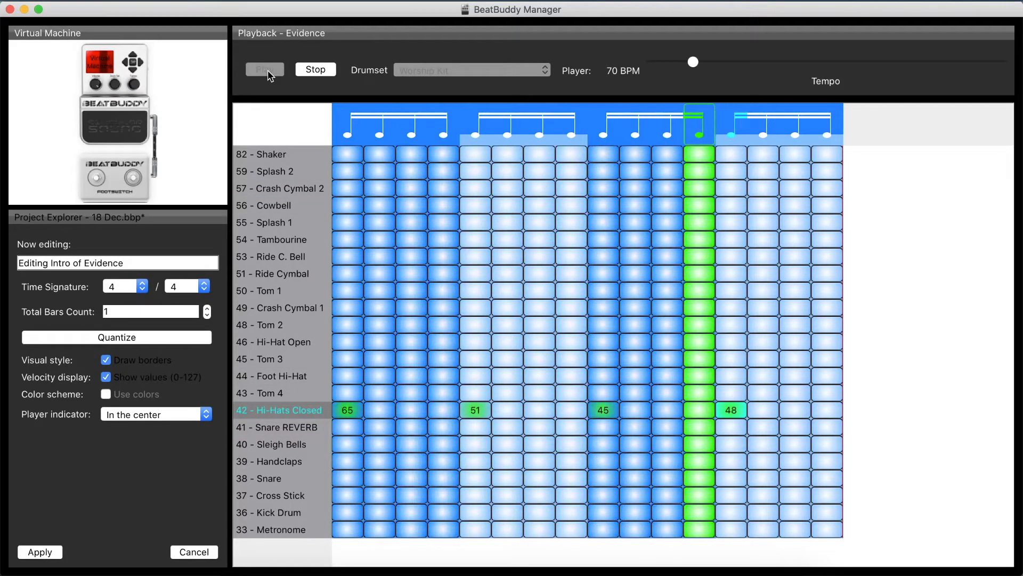
Try a total bars count of 2, return it to 1, and apply the edited intro pattern.
click(206, 309)
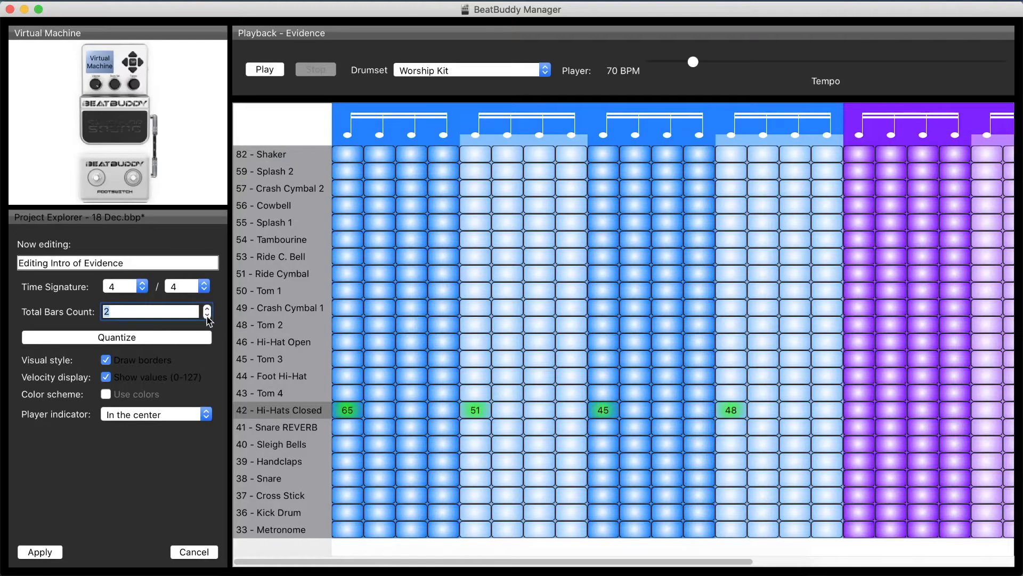
click(207, 315)
click(54, 551)
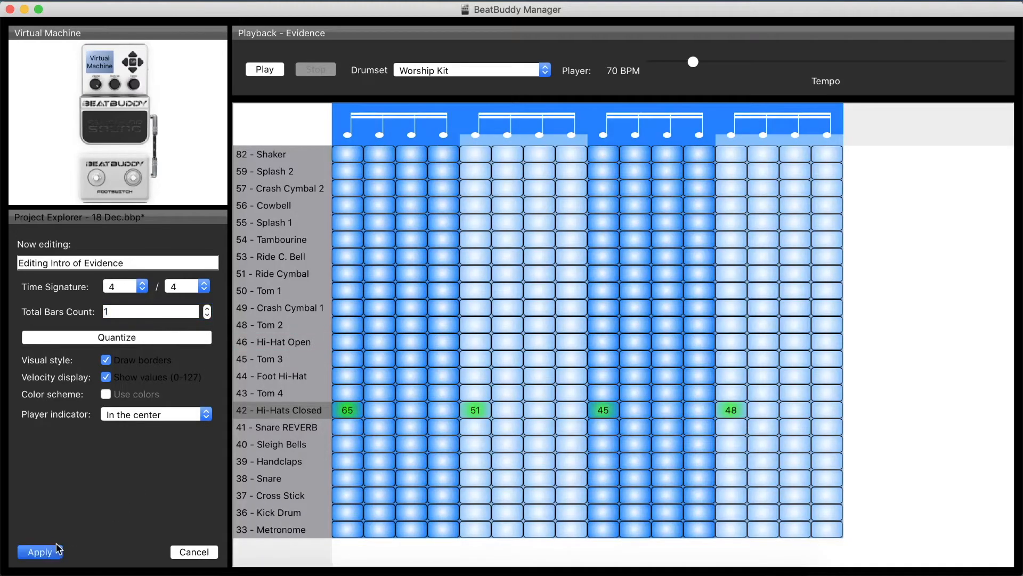
Export the edited intro as a MIDI file, overwriting Evidence INTRO.mid in the midi_sources folder.
right_click(488, 200)
click(517, 290)
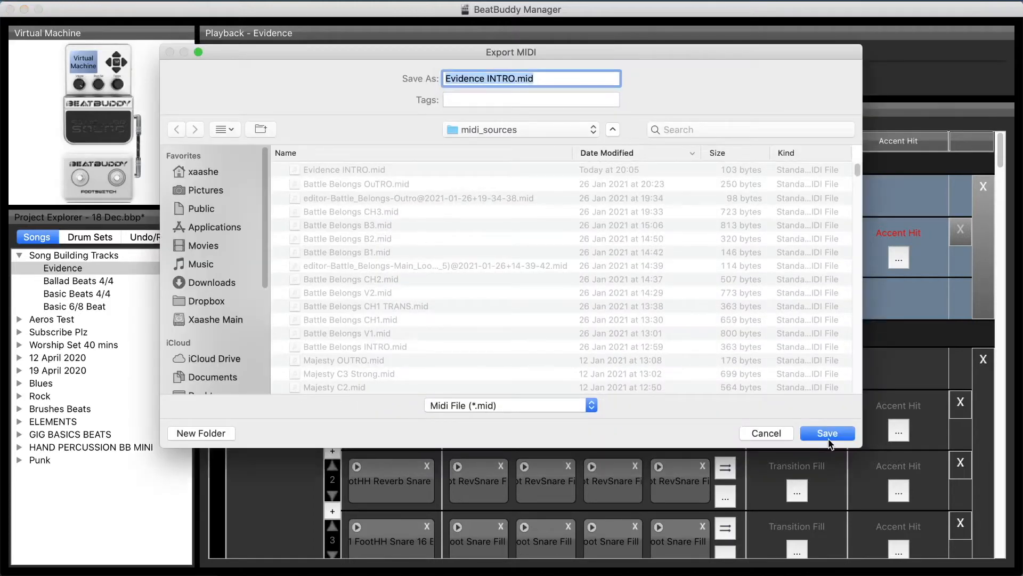
click(828, 438)
click(613, 106)
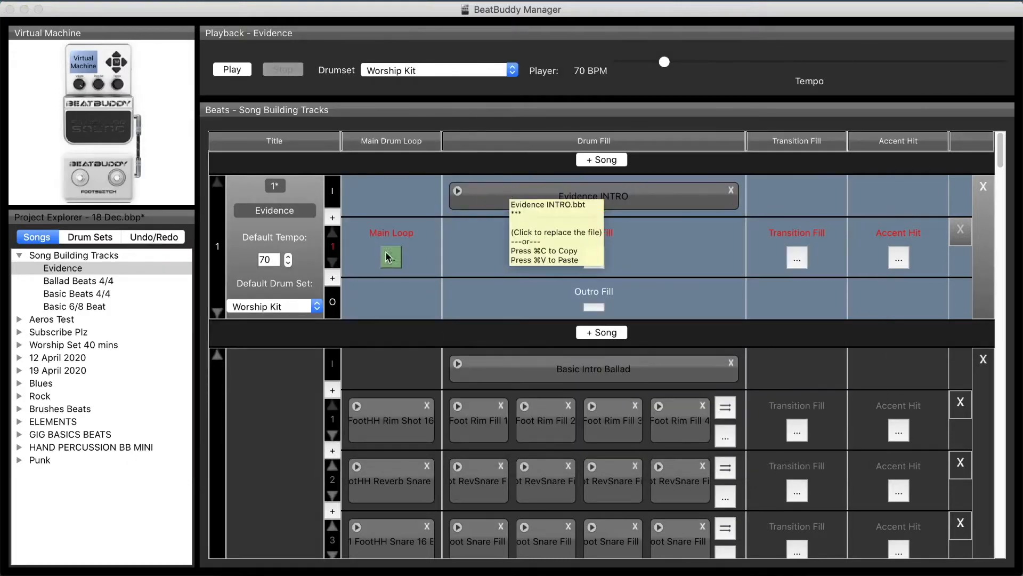
Paste the copied intro pattern into part 1's main loop and export it as Evidence V1.mid in the midi_sources folder.
key(super+v)
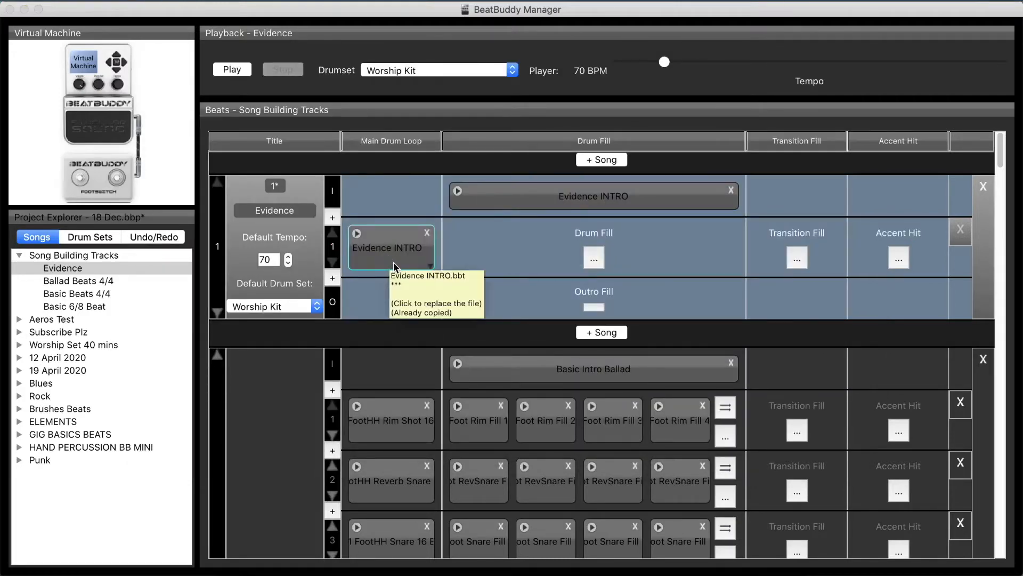
right_click(397, 257)
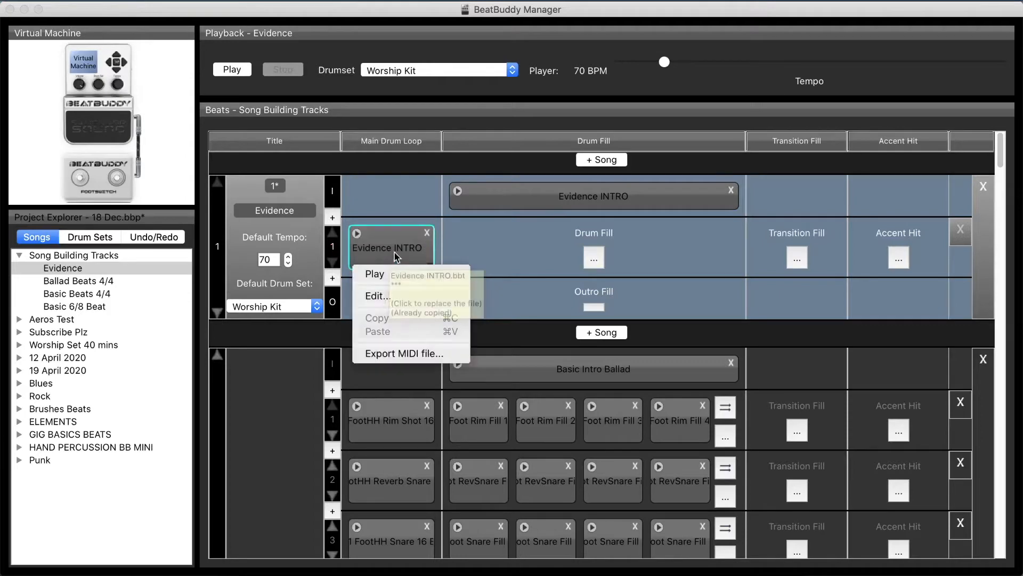
click(412, 354)
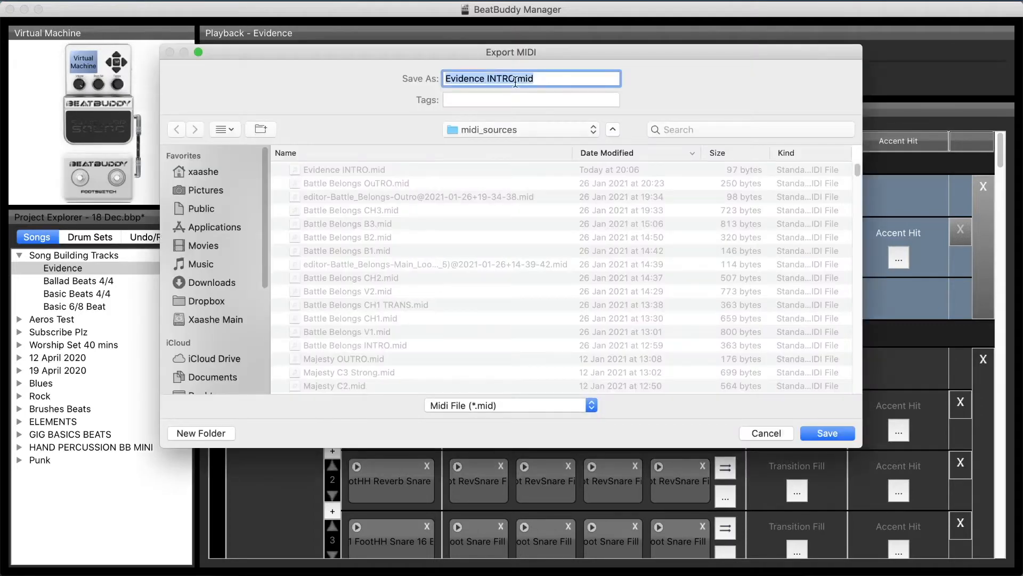
click(515, 80)
key(BackSpace)
key(BackSpace)
key(BackSpace)
key(BackSpace)
key(BackSpace)
text(V1)
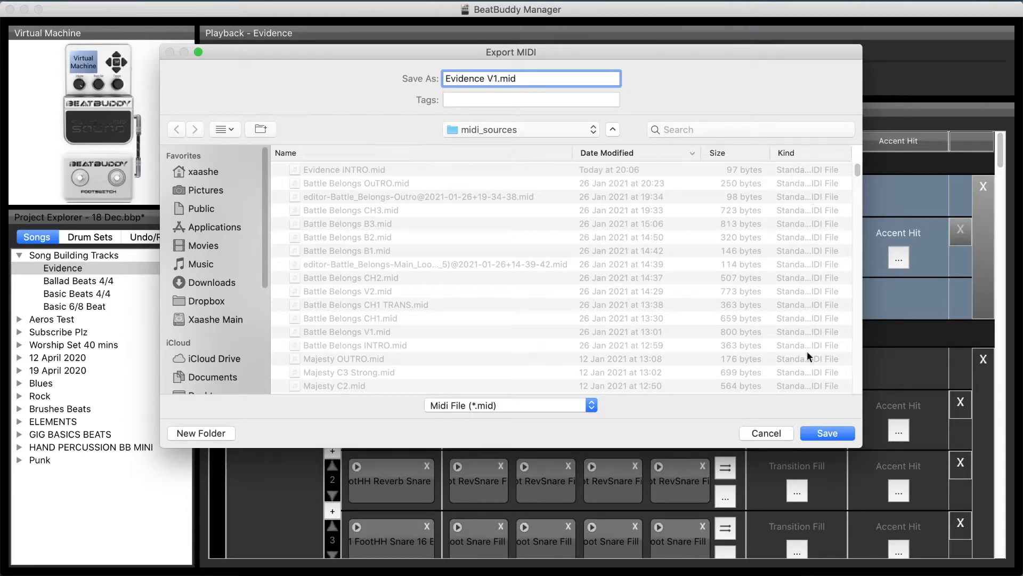
click(830, 427)
Replace the pattern in part 1's main loop with the Evidence V1.mid file.
click(403, 243)
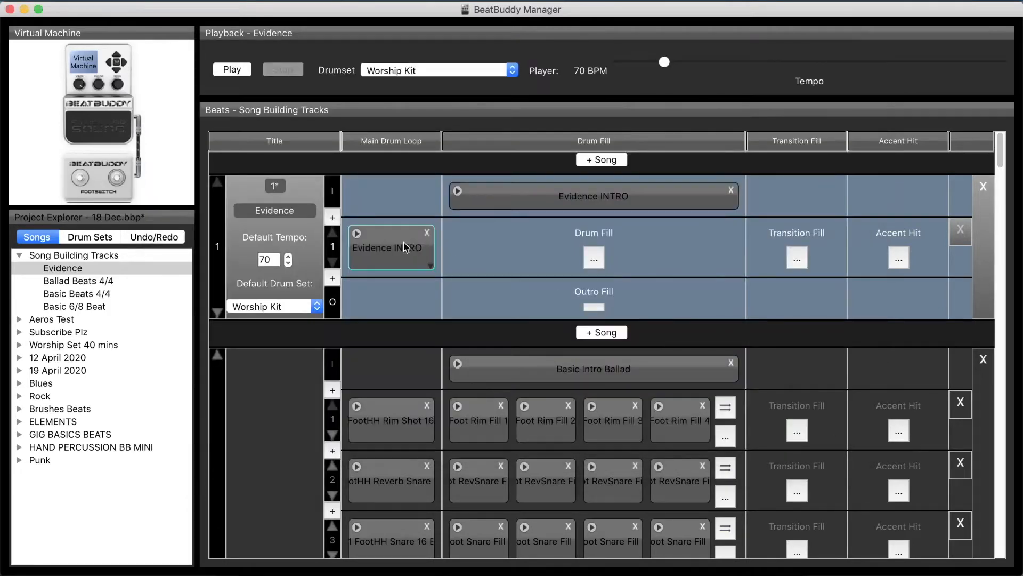
click(372, 108)
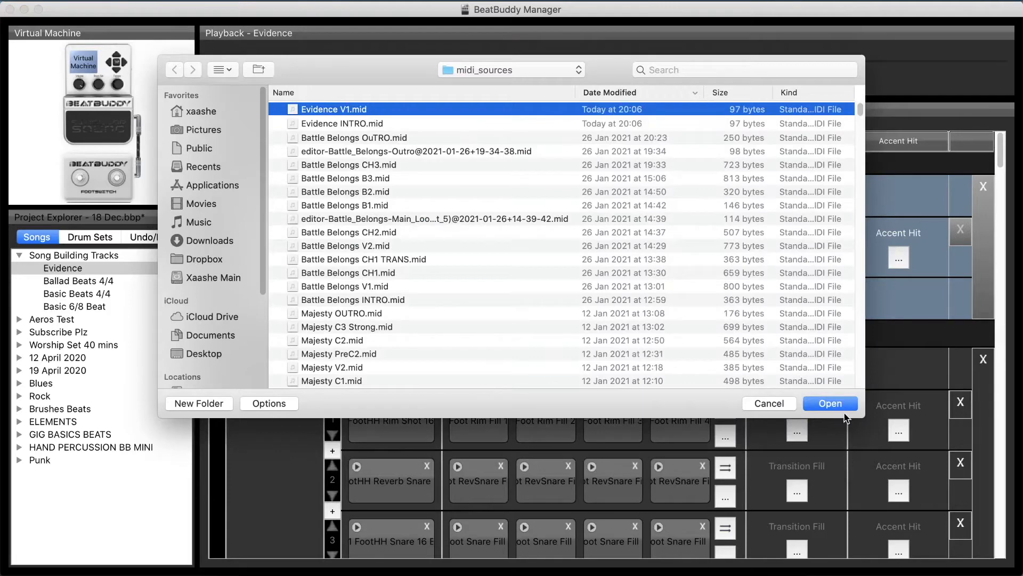
click(843, 409)
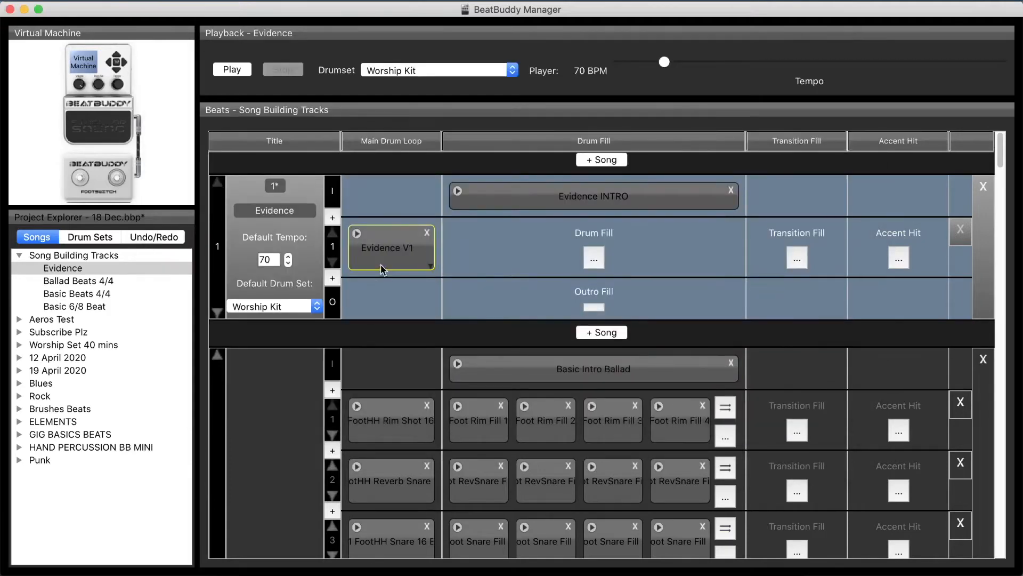
Add a second part to Evidence and fill its main loop with a ClosedHH Snare pattern previewed and copied from Ballad Beats 4/4.
click(332, 278)
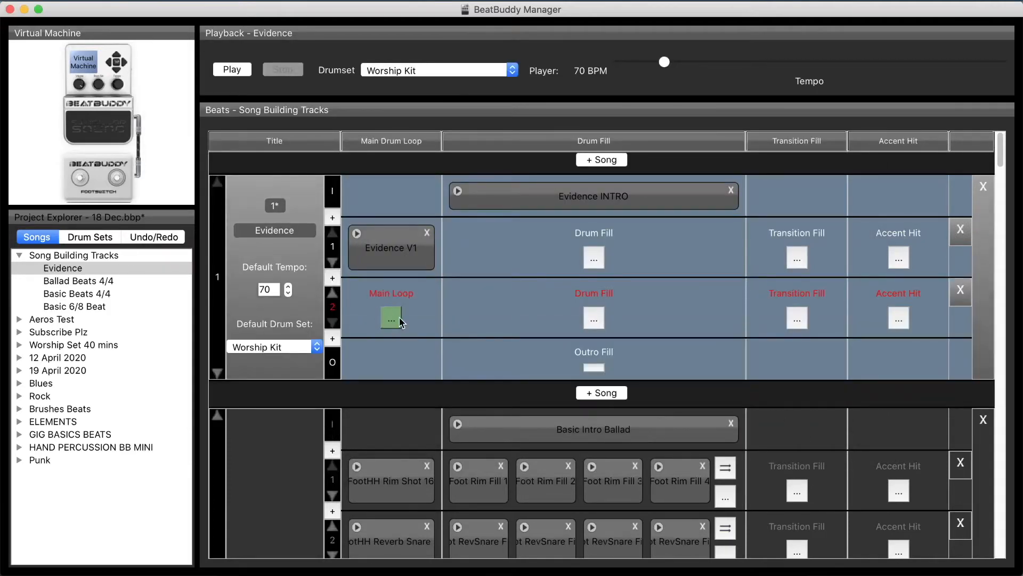
scroll(446, 346, down, 15)
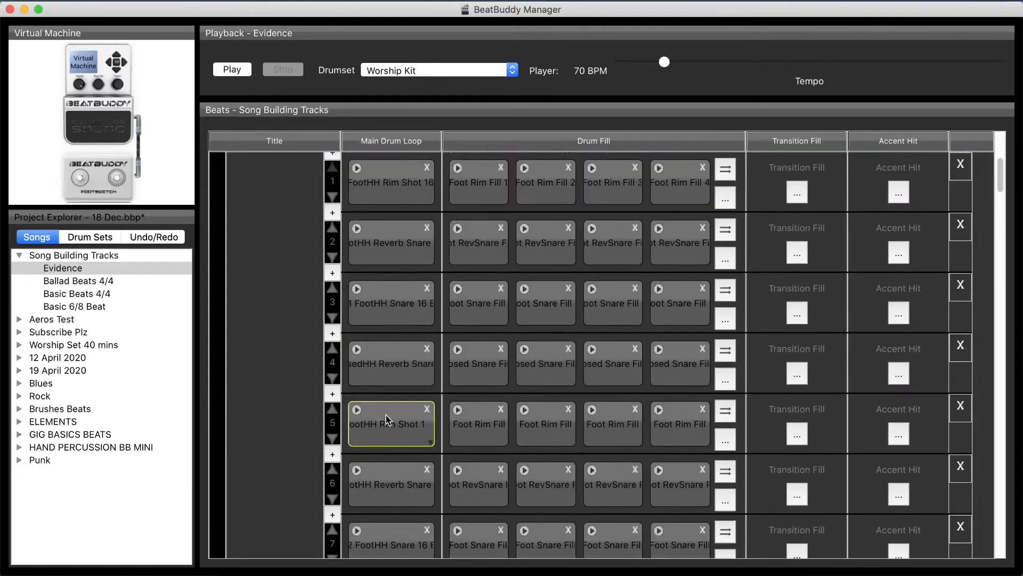
scroll(352, 437, down, 8)
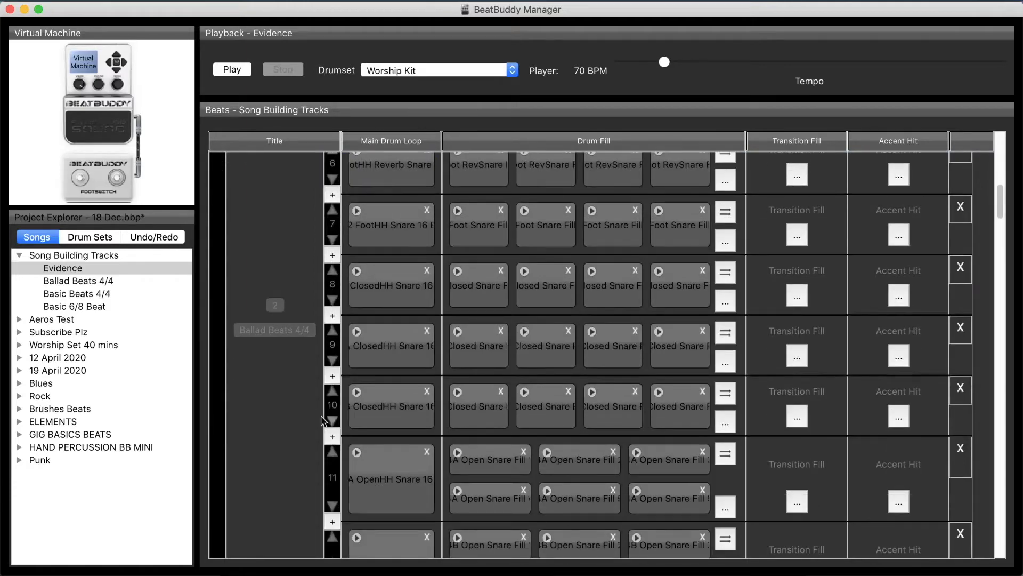
drag(380, 403, 356, 363)
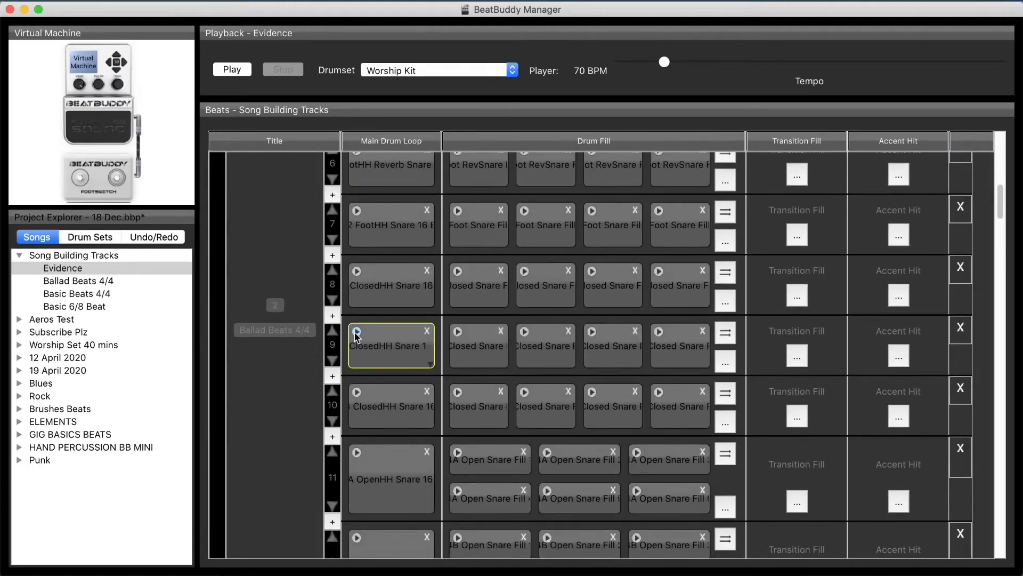
click(357, 332)
click(356, 333)
scroll(287, 347, down, 3)
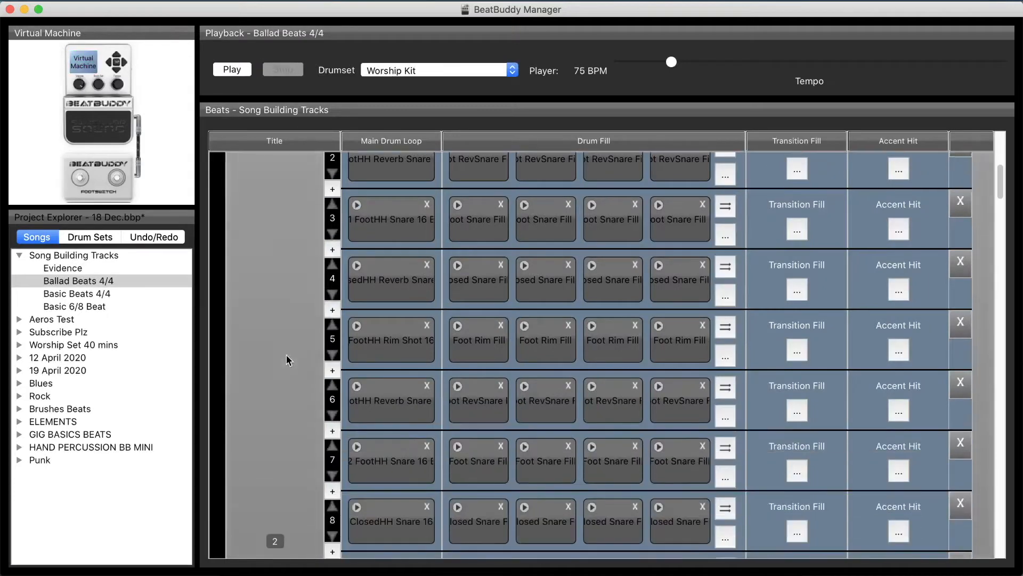
scroll(288, 354, down, 2)
scroll(271, 440, down, 2)
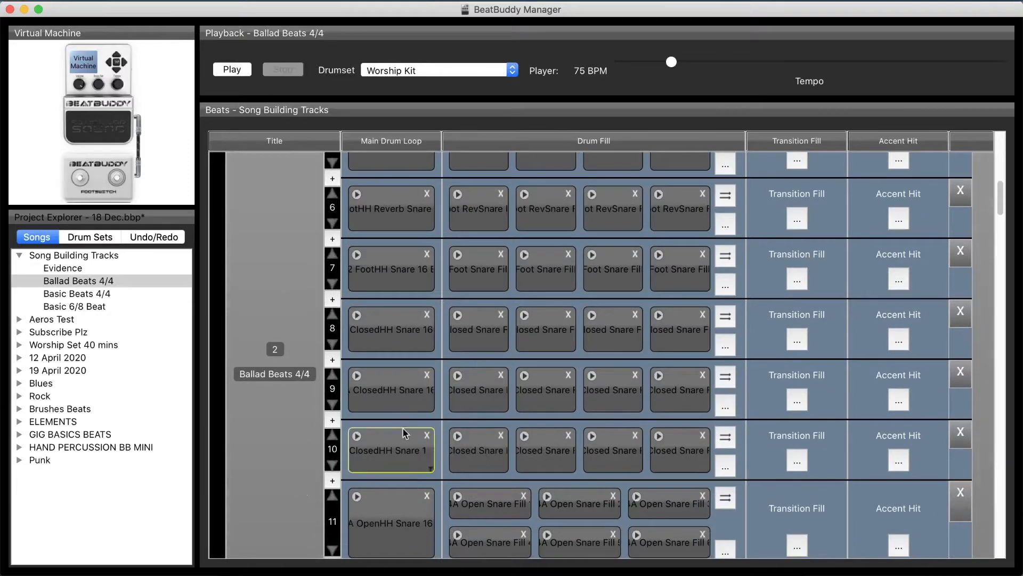
click(82, 268)
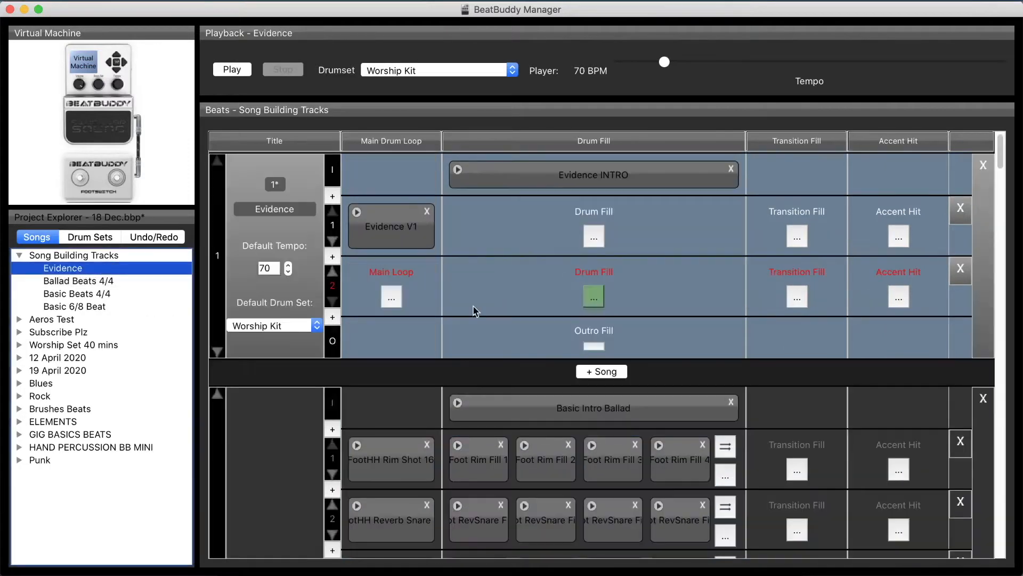
drag(389, 302, 389, 302)
Export part 2's main loop as a MIDI file named Evidence CH1.mid in the midi_sources folder.
right_click(390, 301)
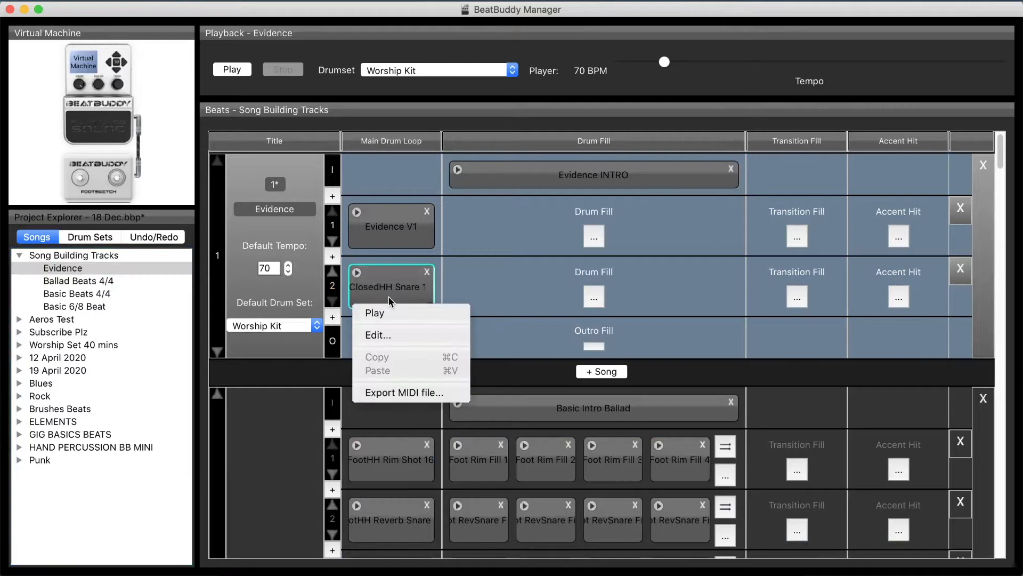
click(400, 393)
click(336, 170)
click(494, 75)
key(BackSpace)
text(CH1.mid)
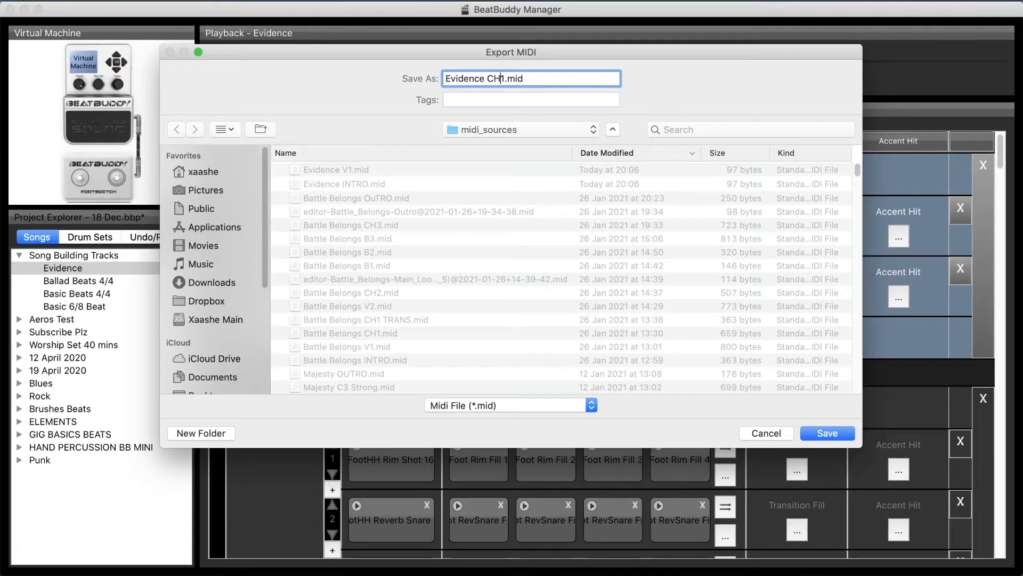
click(828, 433)
Replace the pattern in part 2's main loop with the Evidence CH1.mid file.
click(383, 291)
click(327, 111)
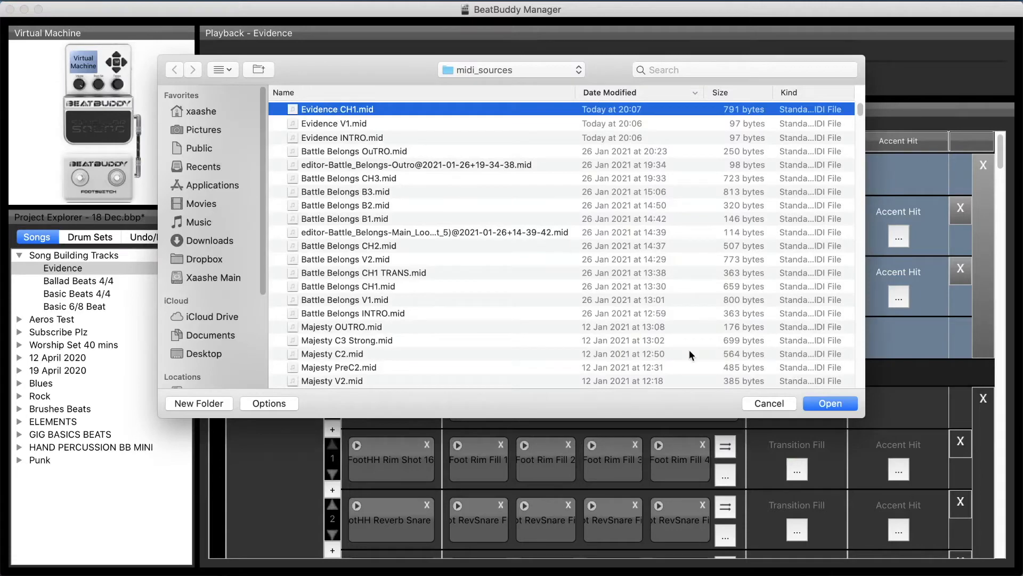
click(838, 408)
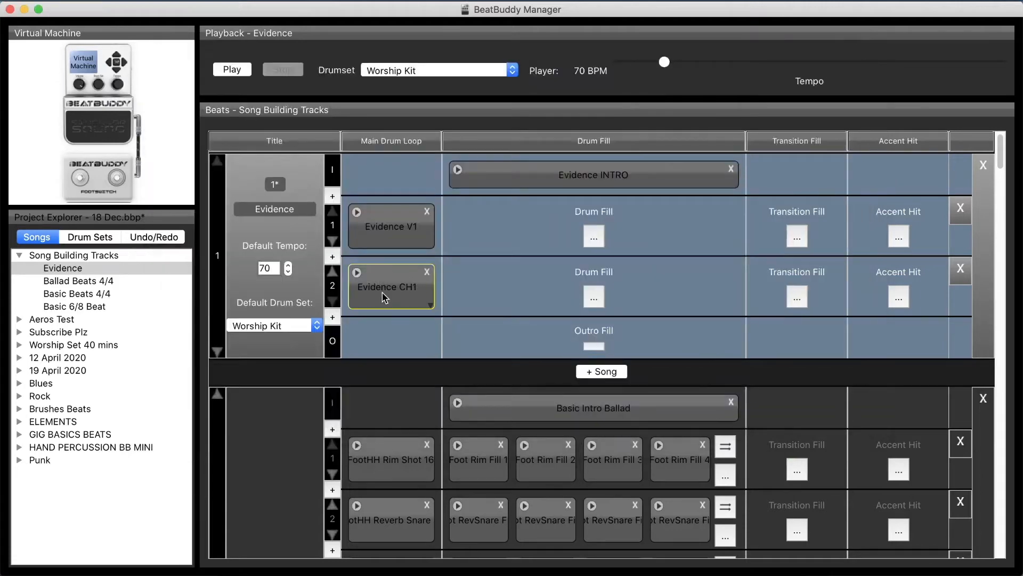
Open part 2's main loop for editing with the color scheme enabled, and set the total bars count to 4.
right_click(387, 295)
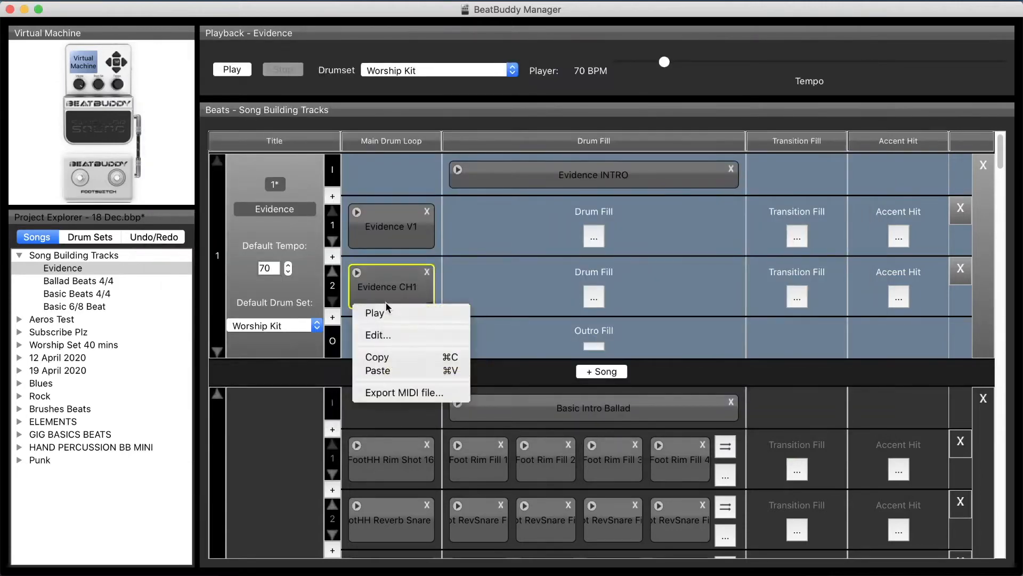
click(386, 334)
click(140, 396)
click(140, 396)
click(139, 396)
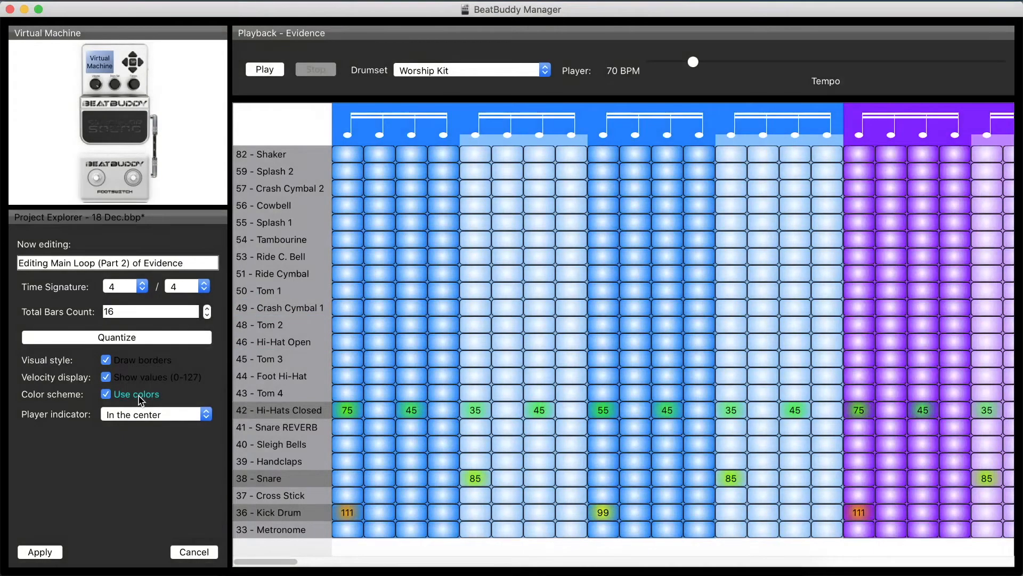
click(208, 315)
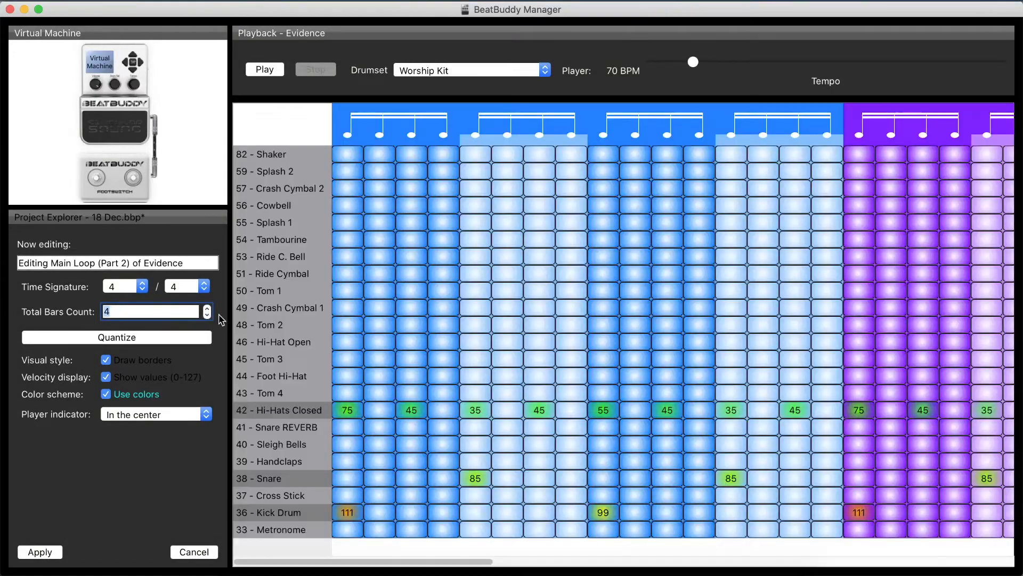
Replace the Hi-Hats Closed note on bar 1's first beat with a Crash Cymbal 1 note at velocity 45.
drag(348, 410, 347, 508)
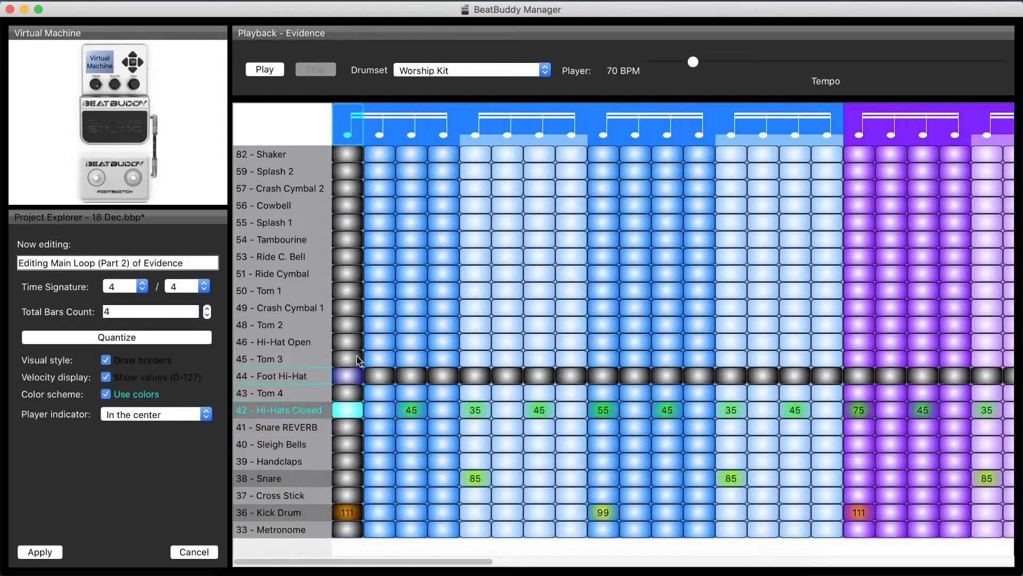
drag(351, 309, 351, 302)
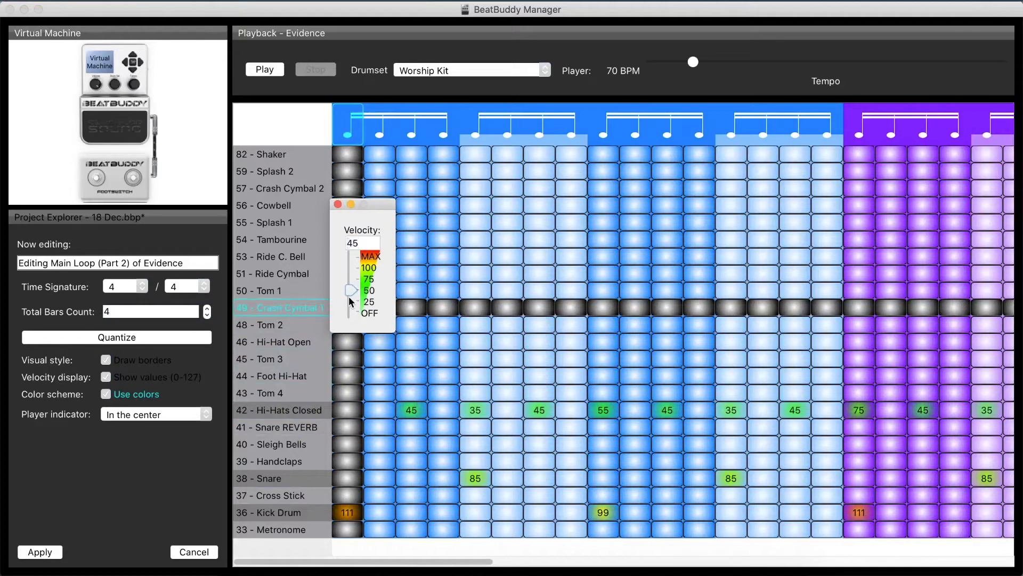
Remove the Kick Drum note on the third beat of each of the four bars.
drag(604, 512, 604, 569)
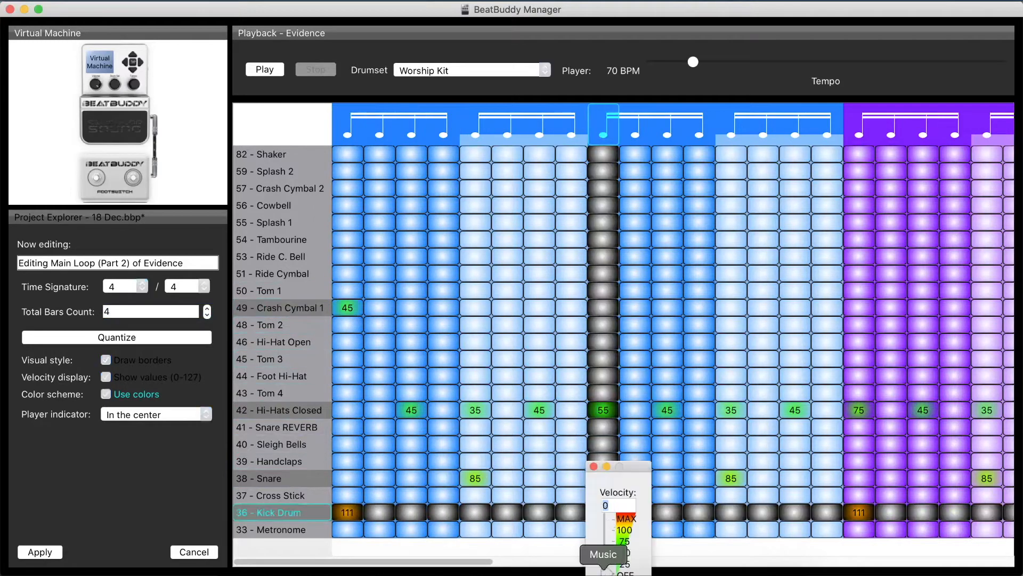
drag(400, 559, 584, 547)
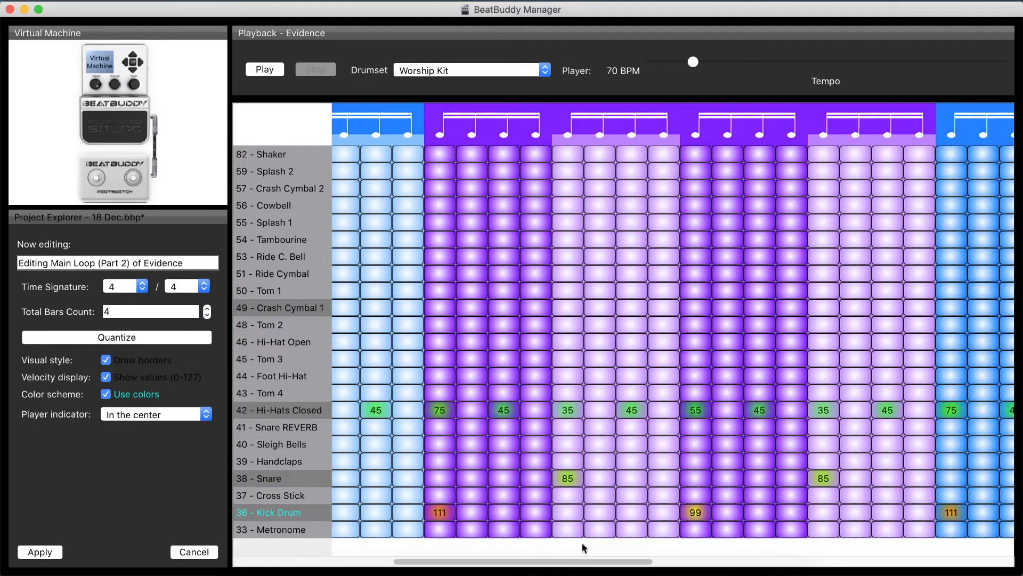
drag(702, 514, 699, 568)
drag(594, 560, 750, 563)
click(780, 516)
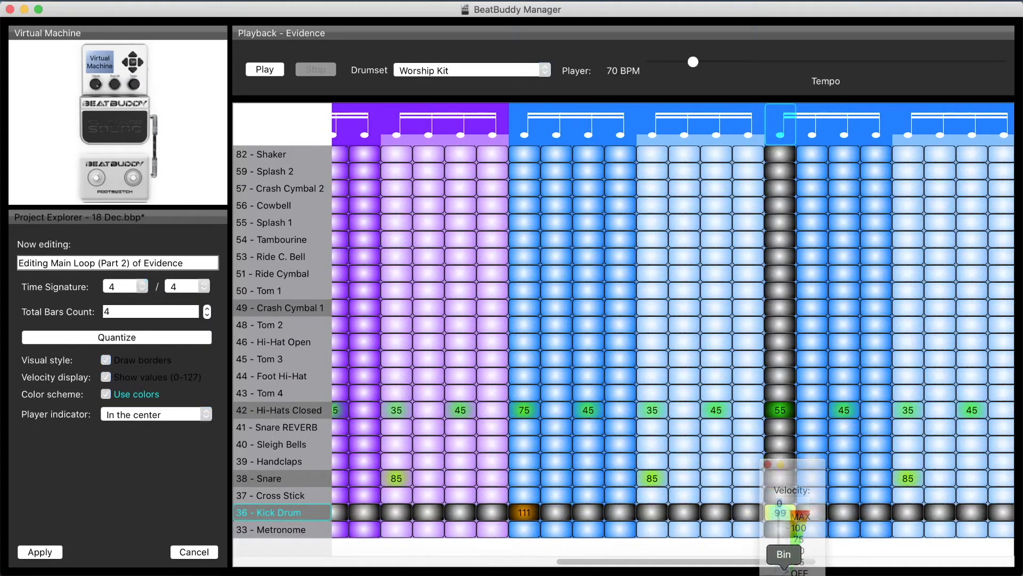
drag(757, 562, 971, 563)
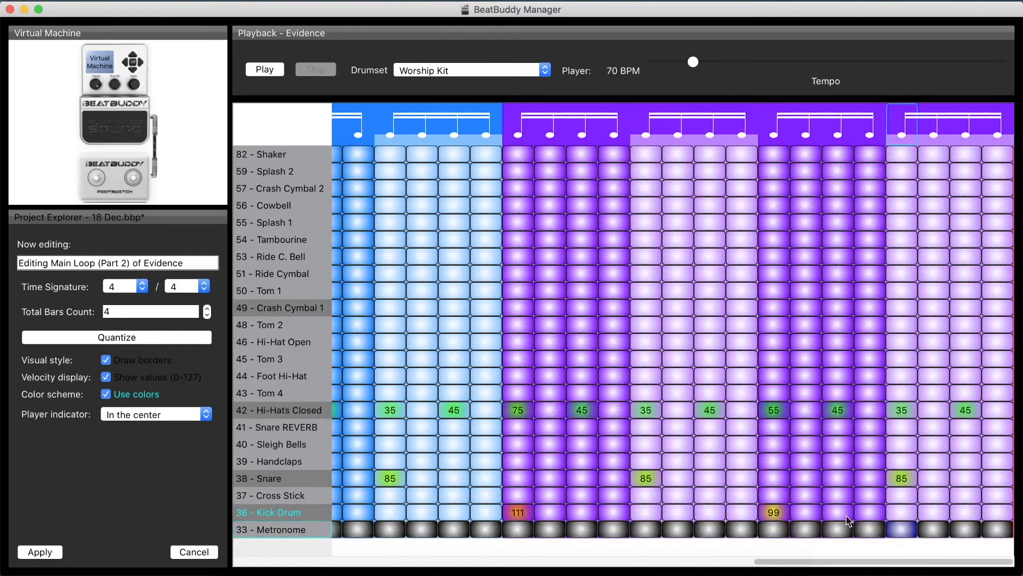
click(774, 512)
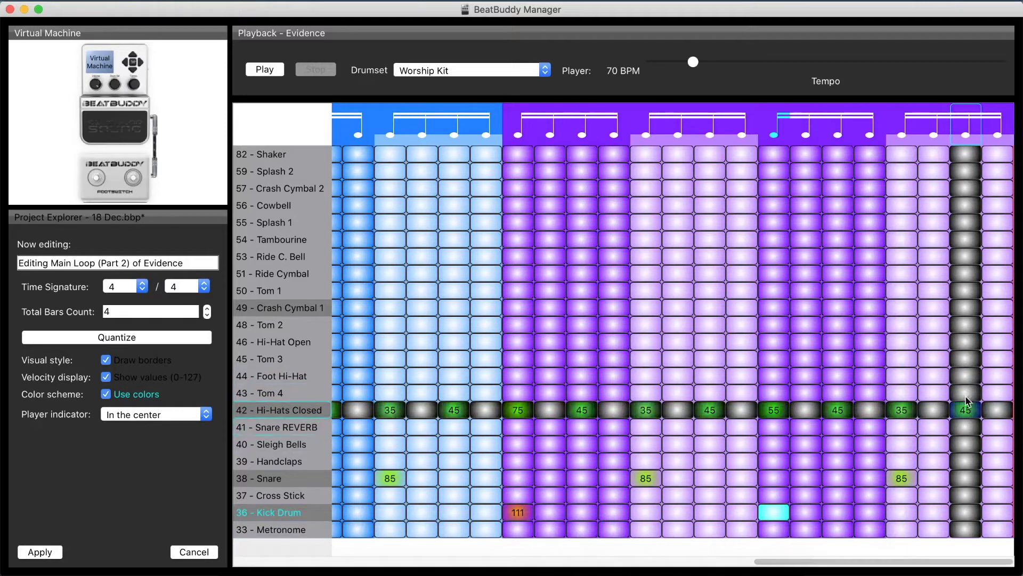
End bar 4 with a Tom 3 note at velocity 41 followed by a Tom 4 note at 36, and preview the pattern.
click(968, 360)
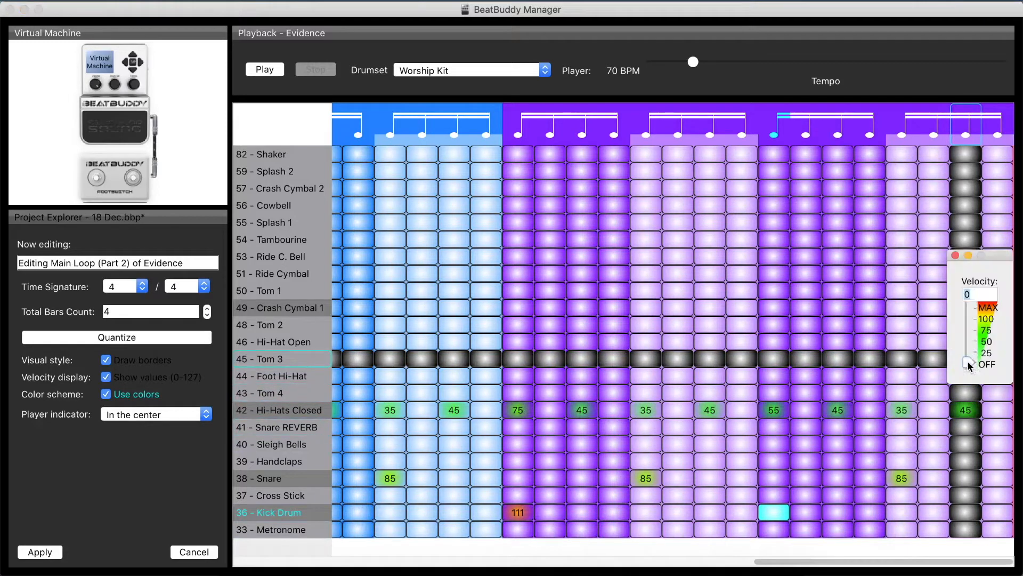
click(995, 393)
drag(993, 387, 993, 383)
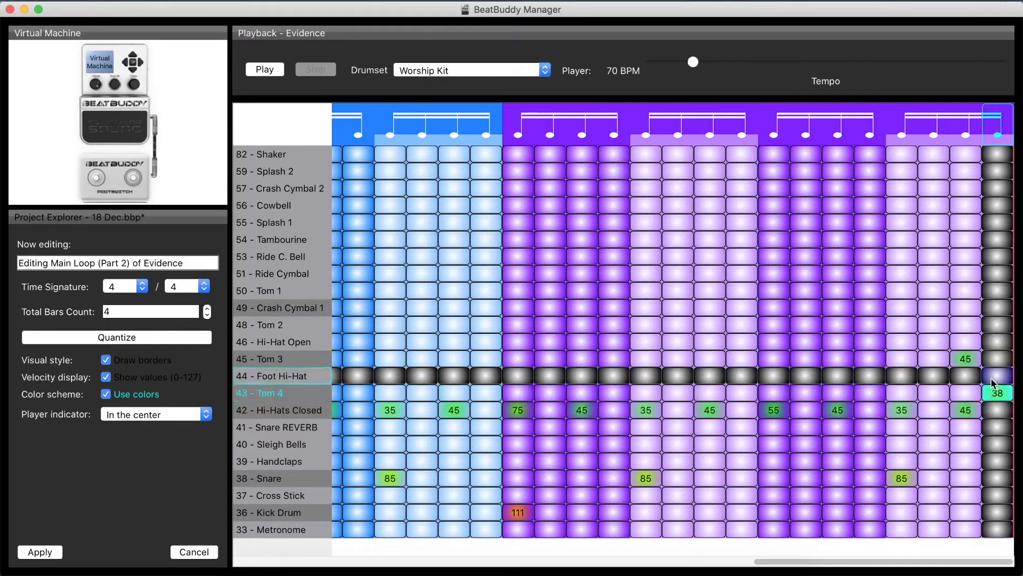
click(973, 361)
text(41)
key(Return)
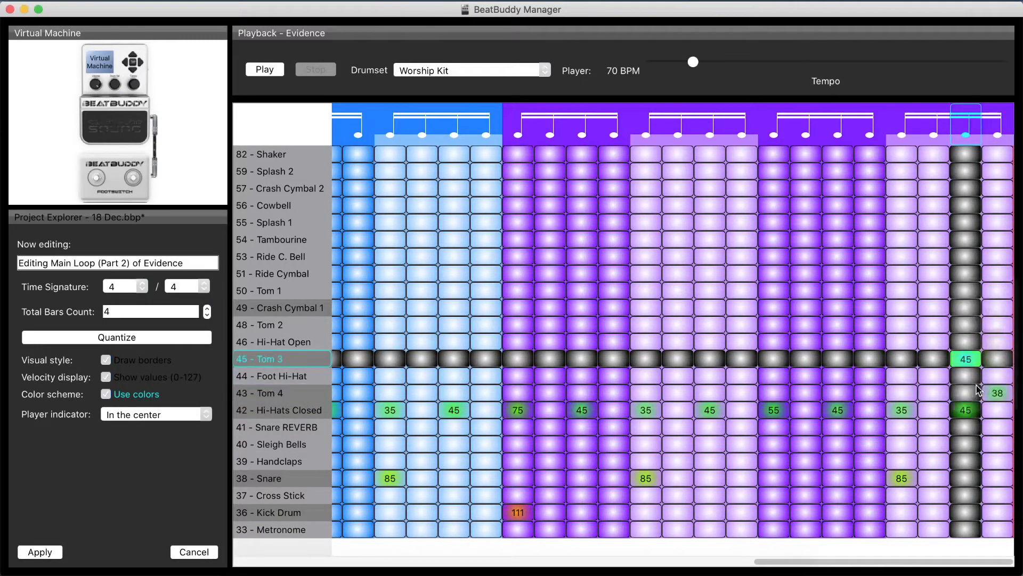
drag(994, 394, 992, 403)
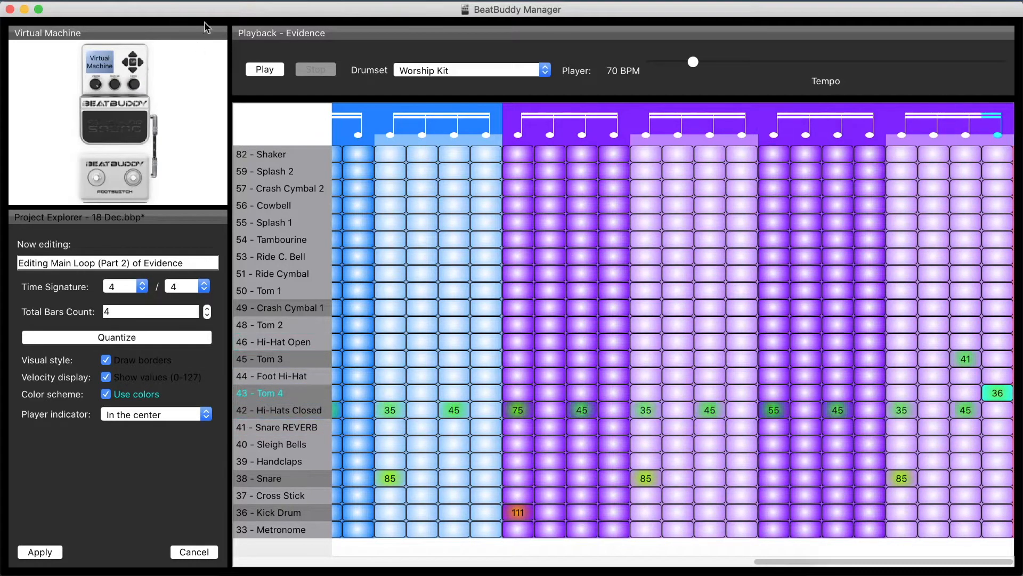
click(272, 72)
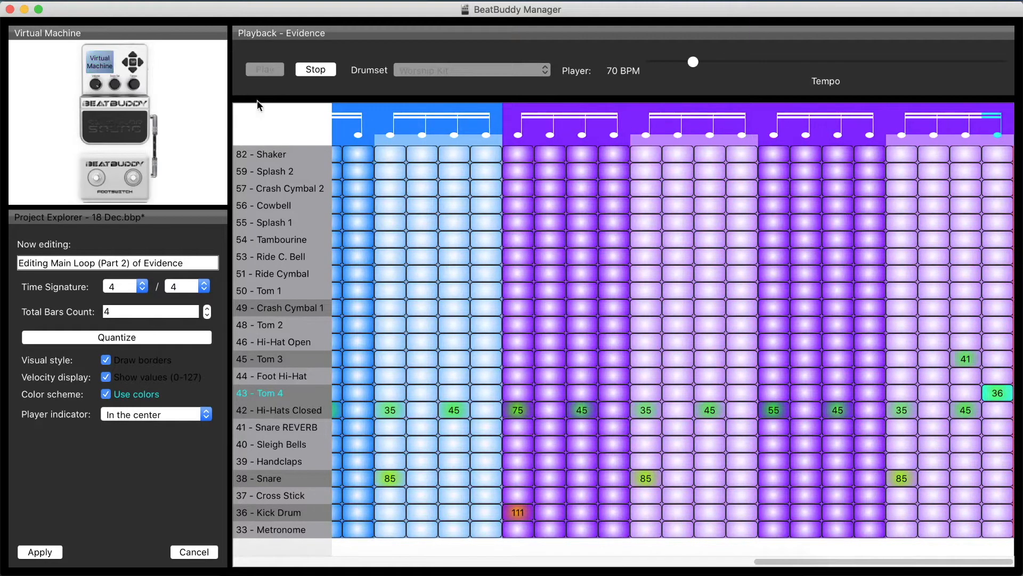
Set the pattern's total bars count to 5 and bring the fifth bar into view.
click(208, 307)
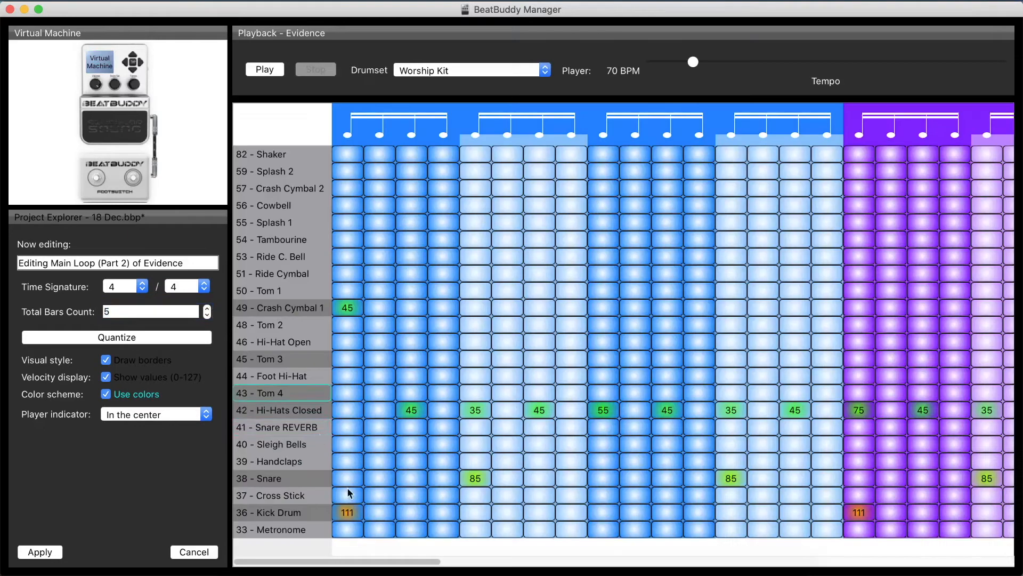
drag(338, 561, 912, 561)
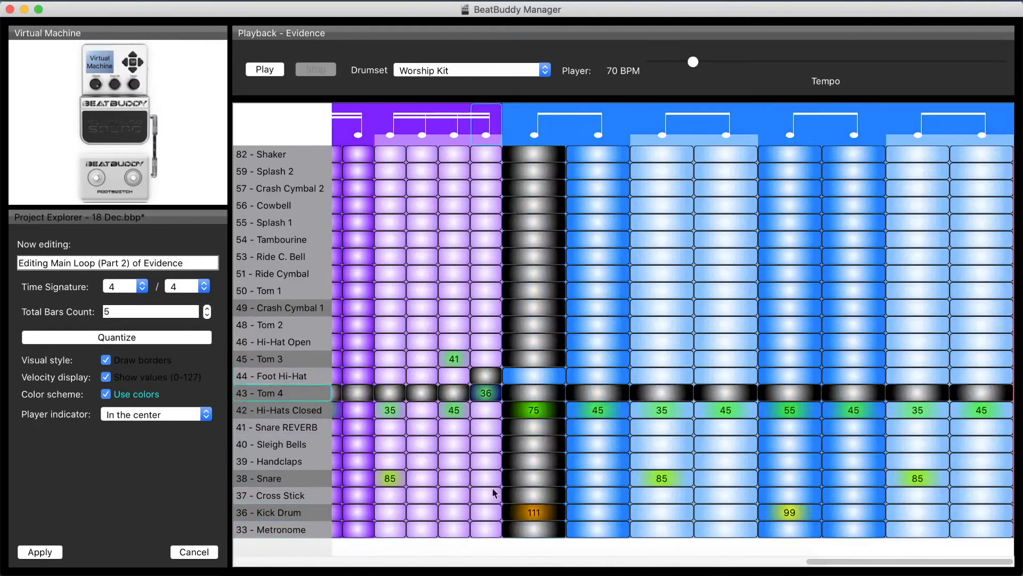
Remove the Kick Drum and Hi-Hats Closed notes on bar 5's first beat, then apply the pattern with its bar count set to 4.
drag(535, 514, 535, 575)
drag(535, 416, 551, 541)
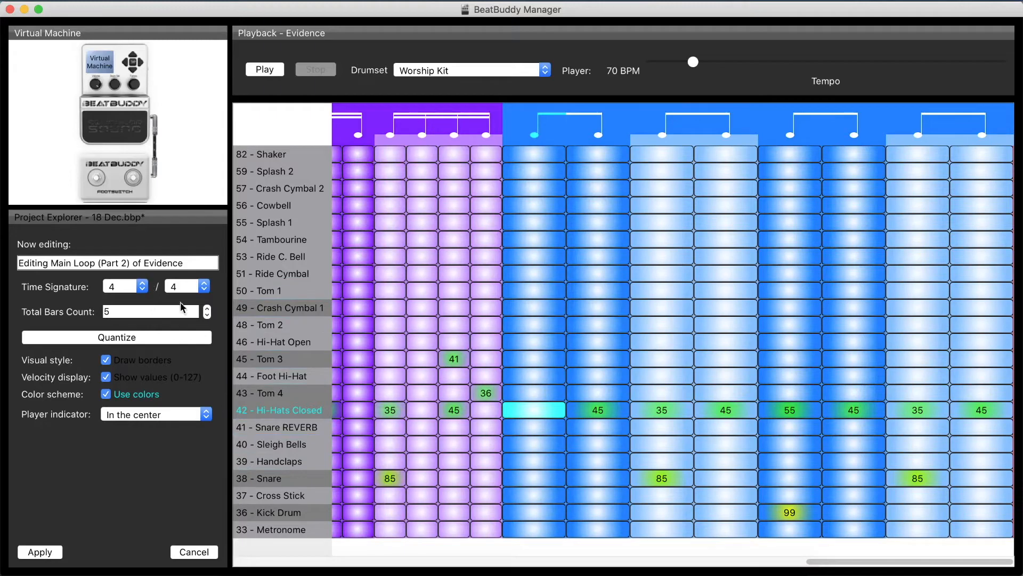
click(207, 315)
click(45, 554)
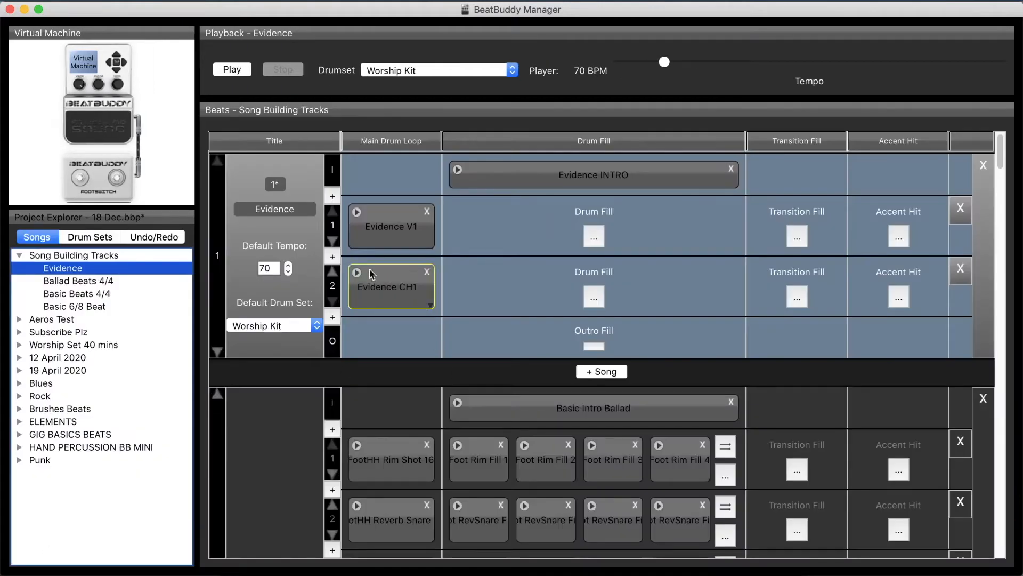
Play the Evidence song from the start, saving its unsaved modifications.
click(235, 71)
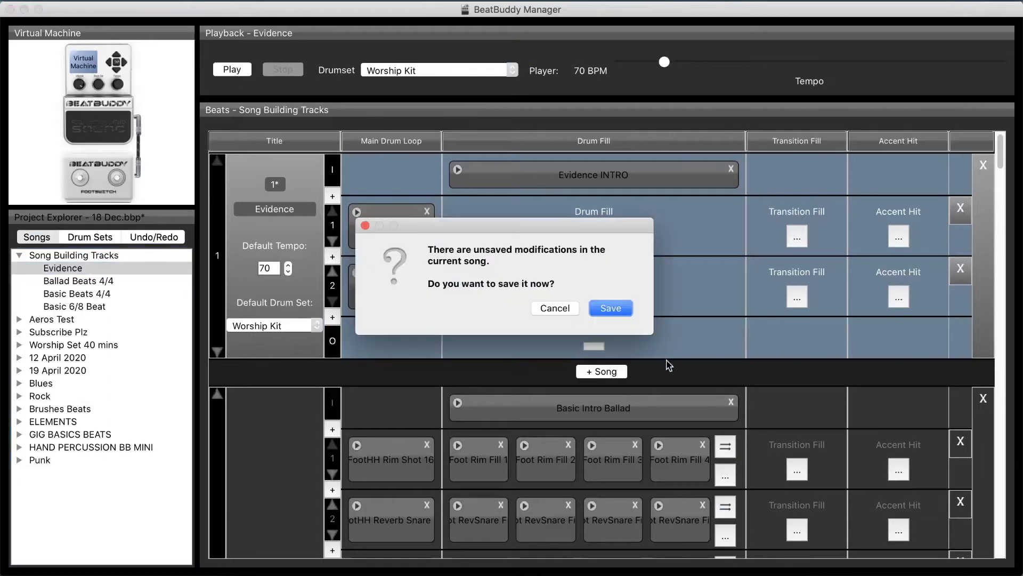
click(612, 310)
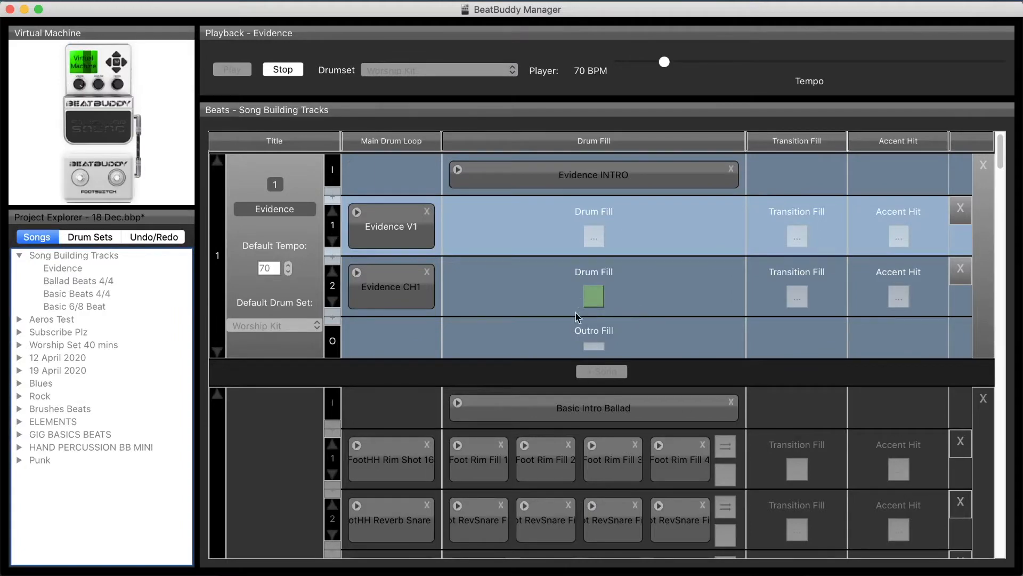
Switch to the Evidence song page in the browser and back, then audition the change to part 2 with the virtual pedal and stop playback.
click(360, 566)
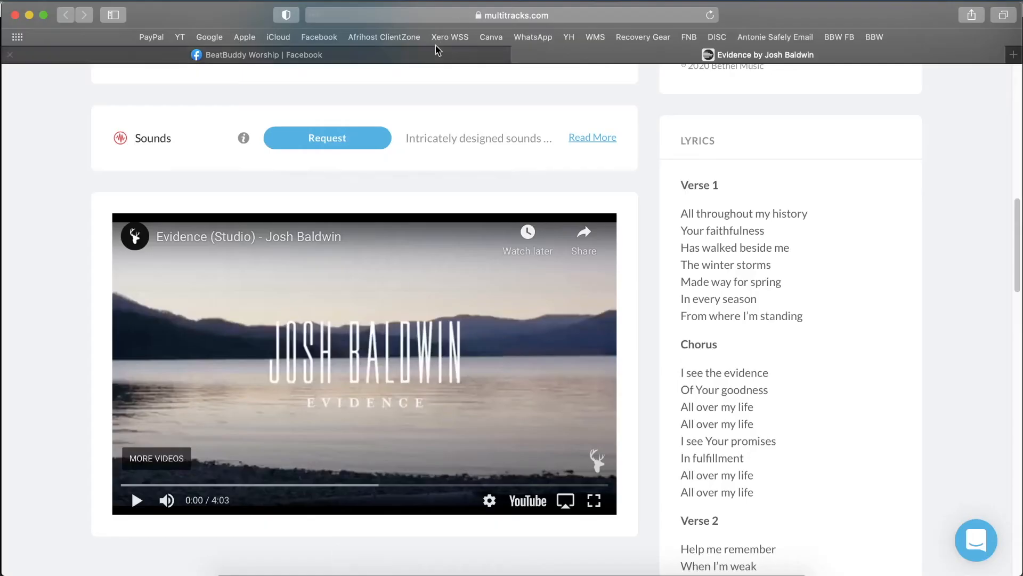
key(ctrl+Left)
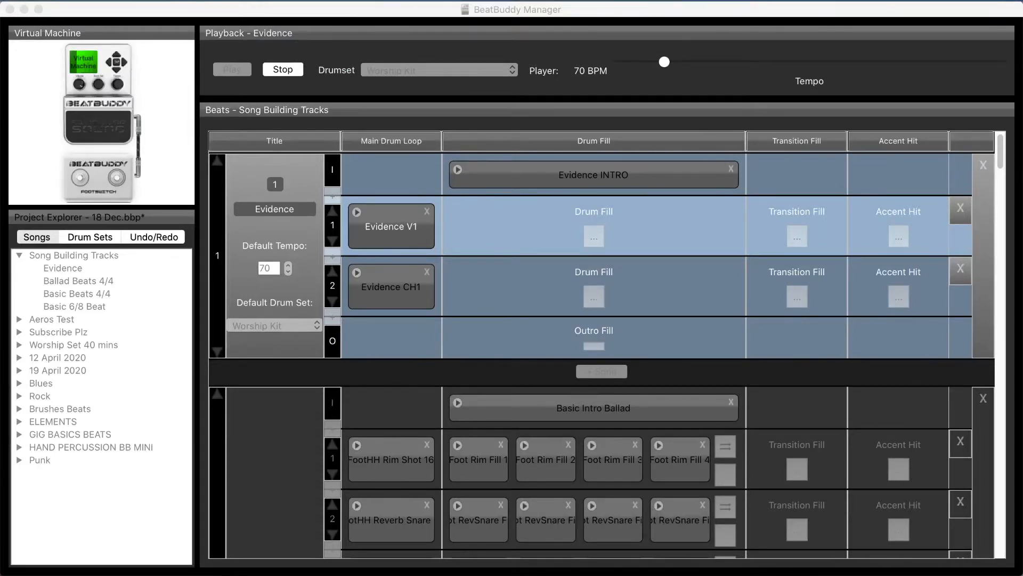
click(93, 137)
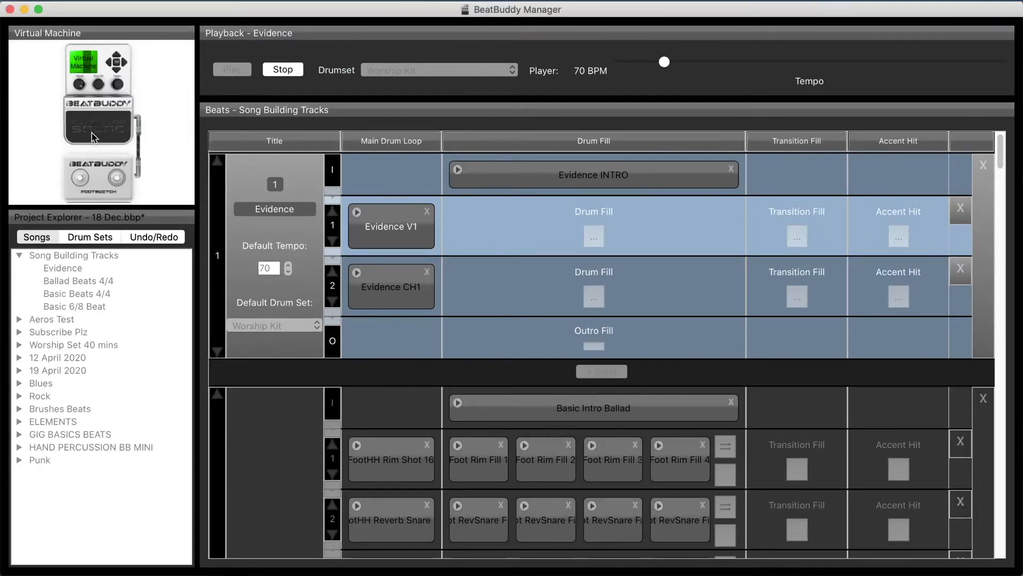
click(92, 134)
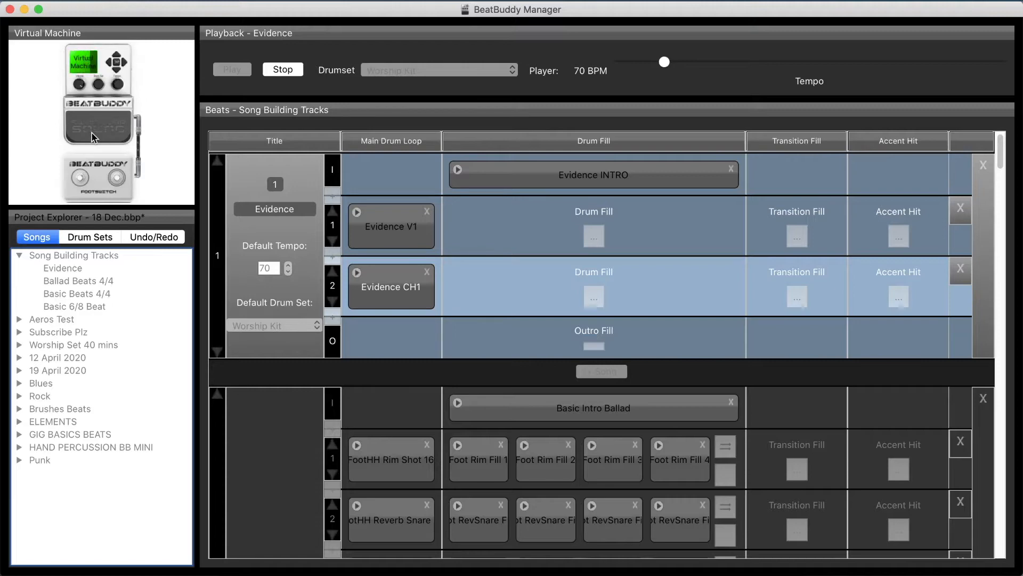
click(278, 73)
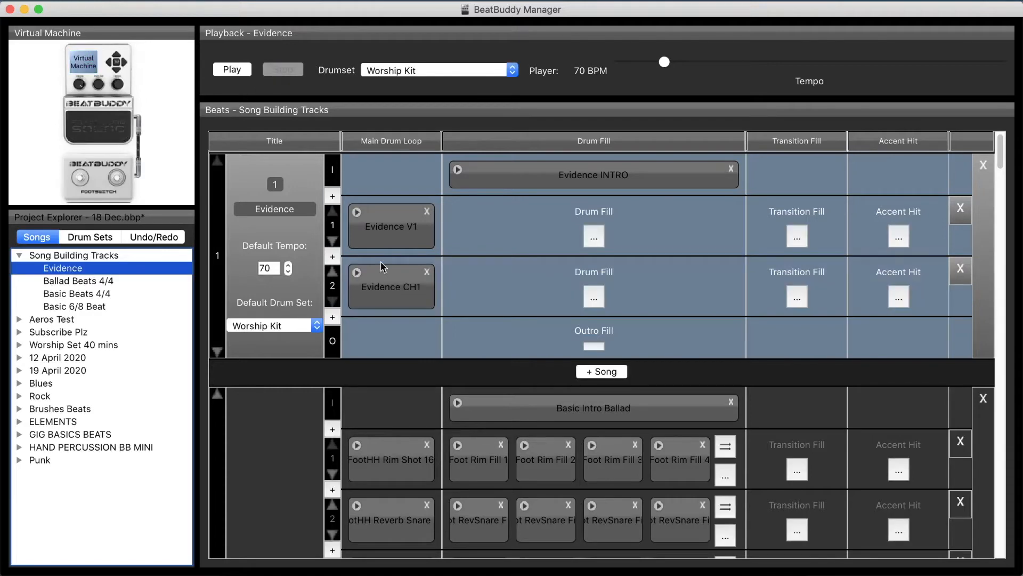
Edit the Evidence CH1 loop, adding a Tom 4 note on bar 1's fourth beat, previewed at velocity 31 and lowered to 25.
right_click(353, 299)
click(386, 338)
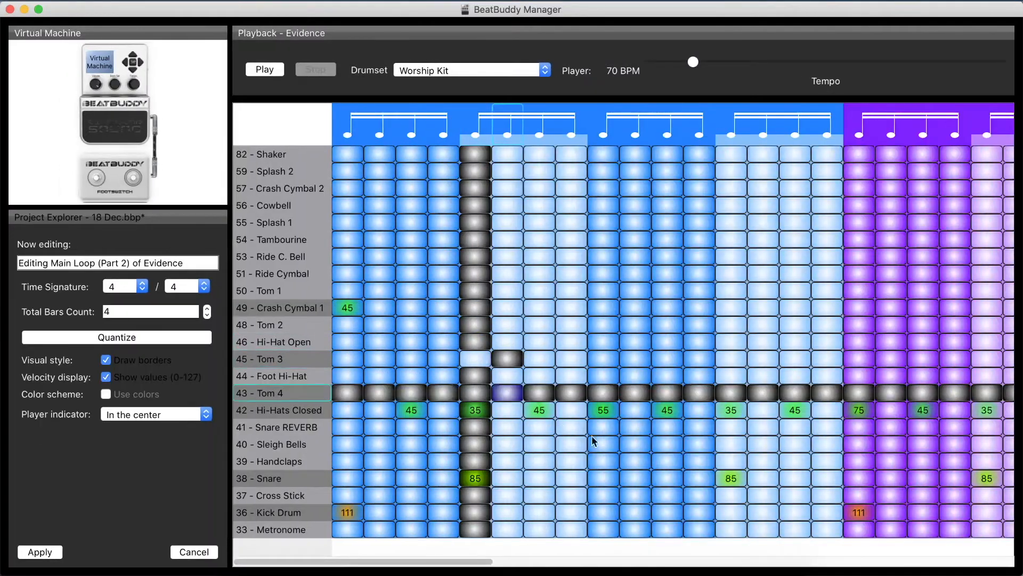
click(735, 392)
click(734, 383)
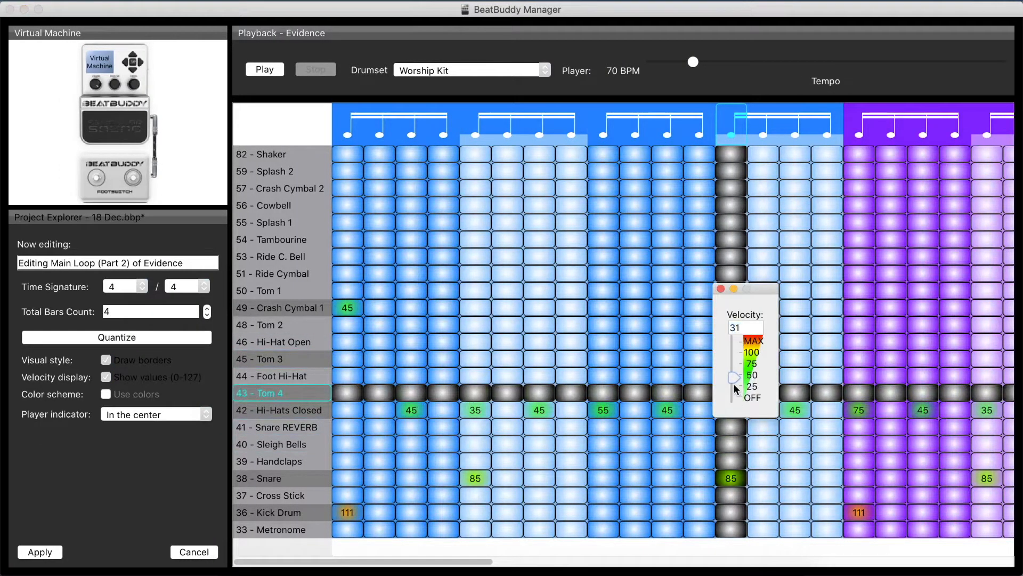
click(270, 68)
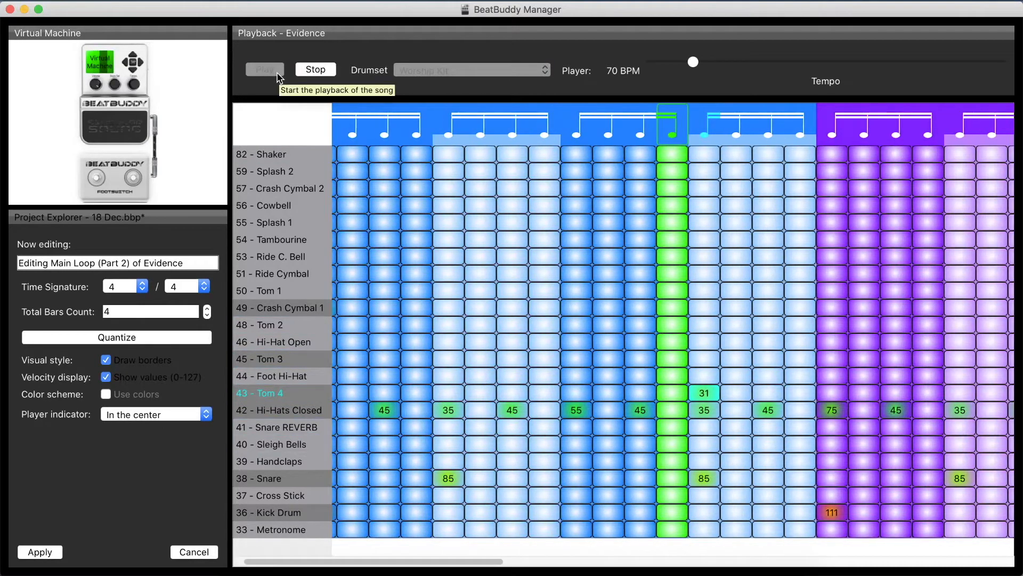
click(323, 70)
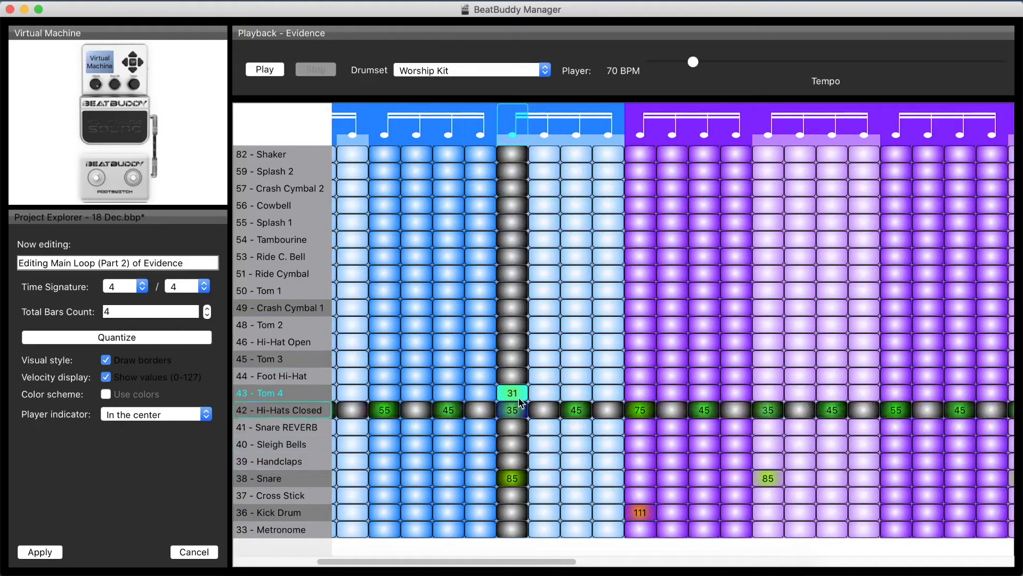
click(516, 394)
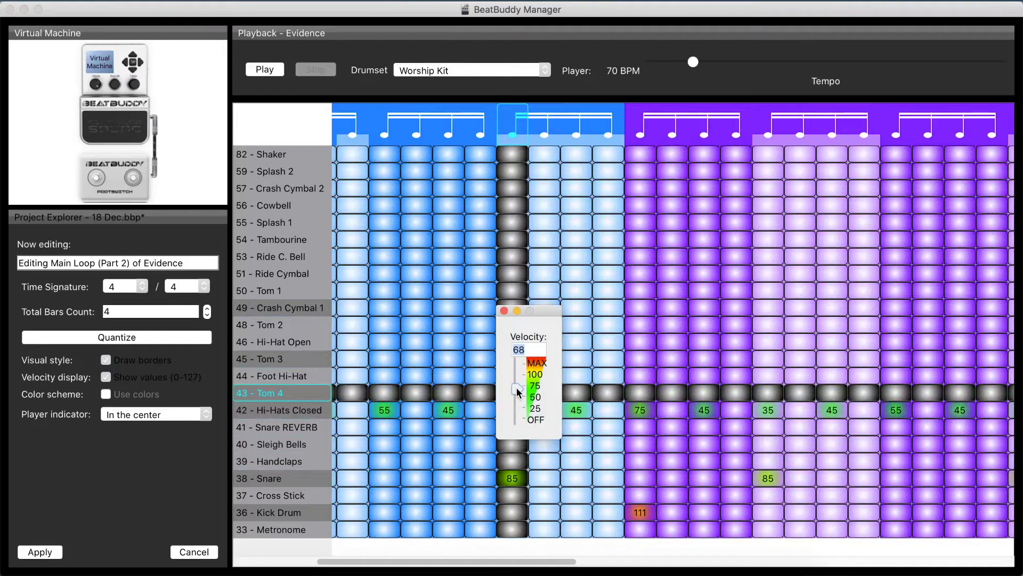
drag(517, 392, 517, 408)
Add Tom 4 notes at velocity 25 on the fourth beat of bars 2, 3 and 4, and apply the pattern edits.
drag(538, 562, 630, 564)
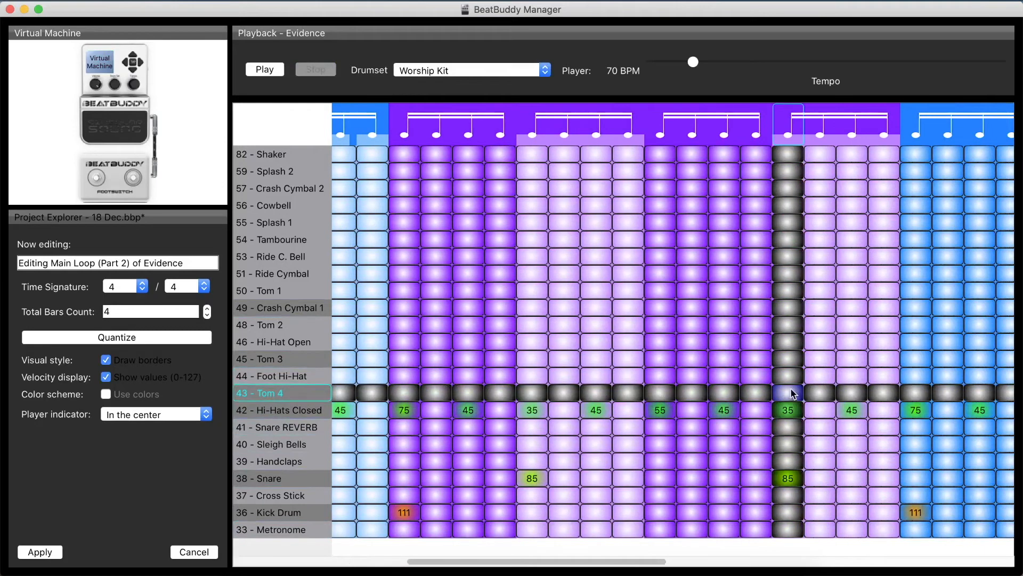
drag(790, 390, 792, 393)
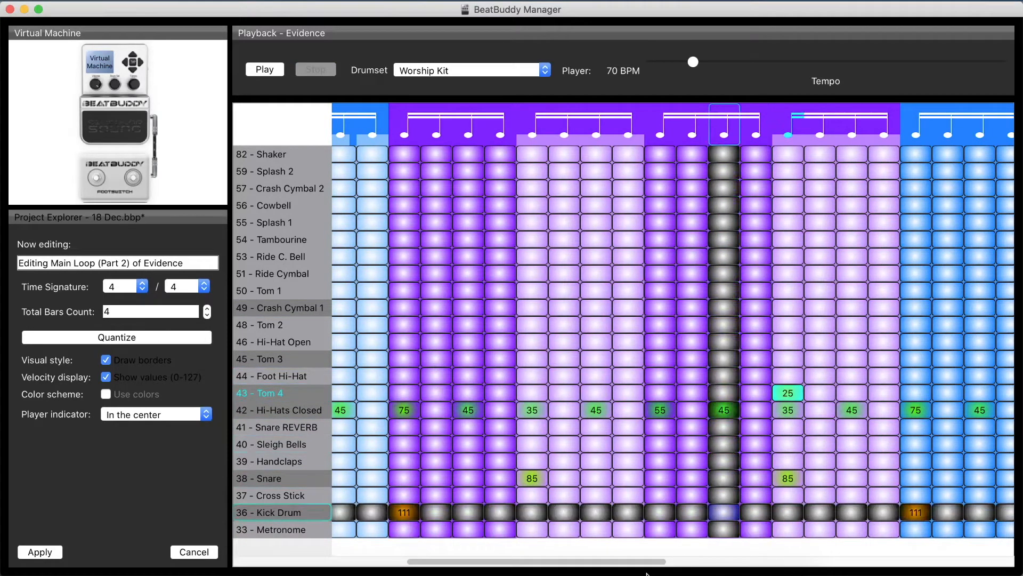
drag(598, 561, 797, 558)
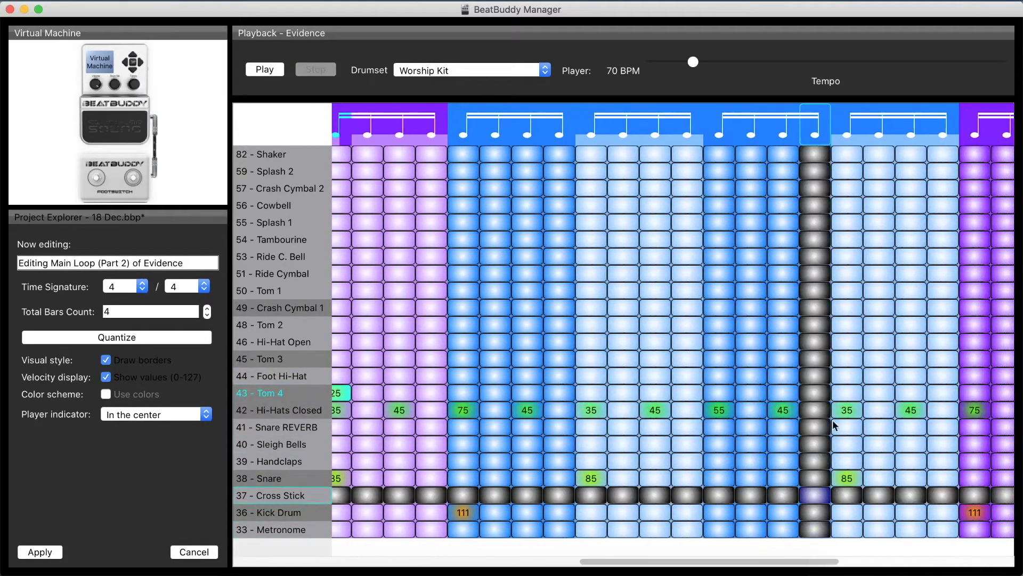
drag(846, 394, 846, 393)
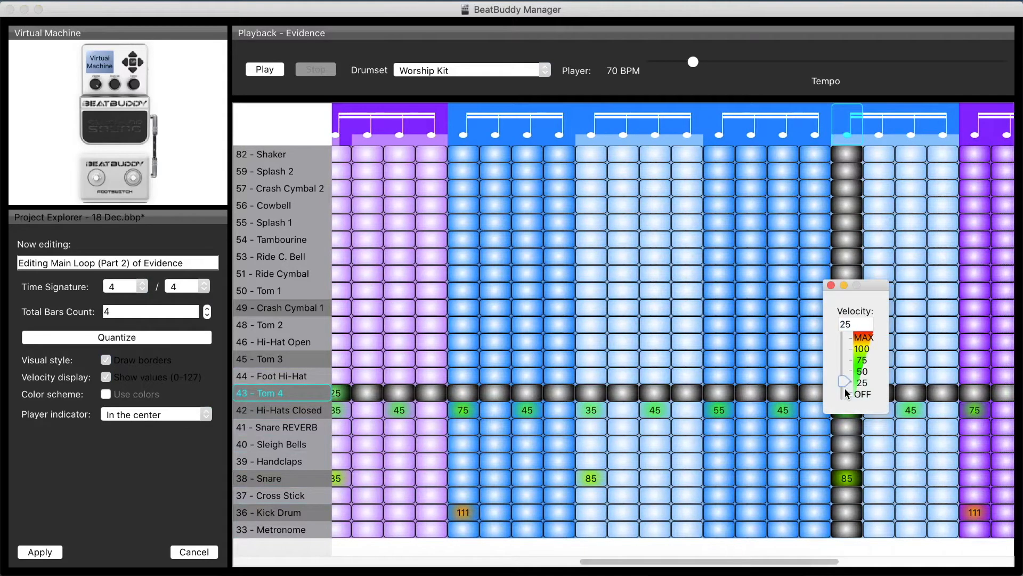
drag(726, 552, 910, 560)
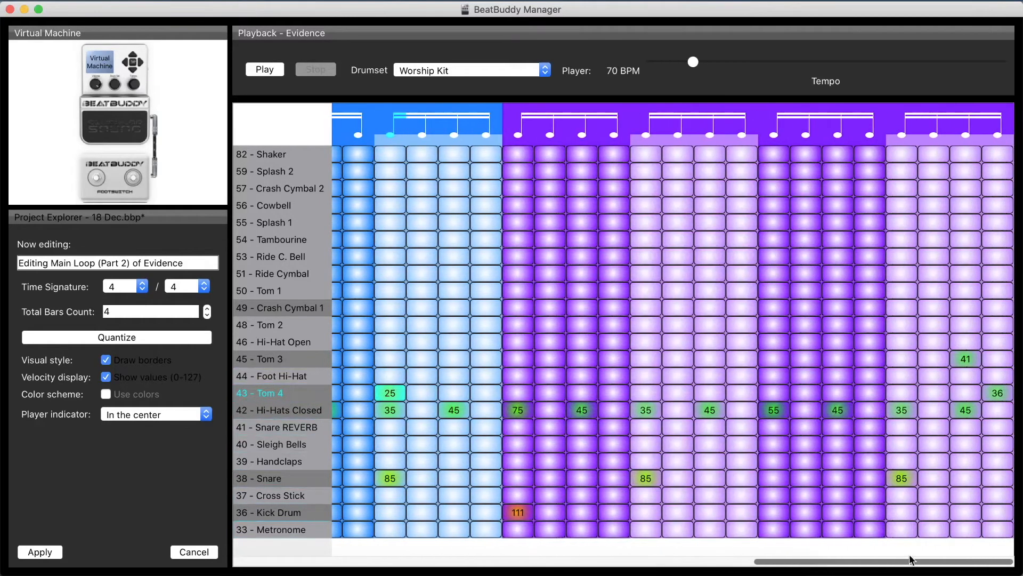
drag(904, 391, 903, 387)
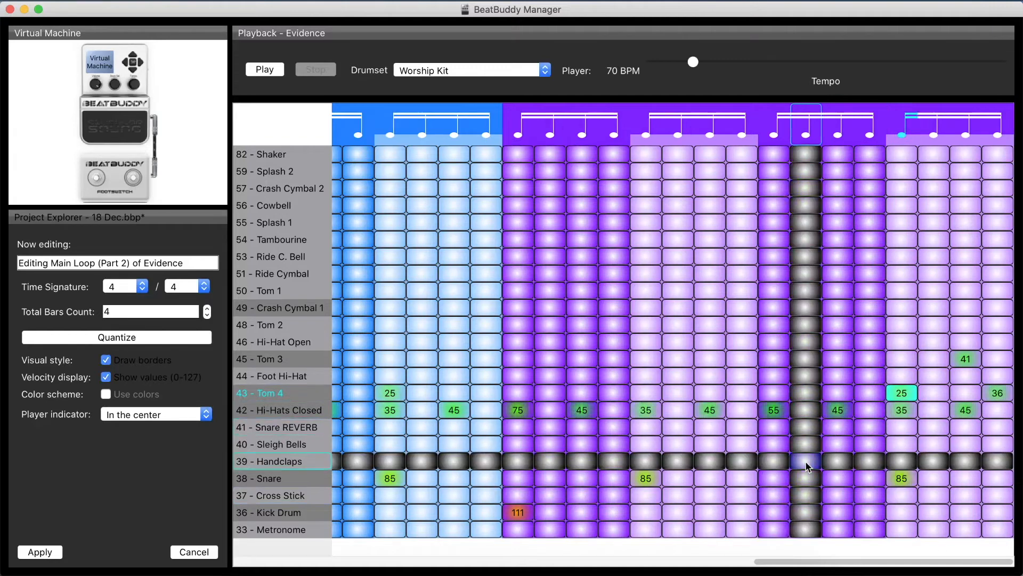
click(40, 552)
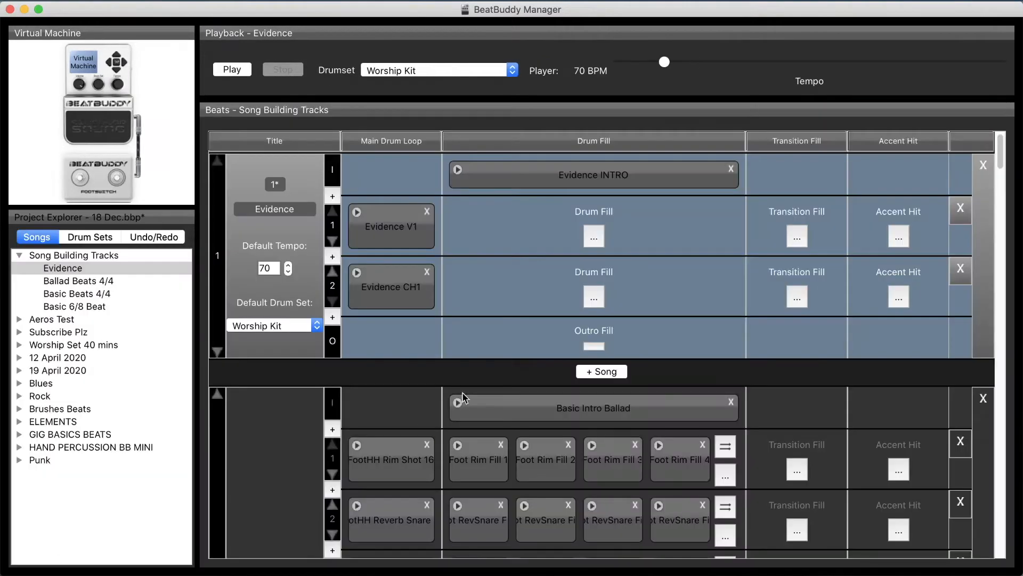
Export the edited part 2 main loop as the MIDI file Evidence CH1.mid.
click(389, 288)
click(406, 391)
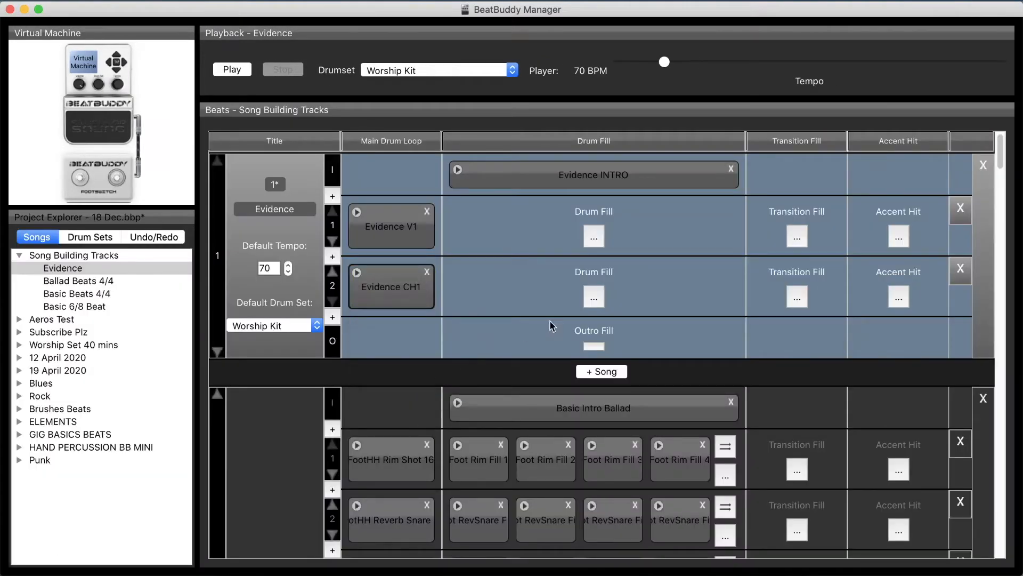
click(827, 433)
click(612, 143)
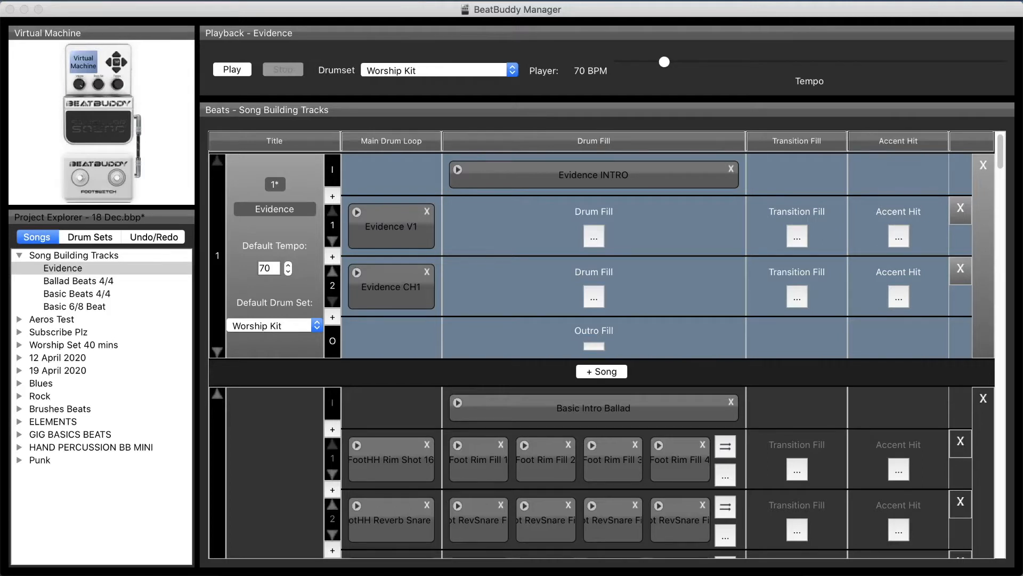
Add a third part to the song and paste a copy of the Evidence CH1 loop as its main loop.
click(333, 317)
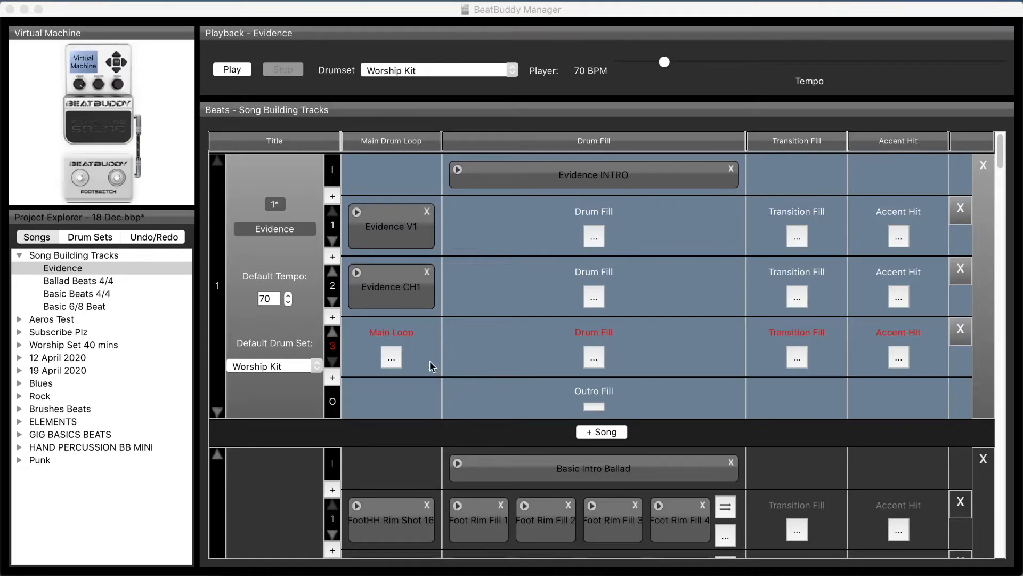
double_click(391, 293)
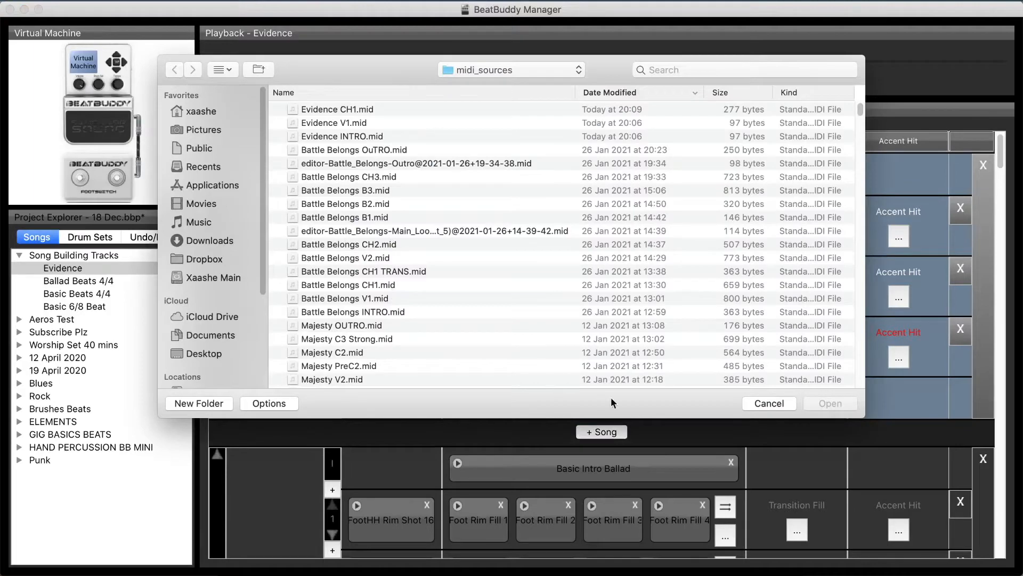
click(768, 404)
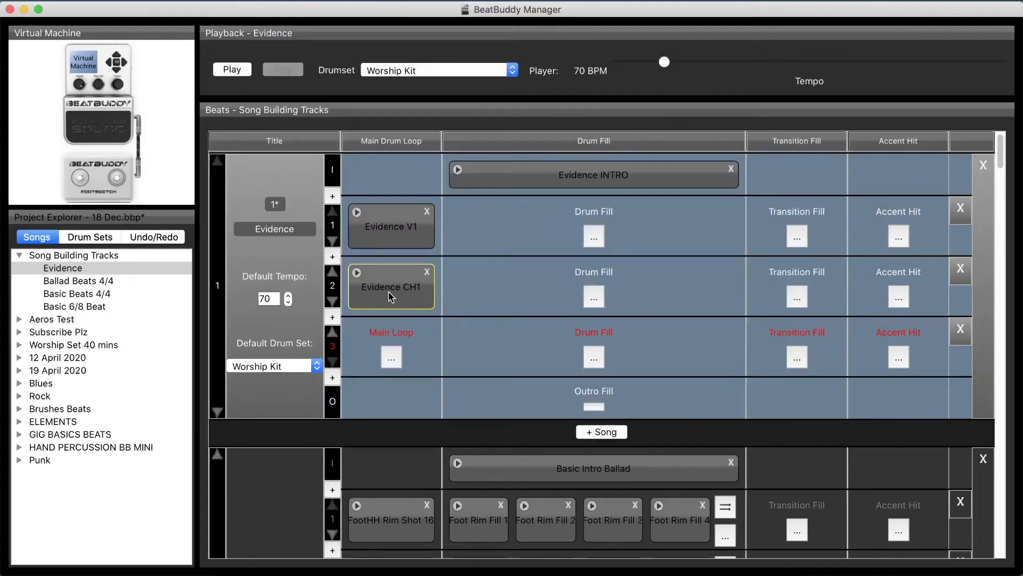
key(super+v)
Export part 3's main loop to the midi_sources folder as Evidence V2.mid.
click(393, 356)
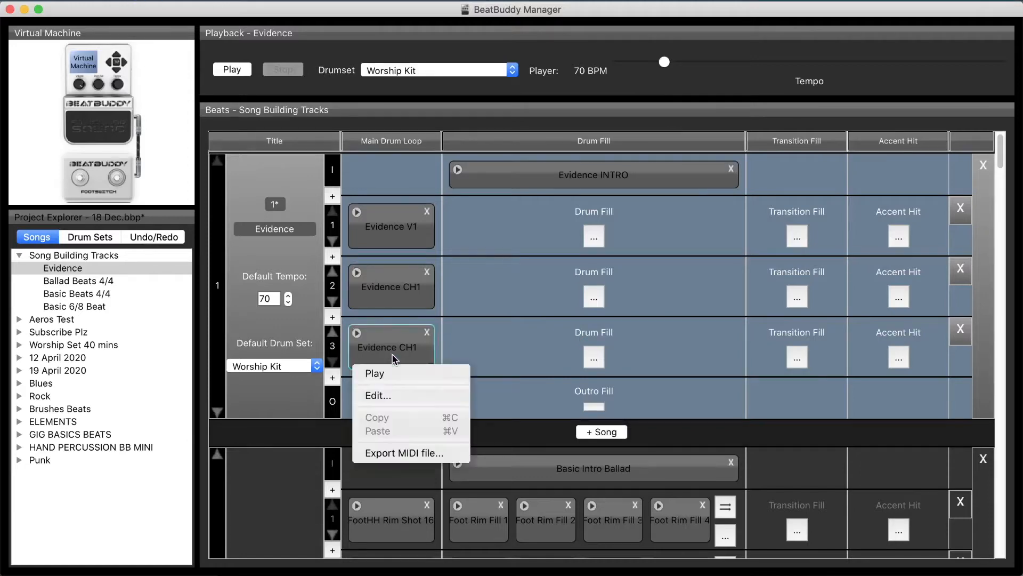
click(403, 451)
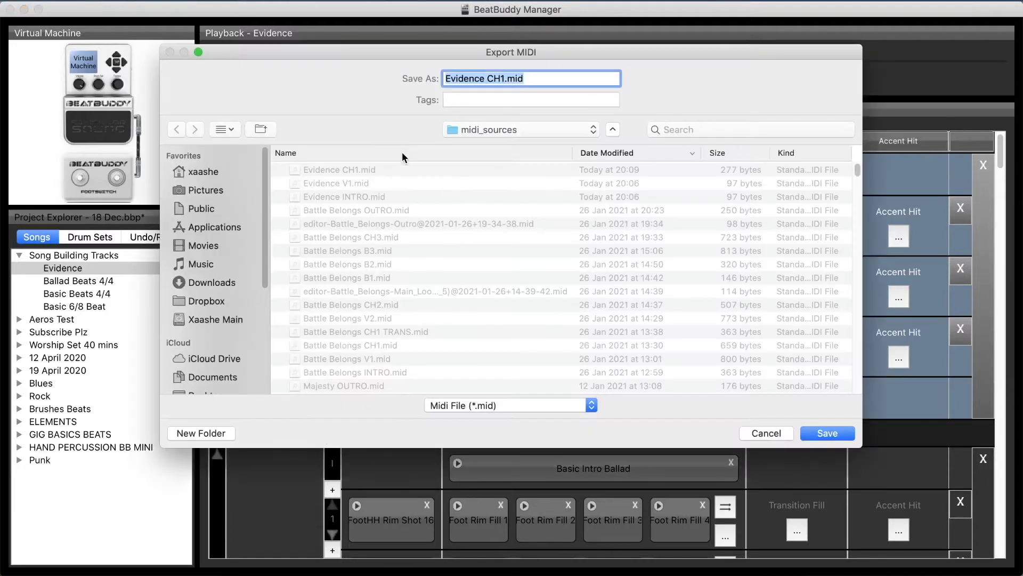
click(499, 79)
key(BackSpace)
key(BackSpace)
text(V)
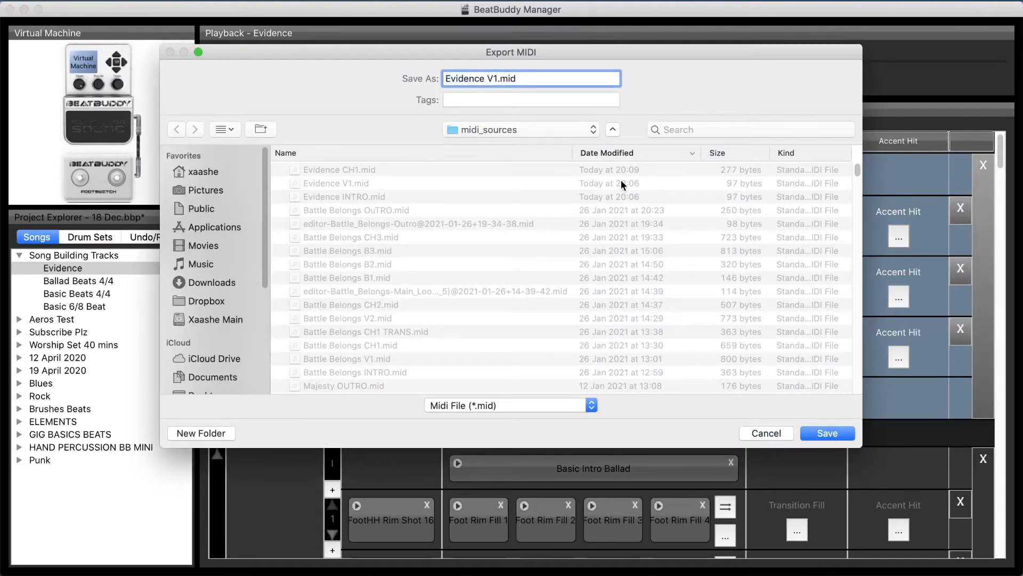
click(825, 433)
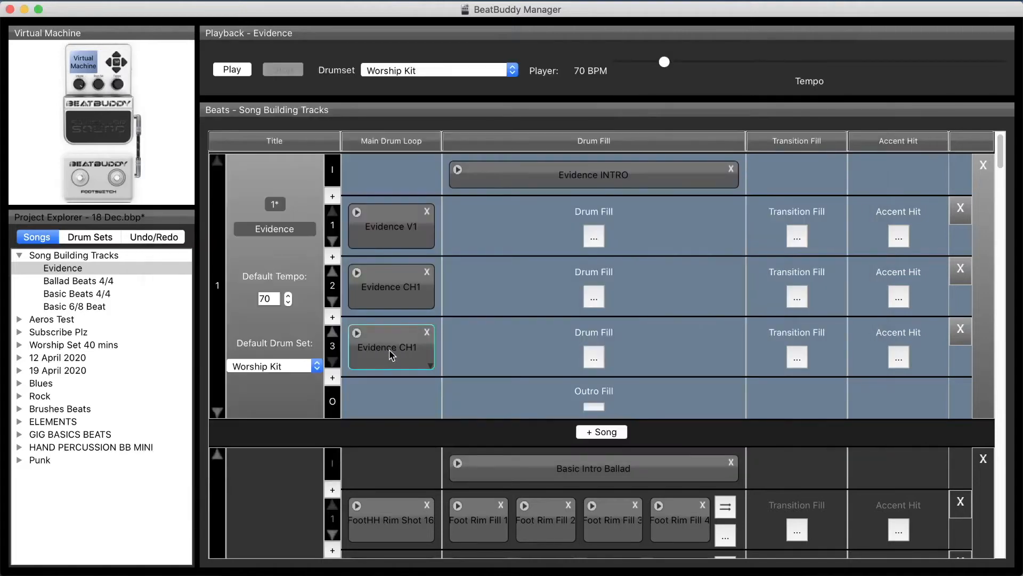
Replace part 3's main loop with Evidence V2.mid, listing the MIDI files by newest modification date.
double_click(390, 353)
click(360, 93)
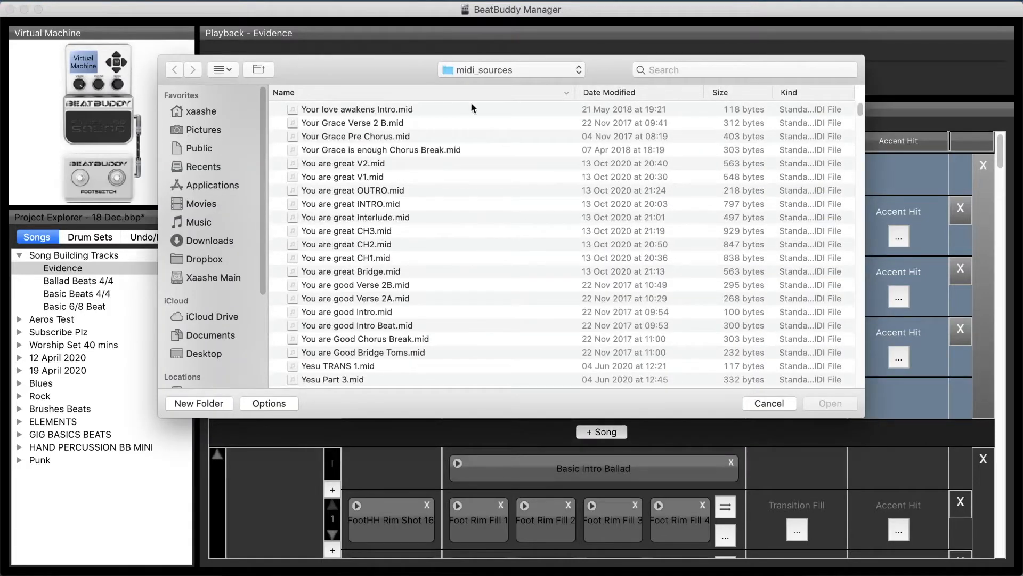
click(592, 93)
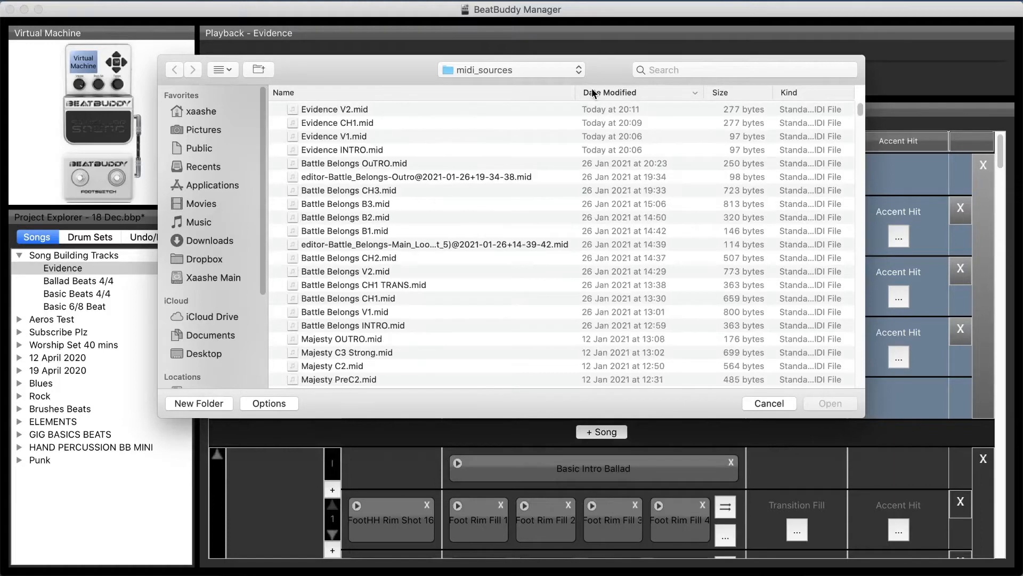
click(355, 109)
click(830, 403)
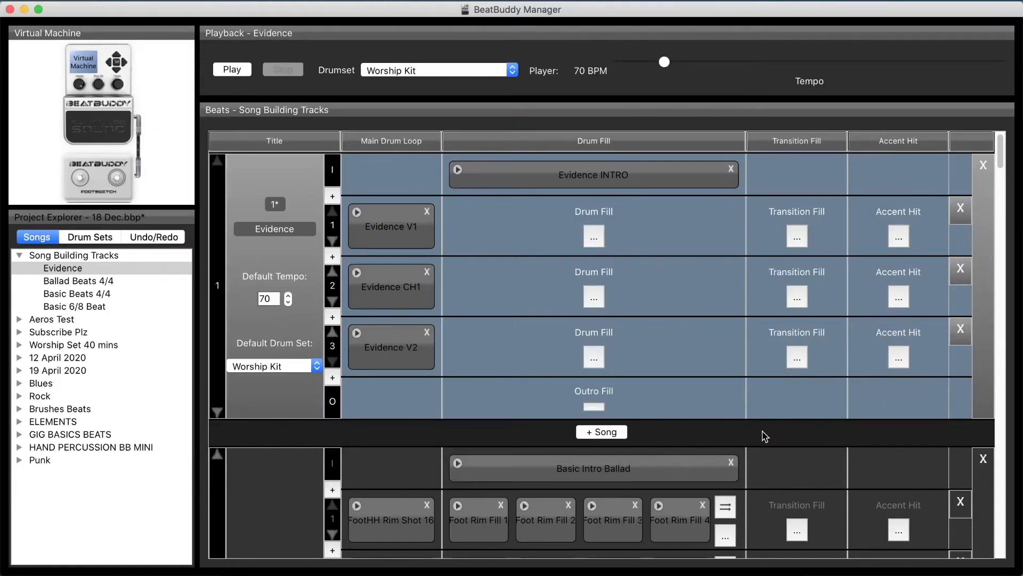
Open part 3's main loop, Evidence V2, for editing.
right_click(400, 354)
click(399, 393)
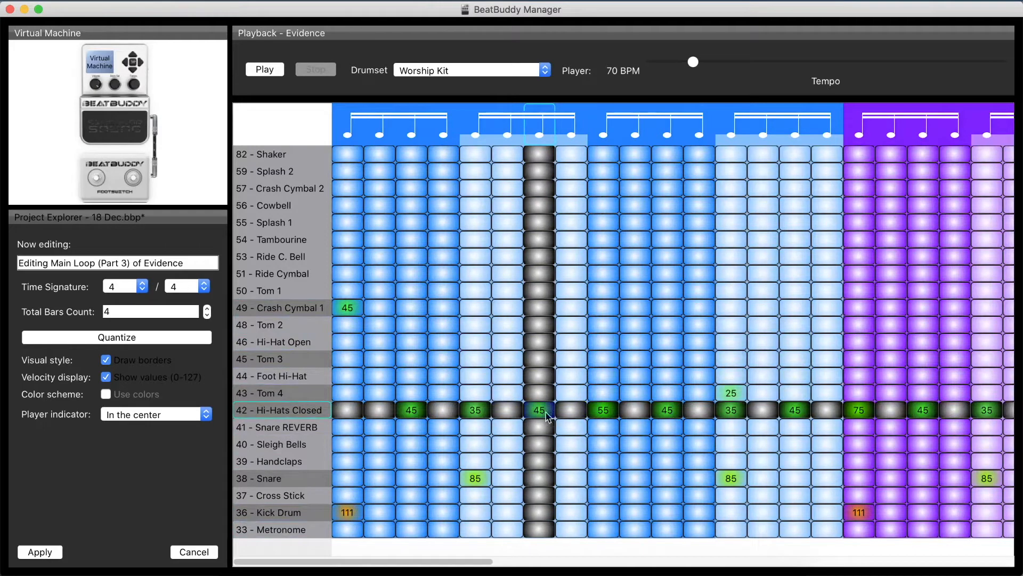
Try moving all Hi-Hats Closed notes to Tom 4, play the loop, and undo the move.
right_click(314, 416)
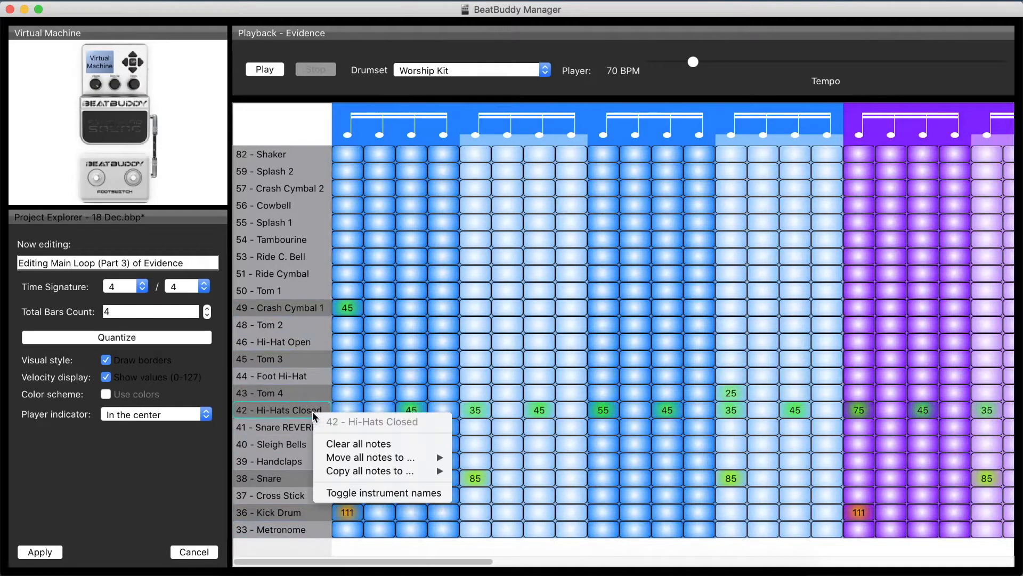
mouse_move(360, 457)
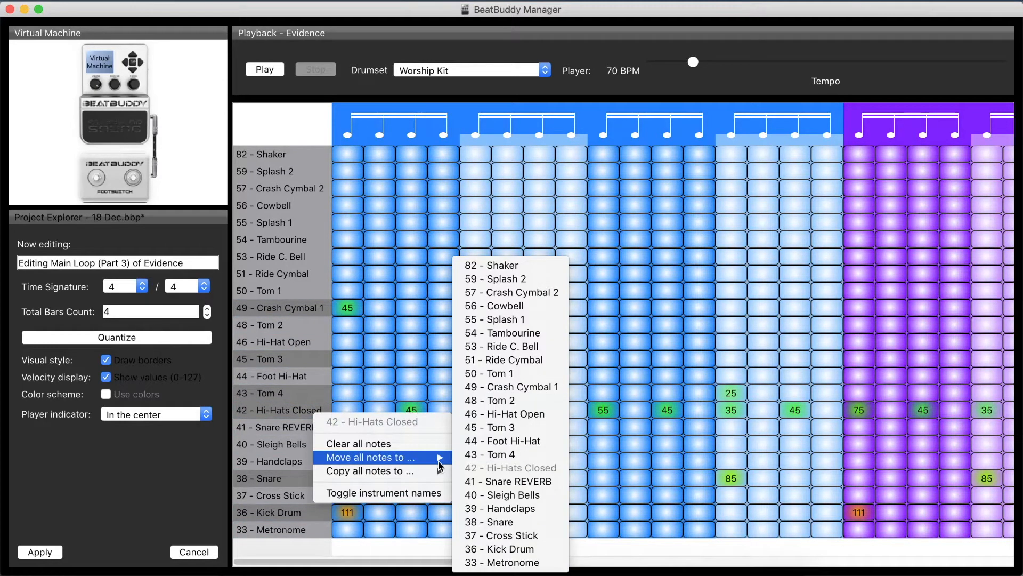
click(486, 458)
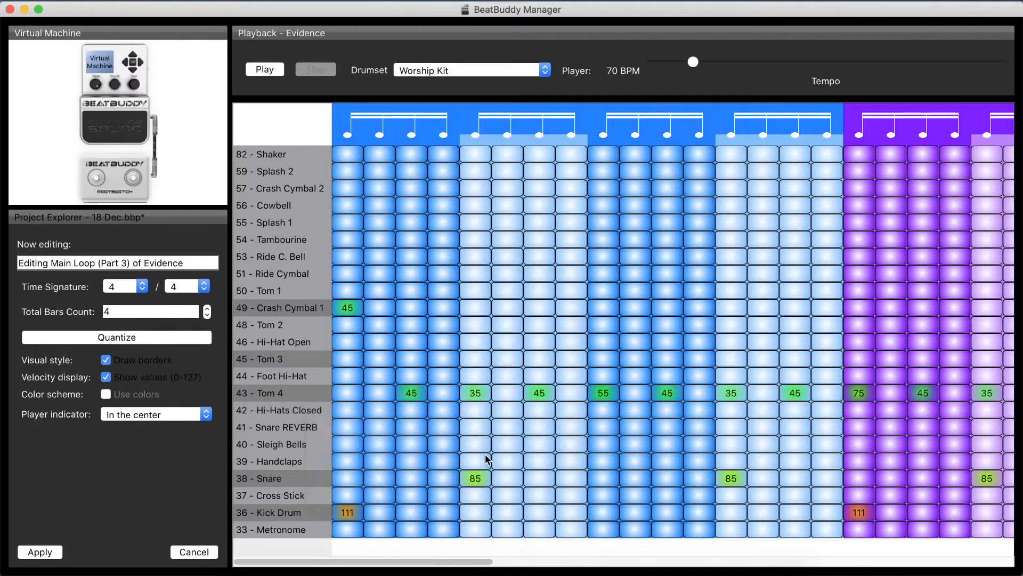
click(275, 67)
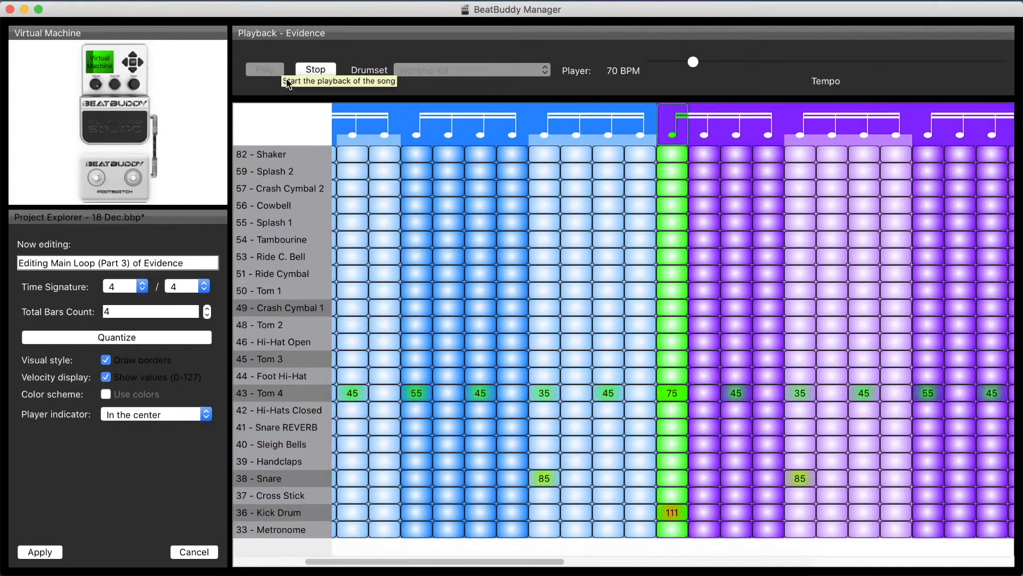
click(316, 70)
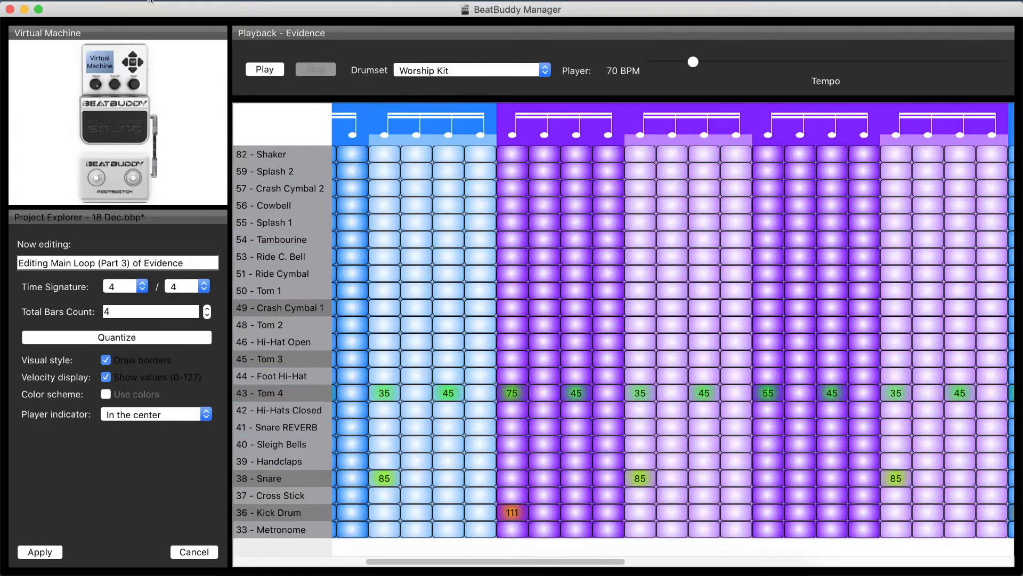
click(151, 1)
click(171, 13)
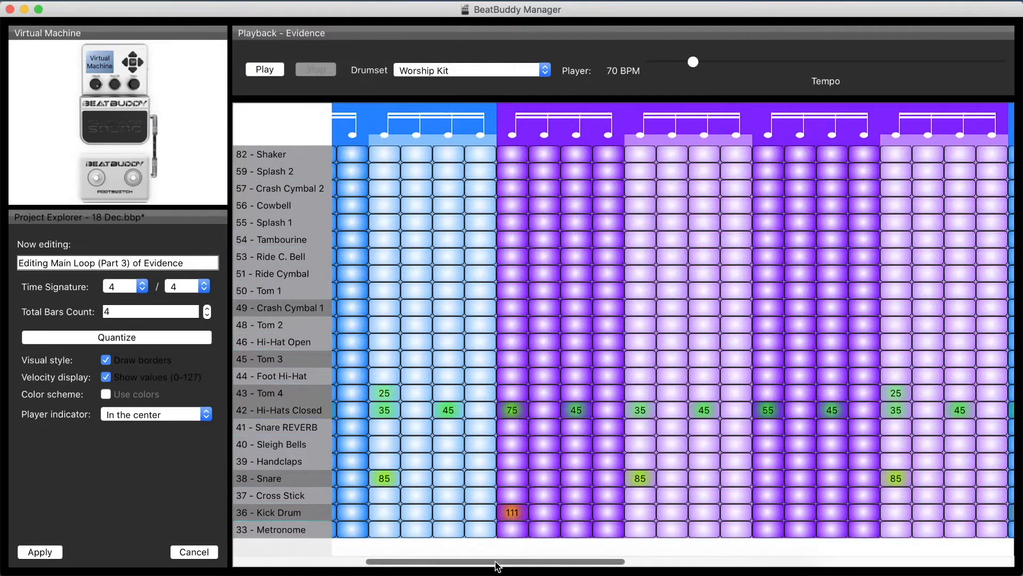
Clear all notes from the Tom 4 track.
drag(497, 565, 416, 564)
right_click(293, 395)
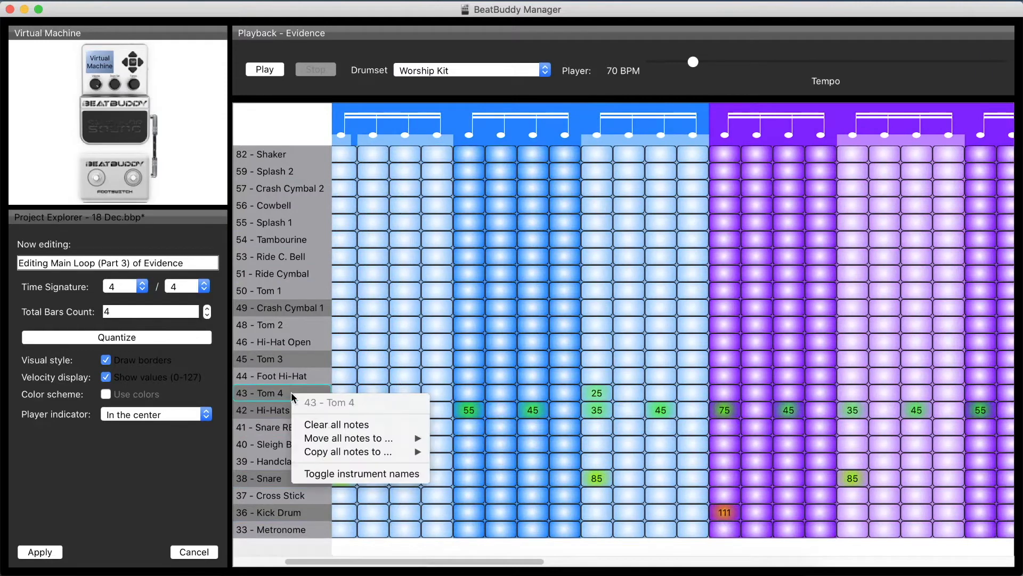
click(333, 425)
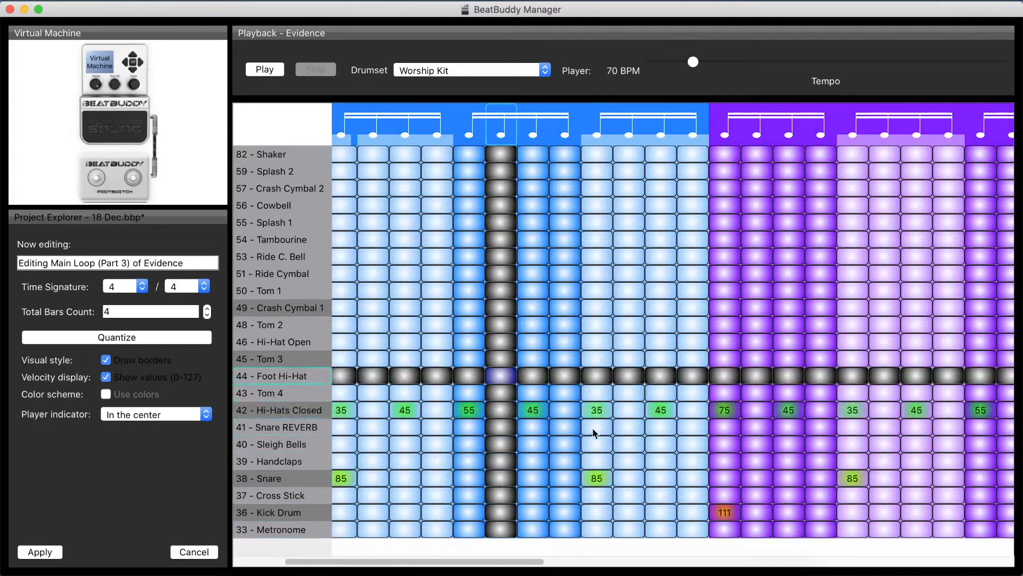
In bar 1, add Tom 3 at velocity 26 on beat 3's second sixteenth and Tom 4 at 21 on its fourth, and play the loop.
click(501, 361)
text(26)
key(Return)
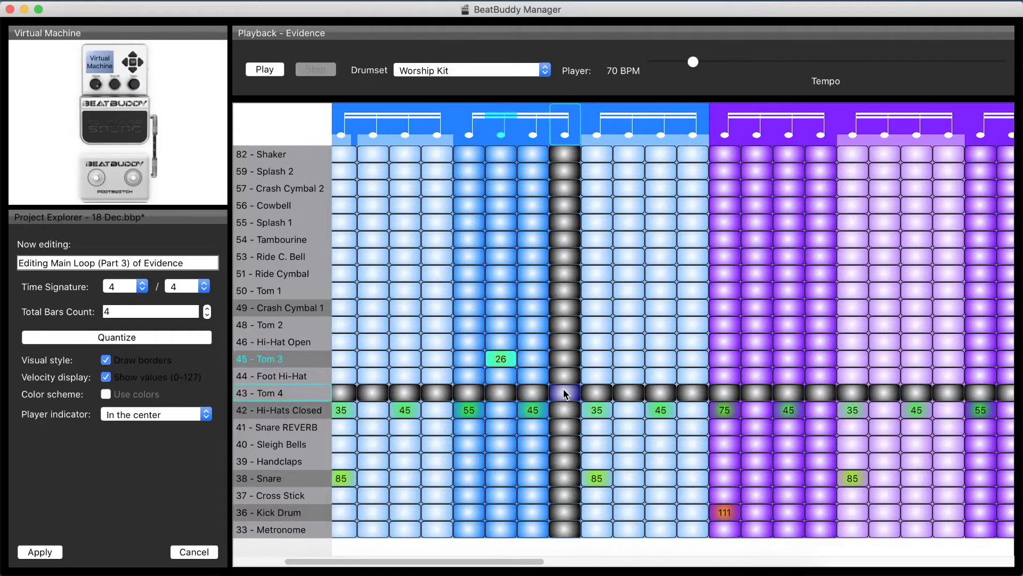
click(564, 392)
text(21)
key(Return)
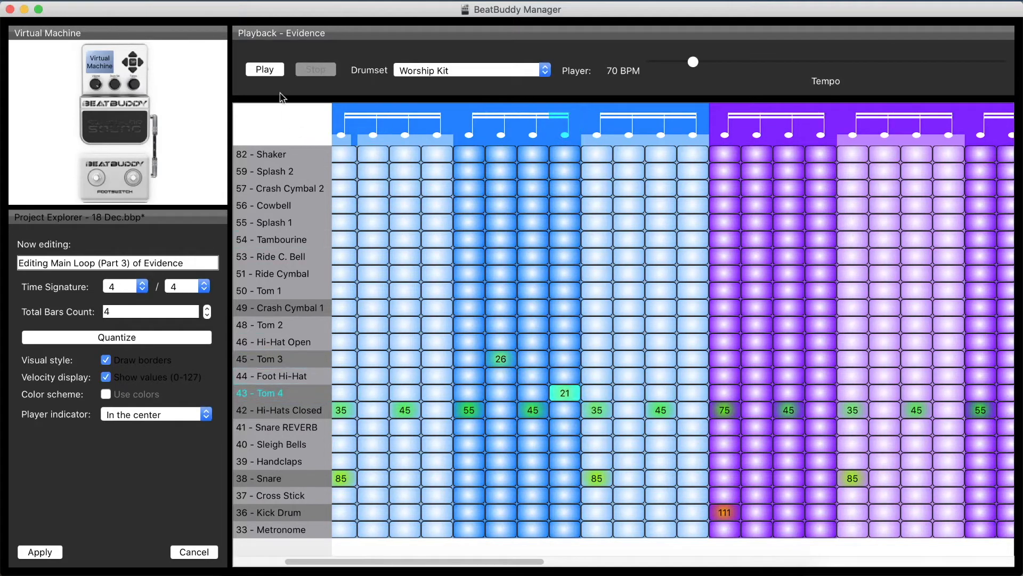
click(278, 70)
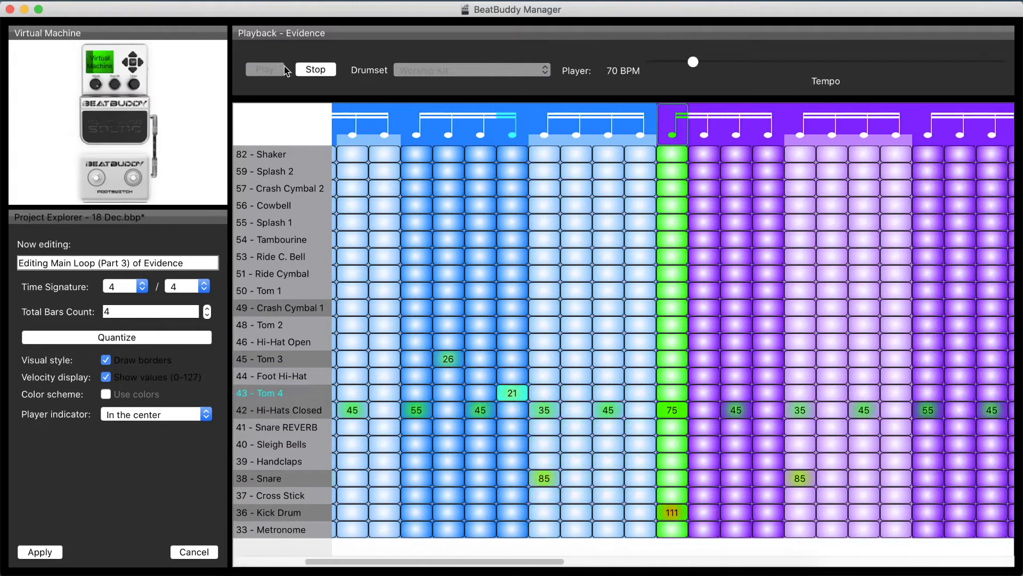
click(315, 70)
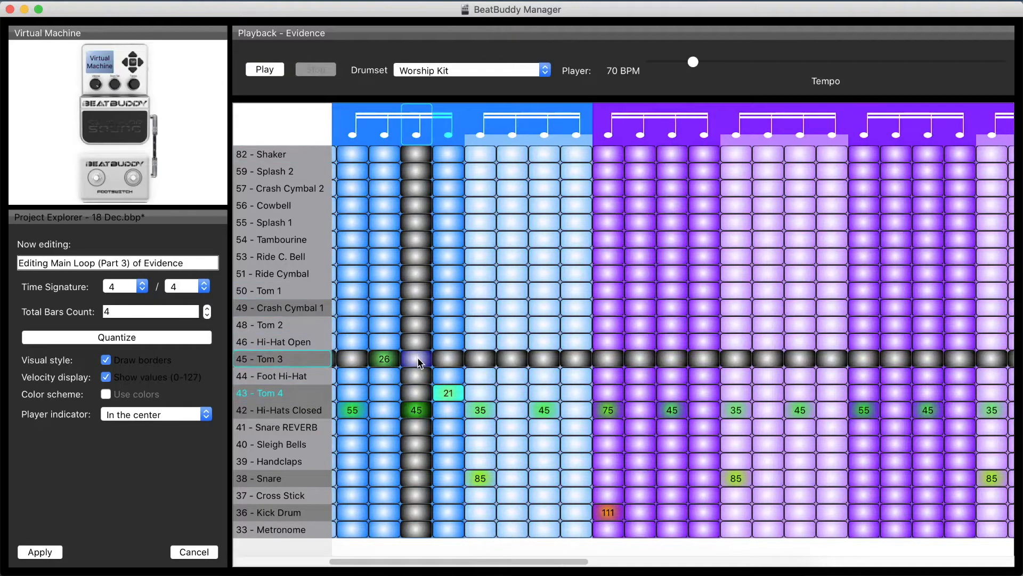
Try an extra Tom 3 note at velocity 15 on the third sixteenth of bar 1's beat 3, play it, and remove it.
click(269, 71)
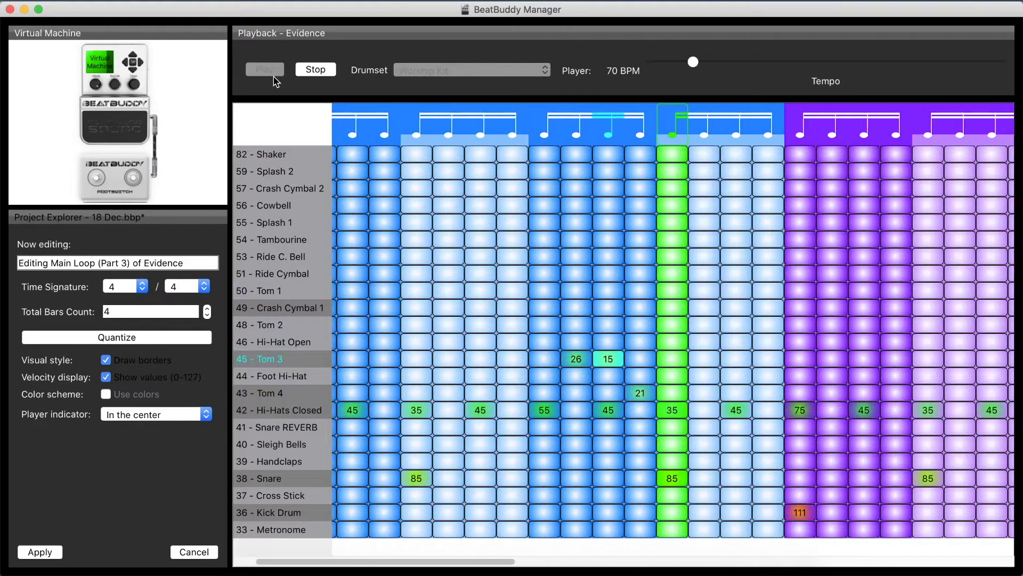
click(315, 70)
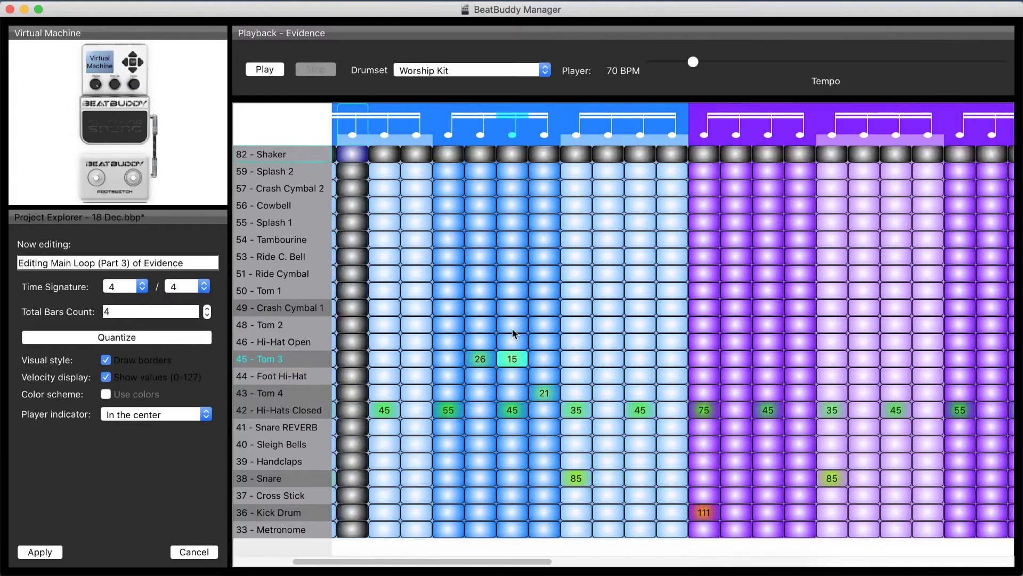
click(512, 359)
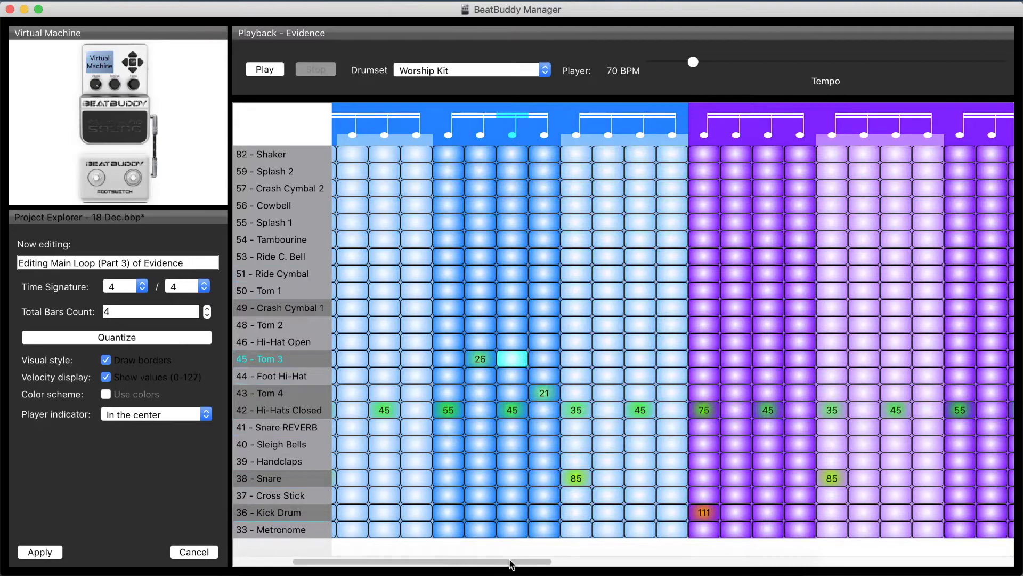
Set bar 1's Tom 3 note to velocity 22 and its Tom 4 note to 19, and play the loop.
click(480, 360)
text(22)
key(Return)
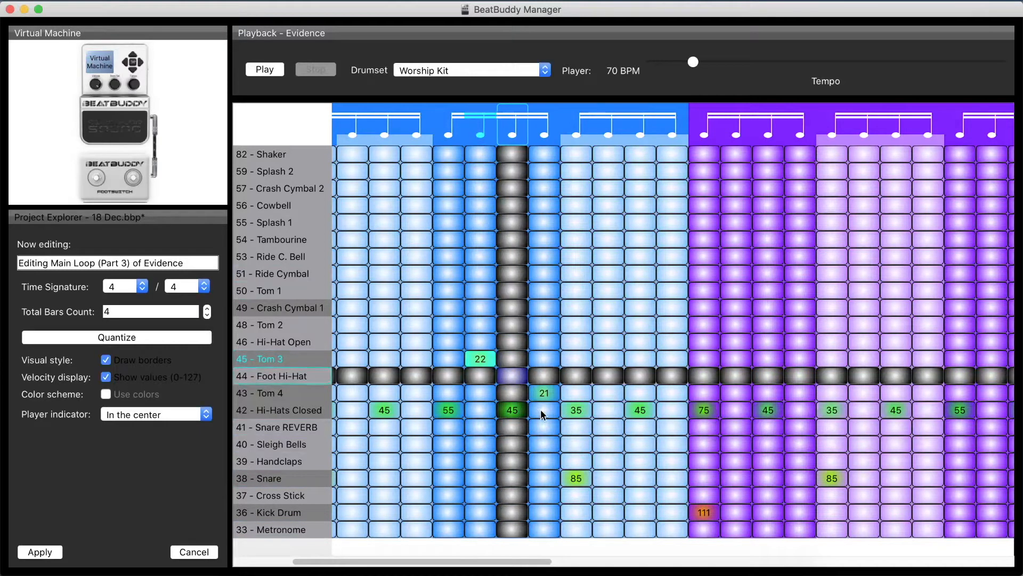
click(544, 392)
text(1)
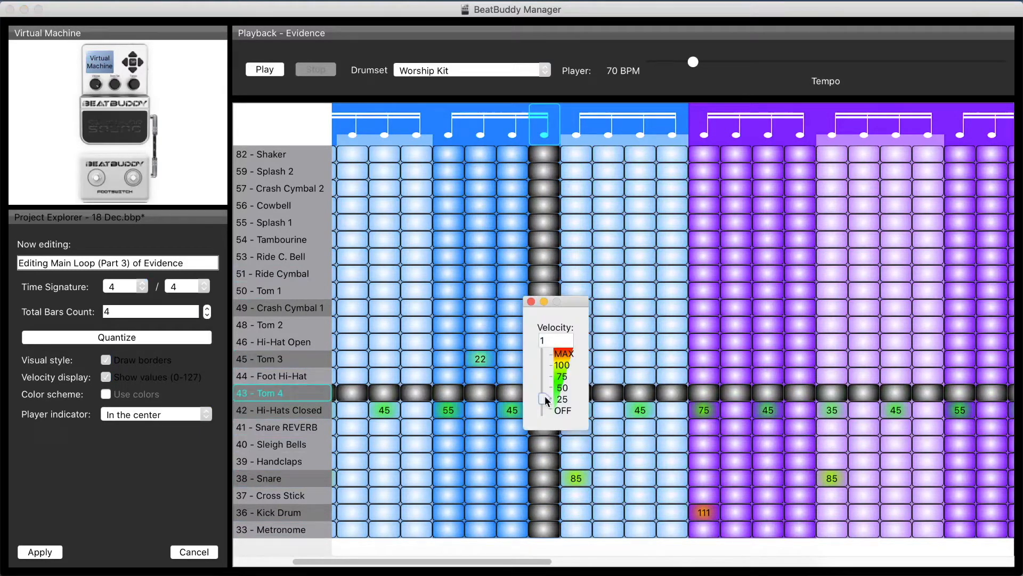
text(9)
key(Return)
click(277, 73)
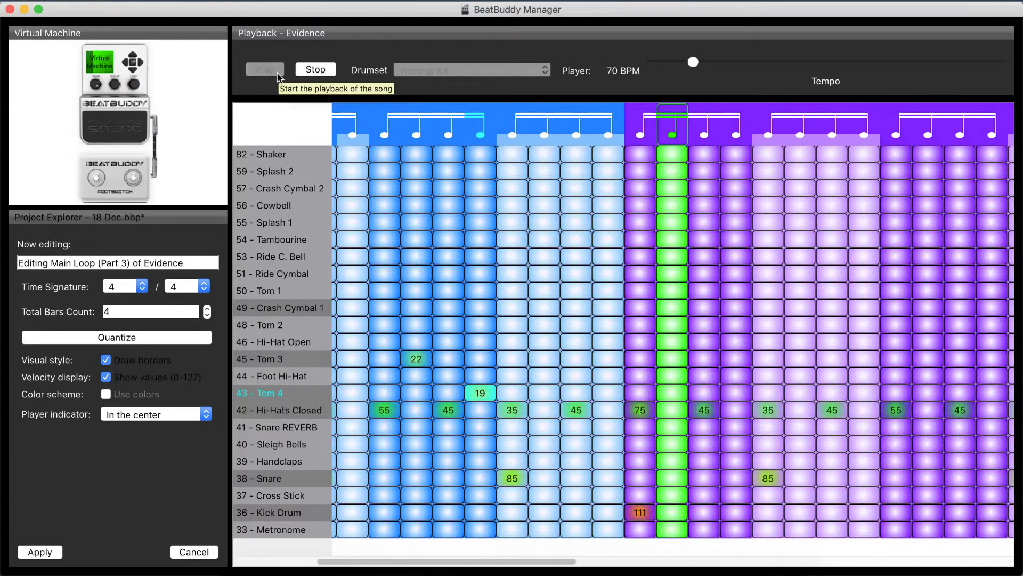
click(329, 69)
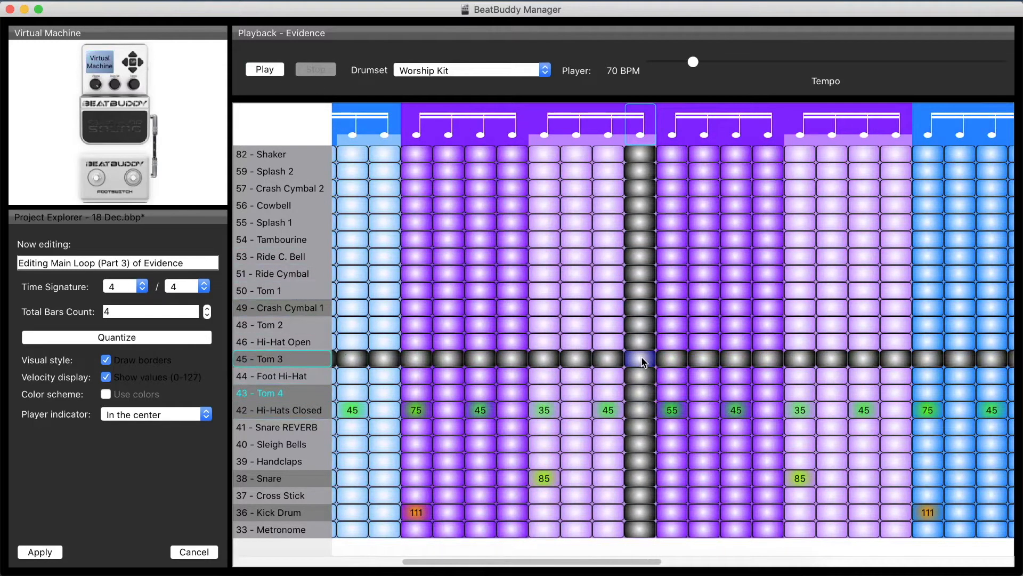
In bar 2, add Tom 2 at 24 on beat 2's last sixteenth, and Tom 3 at 21 and Tom 4 at 19 on beat 3's second and fourth.
click(646, 325)
text(24)
key(Return)
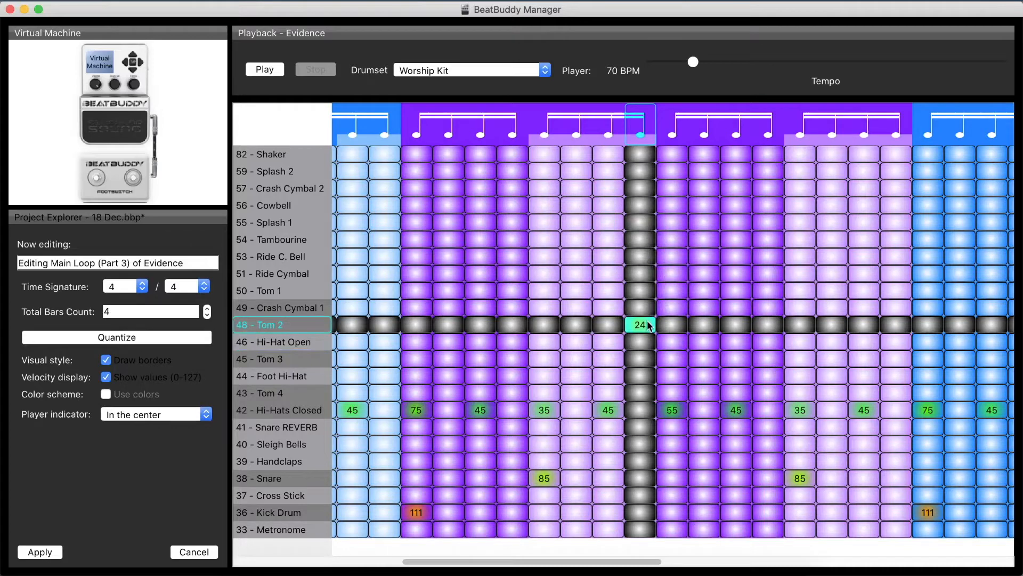
click(706, 362)
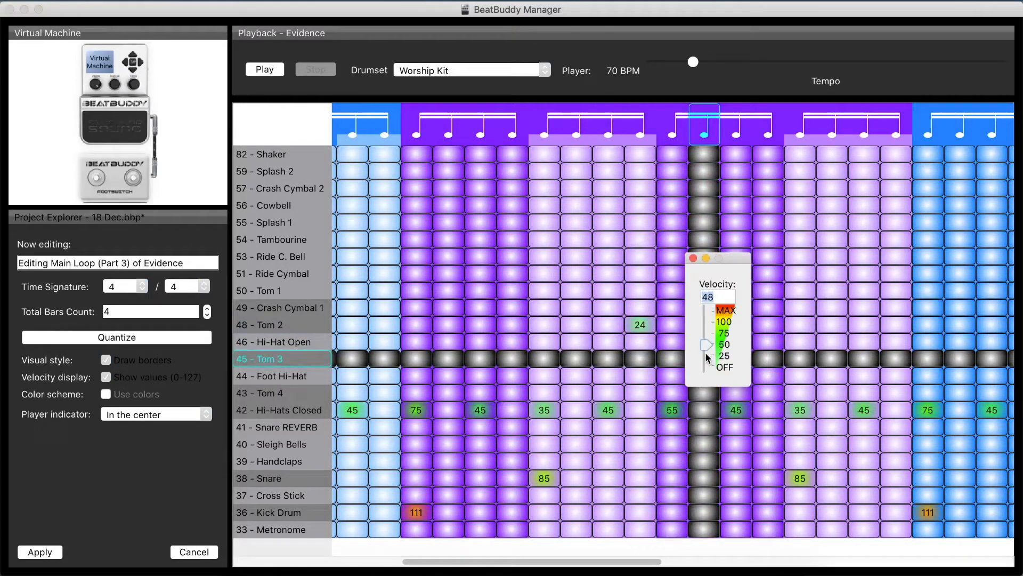
click(769, 392)
text(19)
key(Return)
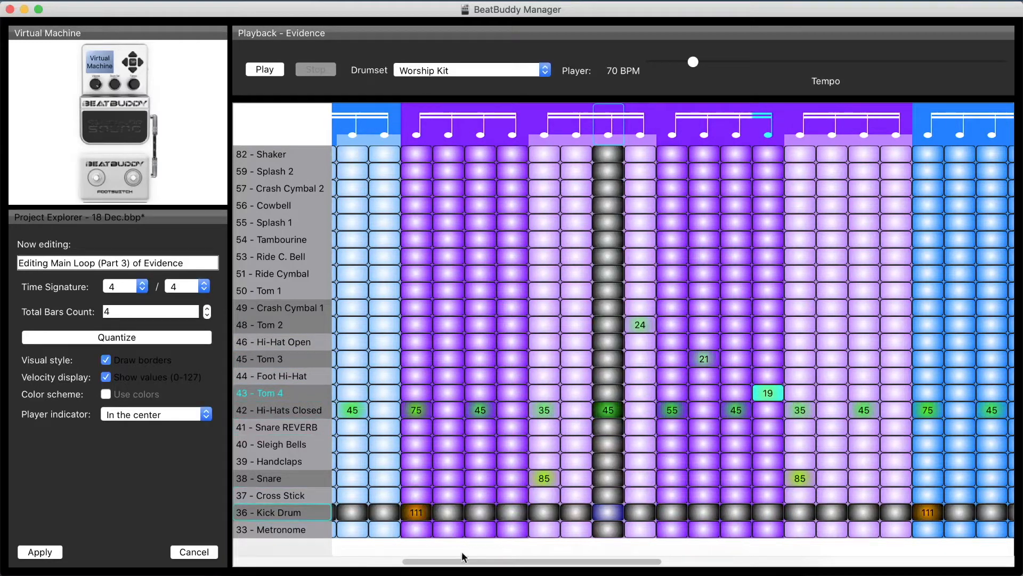
Play the loop, try Tom 3 at velocity 41 on the third sixteenth of bar 4's beat 4, and remove the note.
drag(484, 561, 418, 557)
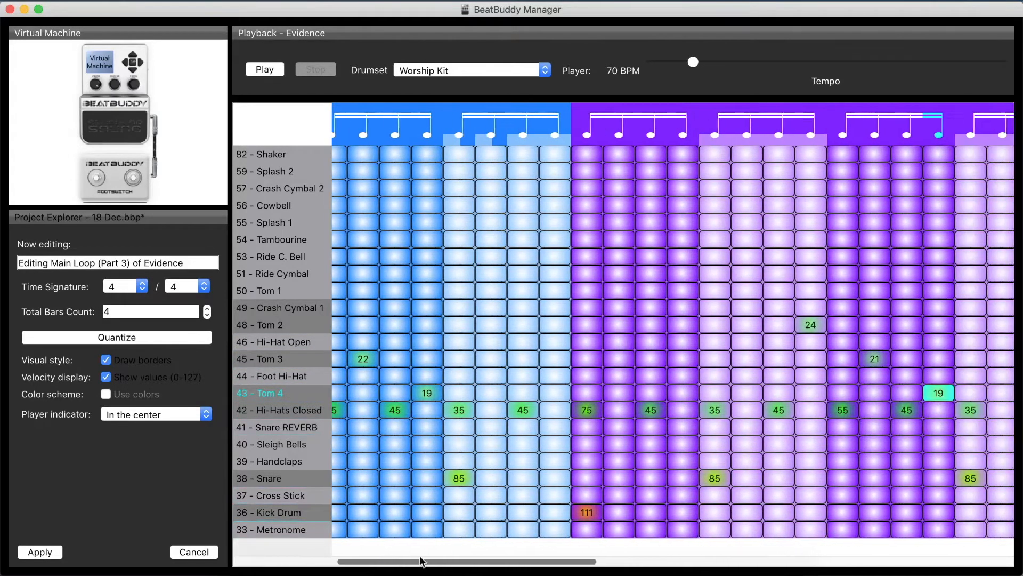
click(264, 69)
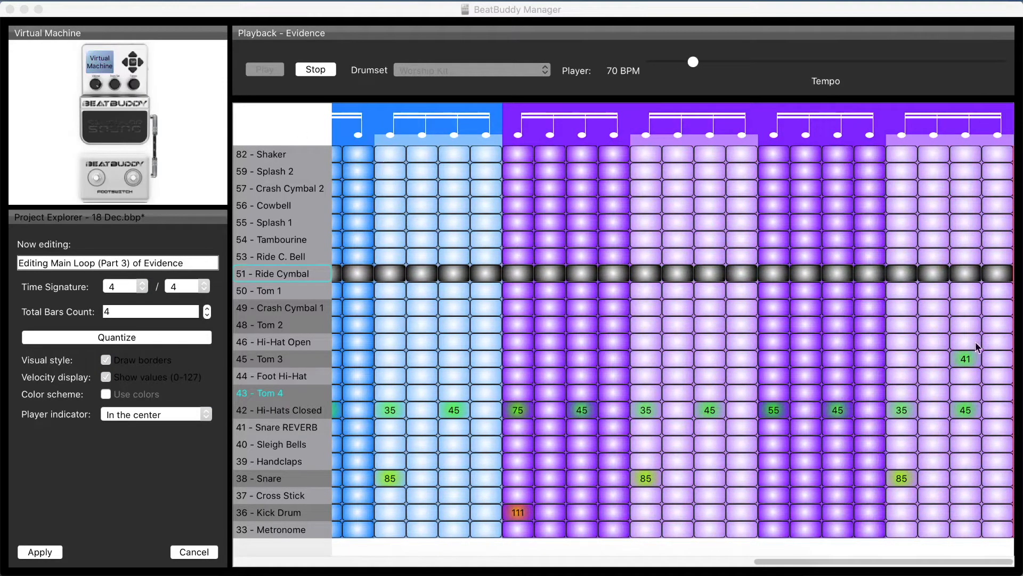
click(967, 360)
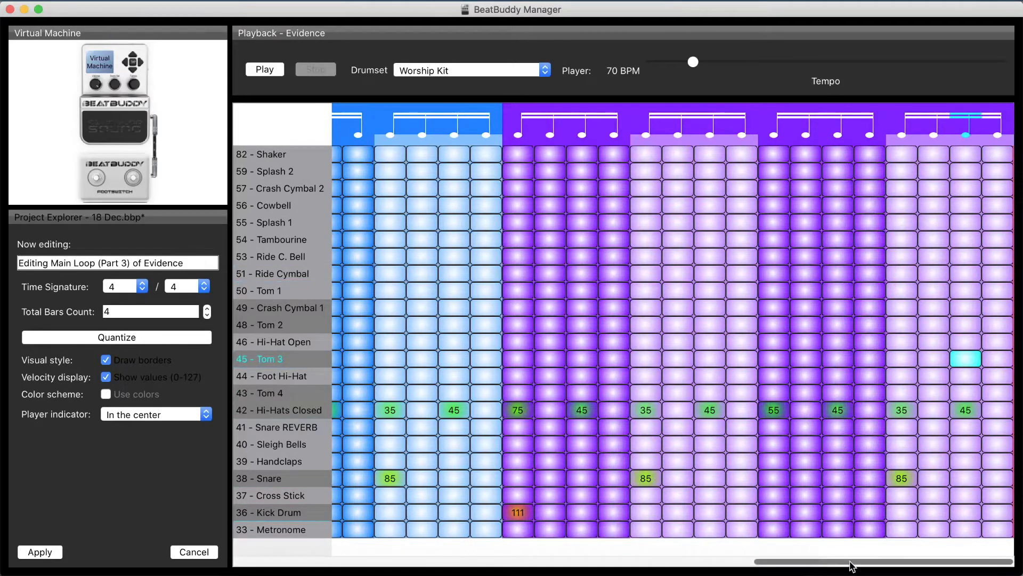
In bar 3, add Tom 3 at velocity 22 on beat 3's second sixteenth and Tom 4 at 20 on its fourth.
drag(865, 565, 691, 562)
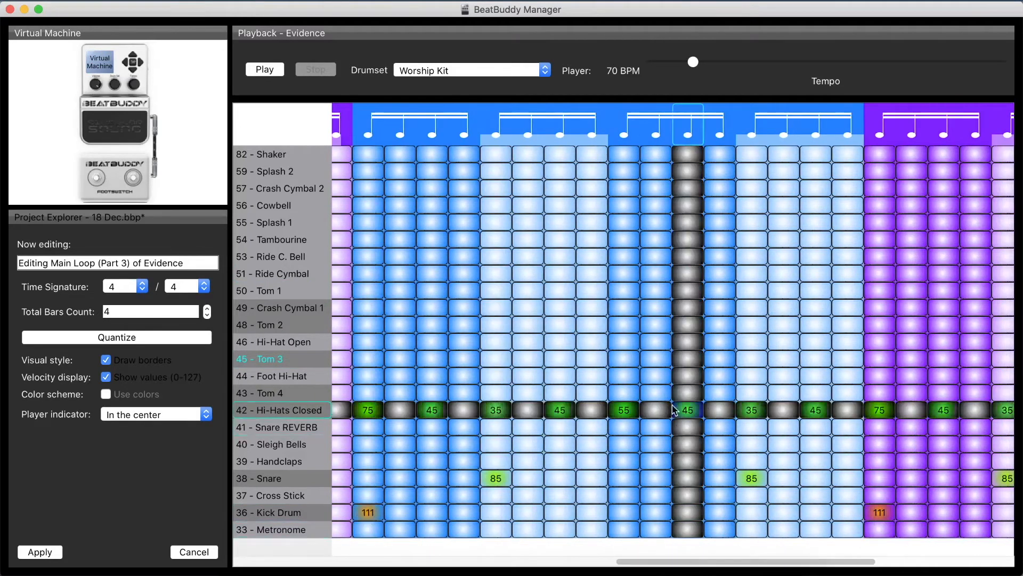
click(657, 358)
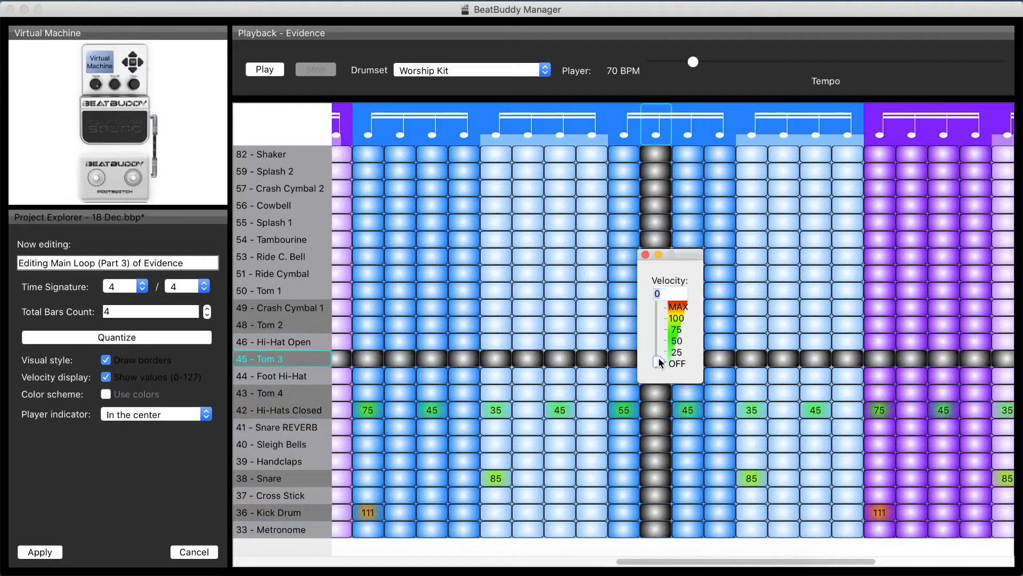
click(721, 392)
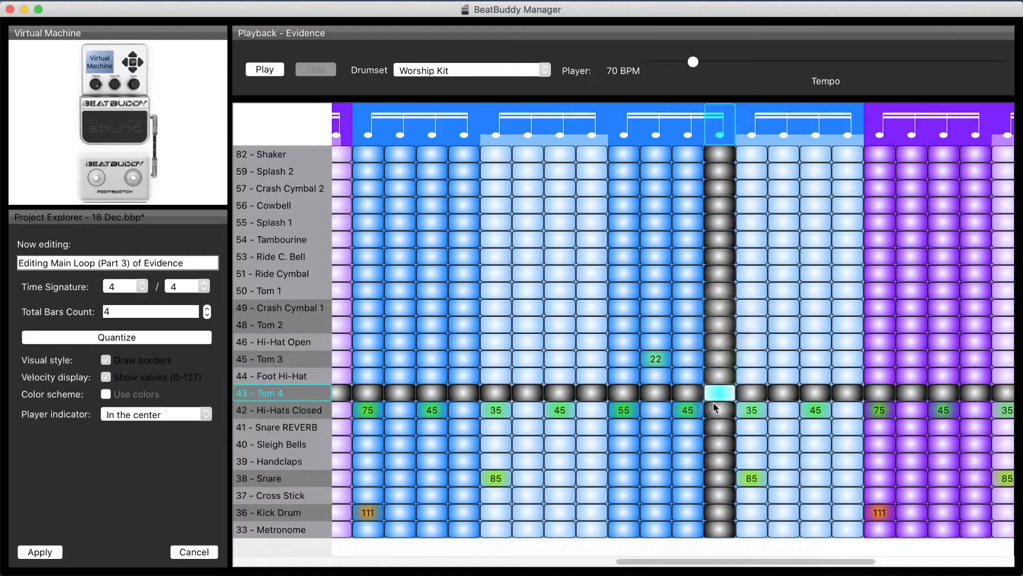
In bar 4, add Tom 2 at velocity 25 on beat 2's last sixteenth and Tom 3 at 21 on beat 3's second sixteenth.
drag(696, 568, 832, 563)
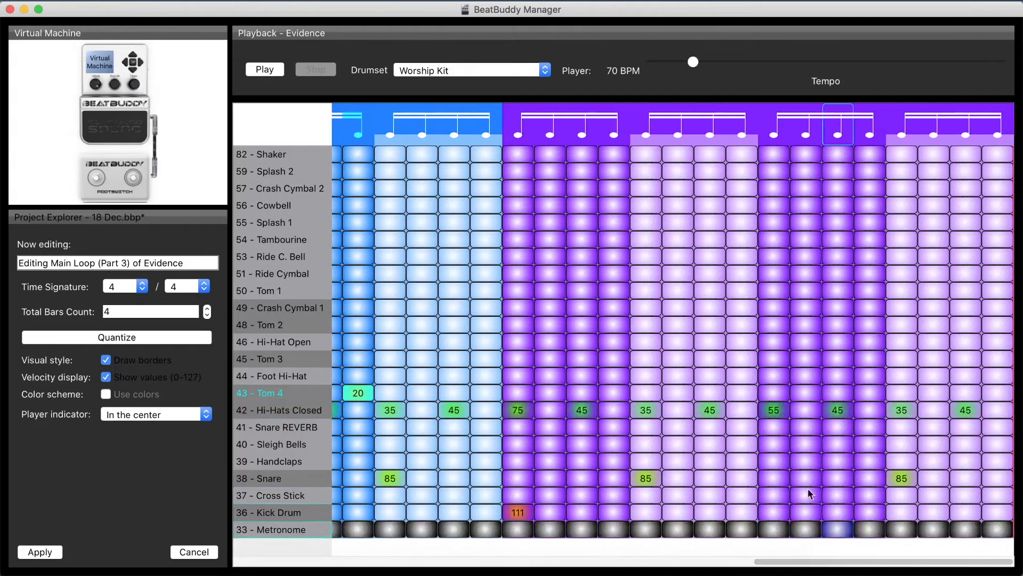
click(741, 324)
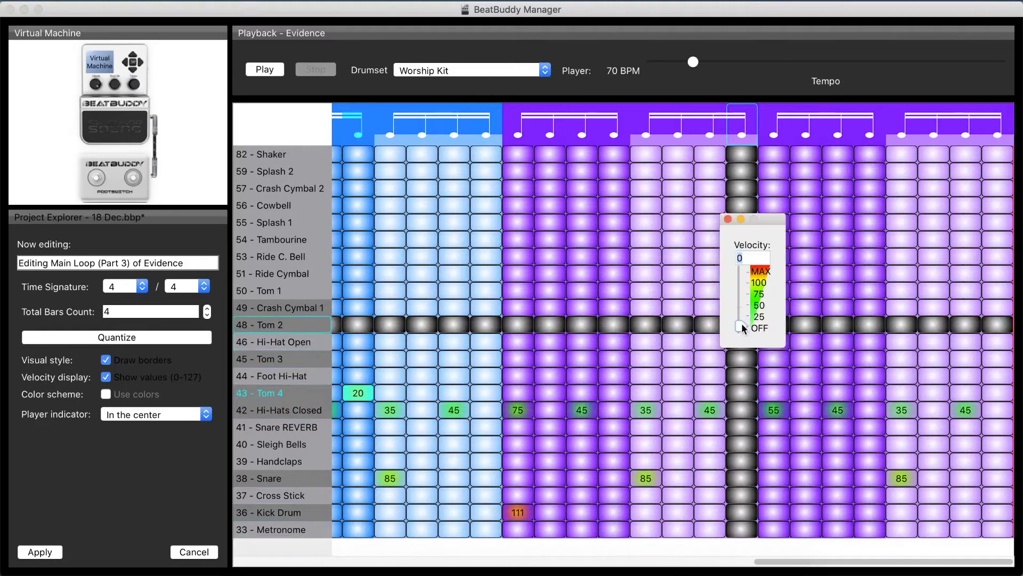
drag(743, 318, 743, 317)
click(806, 359)
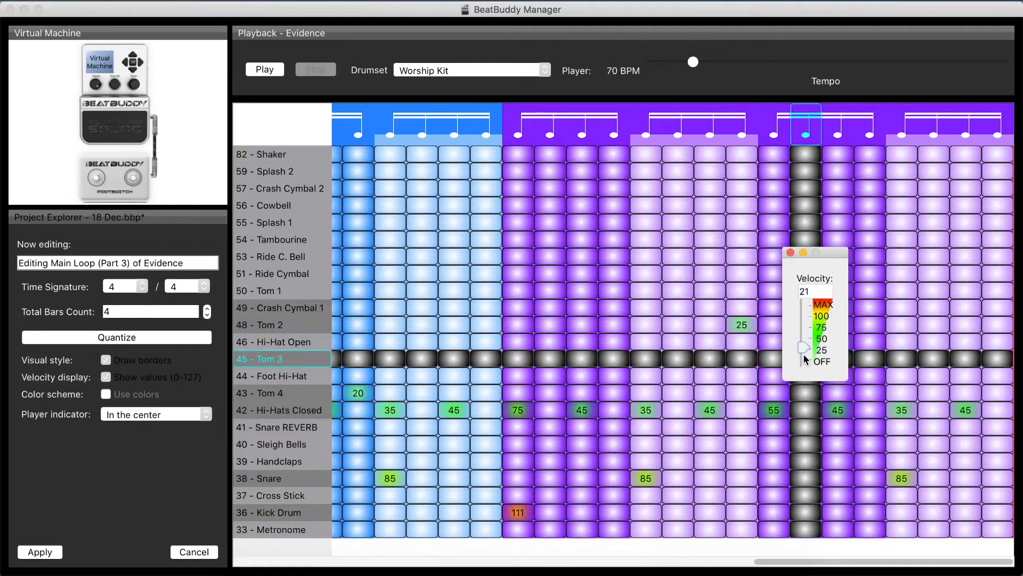
drag(806, 358, 806, 359)
In bar 4, add Tom 4 at 19 on beat 3's last sixteenth, and Tom 3 at 35 and Tom 4 at 31 on beat 4's last two.
click(869, 393)
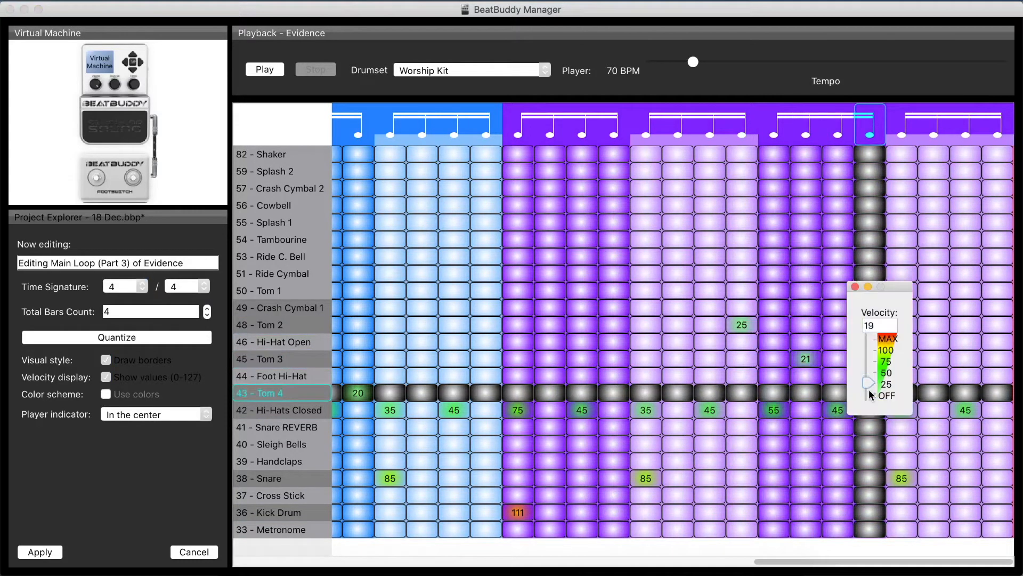
drag(870, 394, 870, 395)
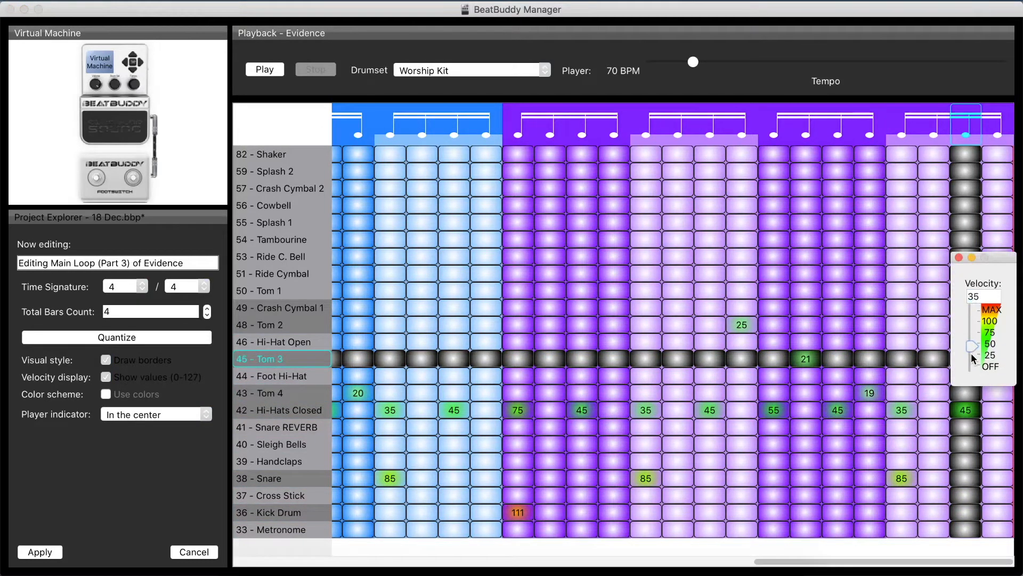
drag(974, 358, 973, 358)
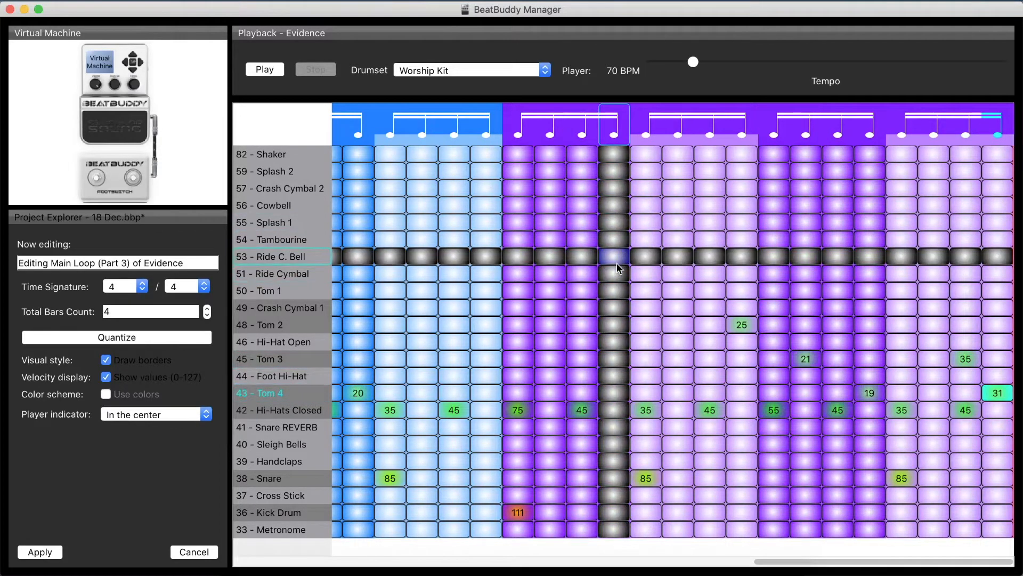
Apply the edits to part 3's main loop and export it as a MIDI file, replacing Evidence V2.mid.
click(276, 71)
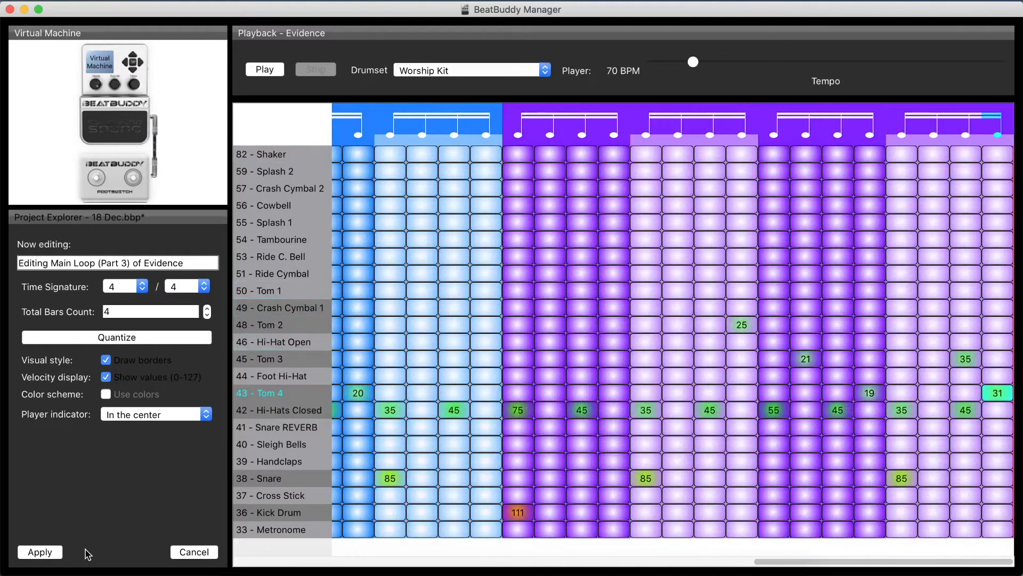
drag(779, 556, 239, 562)
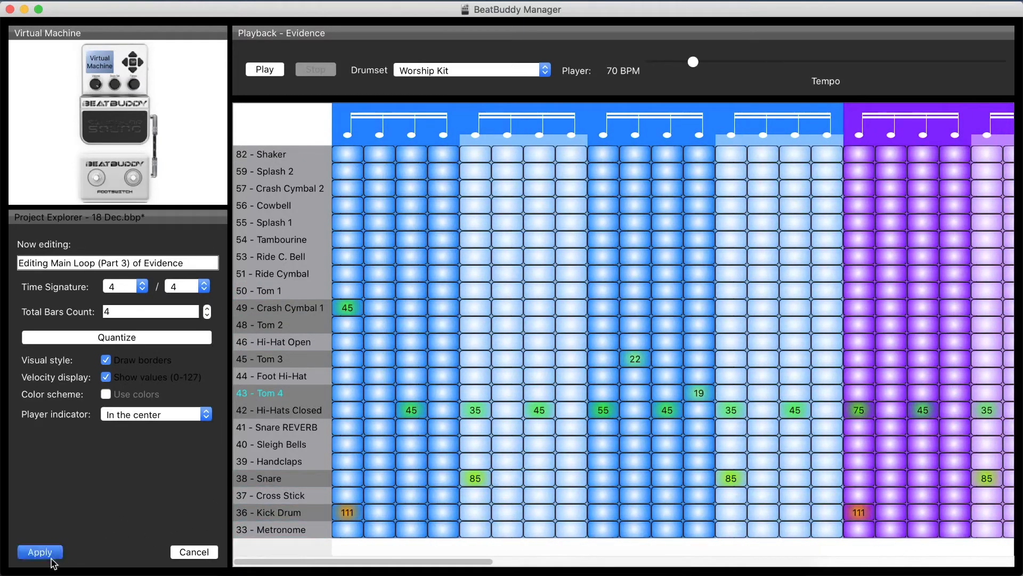
click(39, 552)
right_click(406, 368)
click(412, 453)
click(827, 433)
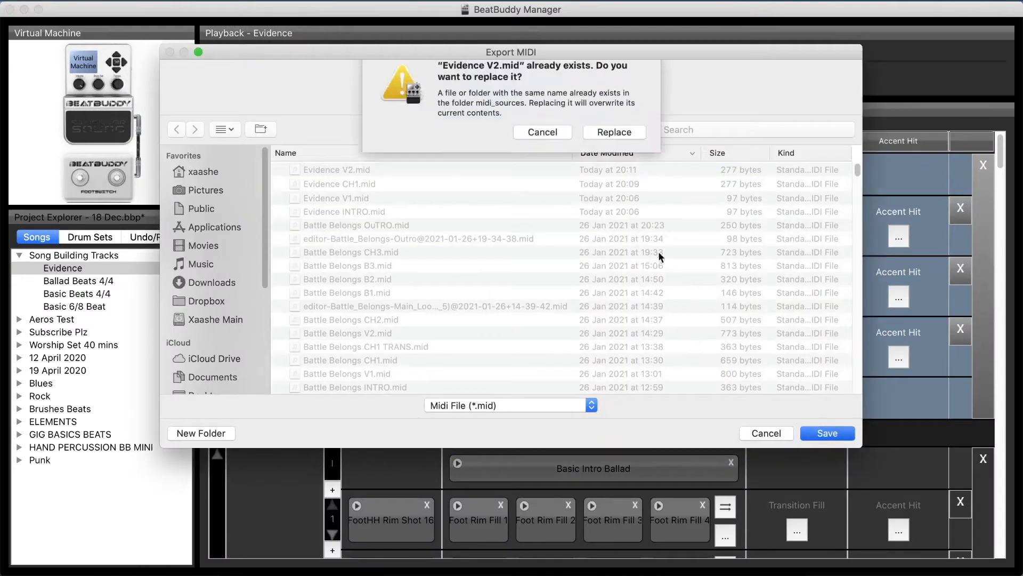
click(613, 138)
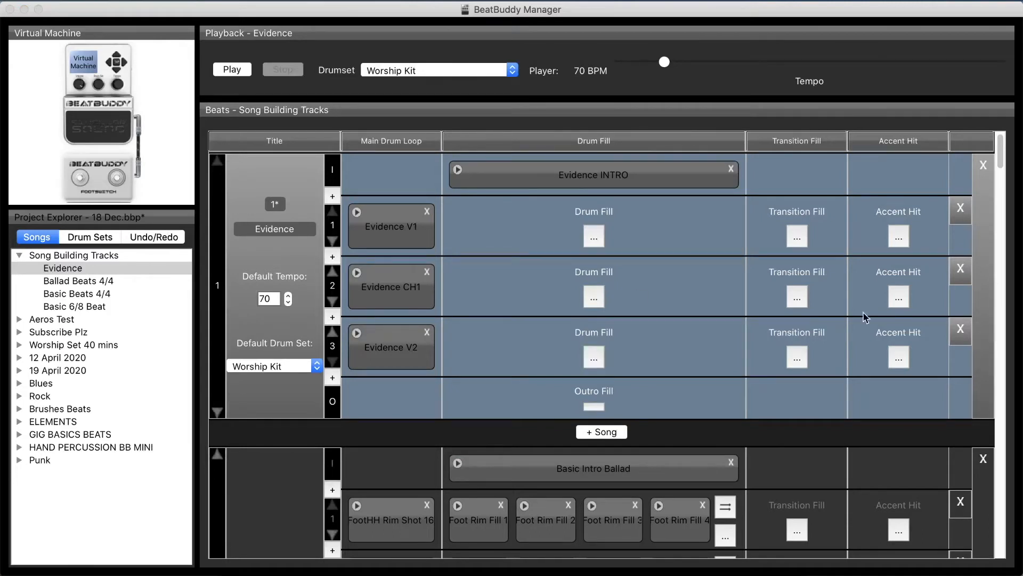
Add a fourth part to the Evidence song below part 3.
click(334, 379)
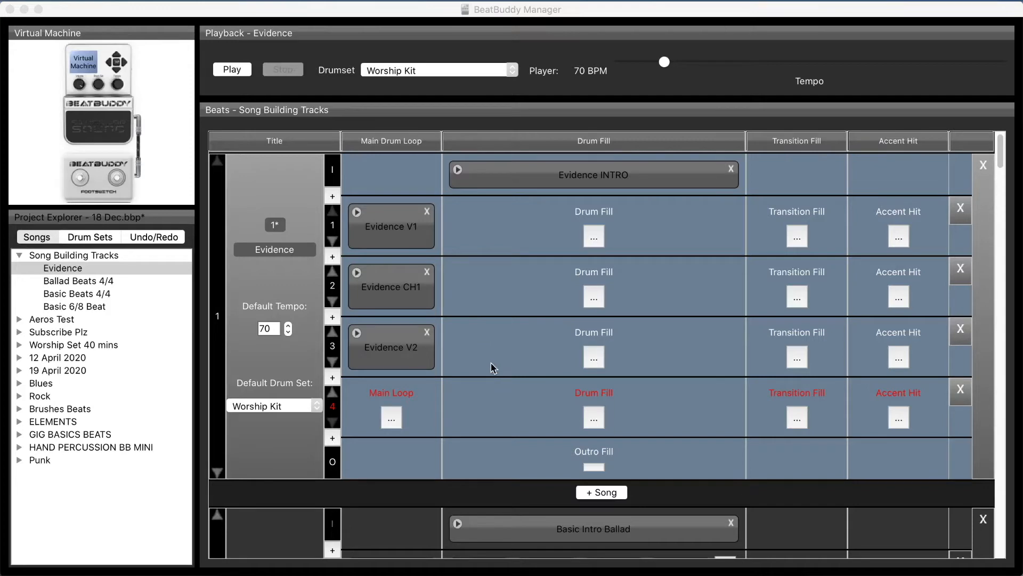
click(400, 297)
double_click(390, 287)
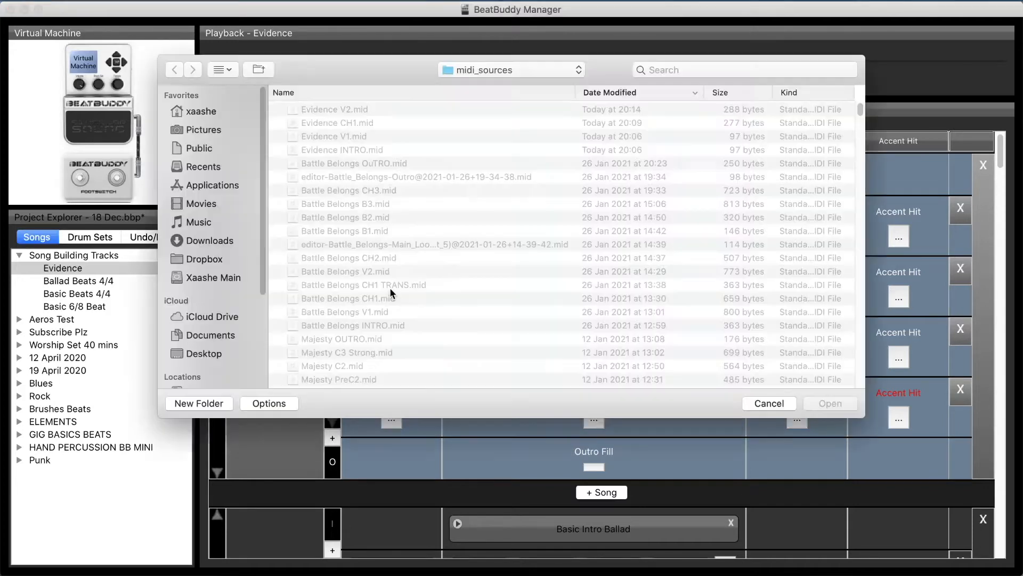
click(788, 399)
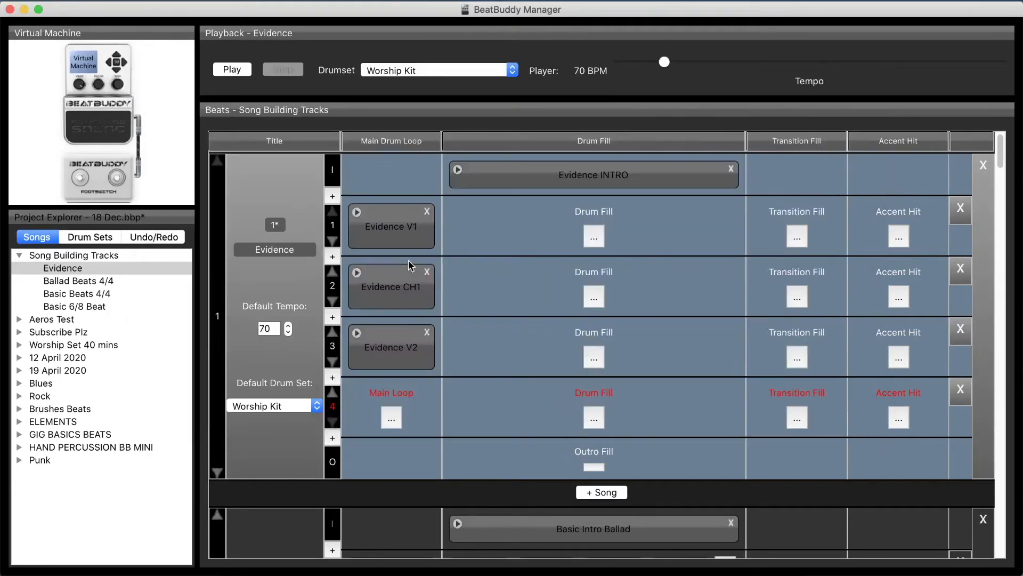
Copy the Evidence CH1 loop into part 4's main loop slot and export it as Evidence CH2.mid.
drag(401, 286, 404, 407)
right_click(403, 408)
click(411, 514)
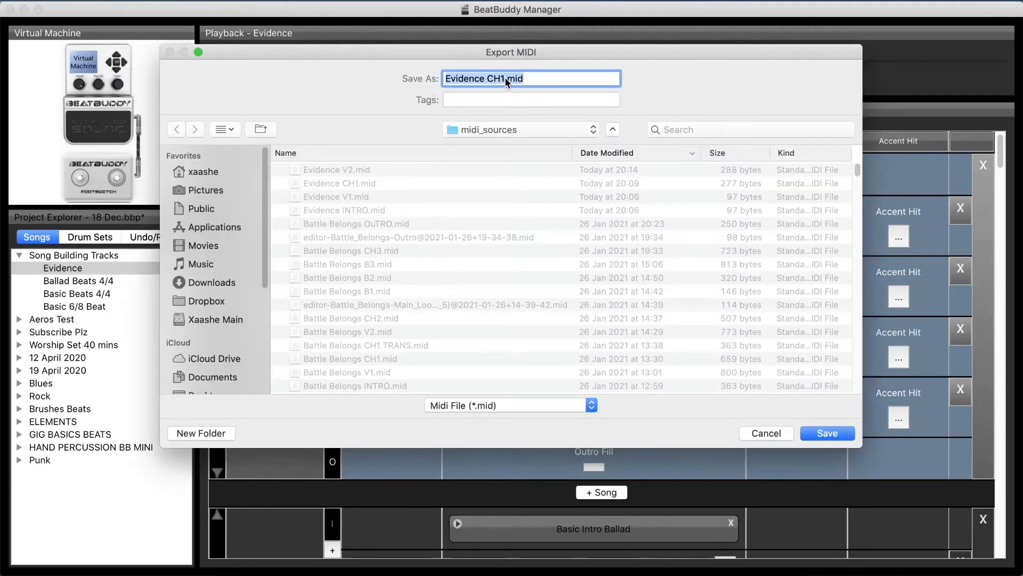
click(504, 78)
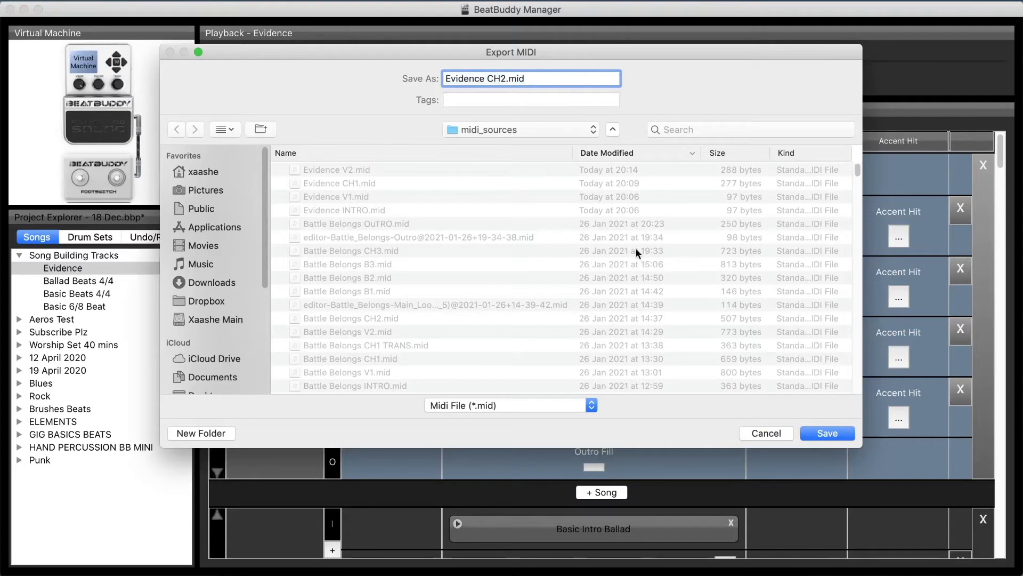
click(819, 429)
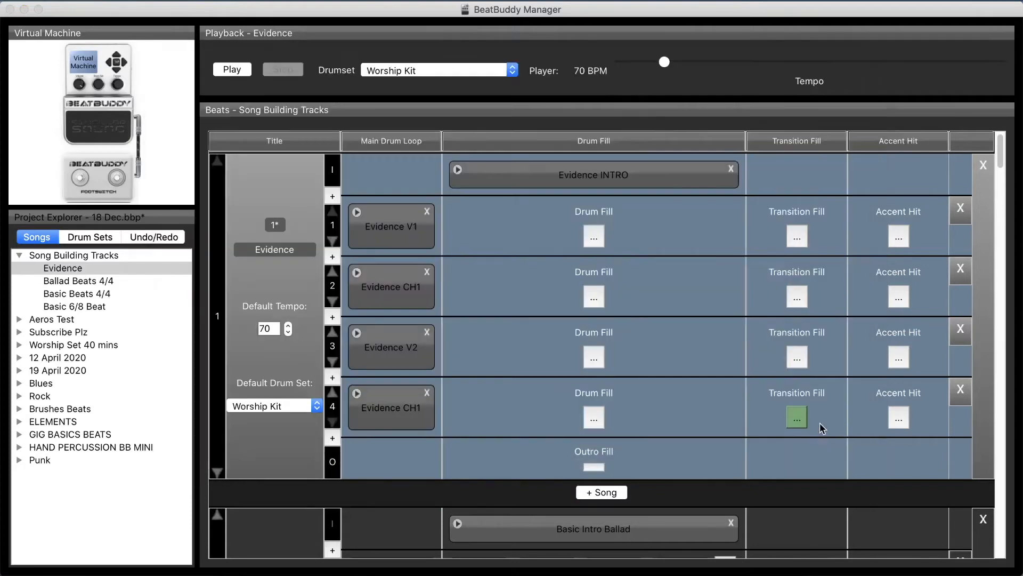
Replace part 4's main loop with Evidence CH2.mid and open that loop for editing.
double_click(391, 414)
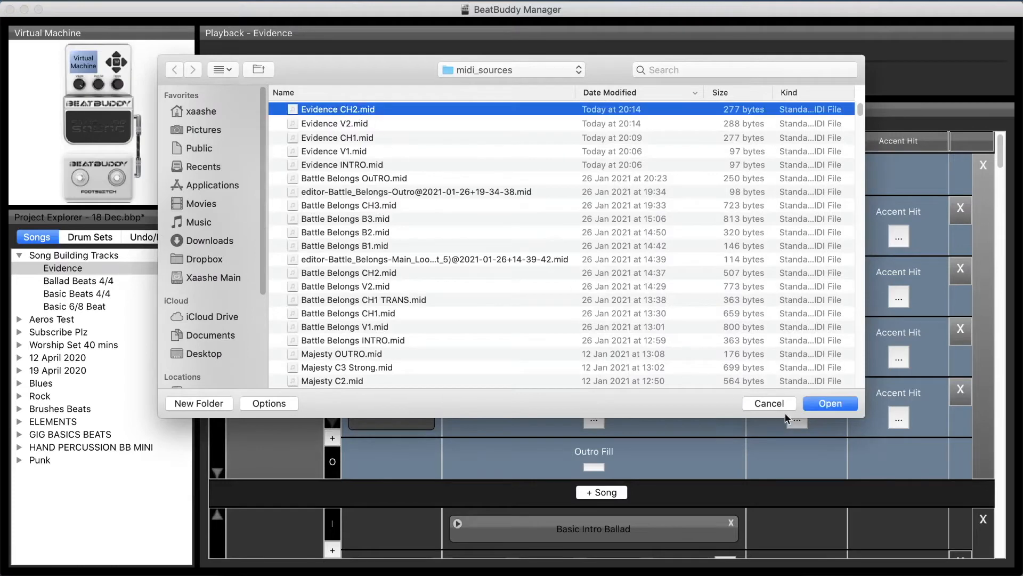
click(820, 404)
right_click(366, 409)
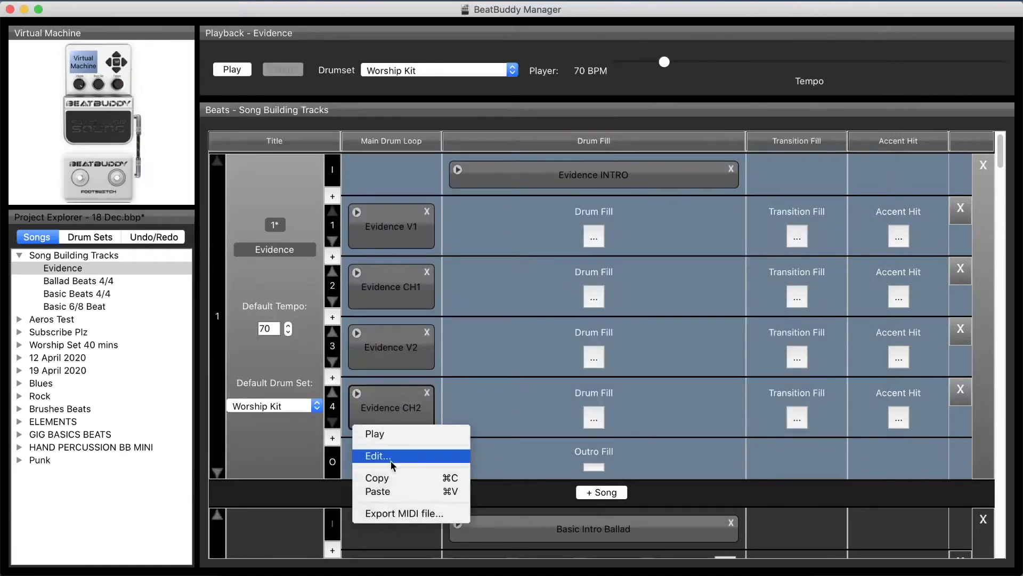
click(367, 452)
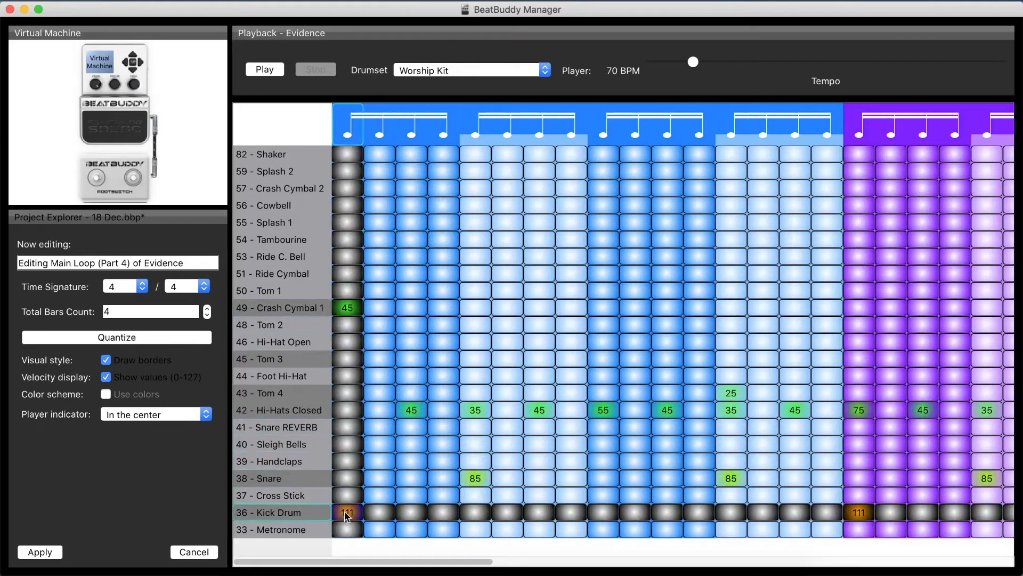
Set the Kick Drum velocity to 121 on beat 1 of all four bars.
text(12)
key(Return)
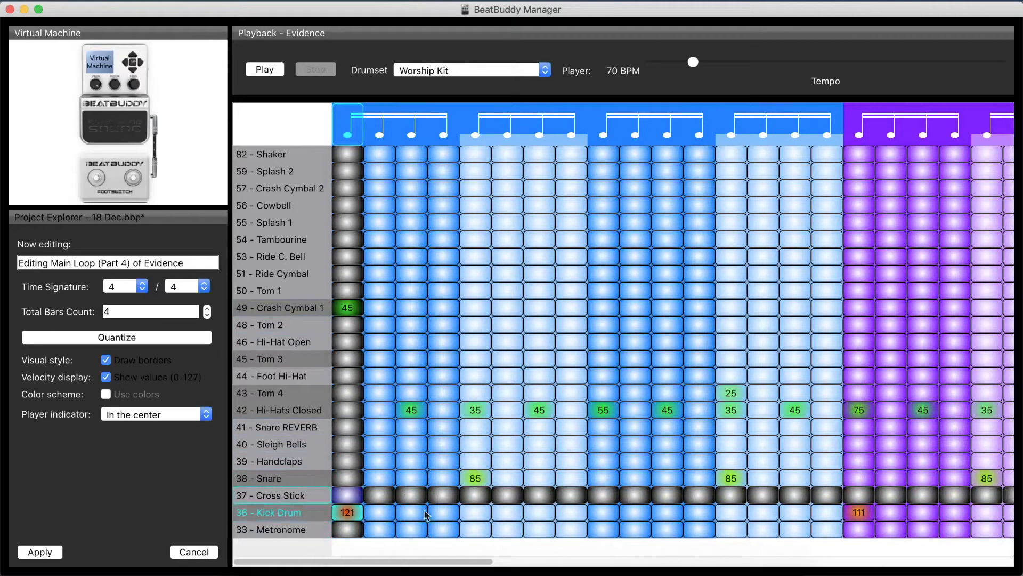
key(Return)
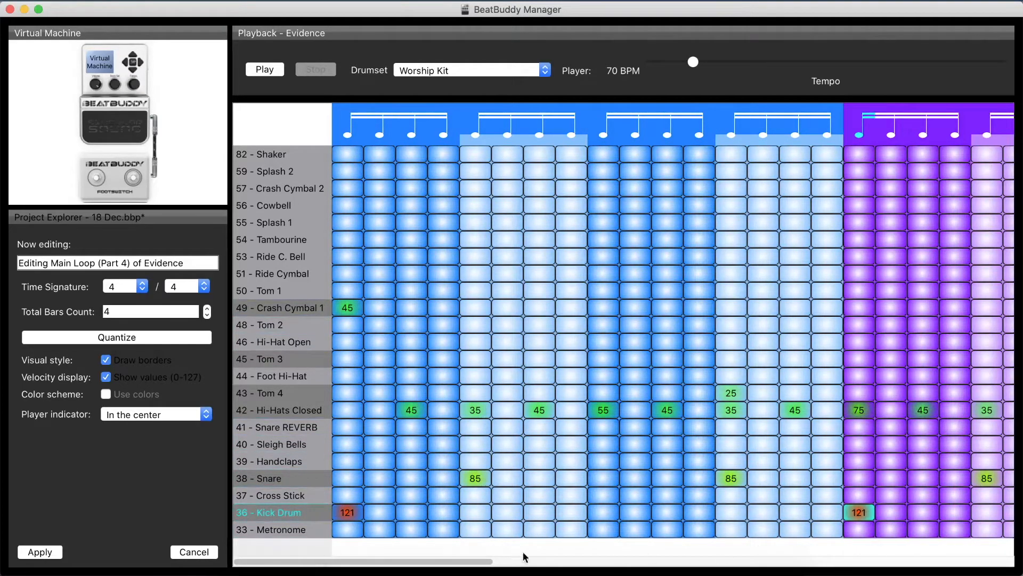
drag(426, 564, 728, 563)
click(589, 513)
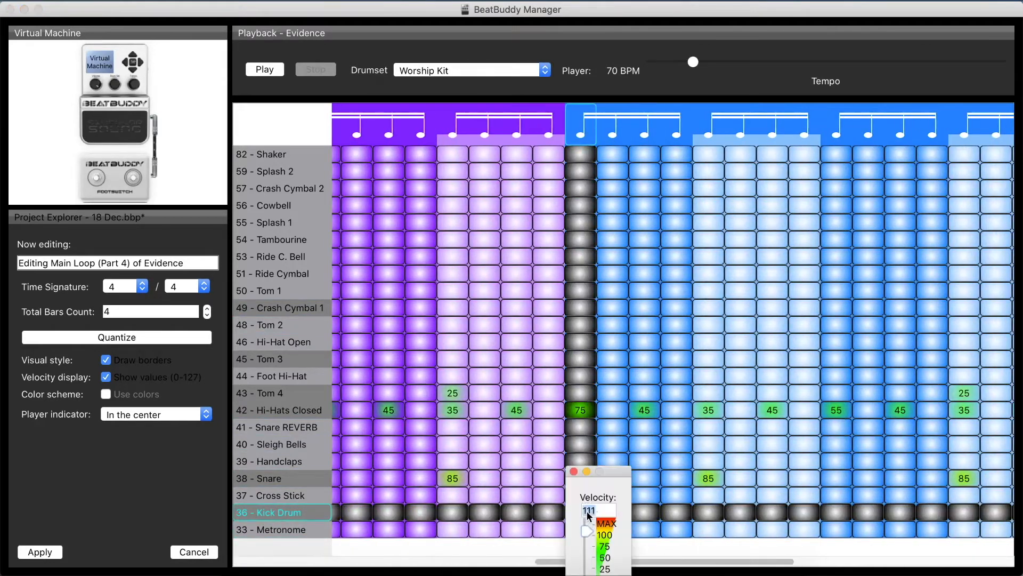
drag(641, 563, 319, 561)
click(622, 509)
key(Return)
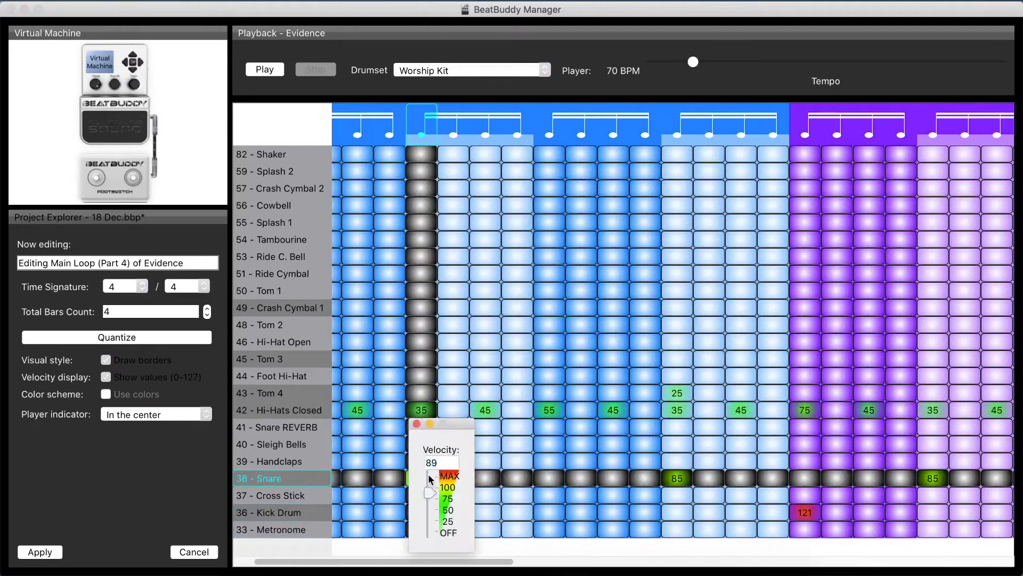
In bars 1 and 2, set the Snare velocity to 90 on beats 2 and 4.
key(Escape)
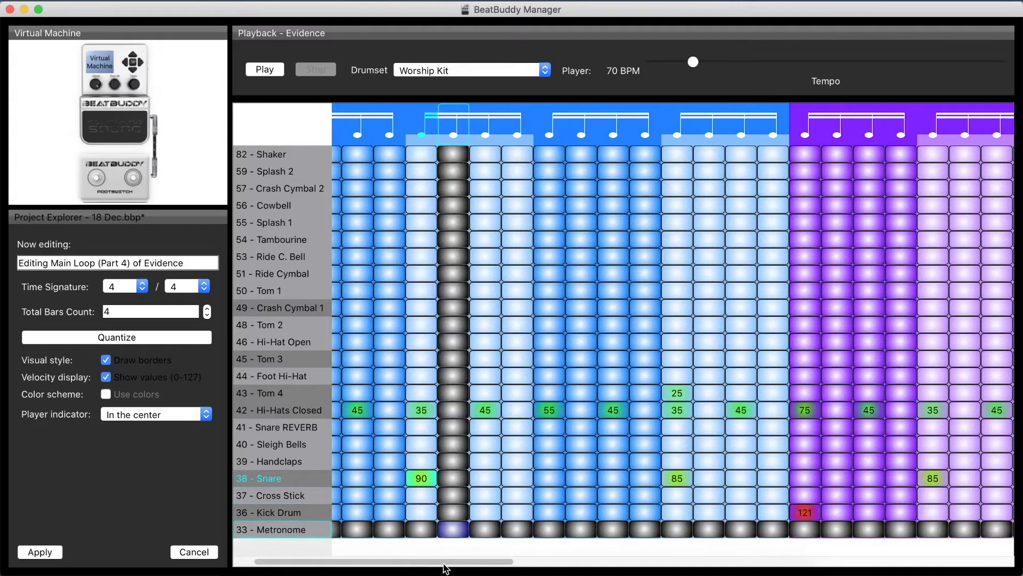
drag(443, 562, 516, 562)
key(Return)
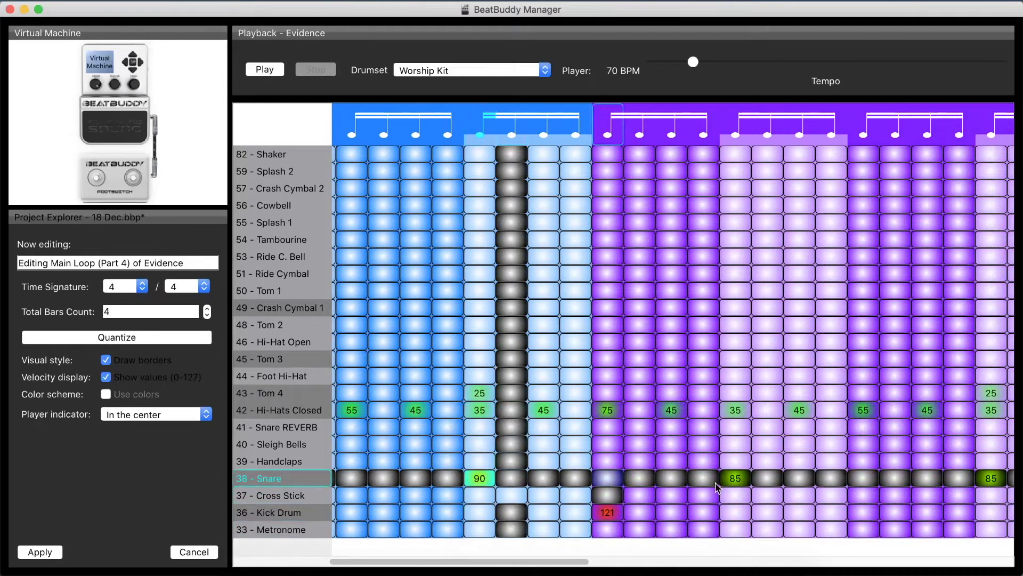
key(Return)
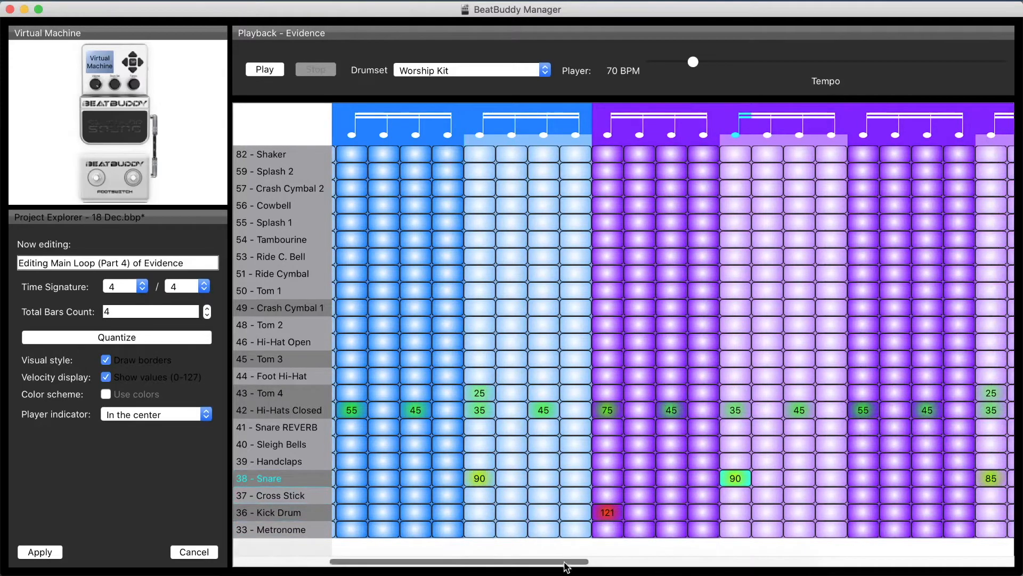
drag(567, 562, 702, 561)
key(Return)
In bar 3, set the Snare velocity to 90 on beats 2 and 4.
drag(631, 561, 655, 561)
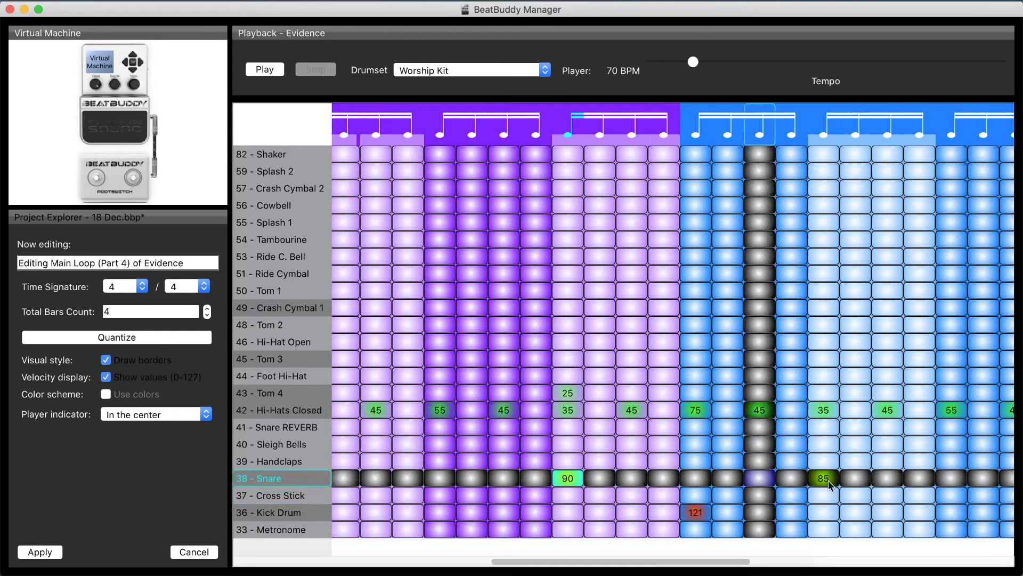
double_click(825, 481)
text(90)
key(Return)
drag(743, 563, 898, 563)
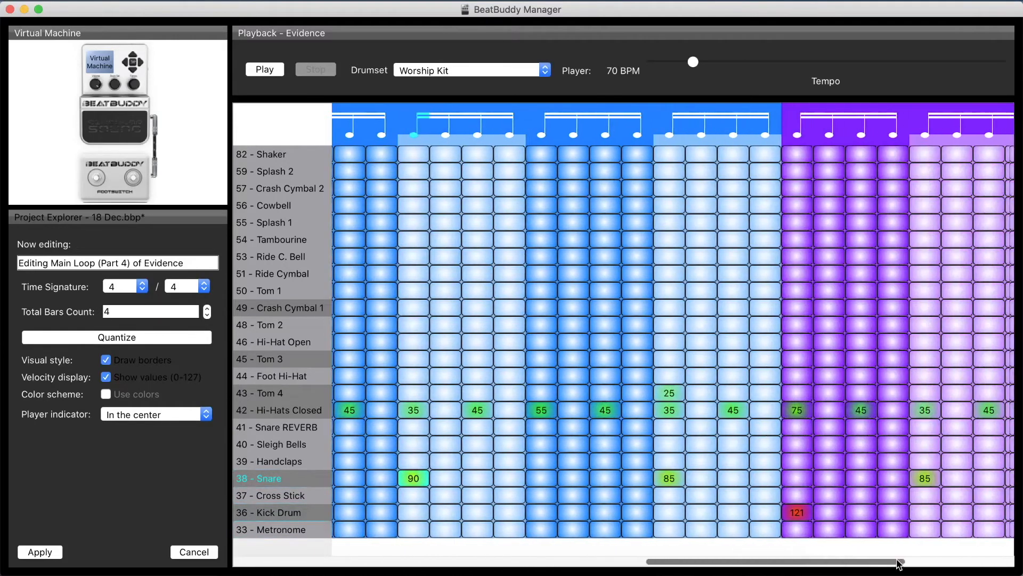
double_click(681, 476)
text(90)
key(Return)
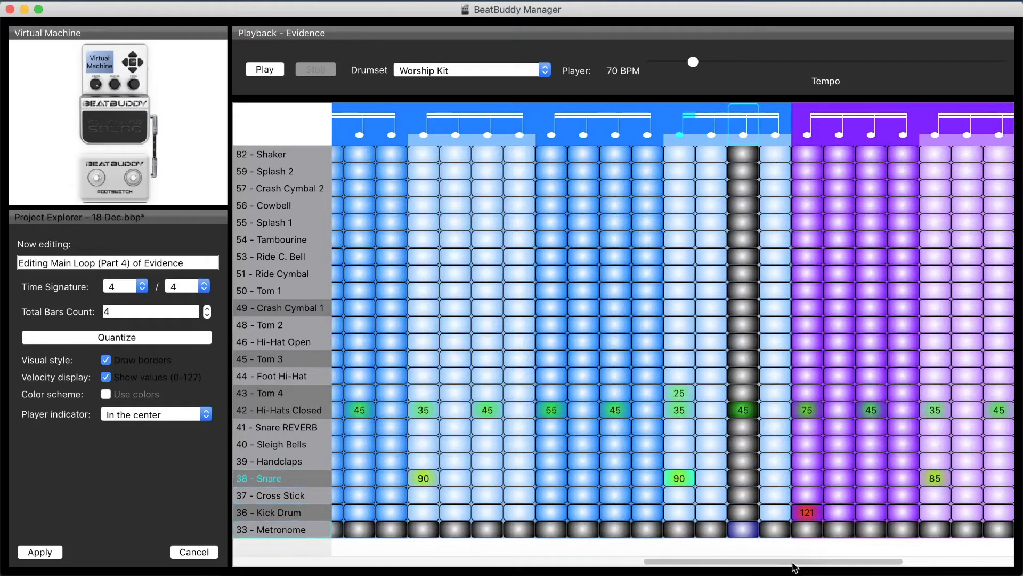
In bar 4, set the Snare velocity to 90 on beats 2 and 4.
drag(794, 564, 903, 563)
double_click(653, 480)
text(90)
key(Return)
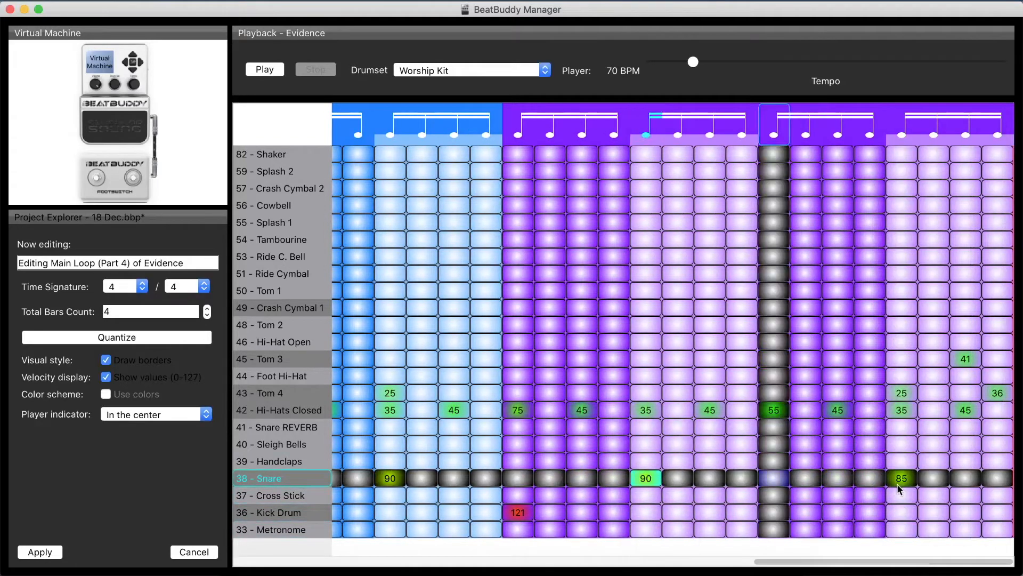
double_click(893, 480)
text(90)
key(Return)
In bars 1 and 2, set the Tom 4 velocity to 31 on beat 4.
drag(919, 565, 314, 550)
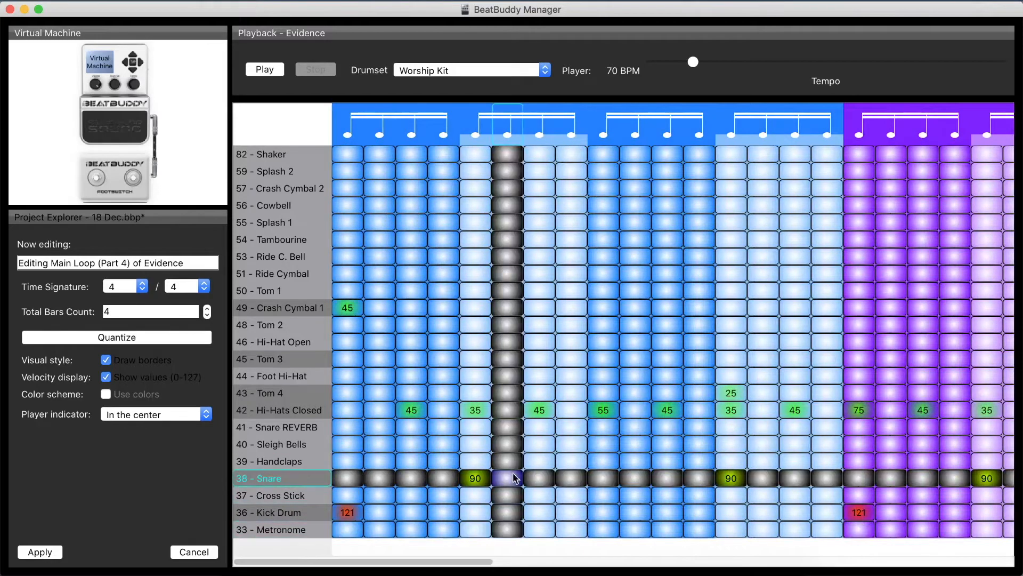
double_click(731, 392)
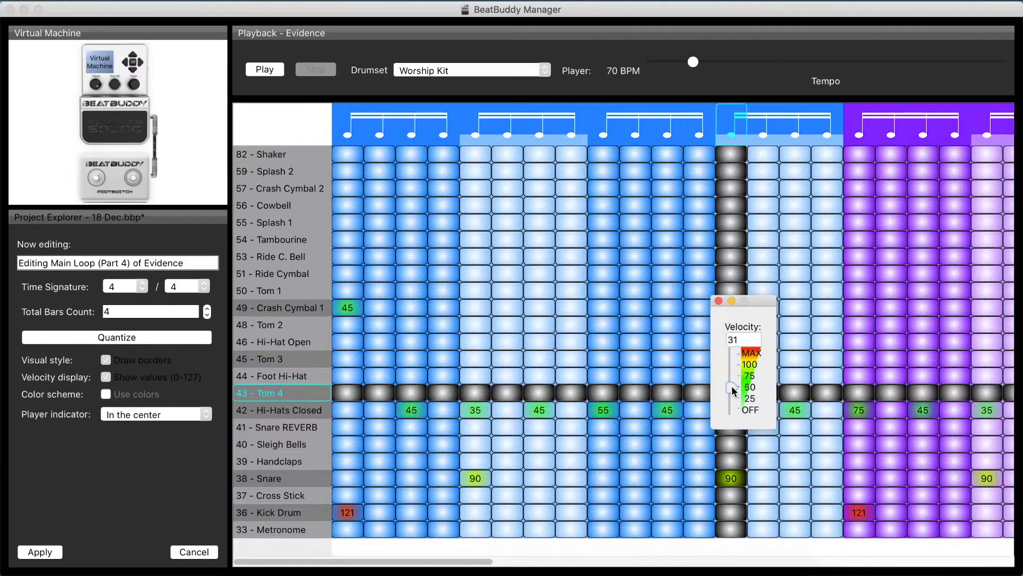
text(31)
key(Return)
drag(498, 562, 735, 564)
double_click(631, 392)
click(631, 393)
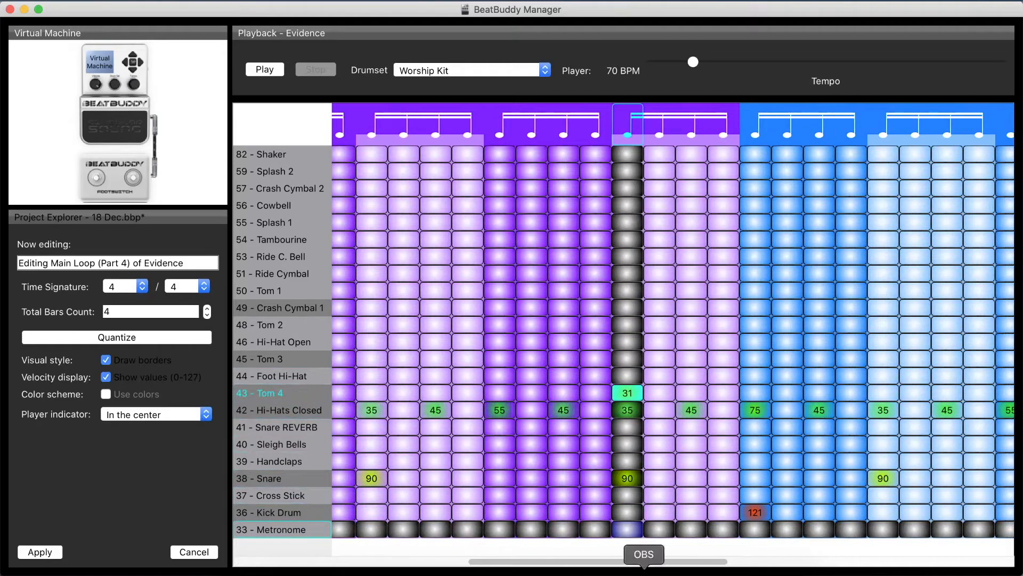
In bars 3 and 4, set the Tom 4 velocity to 31 on the first sixteenth of beat 4.
drag(651, 561, 931, 564)
double_click(733, 393)
click(735, 393)
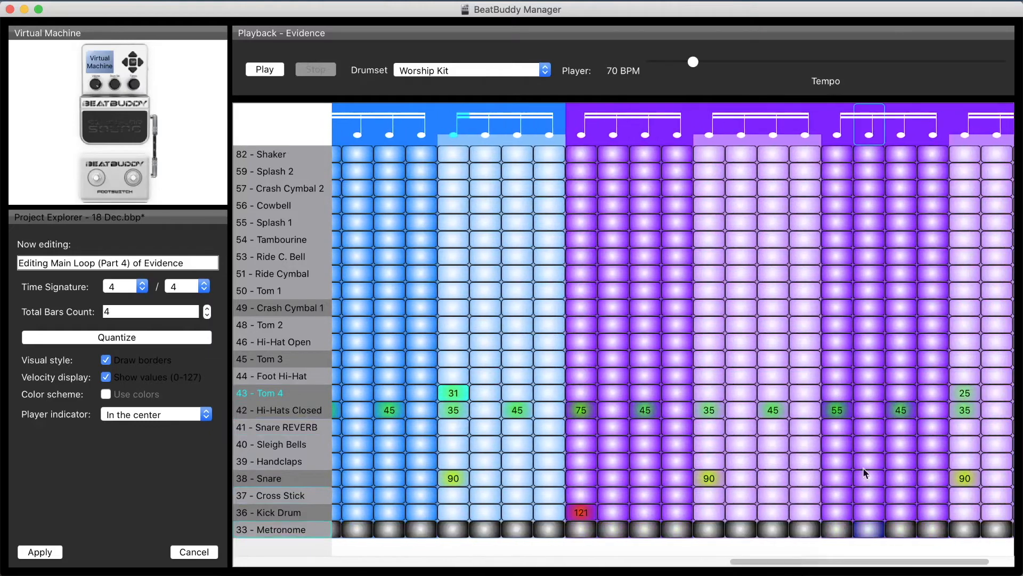
double_click(964, 392)
click(965, 399)
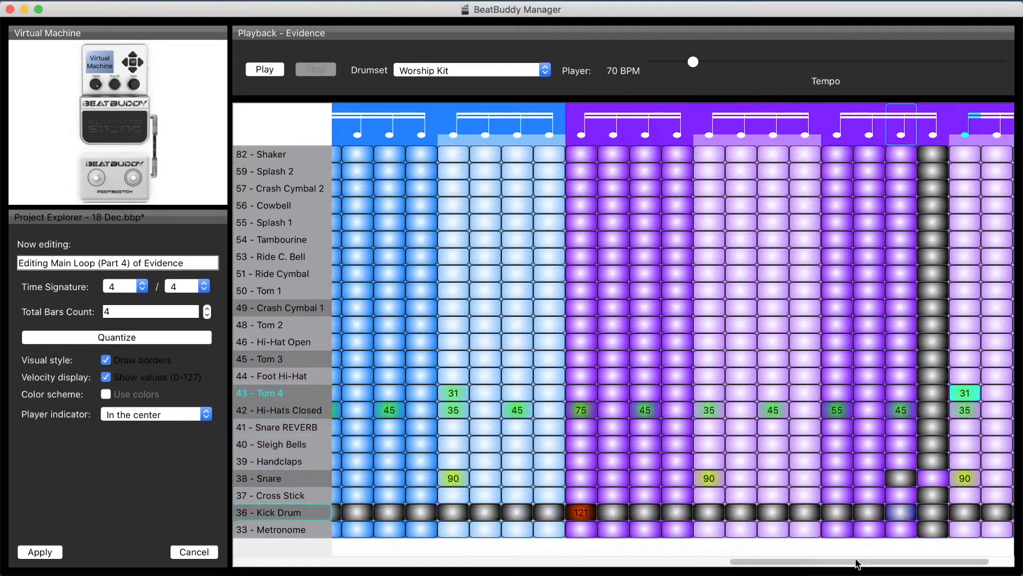
Try copying all Hi-Hats Closed notes to the Ride Cymbal, listen to the loop, and undo the copy.
drag(844, 561, 309, 546)
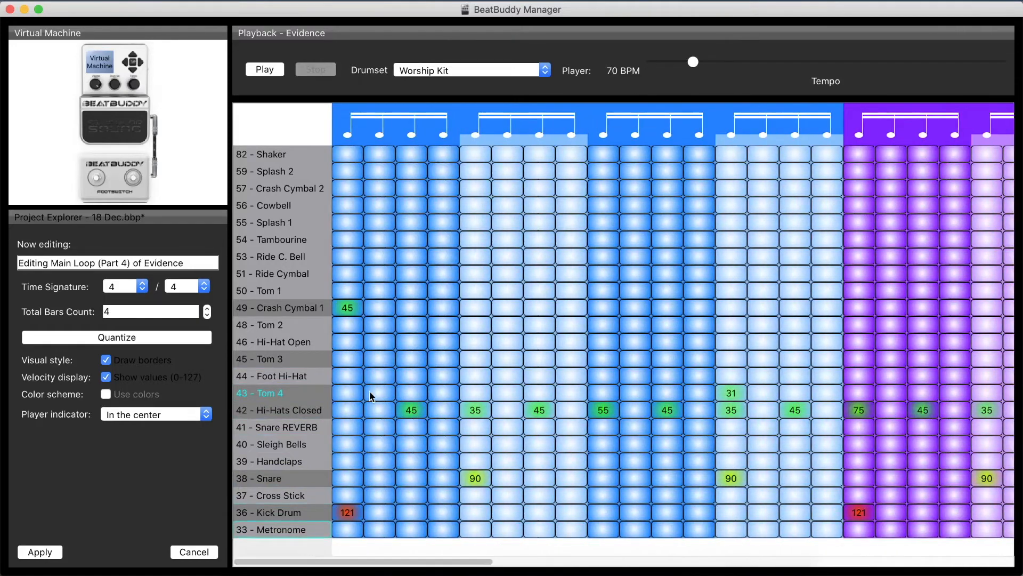
right_click(290, 409)
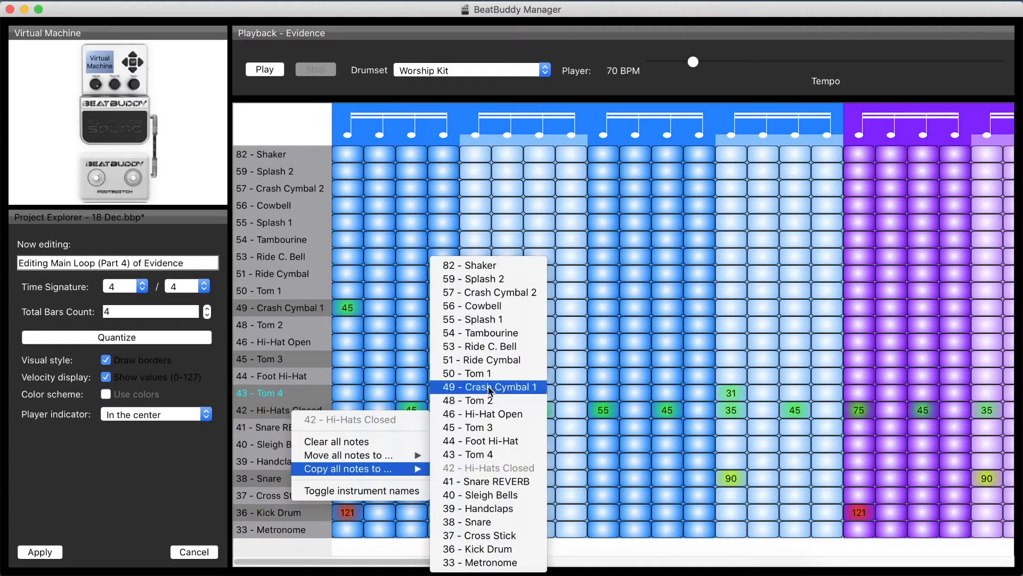
click(491, 362)
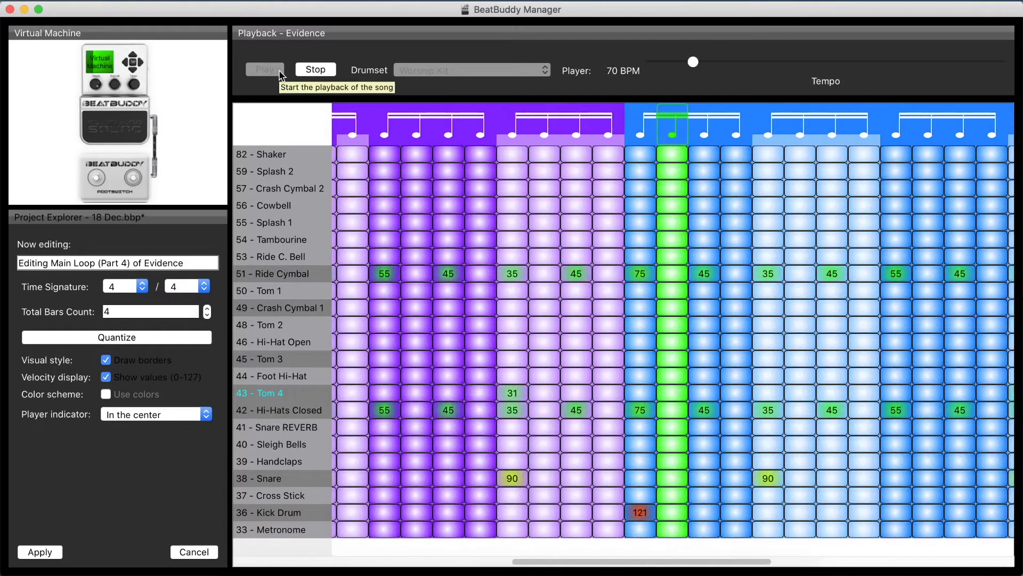
click(315, 70)
click(147, 2)
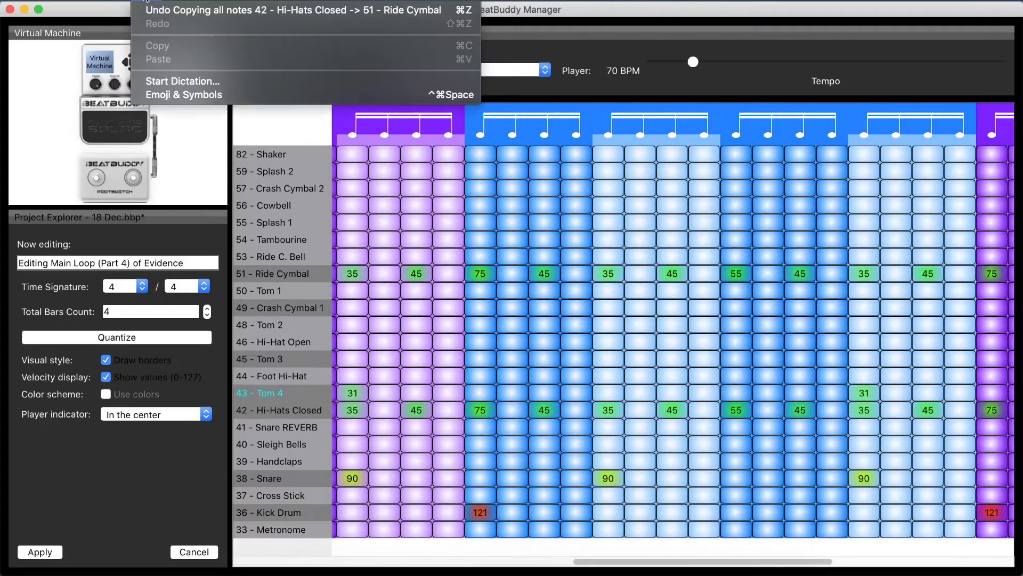
click(154, 10)
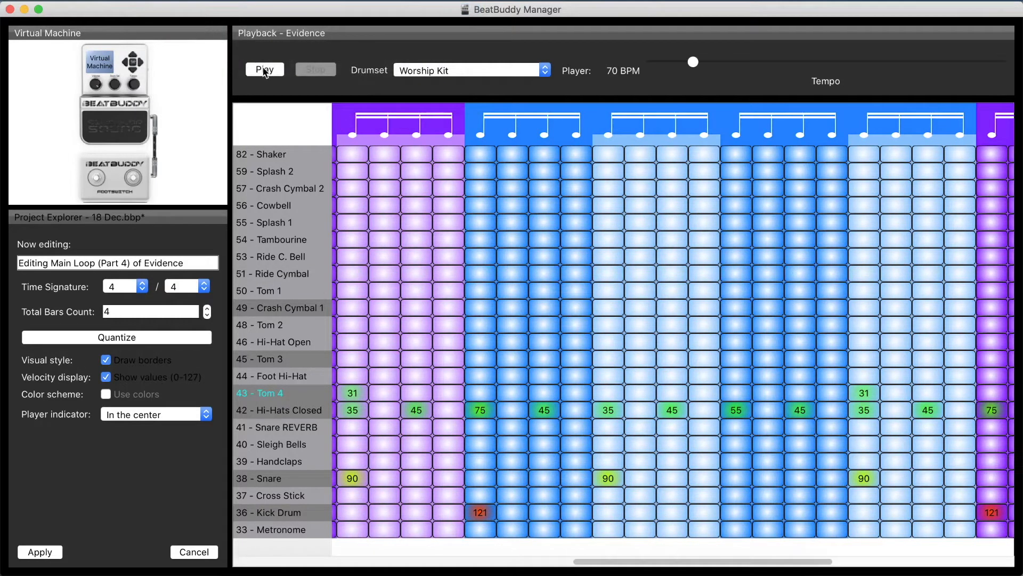
Listen to the loop and redo the copy of all Hi-Hats Closed notes to the Ride Cymbal.
click(264, 70)
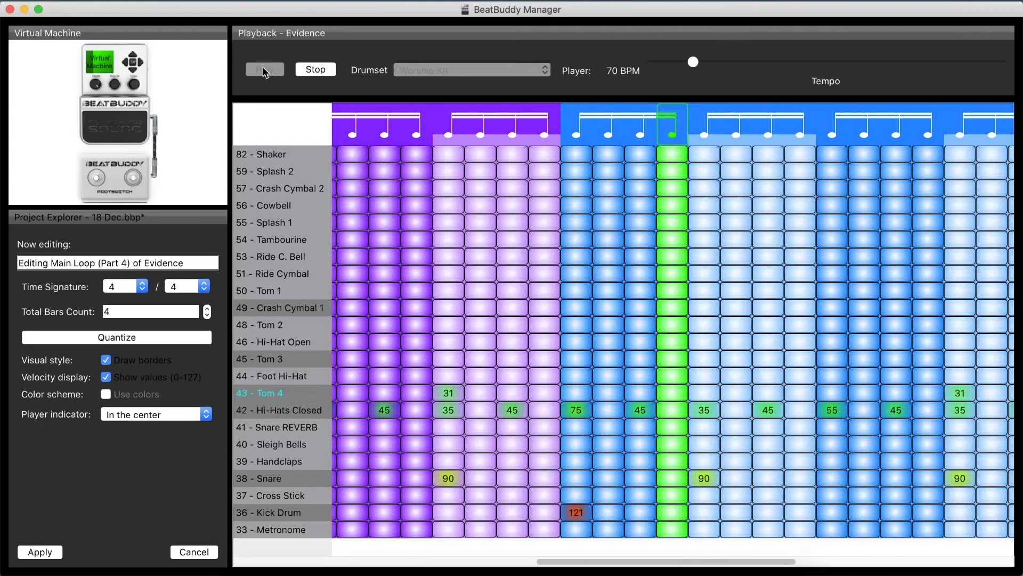
click(327, 75)
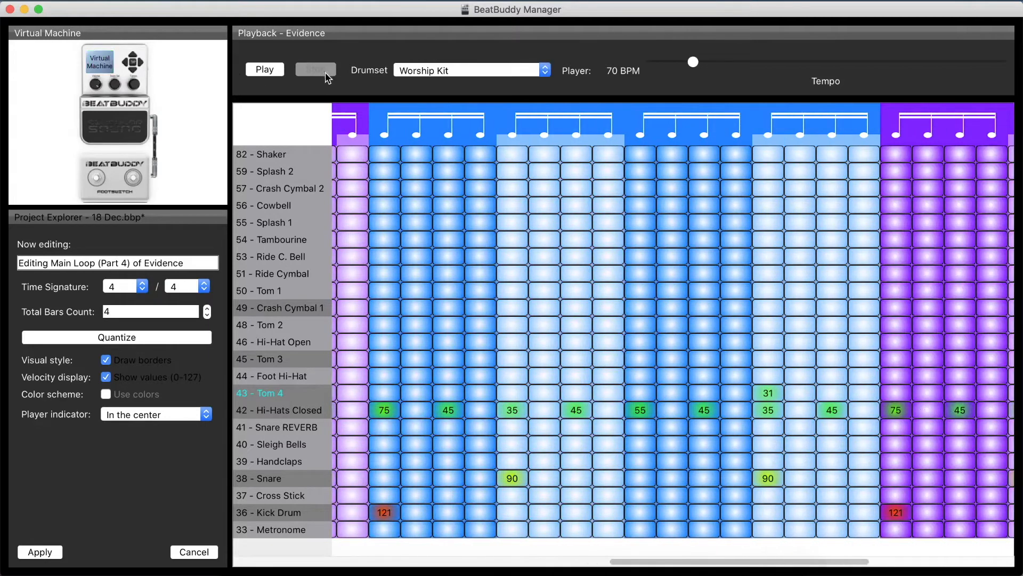
click(150, 2)
click(168, 23)
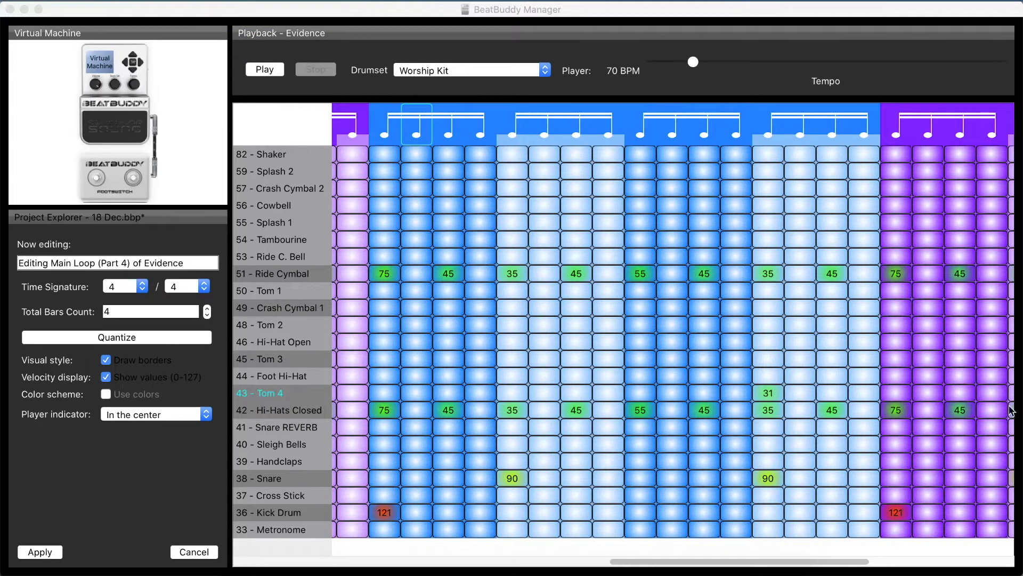
click(285, 60)
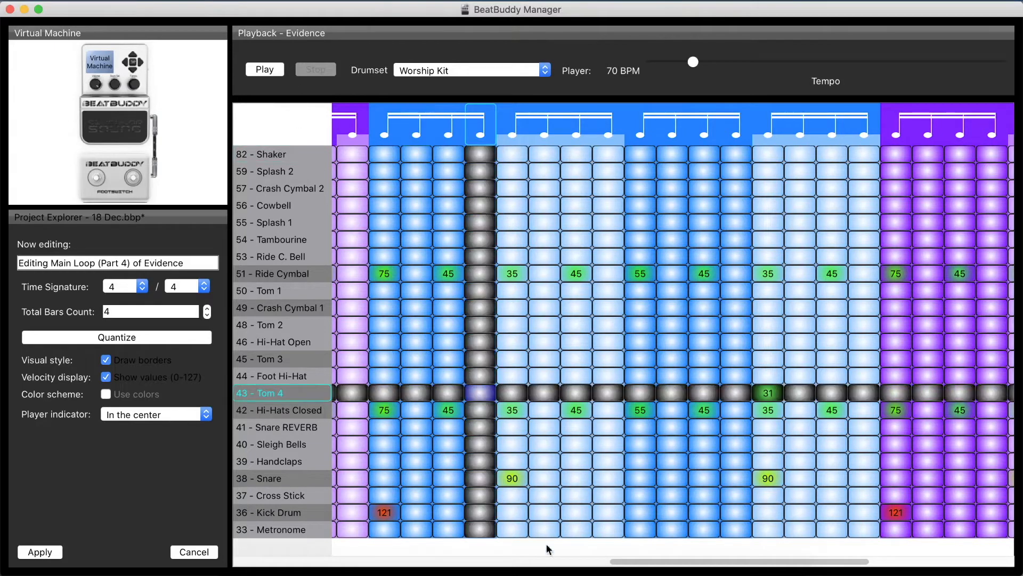
In bar 1, add Tom 3 at velocity 45 on beat 3's second sixteenth and Tom 4 at 42 on its fourth, clearing Tom 4 from beat 4.
scroll(658, 568, left, 1)
drag(657, 568, 286, 564)
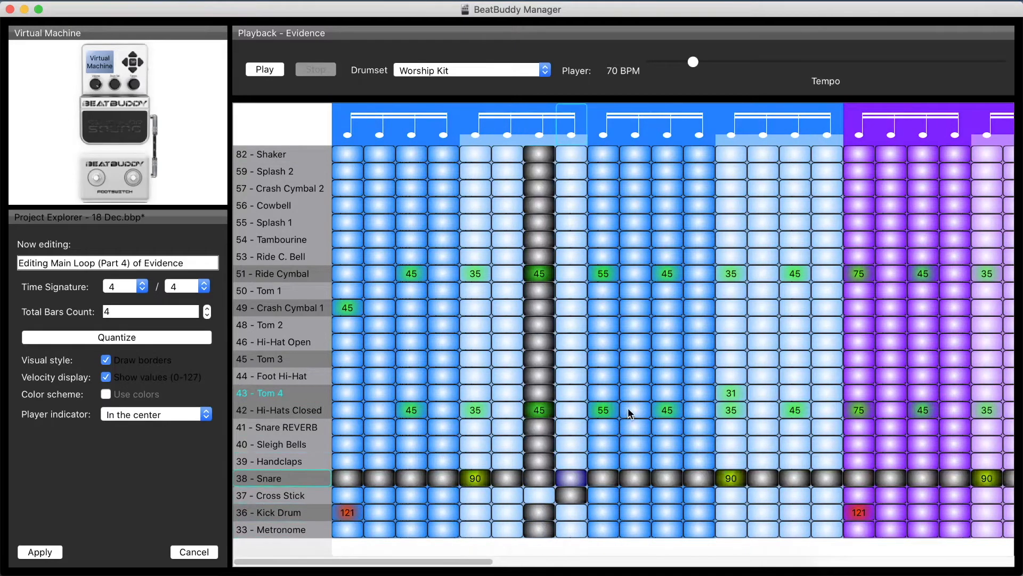
click(636, 363)
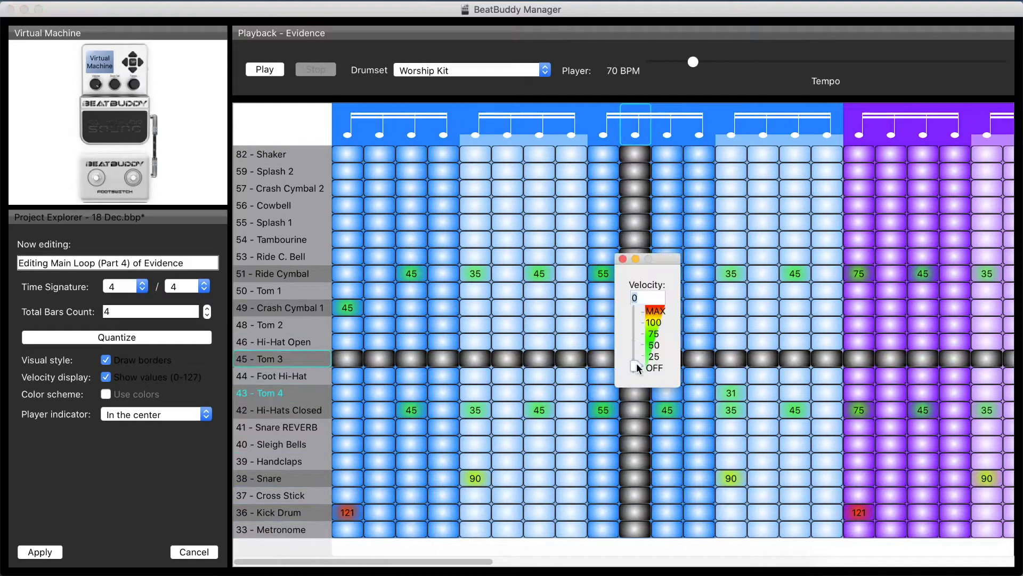
key(Return)
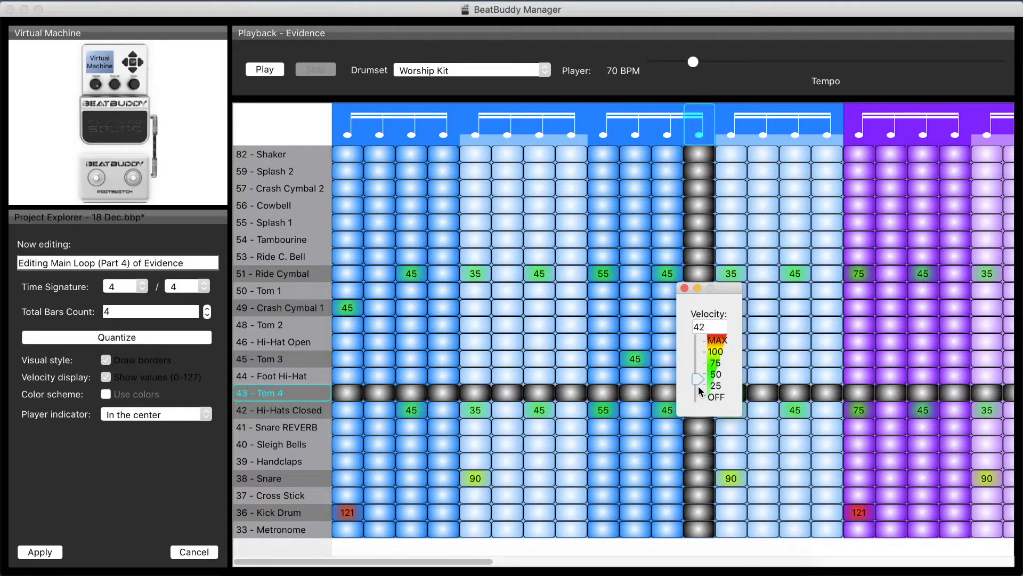
key(Return)
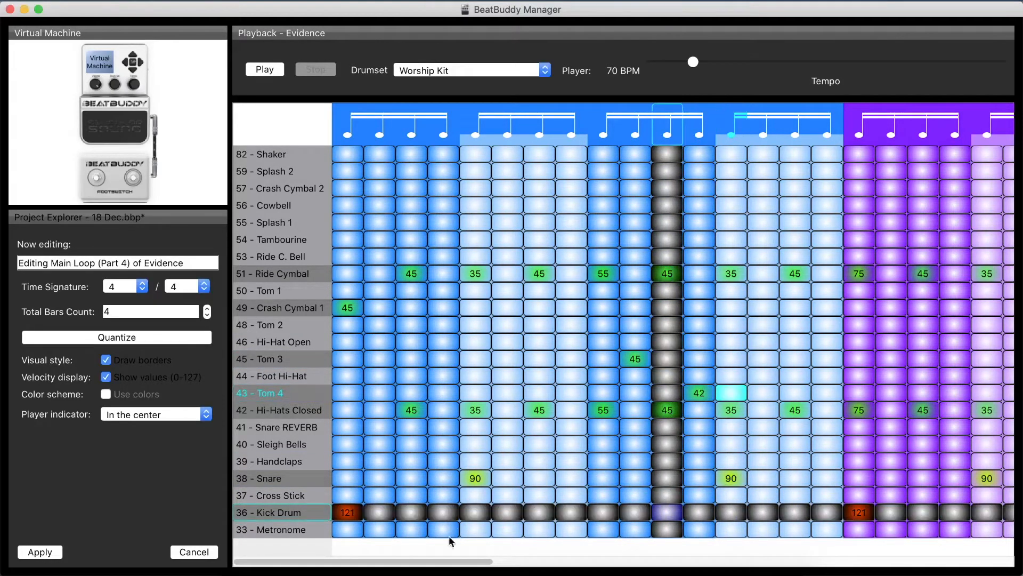
In bar 2, add Tom 3 at velocity 45 on beat 3's second sixteenth and Tom 4 at 42 on its fourth, clearing Tom 4 from beat 4.
drag(428, 562, 627, 568)
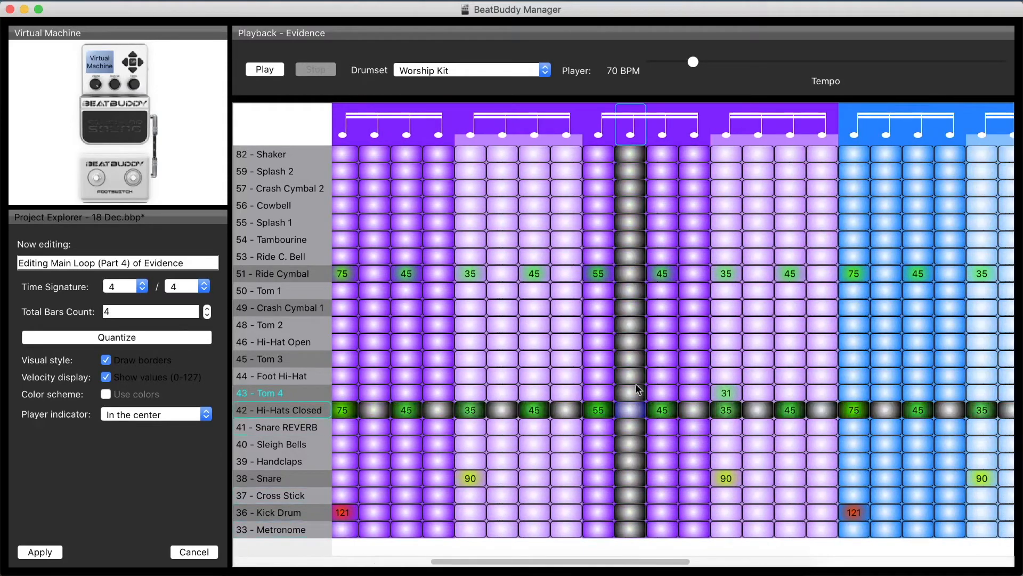
text(45)
key(Return)
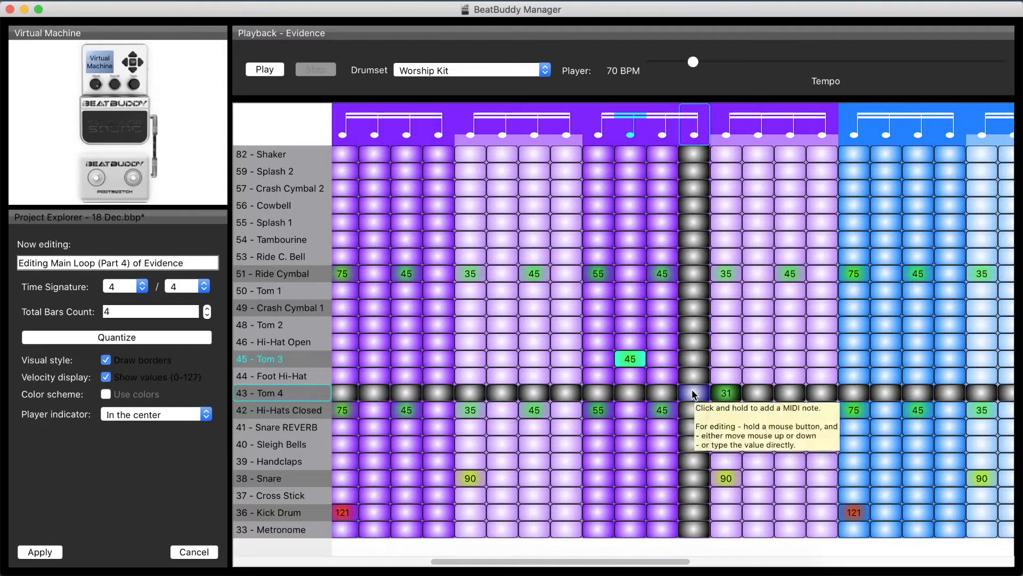
click(691, 393)
text(42)
key(Return)
click(727, 393)
click(729, 413)
In bar 3, add Tom 3 at velocity 45 on beat 3's second sixteenth and Tom 4 at 42 on its fourth, clearing Tom 4 from beat 4.
drag(639, 569, 785, 564)
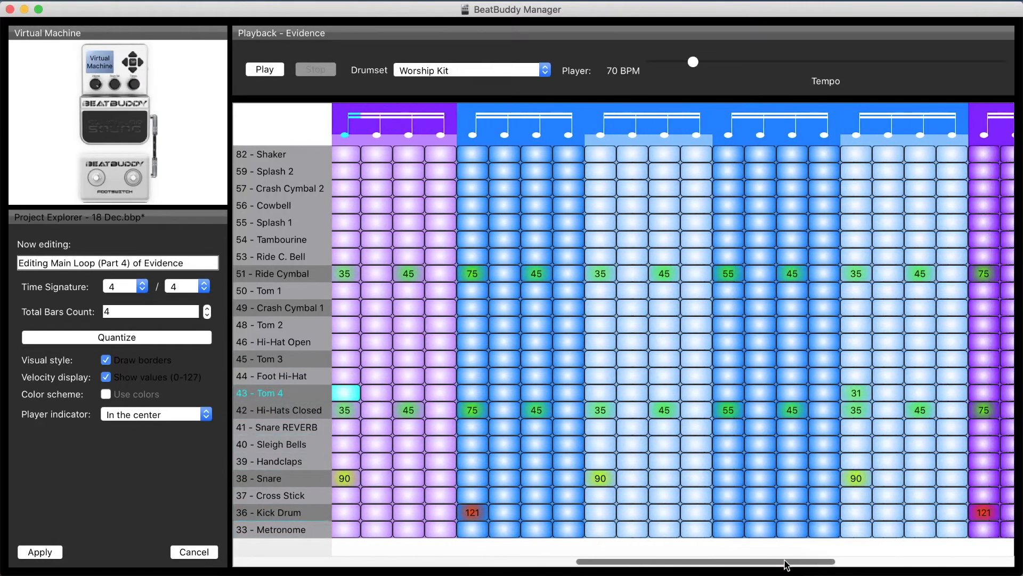
click(762, 360)
click(766, 354)
click(820, 393)
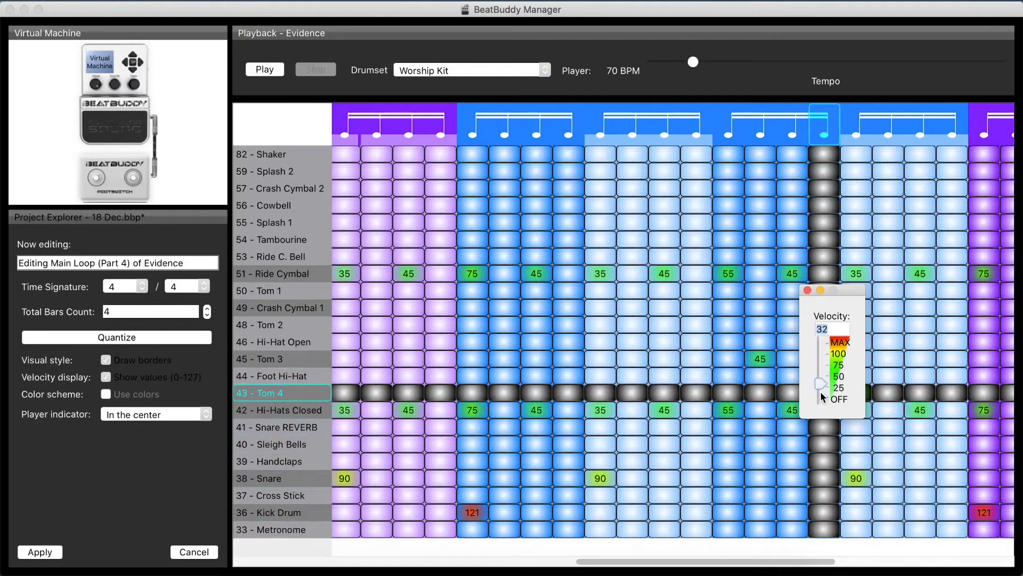
click(821, 391)
click(859, 397)
click(860, 399)
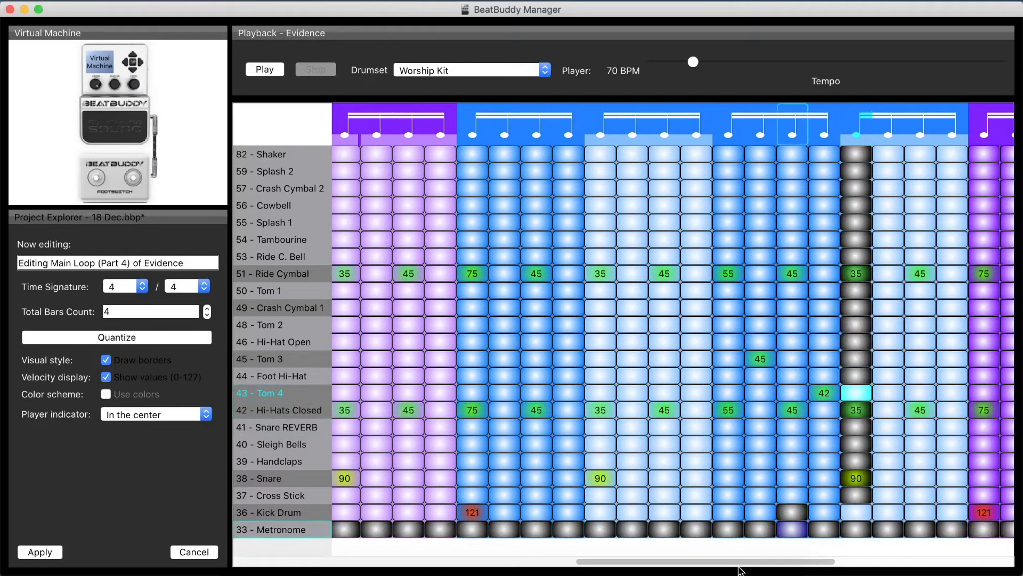
In bar 4, add Tom 3 at velocity 45 on beat 3's second sixteenth and Tom 4 at 42 on its fourth, clearing Tom 4 from beat 4.
drag(759, 566, 937, 565)
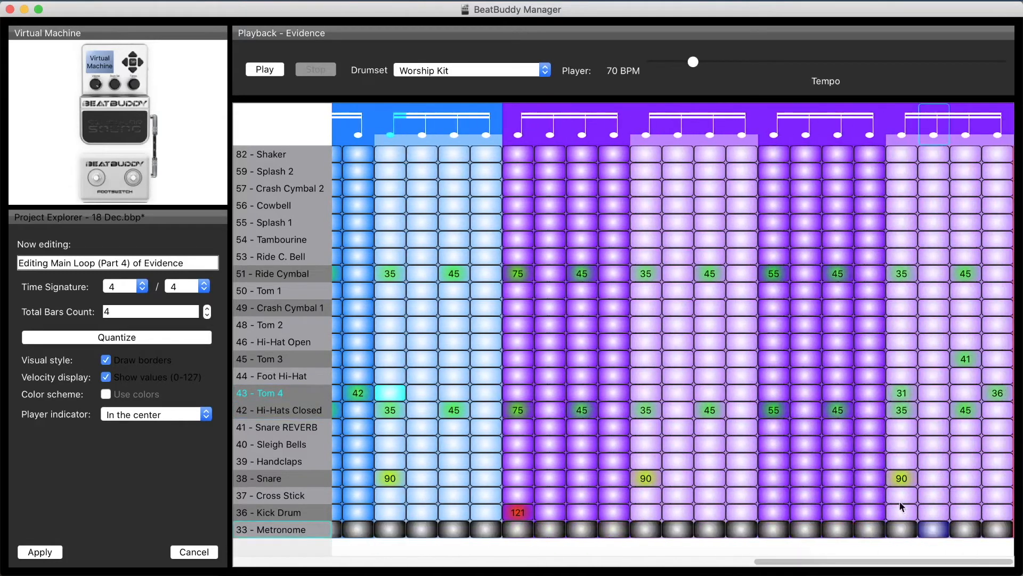
click(807, 358)
text(45)
key(Return)
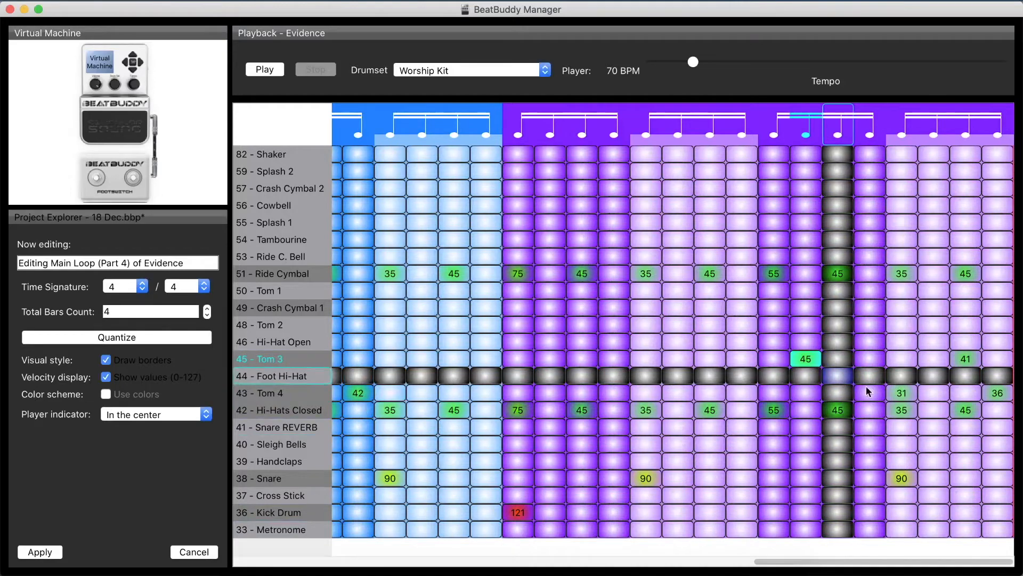
click(869, 391)
text(42)
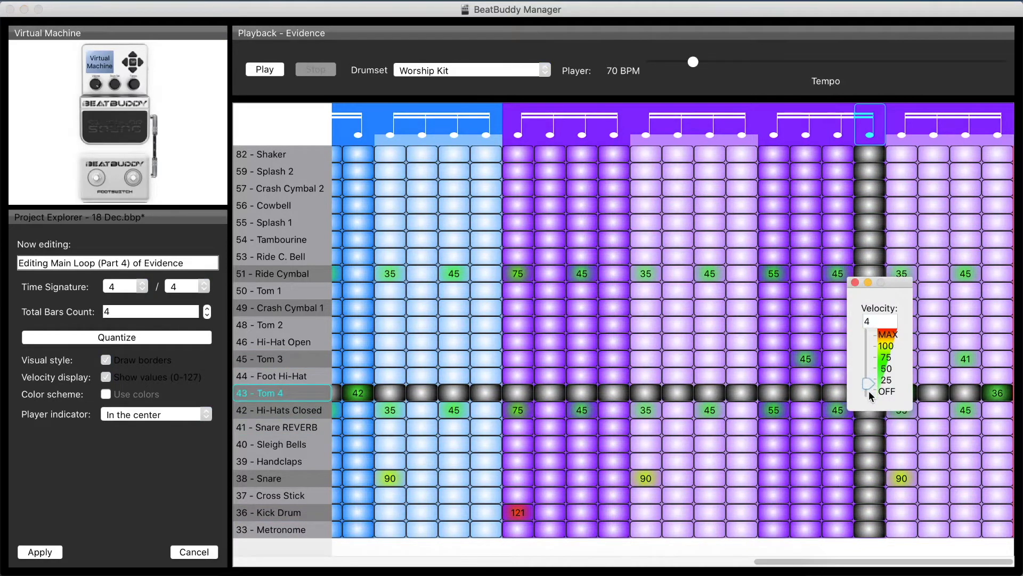
key(Return)
click(904, 395)
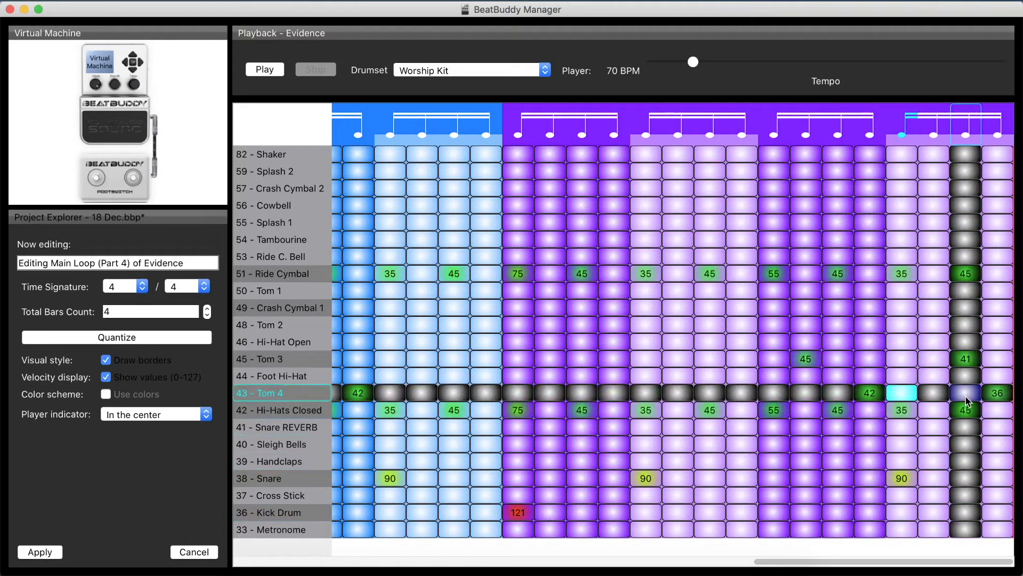
Listen to the loop and set the Crash Cymbal 1 velocity to 57 on beat 1 of bar 1.
click(278, 72)
click(316, 68)
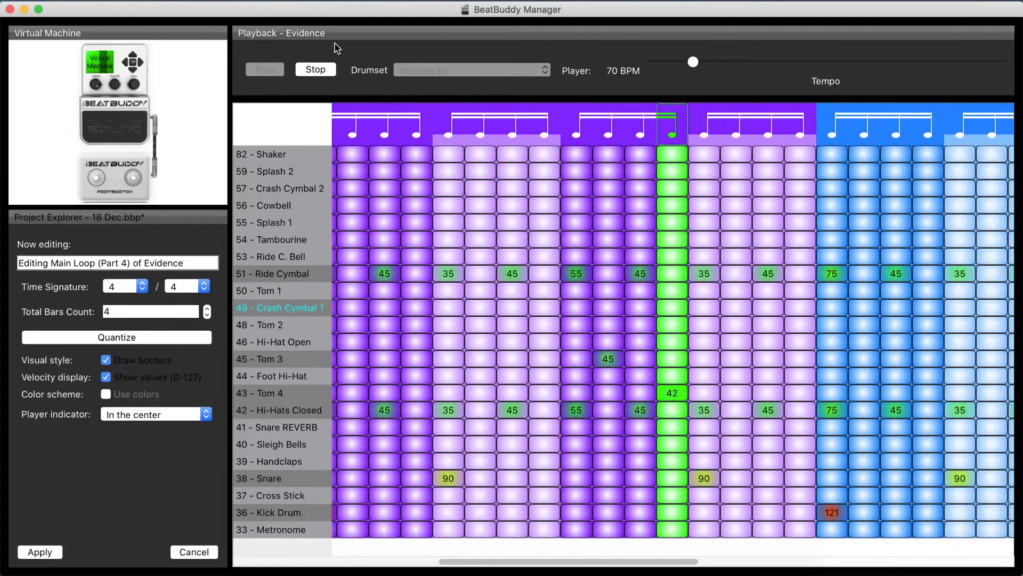
click(320, 68)
In bars 1 and 2, move the Tom 3 note from beat 3 to the last sixteenth of beat 2 at velocity 45.
drag(544, 359, 545, 420)
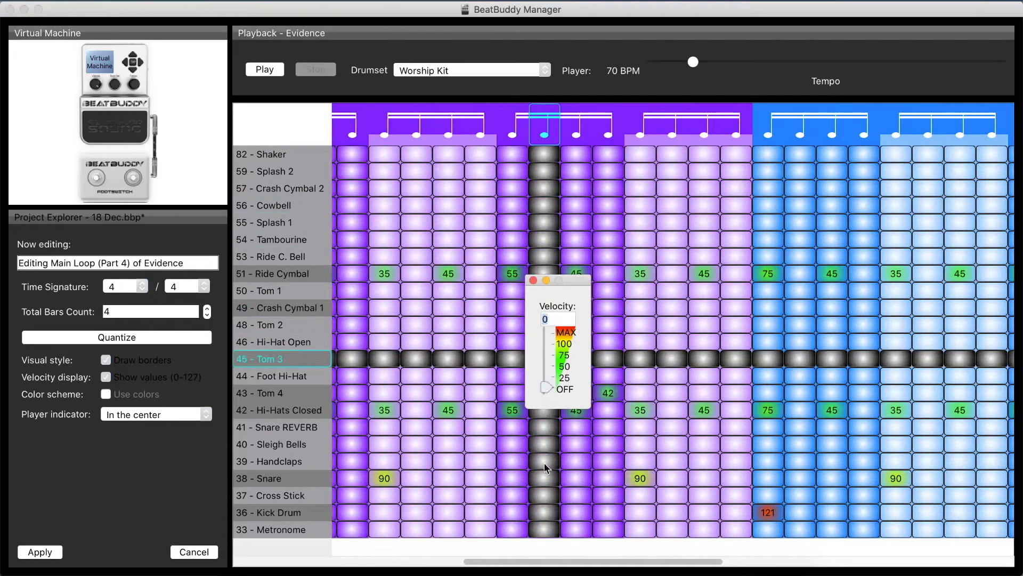
text(45)
key(Return)
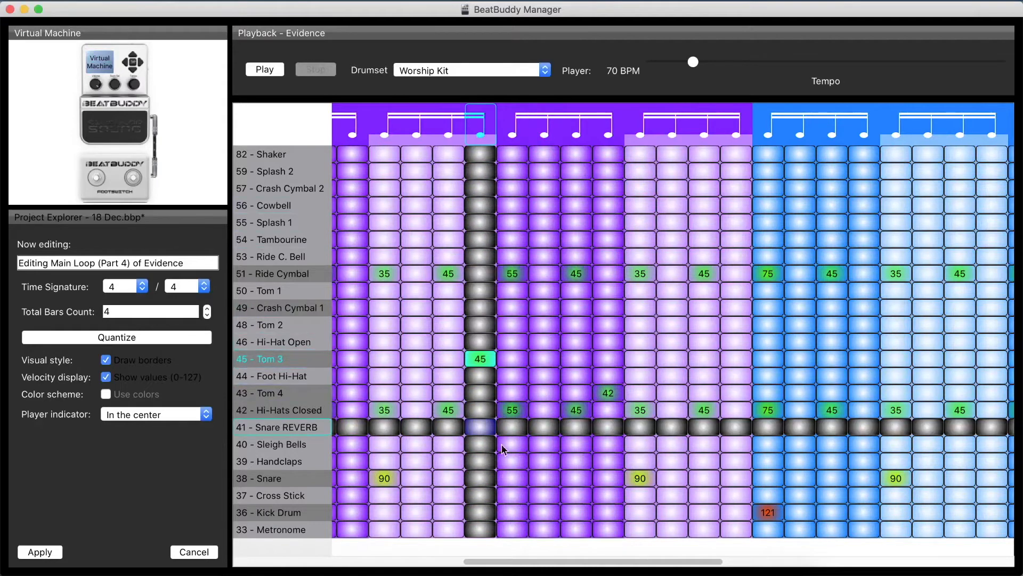
drag(601, 562, 345, 563)
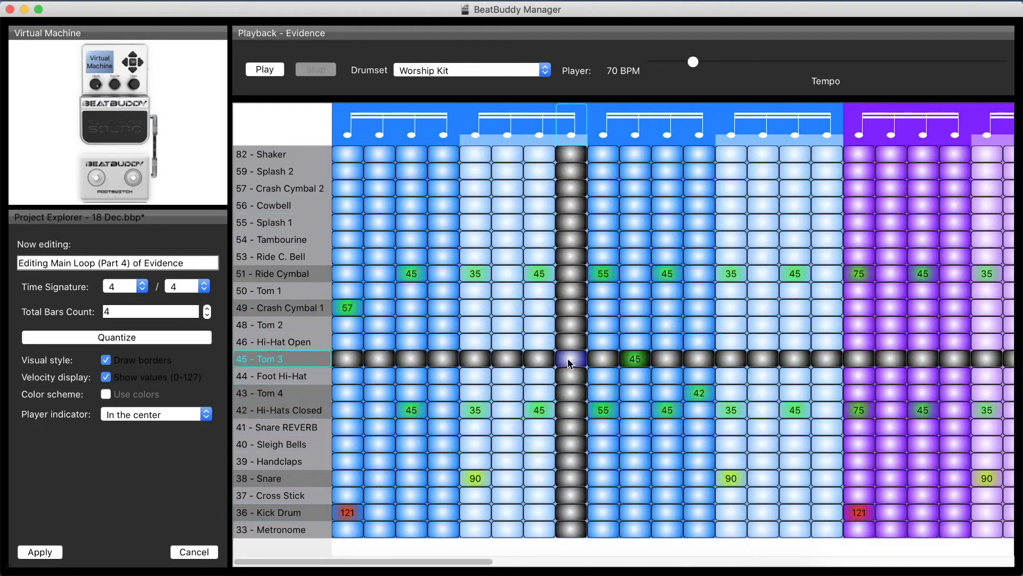
key(Return)
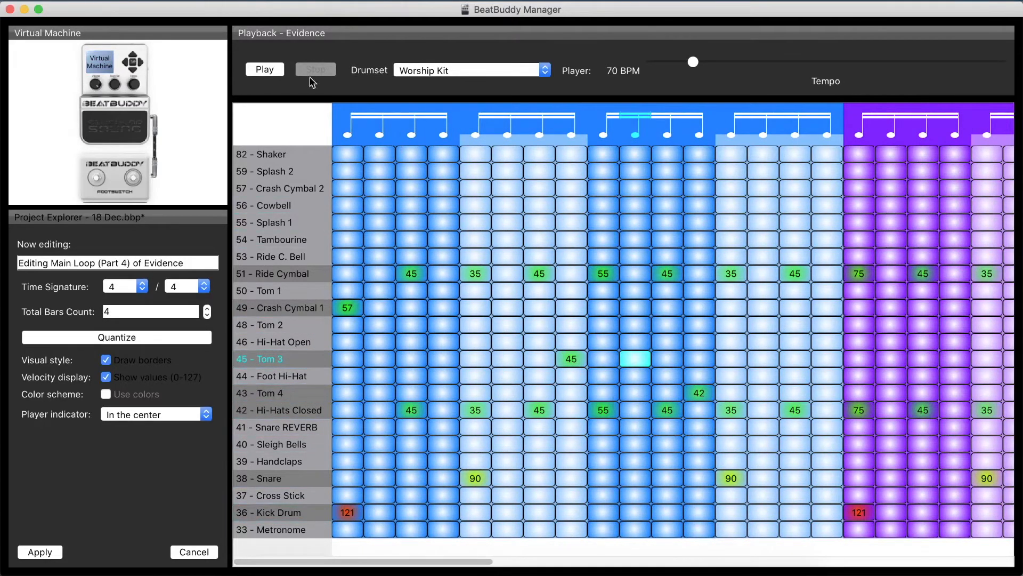
After listening to the loop, add Tom 2 notes at velocity 52 on the second sixteenth of beat 3 in bars 1 and 2.
click(275, 70)
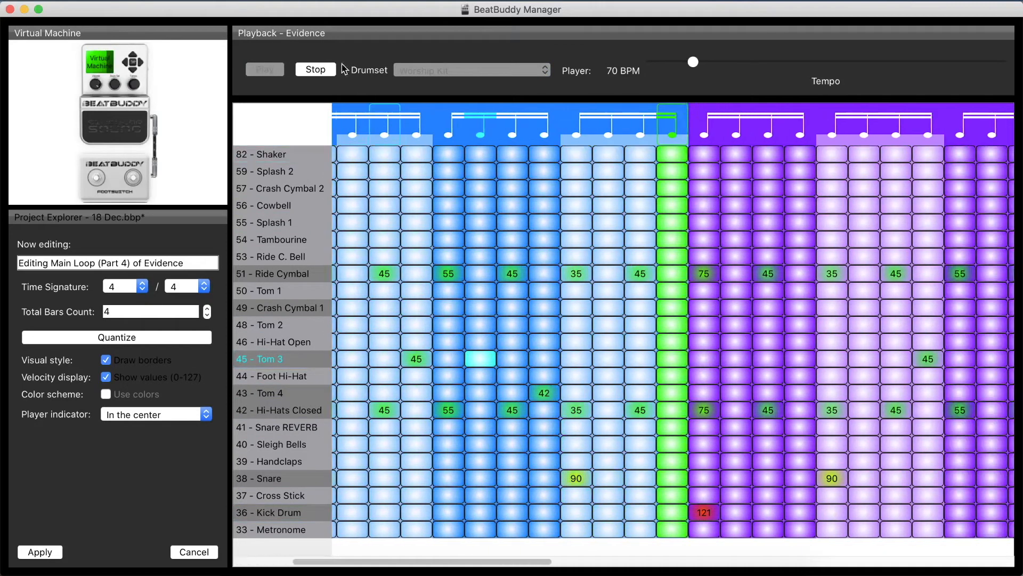
click(328, 71)
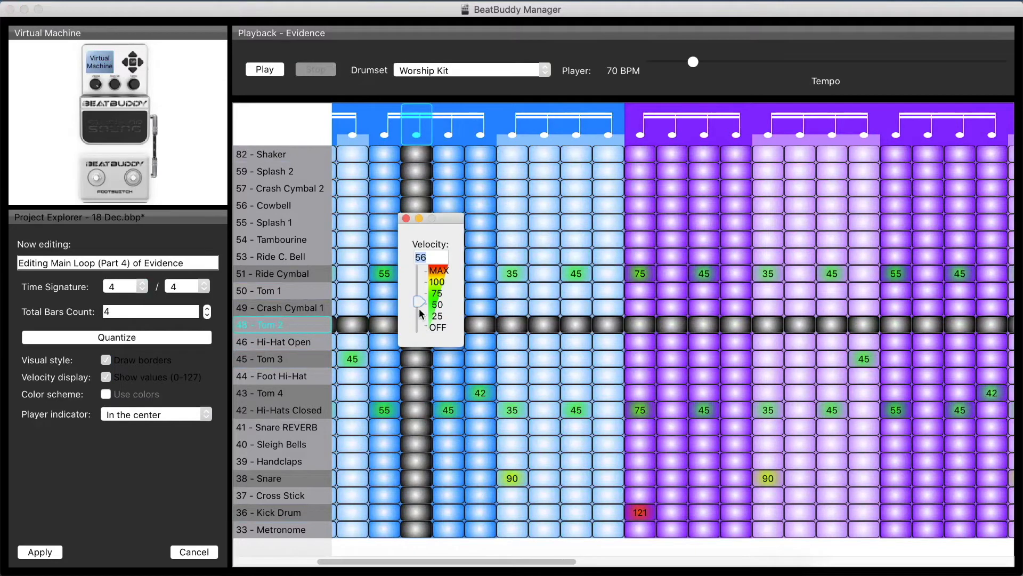
drag(421, 314, 421, 315)
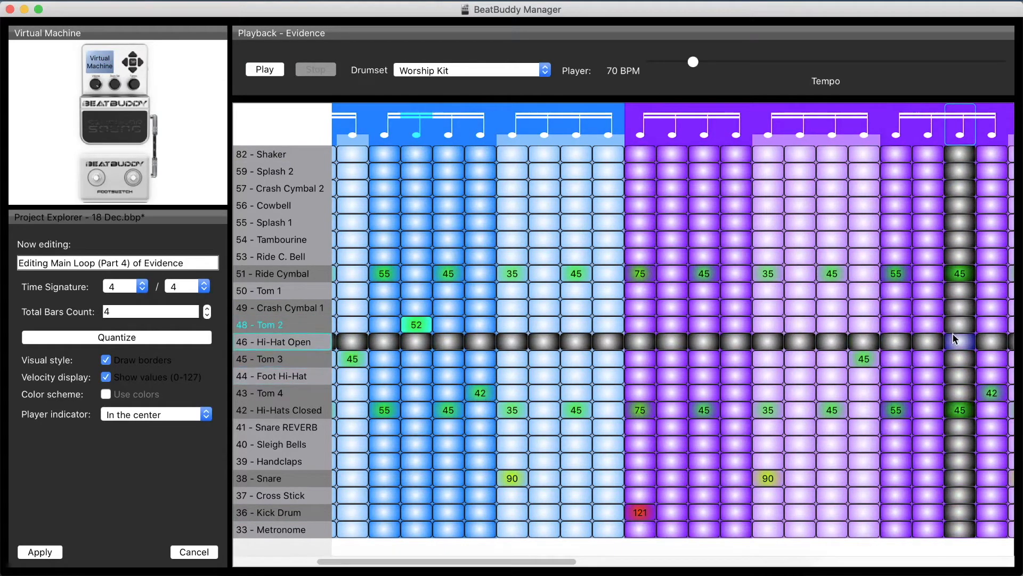
click(926, 324)
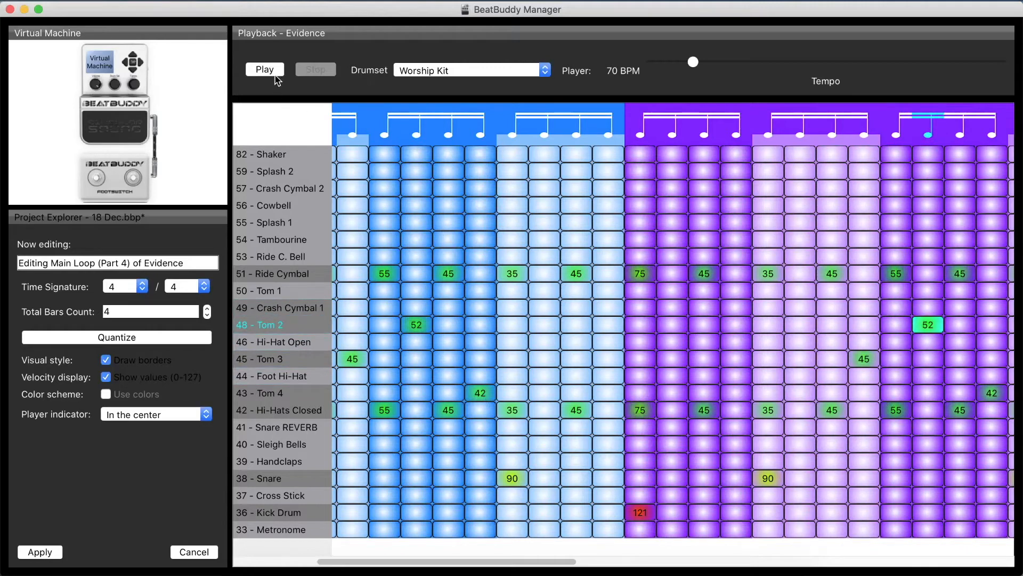
After listening, replace the Tom 2 and Tom 4 notes in bar 1, beat 3 with one Tom 4 note at velocity 42 on the second sixteenth.
click(265, 70)
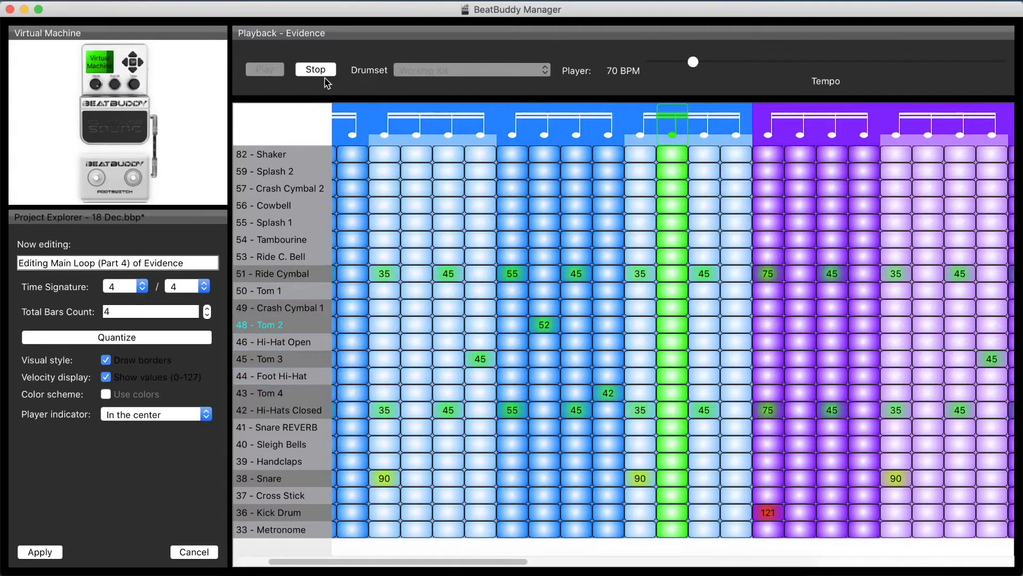
click(315, 70)
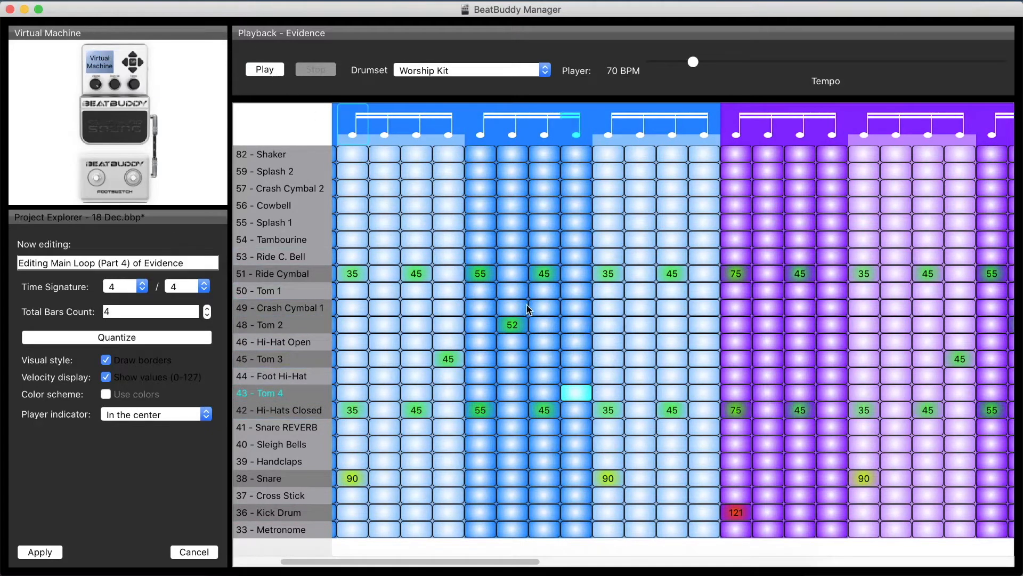
click(513, 396)
text(42)
key(Return)
click(515, 330)
text(0)
key(Return)
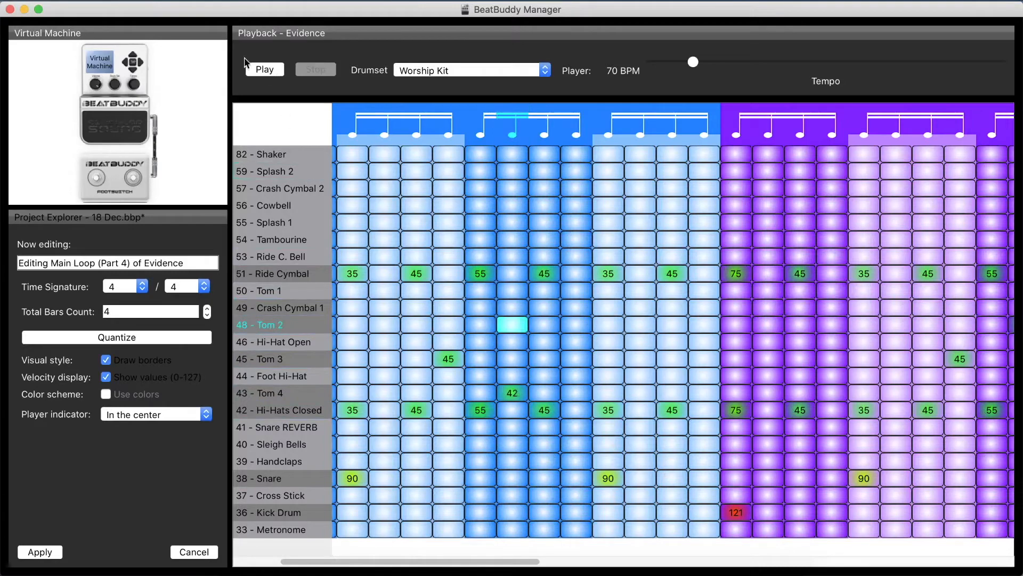
After listening, replace the Tom 2 and Tom 4 notes in bar 2, beat 3 with one Tom 4 note at velocity 43 on the second sixteenth.
click(264, 70)
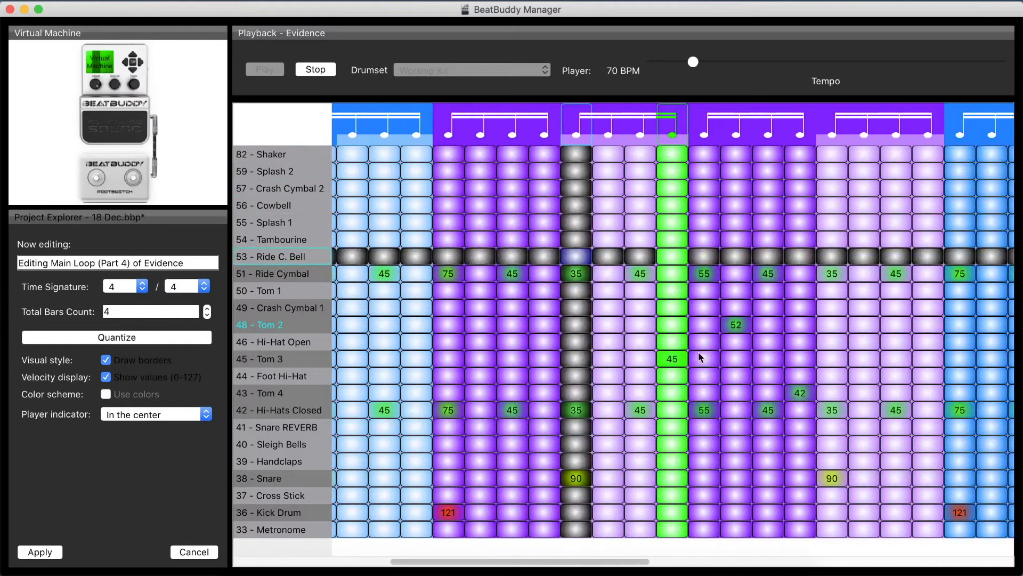
click(315, 69)
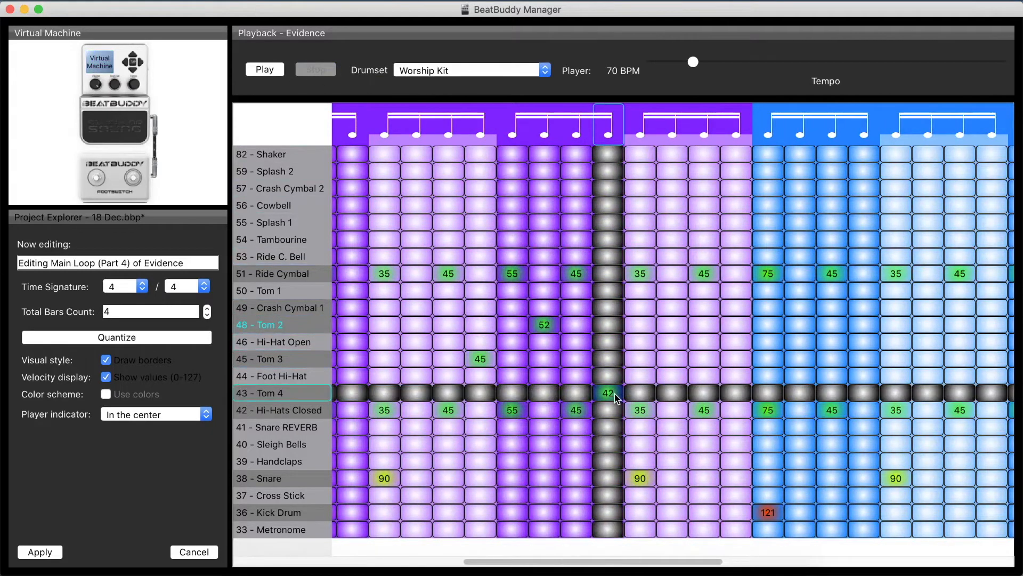
click(616, 515)
double_click(554, 389)
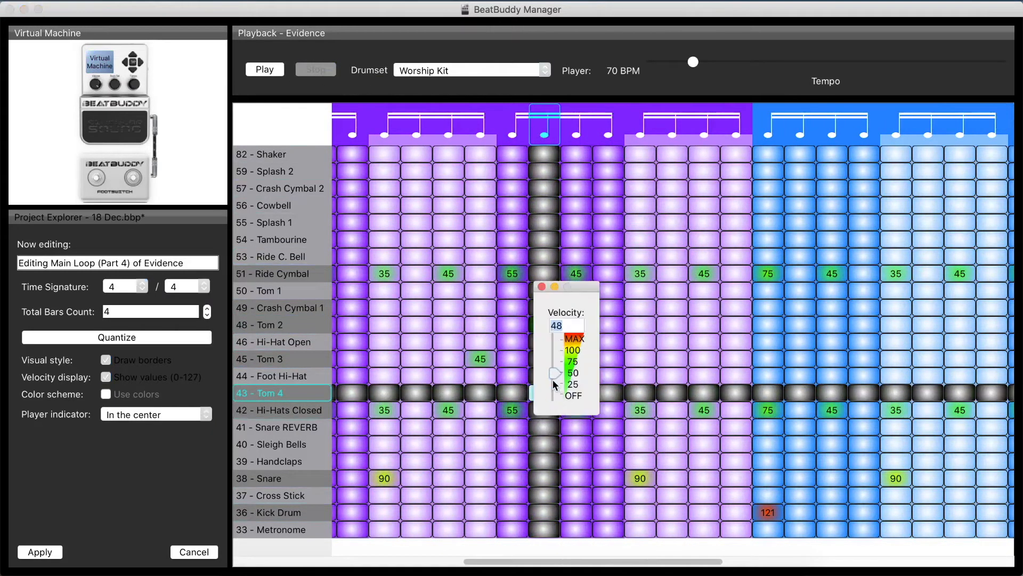
drag(553, 380, 554, 383)
double_click(550, 327)
drag(553, 342, 557, 373)
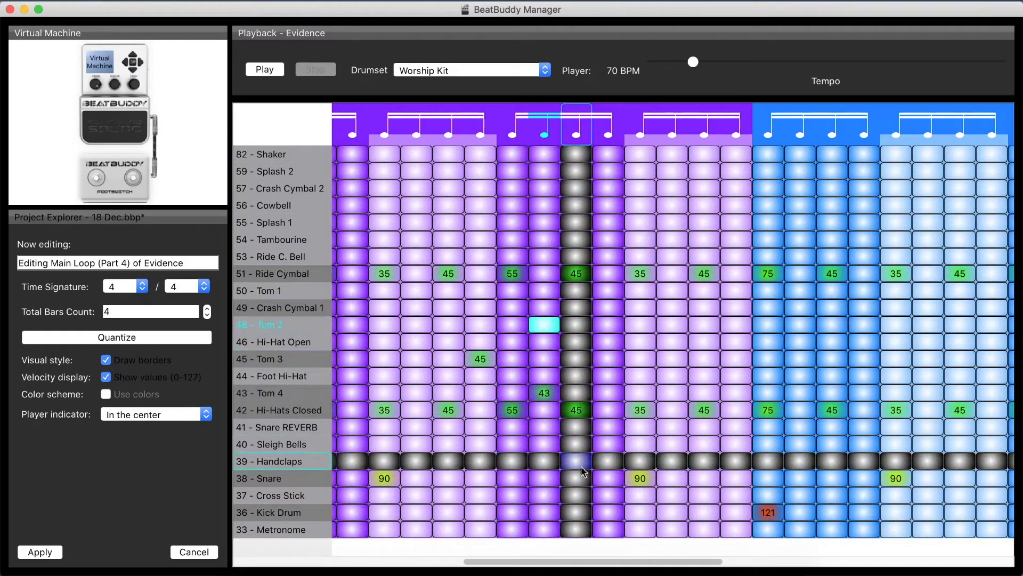
In bar 3, move the Tom 3 note to the last sixteenth of beat 2 at velocity 45 and leave one Tom 4 note at velocity 43 on beat 3's second sixteenth.
drag(589, 561, 706, 565)
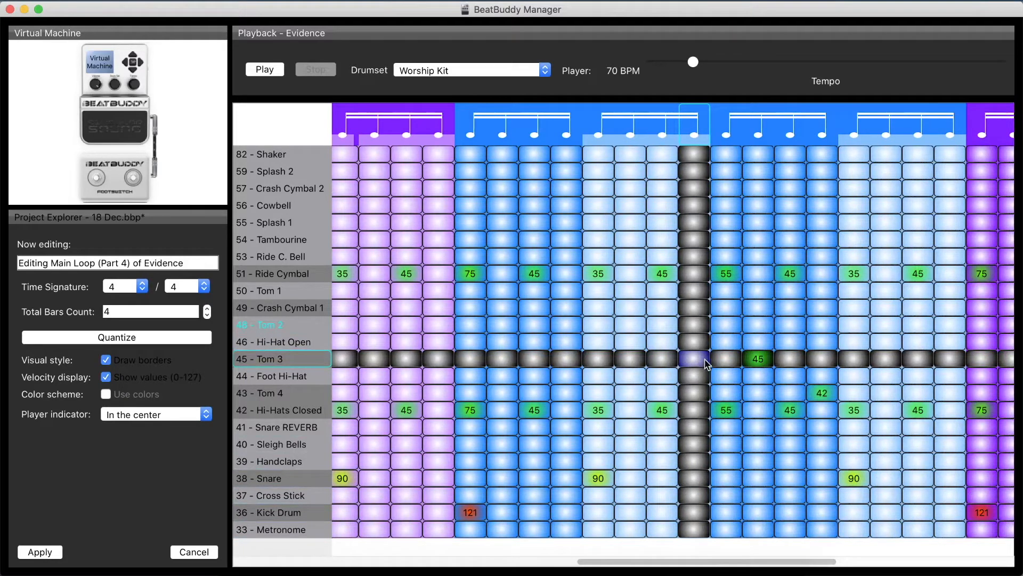
drag(762, 385, 762, 385)
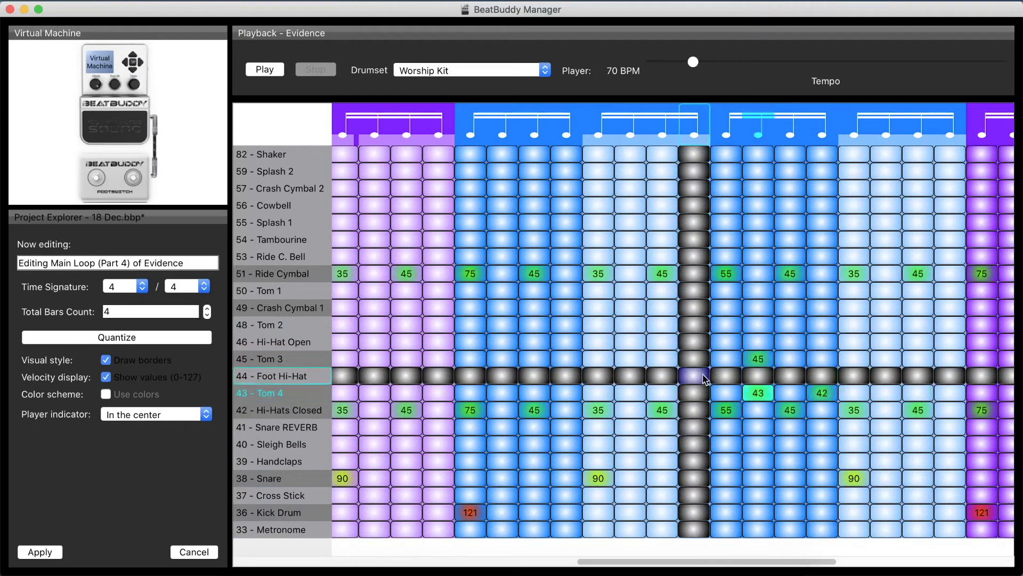
text(45)
key(Return)
drag(751, 359, 759, 416)
drag(821, 398, 842, 500)
key(Return)
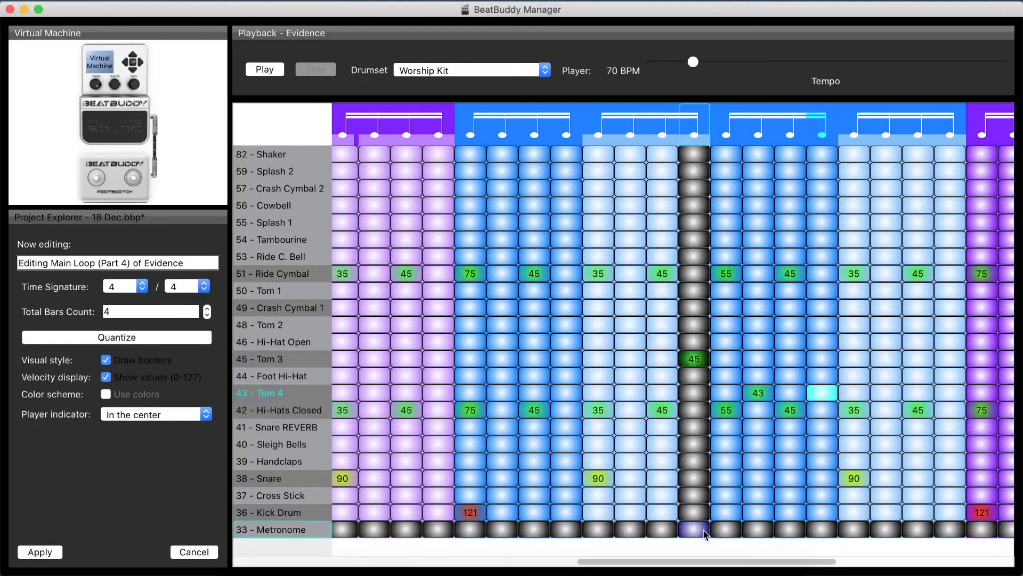
In bar 4, put Tom 3 at velocity 45 on beat 2's last sixteenth and one Tom 4 at velocity 43 on beat 3's second sixteenth, replacing beat 3's old toms.
drag(705, 558, 789, 564)
drag(863, 561, 888, 562)
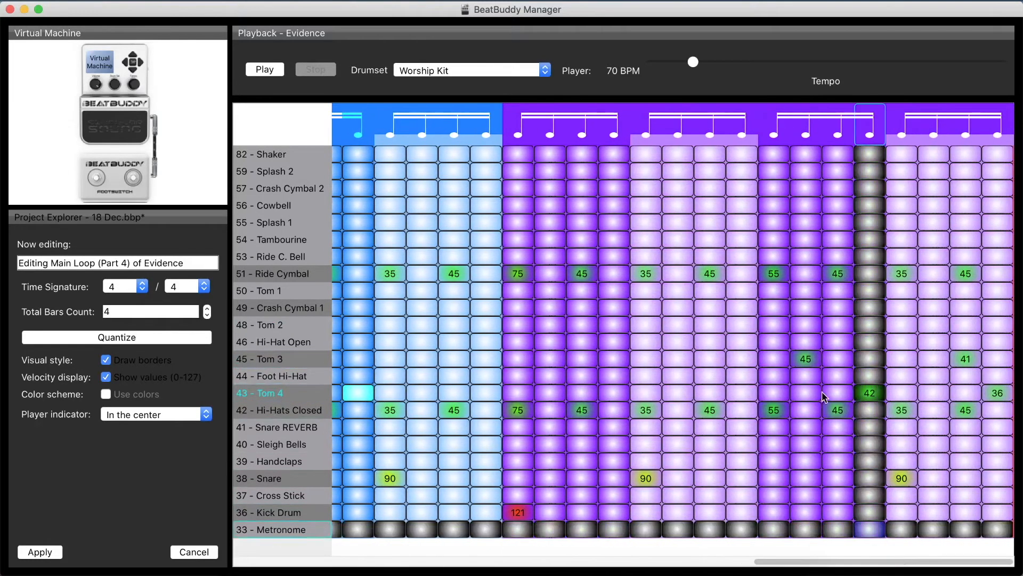
click(869, 393)
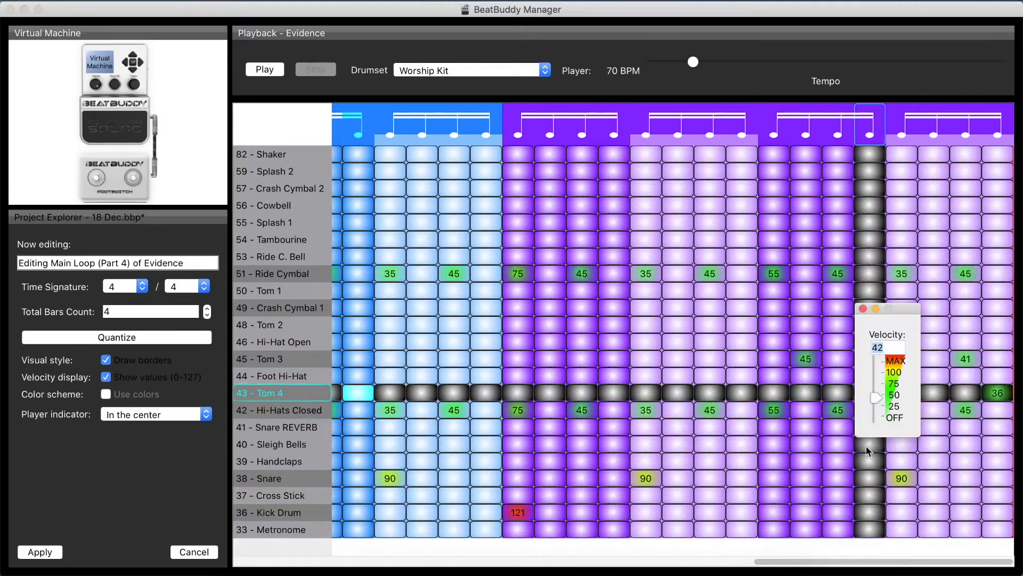
click(808, 390)
click(807, 361)
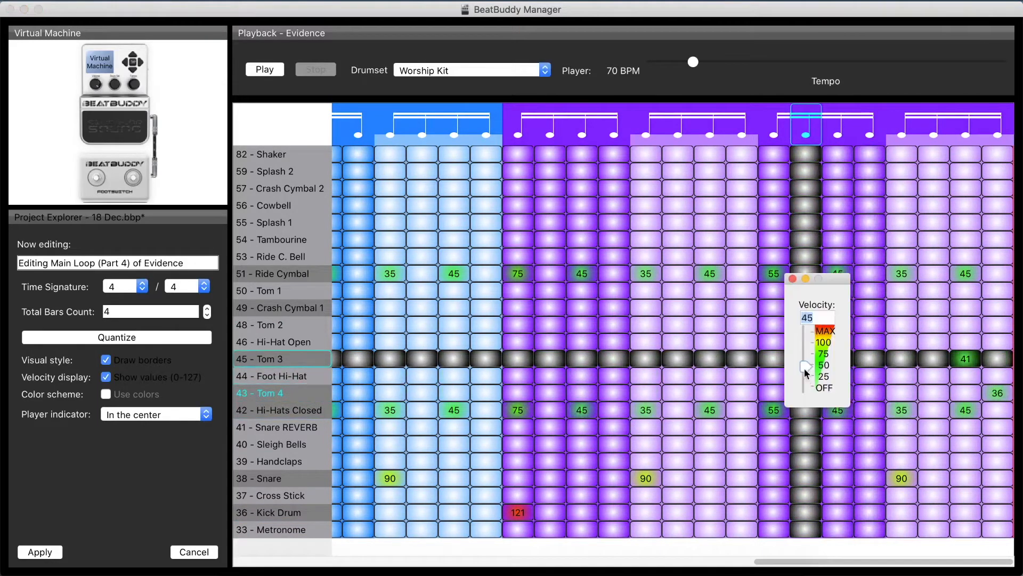
click(808, 391)
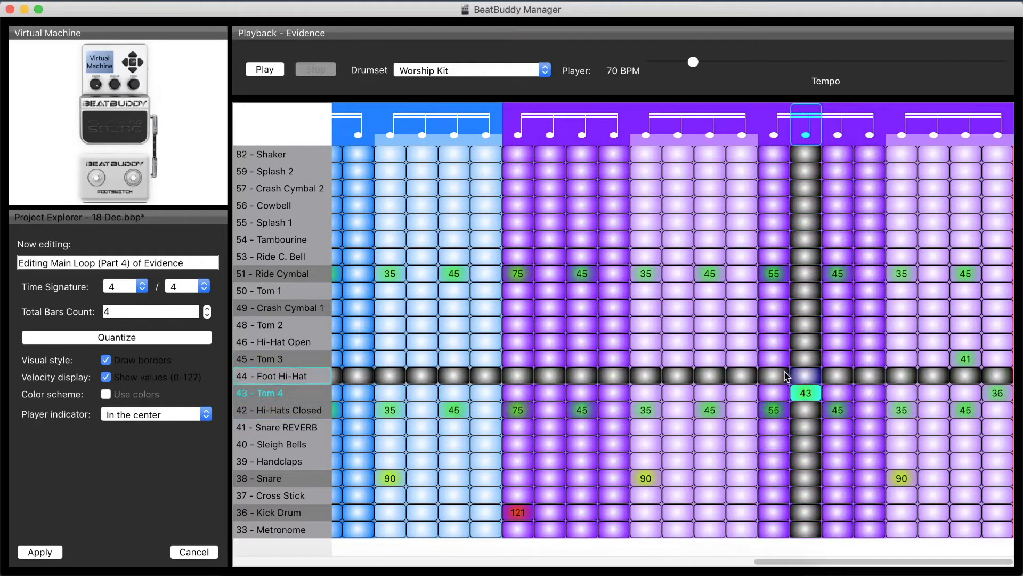
click(749, 361)
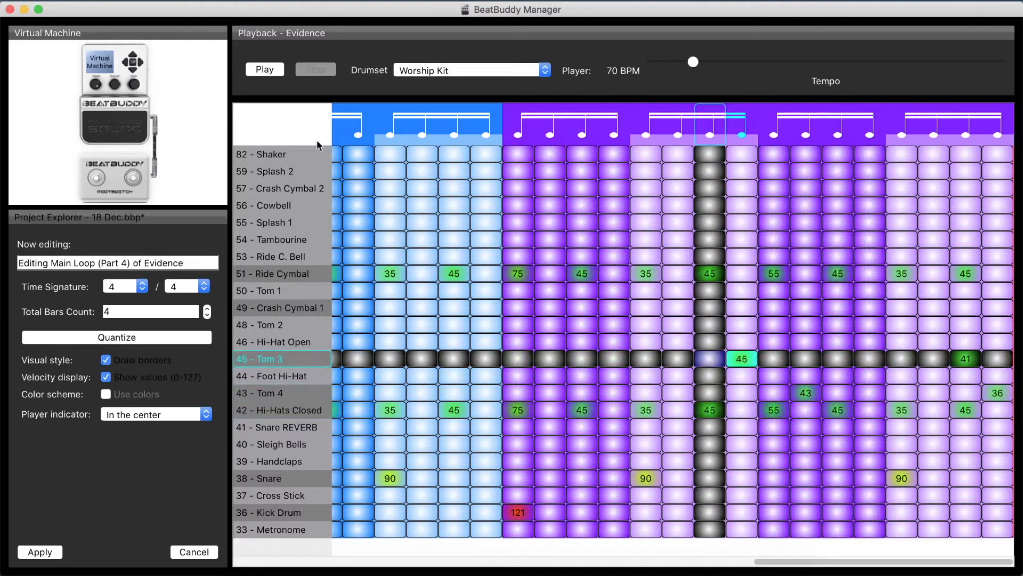
After listening to the loop, replace the Ride Cymbal note on beat 1 of bar 3 with a Crash Cymbal 2 note.
click(262, 76)
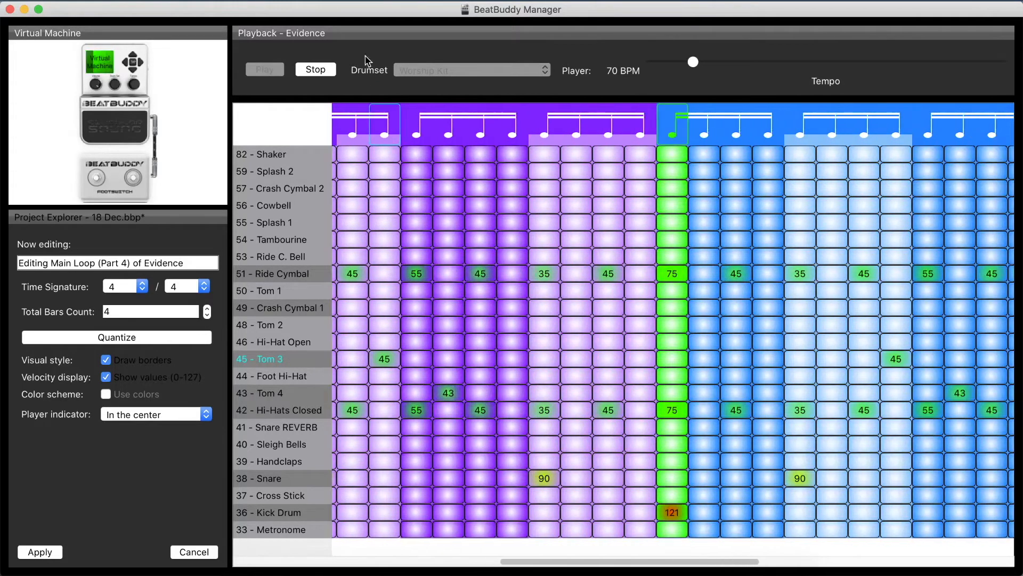
click(326, 74)
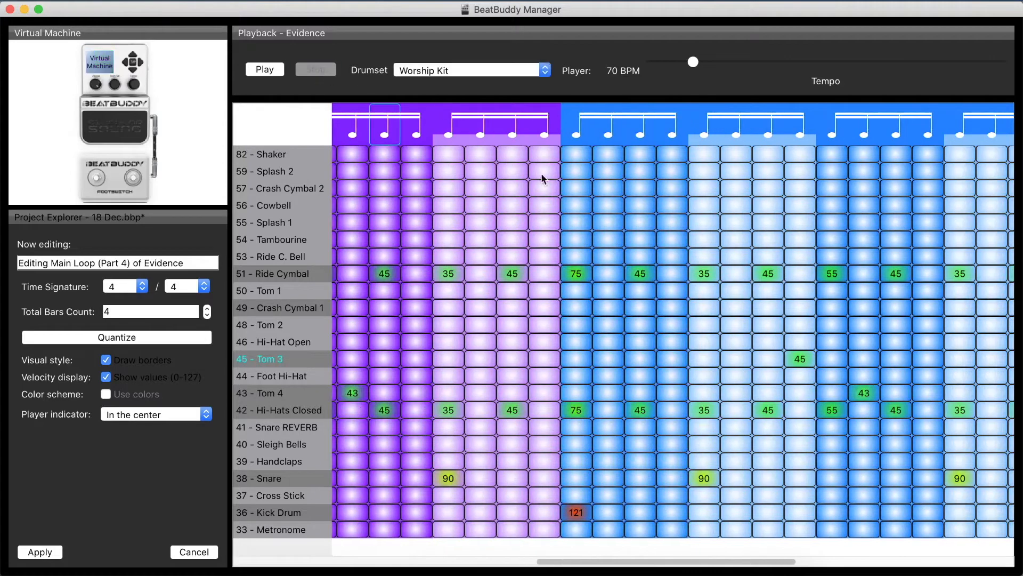
click(580, 193)
drag(580, 177, 580, 178)
click(582, 274)
After listening, set a bar 4, beat 4 fill of Tom 2 at 65, Tom 3 at 56 and Tom 4 at 43, removing the Ride Cymbal note on its third sixteenth.
key(space)
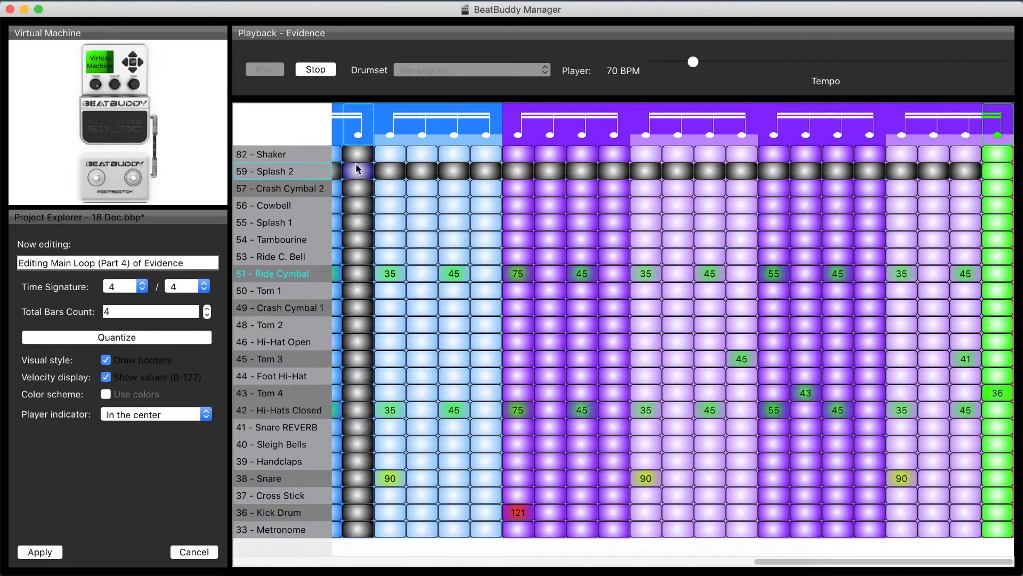
click(316, 69)
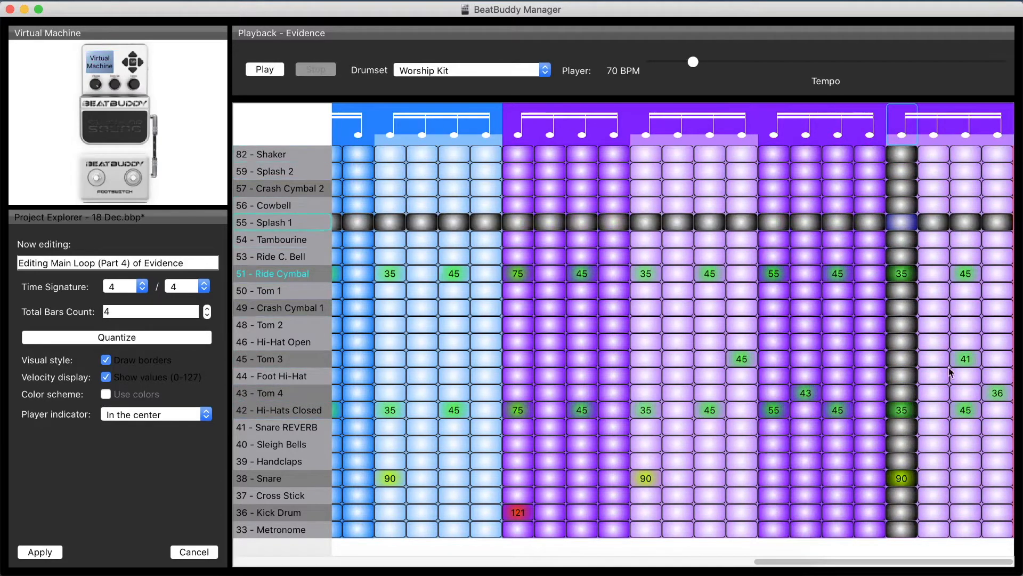
drag(933, 325, 930, 308)
drag(968, 360, 967, 356)
drag(999, 393, 1003, 391)
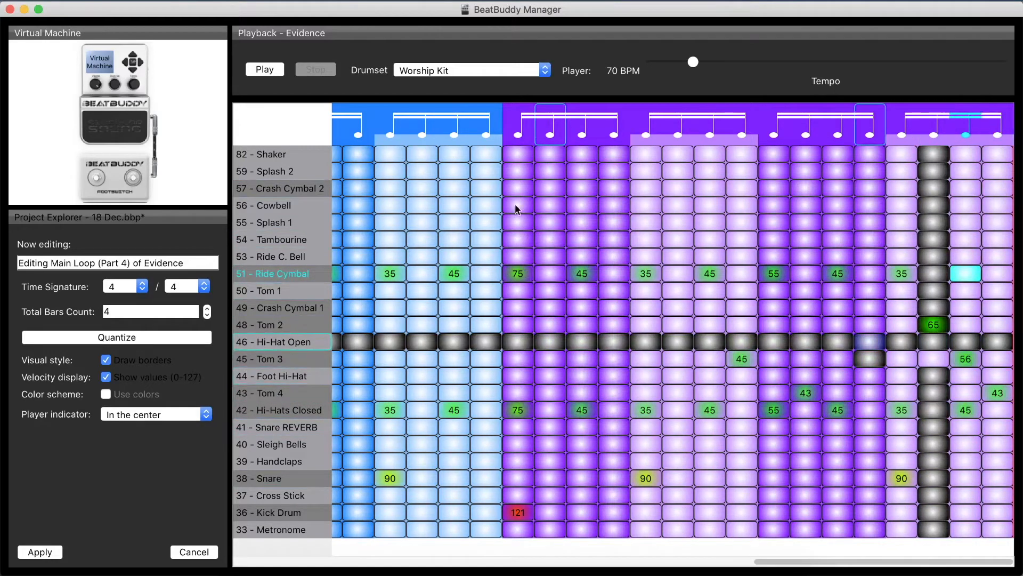
After listening, add a Snare note at velocity 45 on the last sixteenth of beat 3 in bar 4.
click(273, 70)
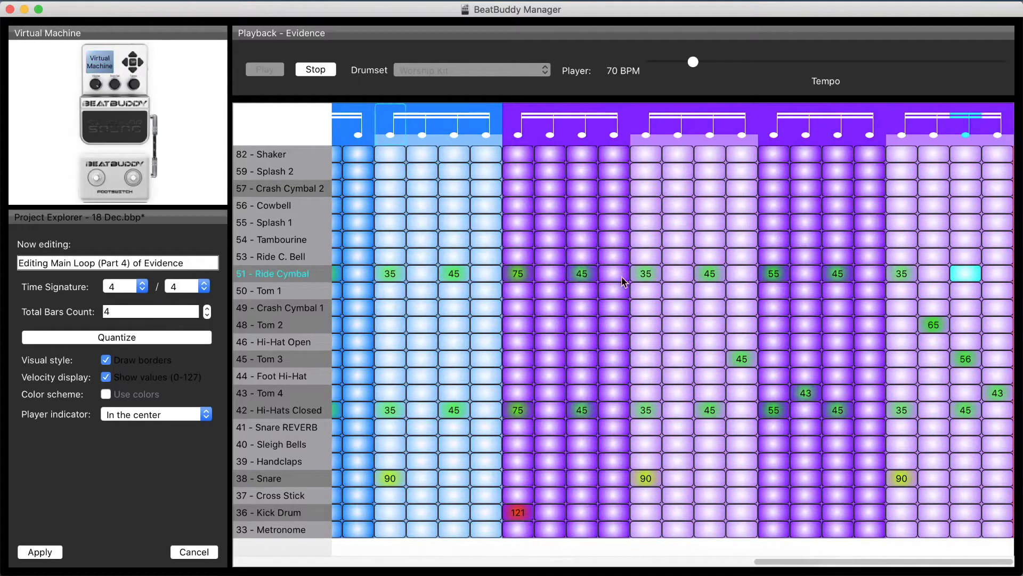
click(878, 483)
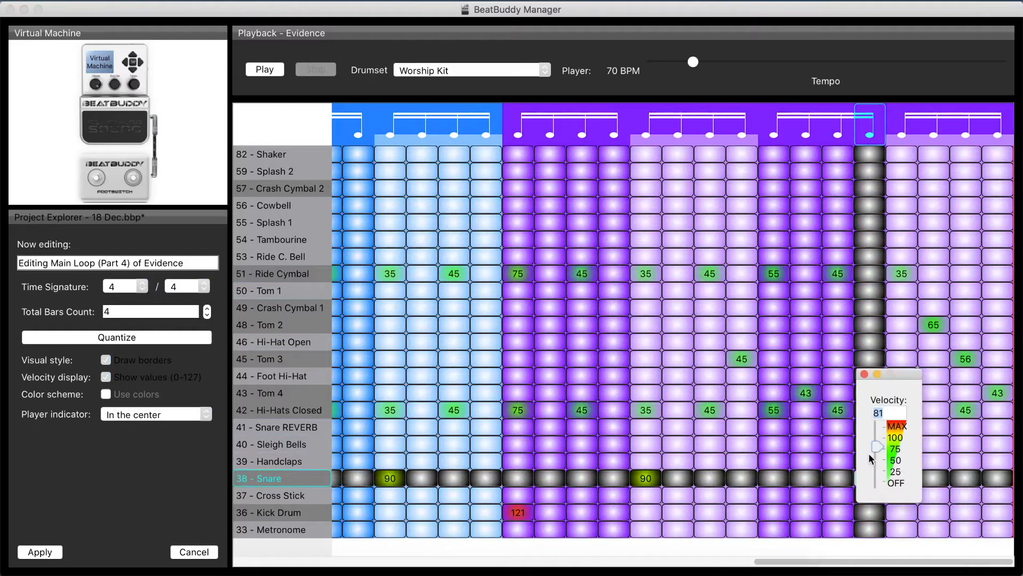
text(45)
key(Return)
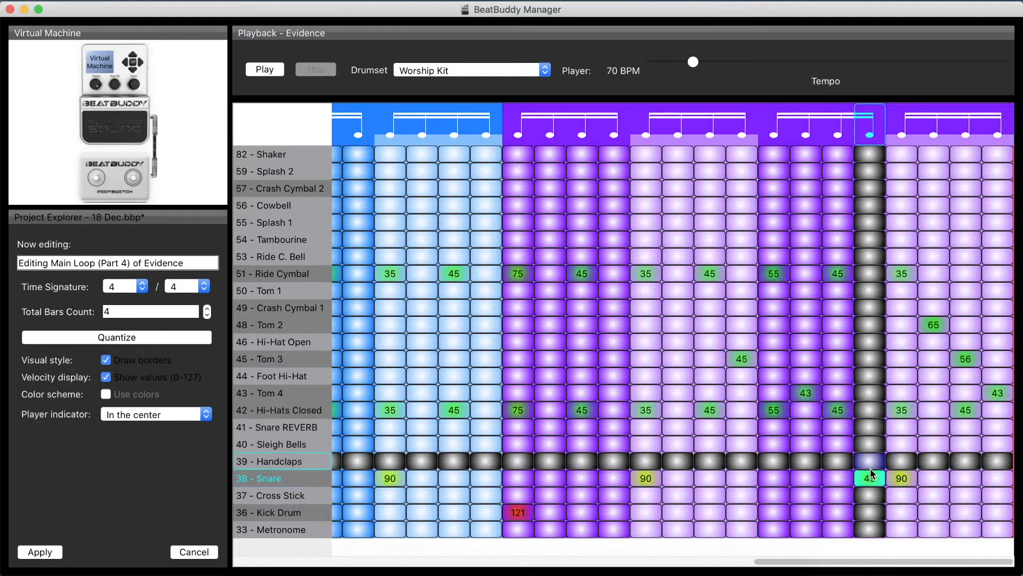
Listen to the loop once more, apply the edits and export the part 4 loop as Evidence CH2.mid, overwriting the existing file in midi_sources.
click(265, 69)
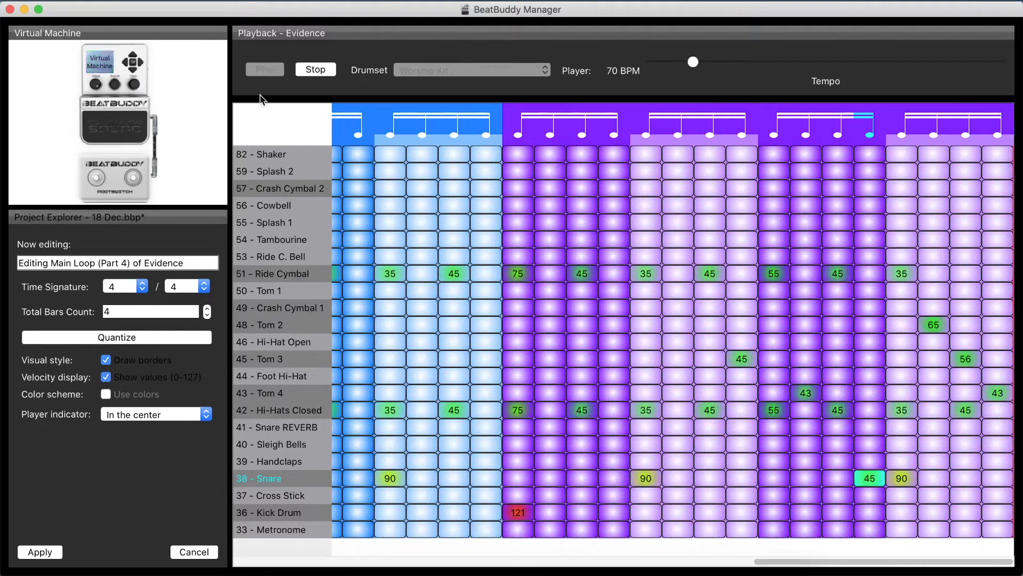
click(59, 552)
right_click(396, 426)
click(404, 513)
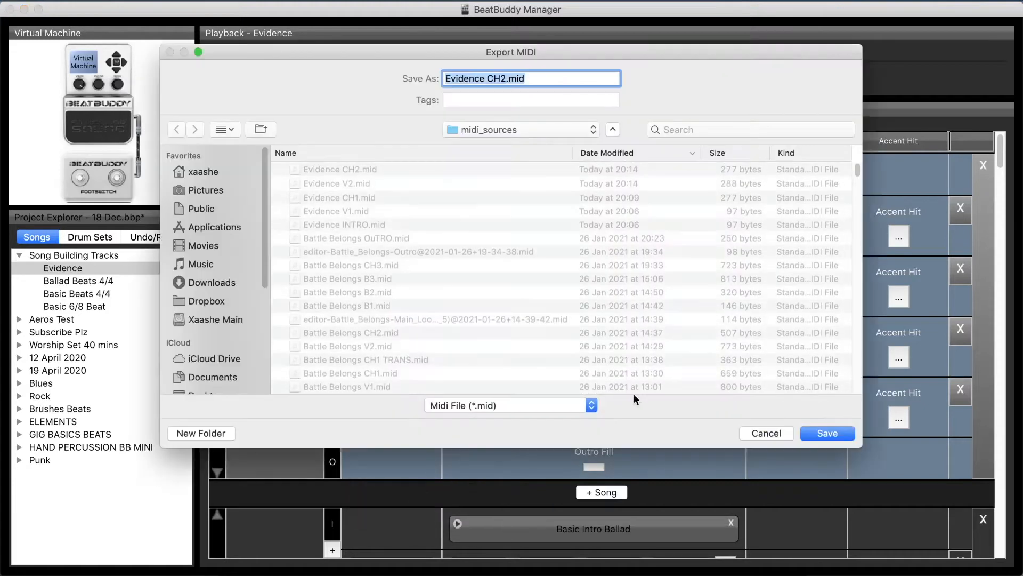
click(814, 439)
click(626, 147)
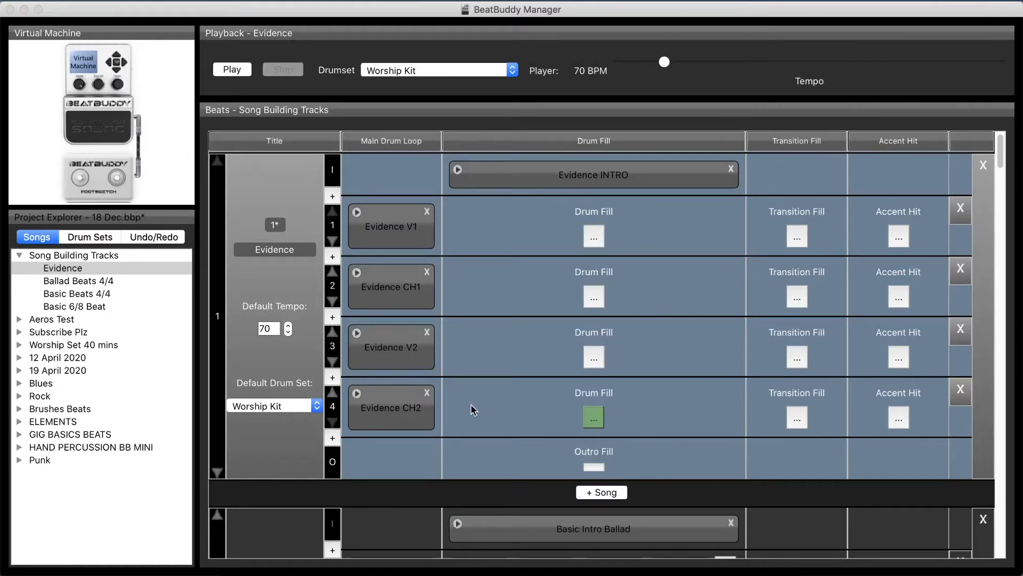
Add an empty fifth part to the Evidence song.
click(333, 438)
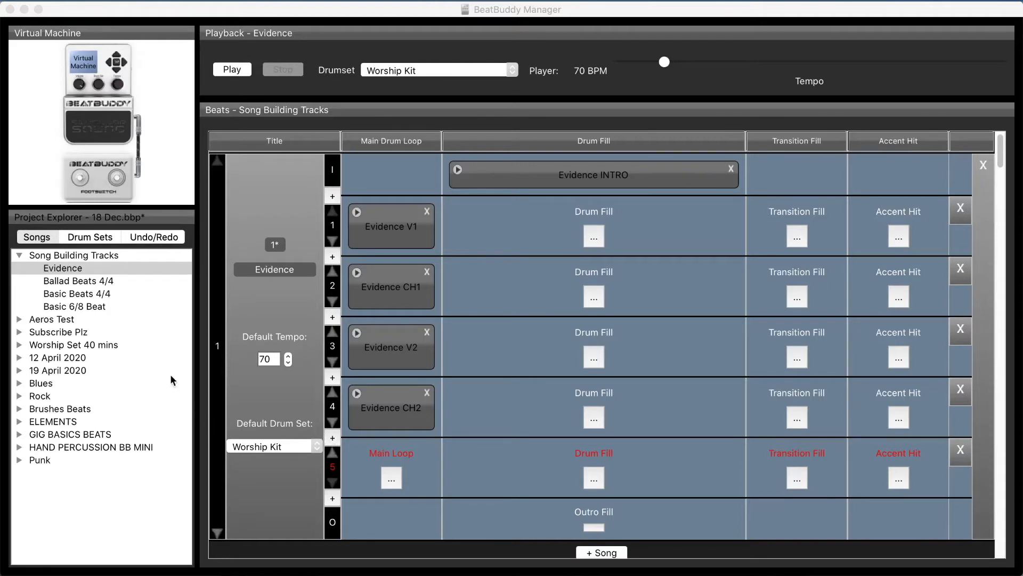
Preview the main drum loops of parts 17 to 20 in the Ballad Beats 4/4 song.
scroll(302, 405, down, 8)
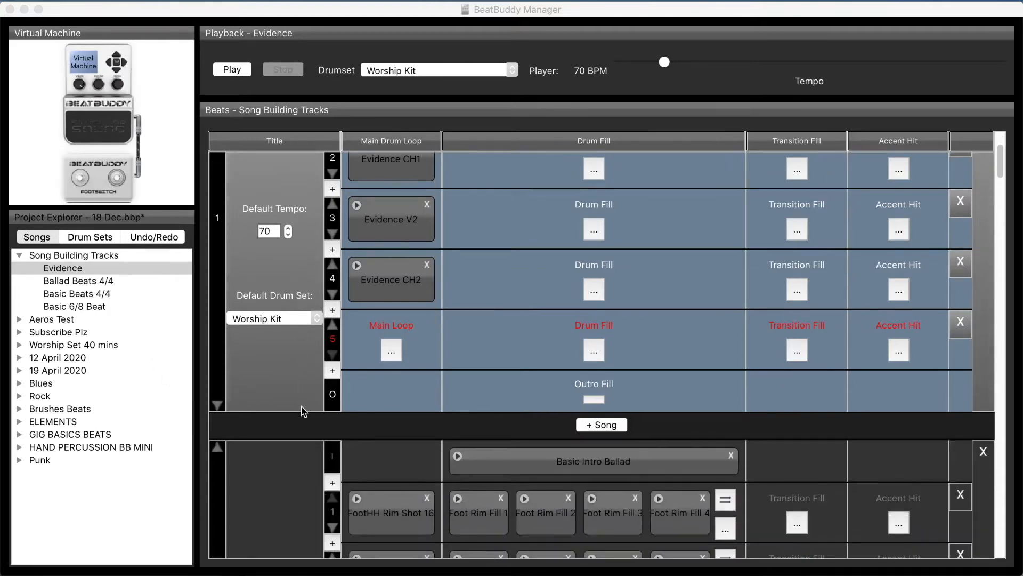
scroll(279, 441, down, 10)
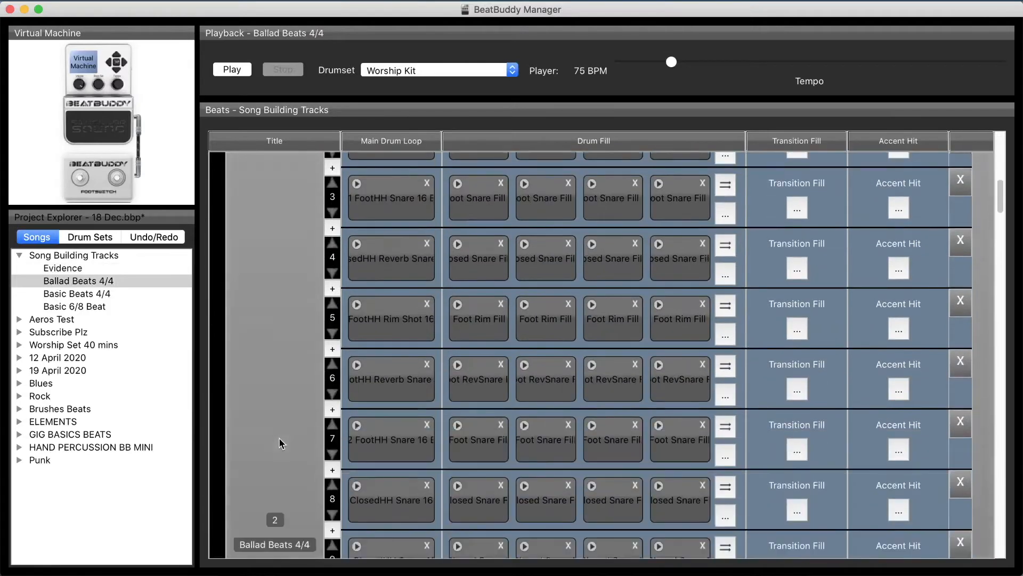
scroll(283, 437, down, 10)
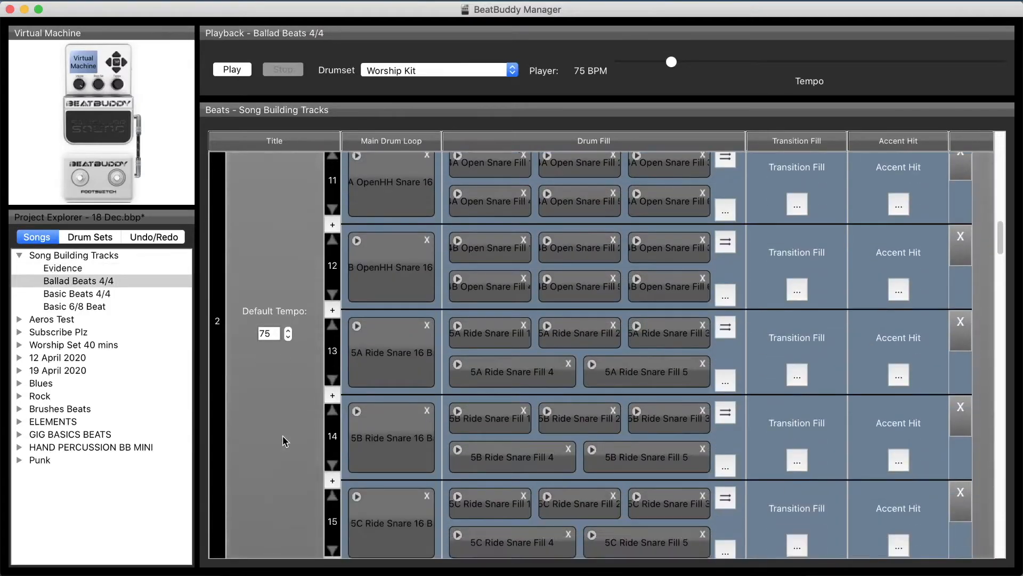
scroll(284, 440, down, 3)
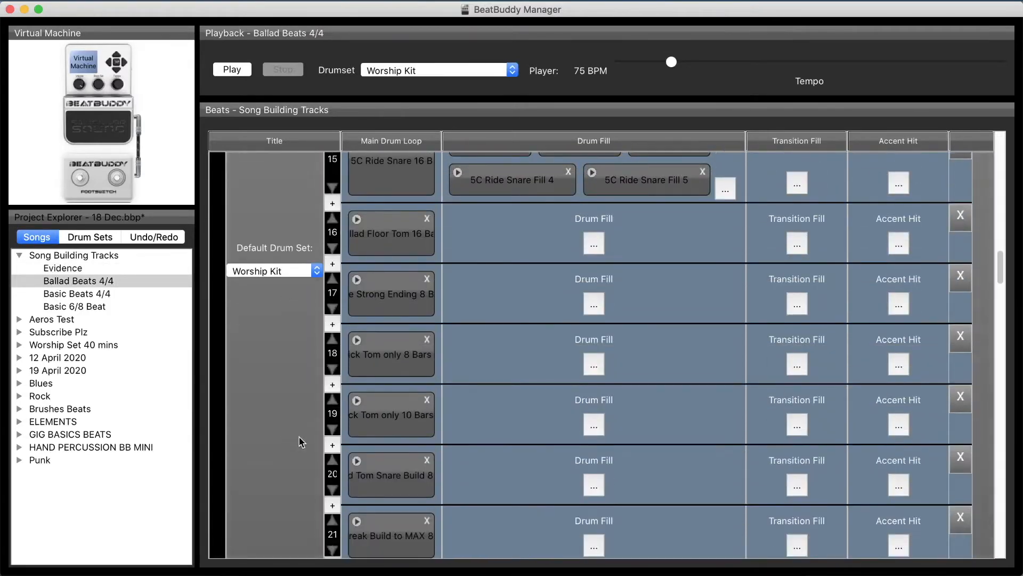
click(358, 283)
click(291, 69)
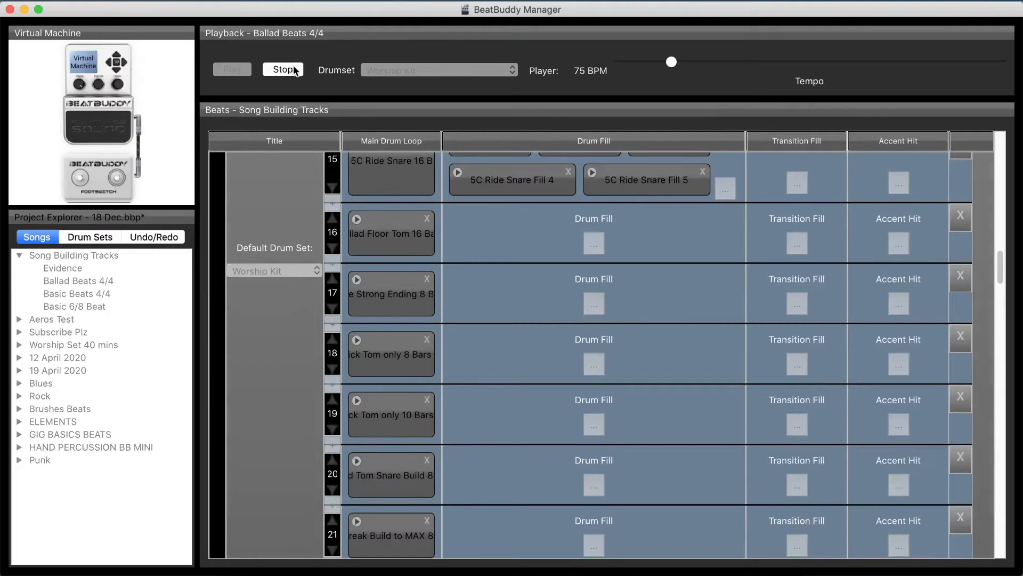
click(357, 340)
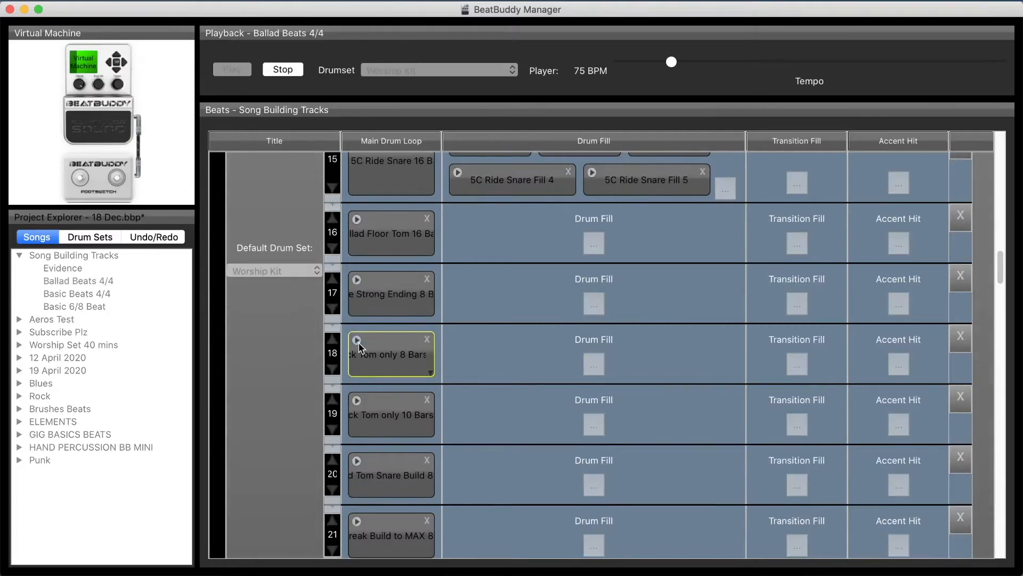
click(297, 70)
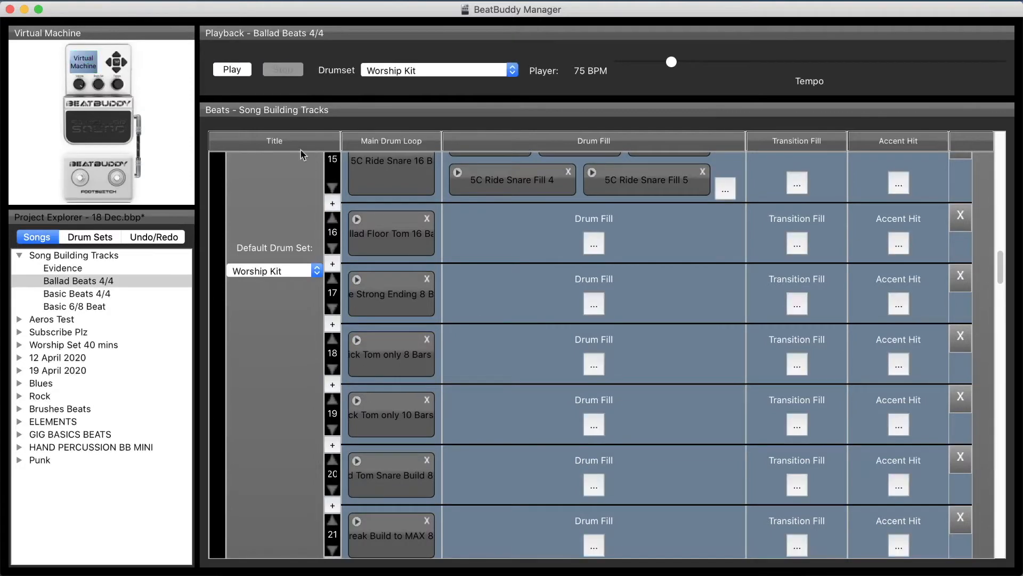
click(357, 400)
click(298, 71)
click(355, 461)
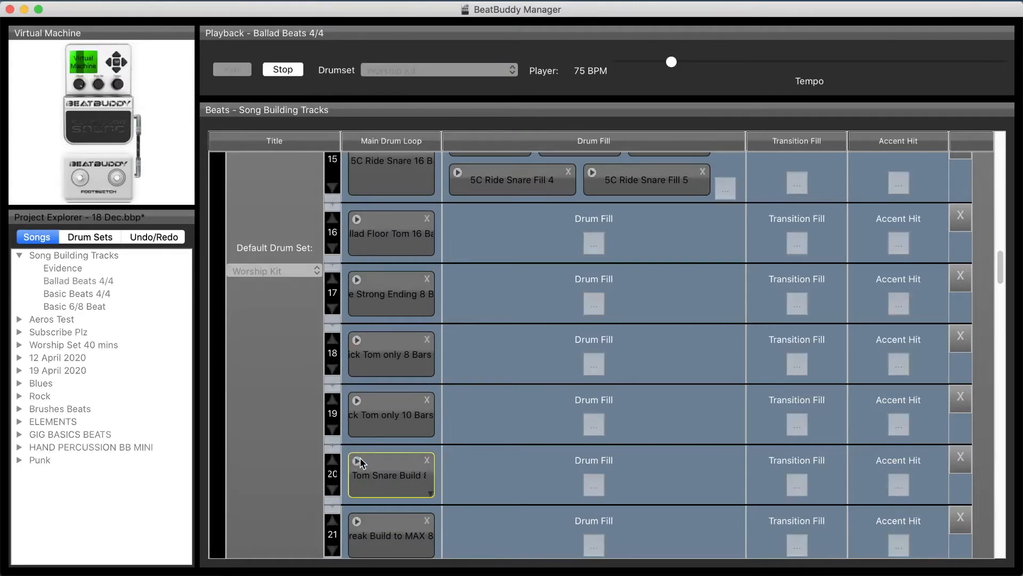
scroll(456, 472, down, 2)
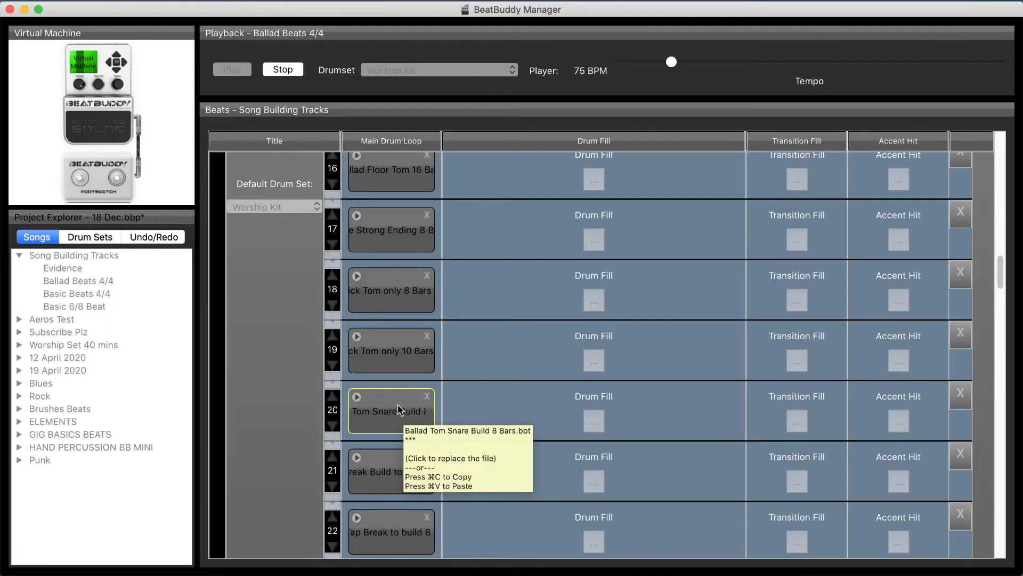
click(282, 69)
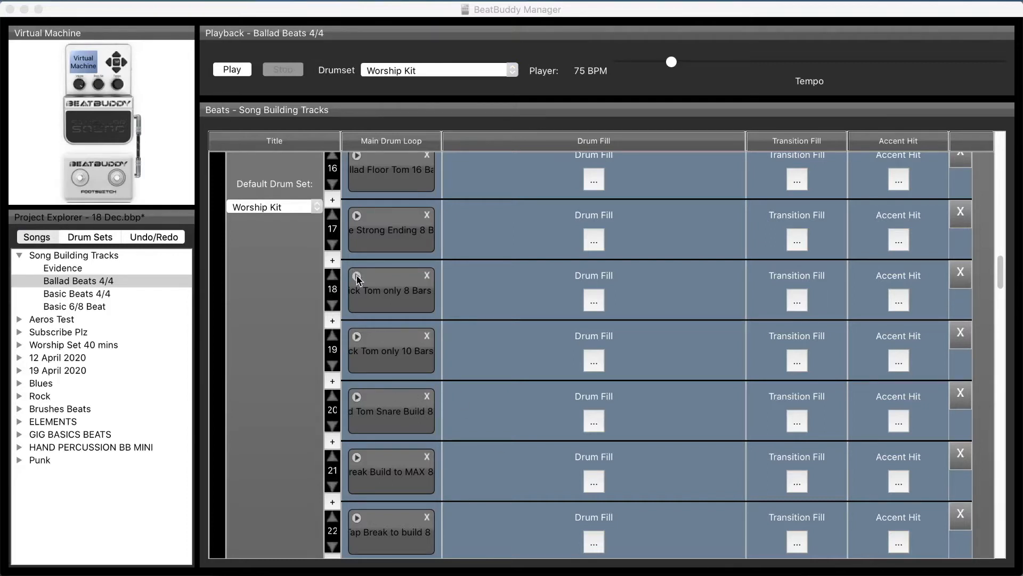
click(356, 396)
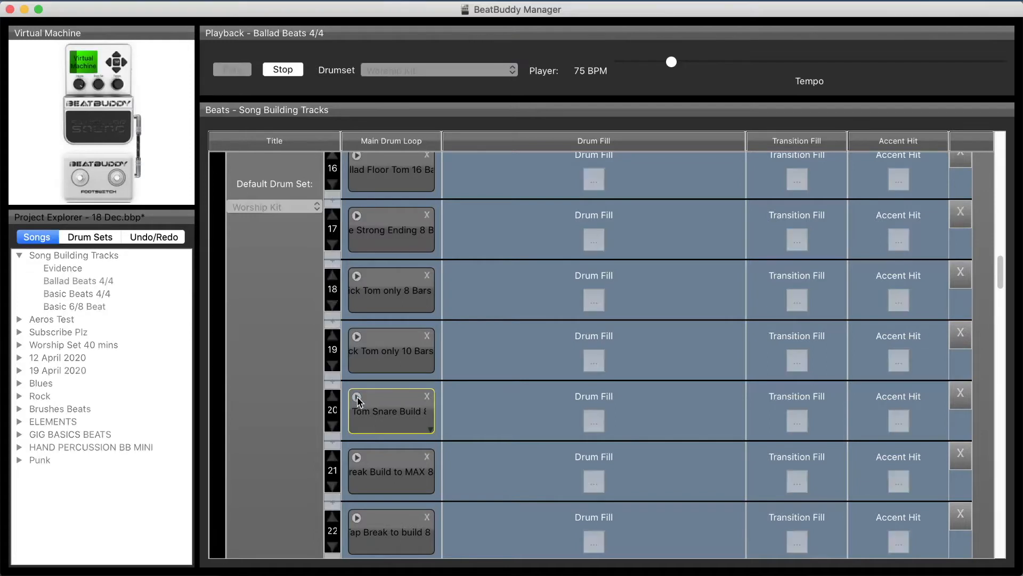
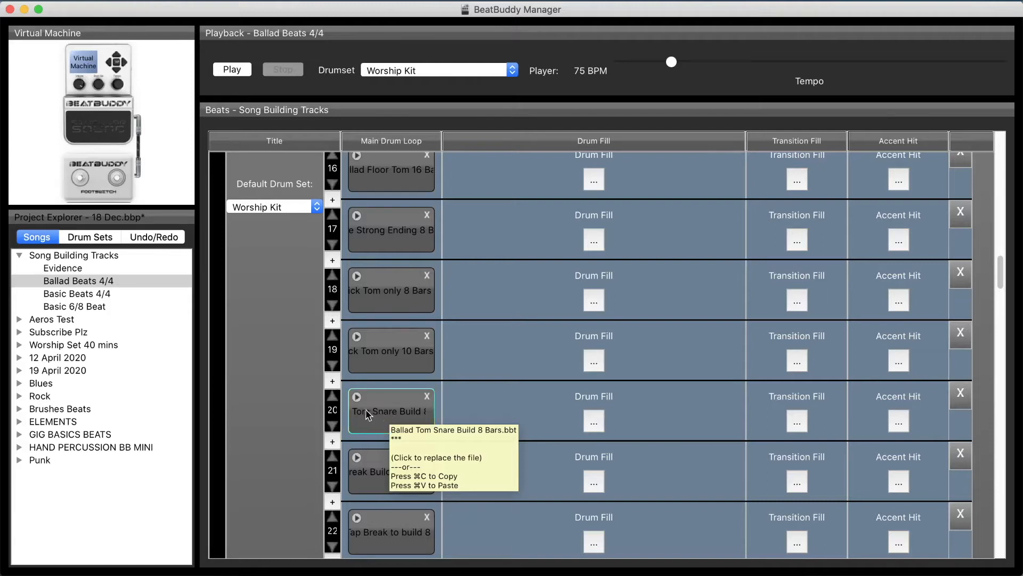
Copy the Ballad Tom Snare Build 8 Bars loop from part 20 into the part 5 main loop of Evidence.
scroll(367, 409, up, 6)
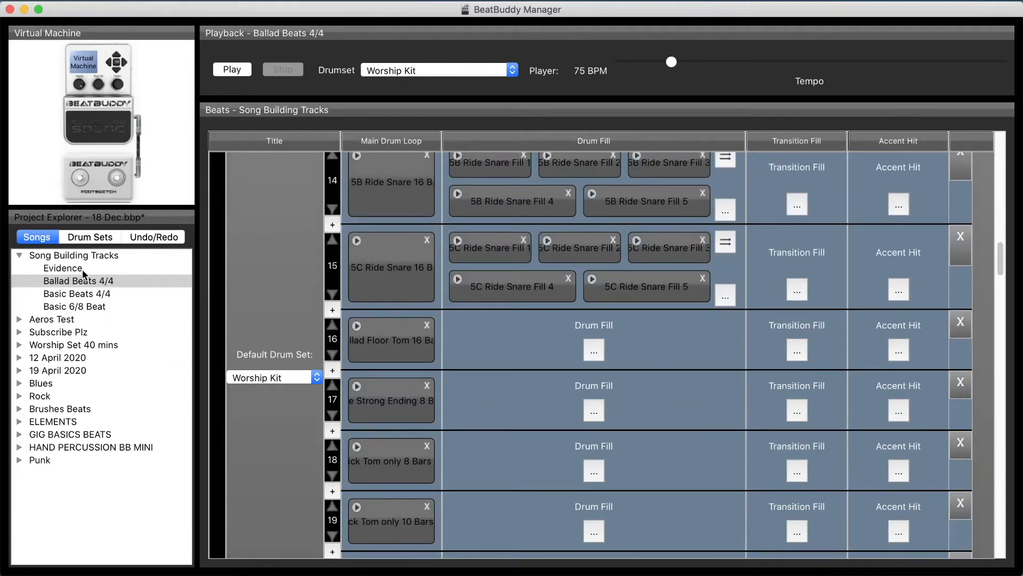
click(82, 268)
drag(384, 478, 384, 477)
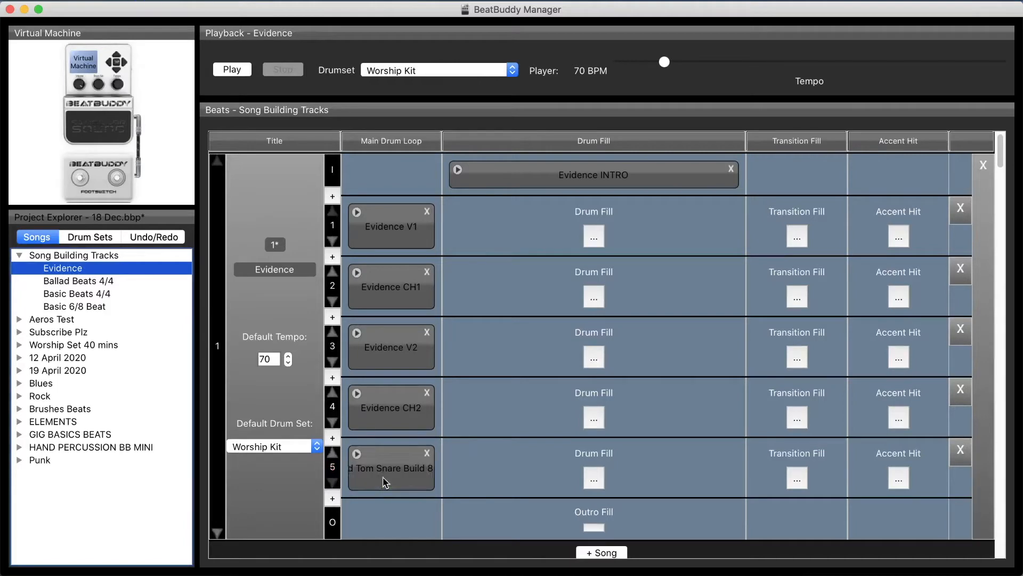
Export the part 5 main loop as Evidence B.mid in midi_sources and load that file back into the part 5 main loop.
right_click(405, 468)
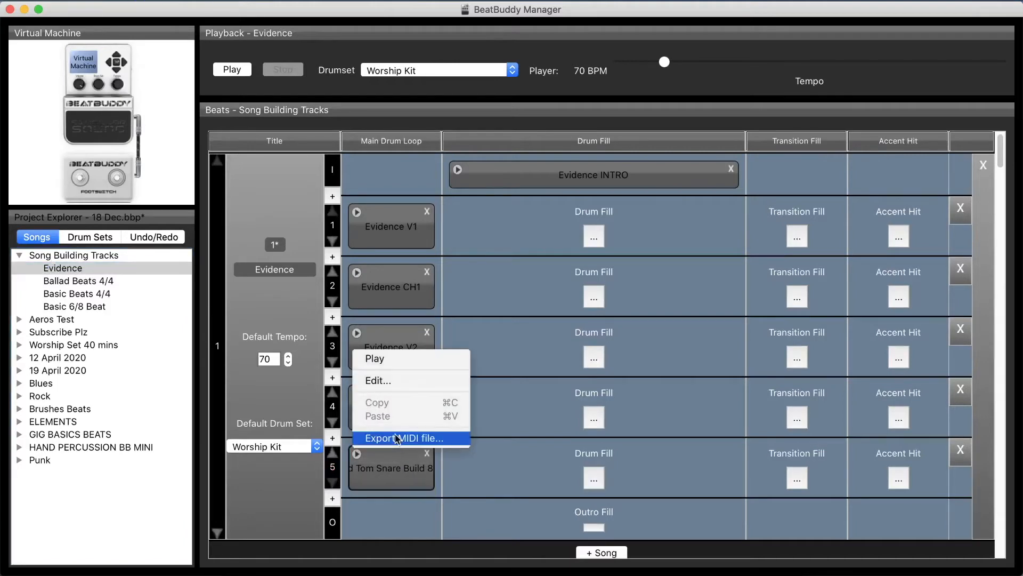
click(397, 438)
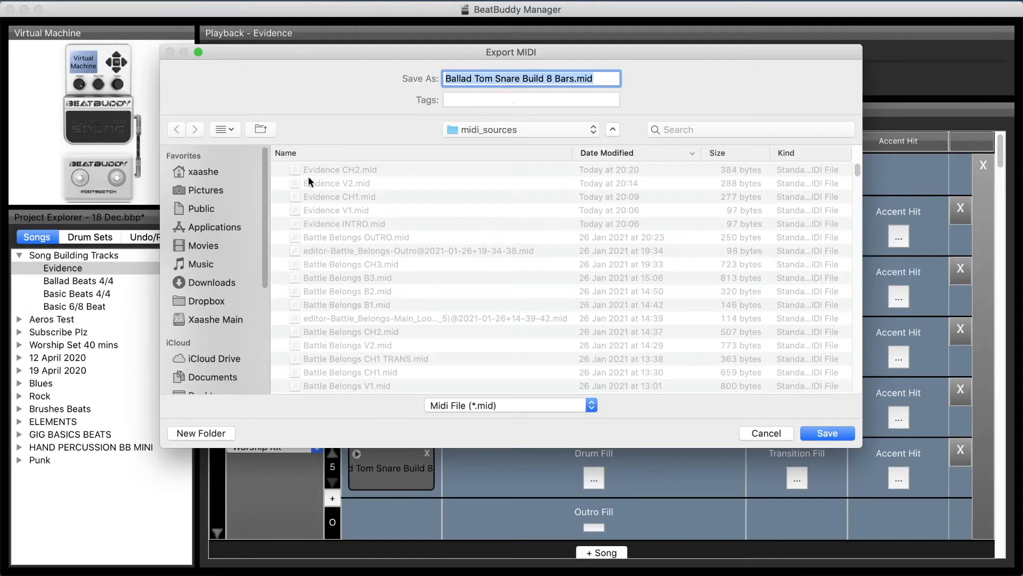
click(339, 170)
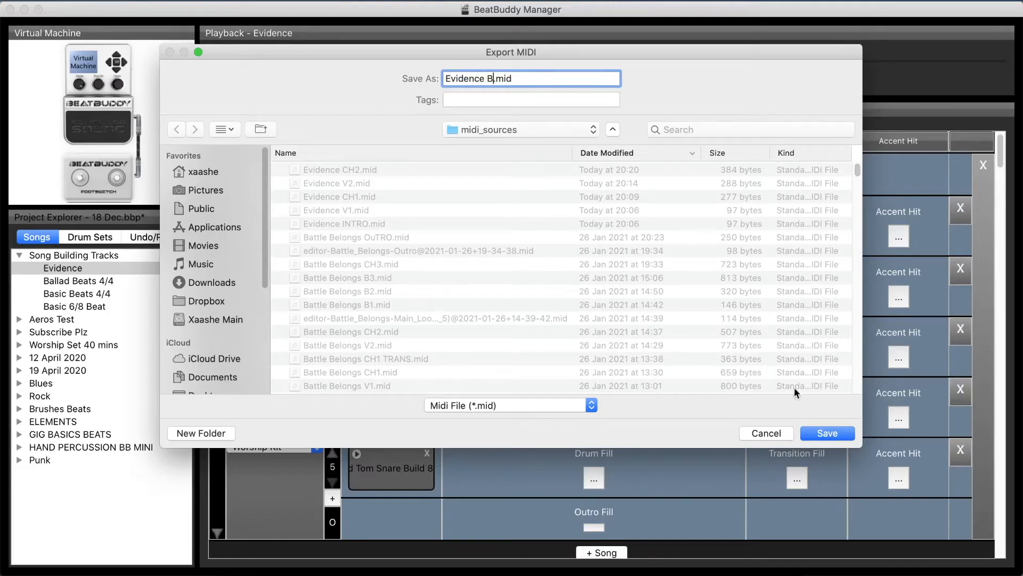
click(828, 434)
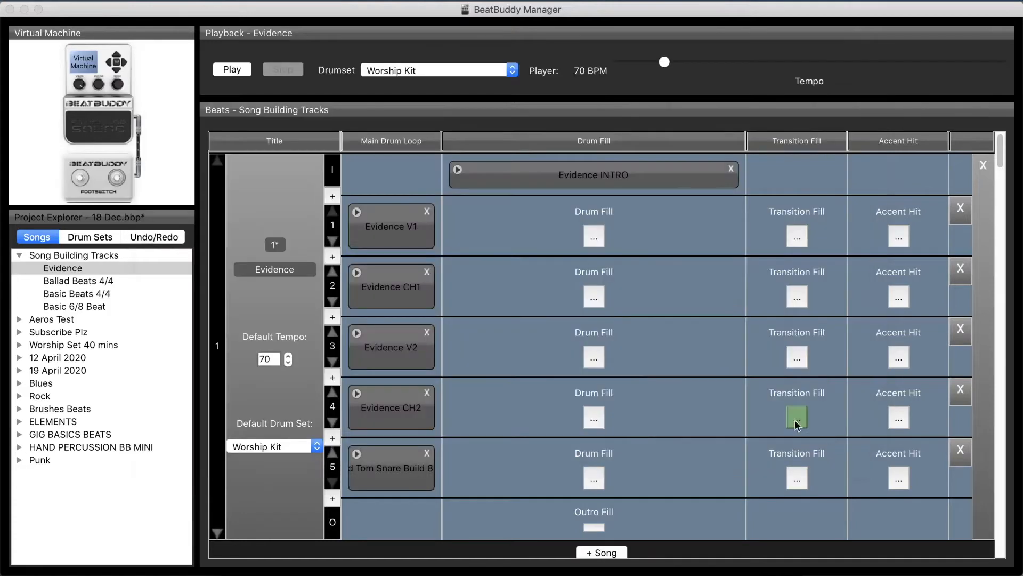
double_click(394, 469)
click(360, 111)
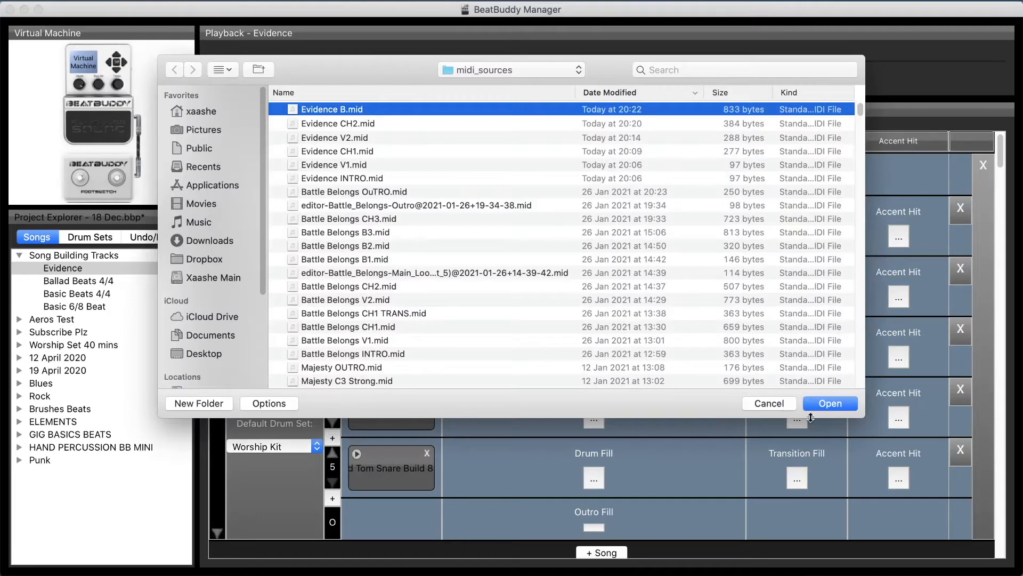
click(831, 404)
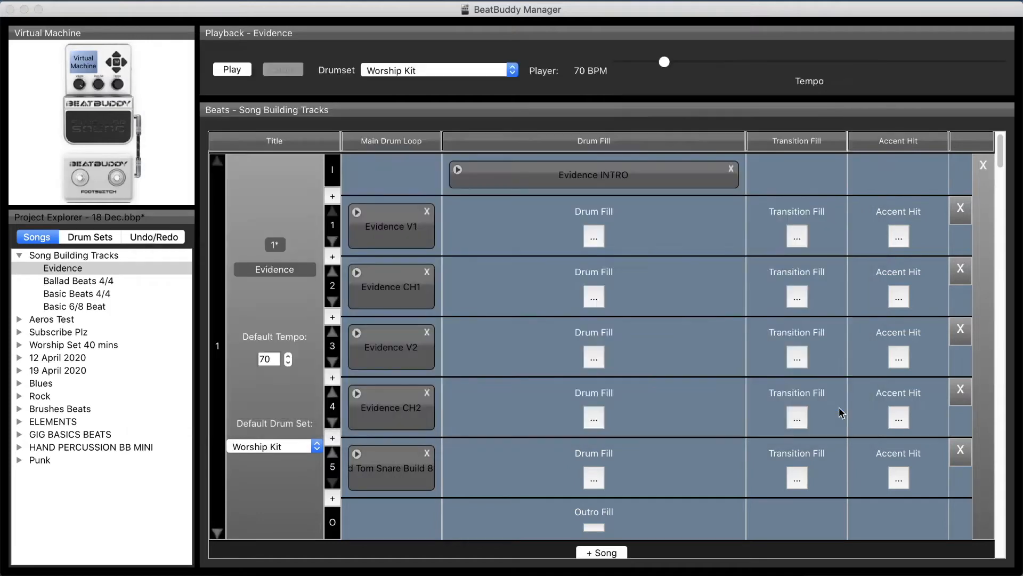
Open the part 5 loop for editing, set bar 1's opening Snare hit to 25 and Crash Cymbal 1 to 65, and play its start.
click(392, 473)
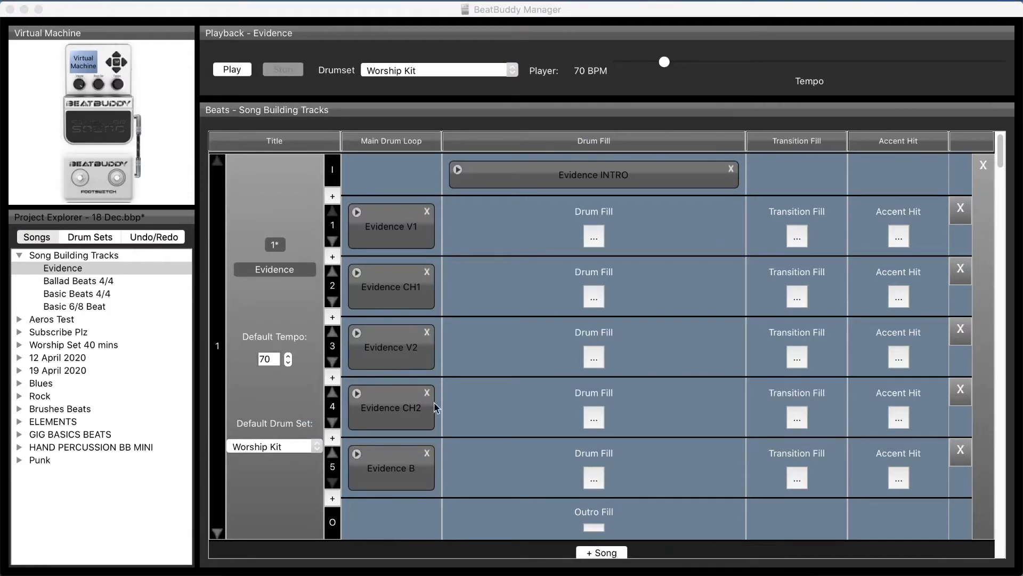
right_click(391, 470)
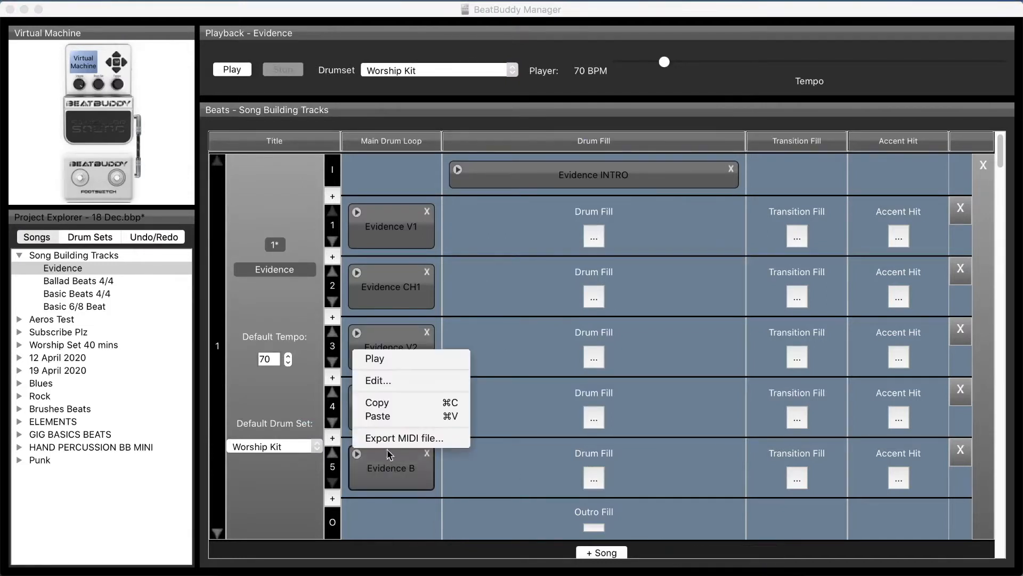
click(382, 381)
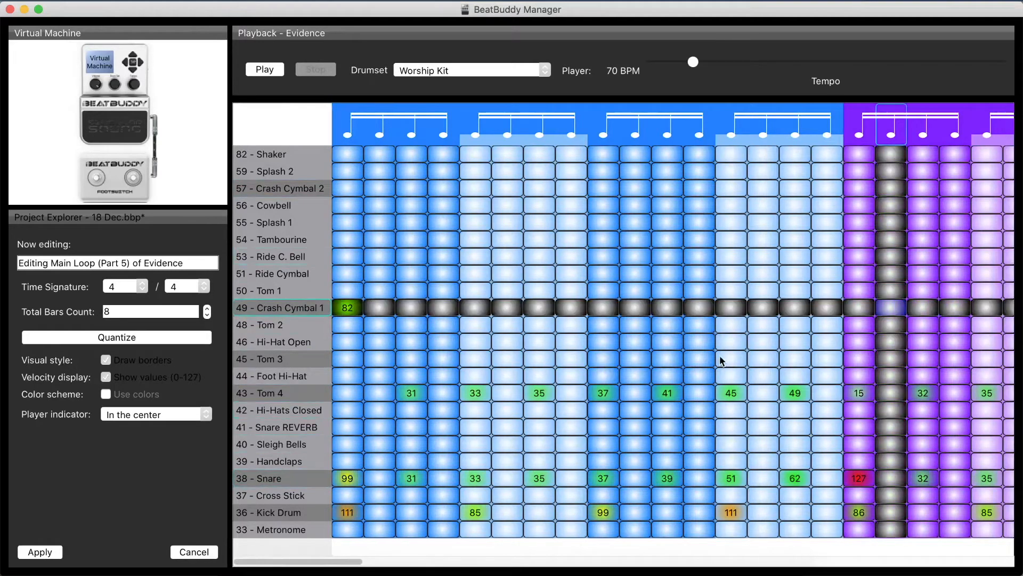
click(348, 478)
key(Return)
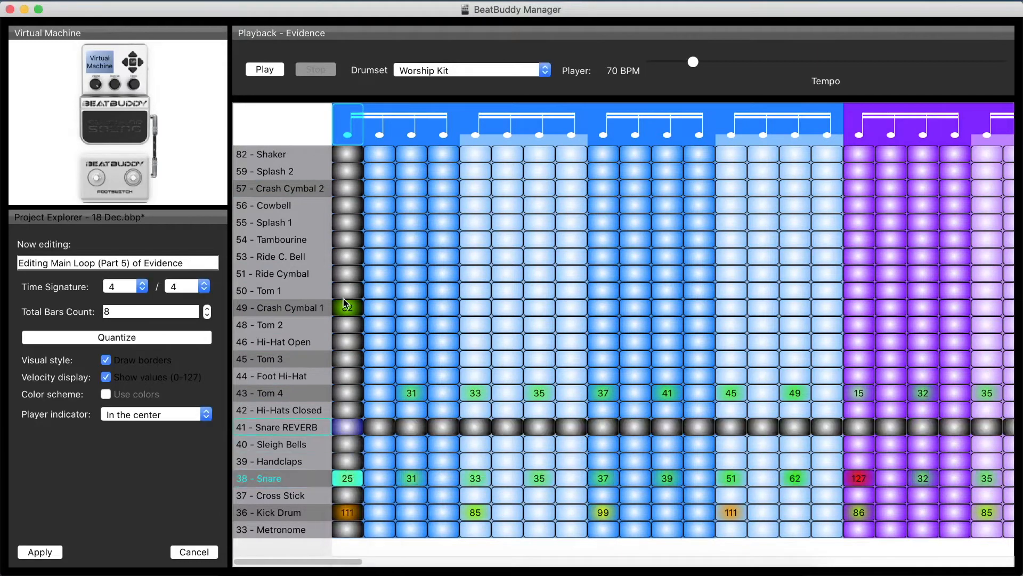
click(347, 308)
text(6)
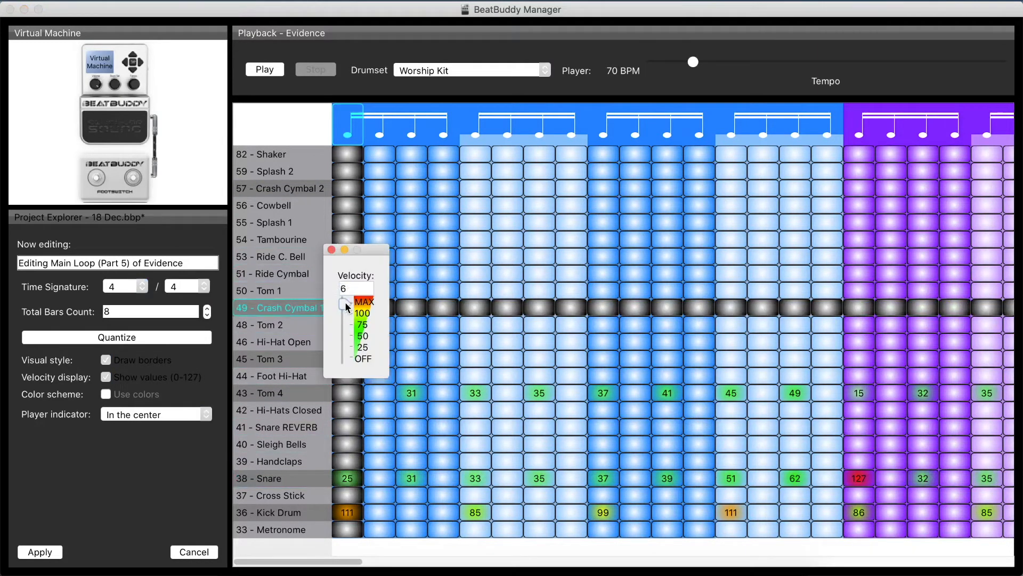
text(5)
key(Return)
click(276, 73)
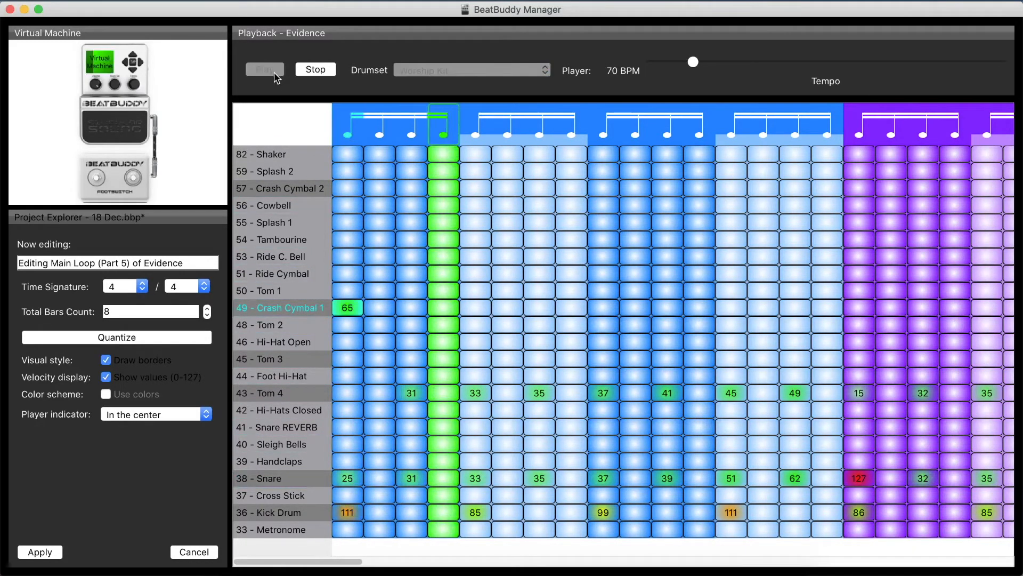
click(313, 73)
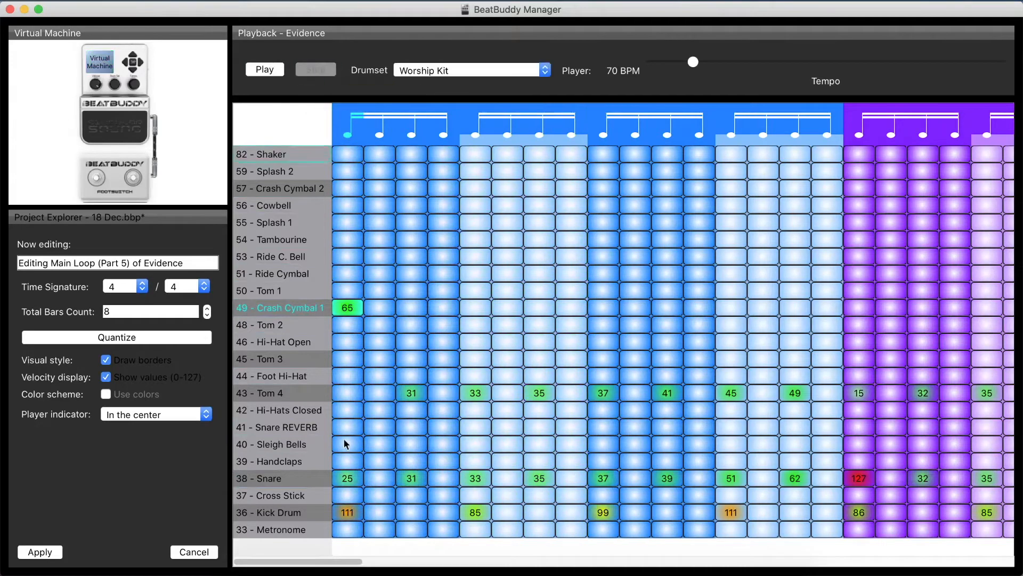
Set bar 1's opening Snare hit to 65 and play the loop into bar 2.
click(347, 480)
key(Return)
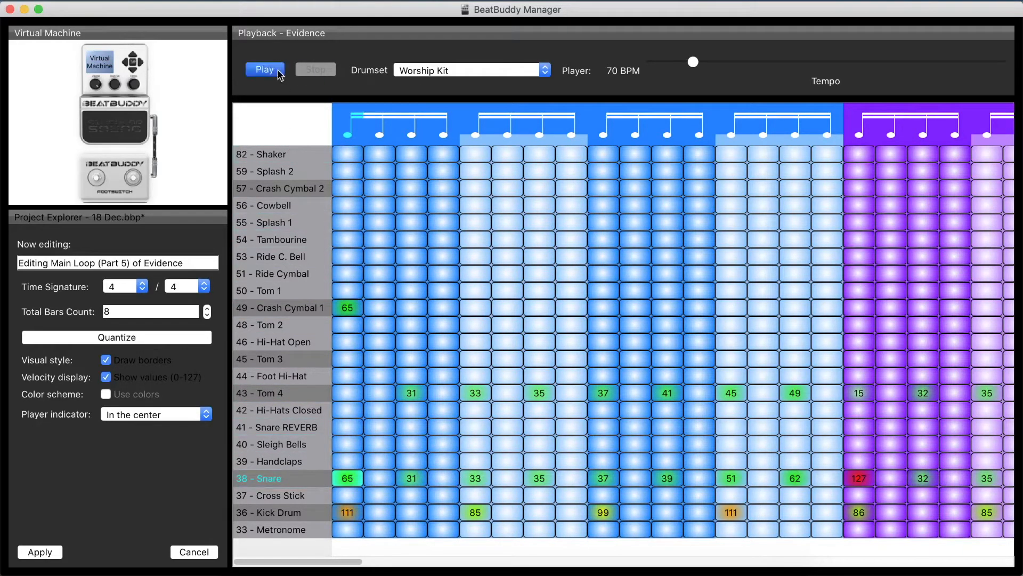
click(278, 72)
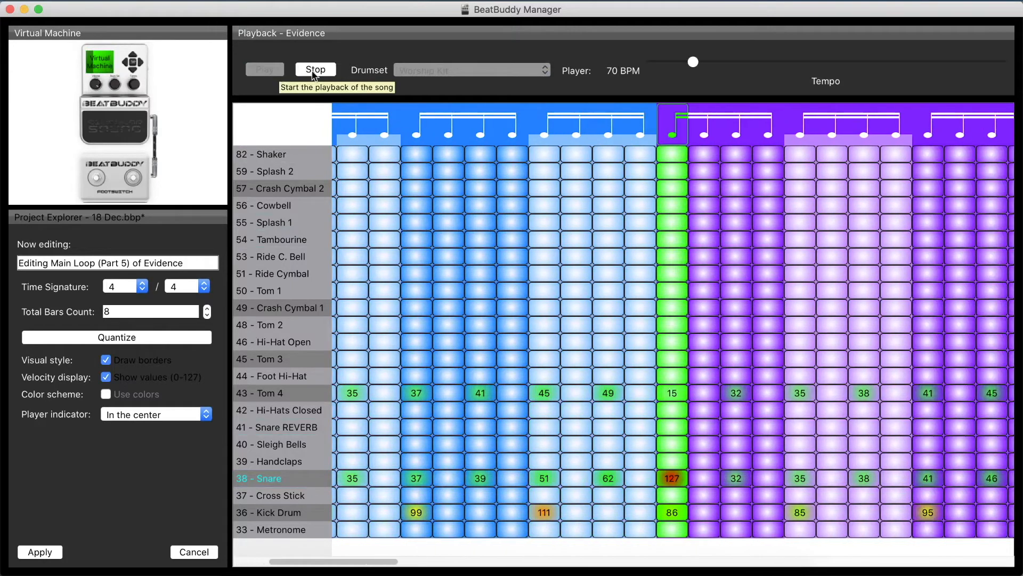
click(313, 71)
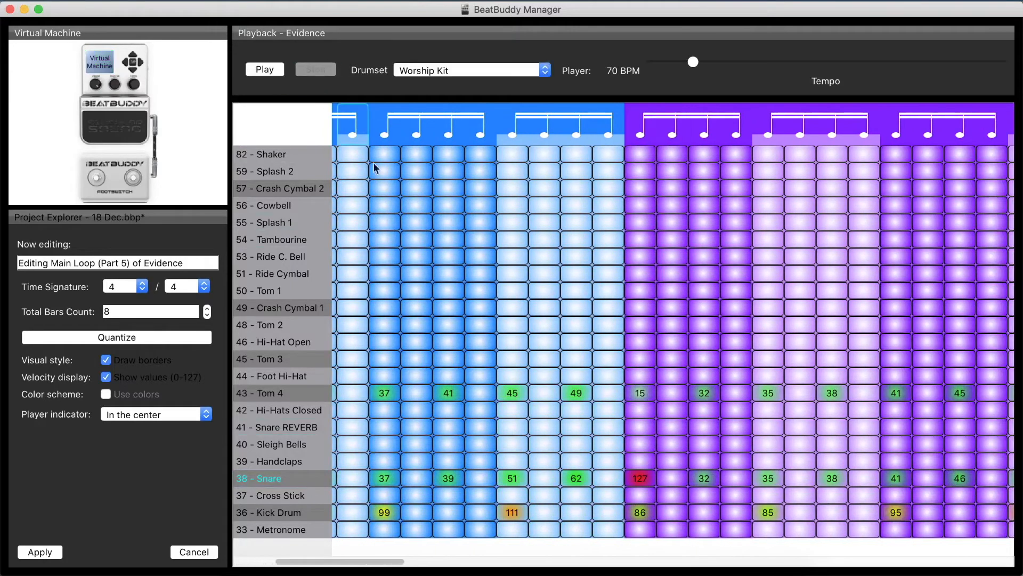
Adjust the velocity of bar 2's opening Snare hit and set bar 4's opening Snare hit to 45.
click(643, 481)
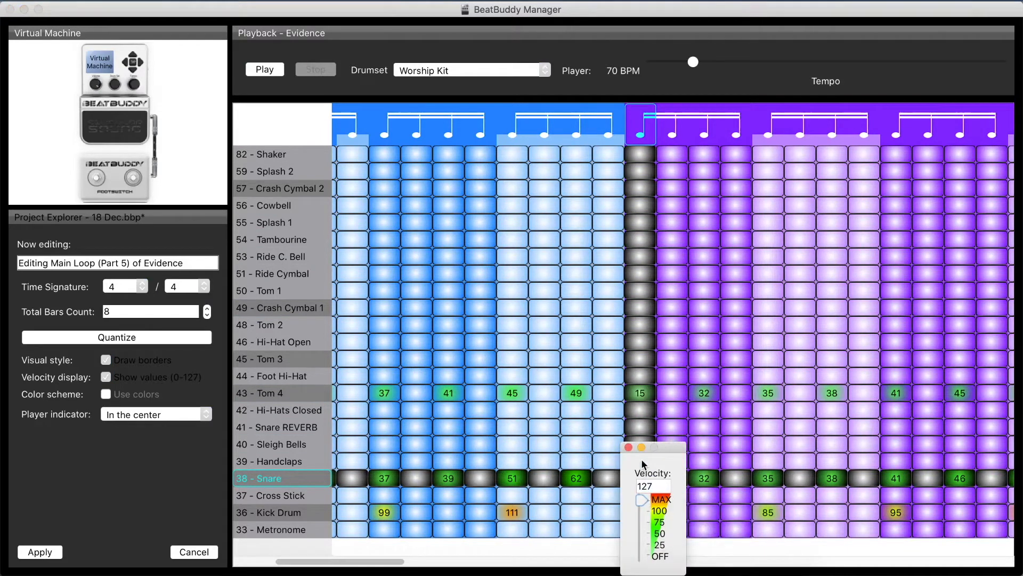
key(Escape)
click(644, 482)
key(Escape)
drag(392, 561, 596, 566)
click(545, 479)
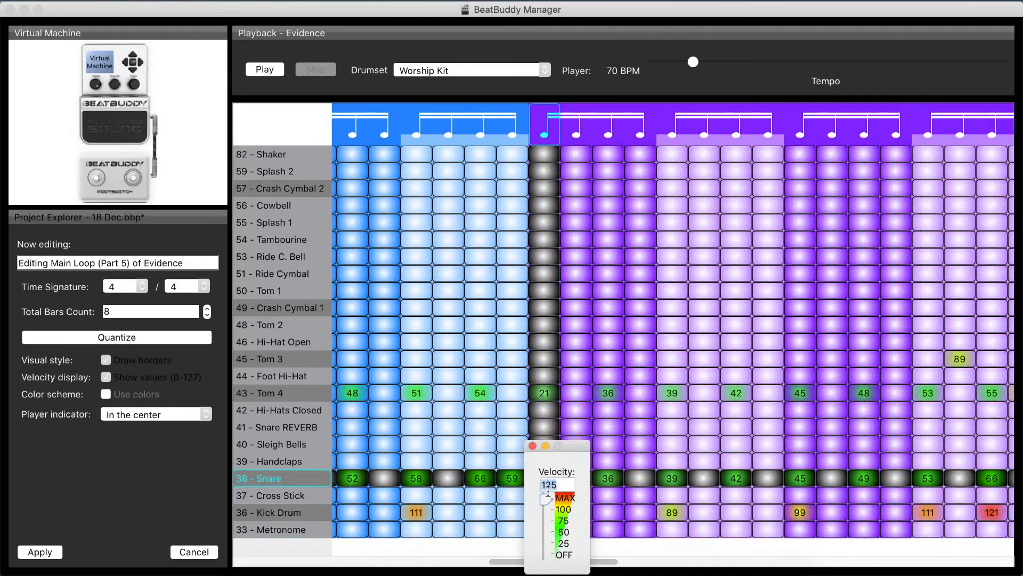
key(Return)
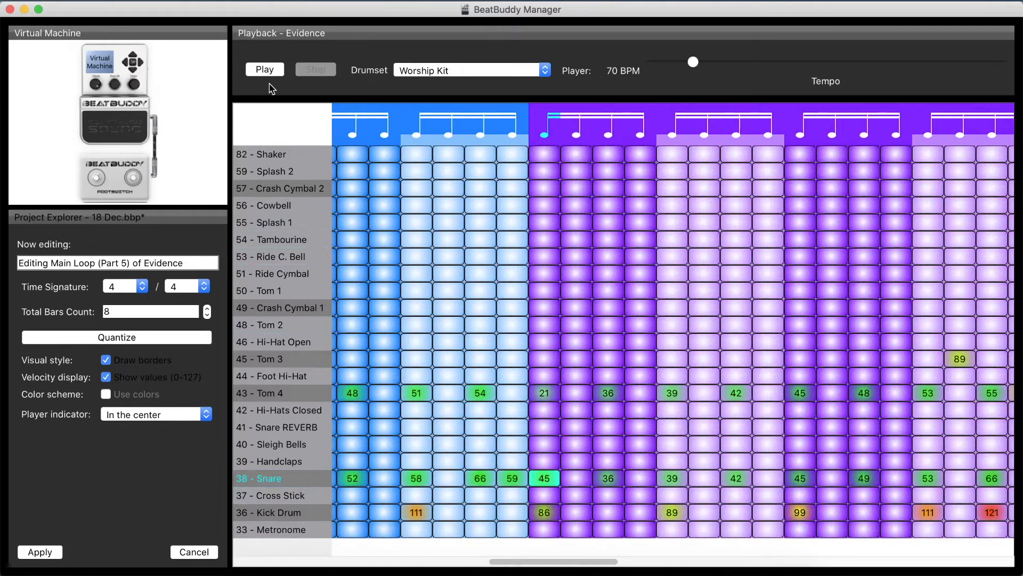
Play the loop up to bar 4 and set the Snare hit on bar 3's last sixteenth to 0.
click(279, 68)
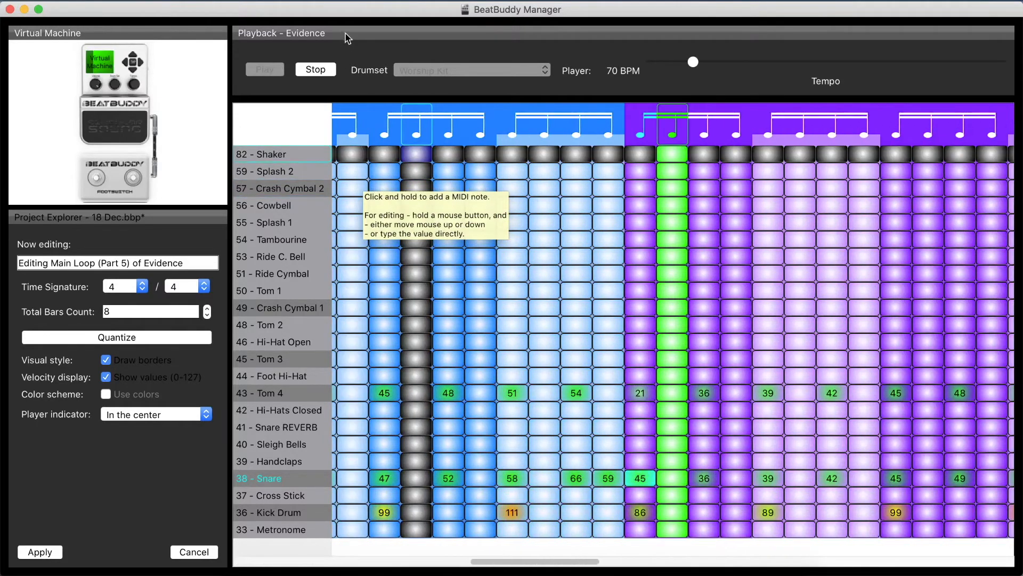
click(320, 69)
click(512, 478)
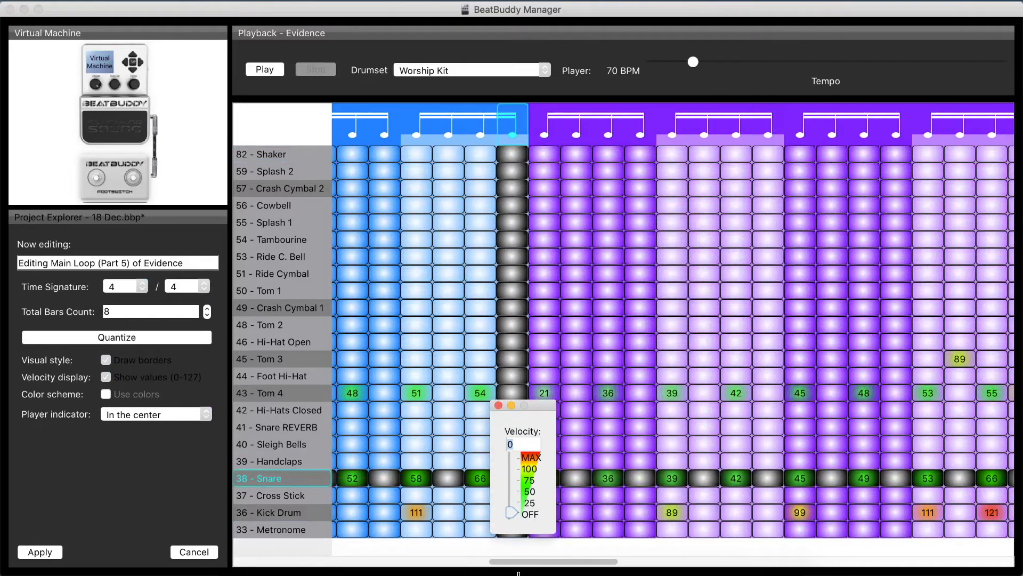
Add Tom 4 and Snare ghost notes to bar 5's second beat, at 11 on the second sixteenth and 12 on the fourth.
drag(564, 562, 700, 564)
drag(598, 397, 593, 388)
click(533, 397)
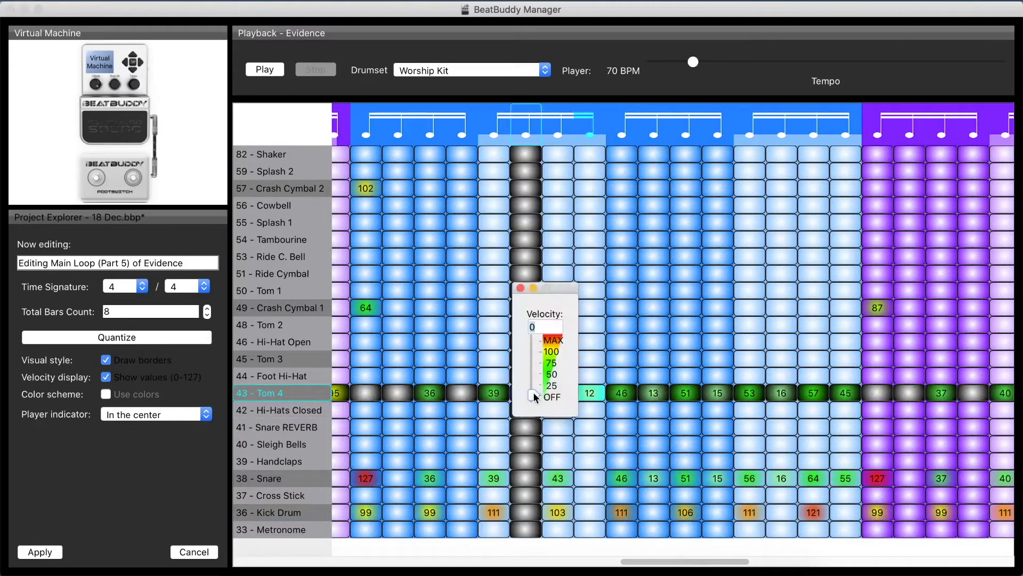
click(592, 479)
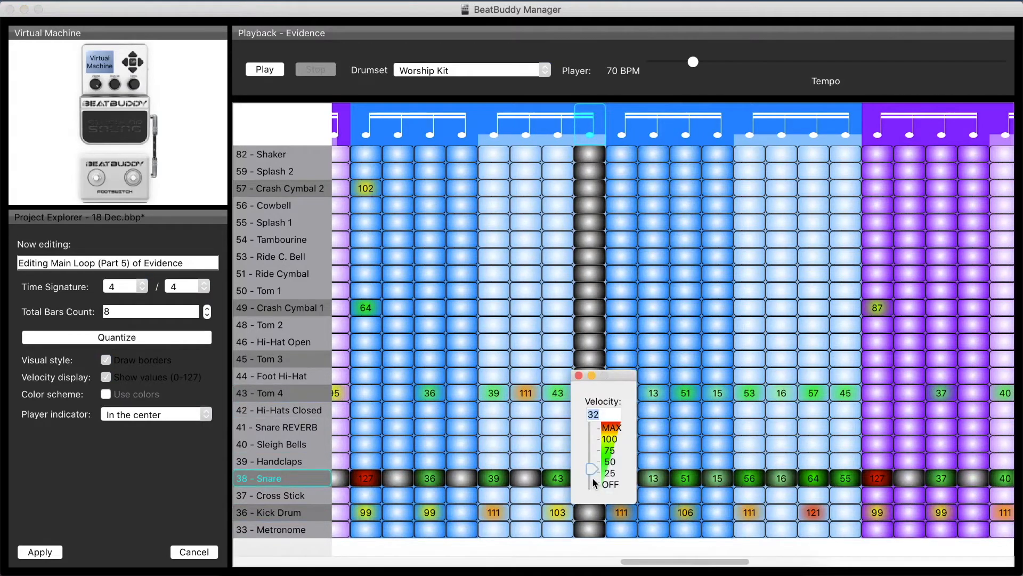
drag(593, 481, 593, 484)
click(535, 476)
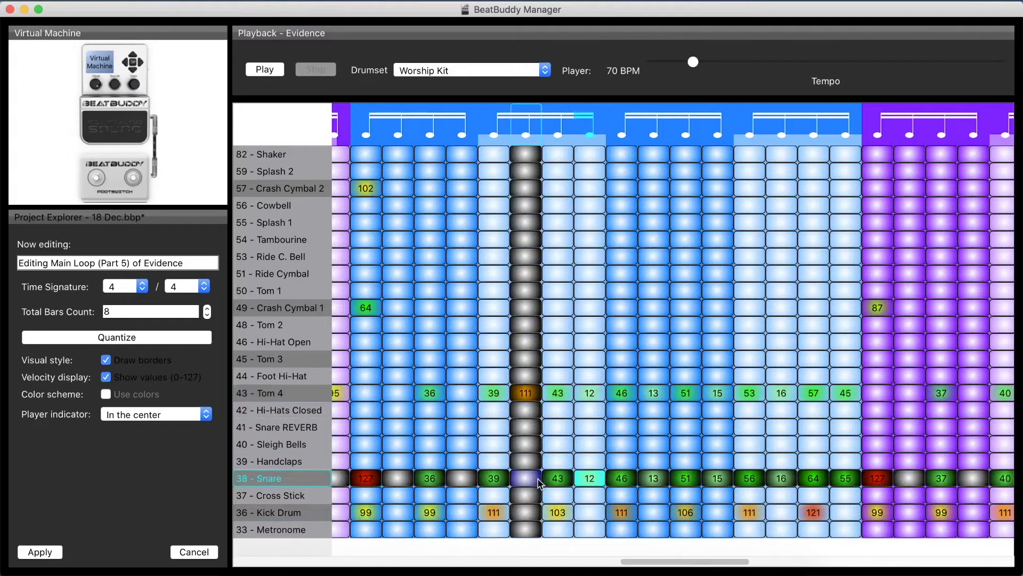
click(529, 400)
text(11)
key(Return)
Add ghost notes on the fourth sixteenth of bar 5's first beat, with Tom 4 at 10 and Snare at 9.
click(465, 391)
text(10)
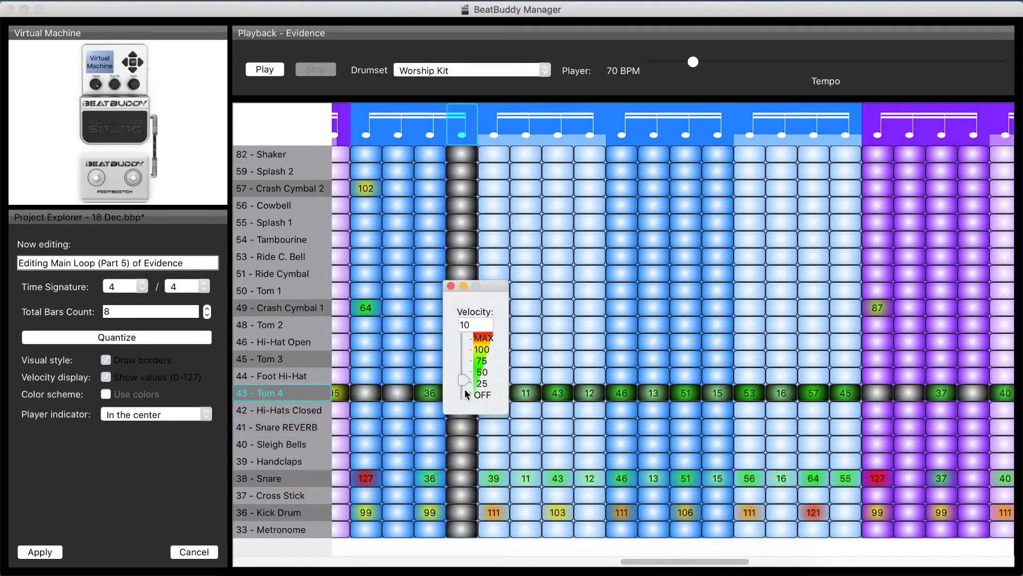
mouse_move(465, 389)
mouse_down()
mouse_move(465, 380)
mouse_move(463, 407)
mouse_up()
drag(460, 479, 463, 473)
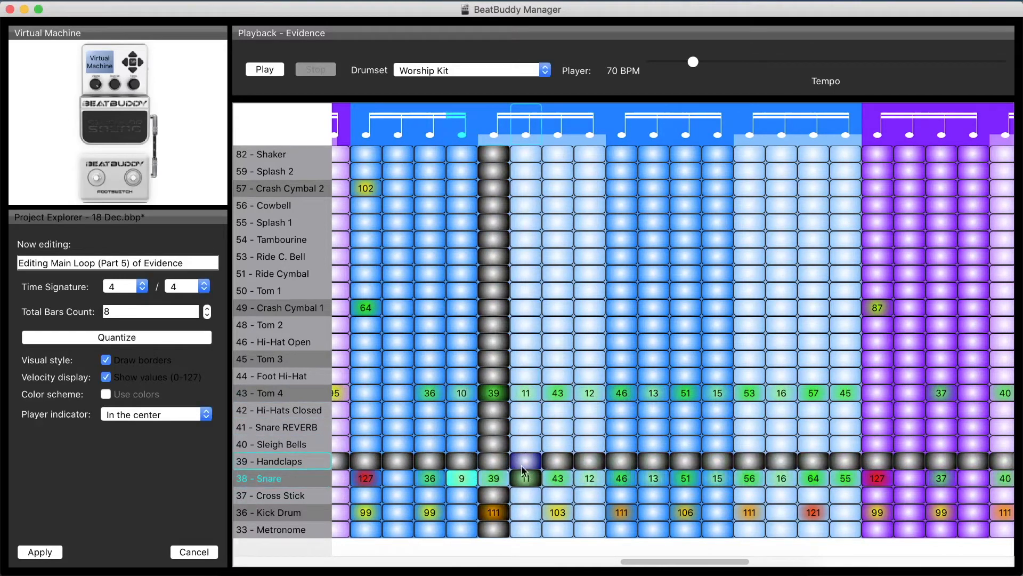
Adjust the Crash Cymbal 1, Tom 4 and Snare velocities on the opening sixteenth of bar 6.
drag(677, 561, 722, 561)
drag(635, 308, 641, 433)
drag(639, 397, 637, 386)
drag(722, 559, 741, 561)
drag(543, 479, 546, 501)
In bar 7's first beat, replace the opening Crash Cymbal 2 with Crash Cymbal 1 at 55 and add Tom 4 at 23 and Snare at 17 on the fourth sixteenth.
drag(711, 565, 809, 563)
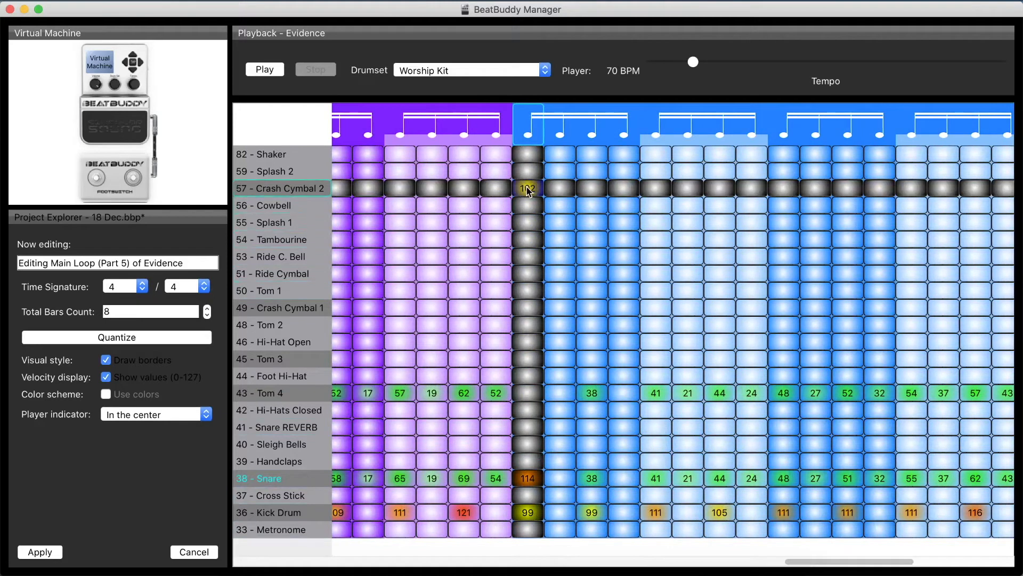
drag(527, 187, 530, 325)
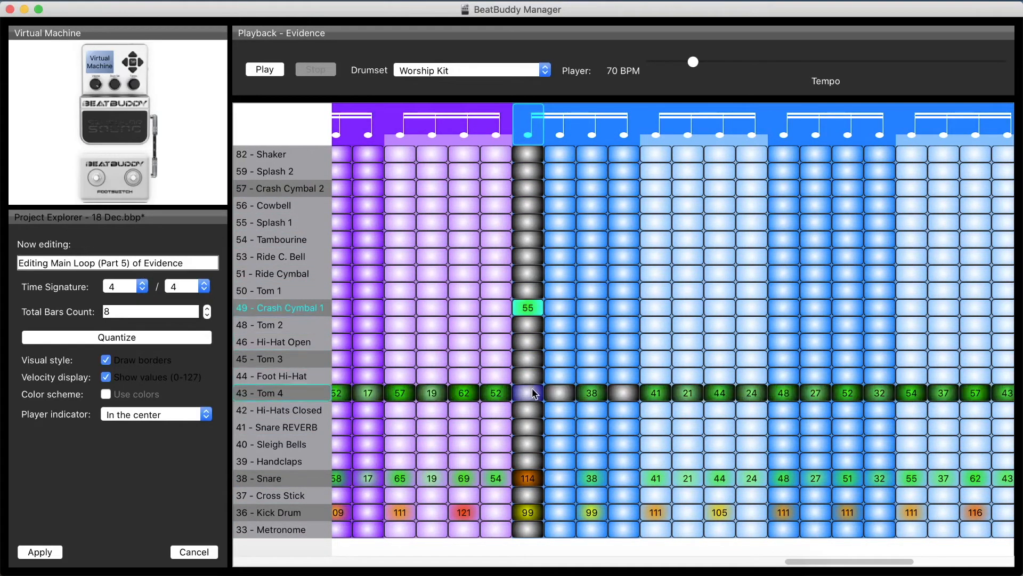
drag(624, 391, 571, 421)
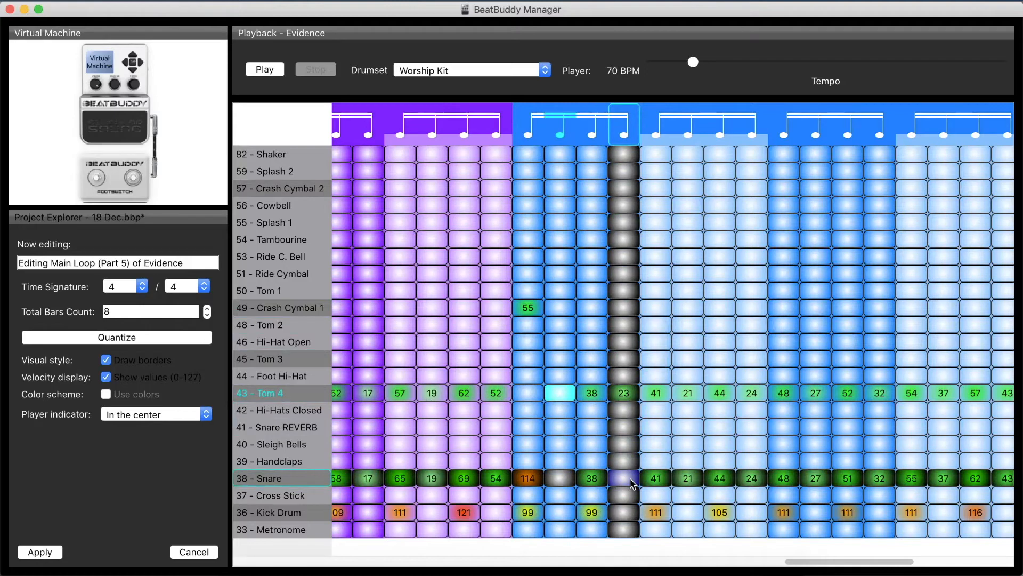
drag(631, 482, 631, 476)
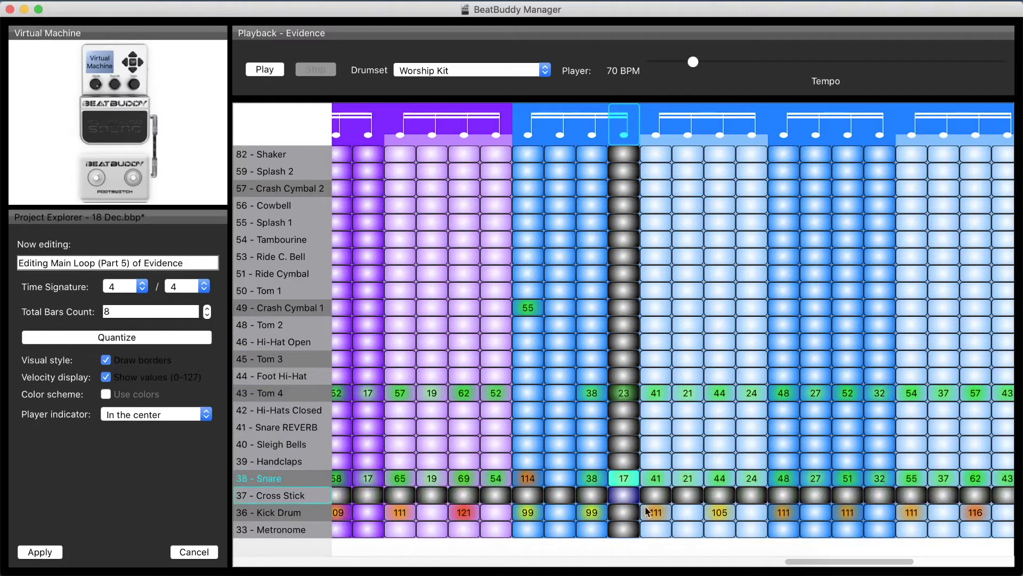
Extend the loop to 9 bars and add Kick Drum hits at 127 on the first, third and fourth sixteenths of bar 9's last beat.
drag(801, 562, 967, 561)
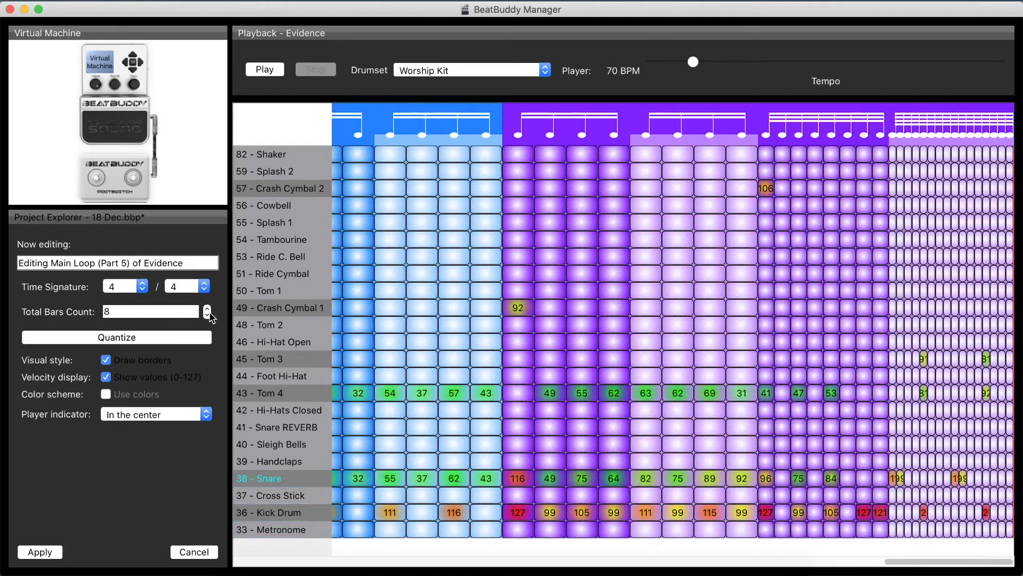
click(207, 308)
drag(315, 562, 947, 551)
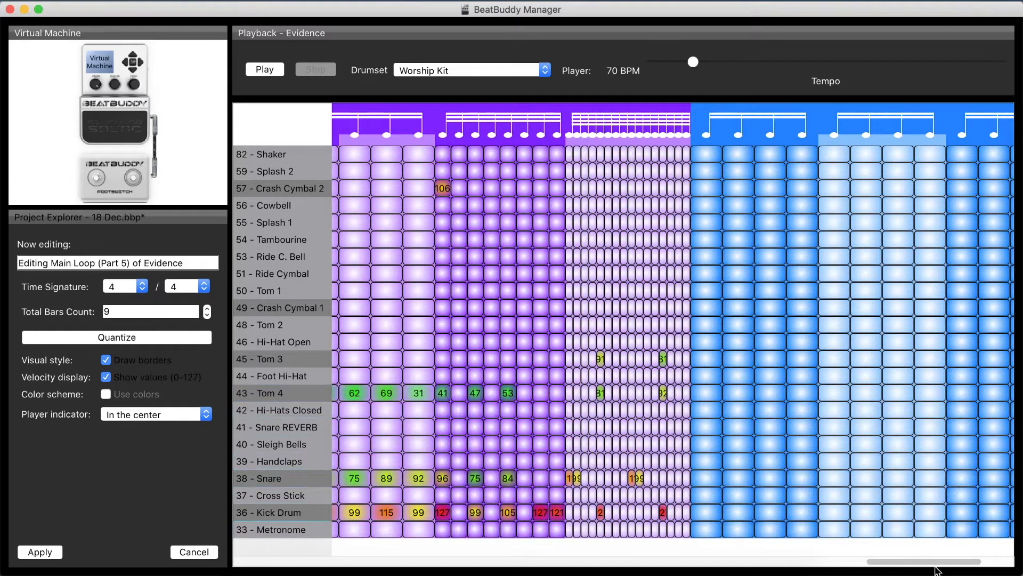
drag(939, 559, 985, 566)
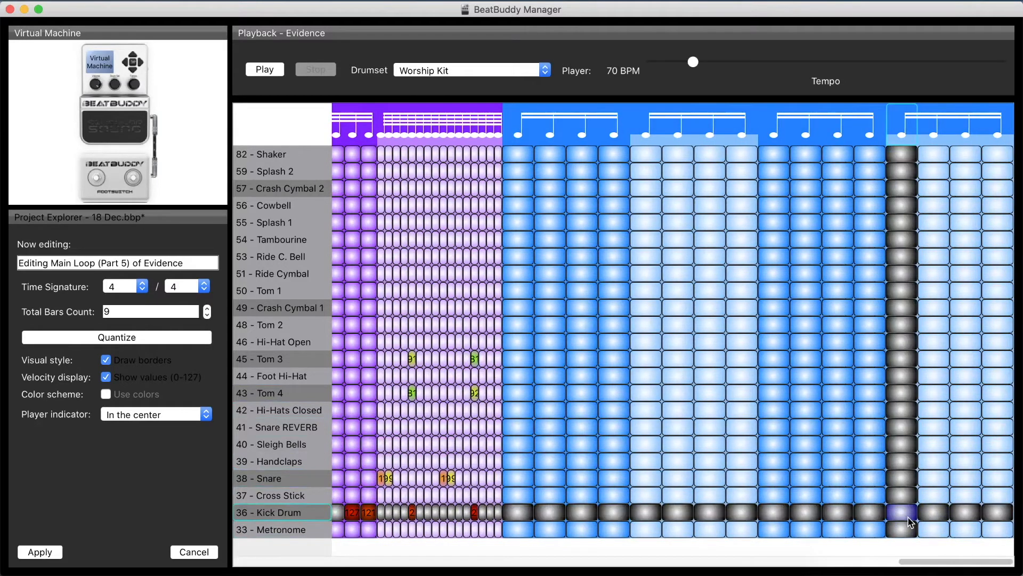
drag(966, 507, 967, 346)
drag(899, 507, 901, 342)
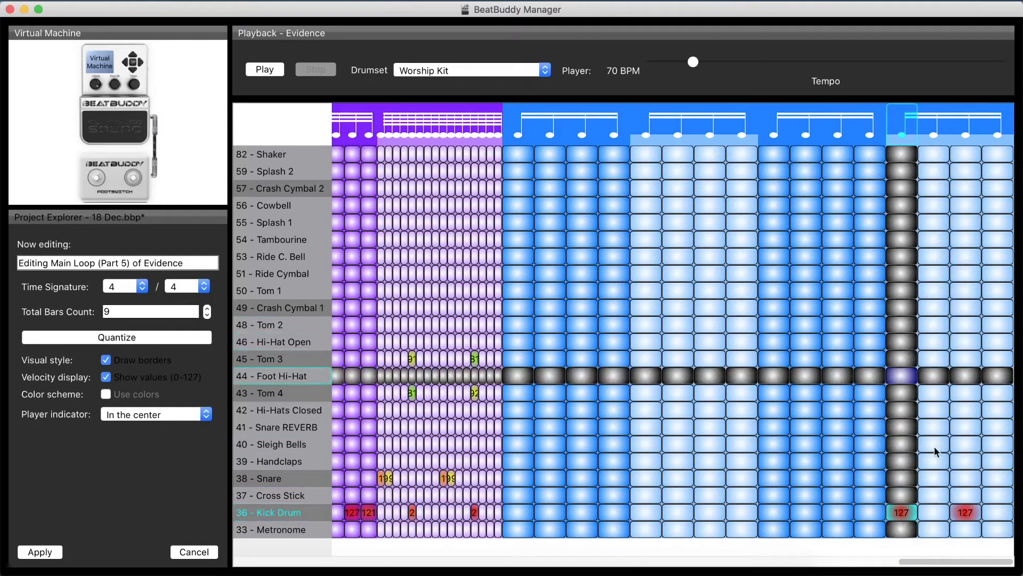
drag(997, 510, 972, 470)
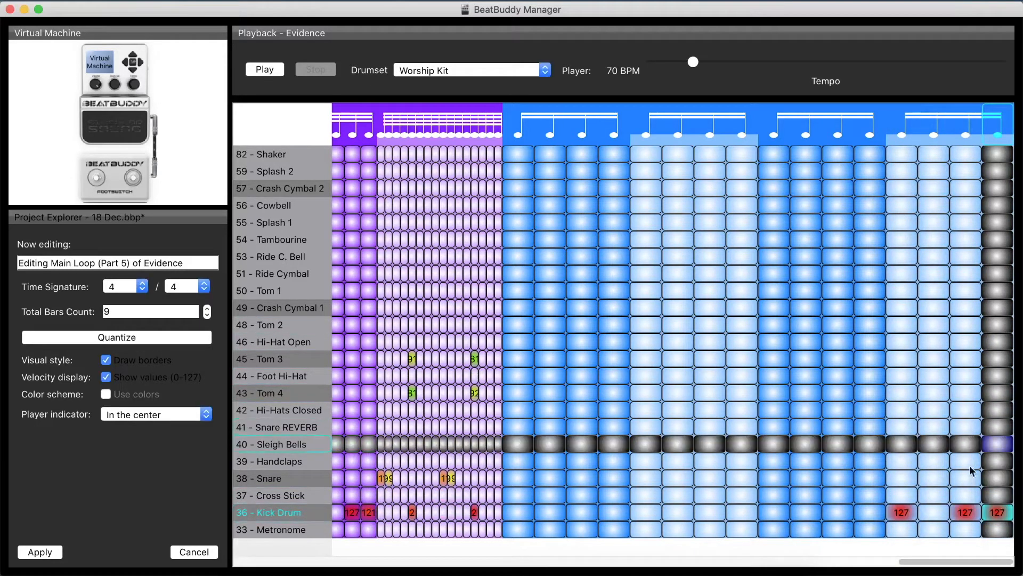
Delete the Kick Drum hits on the first and third sixteenths of bar 9's last beat and add one at 127 on the second.
click(934, 374)
drag(965, 514, 965, 574)
drag(901, 514, 902, 575)
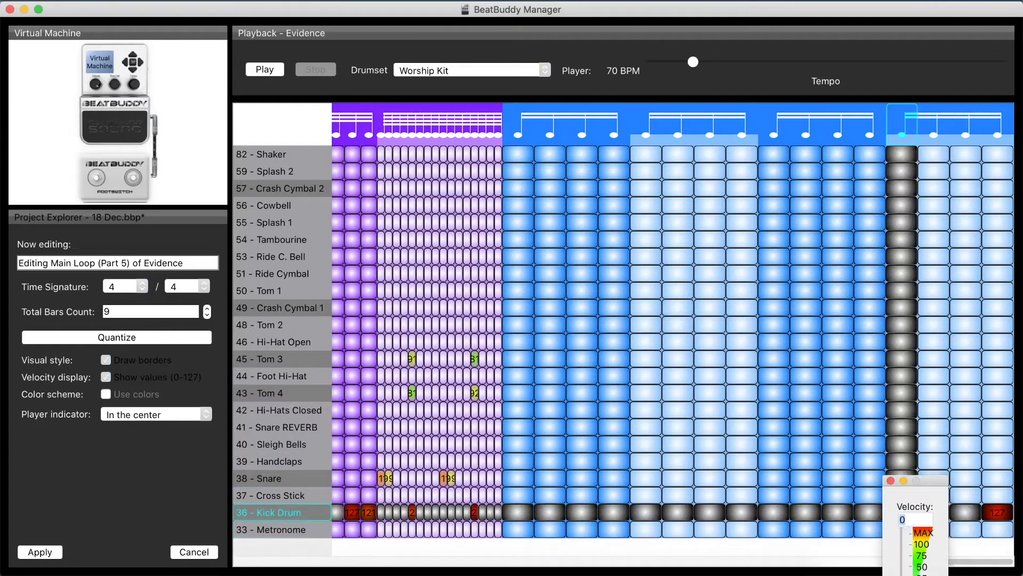
click(933, 512)
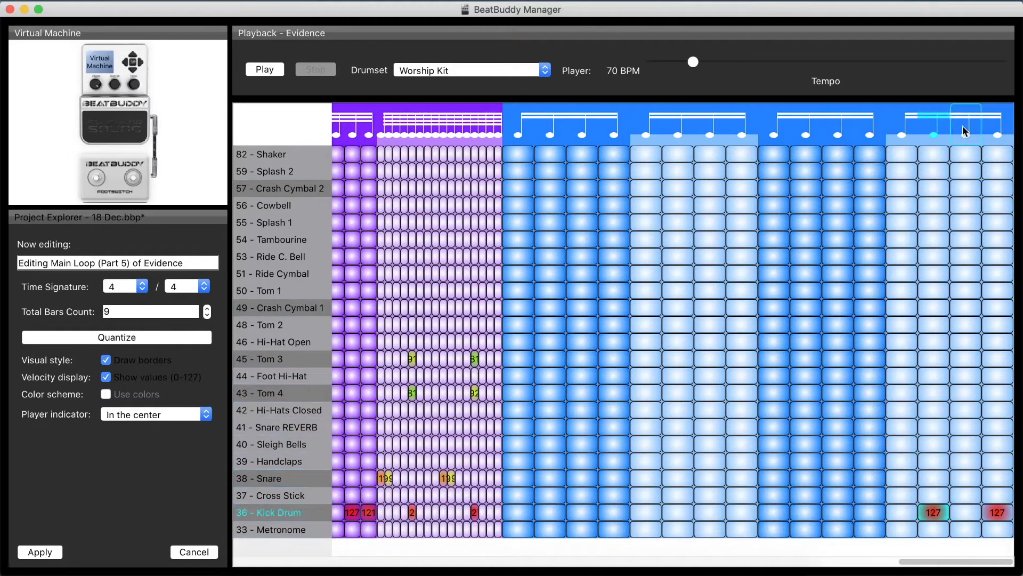
Split the first sixteenth of bar 9's last beat into 4 and add Cross Stick hits on its first two subdivisions, the second at 75.
right_click(902, 130)
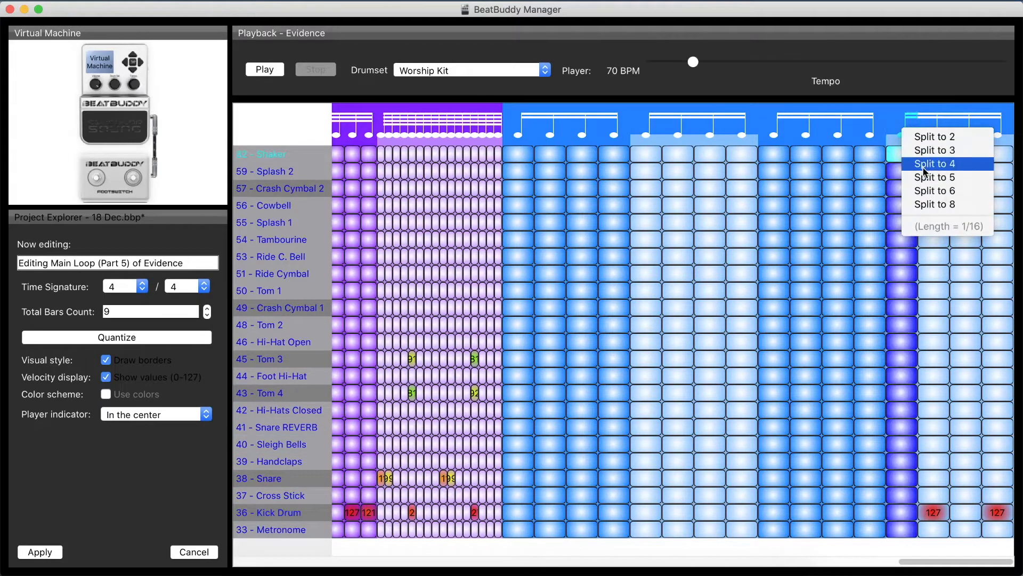
click(920, 166)
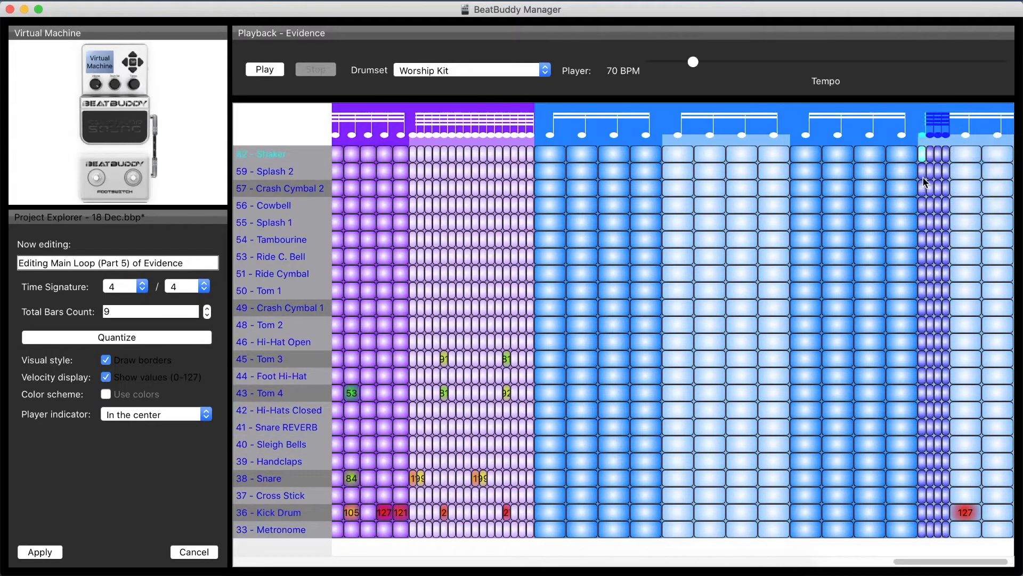
click(923, 497)
key(Return)
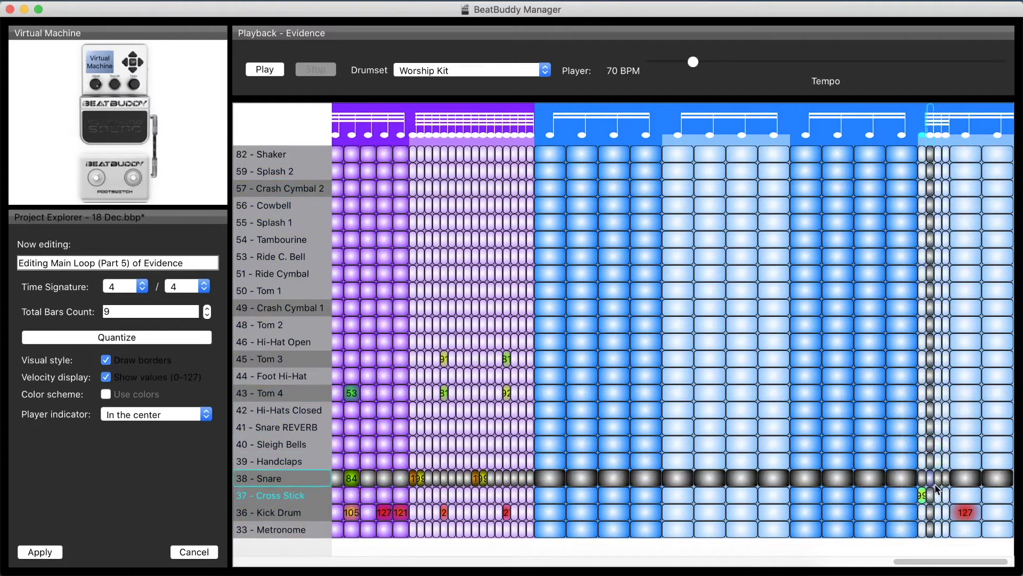
click(931, 496)
text(75)
key(Return)
Add a Tom 4 hit at 75 on the first subdivision of bar 9's last beat.
scroll(1019, 560, right, 1)
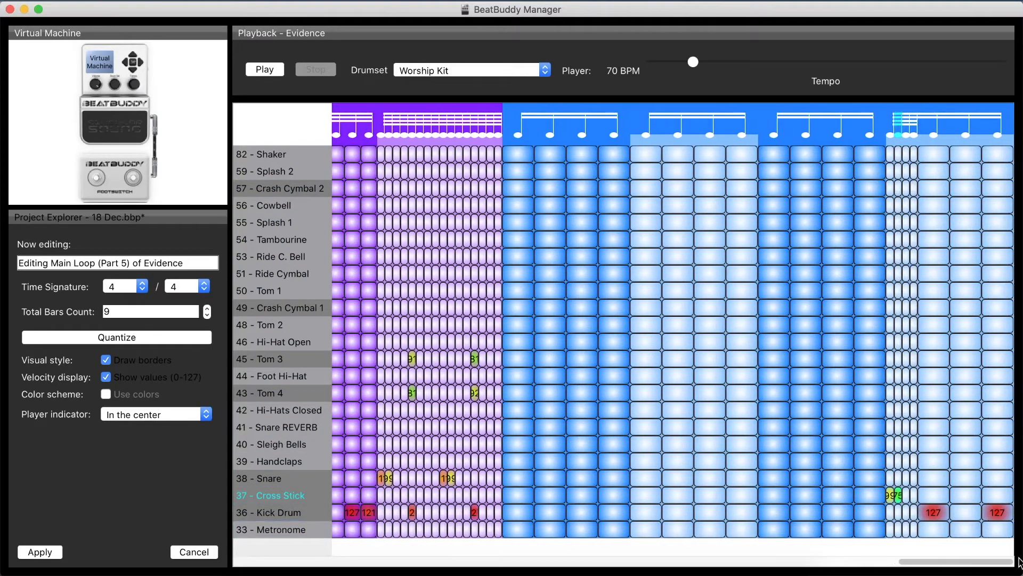
click(889, 394)
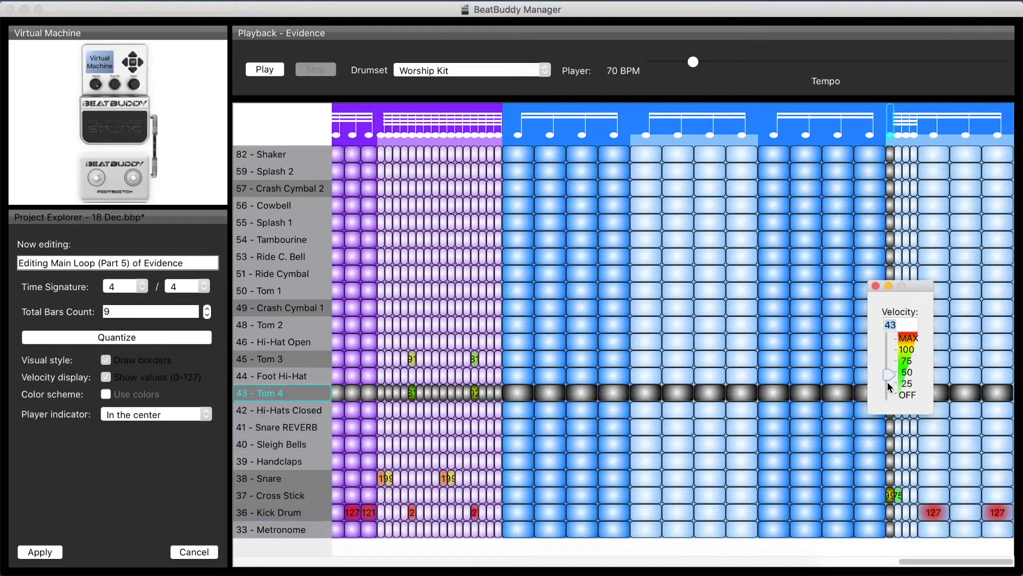
text(75)
key(Return)
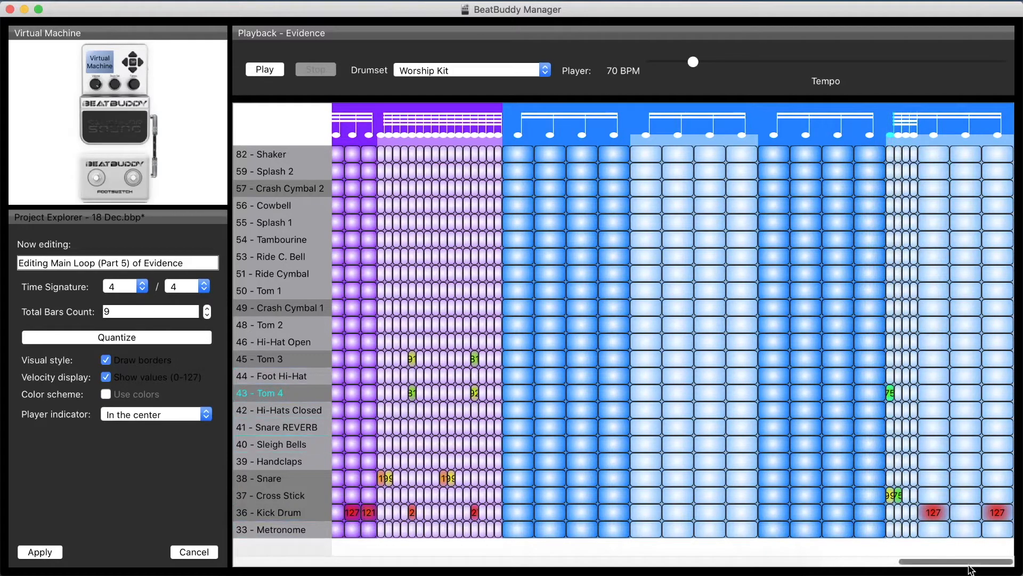
Add Cross Stick at 98 and Tom 4 at 75 on the third sixteenth of bar 9's last beat.
click(966, 495)
text(98)
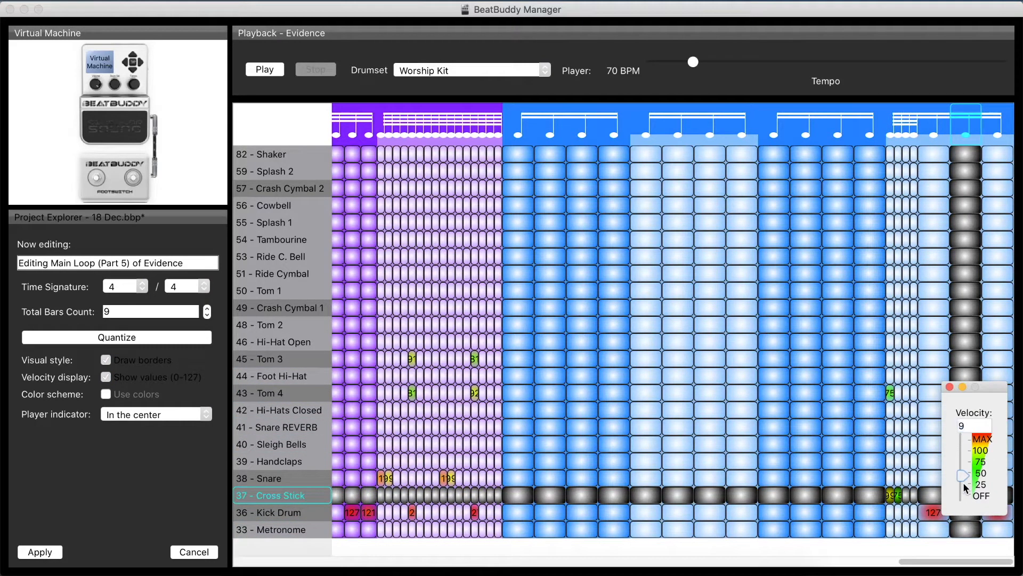
key(Return)
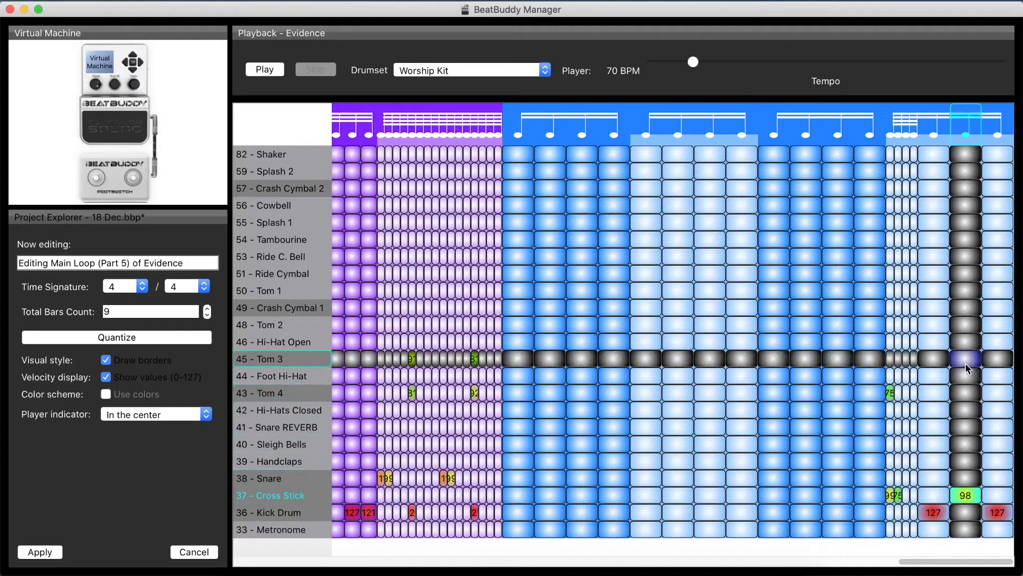
click(969, 395)
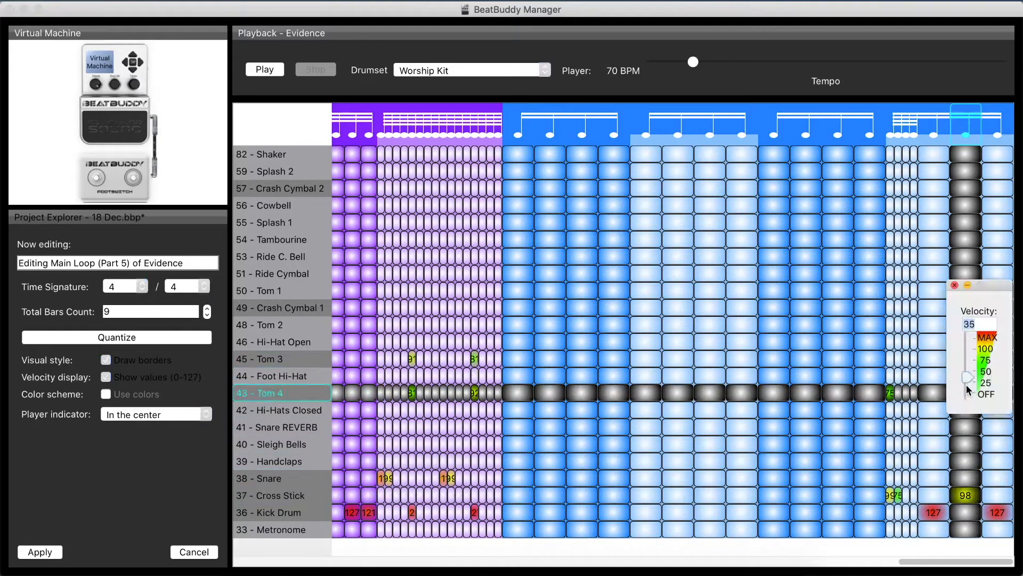
key(Return)
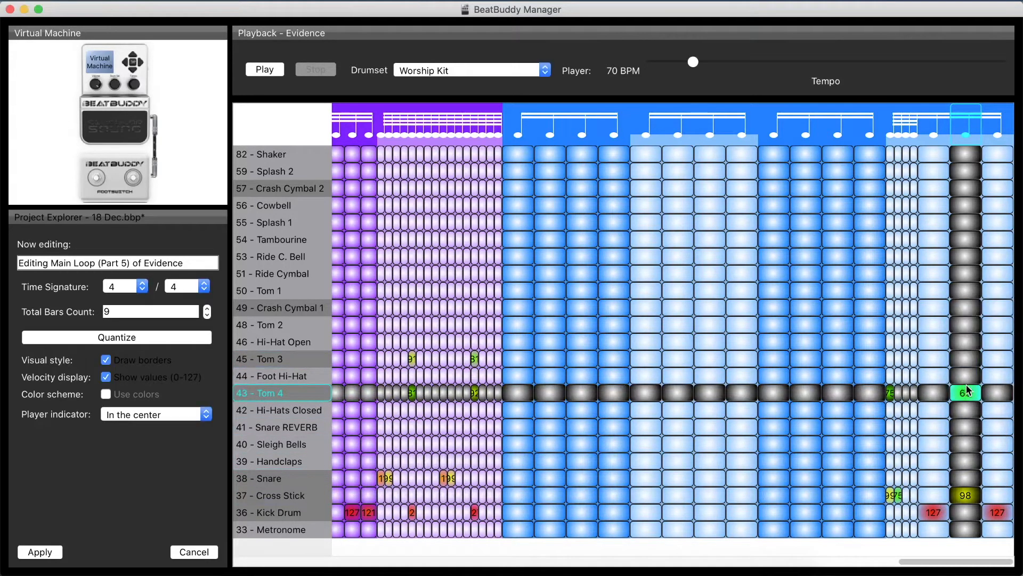
click(967, 389)
key(Return)
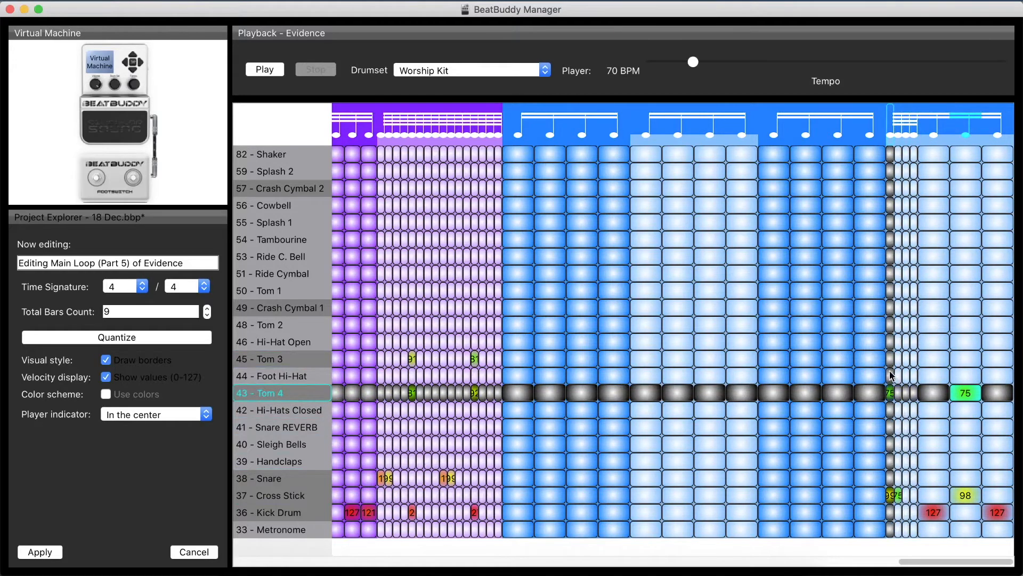
Replace the Tom 4 hit on the first subdivision of bar 9's last beat with a Tom 3 hit at 66.
click(891, 366)
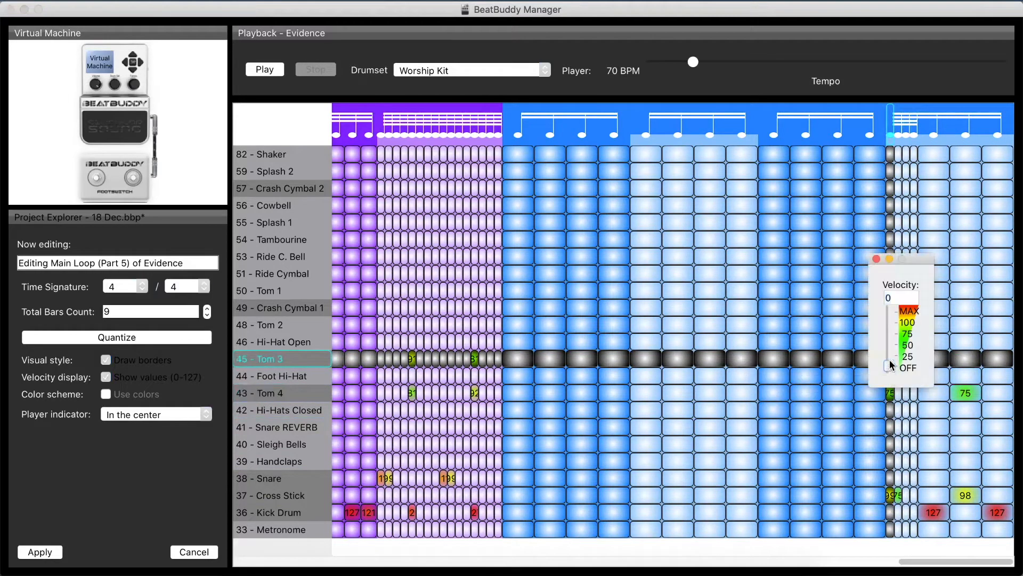
text(66)
key(Return)
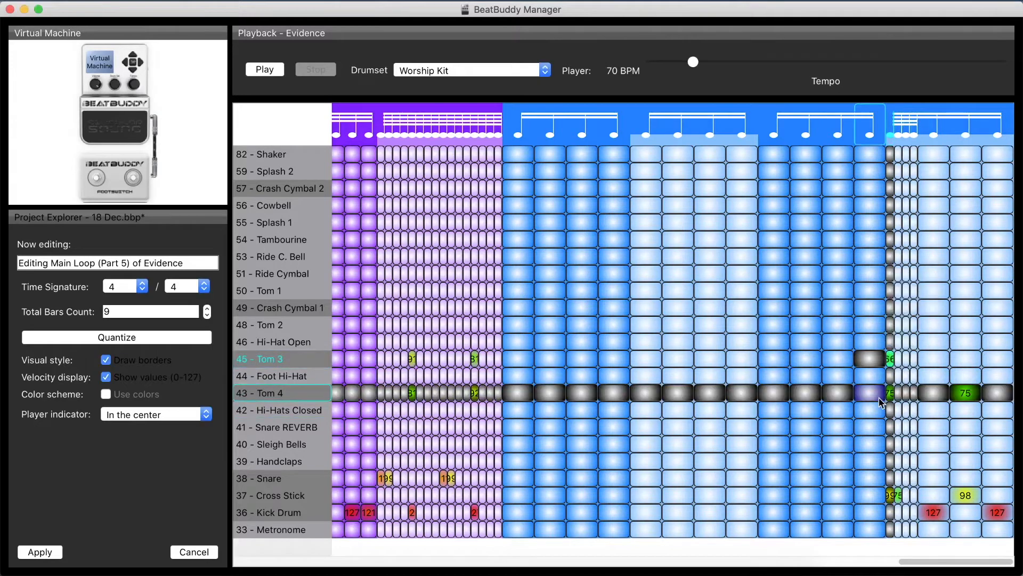
click(891, 395)
key(Return)
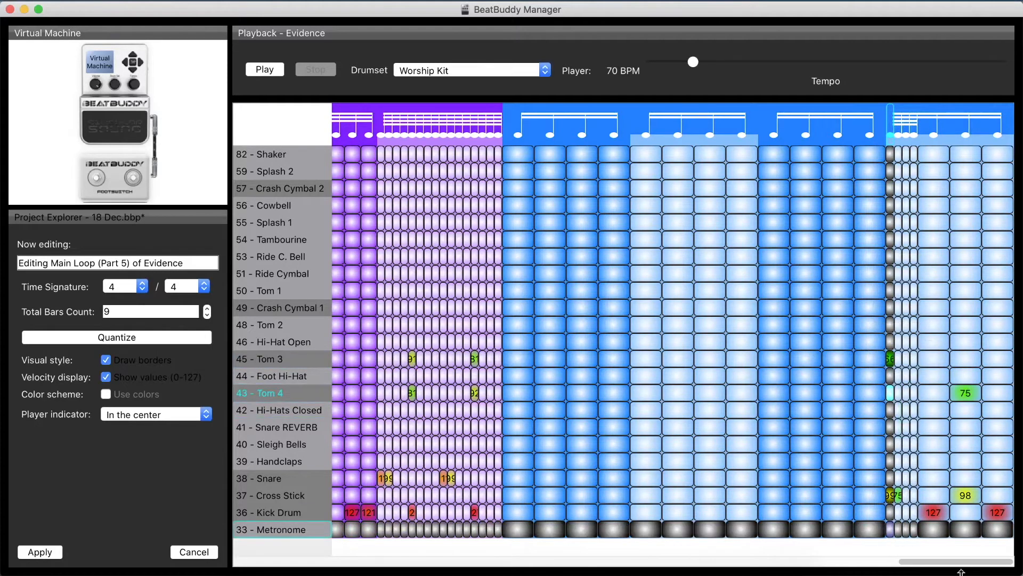
Delete the Crash Cymbal 2 hit at the start of bar 8's third beat.
drag(960, 564, 860, 570)
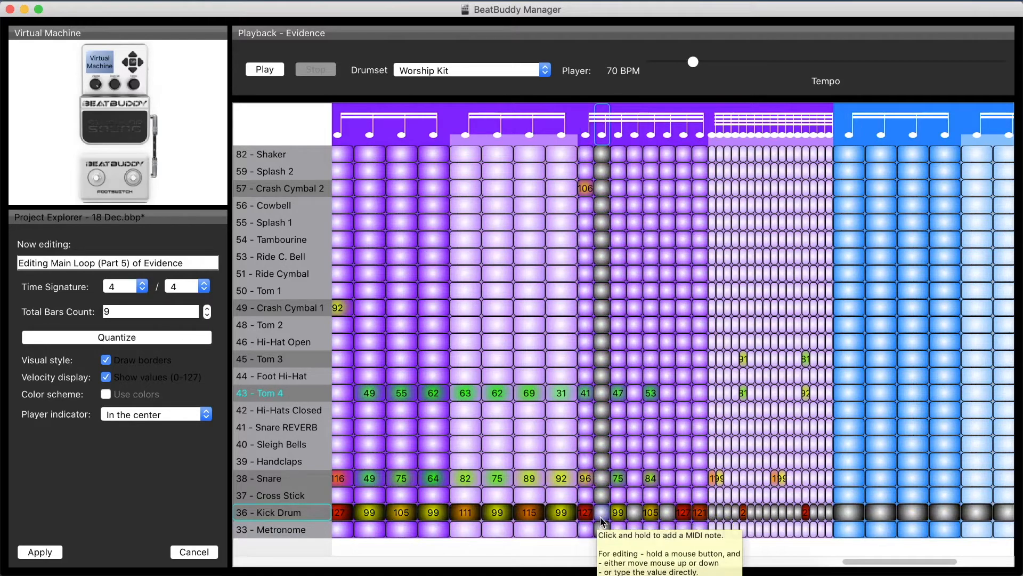
drag(888, 561, 858, 565)
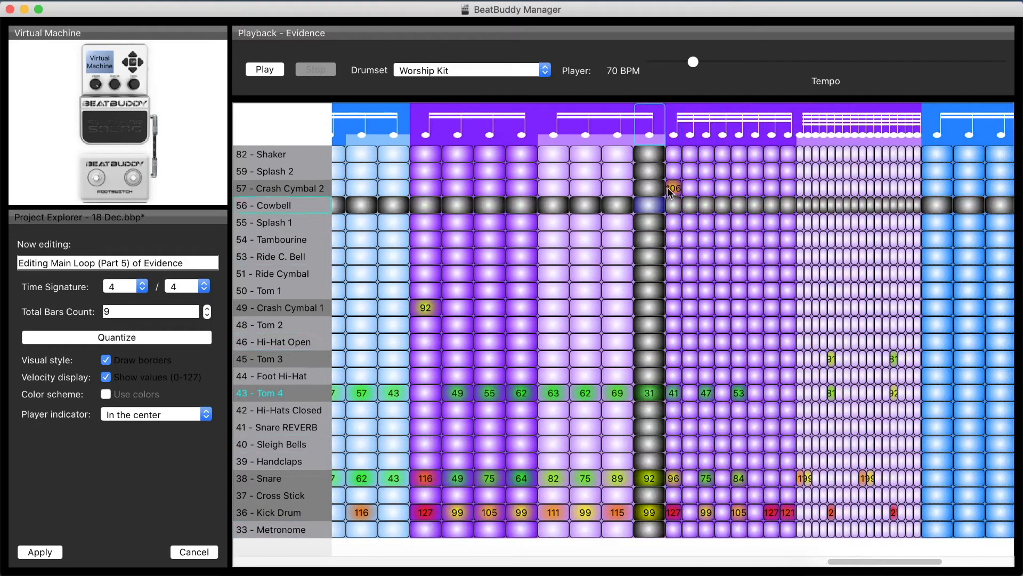
click(674, 273)
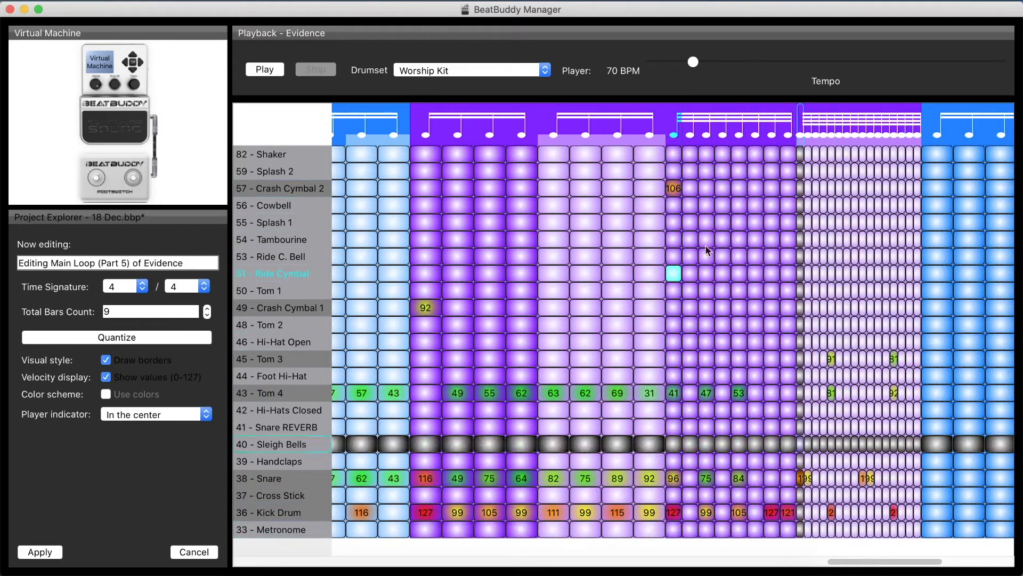
double_click(673, 188)
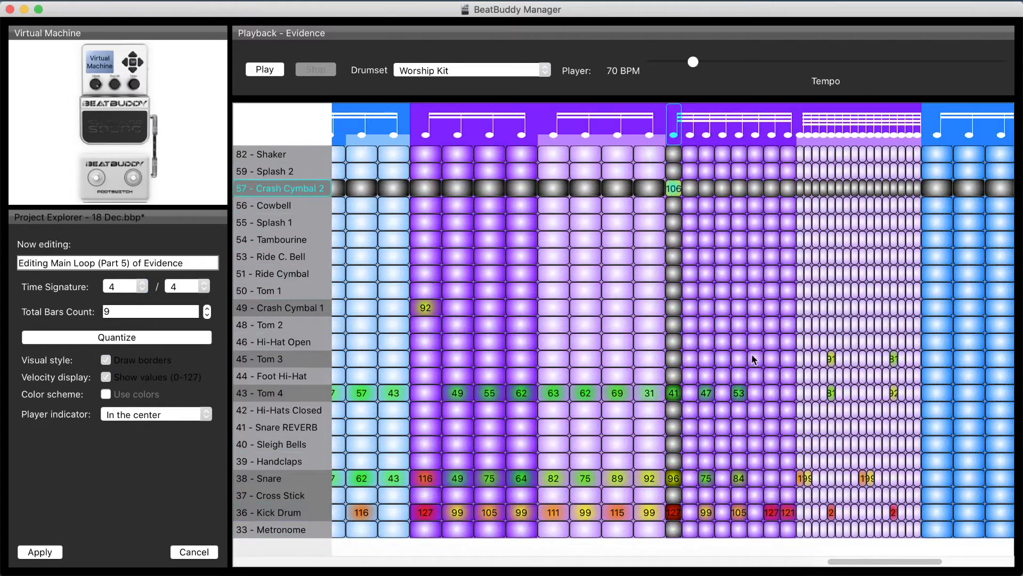
Delete the two extra Snare hits directly after the main ones in bar 8's last beat and quantize the loop.
drag(913, 562, 959, 565)
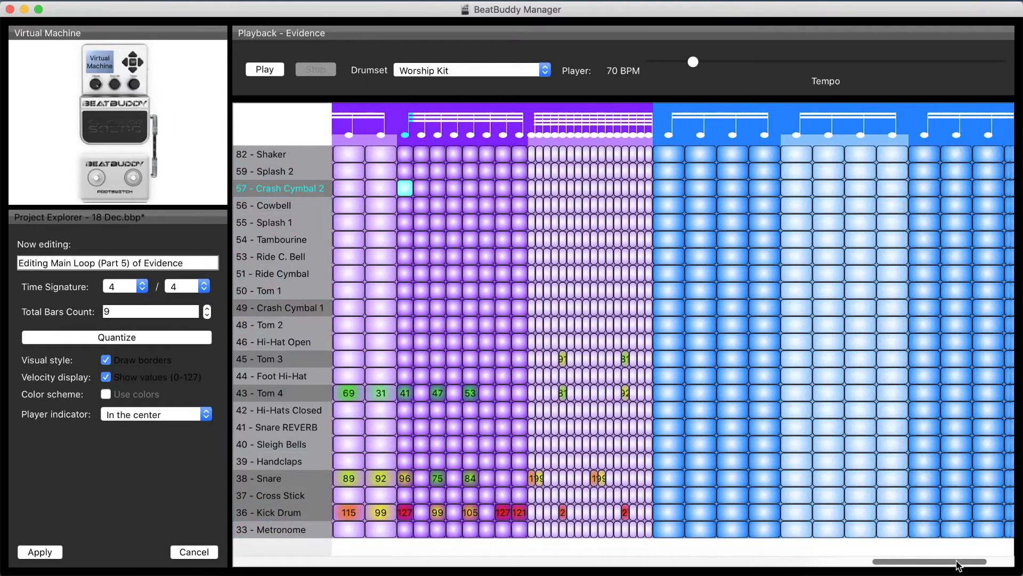
click(578, 495)
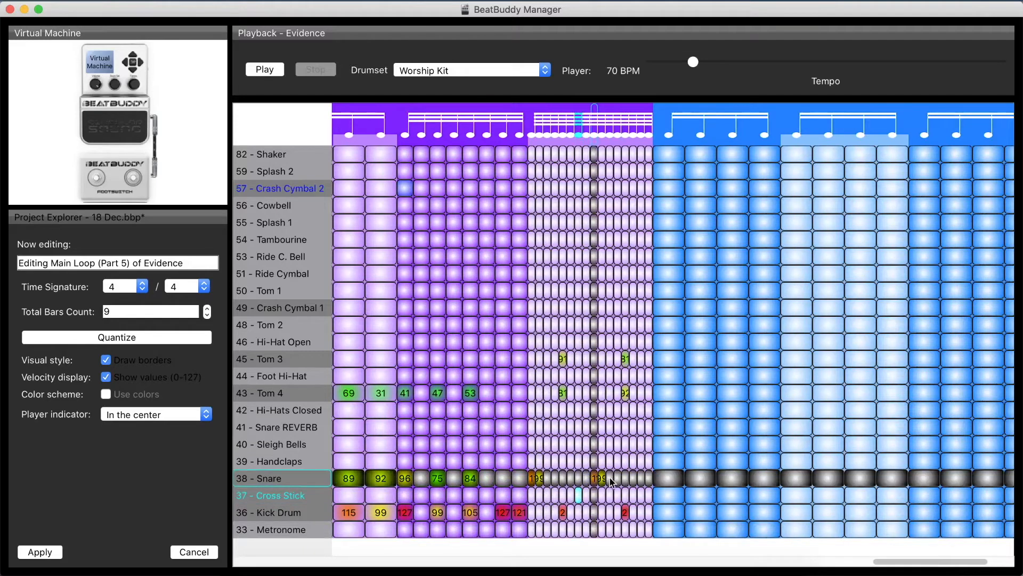
click(602, 479)
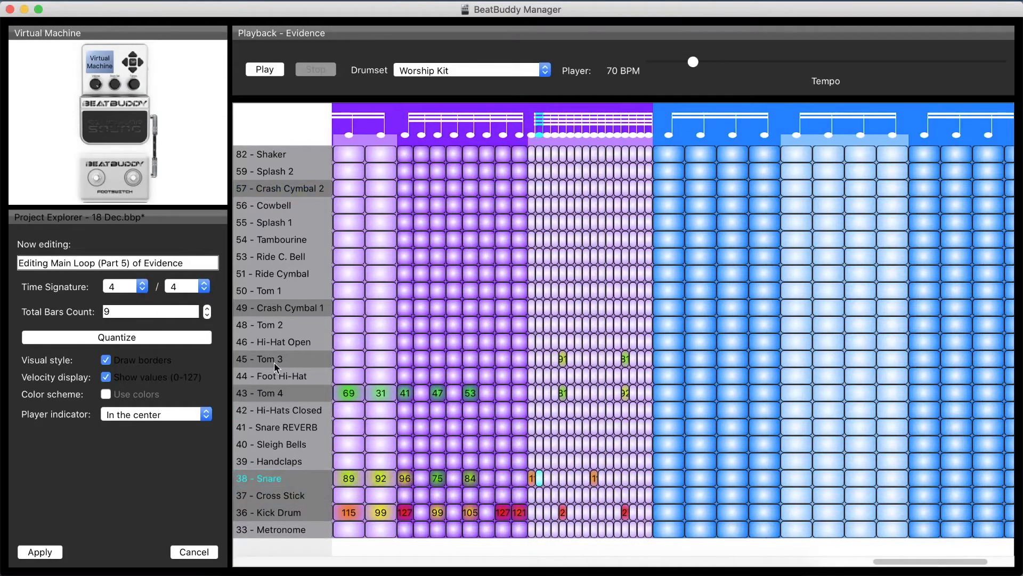
click(157, 340)
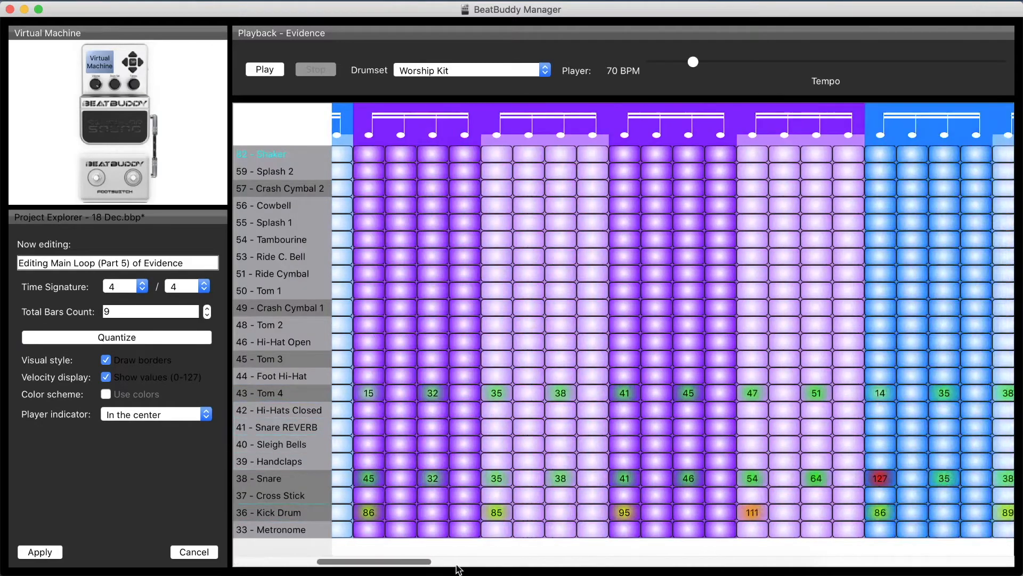
Delete the Kick Drum hit on the last thirty-second of bar 8's third beat and quantize the loop again.
drag(457, 566, 971, 534)
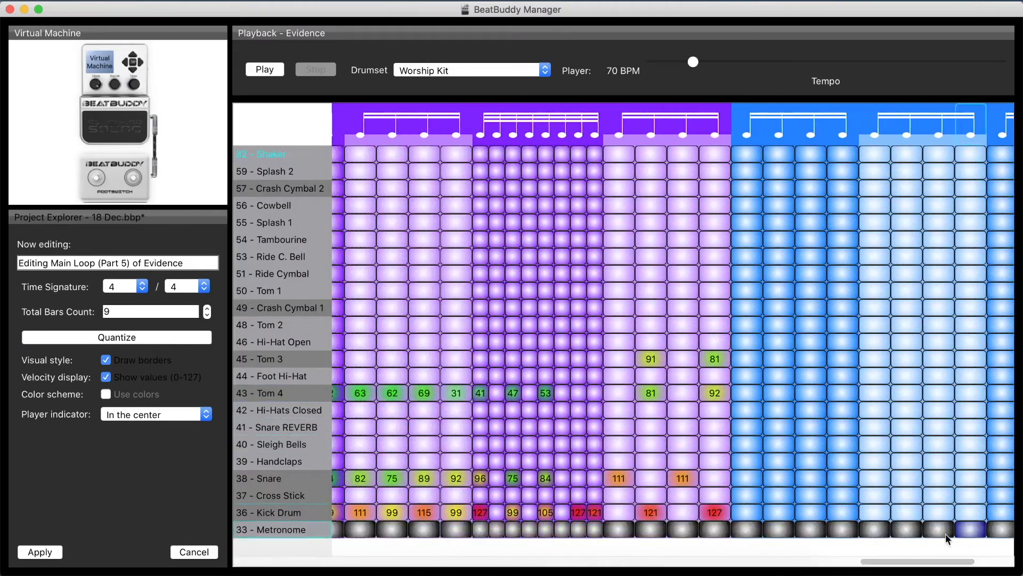
drag(597, 514, 672, 570)
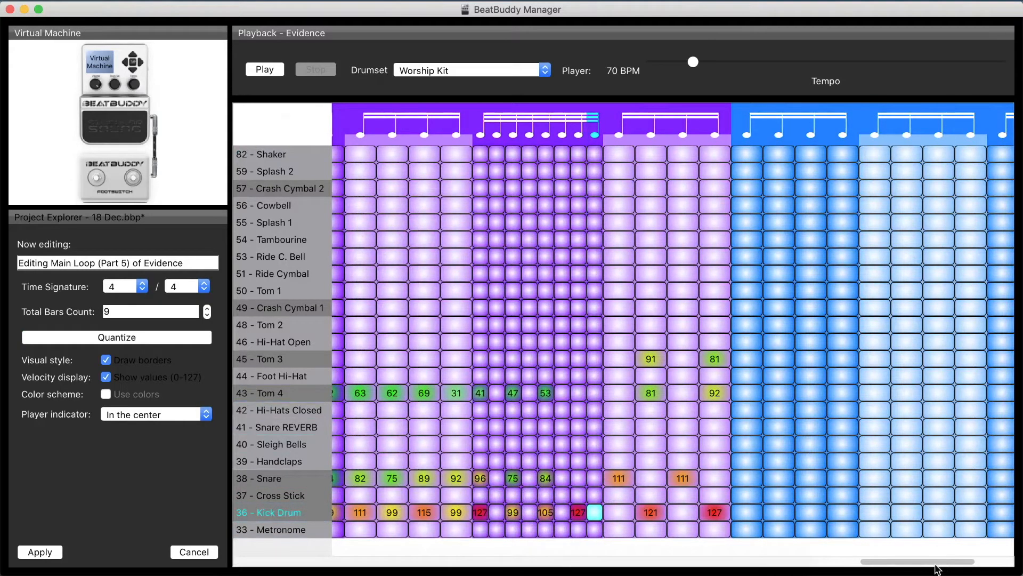
drag(936, 569, 924, 567)
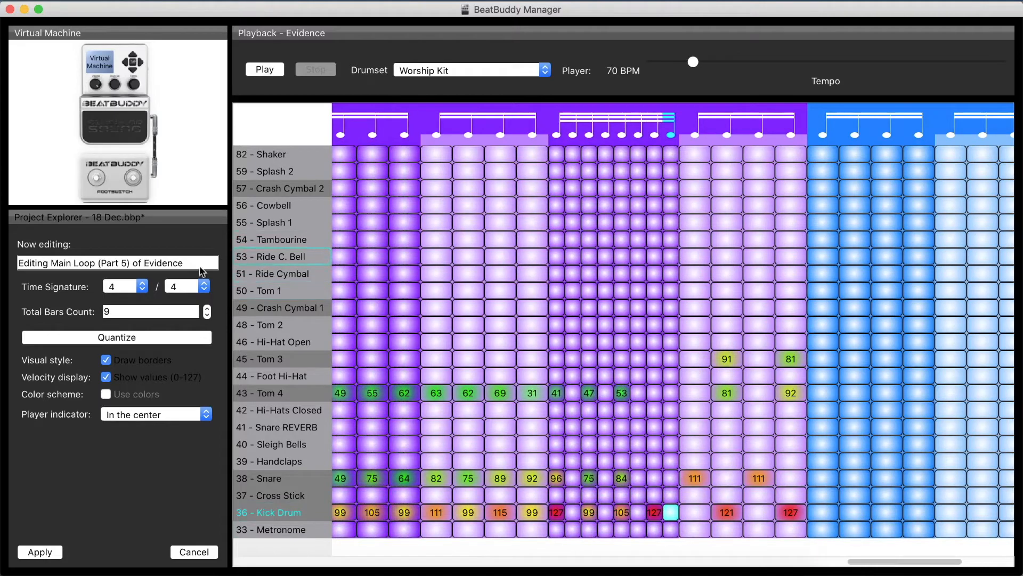
click(168, 342)
Add Tom 4 at 55 on the last sixteenth of bar 8's third beat, and set its fourth beat's first two sixteenths to 56 and 58.
drag(335, 557, 960, 567)
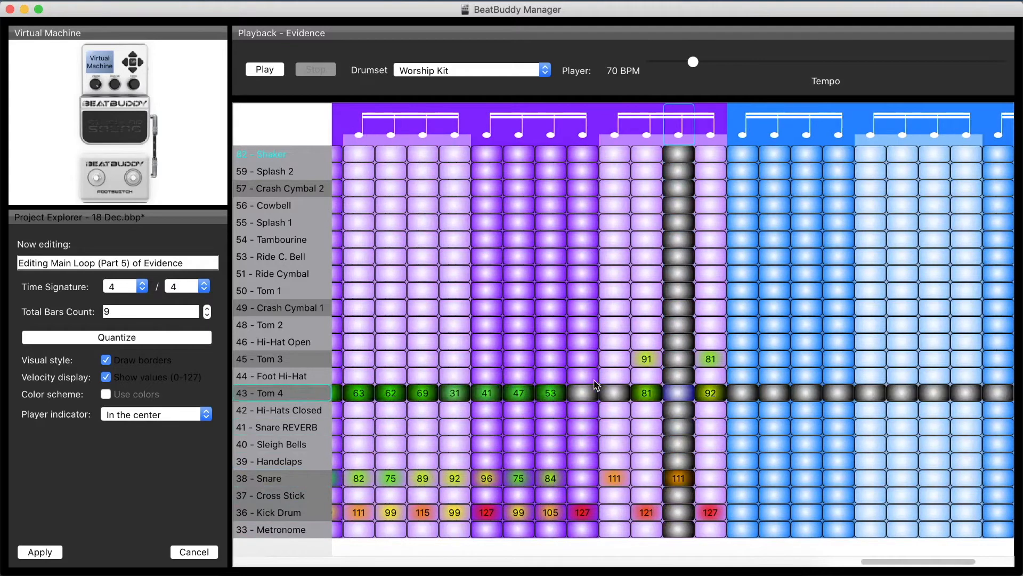
click(586, 393)
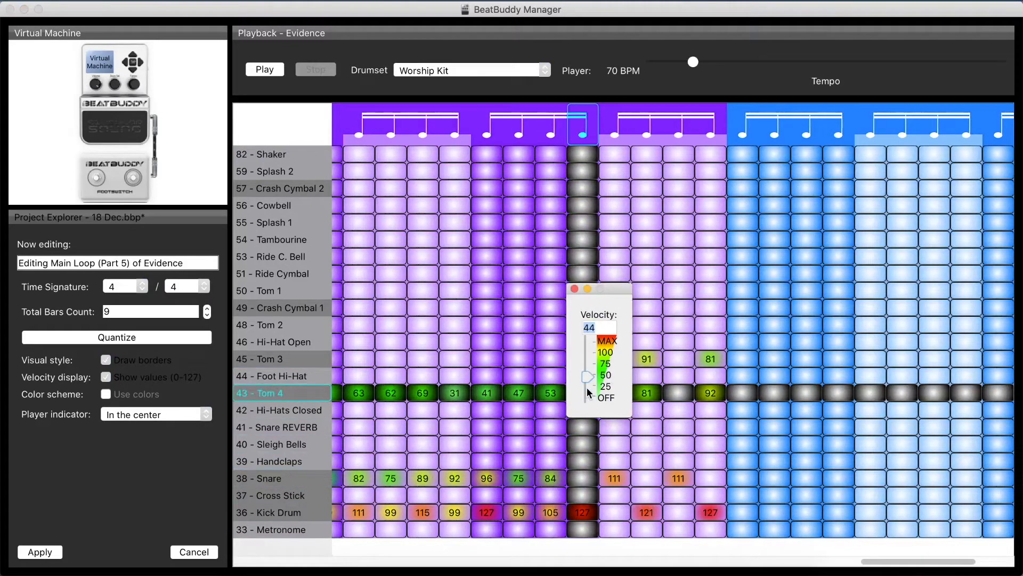
click(626, 392)
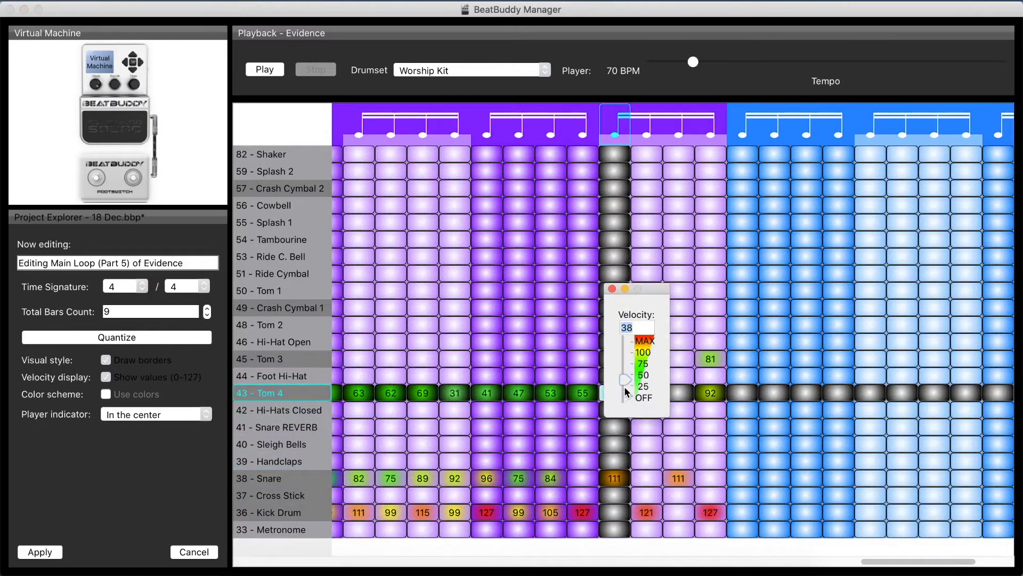
click(651, 395)
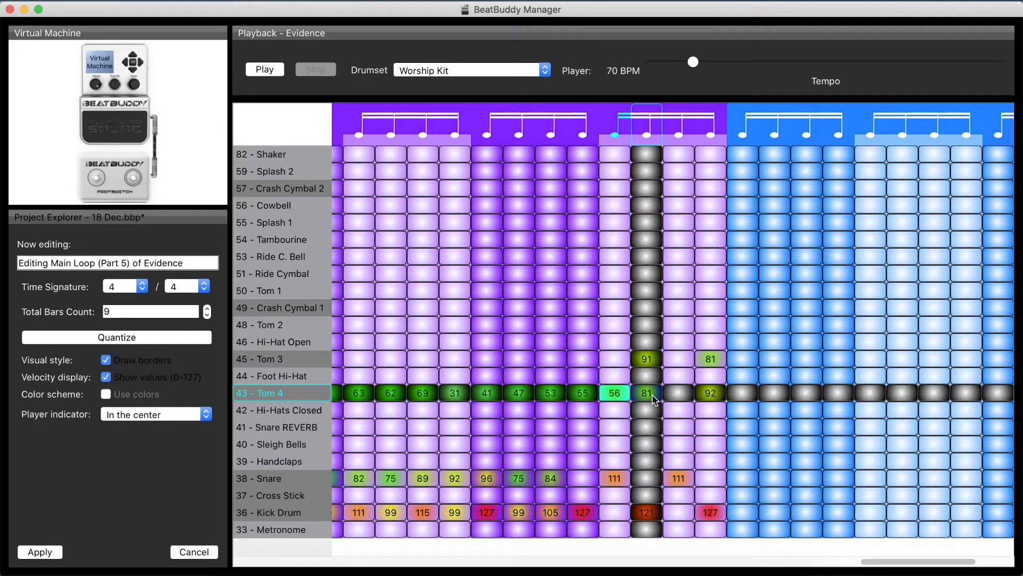
click(653, 399)
click(654, 427)
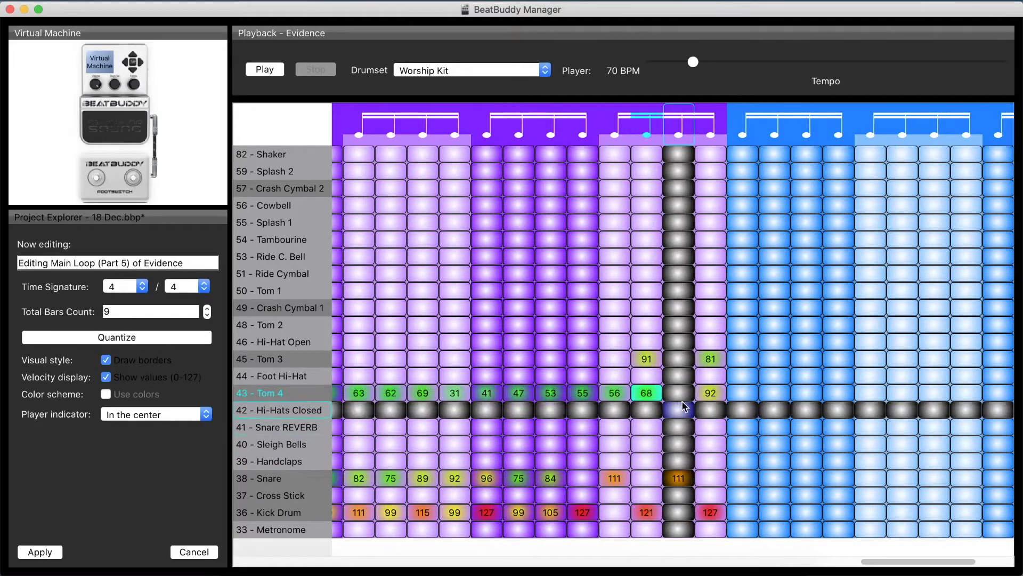
click(651, 397)
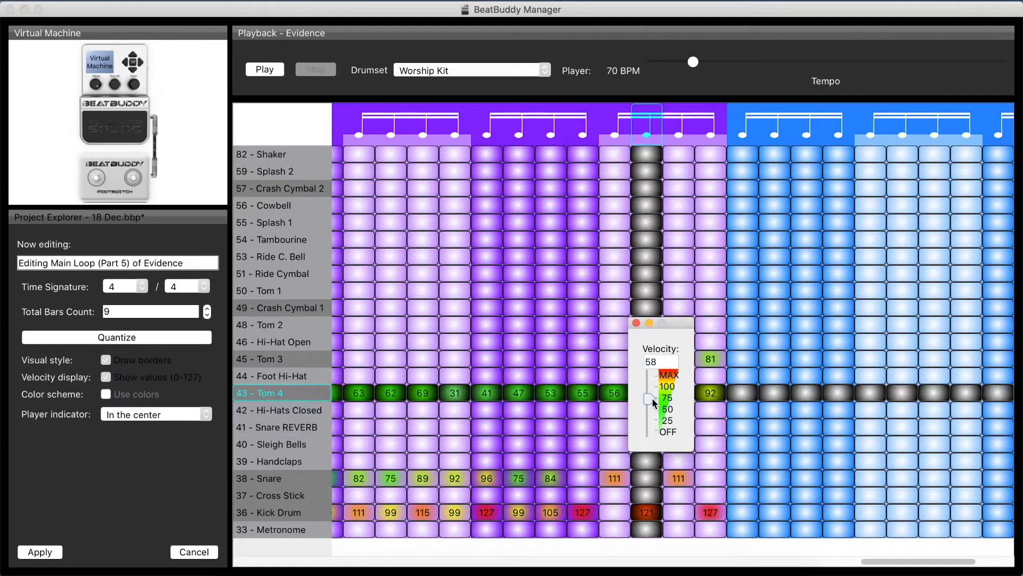
click(651, 397)
Set Tom 4 to 59 and 61 on the third and fourth sixteenths of bar 8's last beat.
click(679, 388)
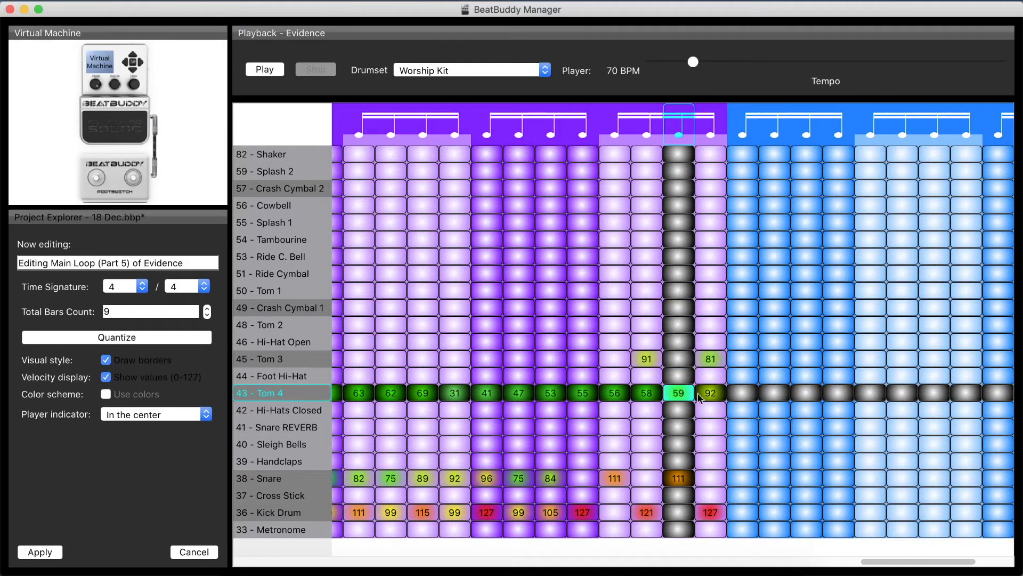
click(710, 393)
click(720, 426)
key(BackSpace)
text(61)
key(Return)
Add Tom 4 at 62 and 64 on the first two sixteenths of bar 9's first beat.
click(742, 392)
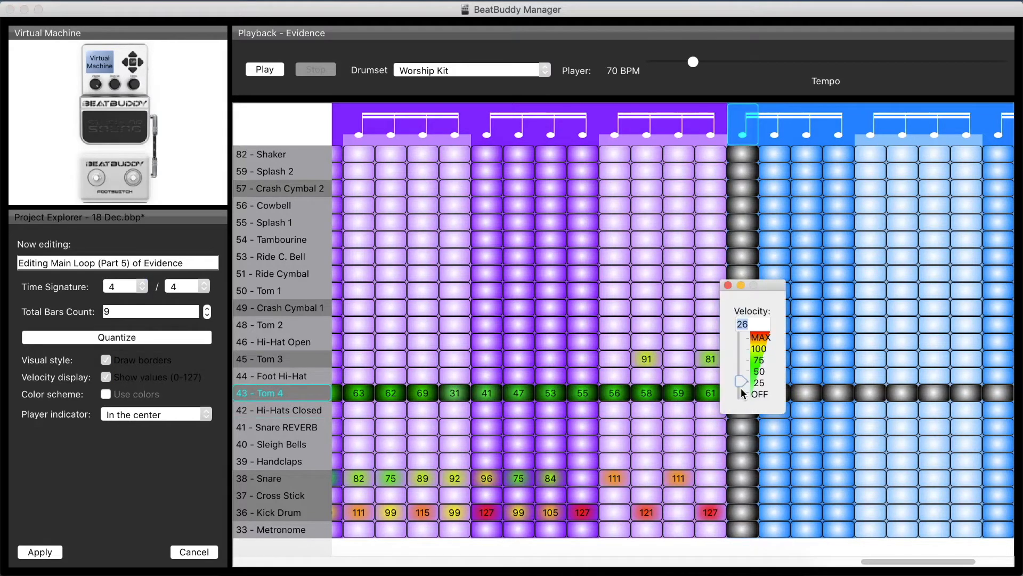
text(62)
key(Return)
click(780, 395)
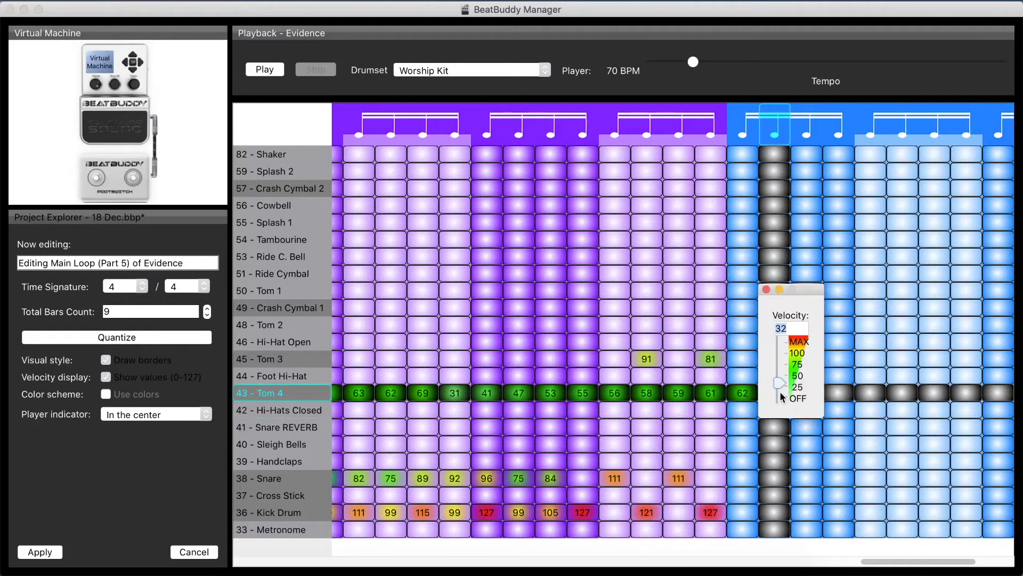
text(64)
key(Return)
Split the last sixteenth of bar 9's third beat into two thirty-seconds and add Kick Drum hits at 127 and 99 on them.
drag(898, 565, 939, 564)
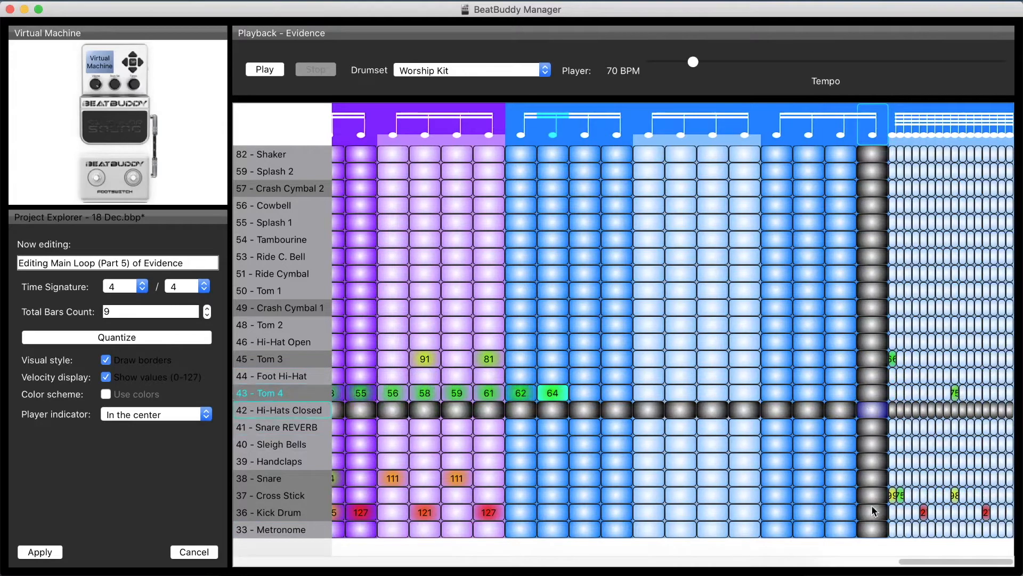
click(872, 131)
click(880, 138)
click(912, 513)
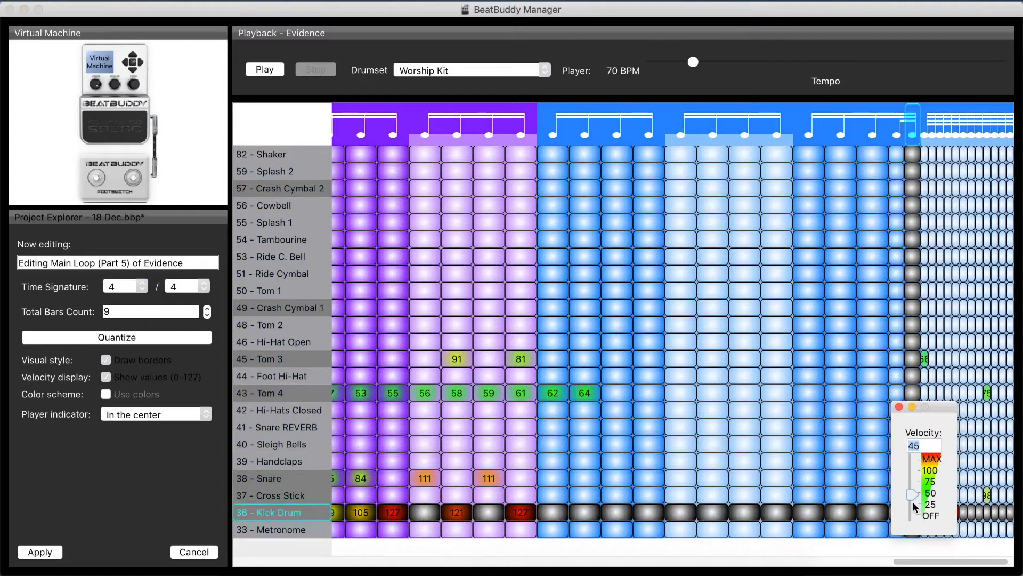
drag(913, 501, 912, 513)
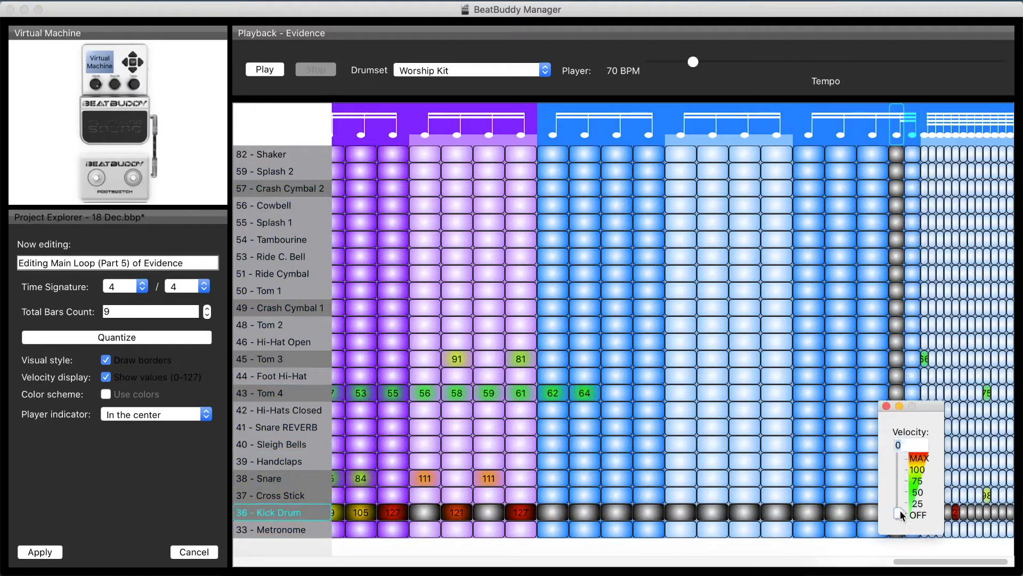
click(886, 406)
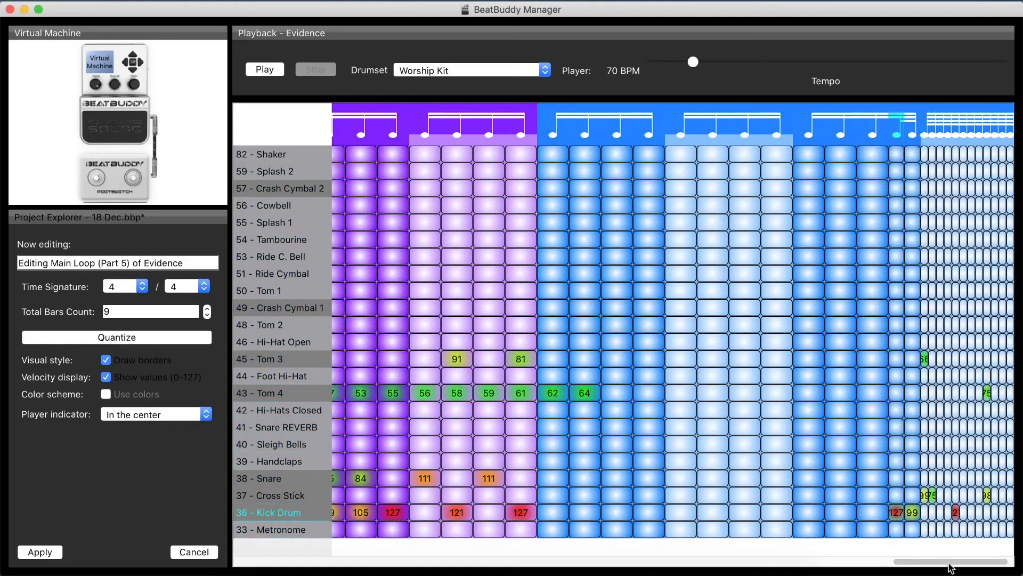
Add Tom 4 at 85 on the third sixteenth of bar 9's third beat.
drag(950, 561, 987, 565)
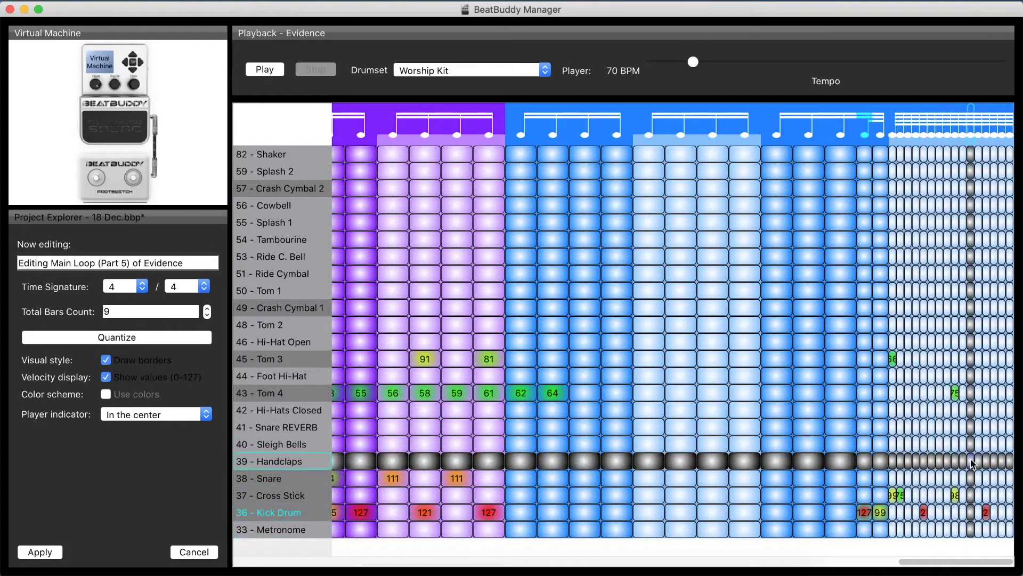
right_click(847, 394)
text(85)
key(Return)
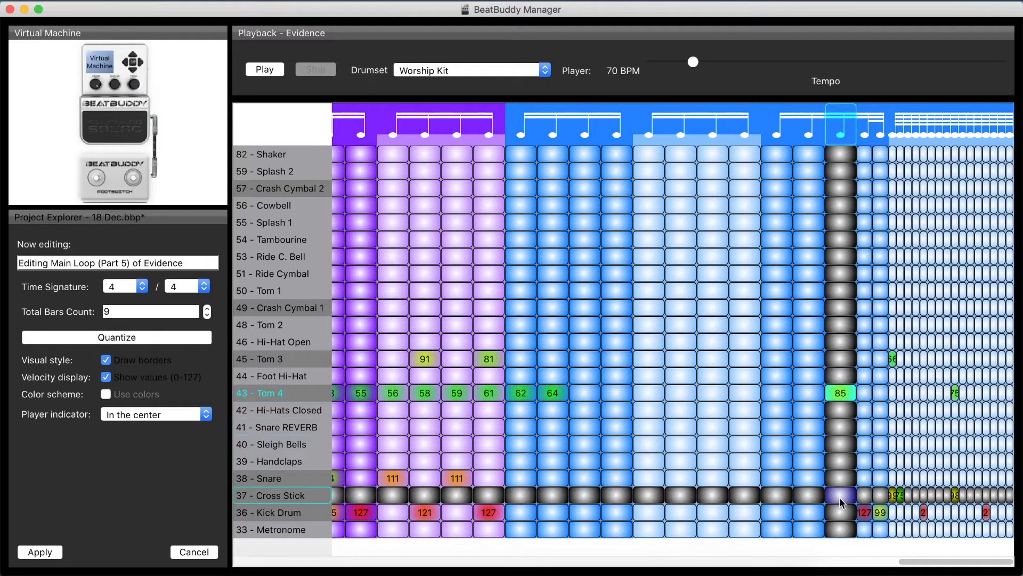
Add a Snare hit at 95 on the third sixteenth of bar 9's third beat, in place of a Cross Stick hit.
click(840, 498)
drag(840, 497, 842, 452)
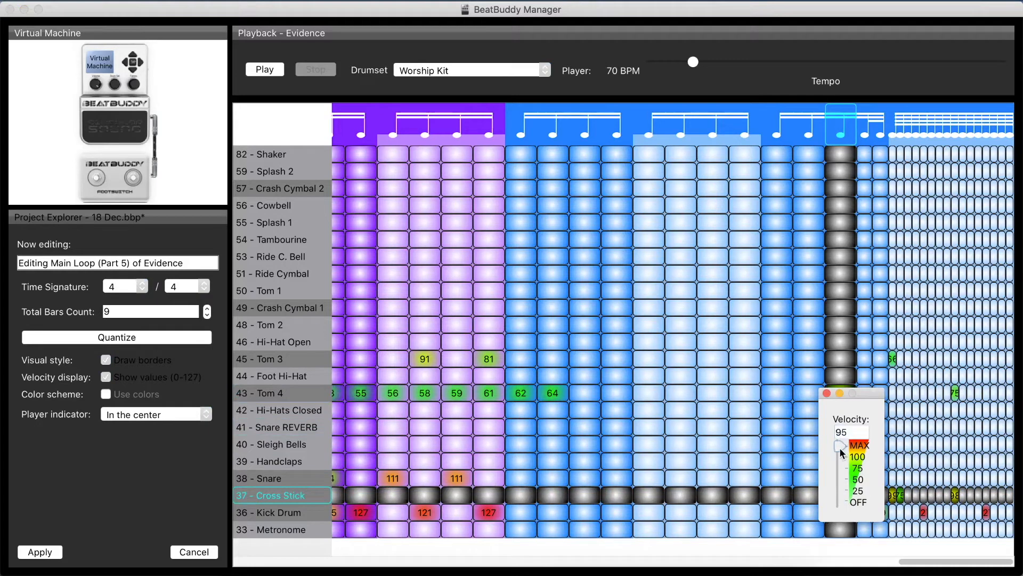
key(Return)
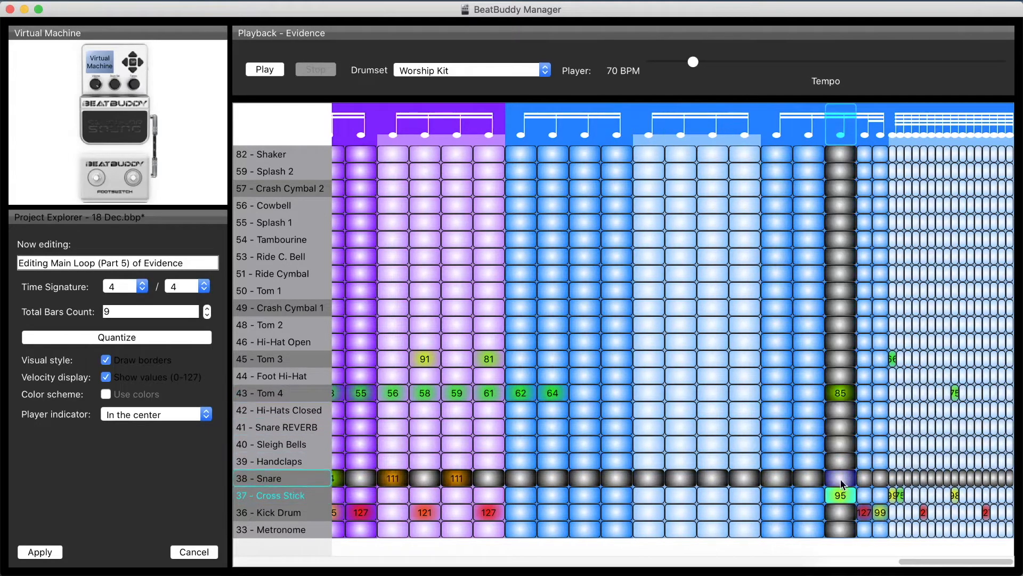
drag(842, 484, 841, 457)
key(Return)
click(842, 496)
key(Delete)
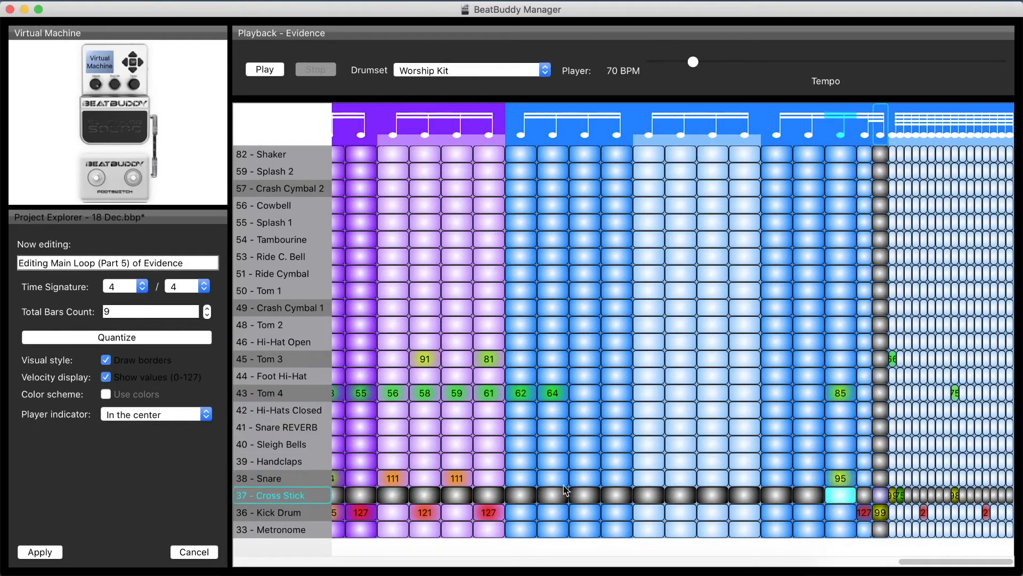
Move all Cross Stick notes to the Snare.
right_click(270, 493)
mouse_move(325, 449)
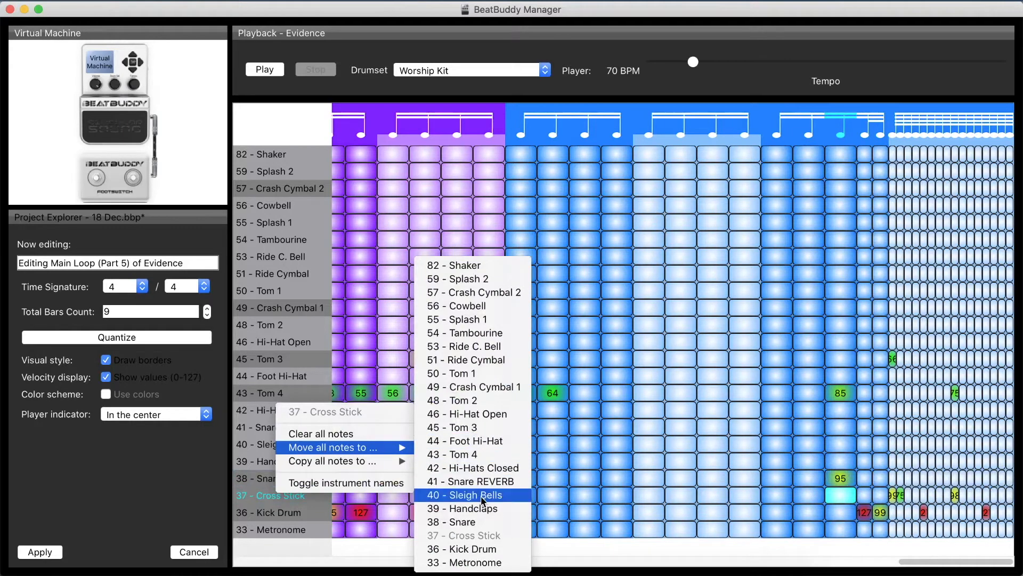
click(481, 521)
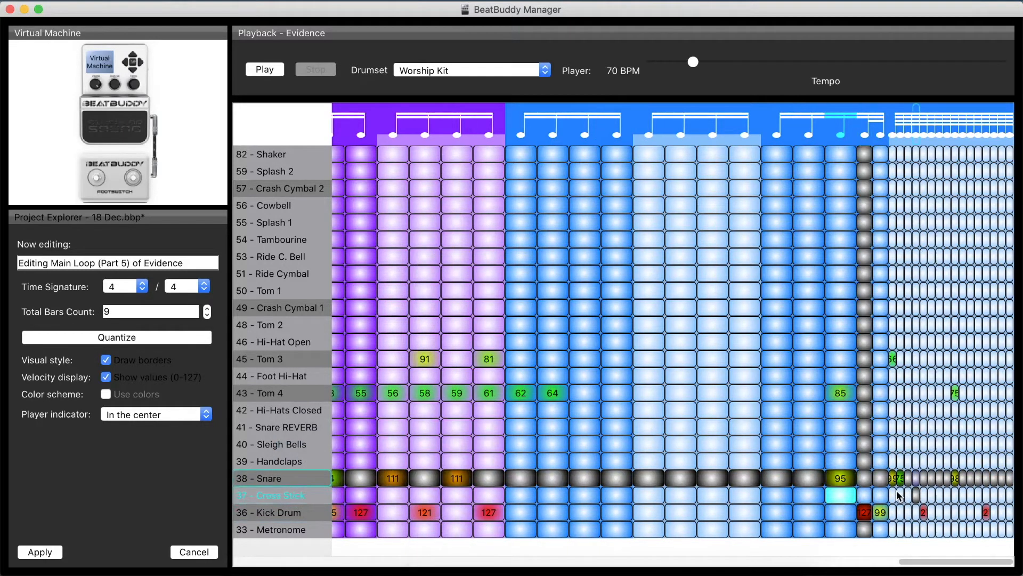
Set the Kick Drum to 111 on the first and fourth sixteenths of bar 8's third beat.
drag(904, 557, 879, 567)
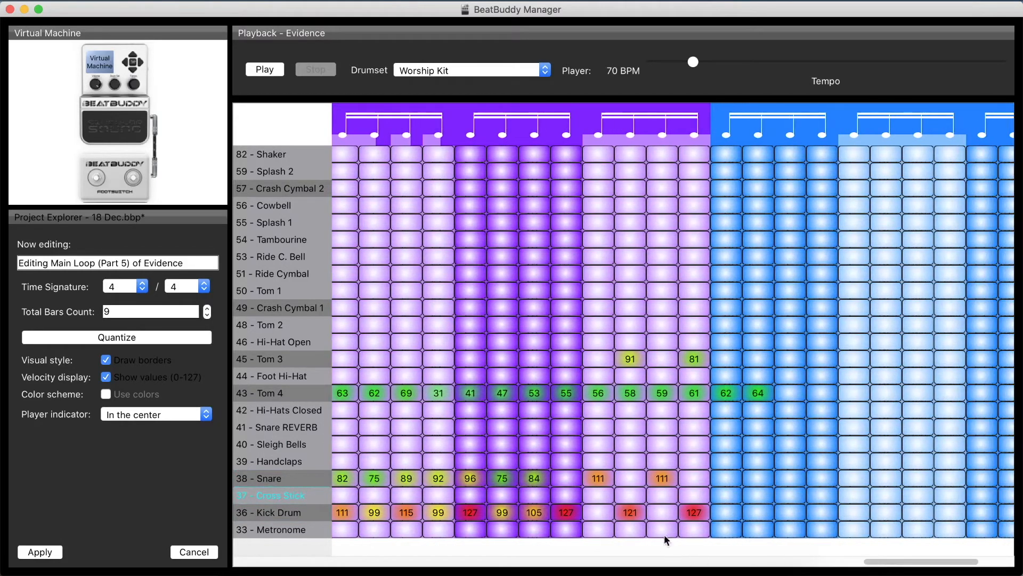
double_click(475, 512)
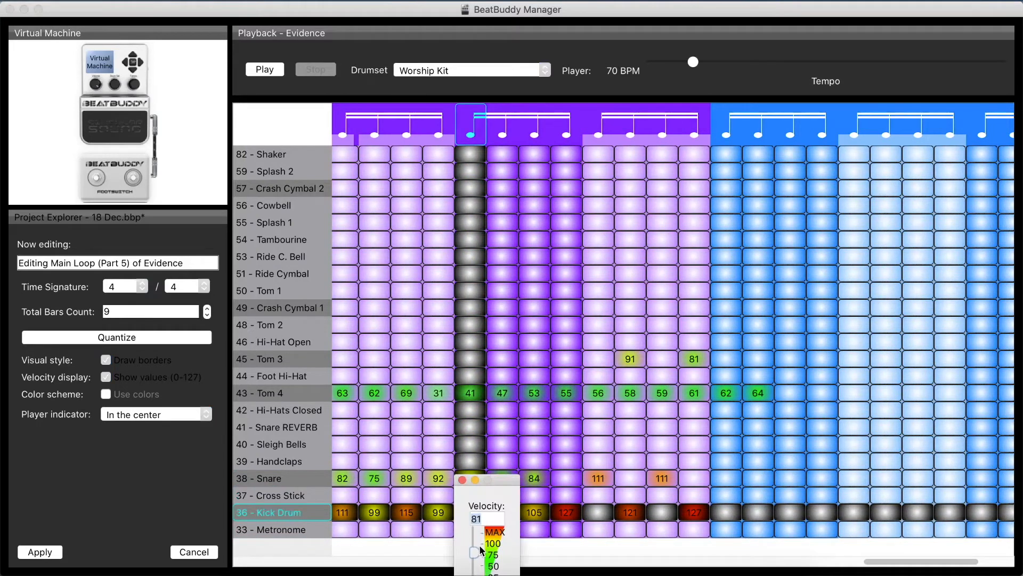
click(479, 548)
double_click(476, 513)
text(111)
key(Return)
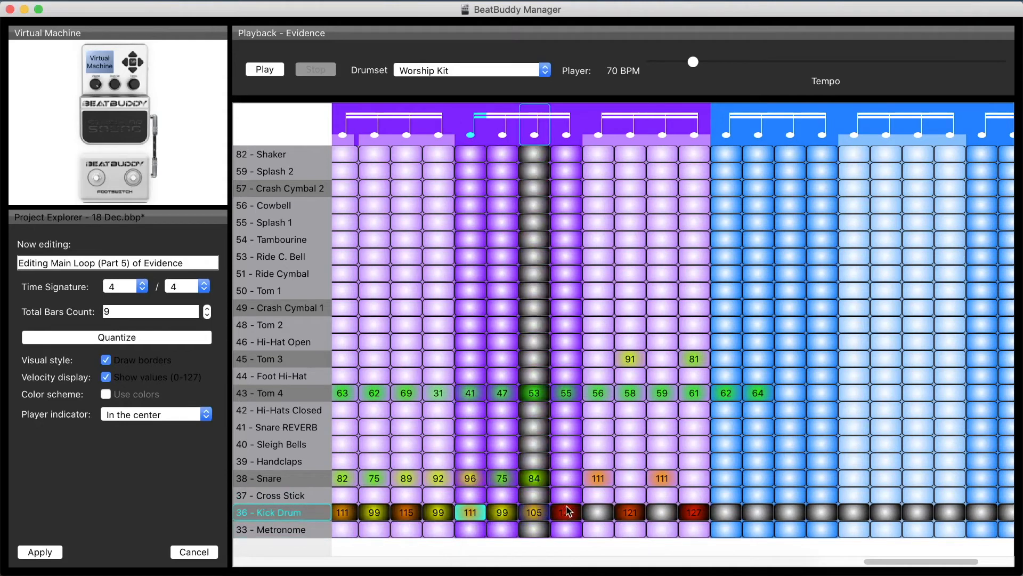
double_click(570, 513)
text(111)
key(Return)
Set the Kick Drum to 121 on the second and fourth sixteenths of bar 8's last beat.
double_click(630, 512)
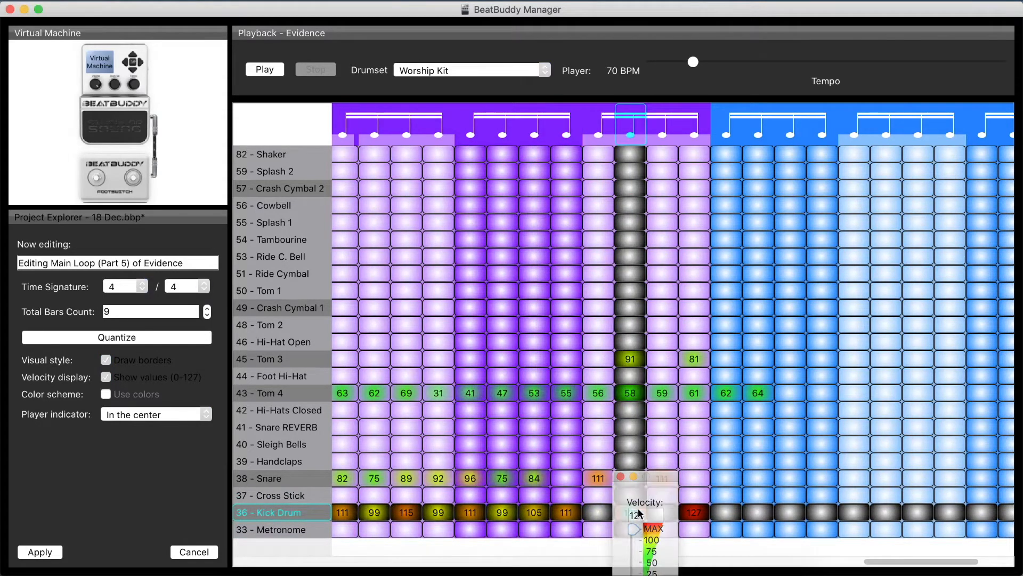
key(Return)
double_click(700, 514)
text(12)
key(Return)
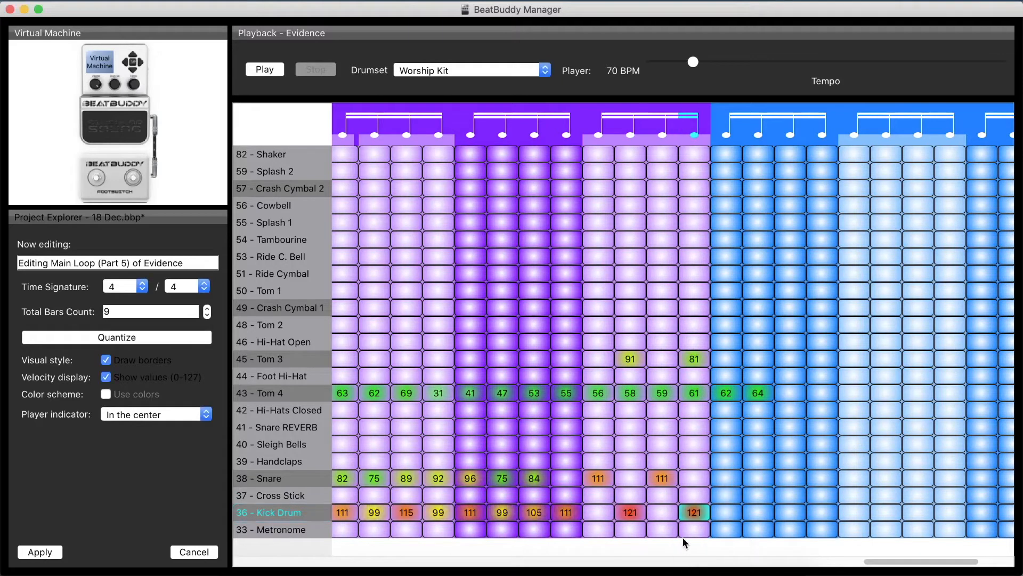
double_click(598, 512)
text(3)
key(Return)
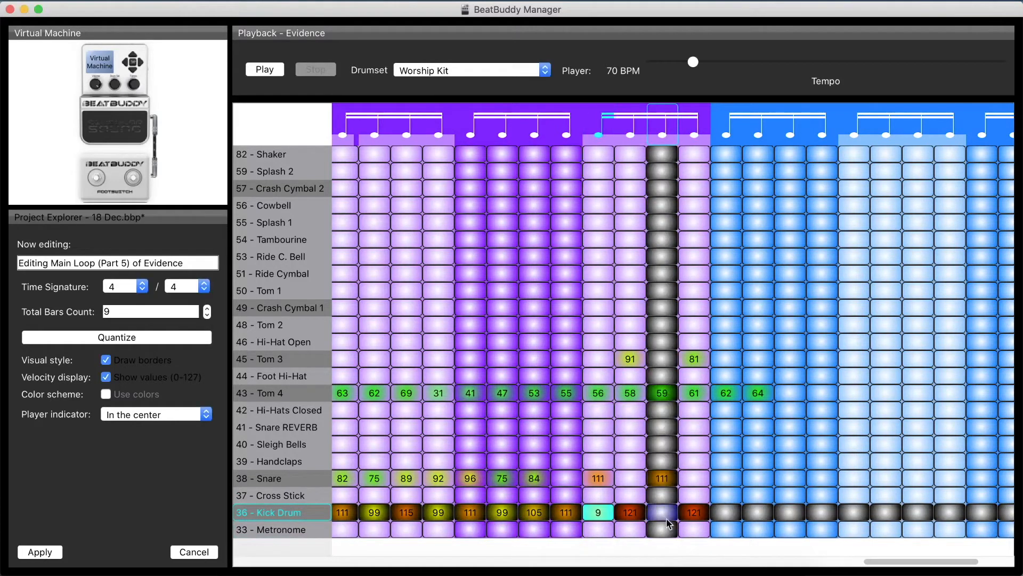
double_click(599, 512)
text(23)
key(Return)
Set the Kick Drum to 99 on the first and third sixteenths of bar 8's last beat and to 27 on bar 9's first sixteenth.
double_click(666, 513)
text(99)
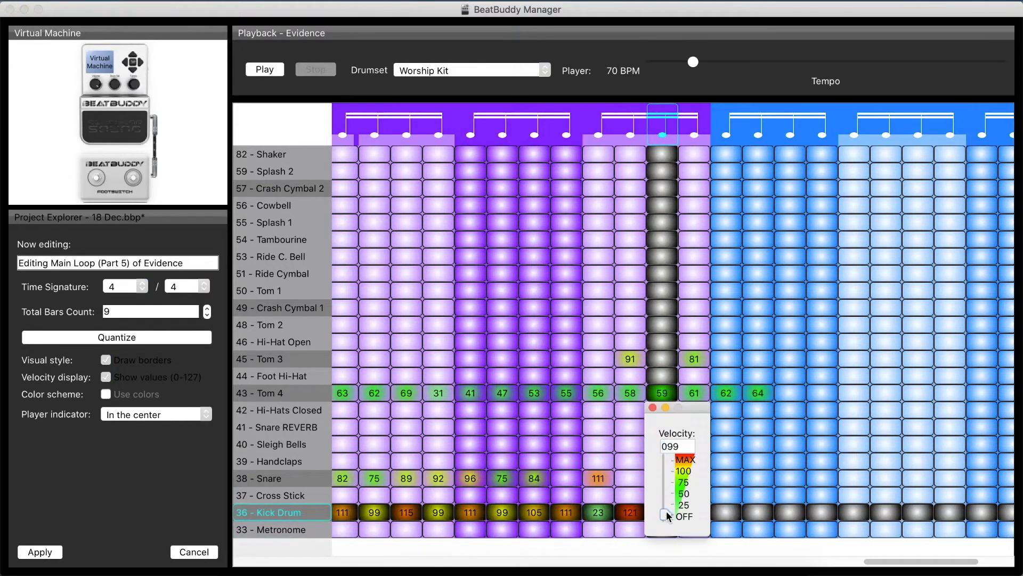
key(Return)
double_click(727, 512)
key(Return)
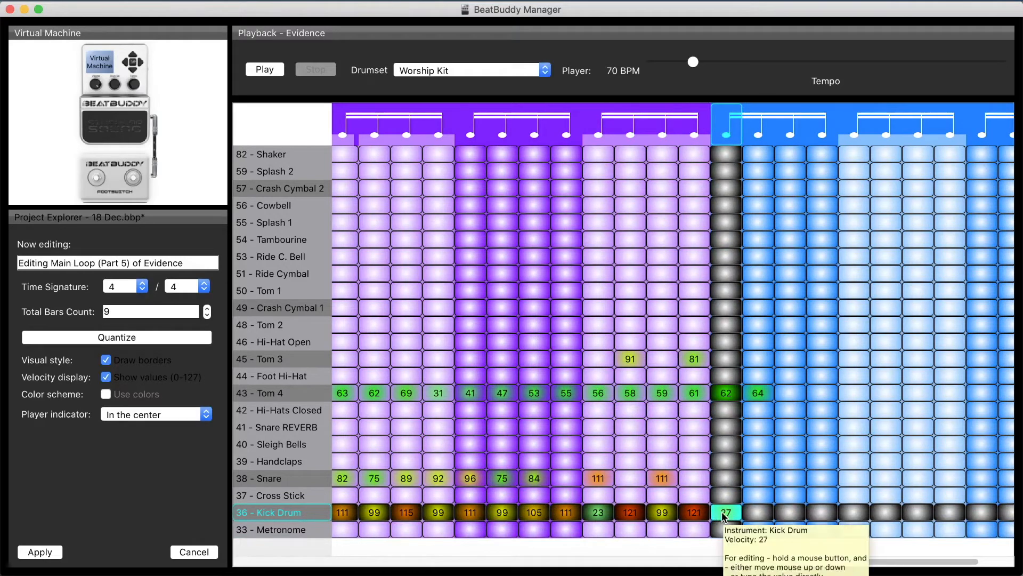
double_click(601, 513)
text(99)
key(Return)
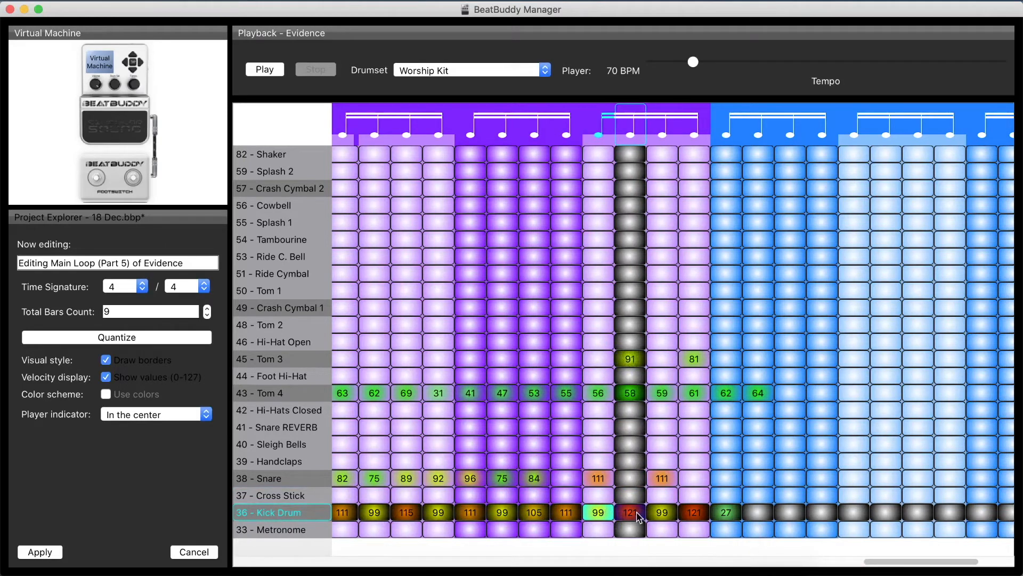
Set the Kick Drum to 121, 99 and 99 on the first, second and fourth sixteenths of bar 9's first beat.
double_click(727, 512)
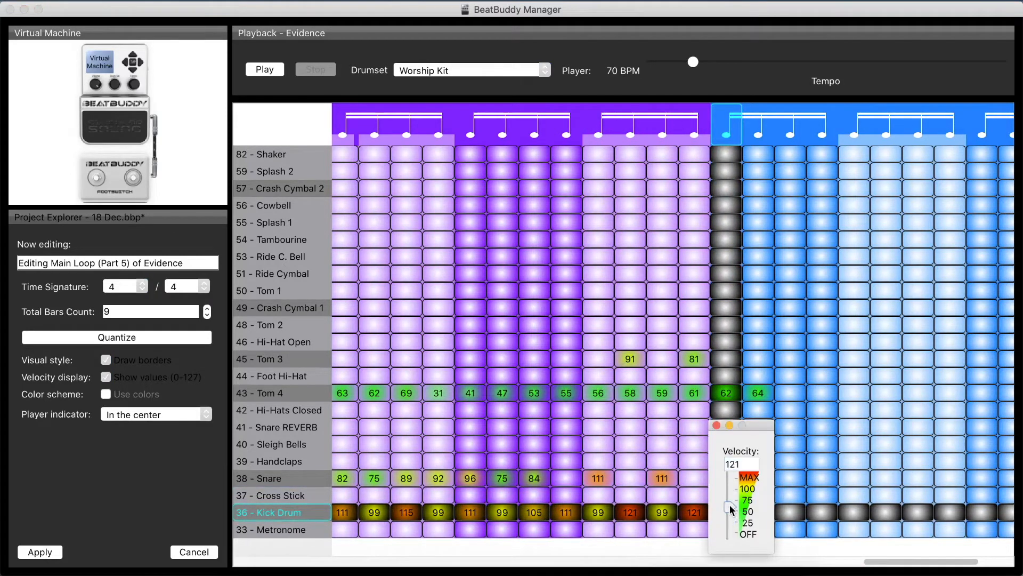
key(Return)
double_click(760, 513)
text(99)
key(Return)
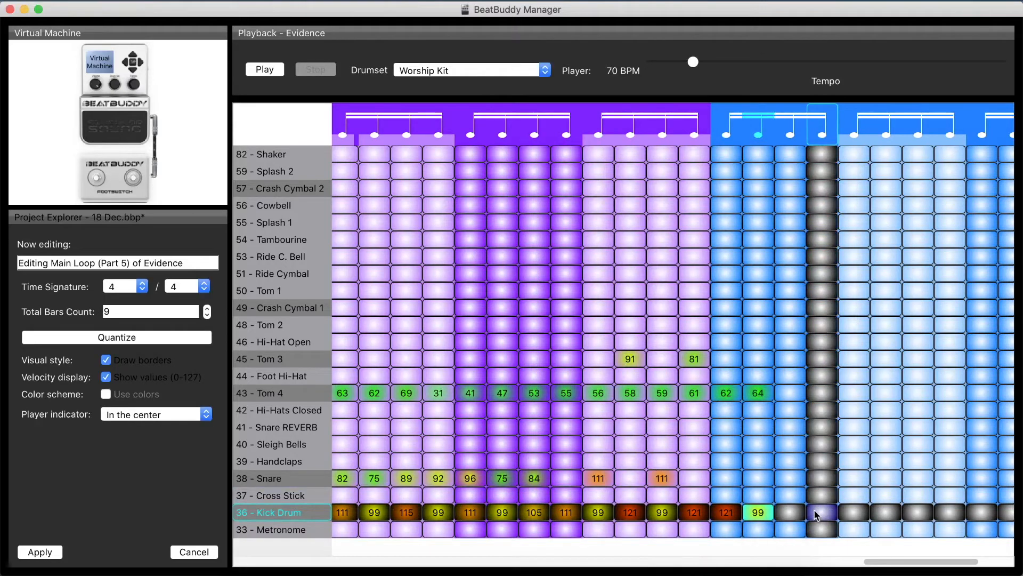
double_click(815, 513)
text(99)
key(Return)
Add the Kick Drum at 99 on the second and fourth sixteenths of bar 9's second beat.
double_click(883, 513)
text(99)
key(Return)
double_click(950, 513)
text(99)
key(Return)
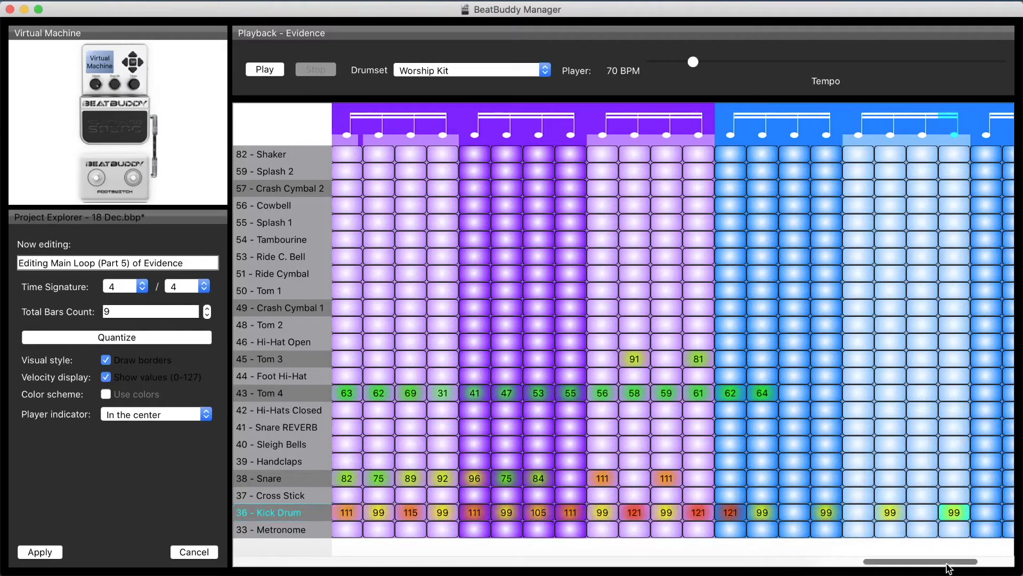
Add the Kick Drum at 99 and 65 on the second and third sixteenths of bar 9's third beat.
scroll(948, 565, right, 5)
double_click(808, 511)
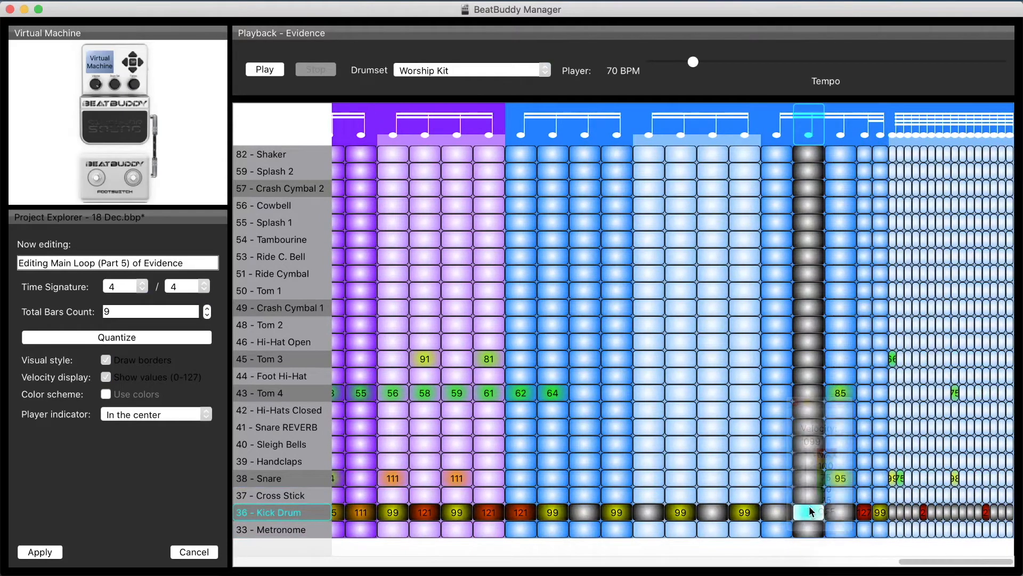
key(Return)
double_click(845, 514)
drag(845, 514, 847, 536)
key(Return)
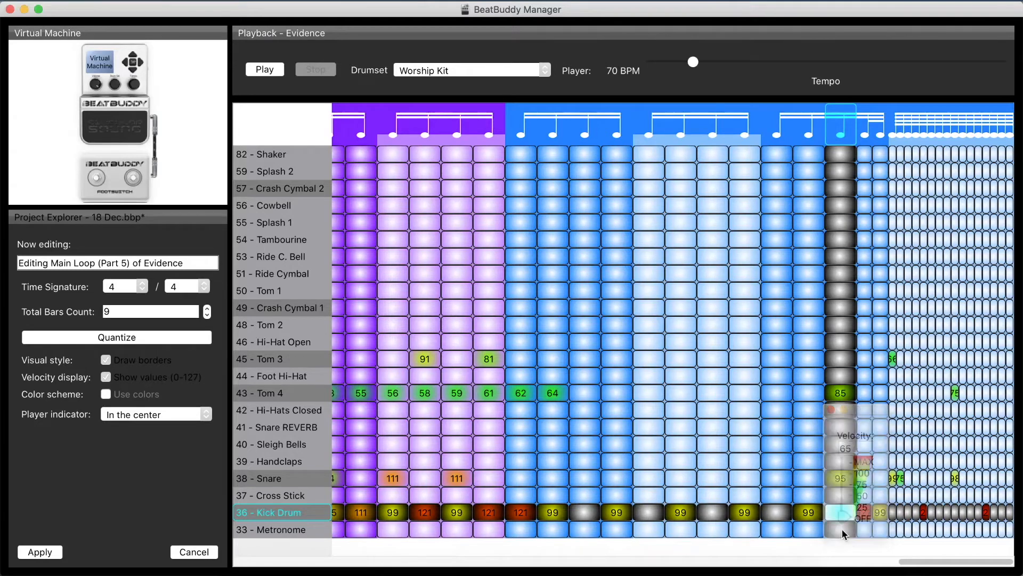
Add Kick Drum hits in bar 9: 121 on beat three's first sixteenth, 121 on beat two's third and 111 on its first.
double_click(779, 511)
key(Return)
double_click(714, 511)
key(Return)
double_click(650, 511)
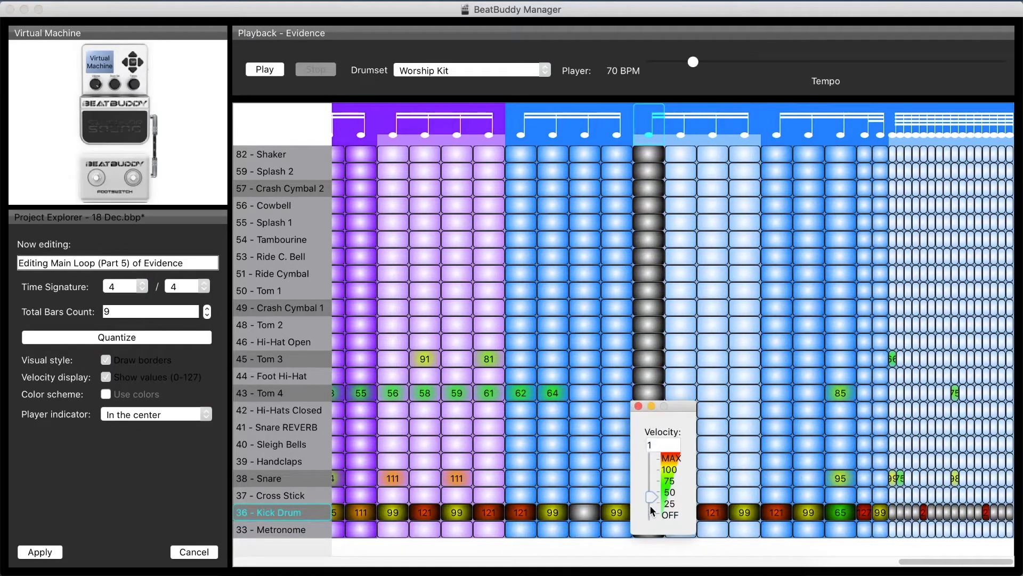
key(Return)
Set the Kick Drum to 105 on the third sixteenth and 98 on the first sixteenth of bar 9's first beat.
double_click(586, 512)
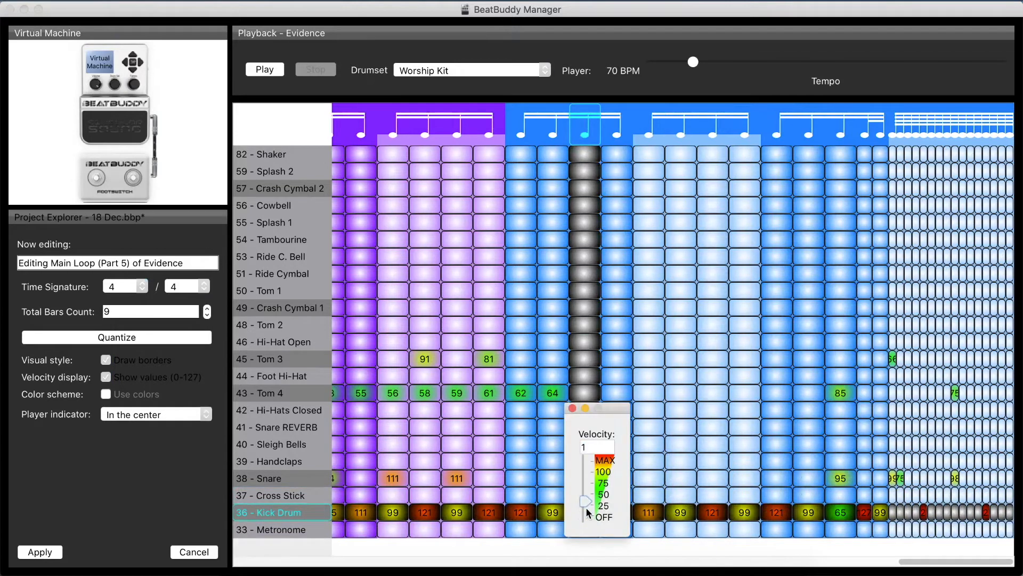
text(105)
key(Return)
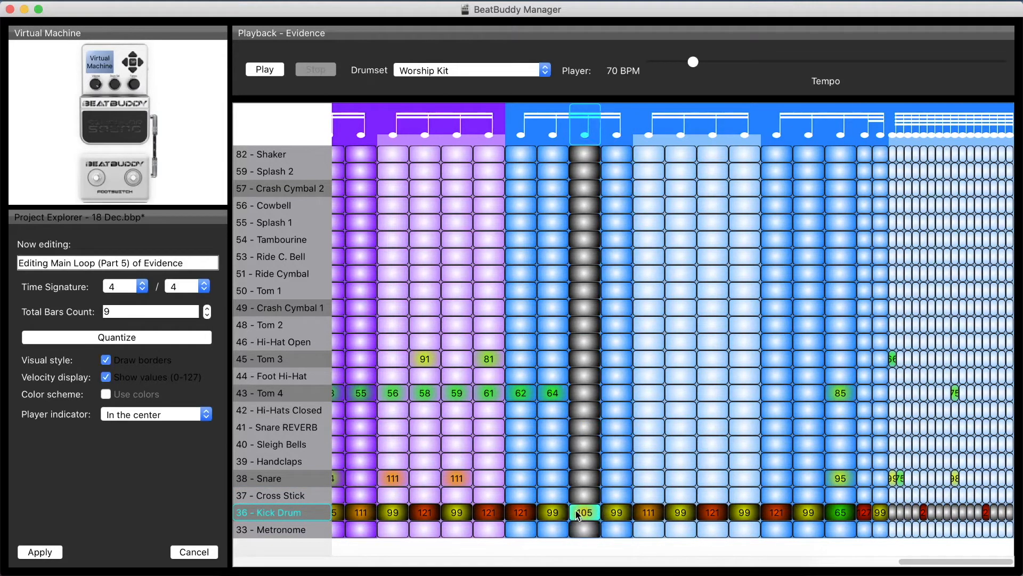
double_click(533, 512)
key(Return)
double_click(524, 514)
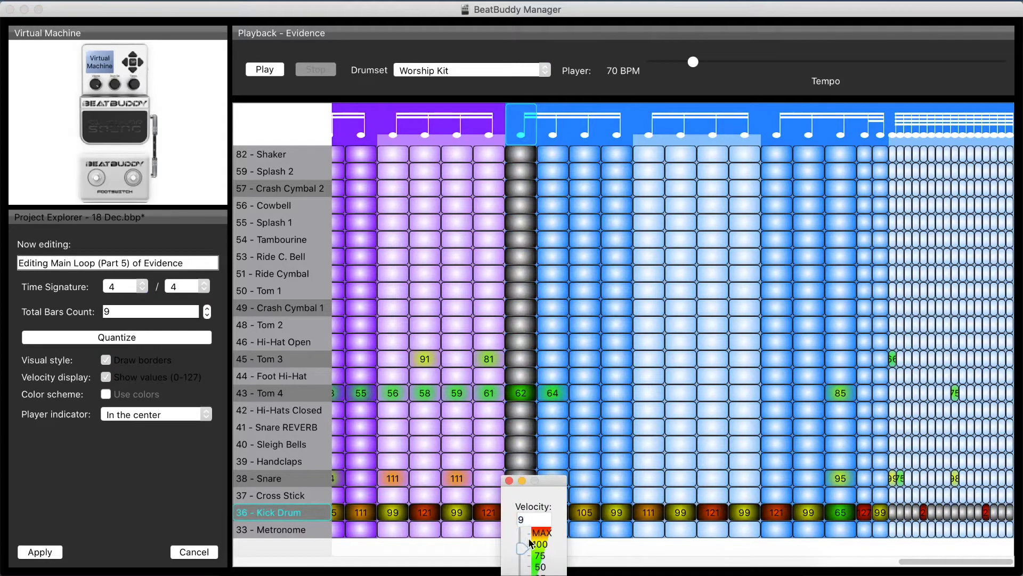
key(Return)
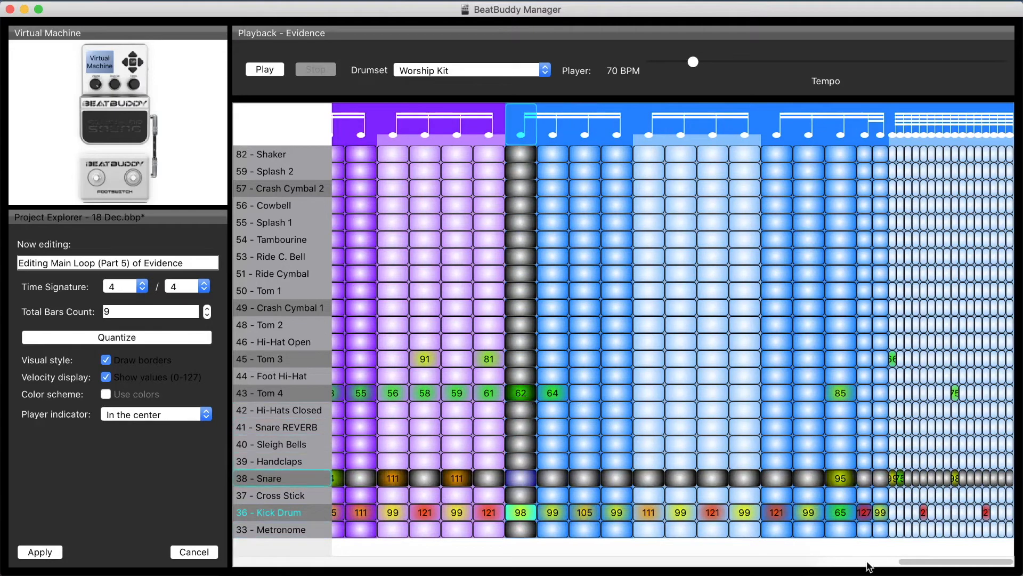
Set the Snare to 73 and 77 on the third and fourth sixteenths of bar 8's second beat.
drag(933, 566, 881, 566)
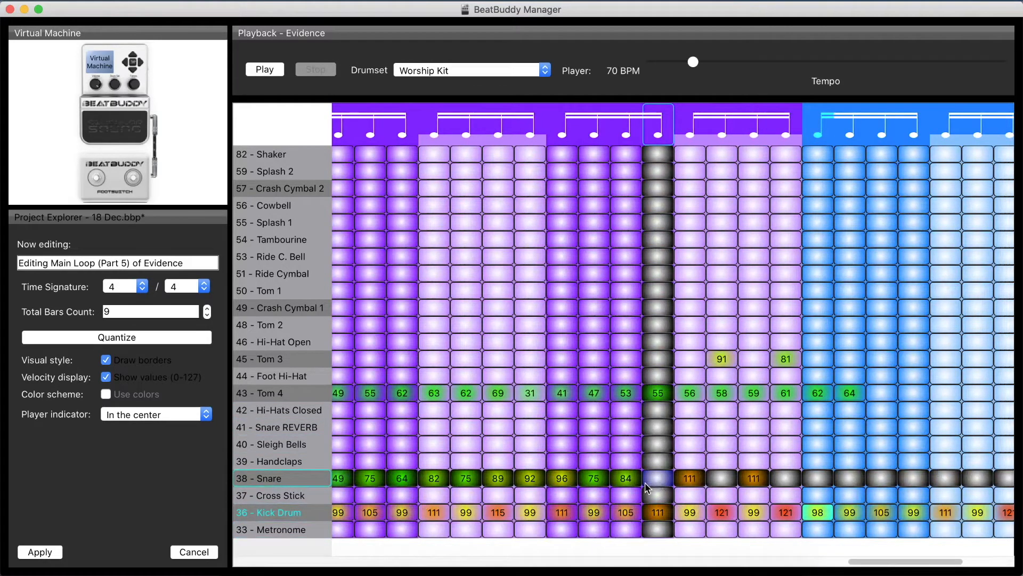
drag(864, 562, 848, 565)
drag(598, 479, 601, 511)
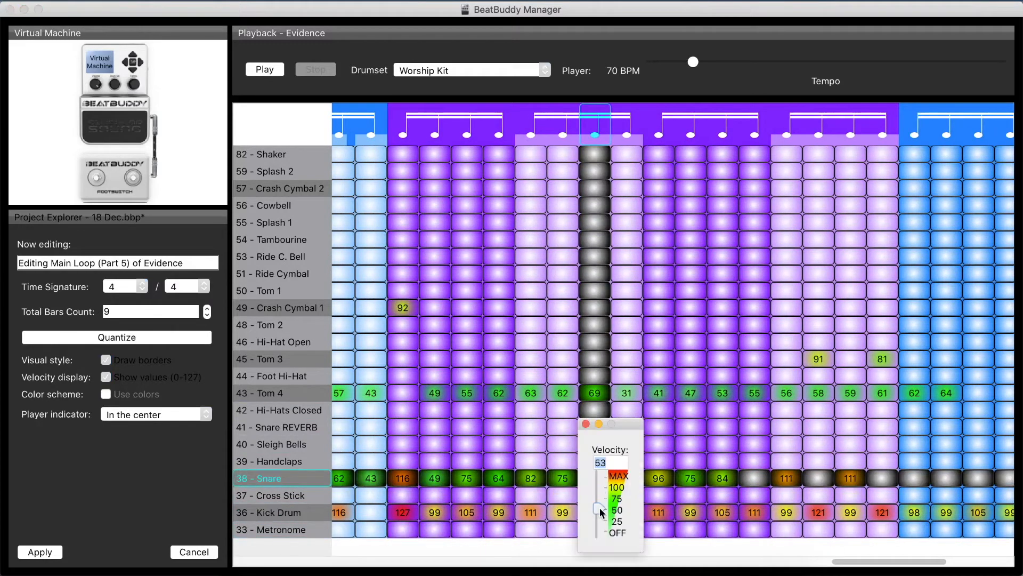
drag(601, 512, 601, 511)
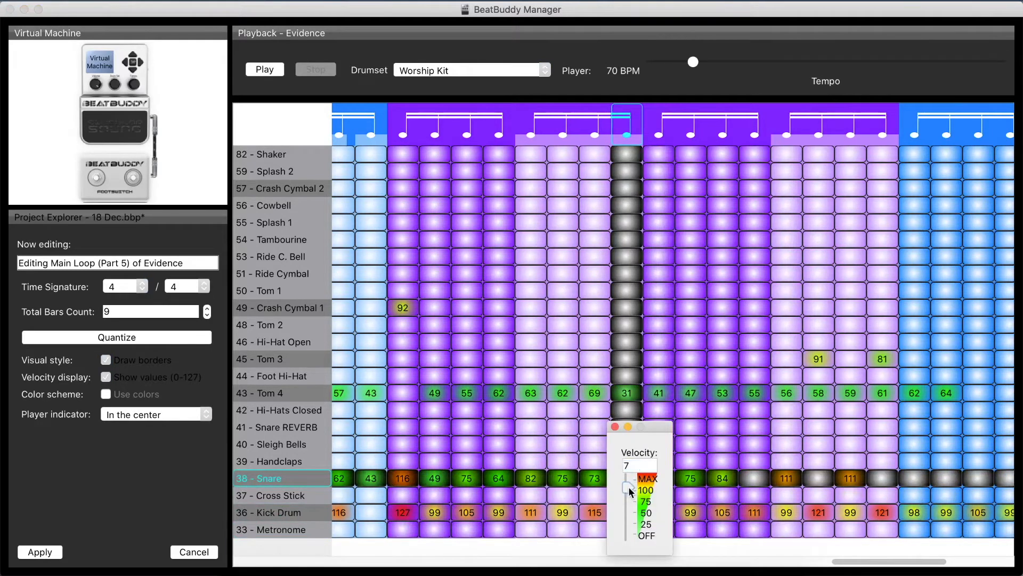
text(7)
key(Return)
Set the Snare to 82 and 78 on the first and second sixteenths of bar 8's third beat.
click(665, 482)
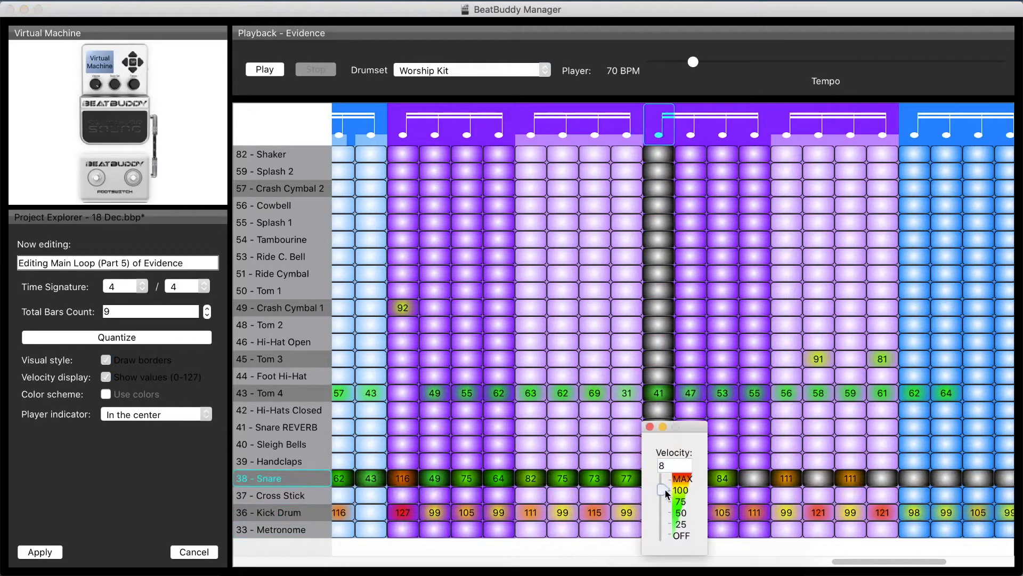
text(82)
key(Return)
click(693, 483)
text(78)
key(Return)
Set the Snare to 78 and 82 on the third and fourth sixteenths of bar 8's third beat.
click(723, 479)
text(78)
key(Return)
click(755, 480)
text(82)
key(Return)
Set the Snare to 86, 88 and 97 on the first three sixteenths of bar 8's fourth beat.
click(788, 481)
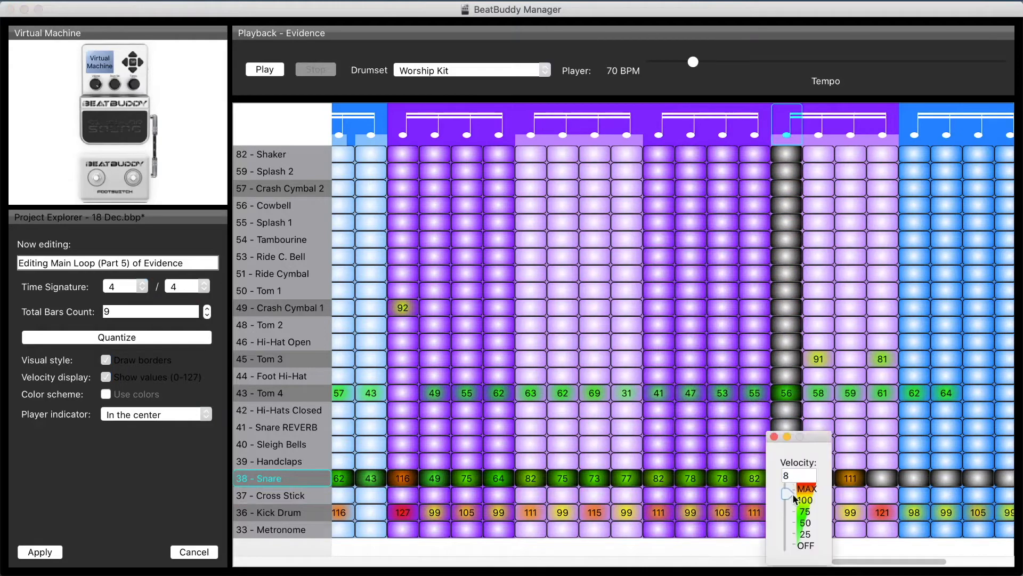
key(Return)
click(816, 478)
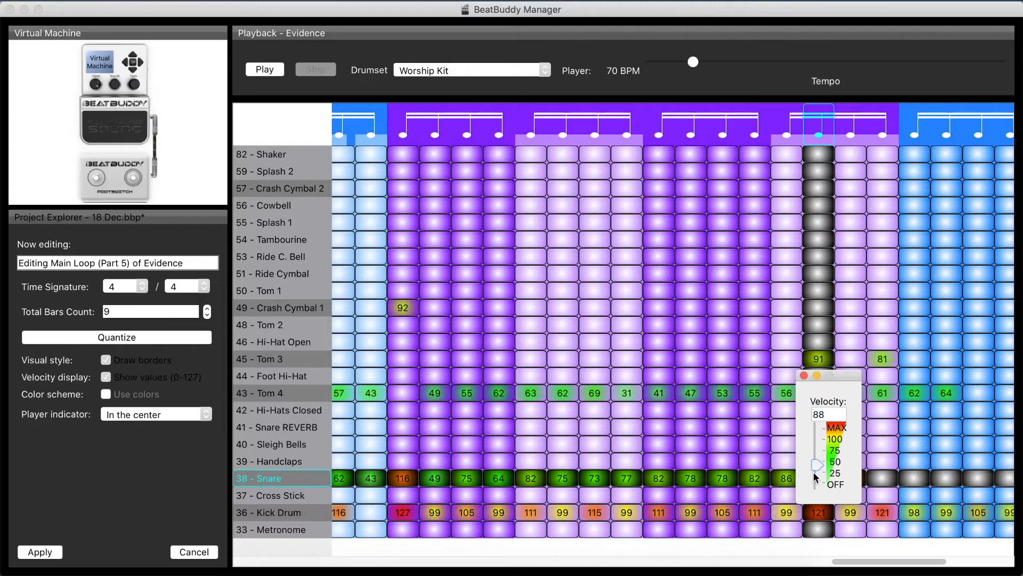
key(Return)
click(848, 479)
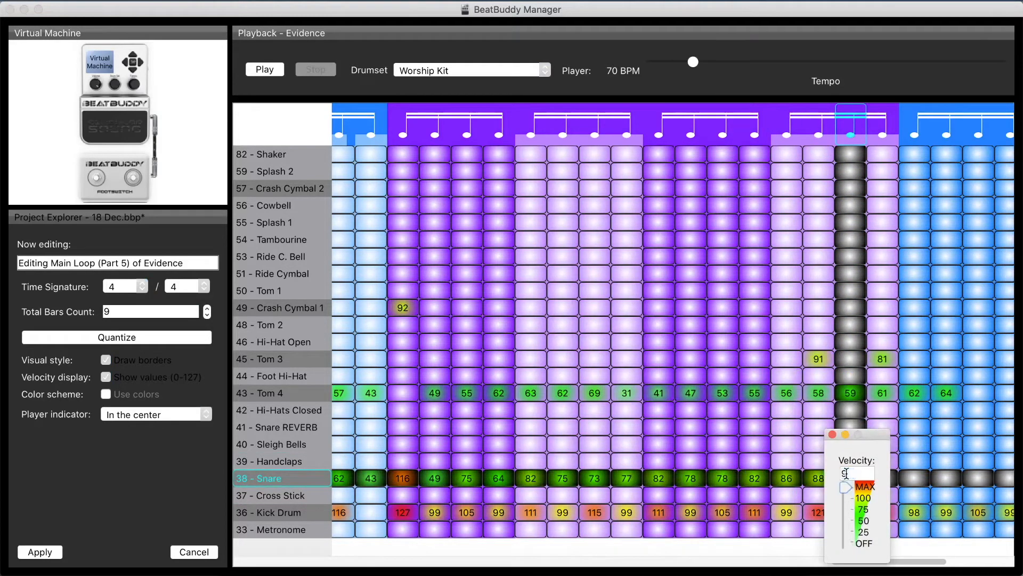
text(97)
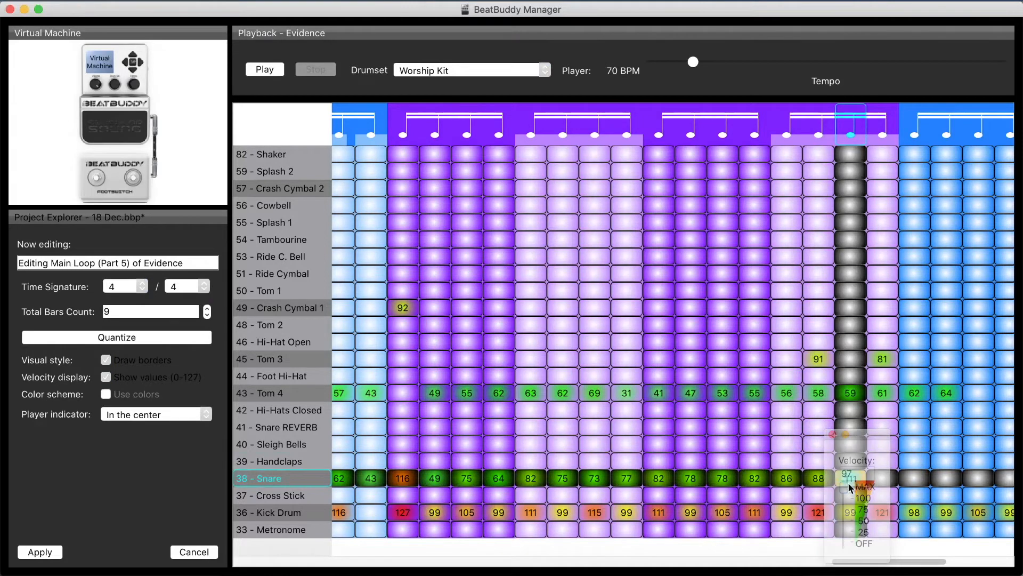
key(Return)
Add Snare hits on the second and first sixteenths of bar 9's third beat.
scroll(883, 560, right, 5)
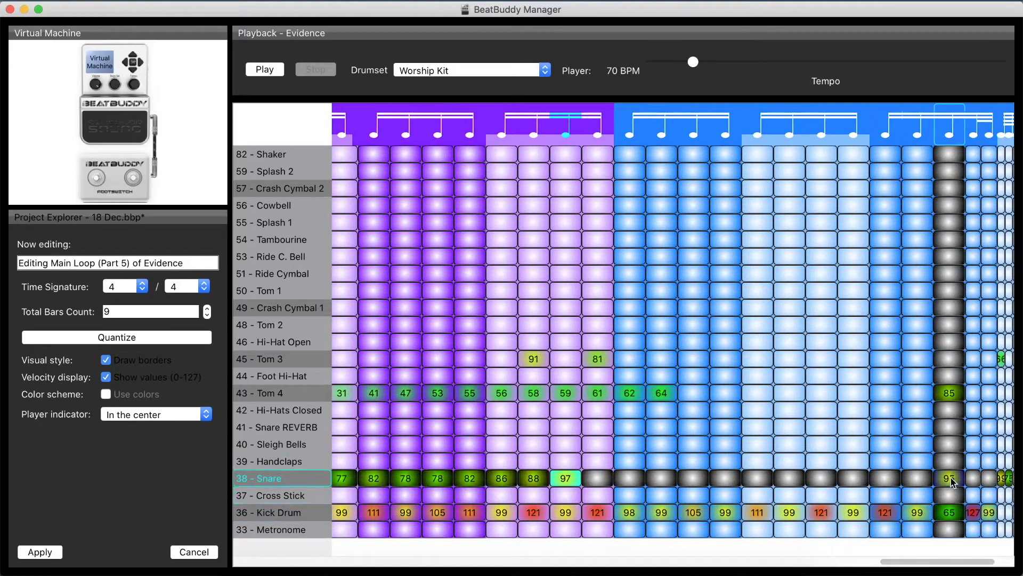
click(917, 477)
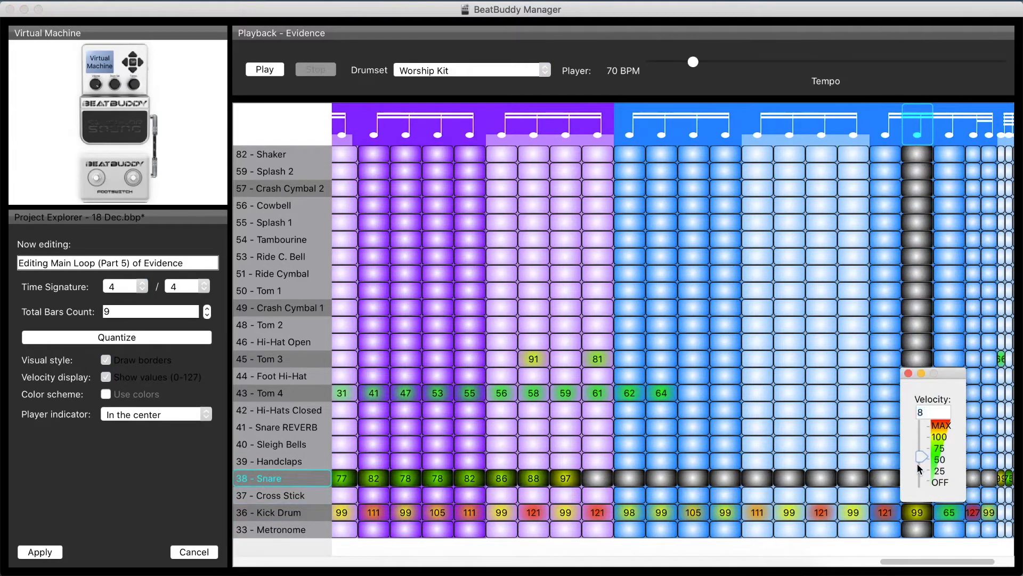
key(Return)
click(894, 474)
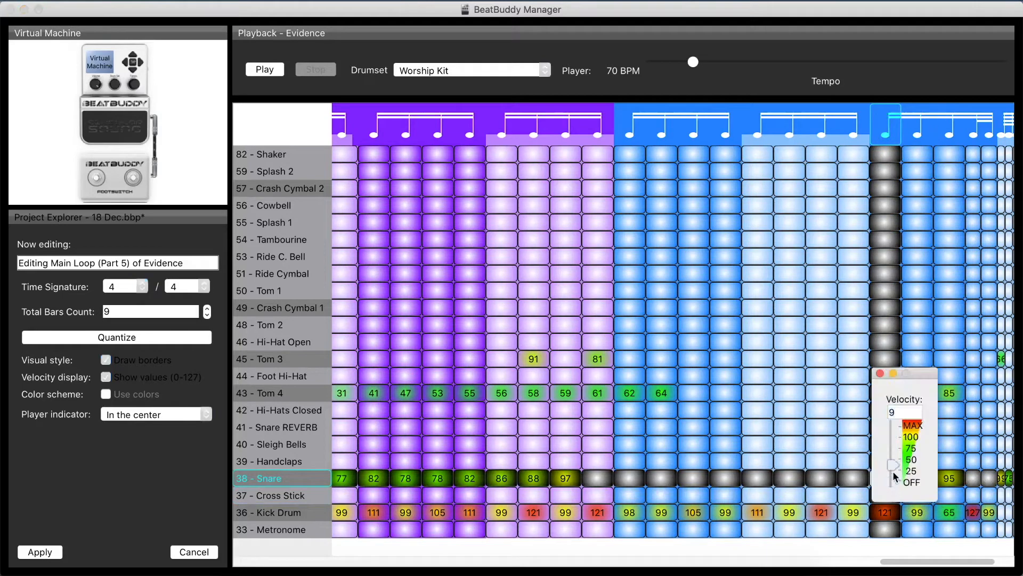
Fill the last bar's Snare row backward from beat 3's first note through all of beat 2 with velocities 92, 88, 76, 72 and 71.
key(Return)
click(852, 477)
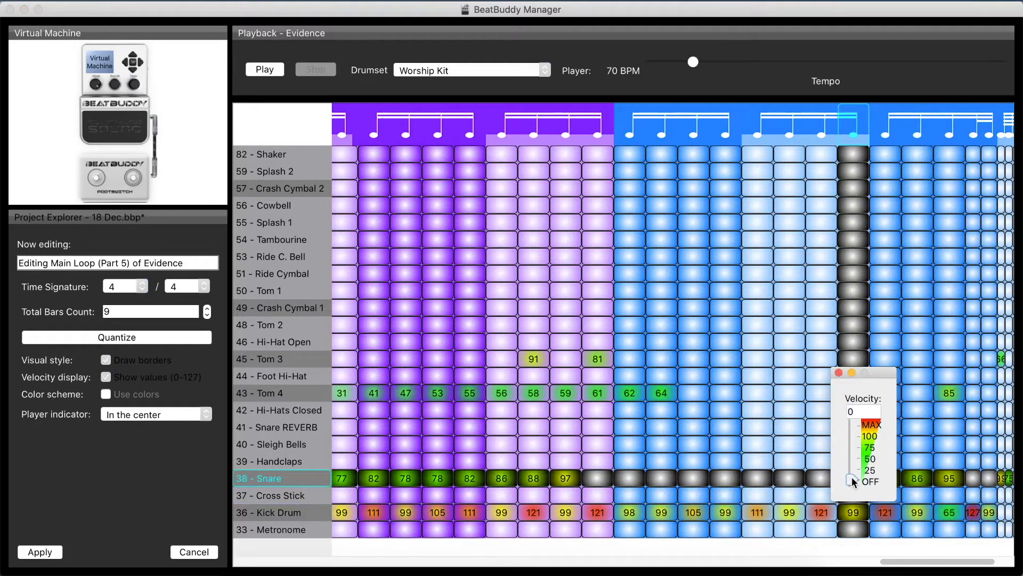
text(88)
key(Return)
click(823, 477)
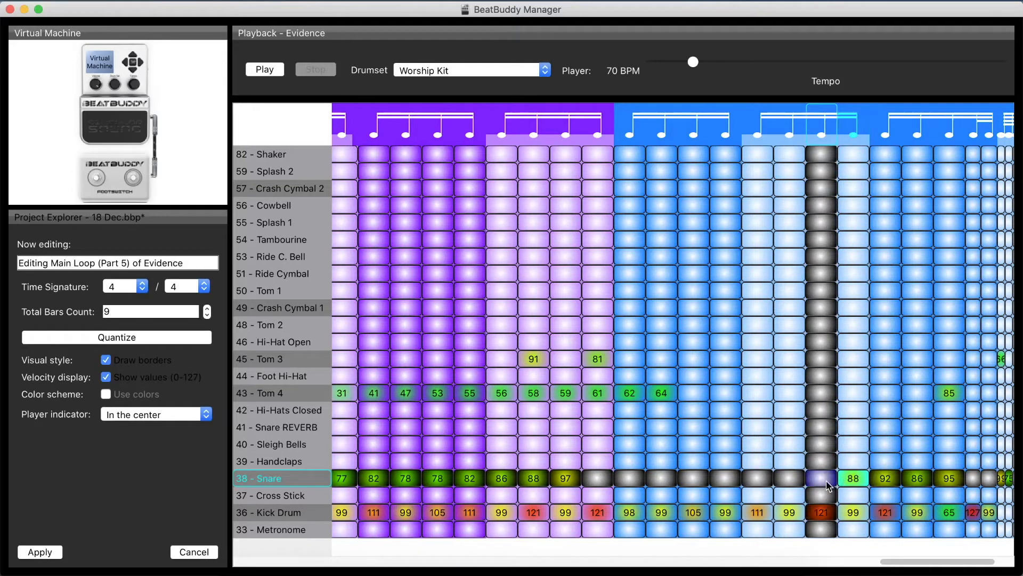
text(76)
key(Return)
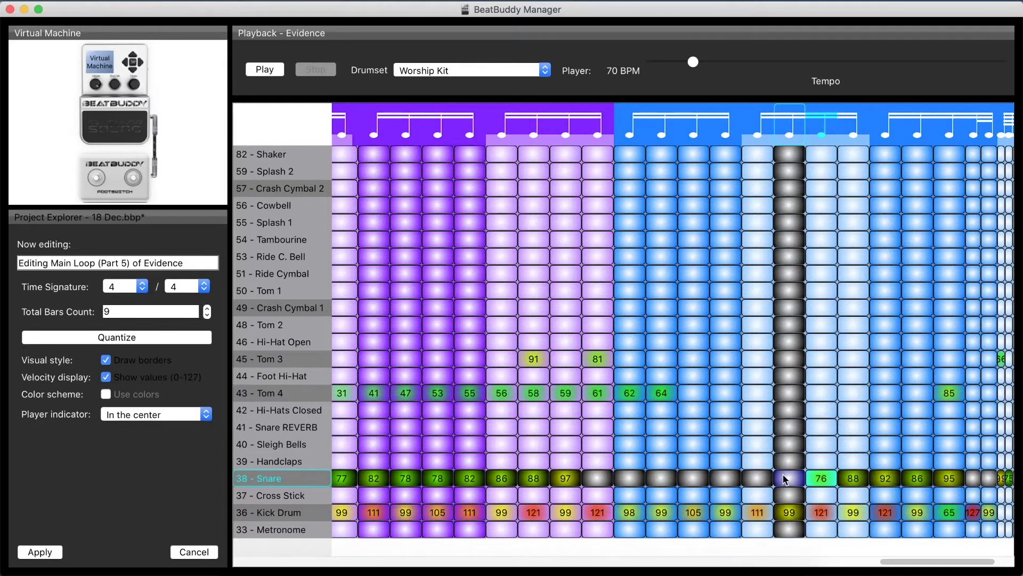
click(786, 477)
key(Return)
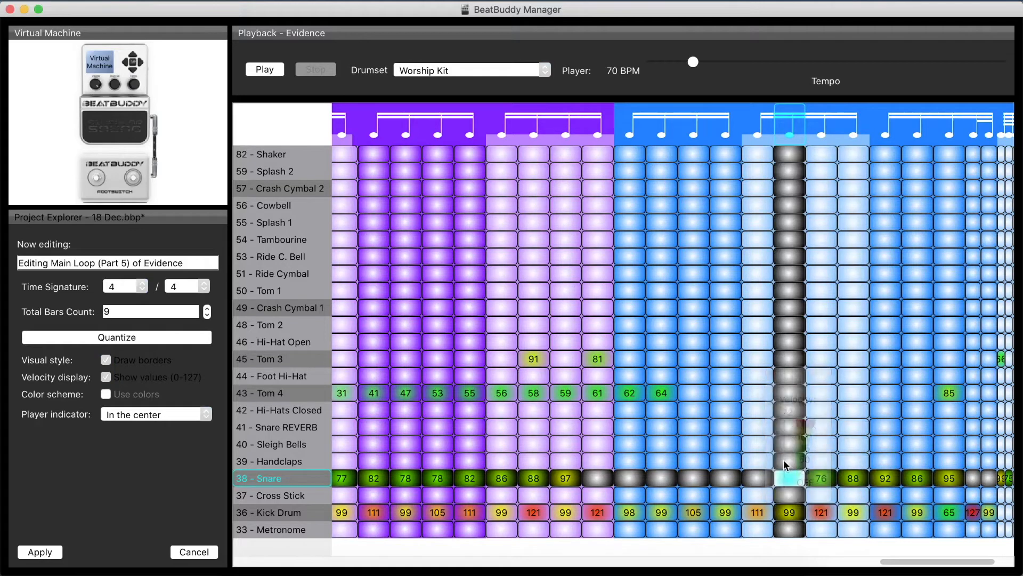
click(762, 477)
text(71)
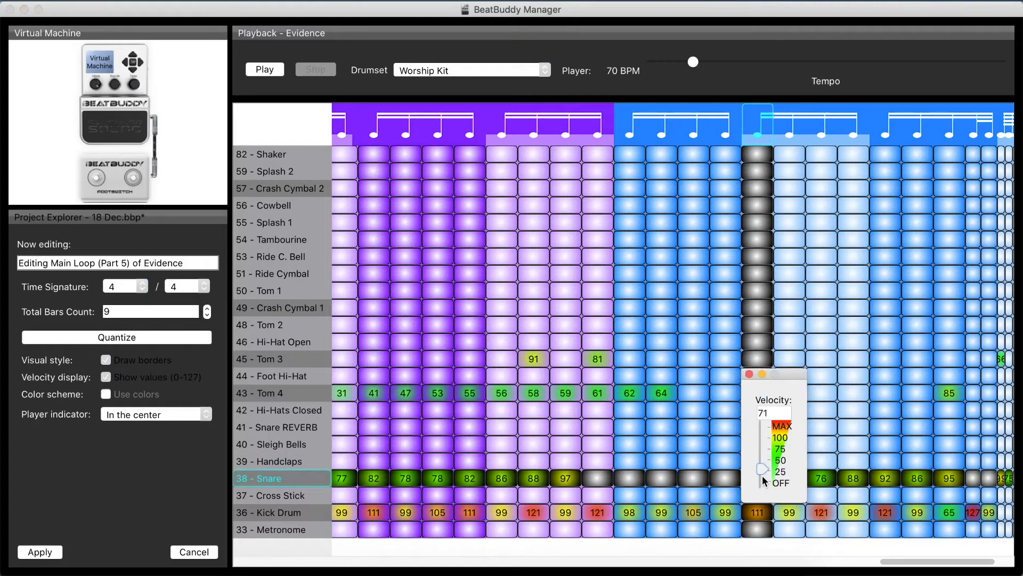
key(Return)
Add Snare hits on the fourth, third and second notes of the last bar's first beat at velocities 69, 67 and 23.
click(735, 478)
click(728, 477)
text(69)
key(Return)
click(699, 480)
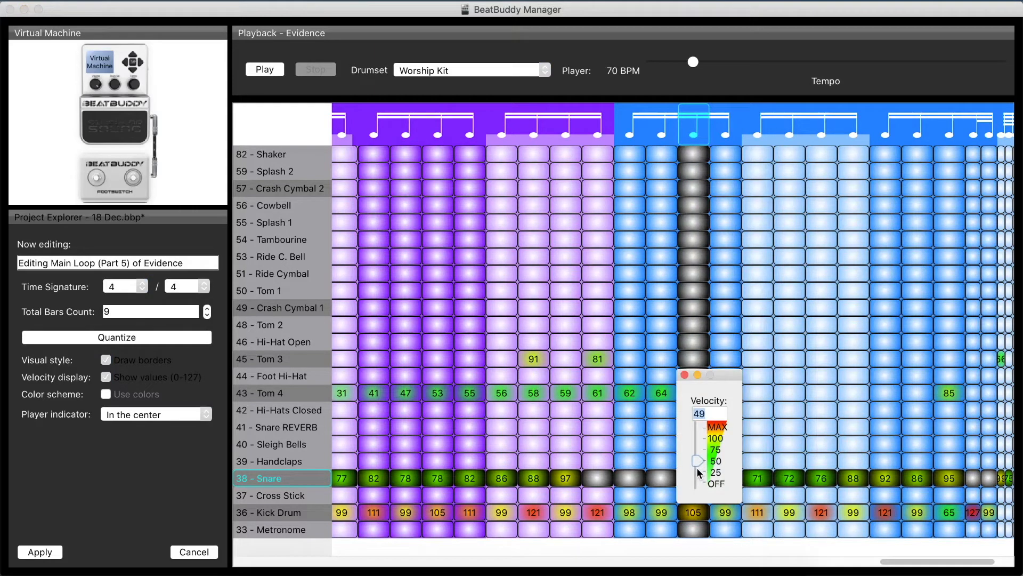
key(Return)
click(663, 475)
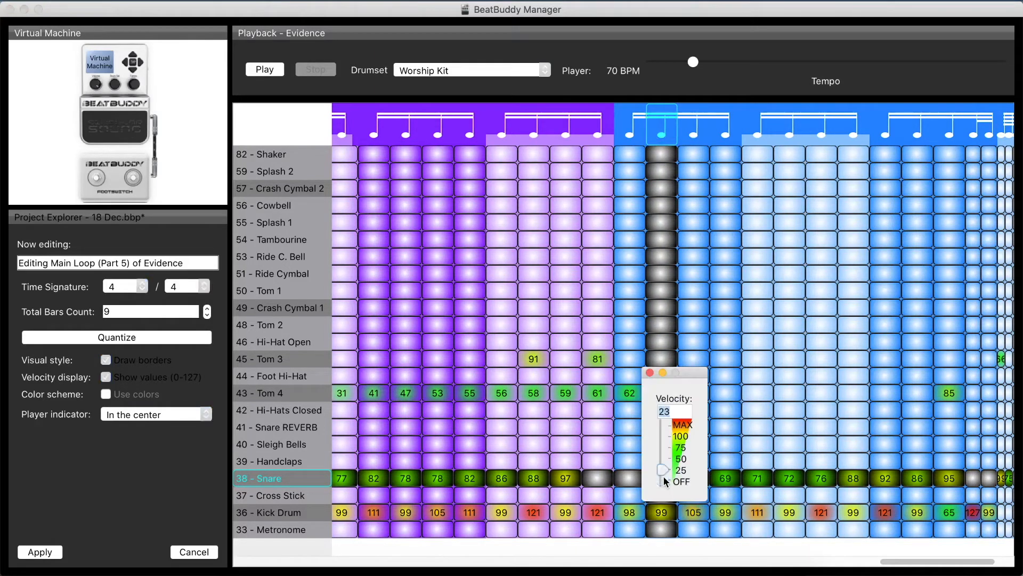
key(Return)
click(697, 481)
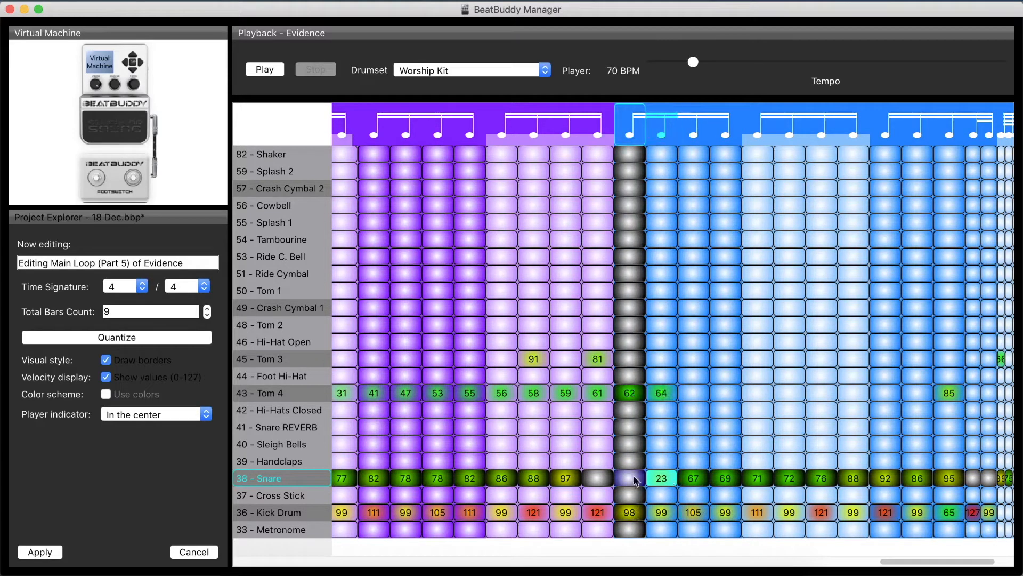
Set the Snare velocities to 91 and 93 on the purple bar's final two notes and 127 on the last bar's first note.
click(567, 479)
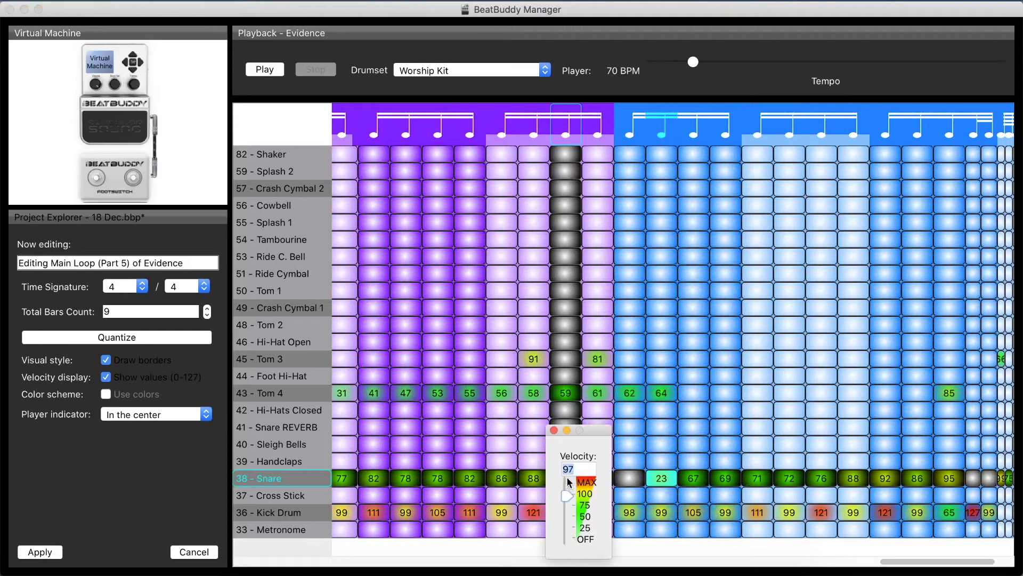
text(91)
key(Return)
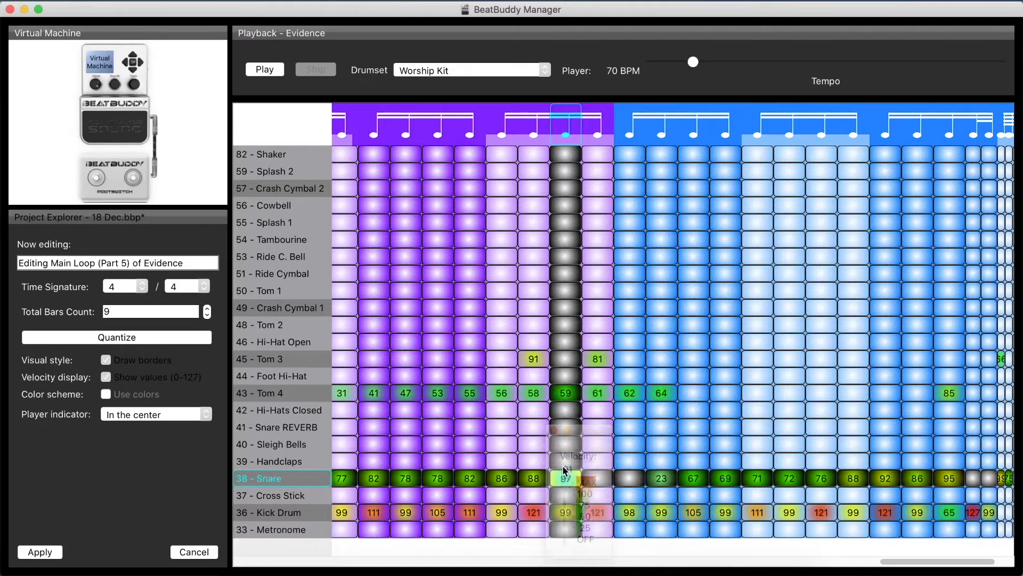
click(594, 480)
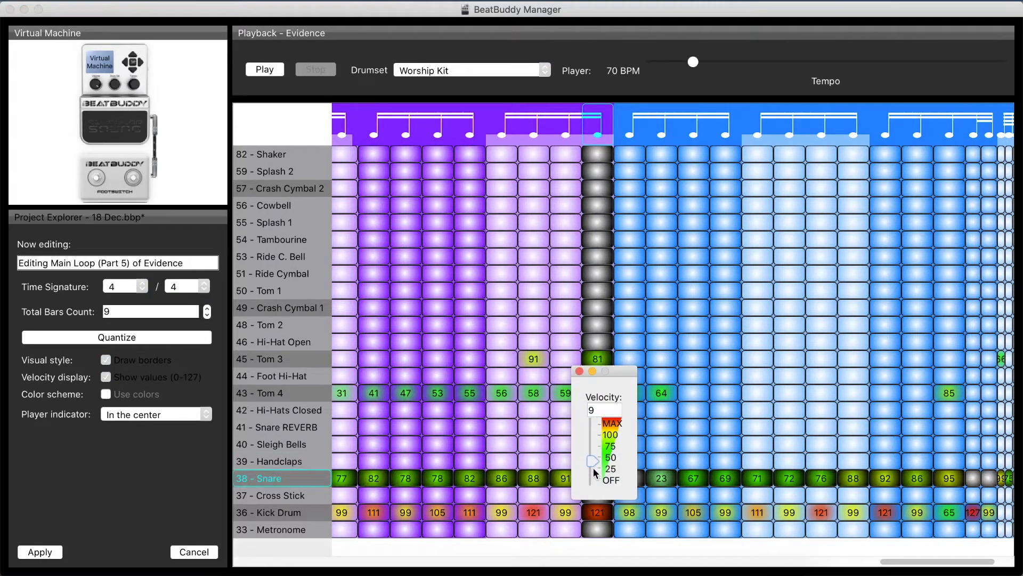
text(93)
key(Return)
click(630, 483)
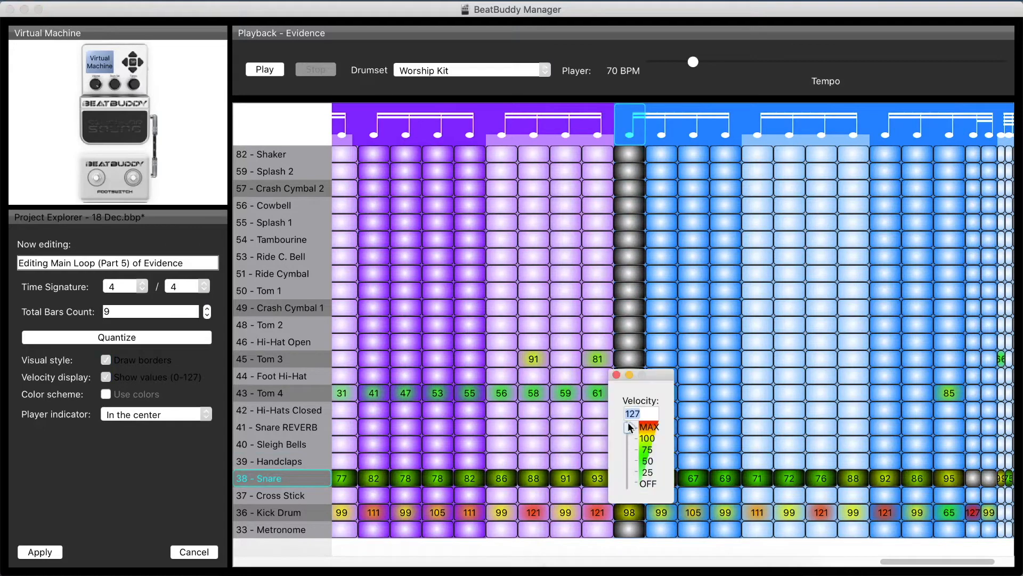
text(127)
key(Return)
Add Tom 4 hits at velocities 67 and 72 on the third and fourth notes of the last bar's first beat.
click(699, 396)
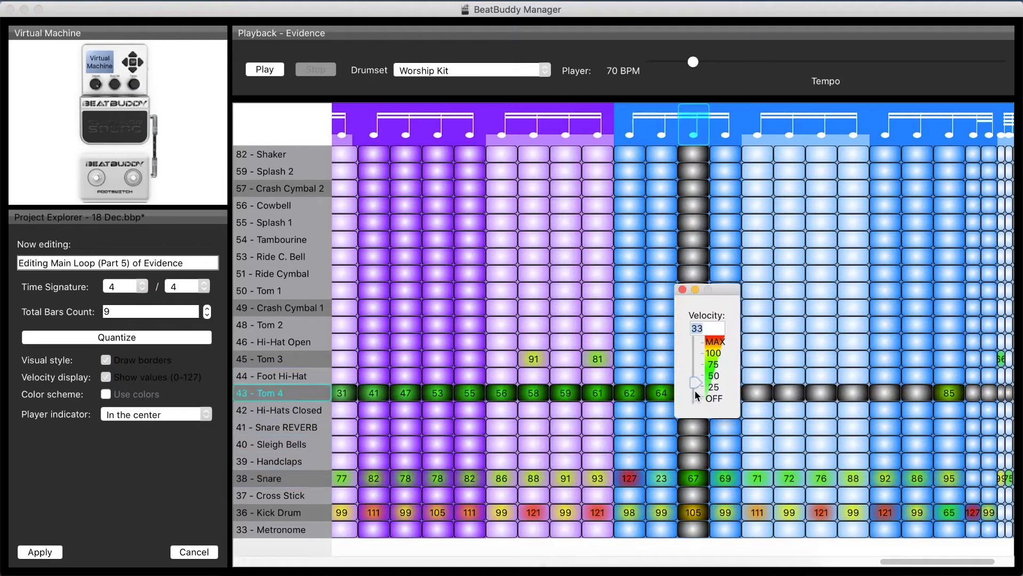
text(7)
key(Return)
click(698, 390)
text(67)
key(Return)
click(728, 392)
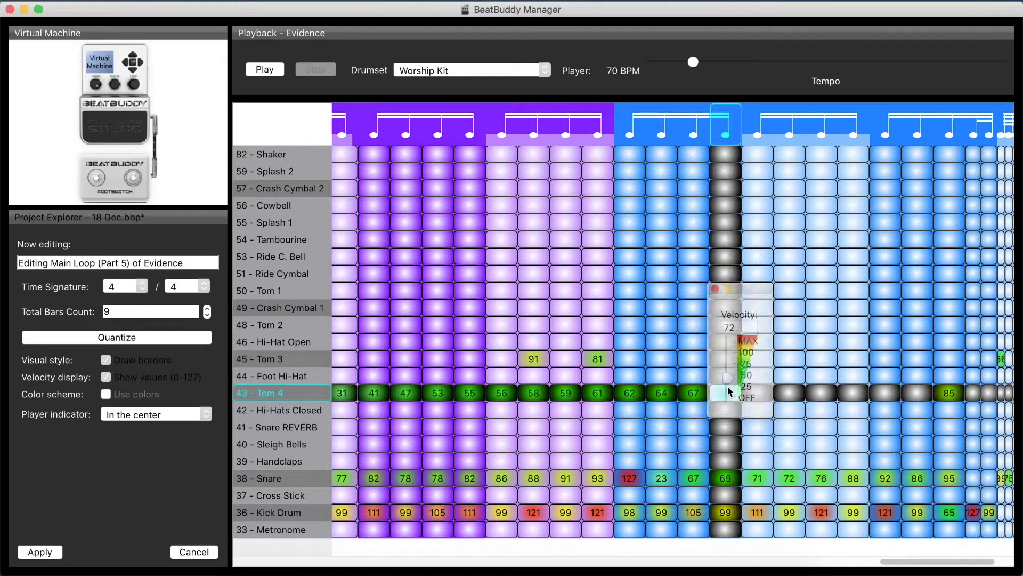
key(Return)
Fill the Tom 4 row across the last bar's second beat with velocities 74, 76, 77 and 78.
click(756, 388)
text(74)
key(Return)
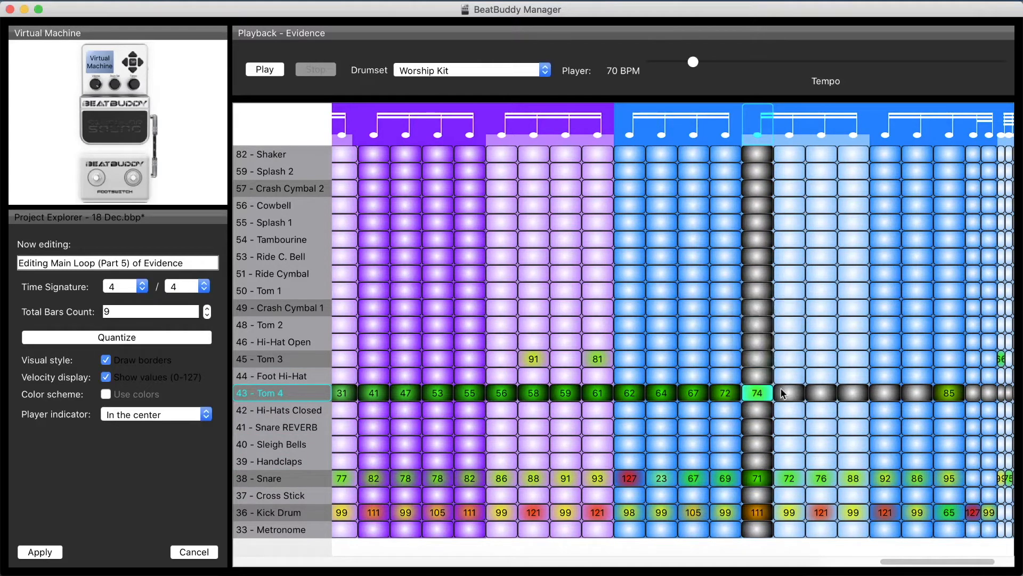
click(786, 393)
text(76)
key(Return)
click(826, 393)
text(78)
key(Return)
click(844, 392)
text(78)
key(Return)
Add Tom 4 hits at velocities 79 and 81 on the first two notes of the last bar's third beat.
click(884, 395)
text(79)
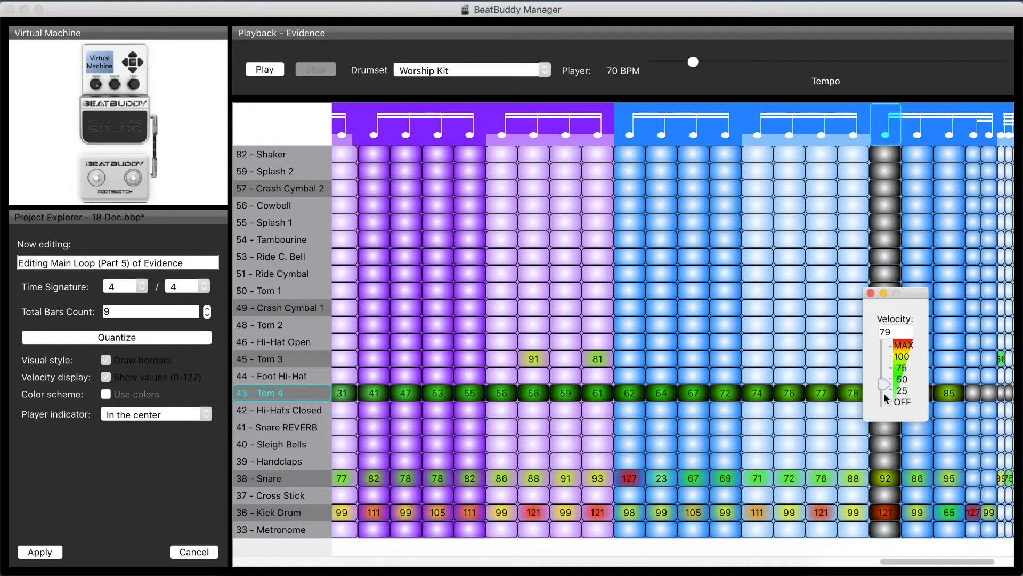
key(Return)
click(911, 393)
text(9)
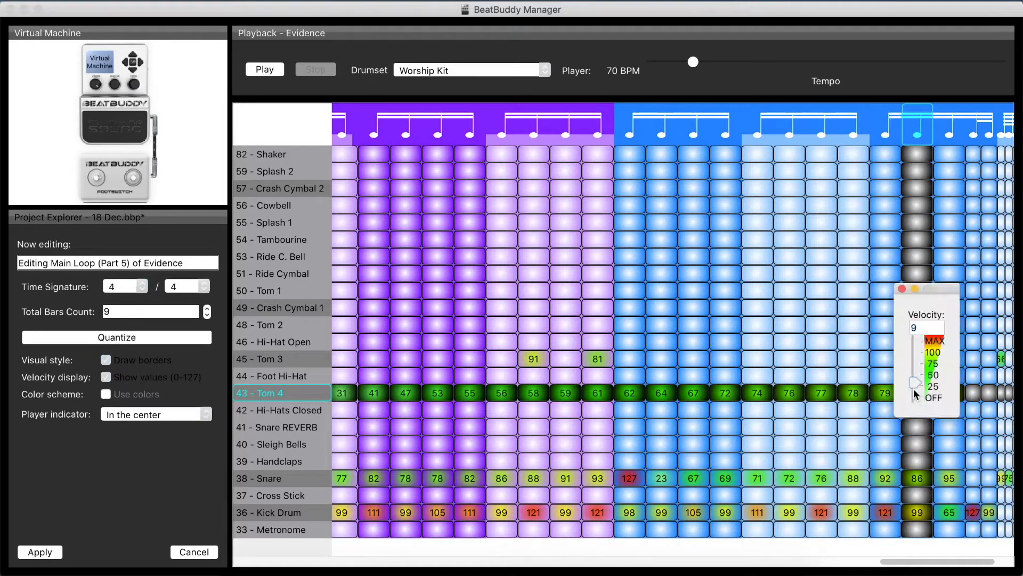
key(Return)
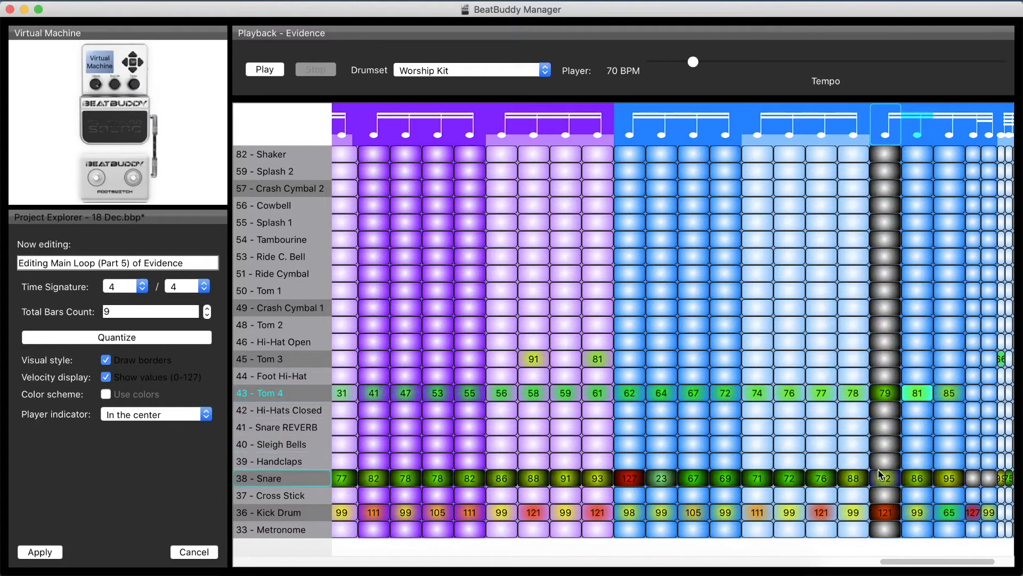
Remove both Tom 3 hits from the purple bar's final beat and add a Crash Cymbal 2 hit at 89 on the last bar's first note.
drag(602, 363, 605, 493)
drag(535, 363, 560, 490)
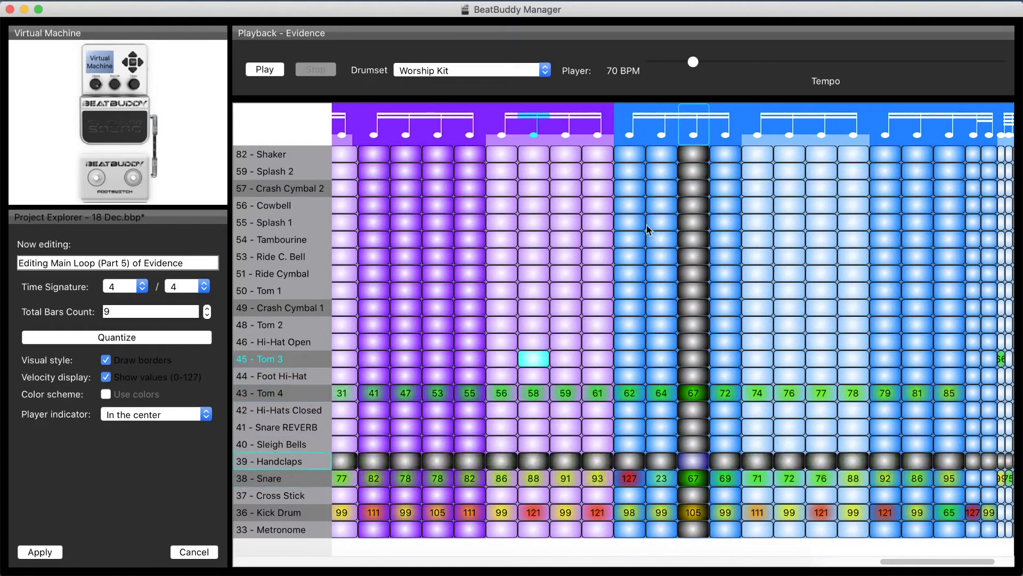
click(635, 193)
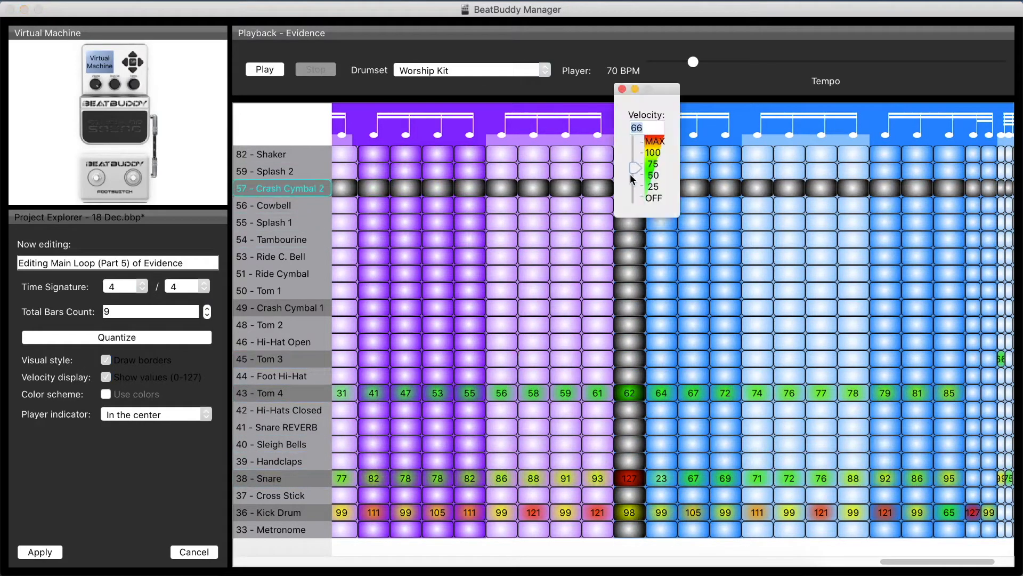
text(89)
key(Return)
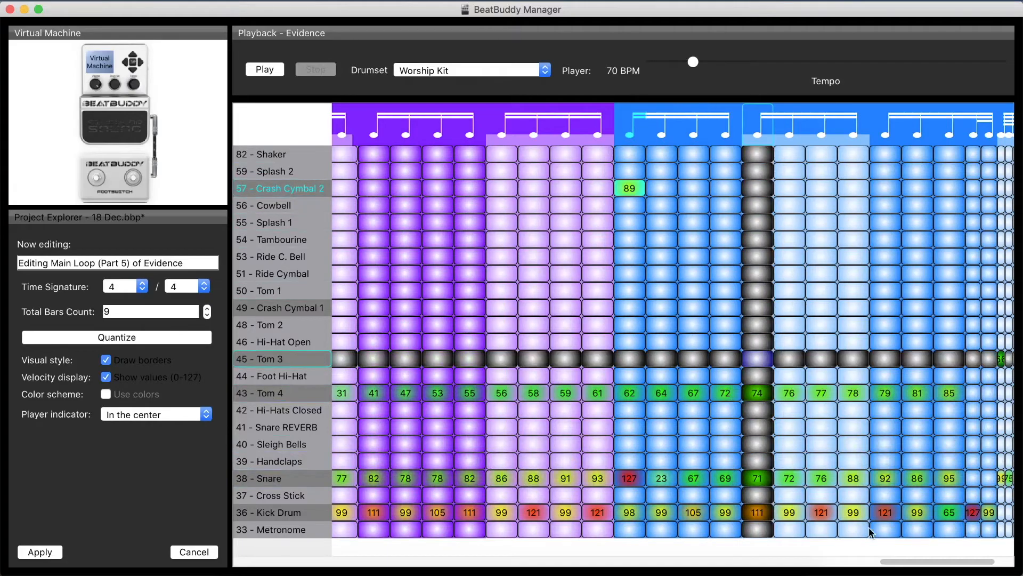
Play the edited main loop back from its beginning.
drag(928, 564, 274, 563)
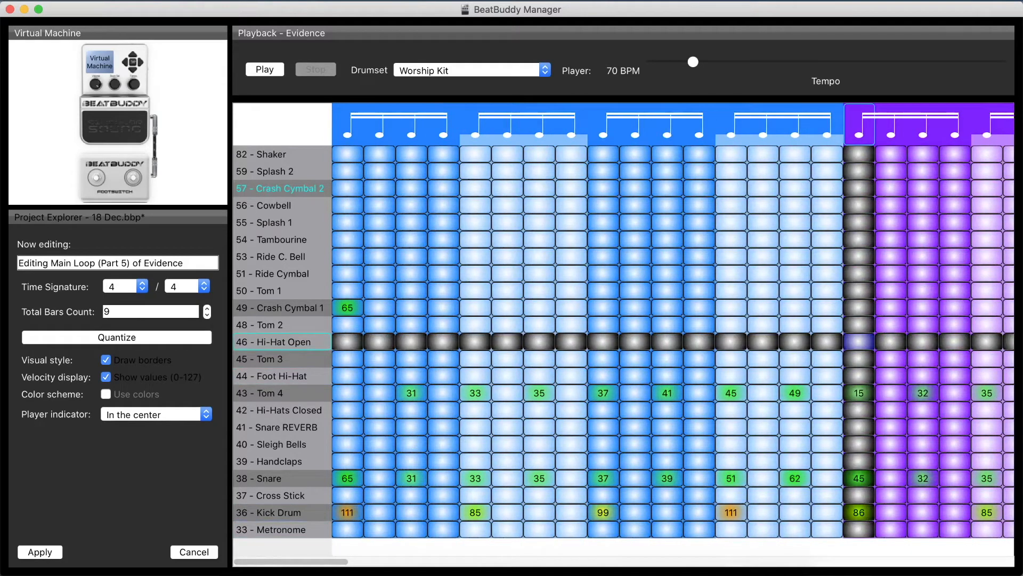
key(super+Tab)
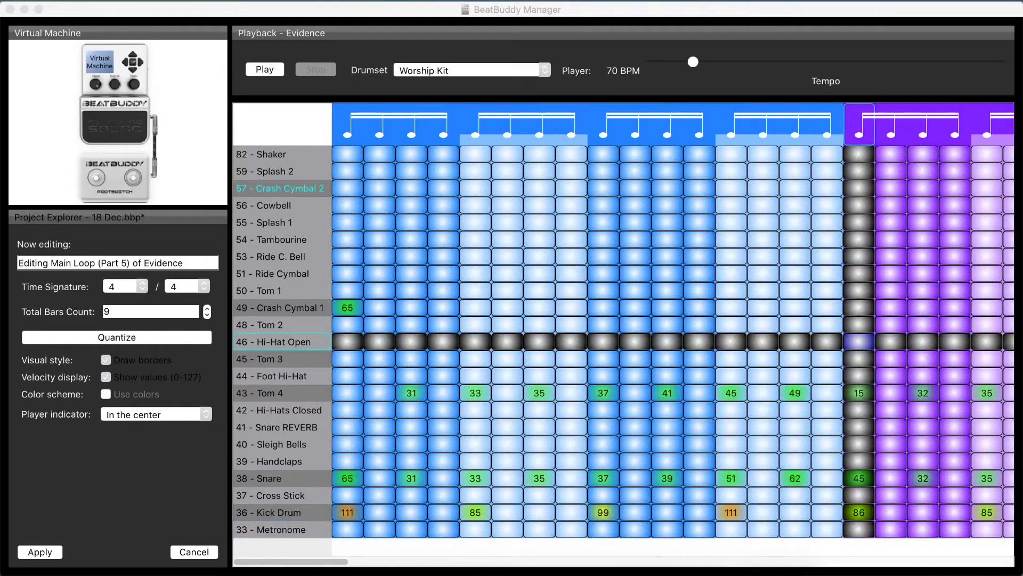
click(281, 71)
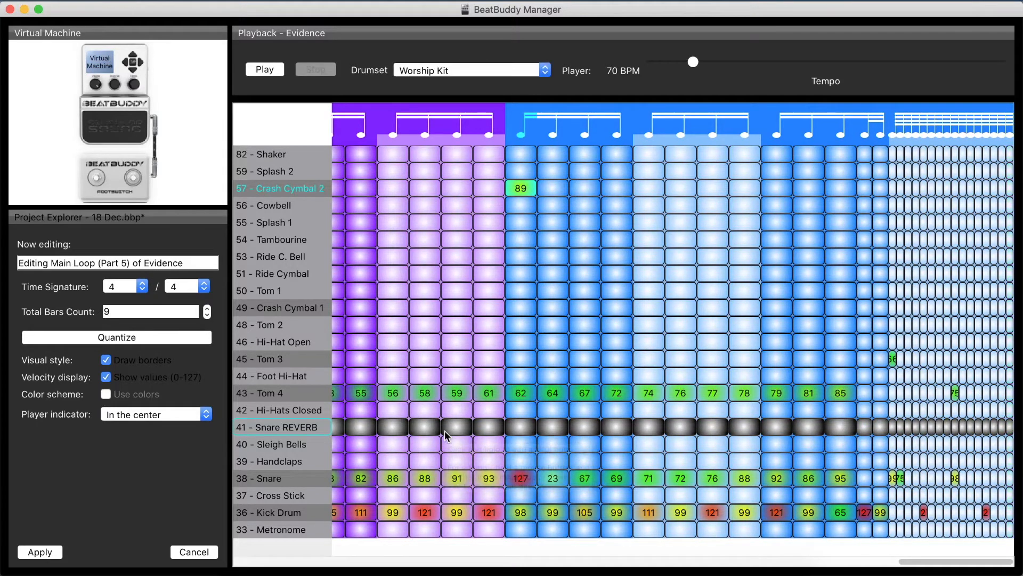
Change the velocity of the Tom 4 hit midway through the last bar's final beat.
right_click(956, 393)
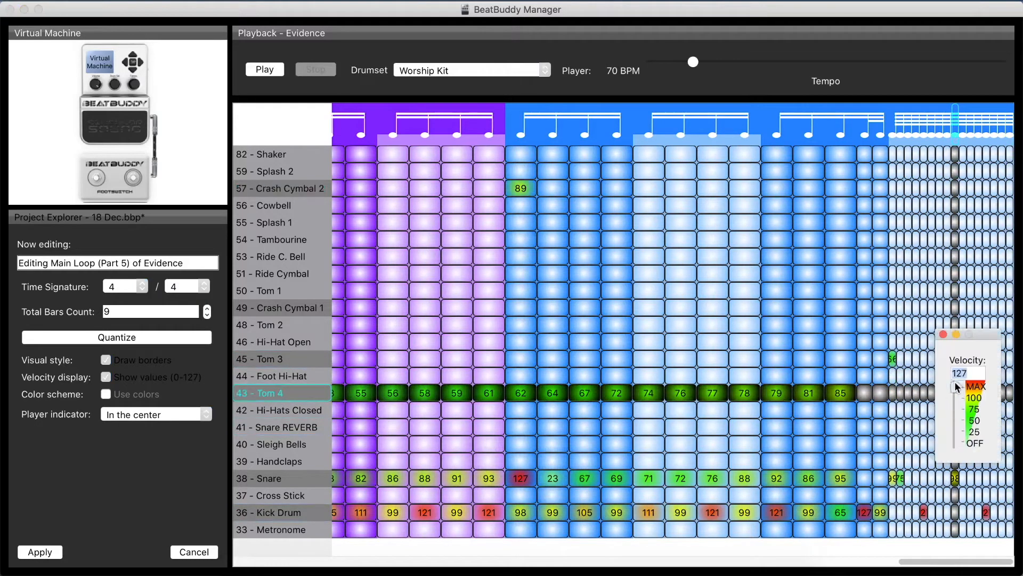
right_click(956, 366)
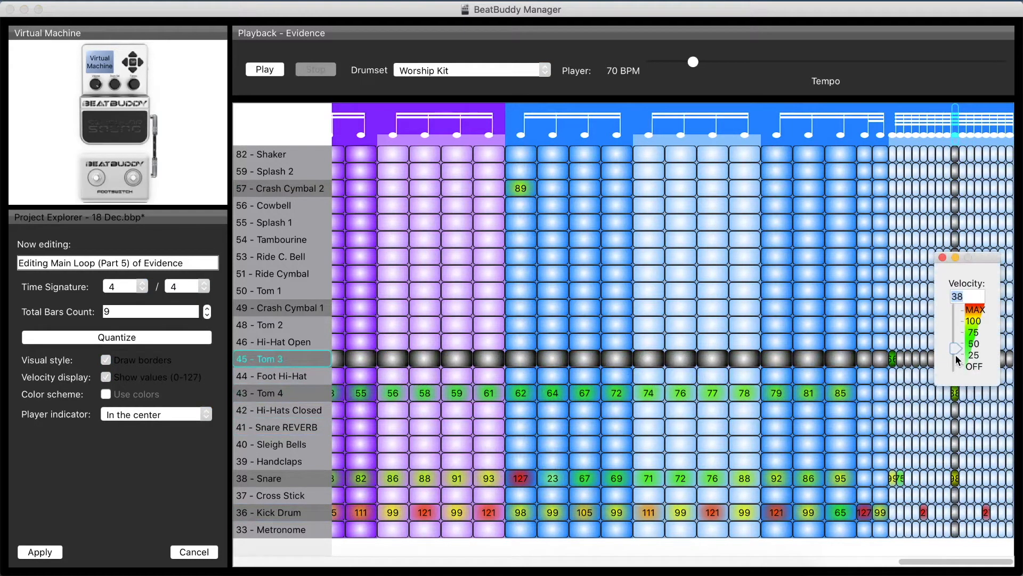
drag(958, 357, 956, 332)
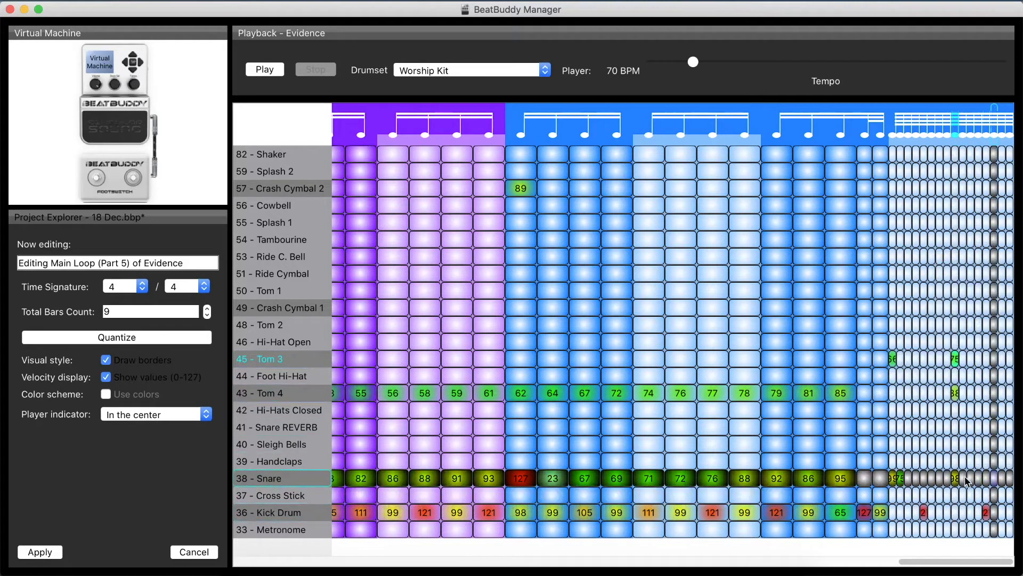
drag(956, 361, 959, 410)
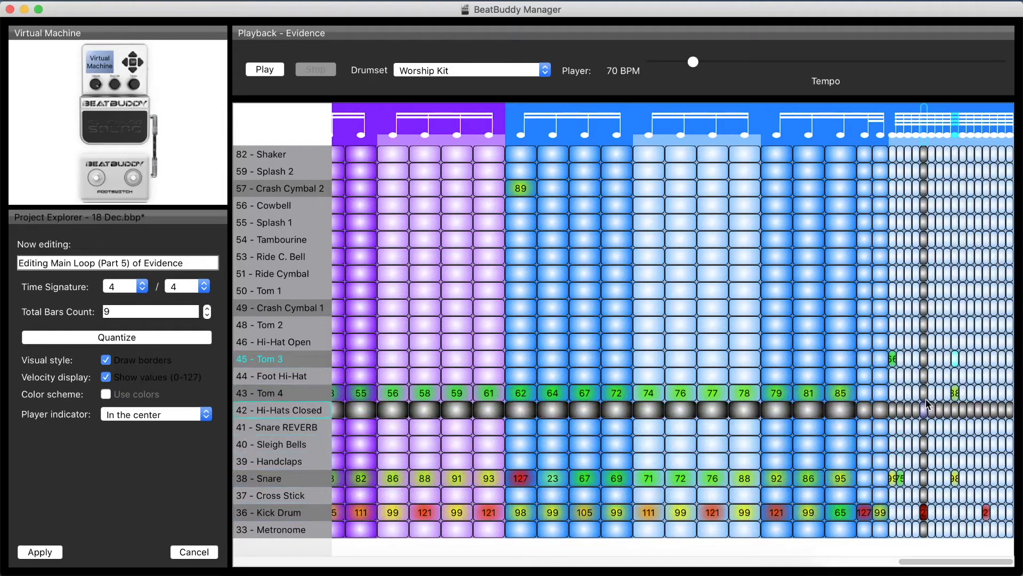
Add Tom 4 hits at velocities 75 and 85 in the last bar's final beat, aligned with its two Kick Drum hits.
drag(925, 399, 927, 393)
text(7)
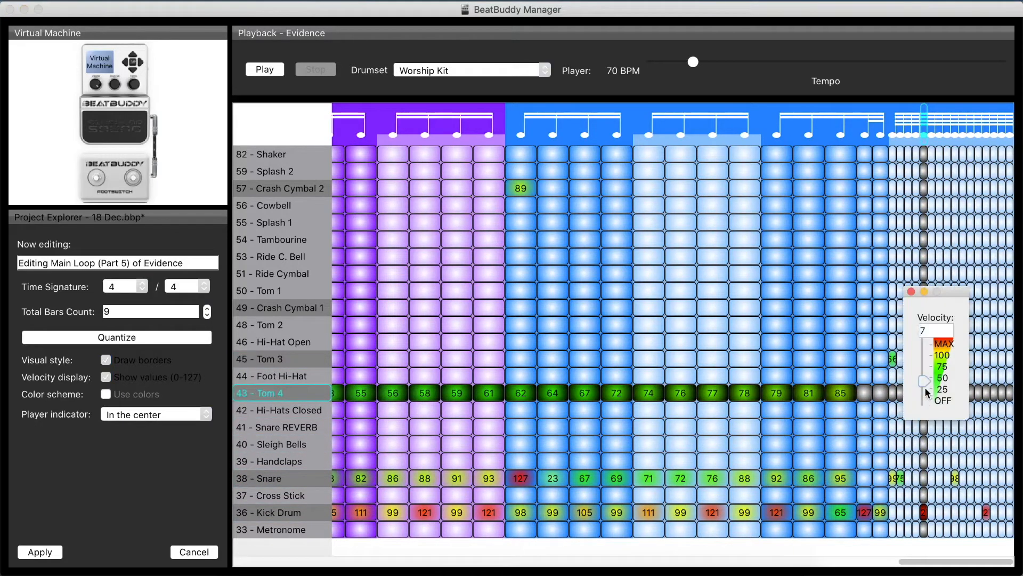
text(5)
key(Return)
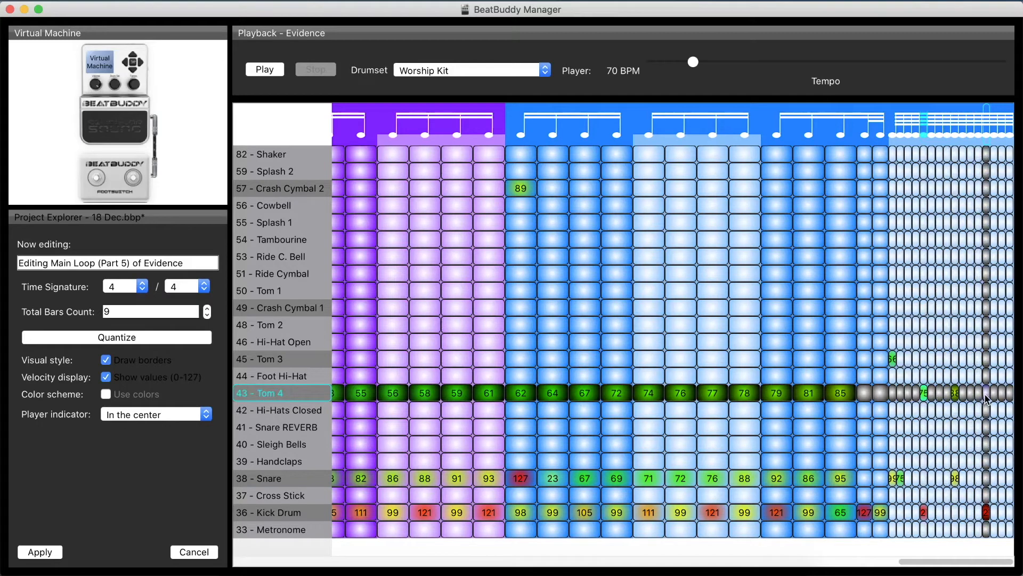
click(986, 399)
text(8)
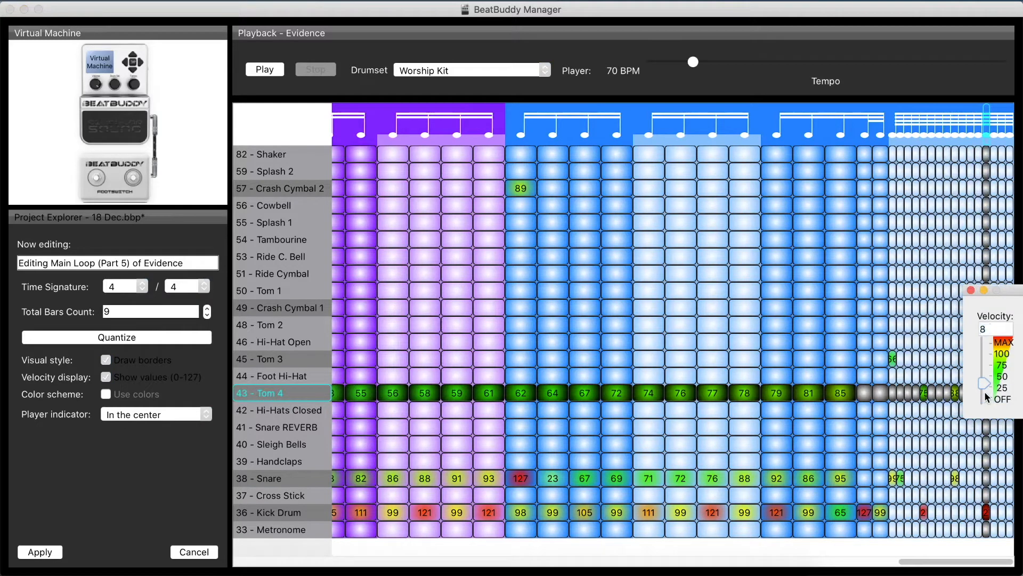
text(5)
key(Return)
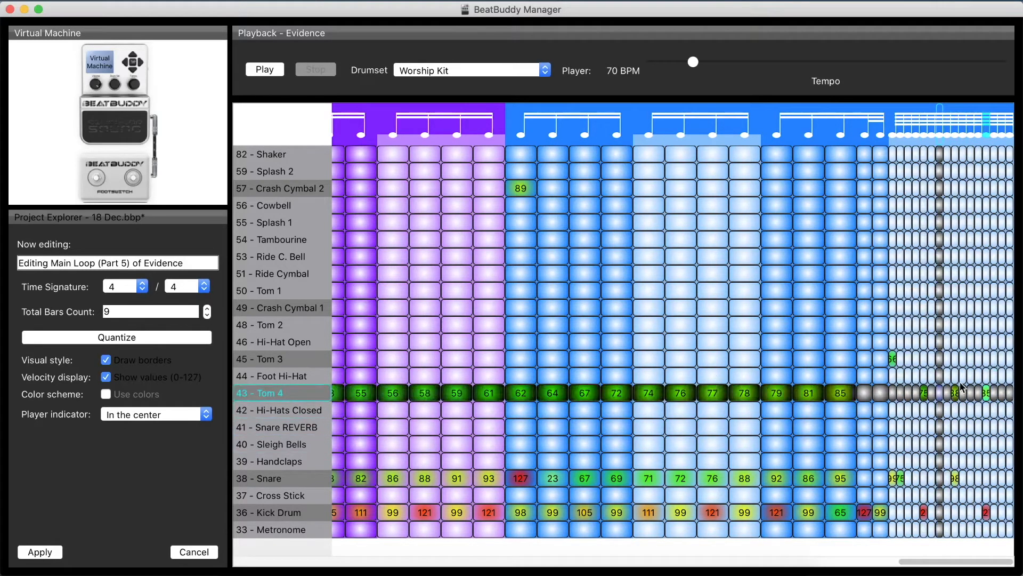
Fill the Tom 4 gaps in the first two beats of the earlier purple bar with hits at velocities 31, 5 and 21.
drag(926, 563, 657, 567)
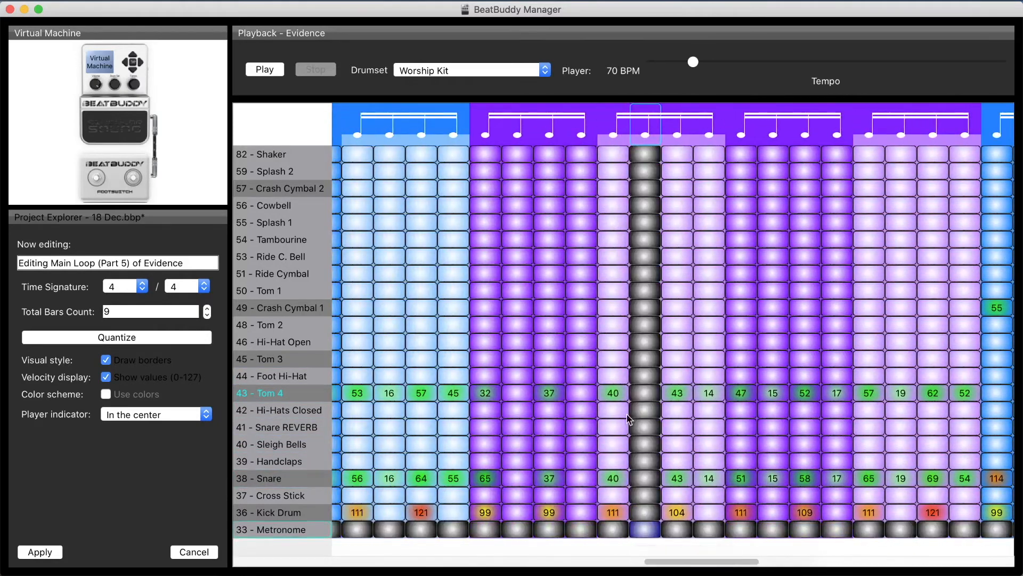
drag(643, 391, 644, 384)
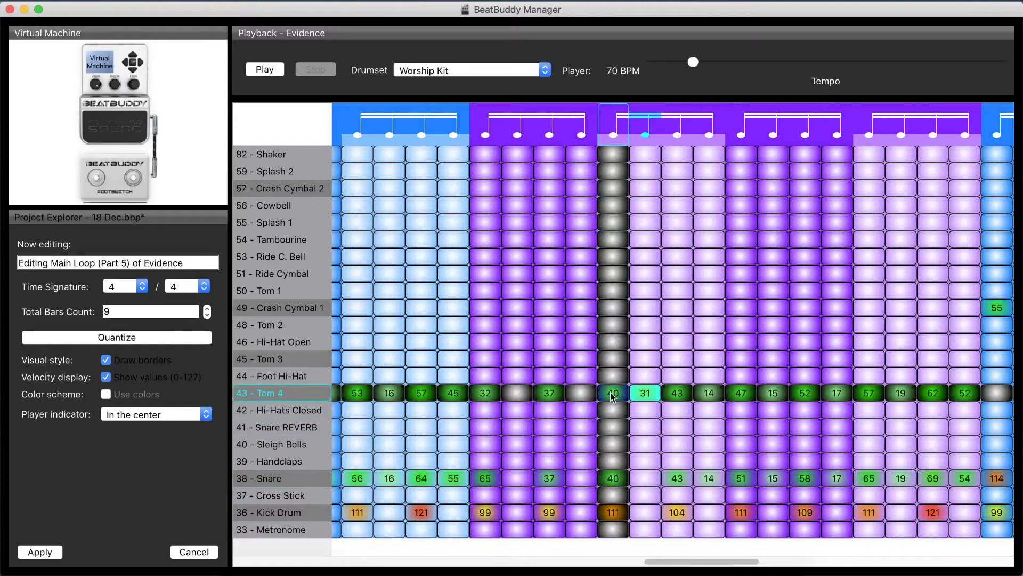
drag(581, 393, 524, 390)
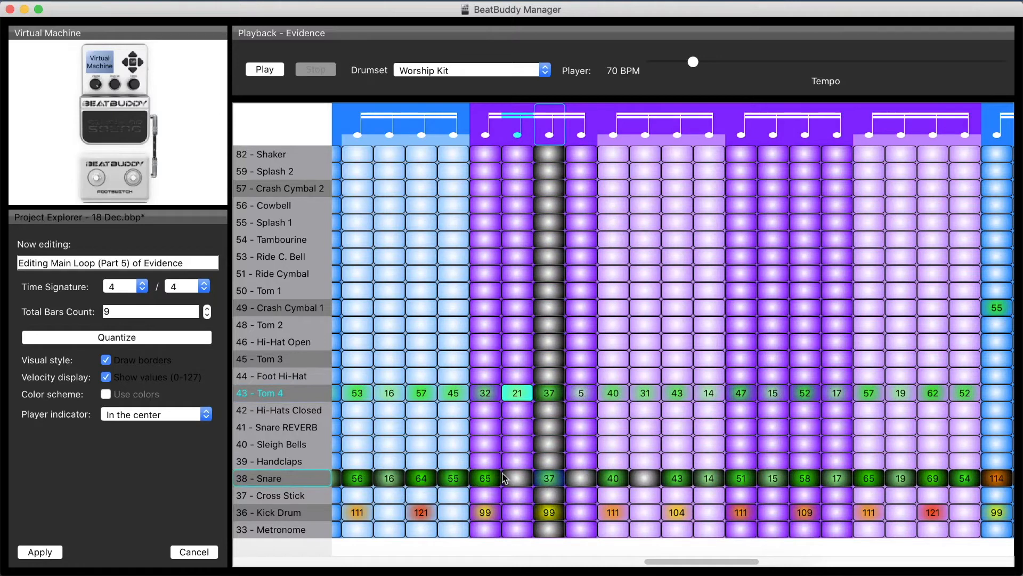
Fill the Snare gaps in the earlier purple bar's first two beats with hits at velocities 21, 24 and 31.
drag(517, 476, 519, 410)
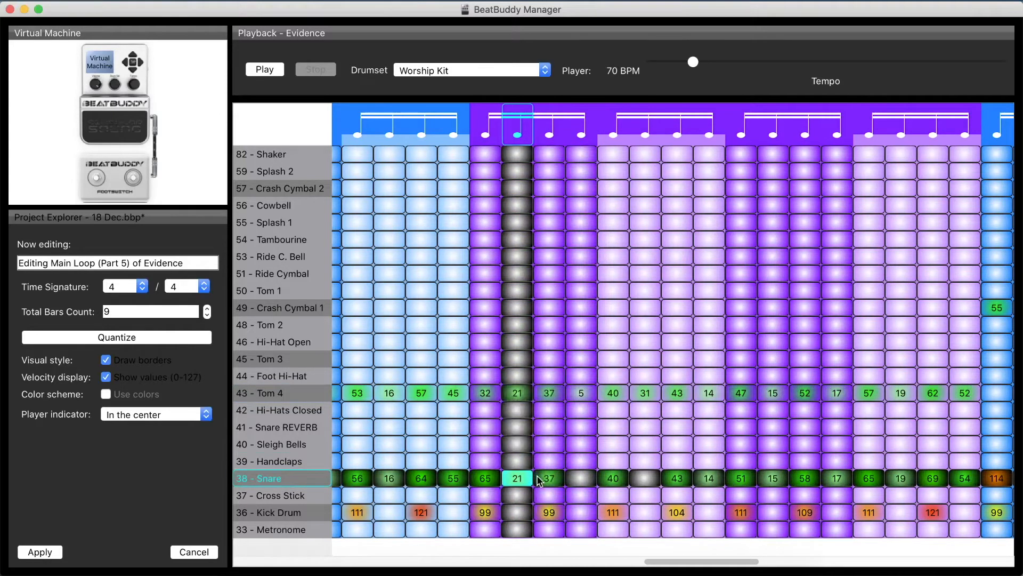
drag(581, 478, 577, 466)
drag(645, 478, 643, 471)
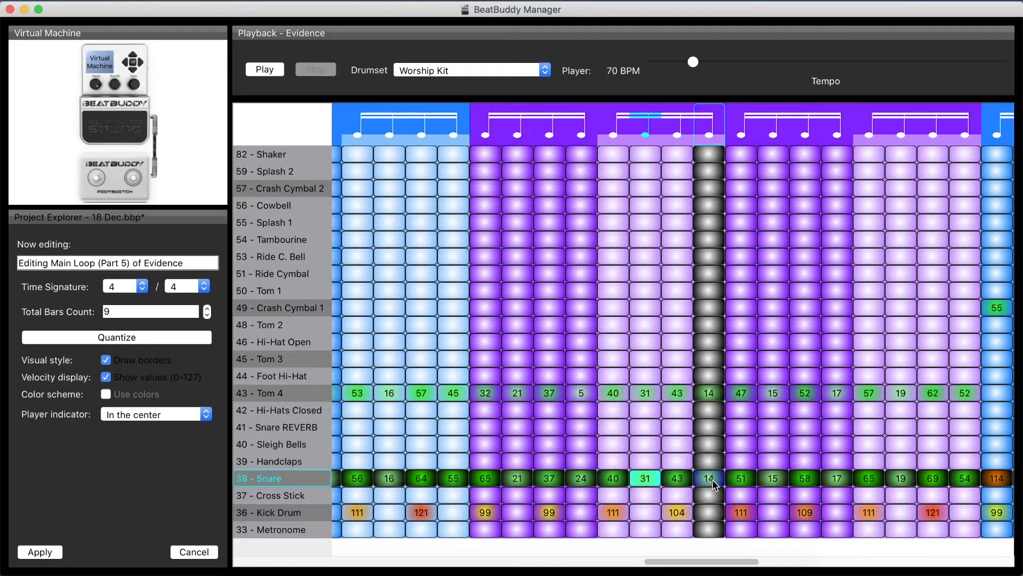
Set the Snare velocities of the first beat's second and fourth notes in this purple bar to 15 and 17.
drag(523, 479, 583, 468)
text(15)
key(Return)
text(7)
key(Return)
text(7)
key(Return)
click(593, 476)
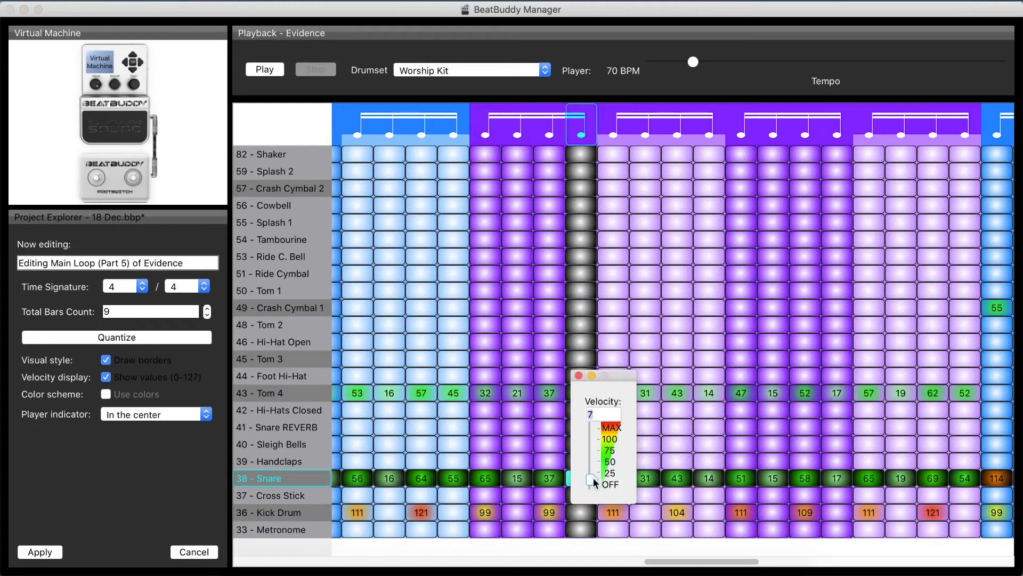
text(017)
key(Return)
Set the Snare velocity of the second beat's second note to 24.
mouse_move(653, 481)
mouse_down()
mouse_move(650, 469)
mouse_move(649, 483)
mouse_up()
text(4)
key(Return)
text(15)
key(Return)
click(644, 482)
text(24)
key(Return)
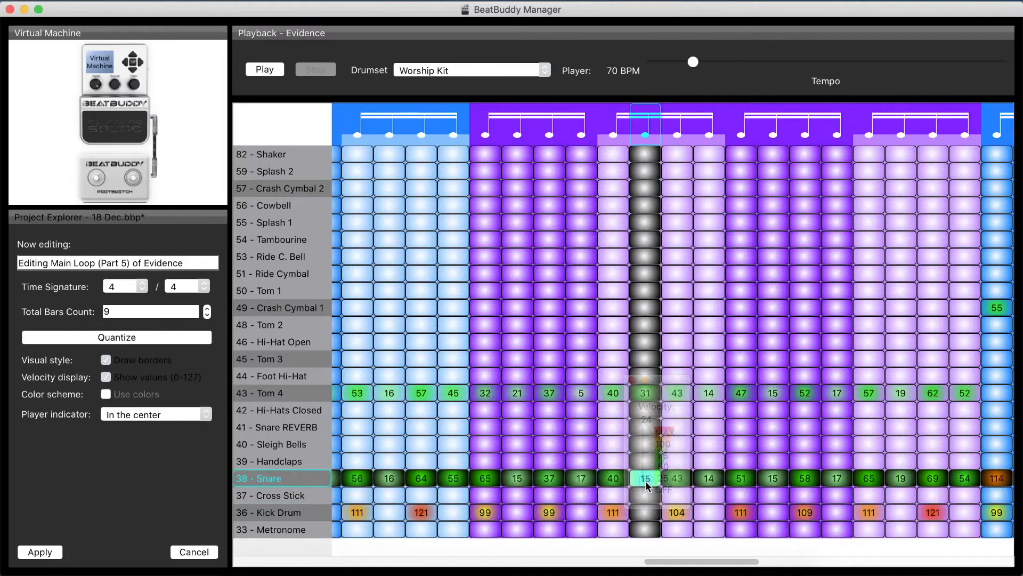
Set the Snare velocity to 21 on the third beat's second note and 18 on the second beat's fourth note.
click(776, 483)
key(Return)
click(773, 479)
text(21)
key(Return)
click(719, 479)
text(1)
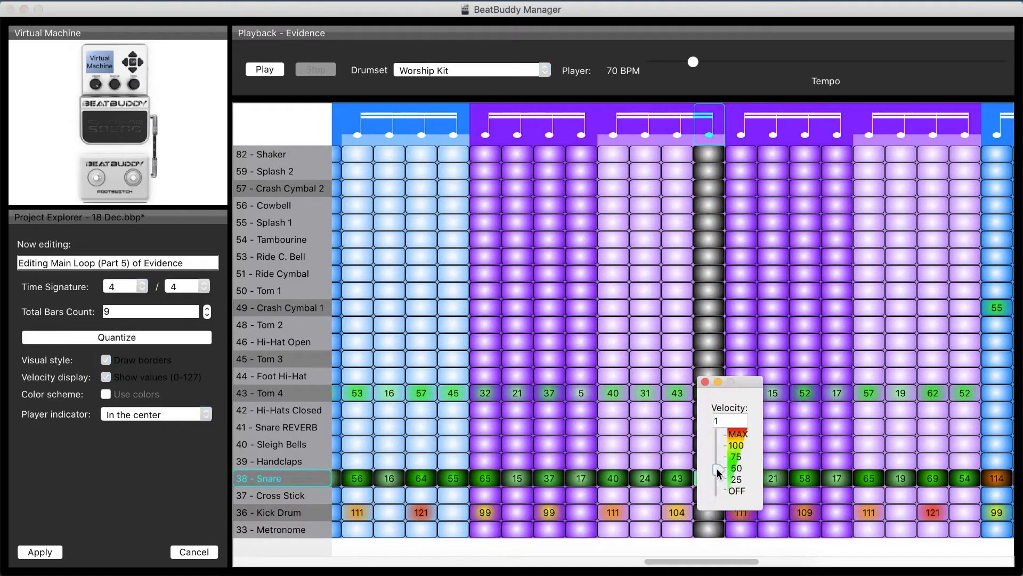
text(8)
key(Return)
Lower the Snare velocity to 16 on the second beat's second note and 15 on the first beat's fourth note.
click(645, 478)
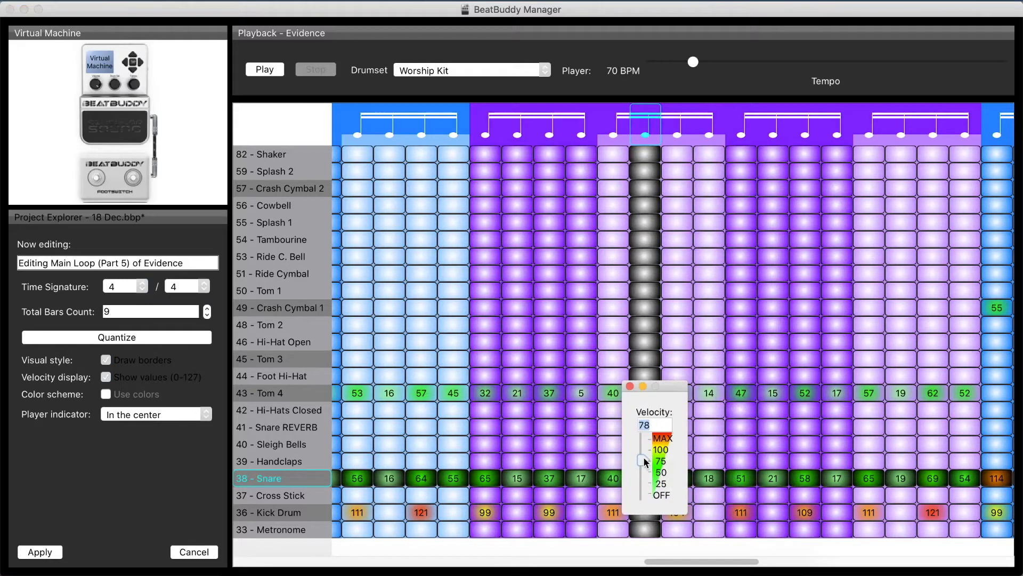
key(Return)
click(587, 478)
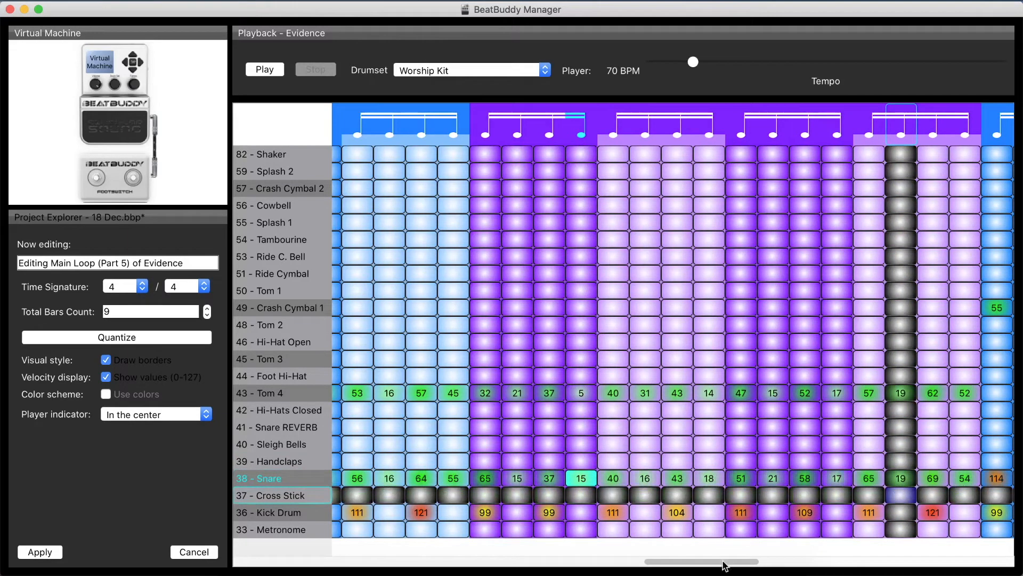
In the purple bar before the last bar, set the Snare velocities of beat one's third note to 54 and beat two's first note to 62.
drag(717, 563, 897, 549)
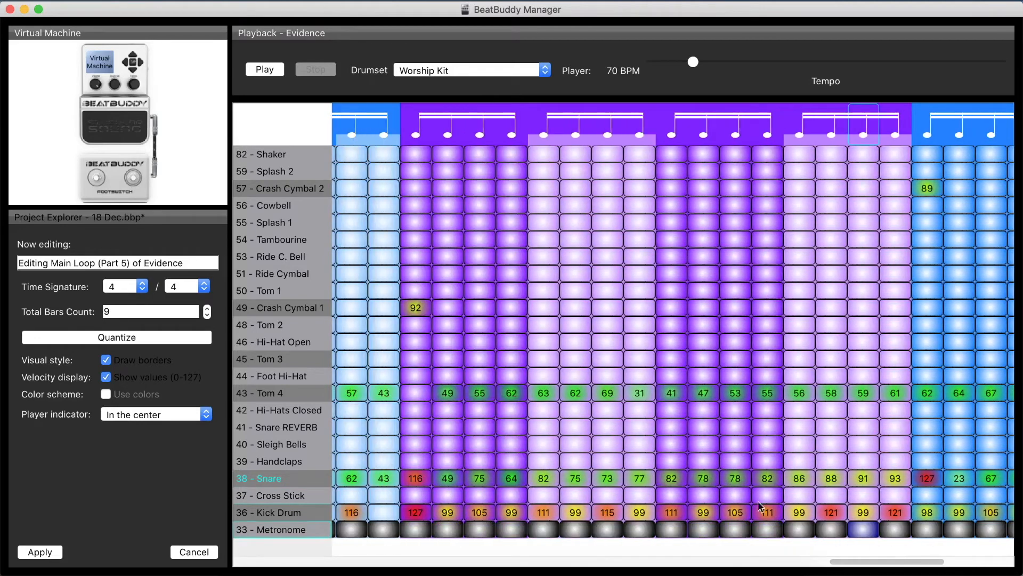
double_click(477, 480)
drag(480, 486, 489, 510)
text(54)
key(Return)
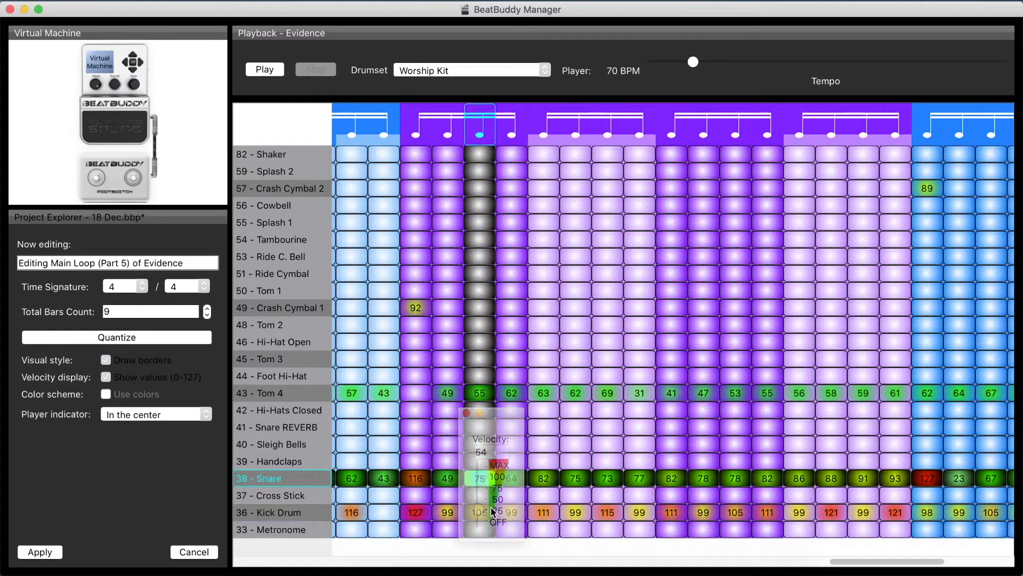
double_click(549, 483)
text(62)
key(Return)
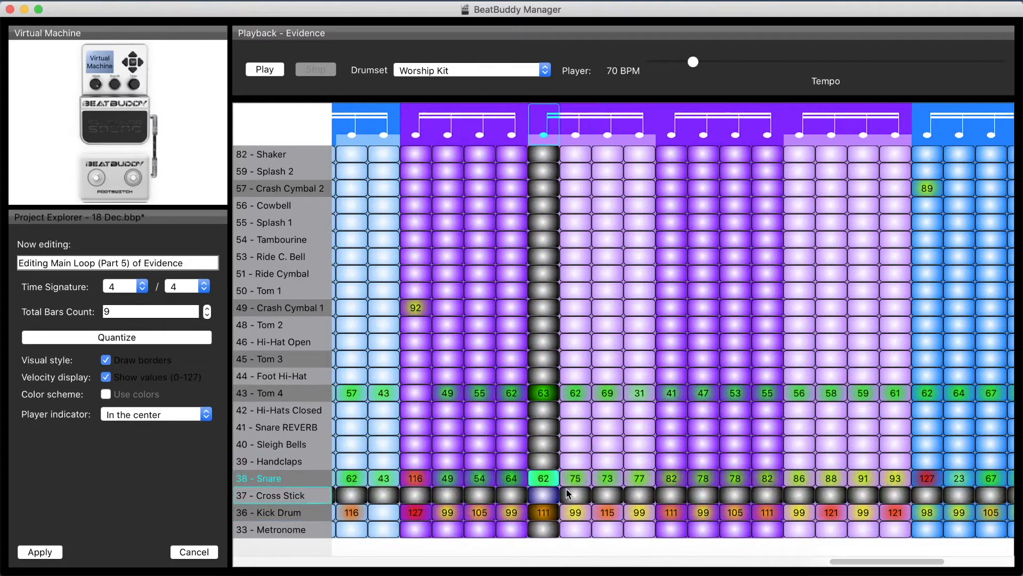
Set the Snare velocities of beat two's last two notes to 63 and 65, and beat three's first note to 68.
double_click(601, 479)
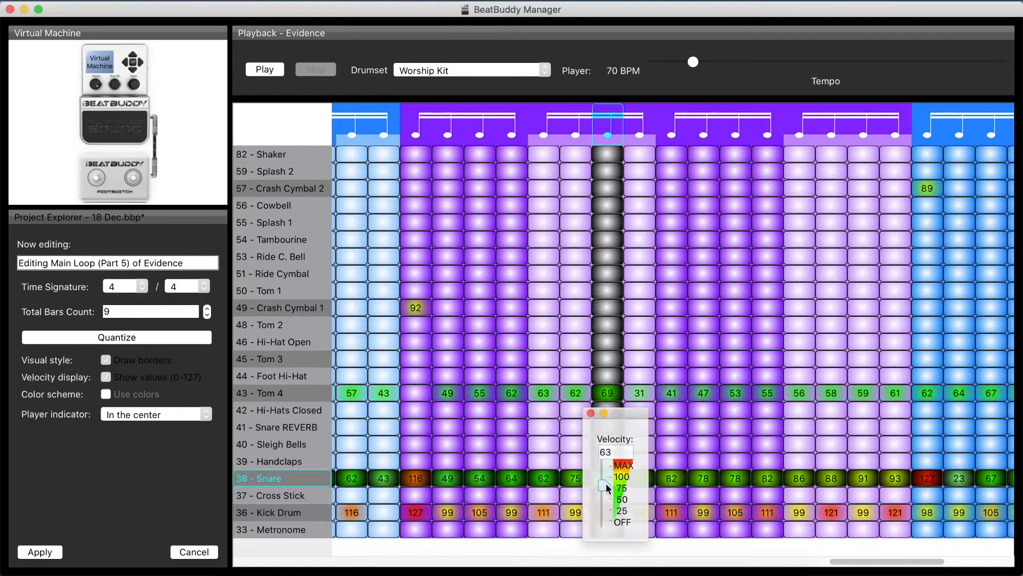
key(Return)
double_click(672, 480)
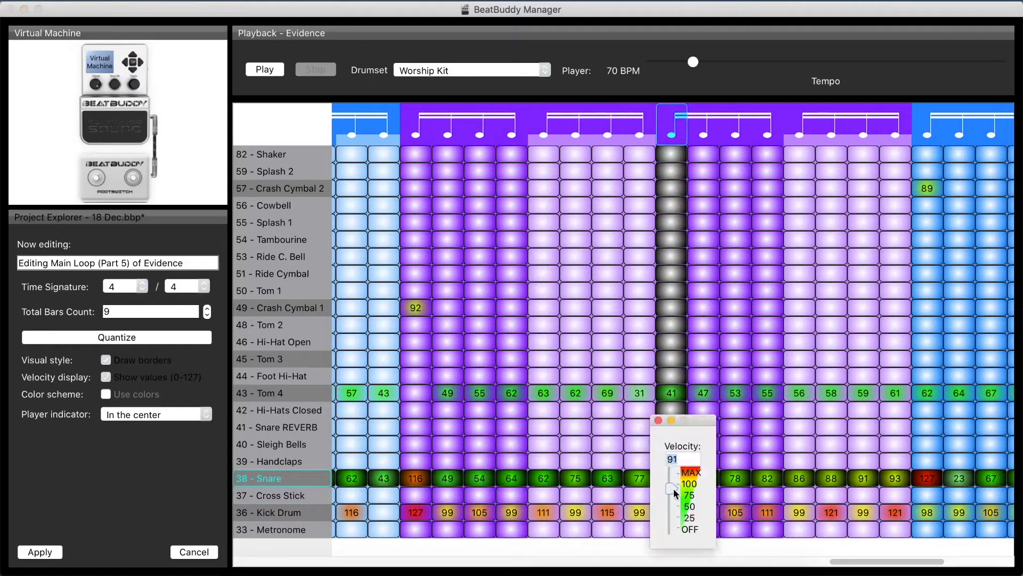
key(Return)
double_click(648, 478)
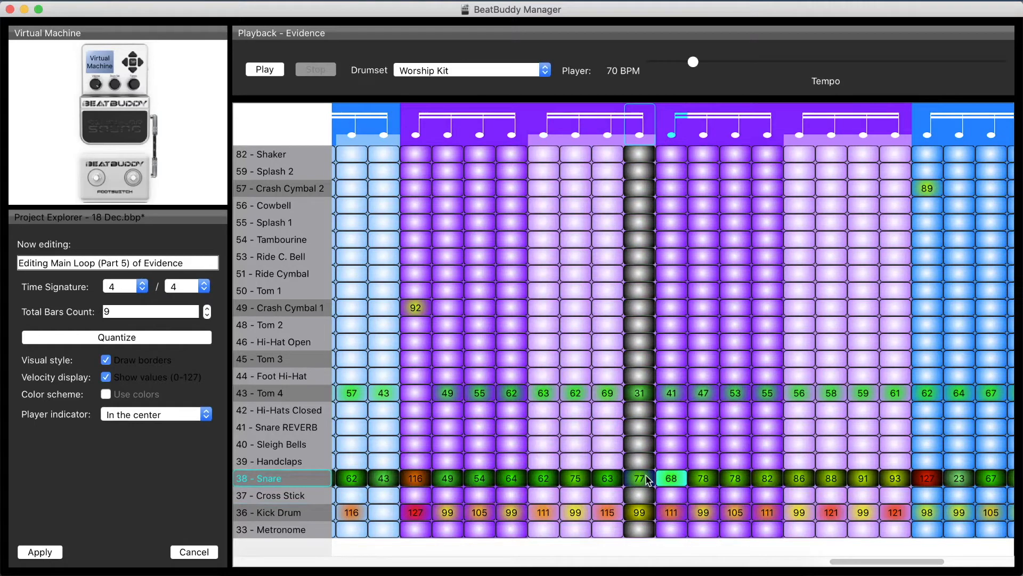
text(65)
key(Return)
Set the Snare velocities of beat three's second, third and fourth notes to 69, 71 and 75.
double_click(704, 479)
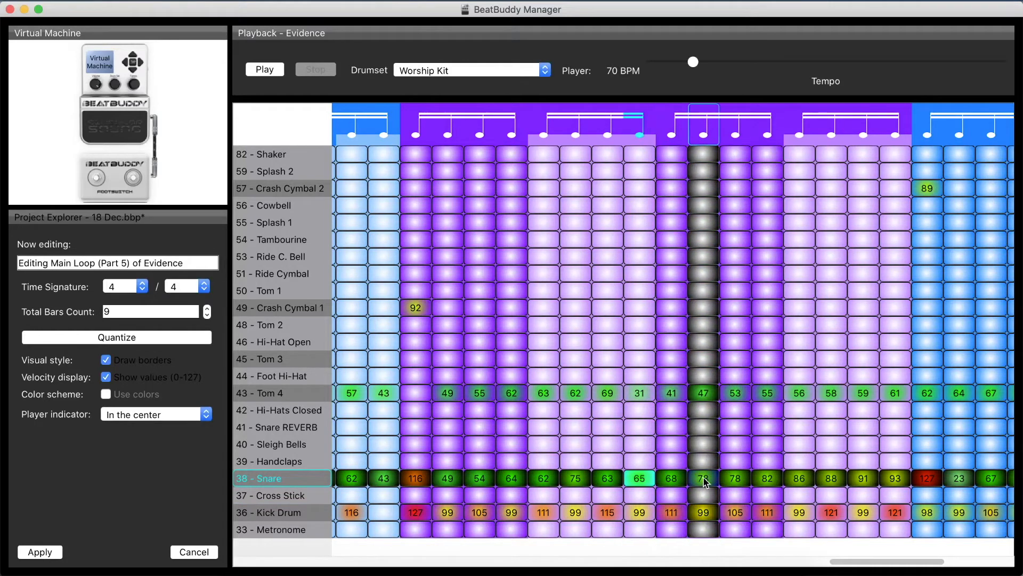
text(69)
key(Return)
click(735, 480)
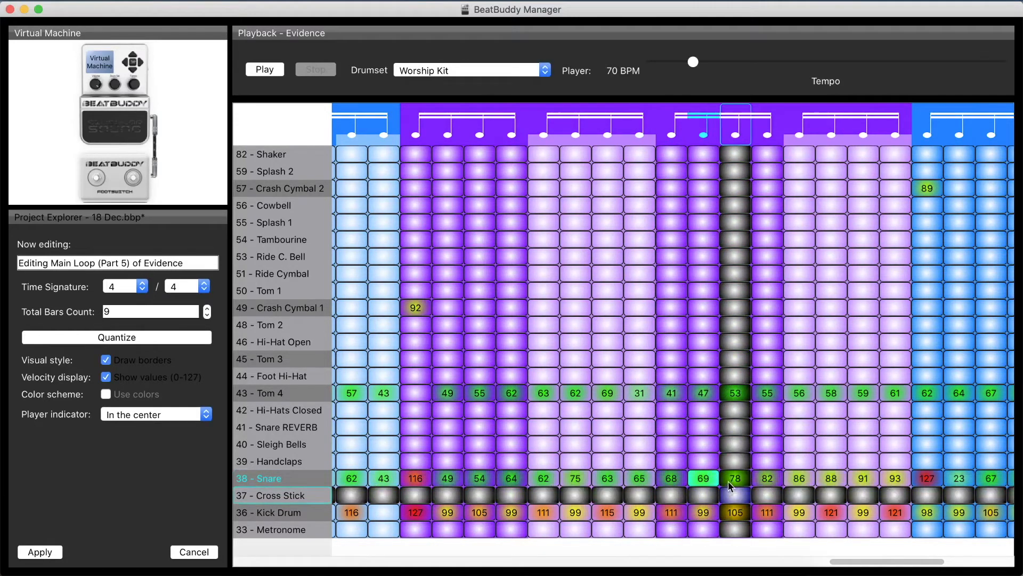
double_click(738, 482)
text(71)
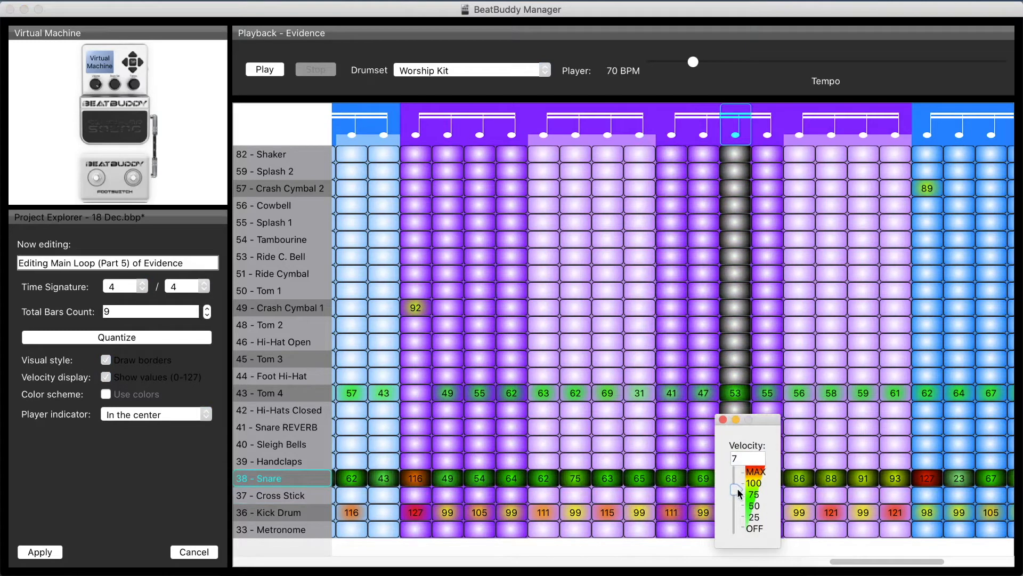
key(Return)
click(773, 482)
double_click(770, 482)
text(75)
key(Return)
Set the Snare velocities of beat four's first three notes to 81, 83 and 86.
click(789, 485)
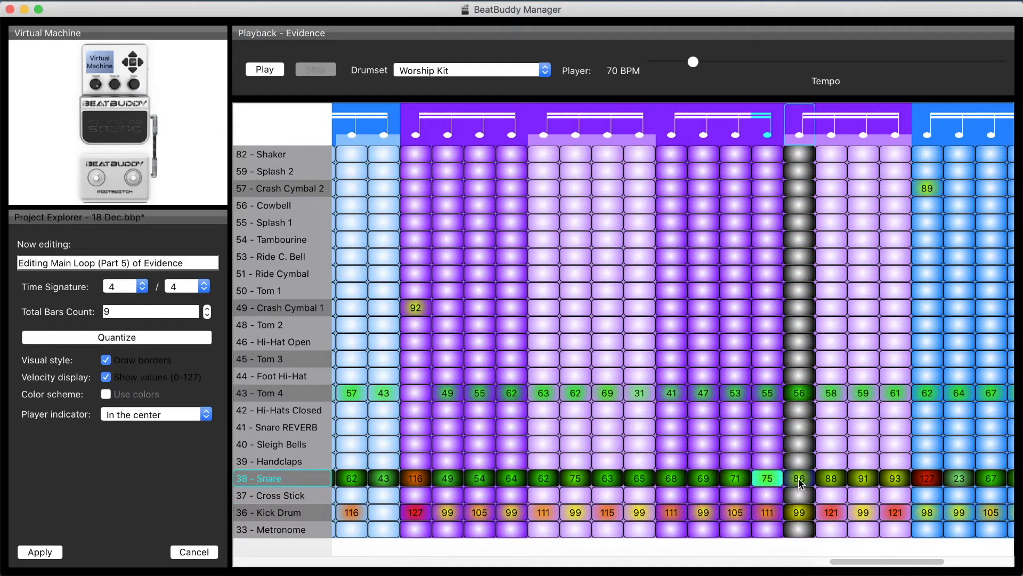
double_click(801, 481)
text(81)
key(Return)
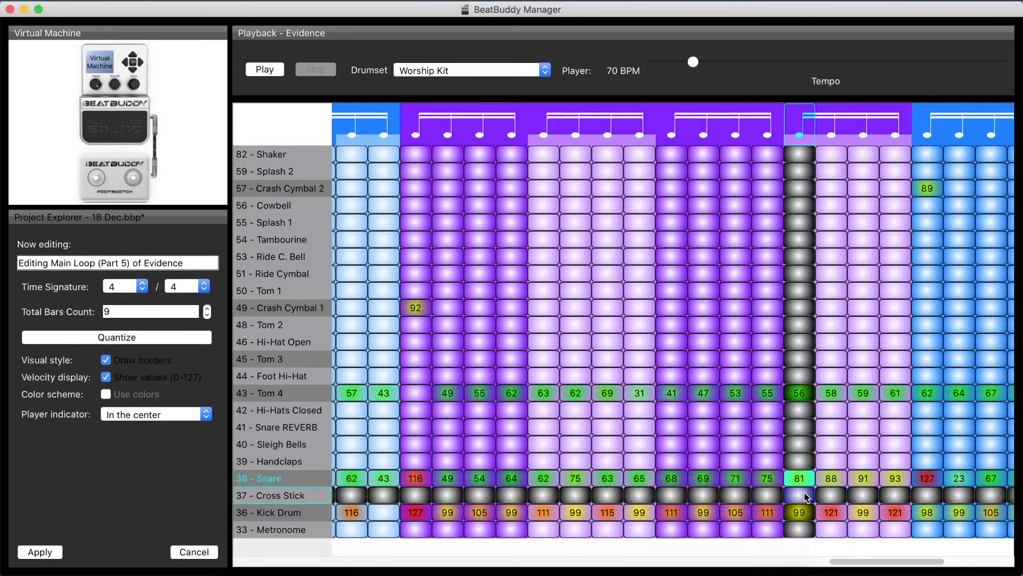
click(830, 485)
double_click(833, 483)
text(8)
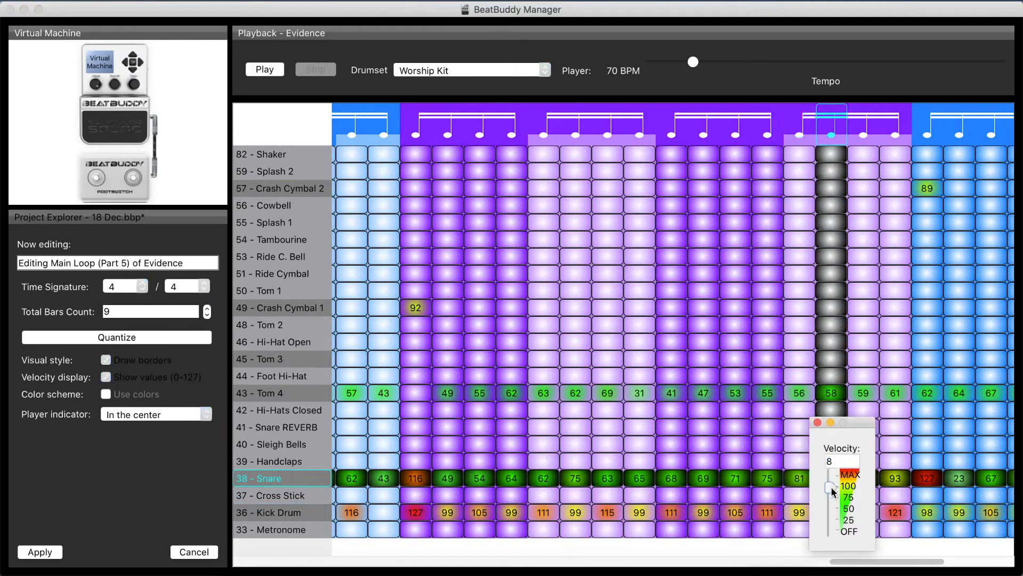
text(3)
key(Return)
click(863, 483)
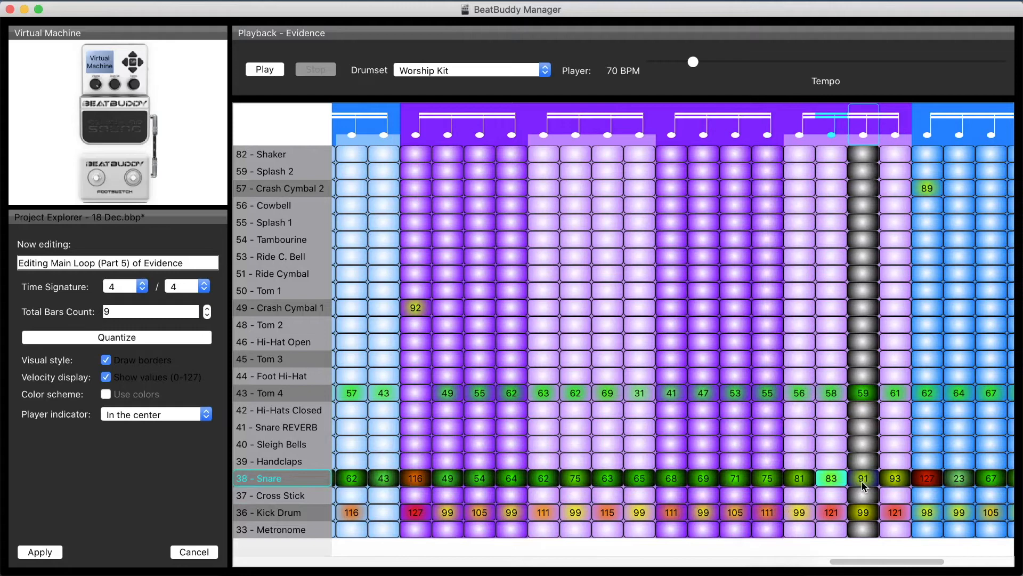
double_click(865, 484)
text(86)
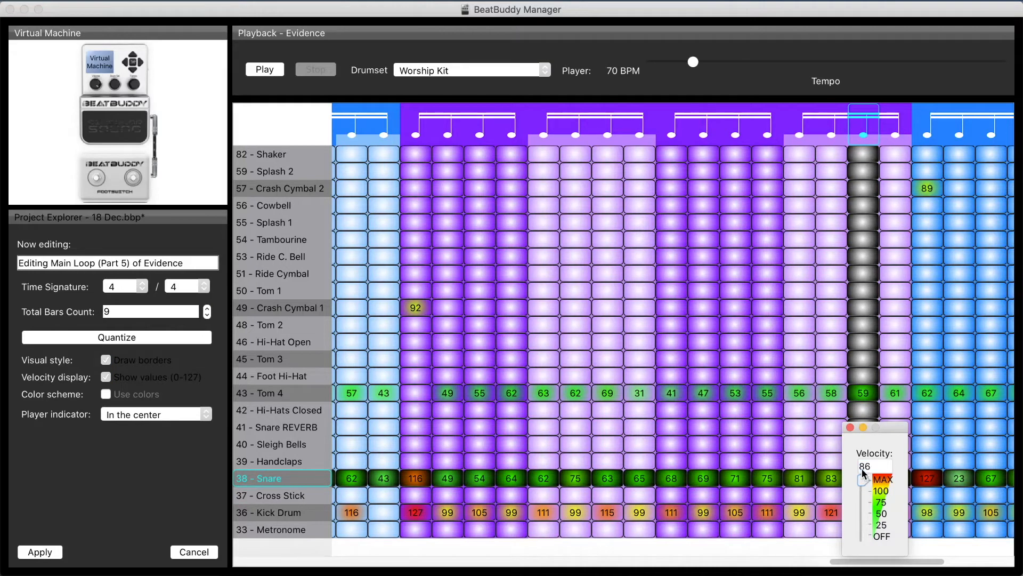
key(Return)
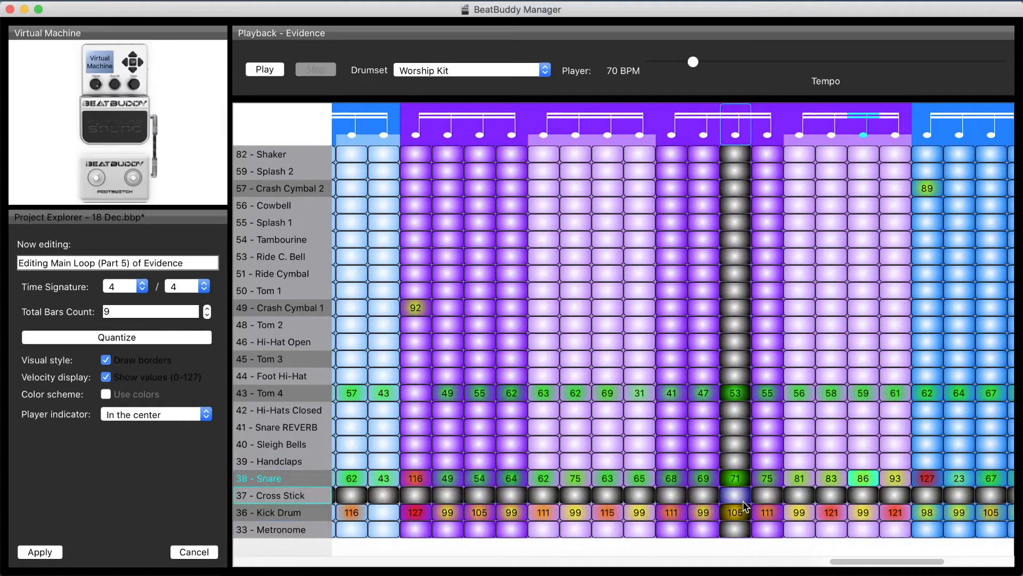
Play back the edited main loop and apply its changes to the song.
click(271, 73)
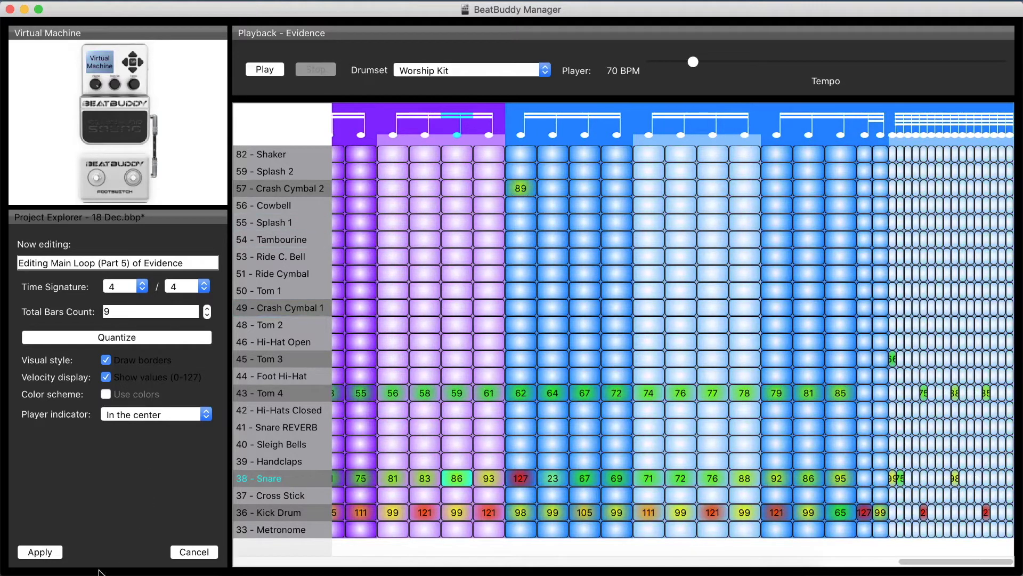
click(40, 551)
Export the Part 5 main loop as Evidence B.mid to the midi_sources folder, replacing the existing file.
right_click(425, 459)
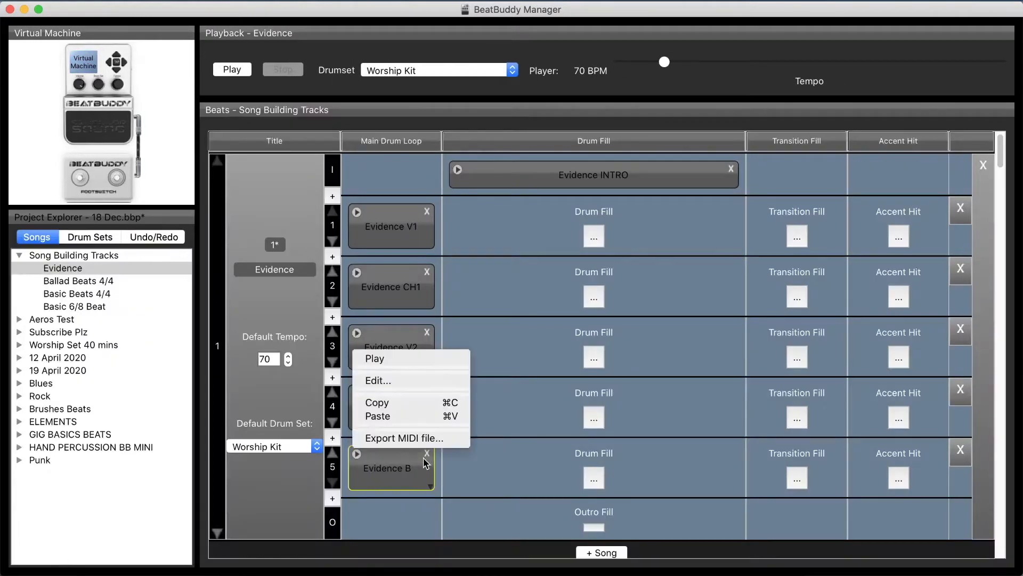
click(416, 438)
click(828, 433)
click(623, 144)
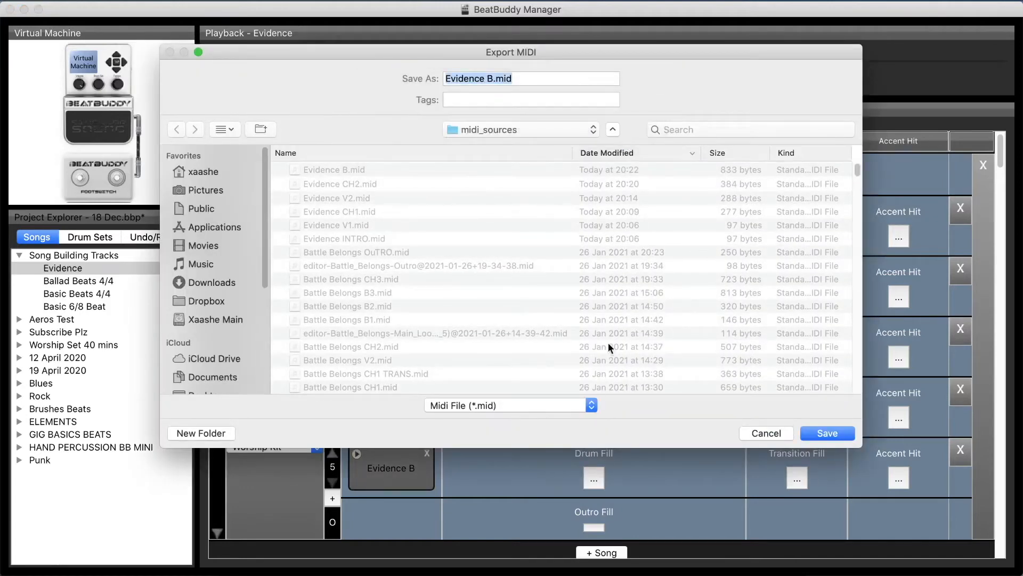
Add a new empty song part 6 after Part 5 of Evidence.
scroll(416, 471, down, 1)
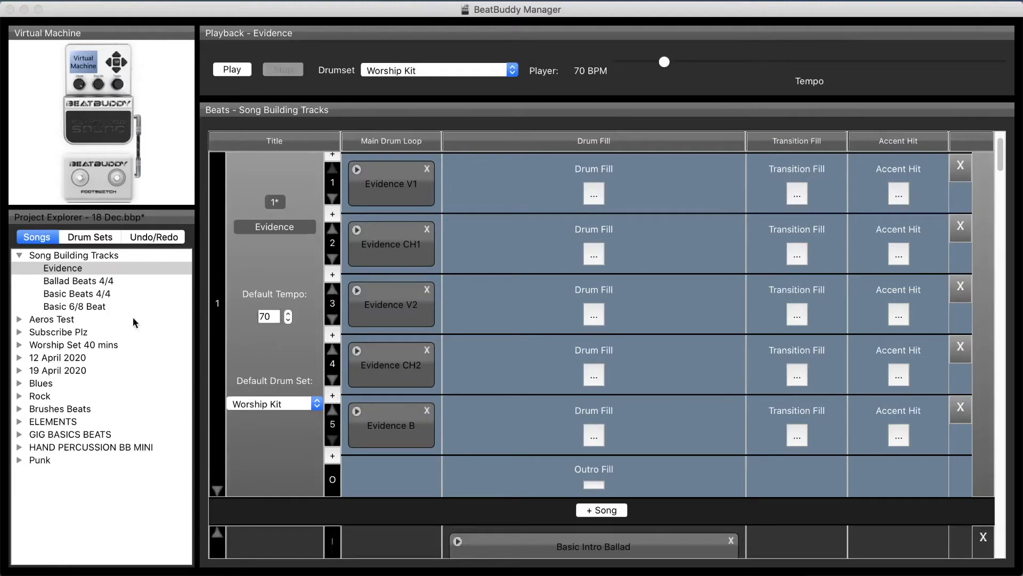
scroll(400, 425, down, 1)
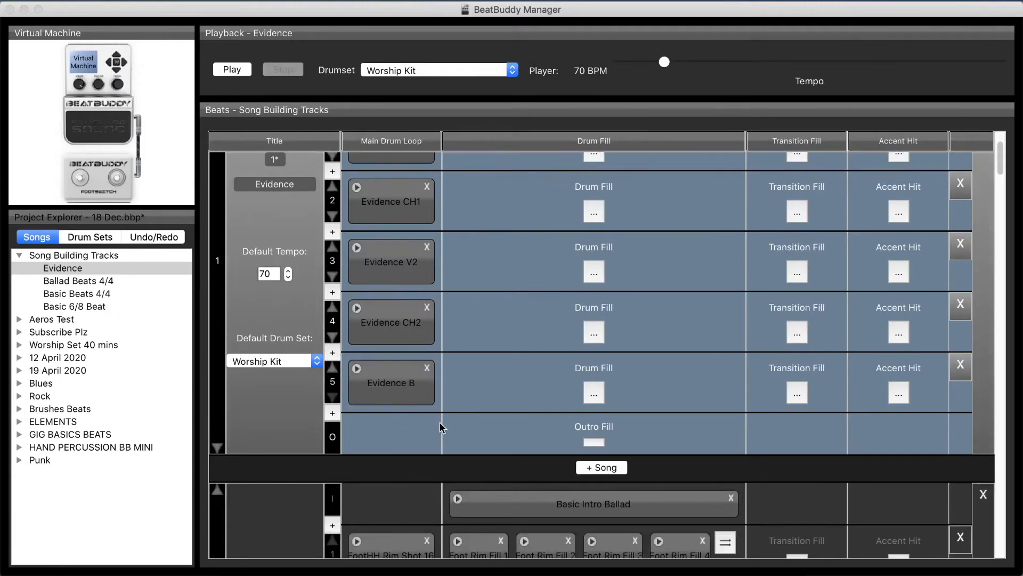
click(332, 413)
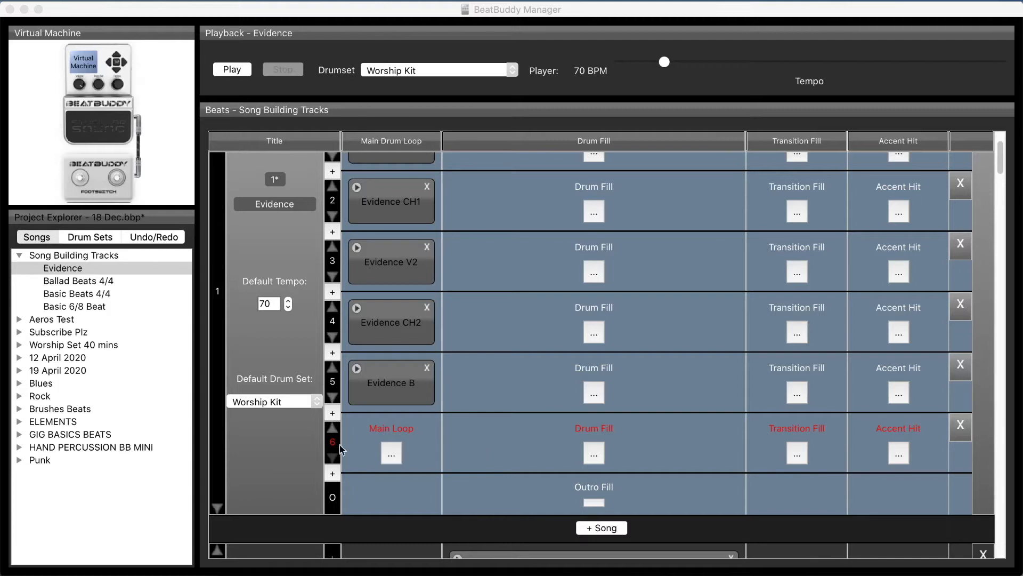
scroll(269, 453, down, 3)
scroll(504, 410, up, 2)
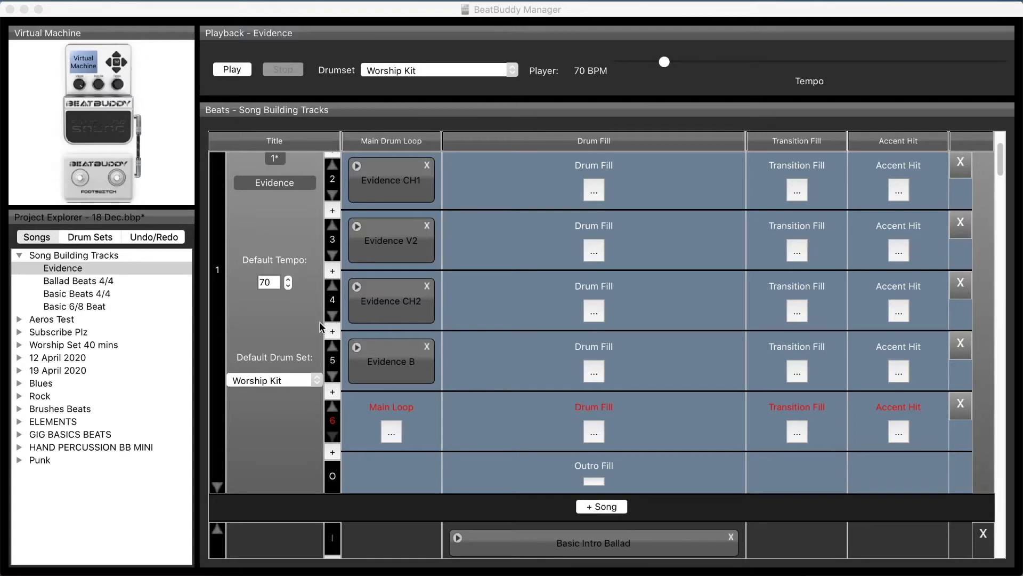
click(302, 329)
scroll(308, 333, up, 5)
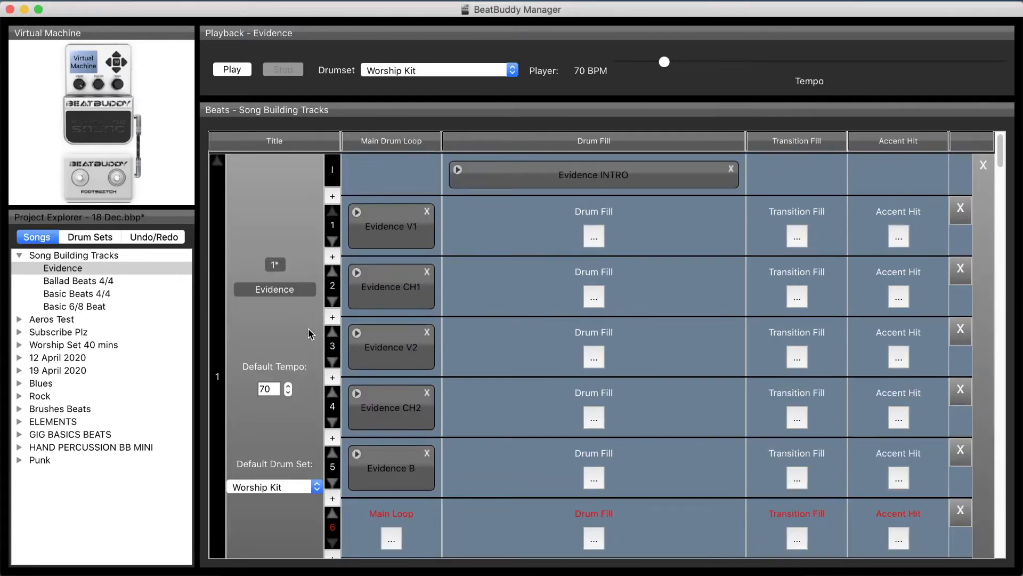
scroll(311, 335, down, 4)
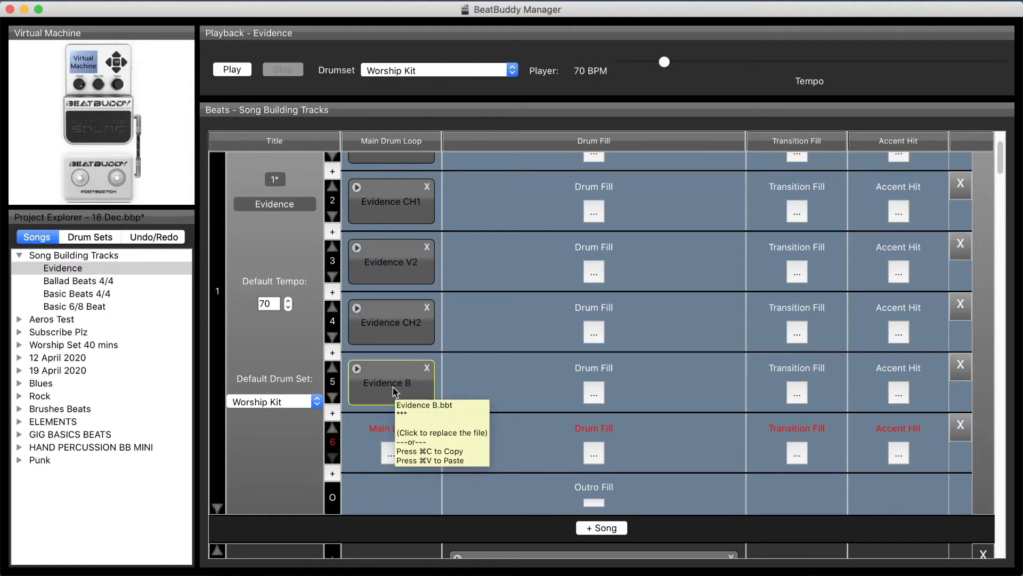
Audition the HH Tap Break to build 8 Bars loop in Ballad Beats 4/4 part 22 and copy it to Evidence Part 6's main loop.
scroll(368, 394, down, 10)
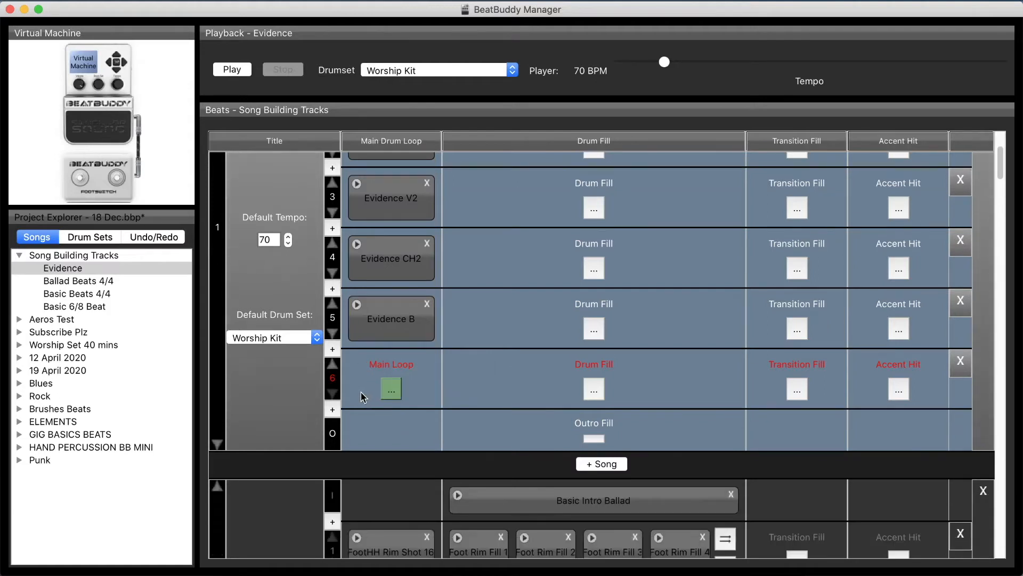
scroll(295, 434, down, 18)
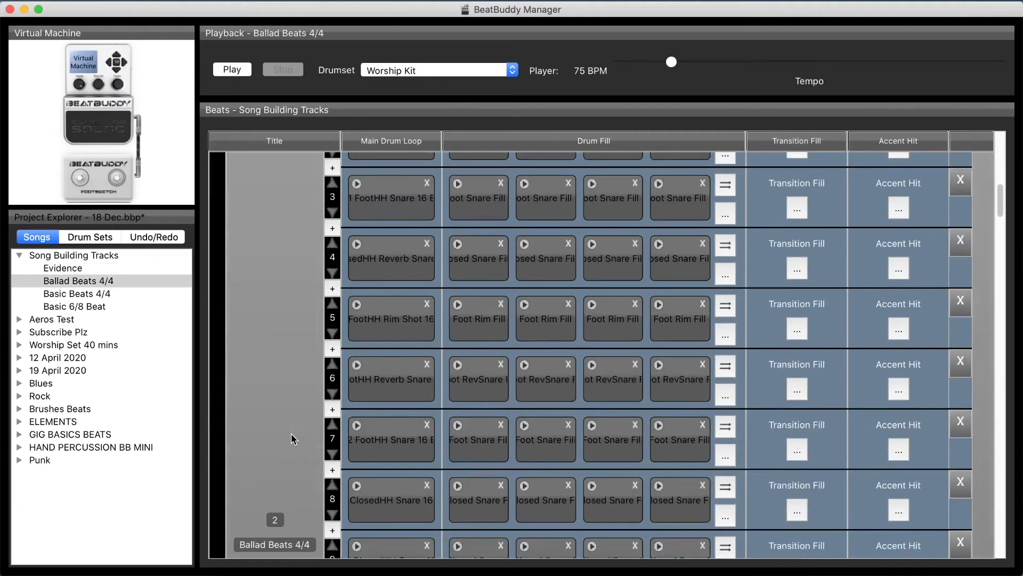
scroll(289, 437, down, 12)
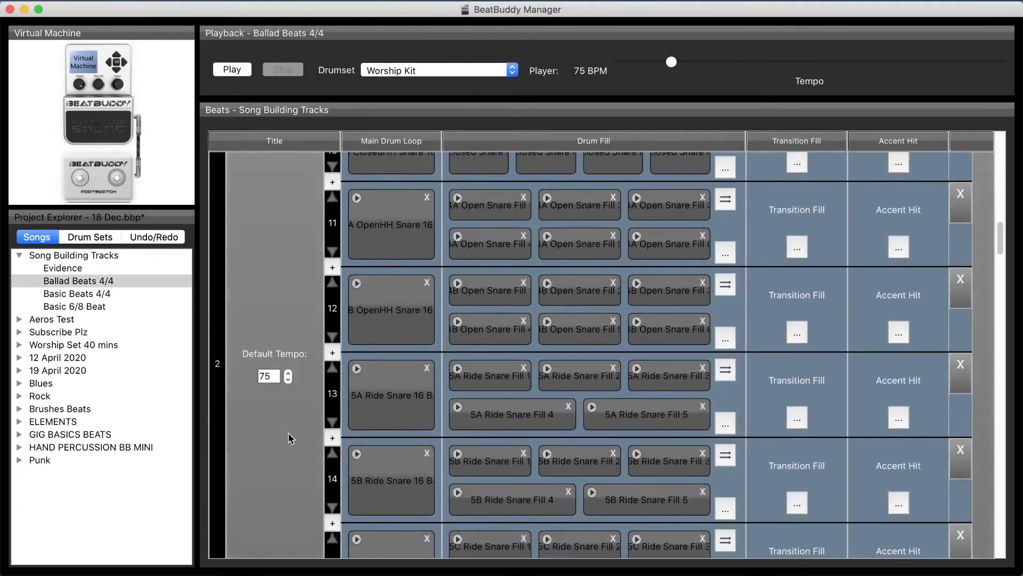
scroll(291, 440, down, 15)
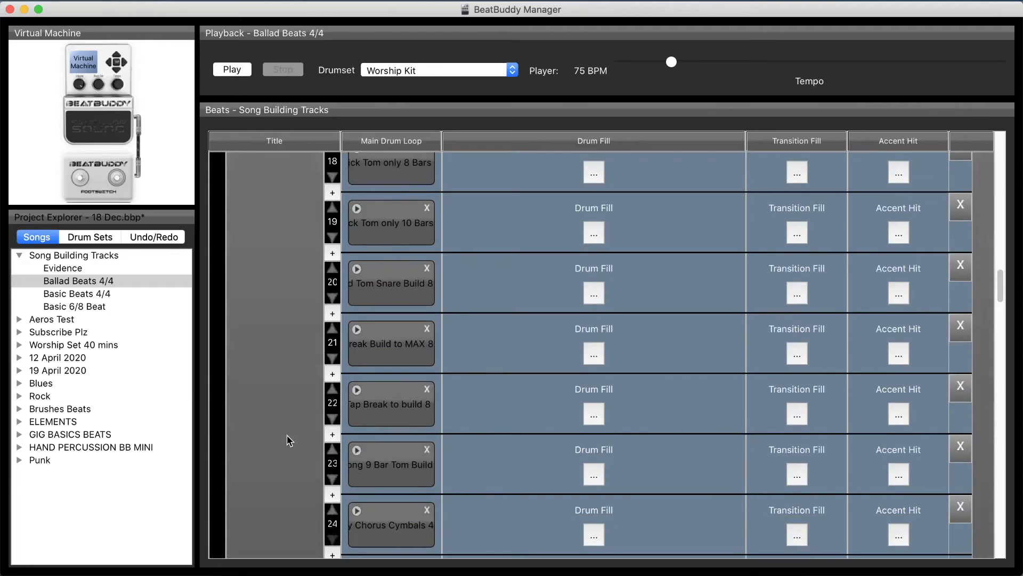
scroll(287, 434, down, 3)
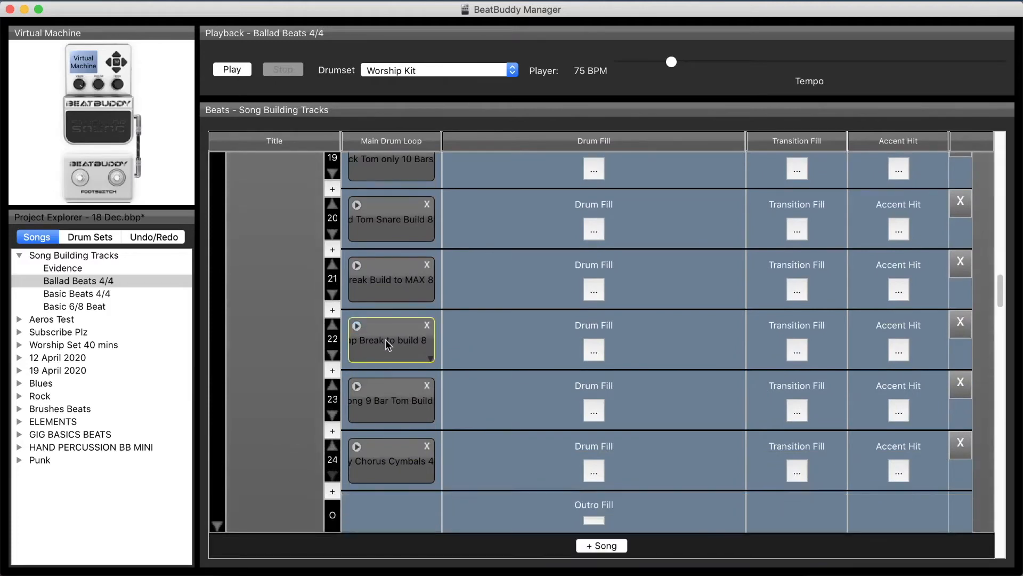
click(357, 325)
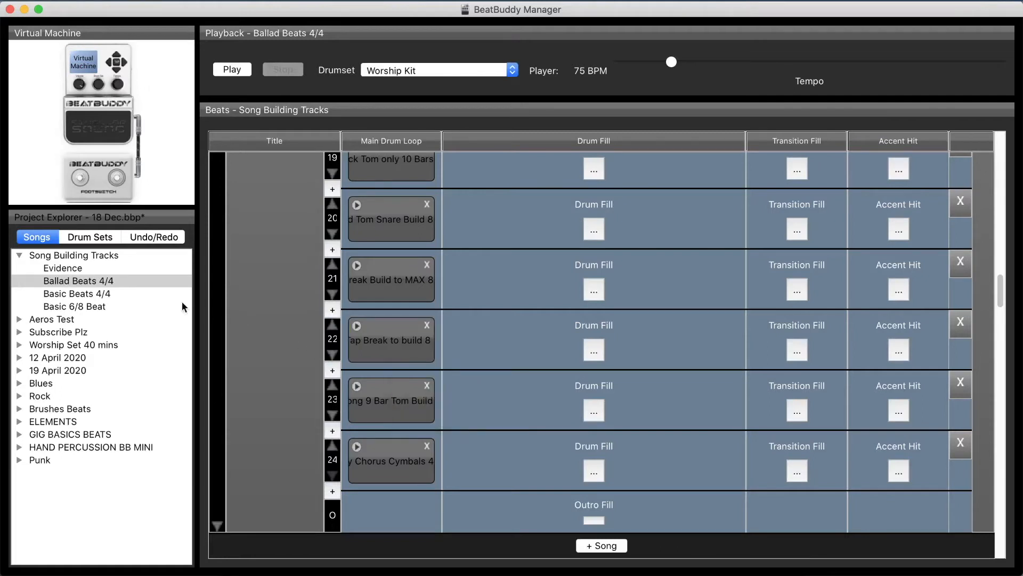
click(80, 268)
scroll(373, 445, down, 3)
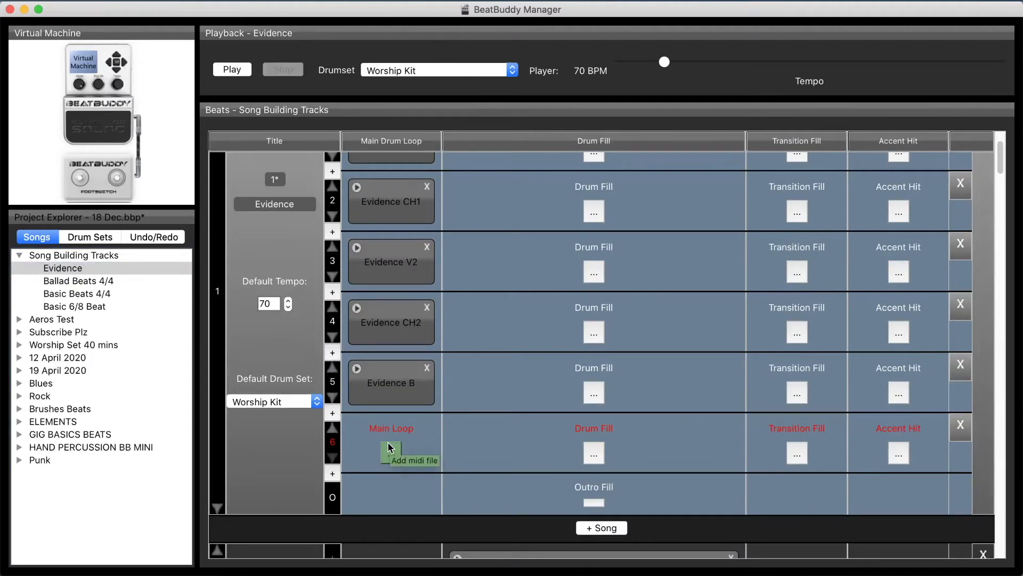
Export the Part 6 main loop as Evidence CH3.mid to the midi_sources folder.
right_click(391, 448)
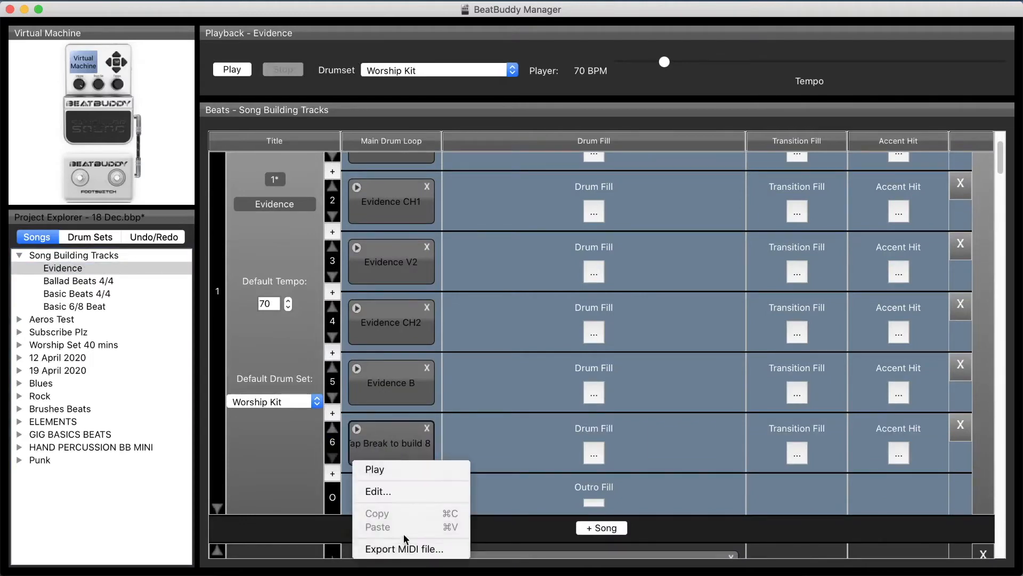
click(406, 549)
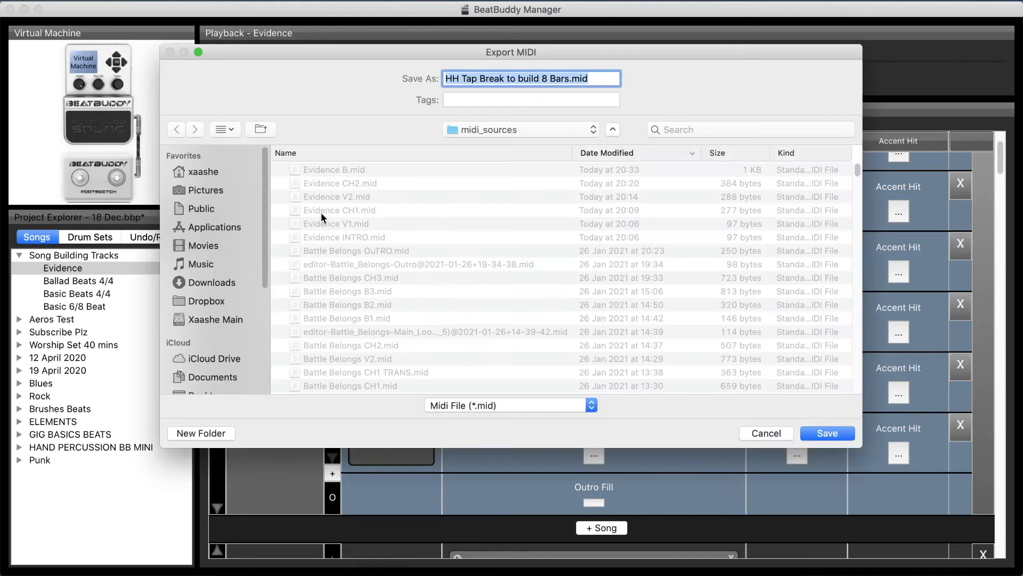
click(348, 182)
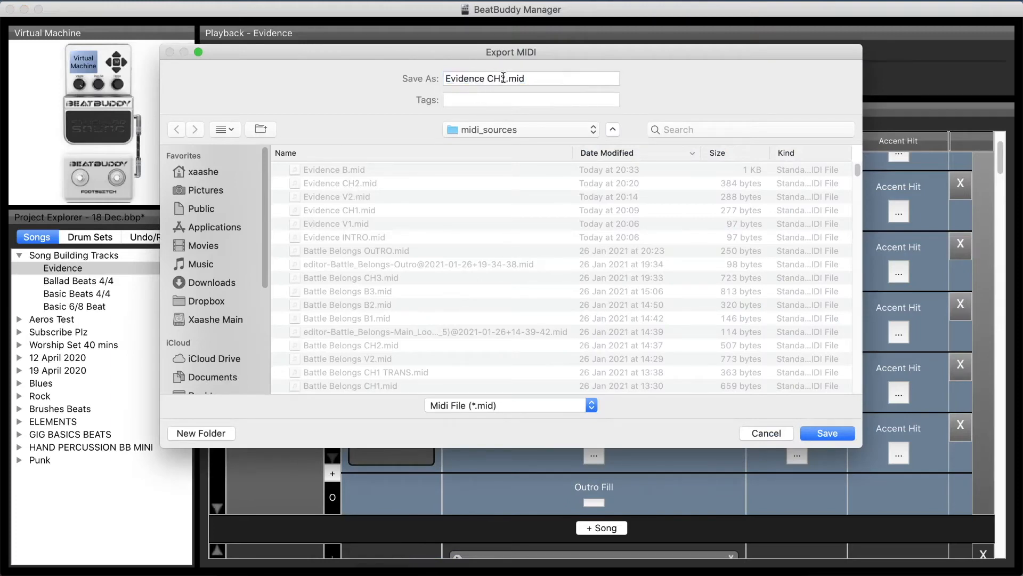
key(BackSpace)
text(3)
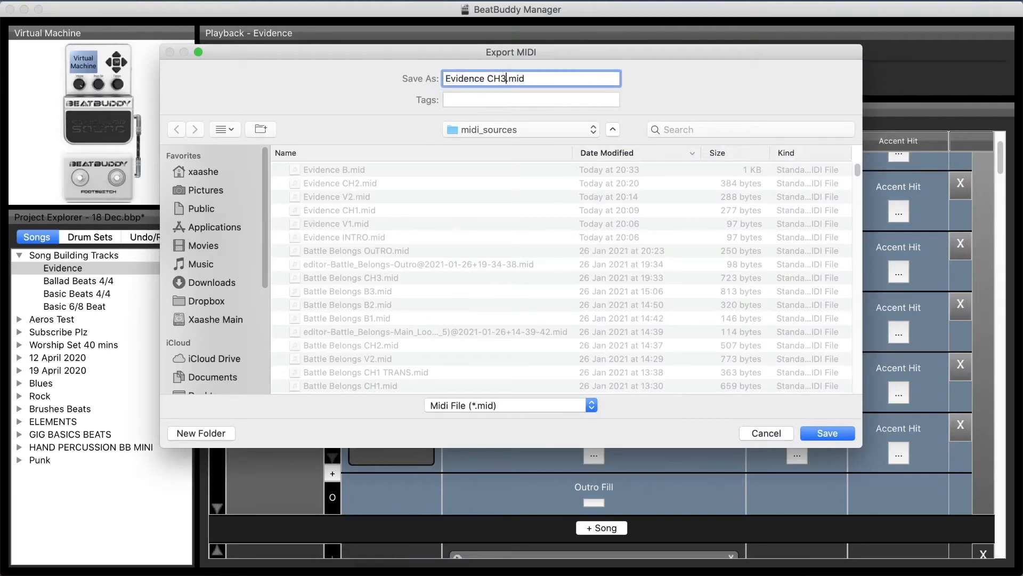
click(834, 435)
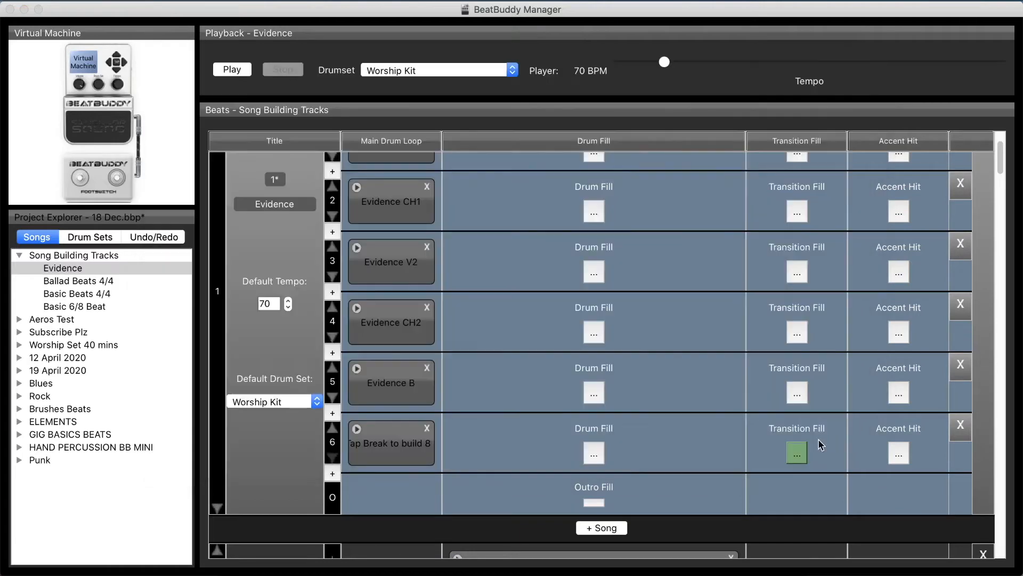
Replace the Part 6 main loop of Evidence with the file Evidence CH3.mid from midi_sources.
scroll(382, 355, down, 3)
right_click(373, 388)
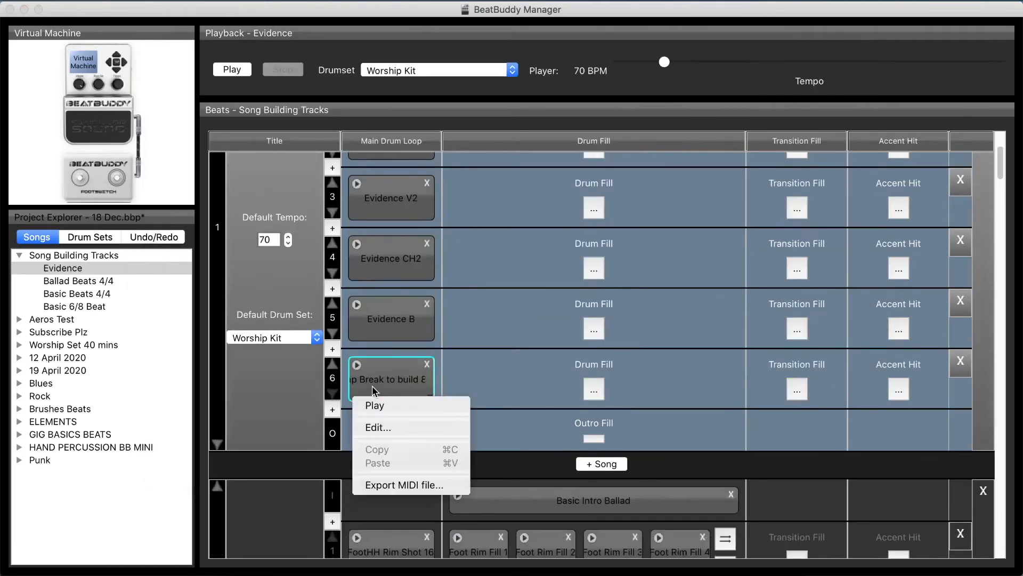
click(292, 371)
scroll(353, 384, up, 7)
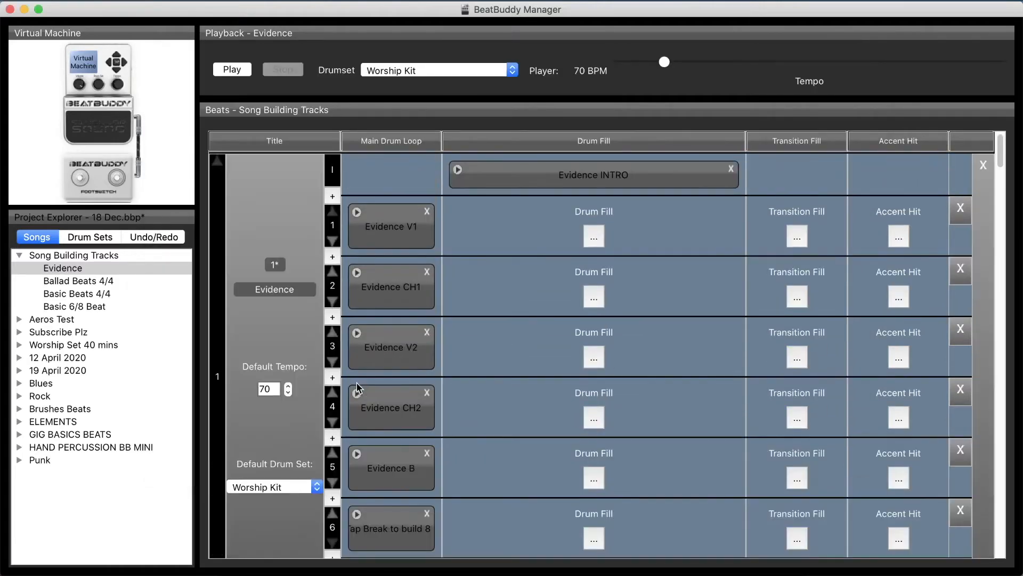
scroll(357, 385, down, 1)
scroll(485, 405, down, 5)
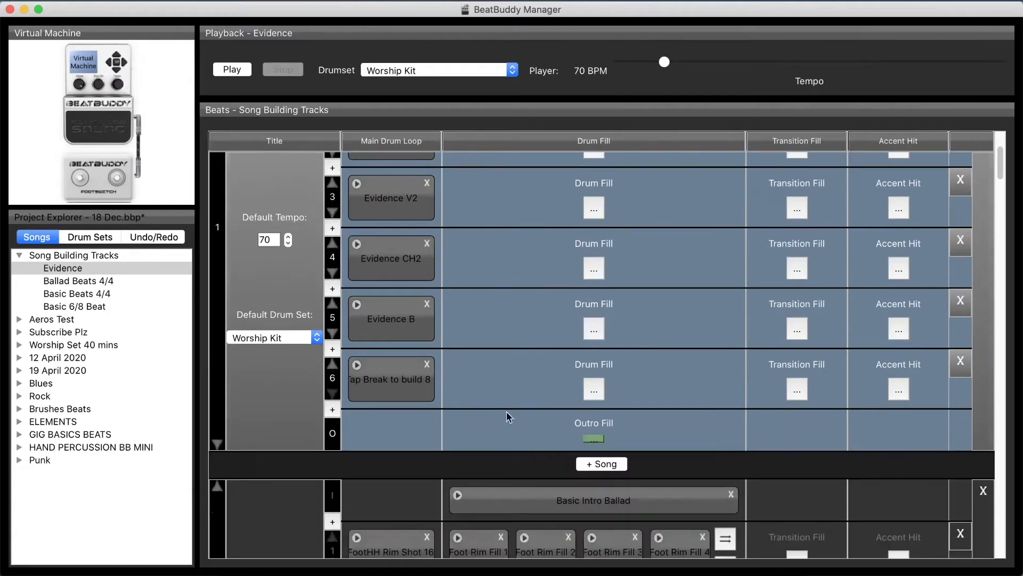
double_click(378, 373)
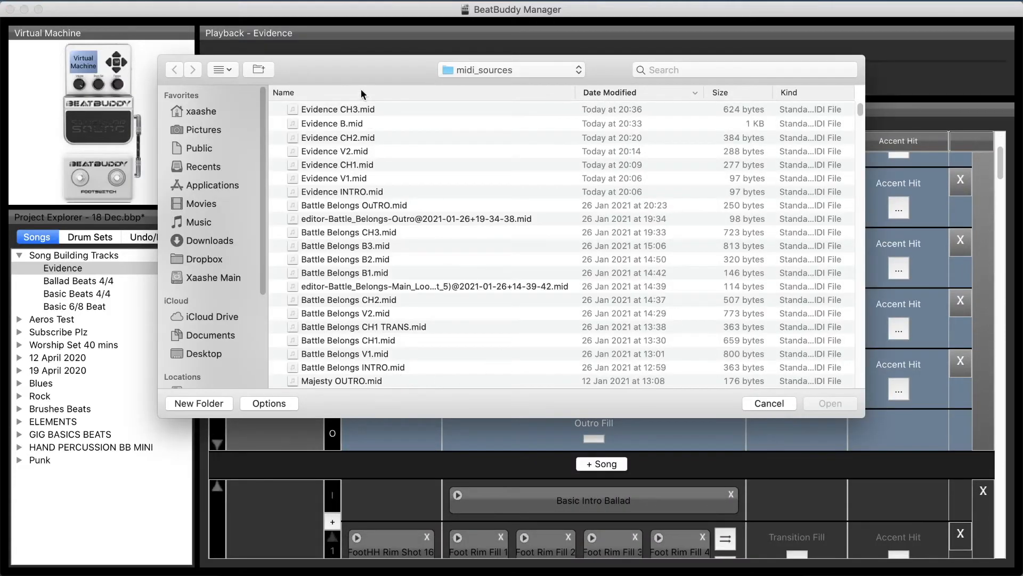
click(361, 110)
click(840, 403)
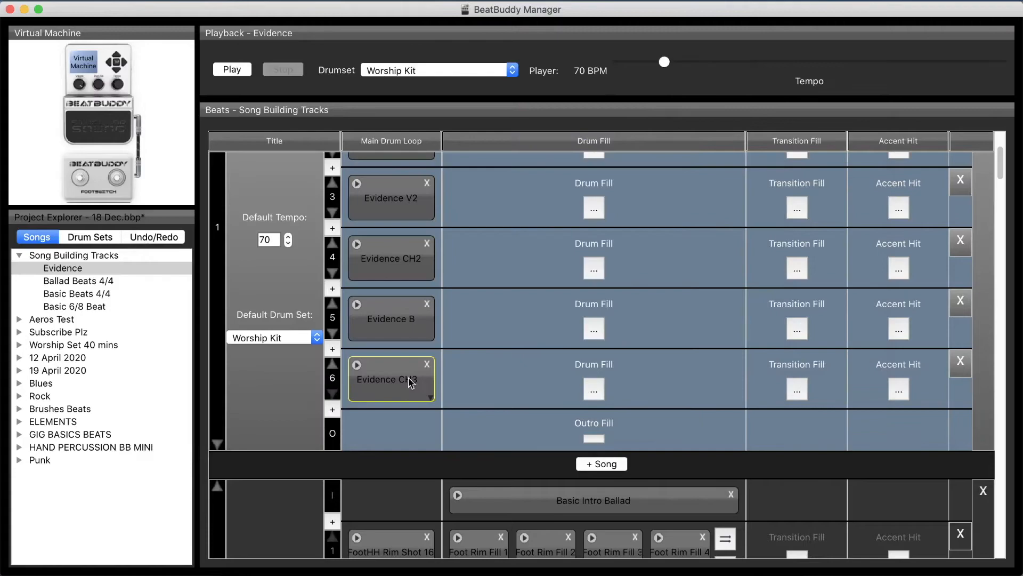
Open the Part 6 main loop for editing and clear all notes of the 42 - Hi-Hats Closed row.
right_click(406, 387)
click(410, 428)
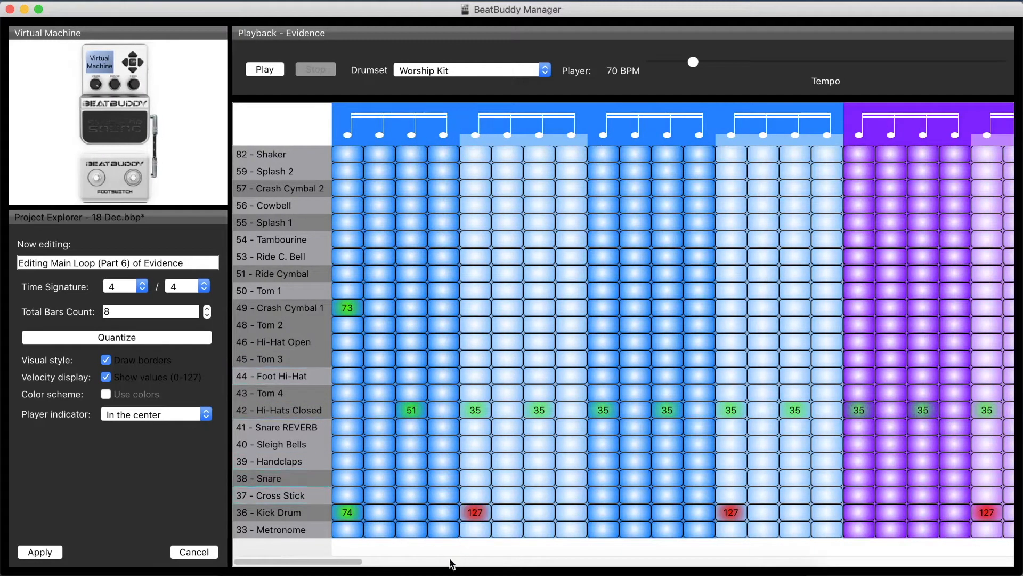
drag(318, 562, 296, 543)
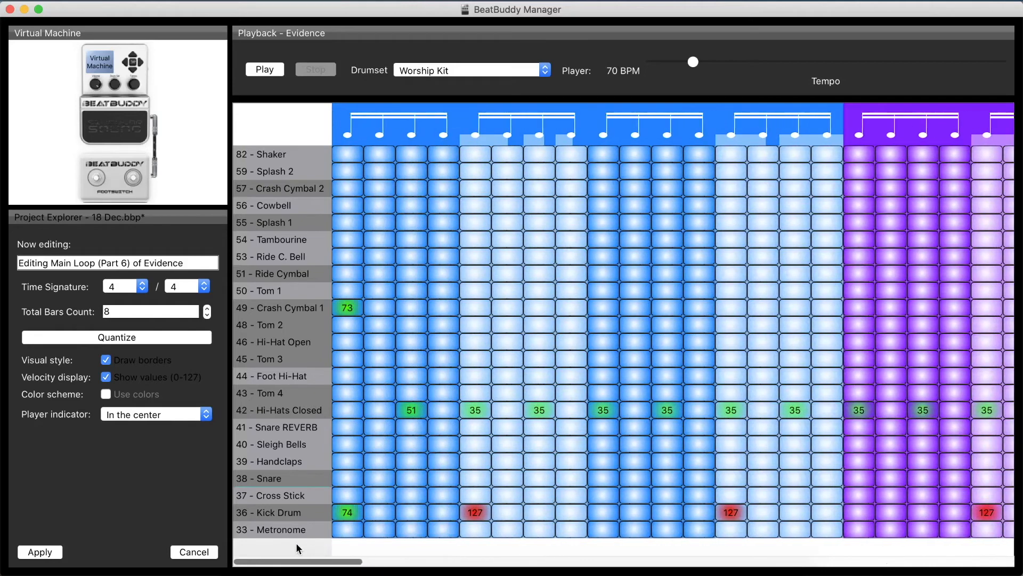
right_click(283, 418)
click(311, 441)
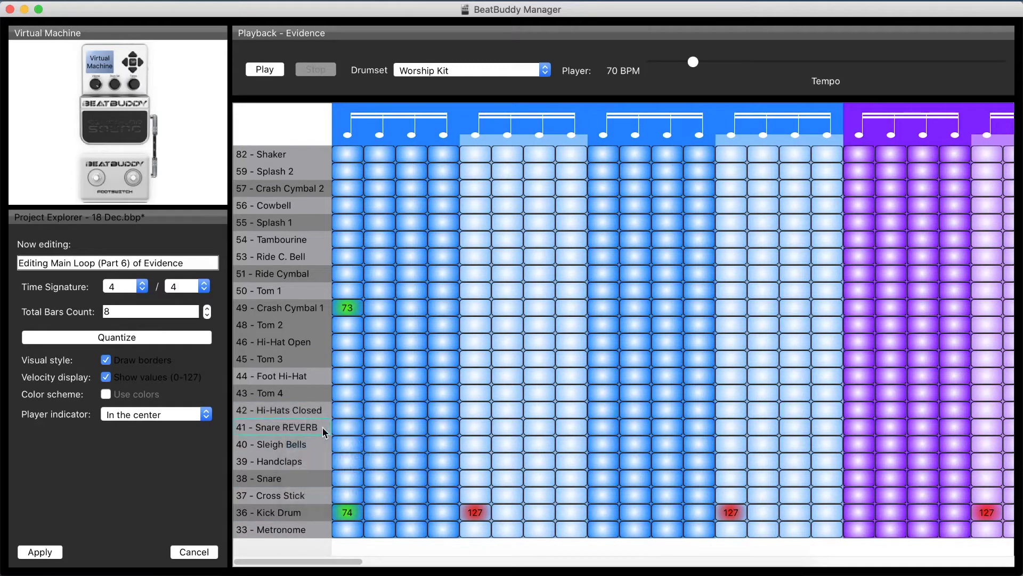
Set bar one's opening Kick Drum note to velocity 127 and remove the kicks on beats two and four.
click(348, 515)
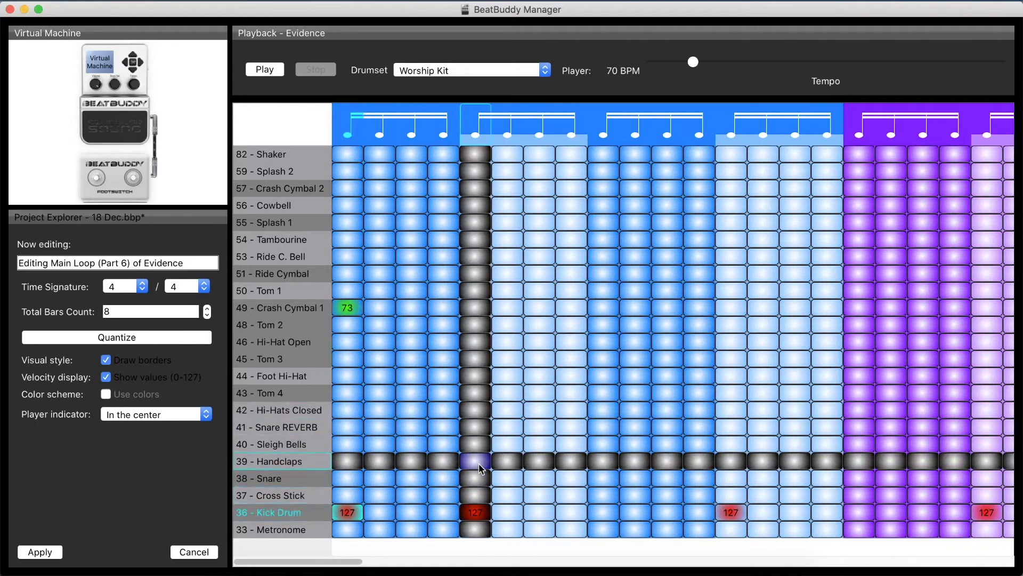
click(485, 483)
drag(481, 493, 493, 575)
click(478, 514)
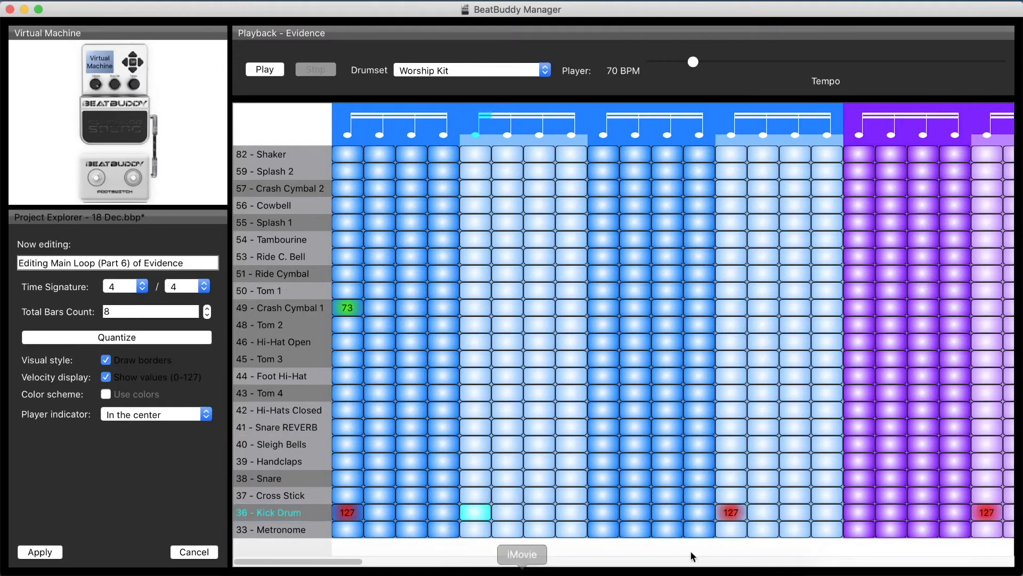
click(737, 515)
drag(737, 531, 730, 575)
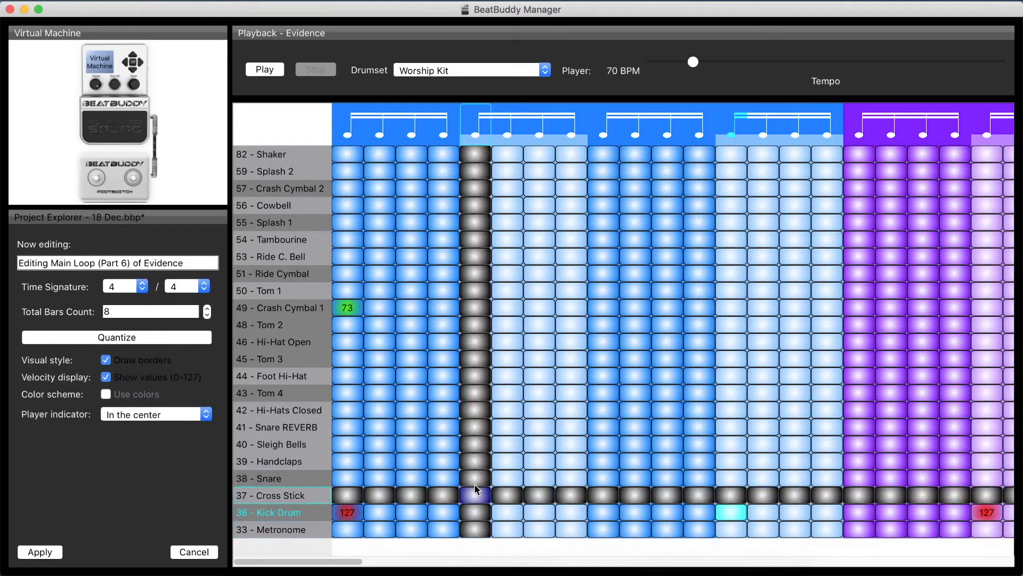
Split the first sixteenth of bar one's beat two into four and add Snare notes on its first two subdivisions.
right_click(471, 124)
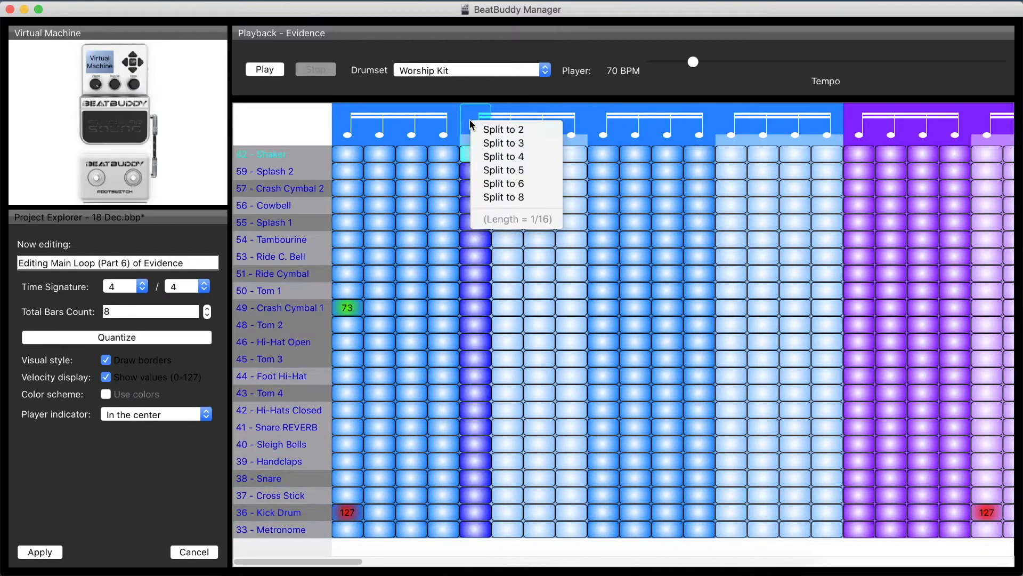
click(495, 158)
mouse_move(467, 485)
mouse_down()
mouse_move(465, 465)
mouse_move(473, 475)
mouse_up()
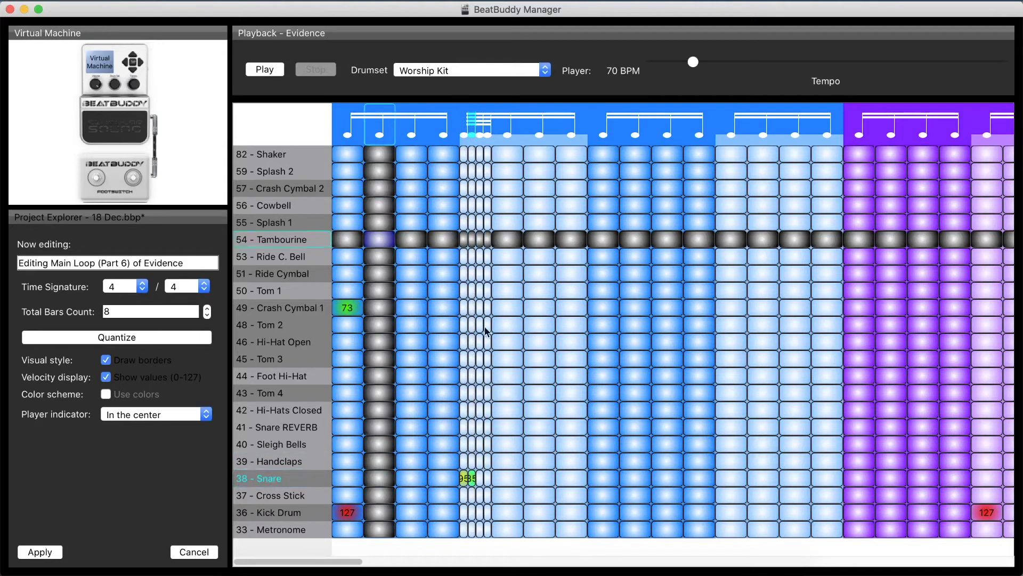
Add a Snare note at velocity 95 and a Tom 4 note at 31 on bar one's beat four, and play back the loop.
right_click(731, 136)
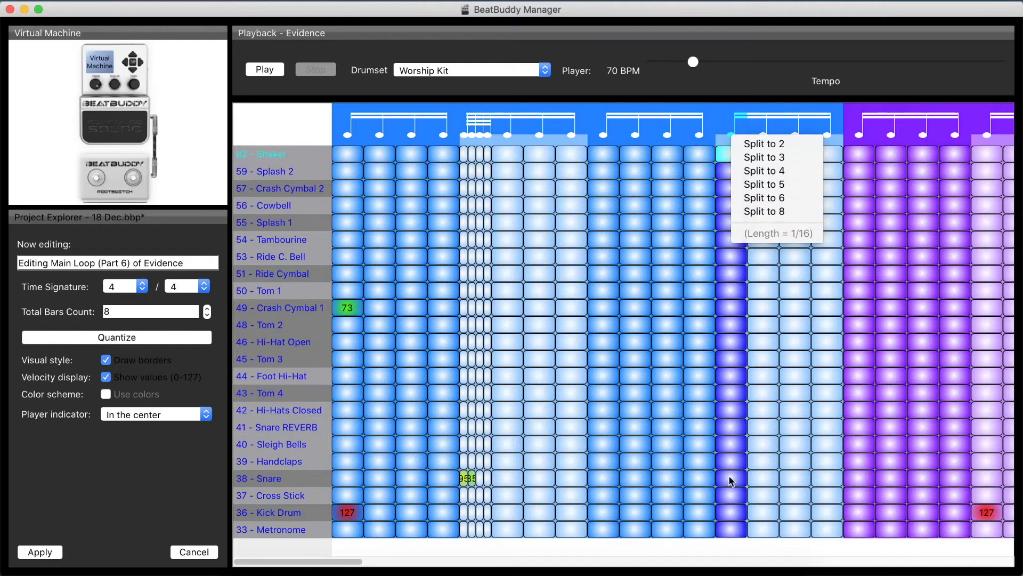
drag(728, 475, 725, 453)
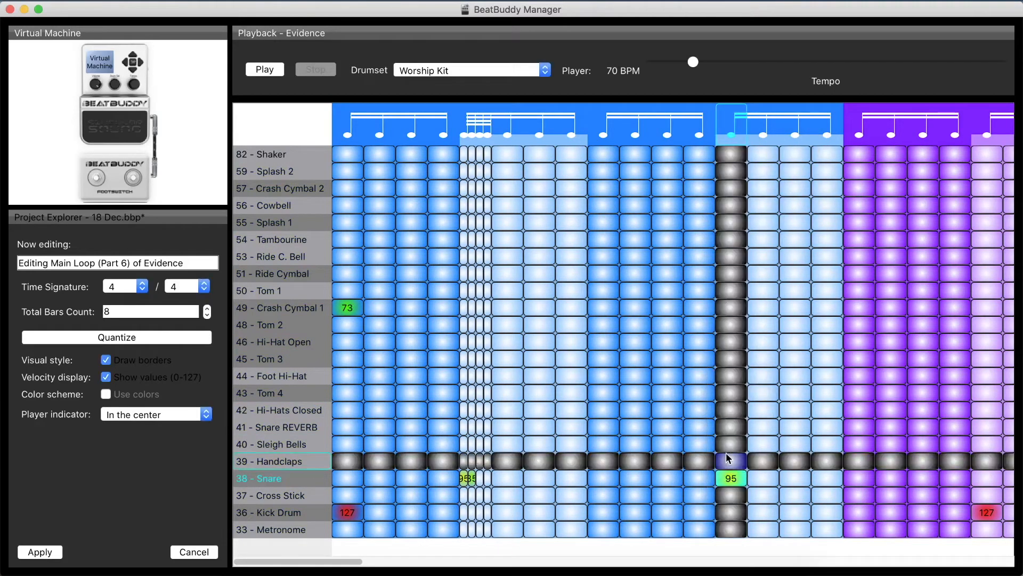
click(734, 393)
drag(734, 392, 734, 398)
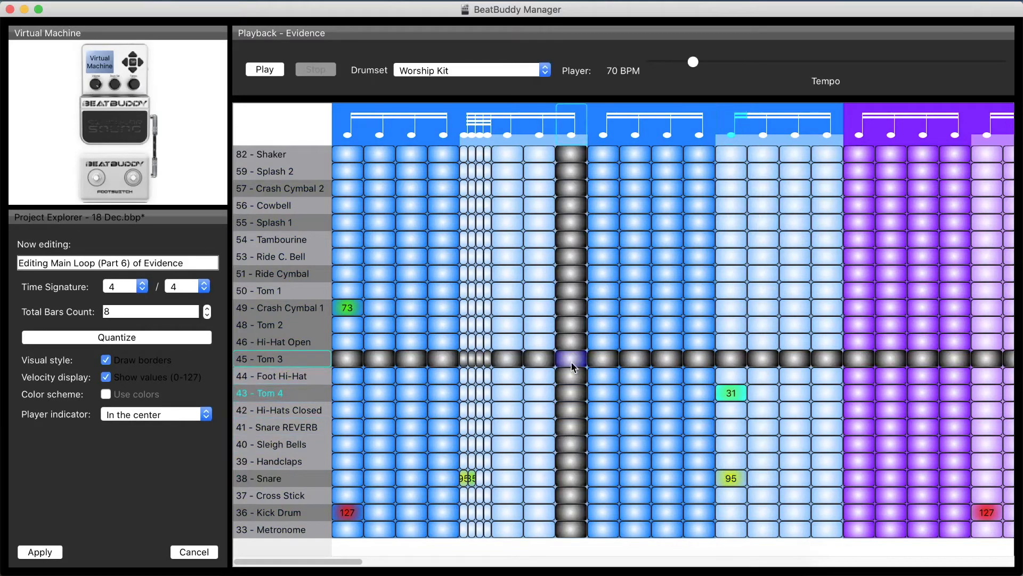
click(277, 72)
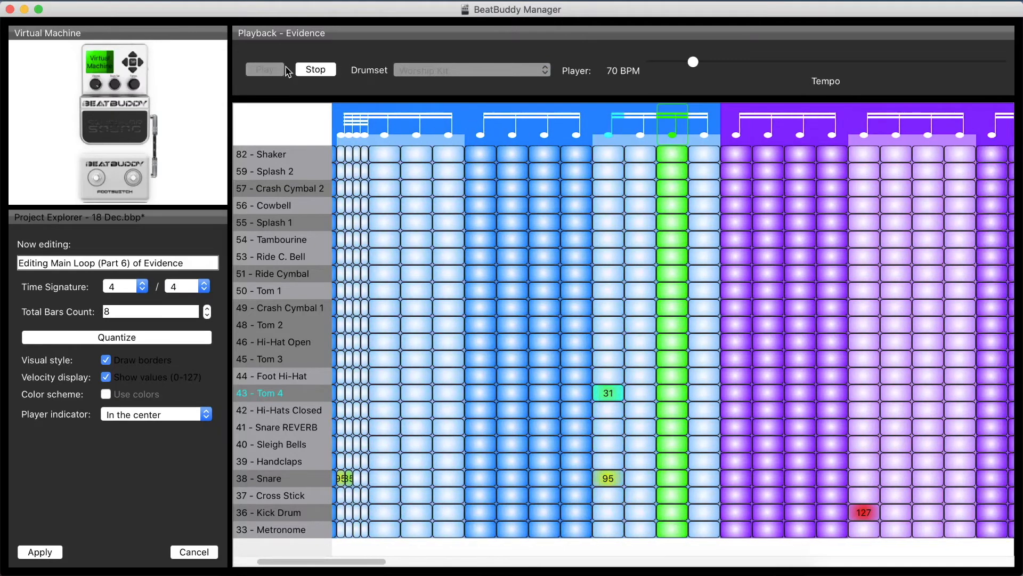
click(315, 70)
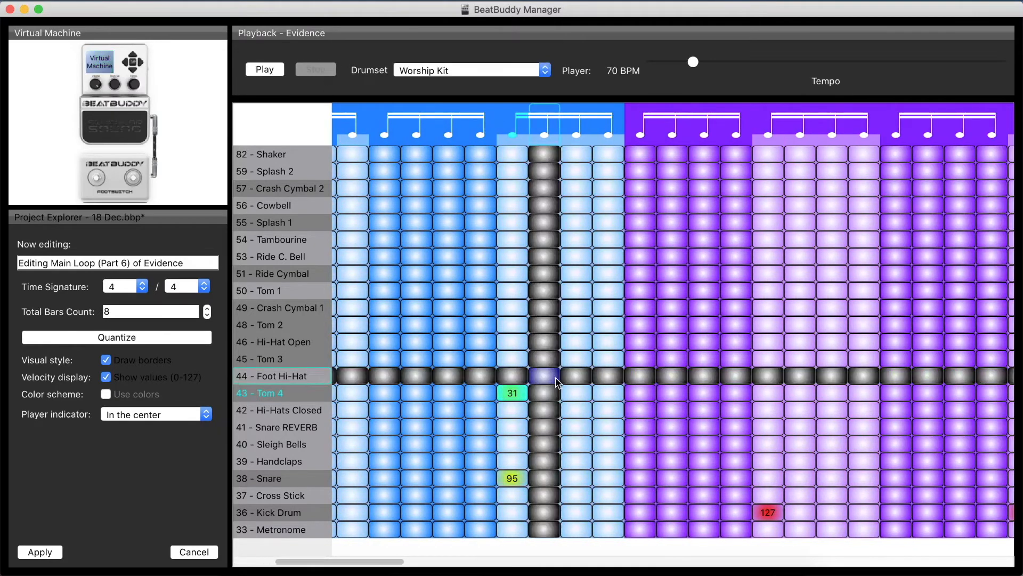
Add a Kick Drum note at velocity 127 on bar two's first beat and remove its kicks on beats two and four.
click(641, 511)
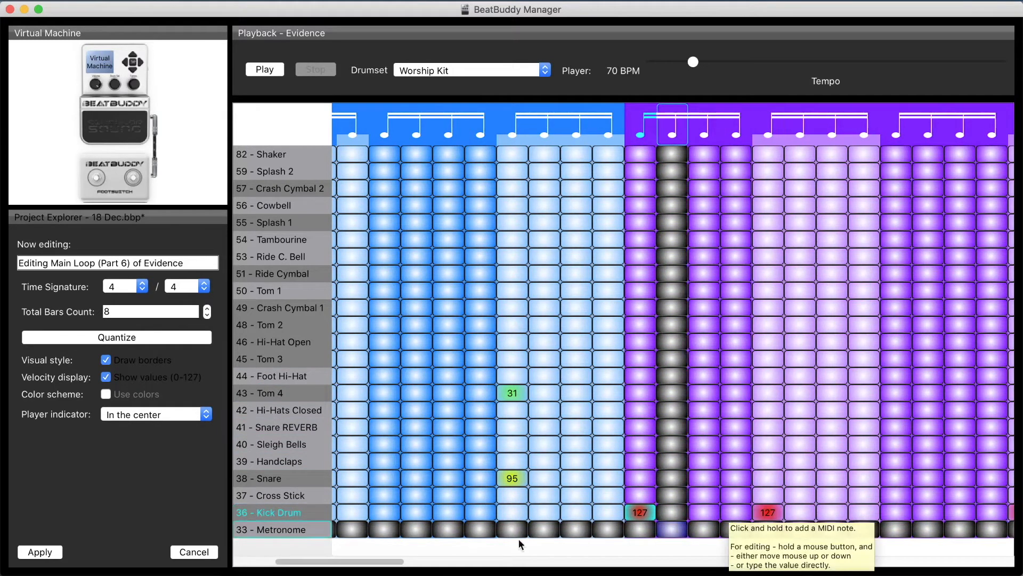
drag(399, 560, 470, 566)
drag(417, 513, 442, 573)
drag(664, 512, 668, 570)
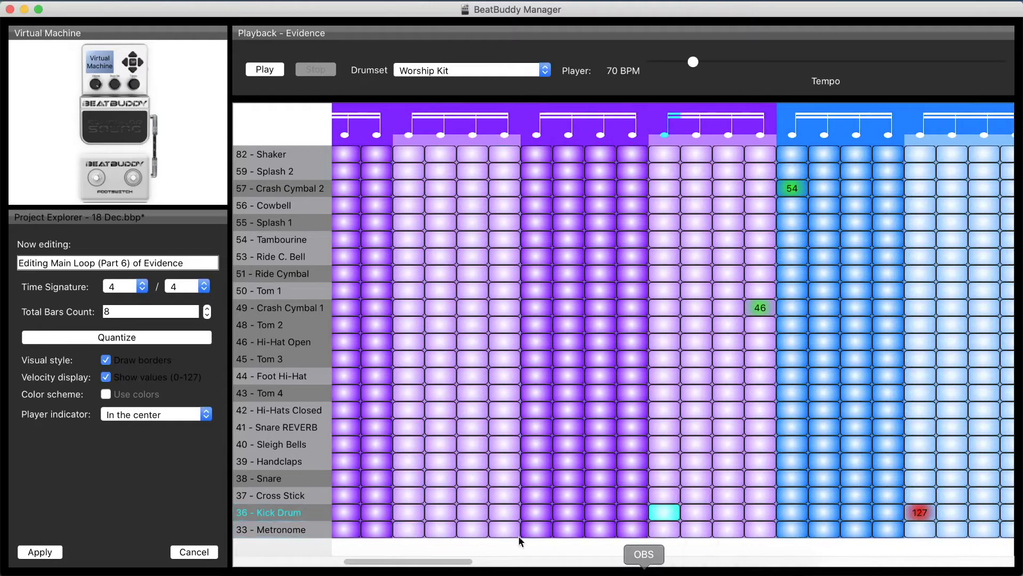
Add Snare notes at velocity 95 on bar two's beat two and 96 on beat four, plus a Tom 4 note at 31 on beat four.
drag(410, 476, 411, 467)
text(95)
key(Return)
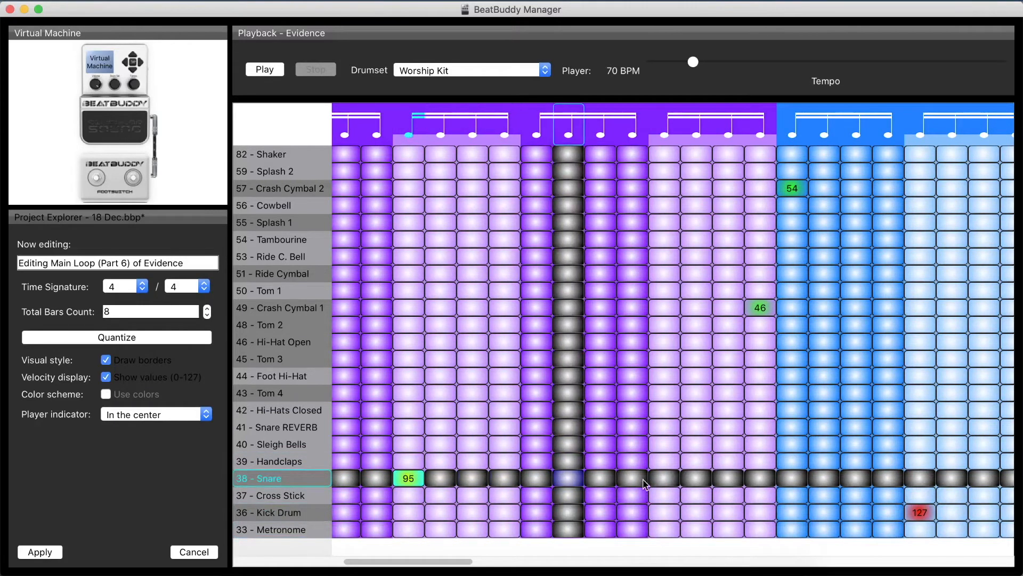
text(96)
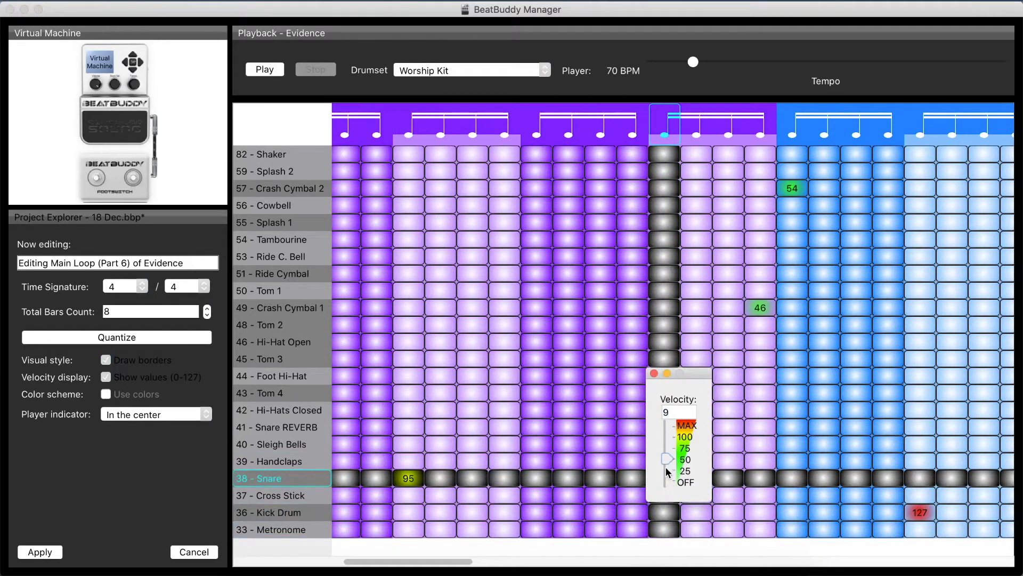
key(Return)
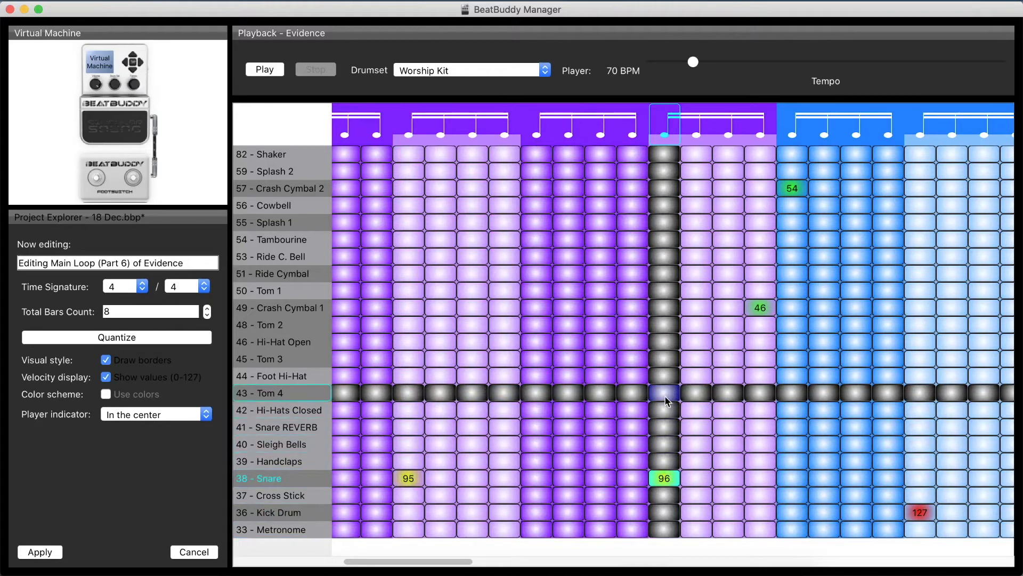
click(664, 394)
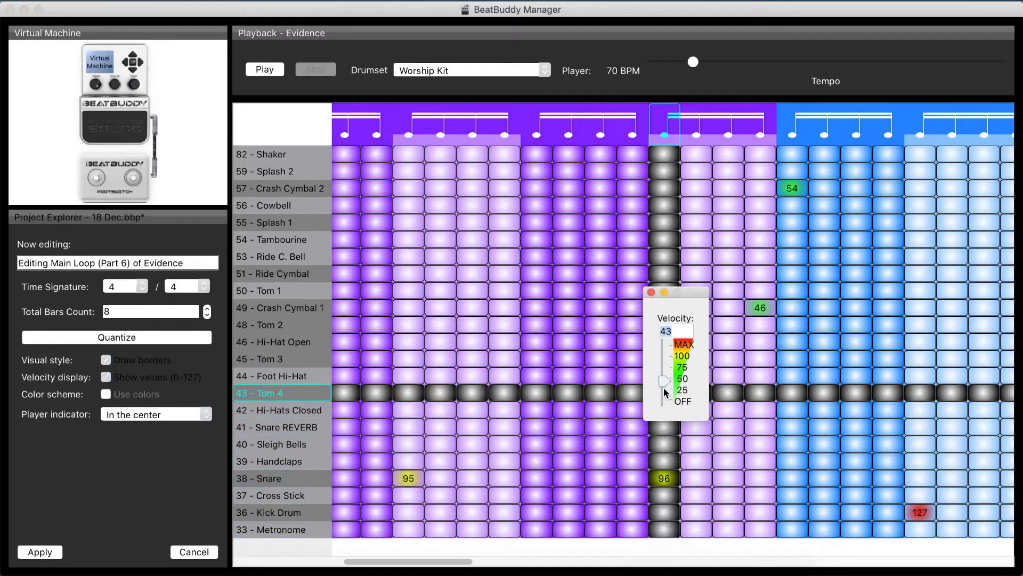
Split the first sixteenth of bar two's beat two into four, snare its second subdivision, and clear beat four's Tom 4 and Crash Cymbal 1 notes.
right_click(406, 129)
click(427, 163)
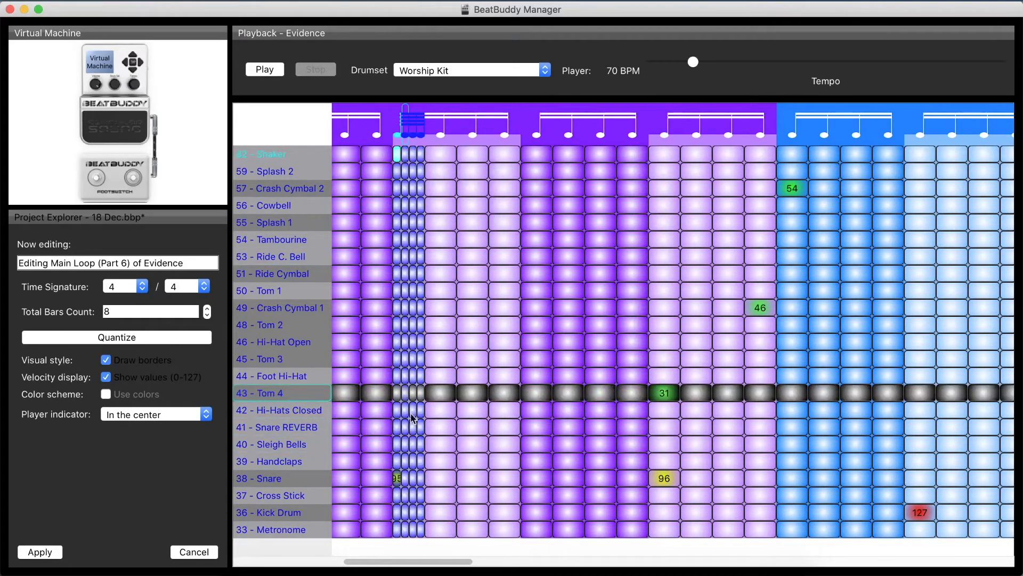
click(406, 478)
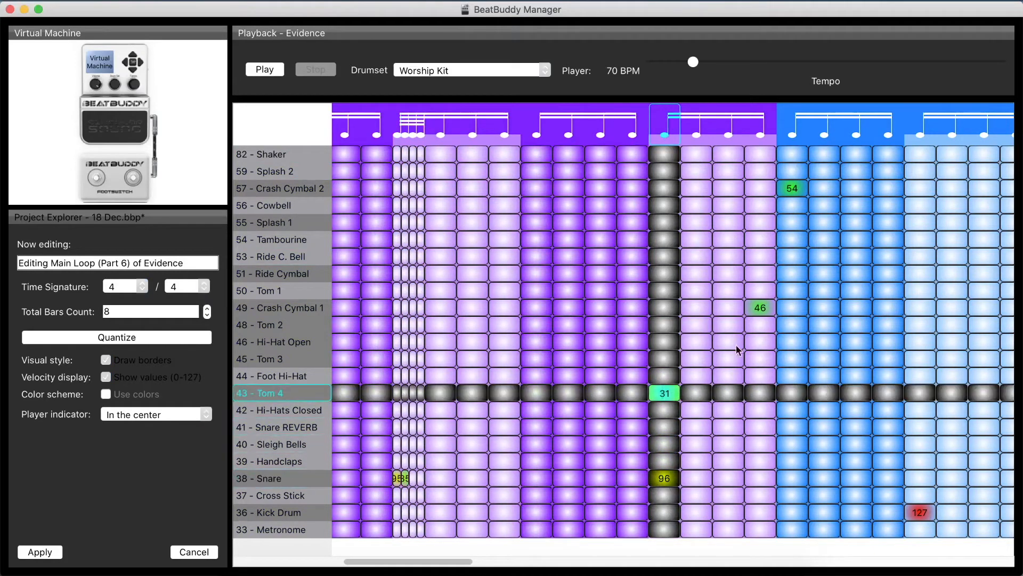
click(760, 307)
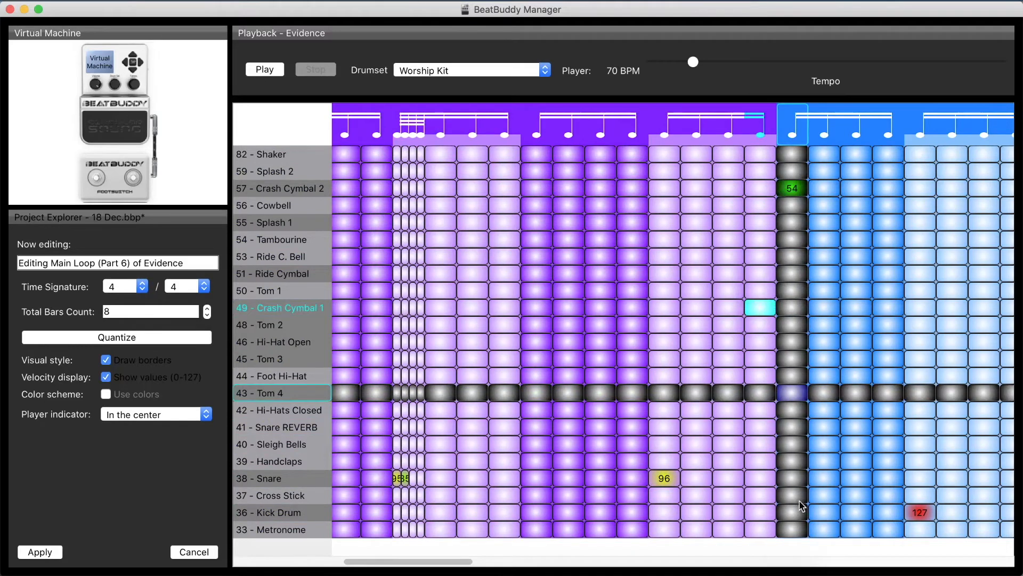
Add a Kick Drum note at velocity 127 on bar three's first beat and remove the kick on beat two.
click(793, 512)
click(782, 404)
drag(440, 561, 526, 566)
click(468, 512)
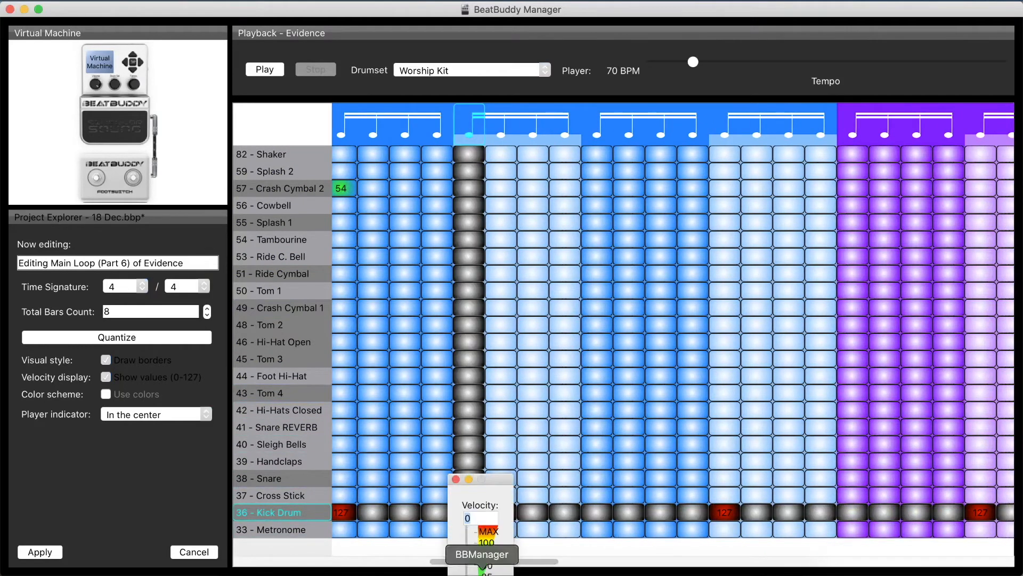
Split the first sixteenth of bar three's beat two into four and add Snare notes on its first two subdivisions, the first at velocity 96.
click(479, 126)
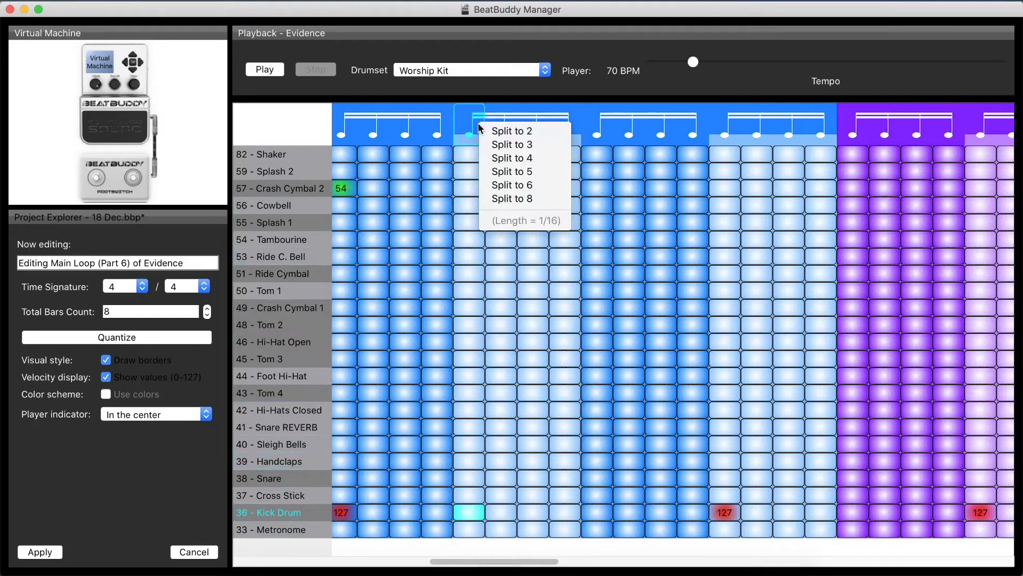
click(508, 159)
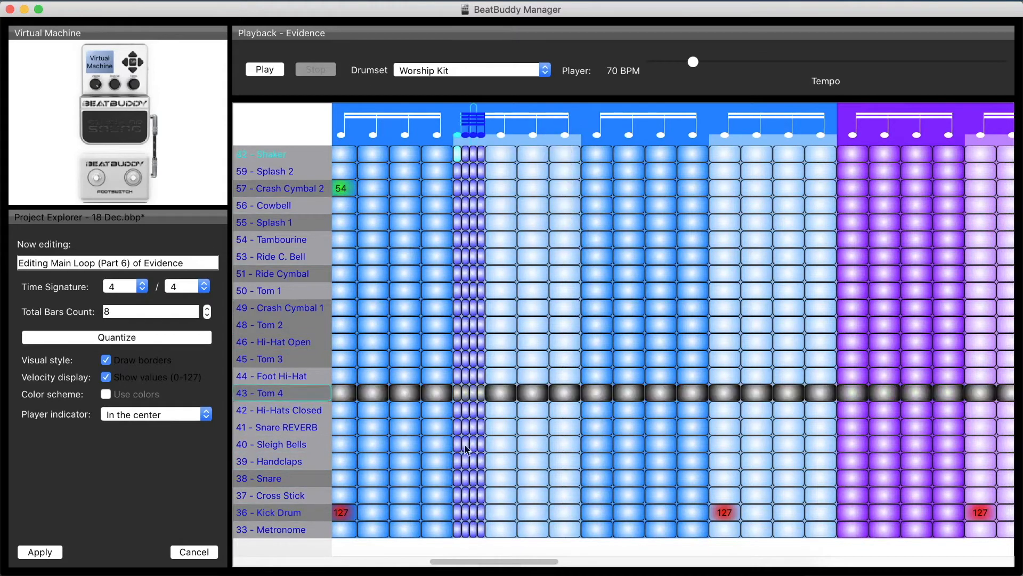
click(459, 478)
drag(462, 473, 463, 474)
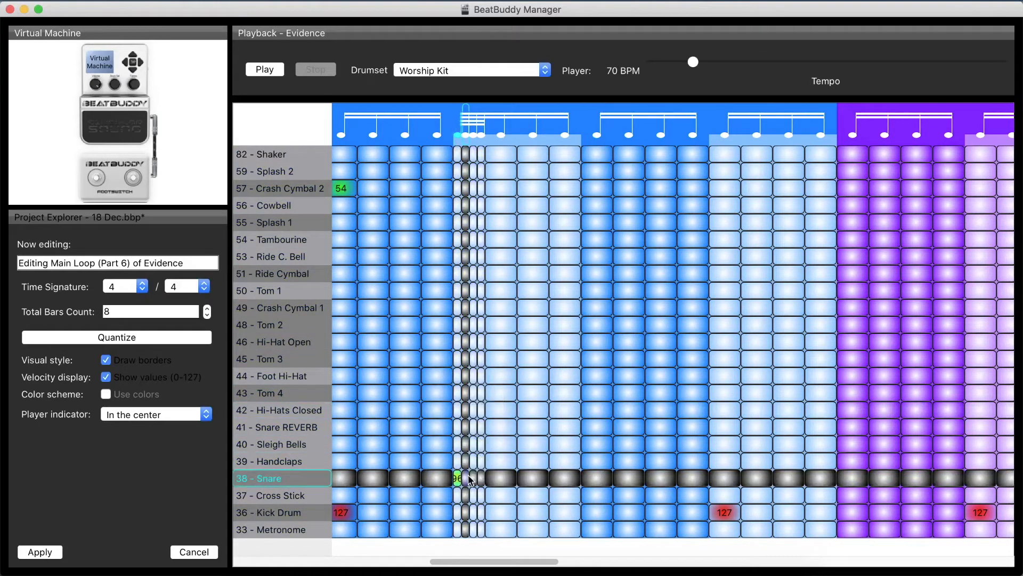
click(468, 476)
click(469, 473)
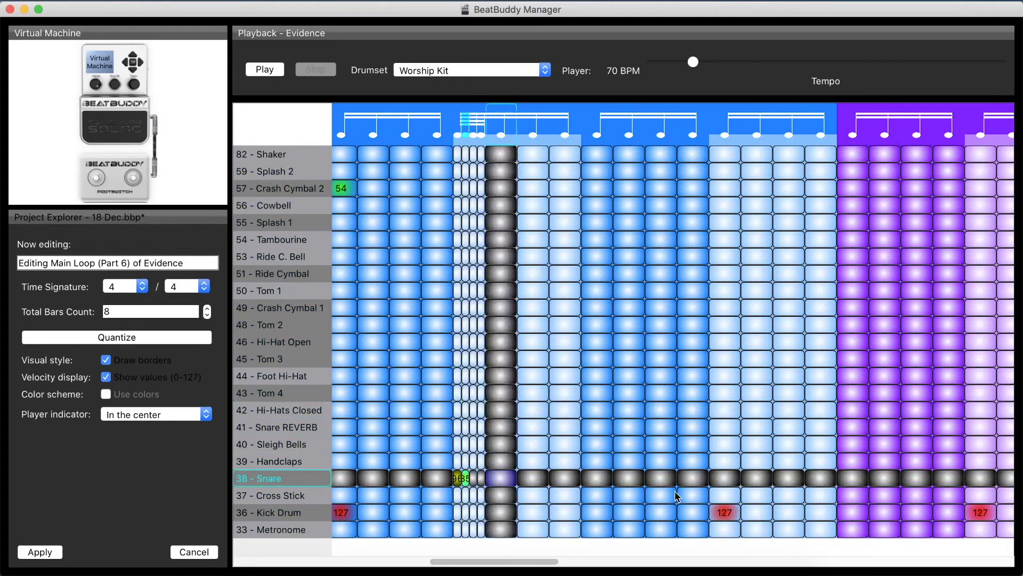
Replace the kick on bar three's beat four with a Snare note at velocity 97 and a Tom 4 note at 32.
click(725, 512)
click(722, 479)
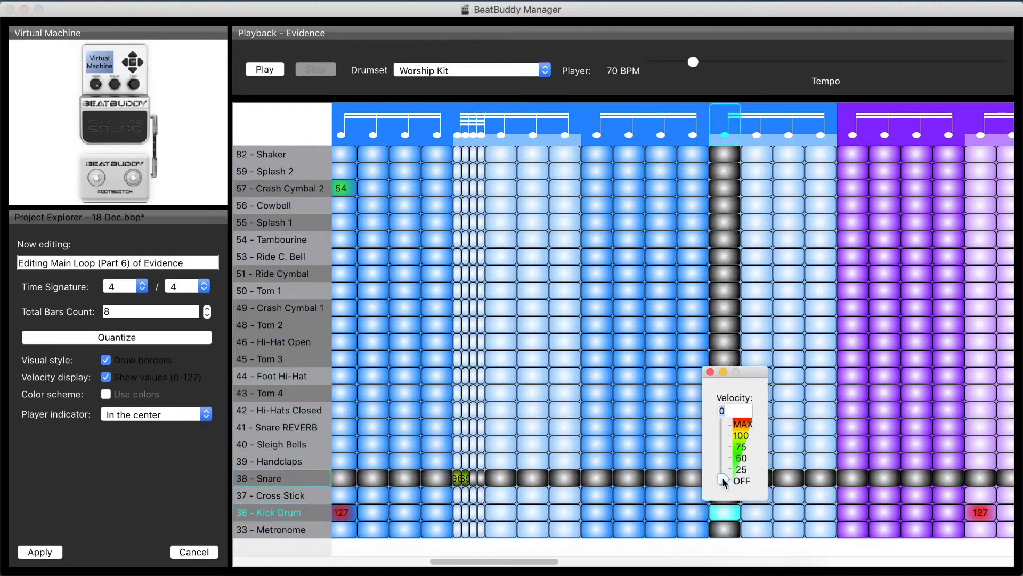
text(97)
key(Return)
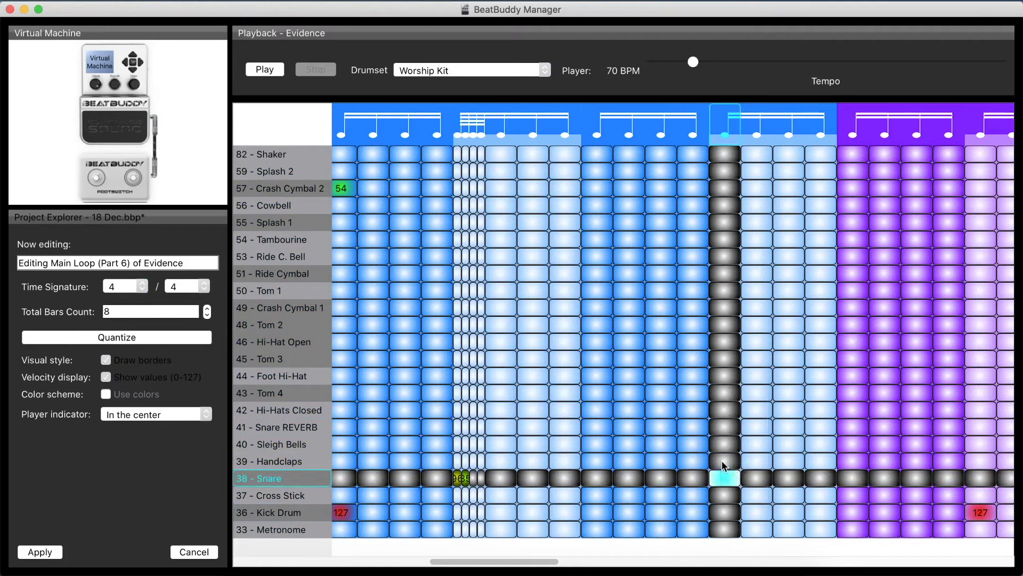
click(724, 393)
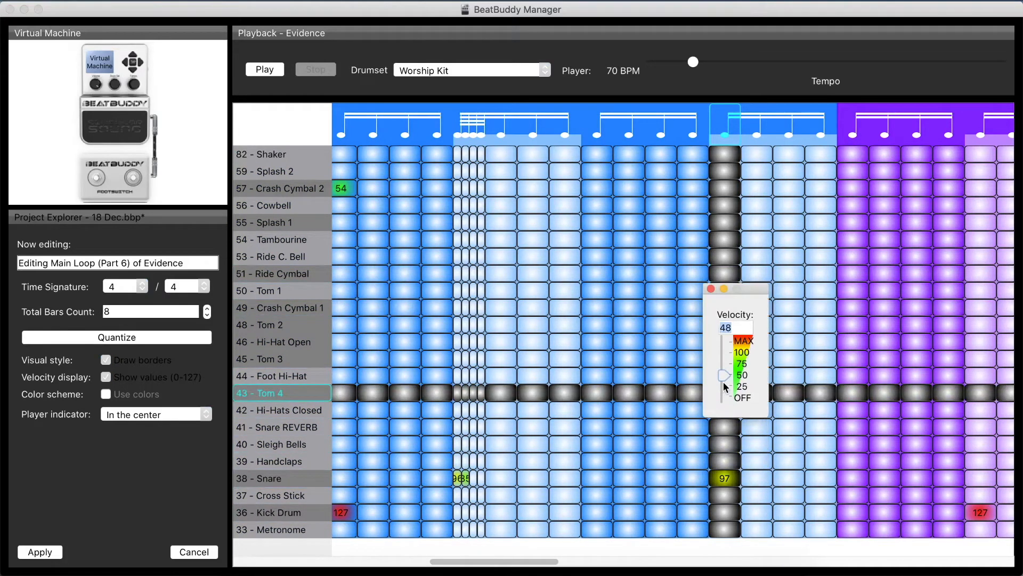
text(32)
key(Return)
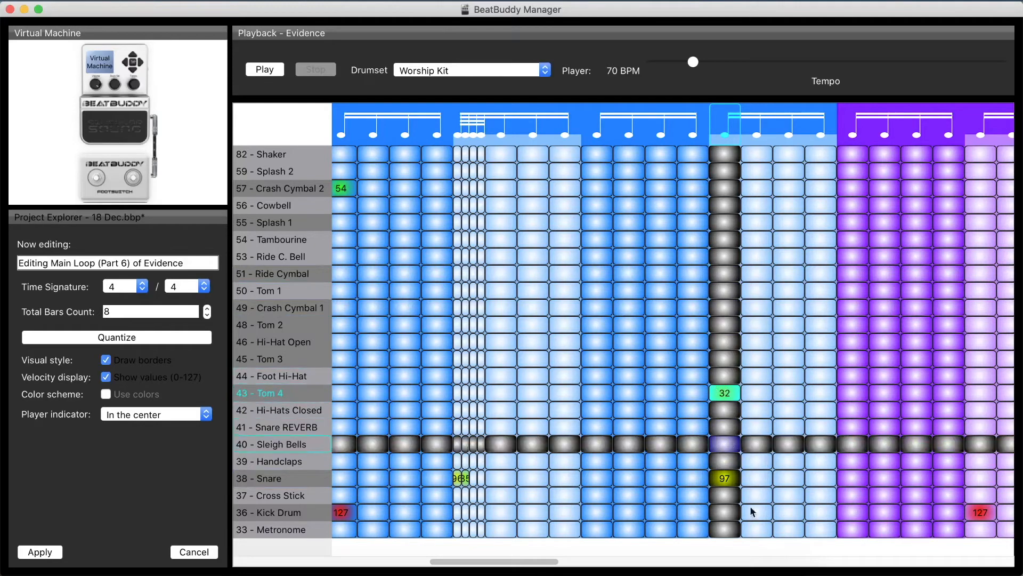
Add a Kick Drum note at velocity 127 on bar four's first beat and remove the kick on beat two.
drag(510, 560, 589, 561)
click(434, 511)
drag(435, 513, 433, 405)
drag(567, 511, 571, 574)
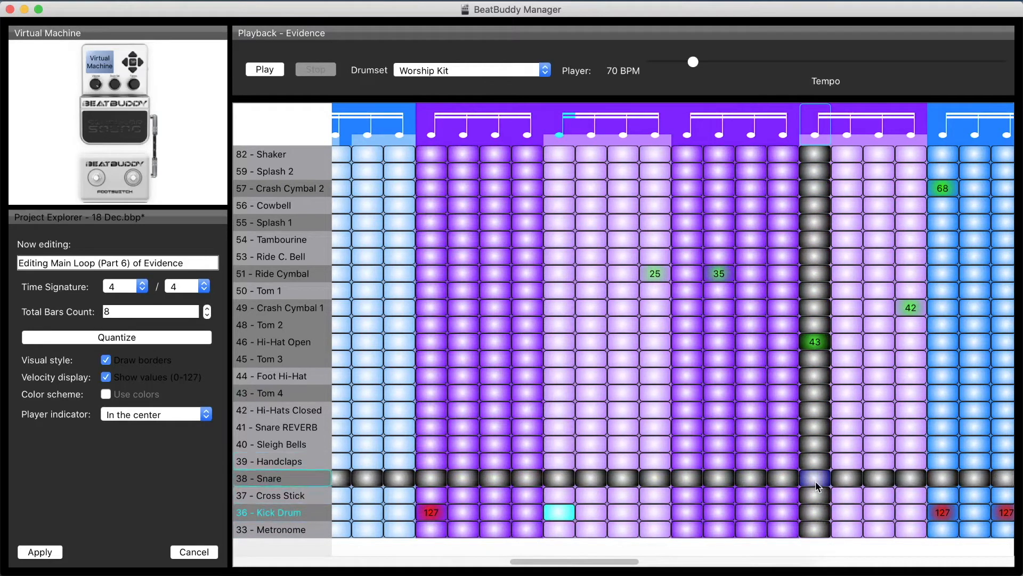
On bar four's beat four, add a Snare note at velocity 96 and replace the Hi-Hat Open note with Tom 4 at 31.
drag(815, 480, 816, 475)
drag(817, 347, 815, 392)
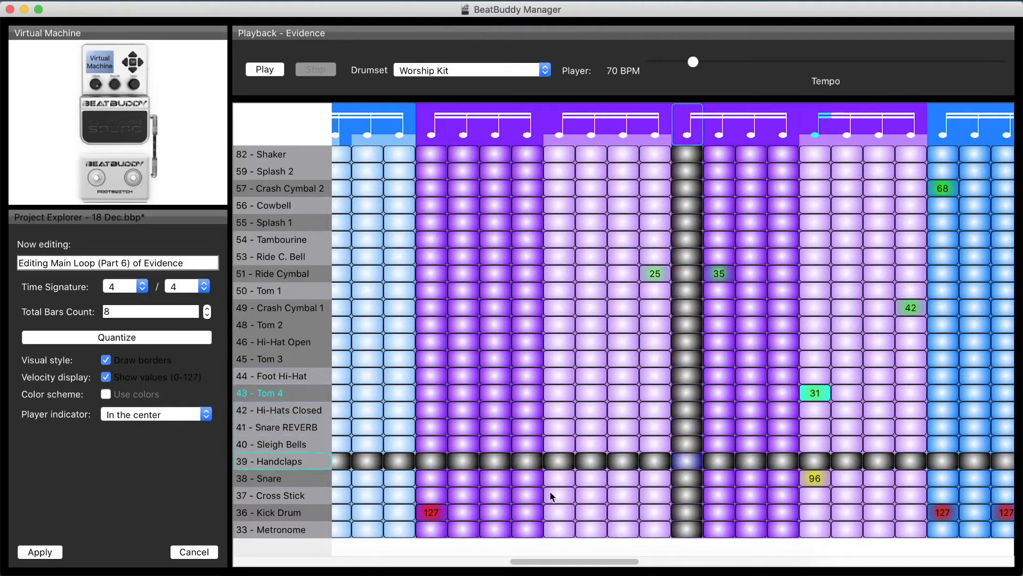
Split the first sixteenth of bar four's beat two into four, add Snare notes on its first two subdivisions, and play back the loop.
click(566, 131)
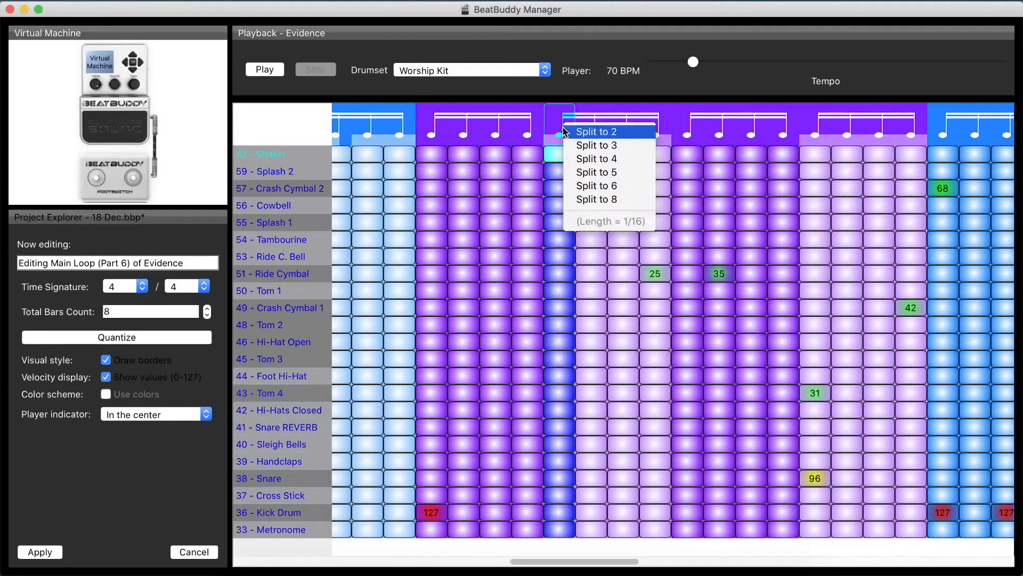
click(585, 159)
mouse_move(547, 478)
mouse_down()
mouse_move(549, 465)
mouse_move(555, 473)
mouse_up()
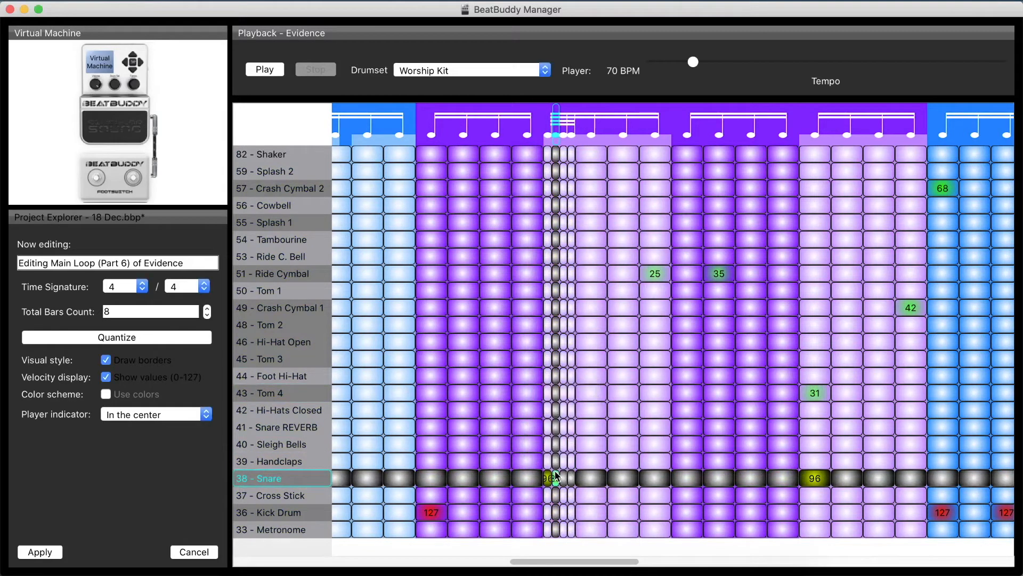
click(269, 74)
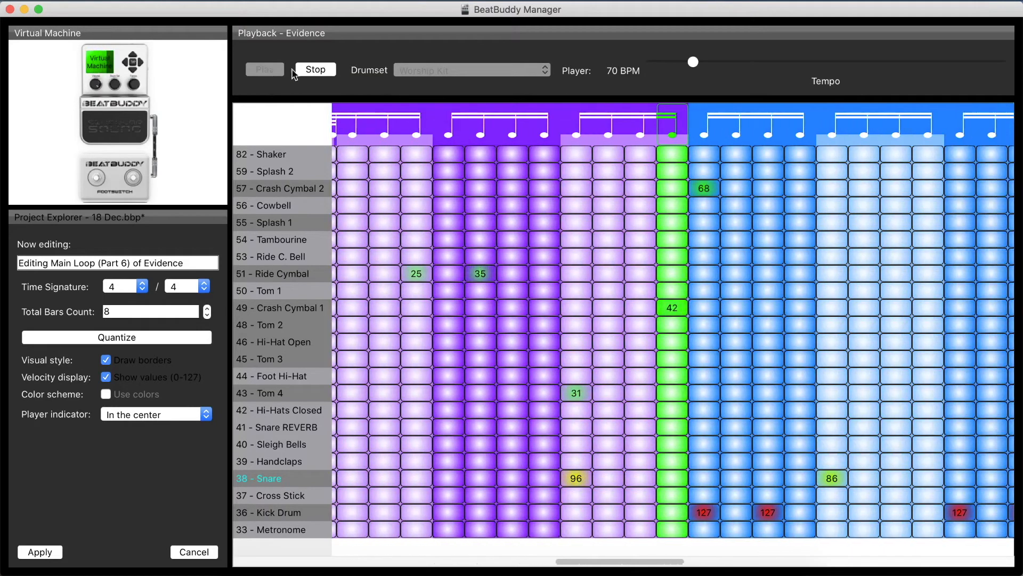
click(315, 69)
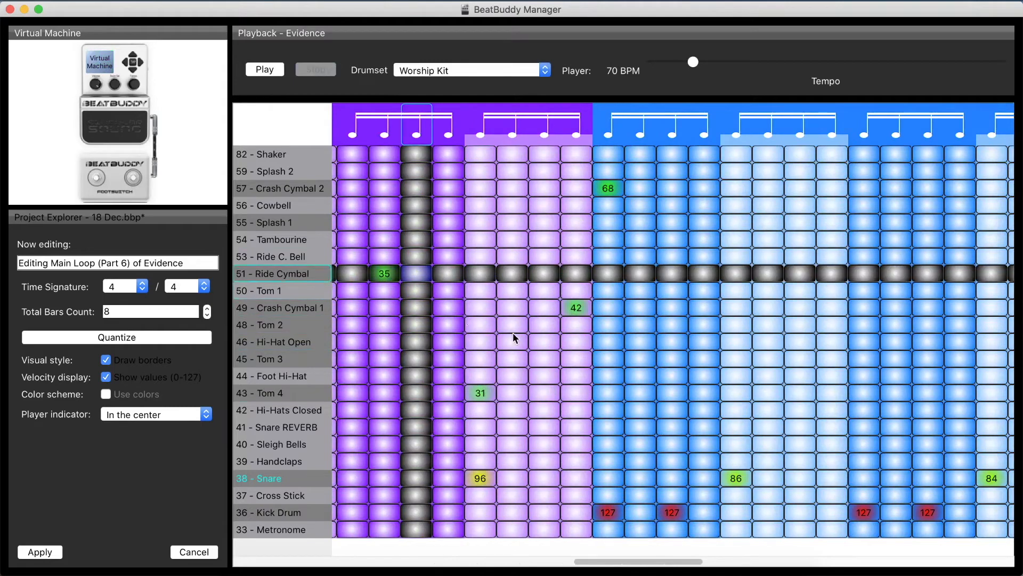
Add Hi-Hats Closed notes at velocity 45 on bar one's beat three and bar two's first beat.
drag(619, 562, 240, 560)
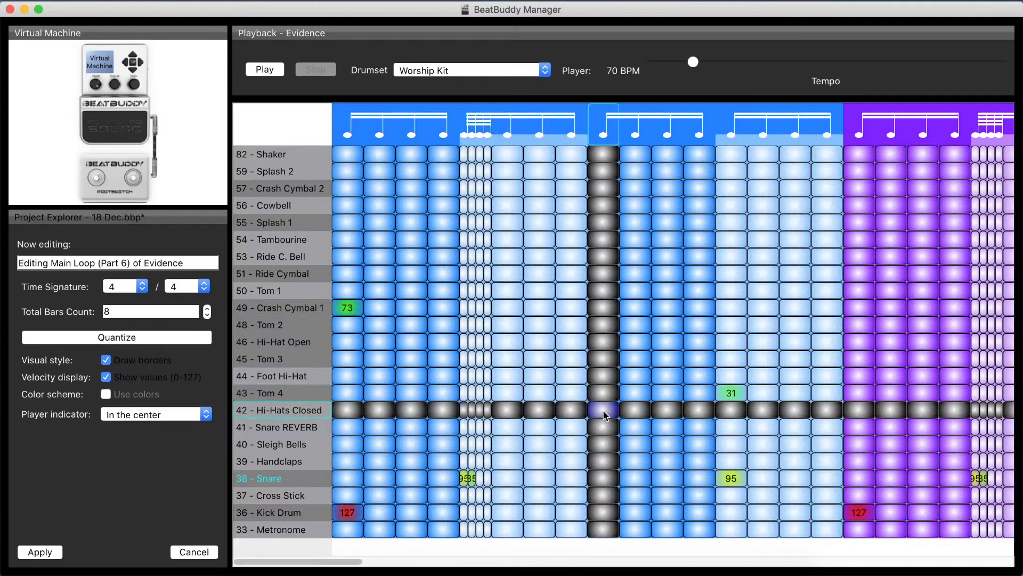
drag(603, 409, 606, 397)
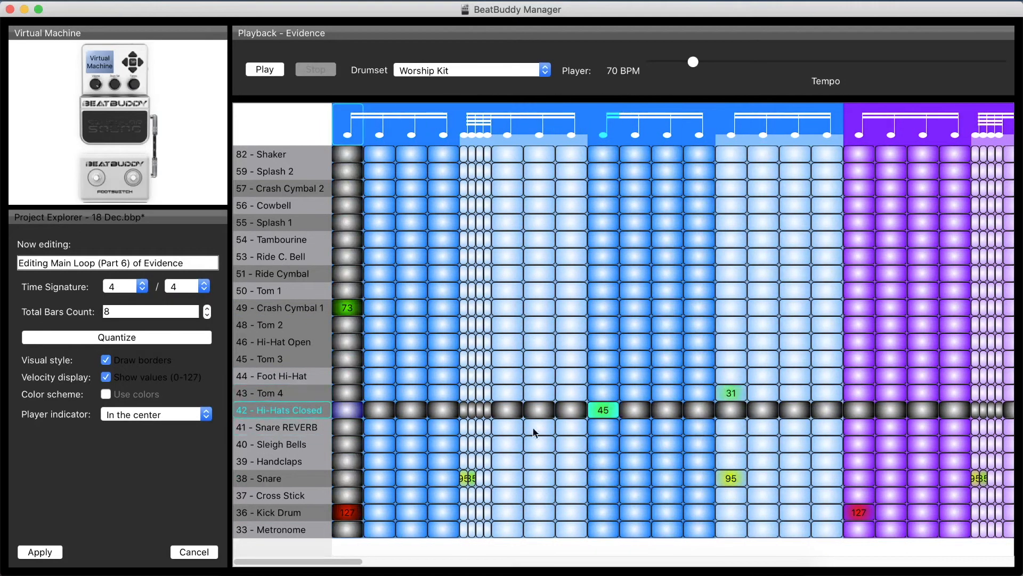
click(860, 409)
text(45)
key(Return)
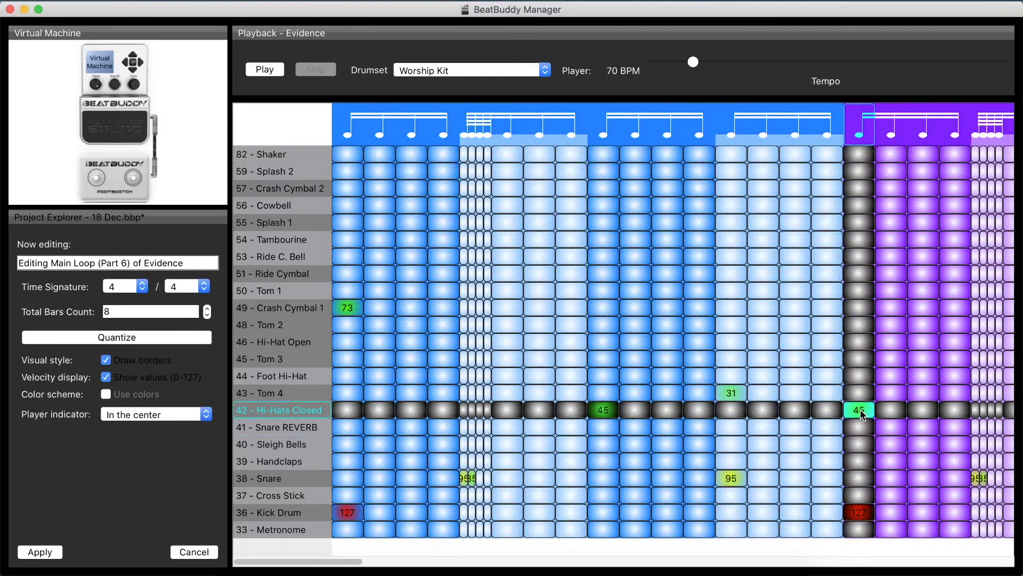
Add Hi-Hats Closed notes at velocity 45 on beat three of bars two and three.
drag(354, 561, 452, 563)
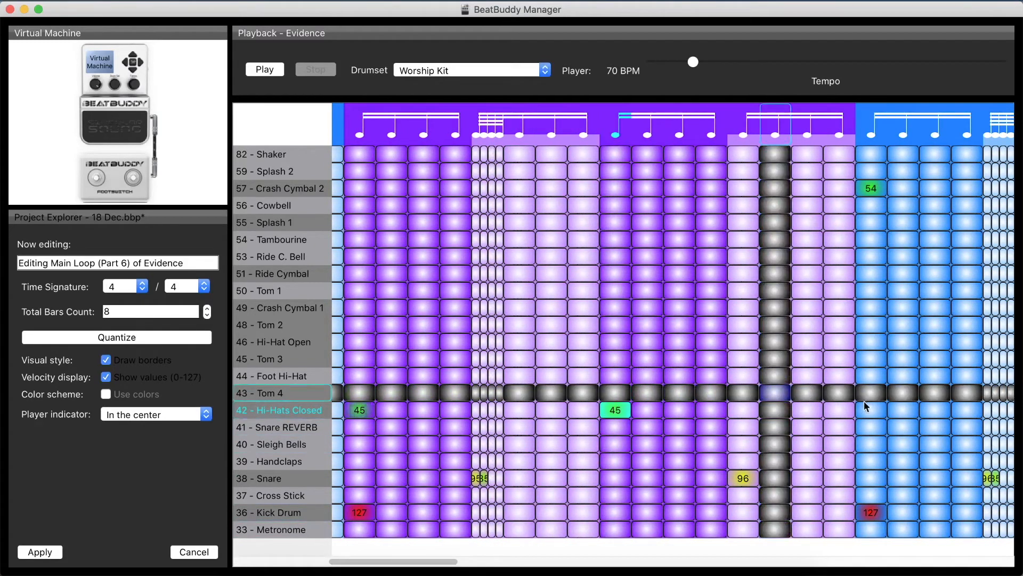
drag(444, 561, 521, 563)
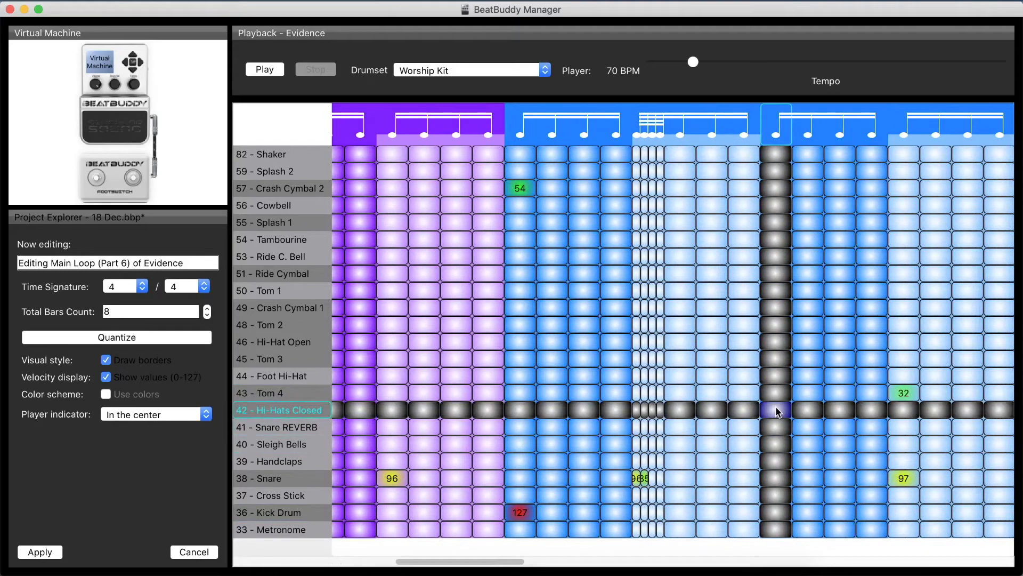
key(Return)
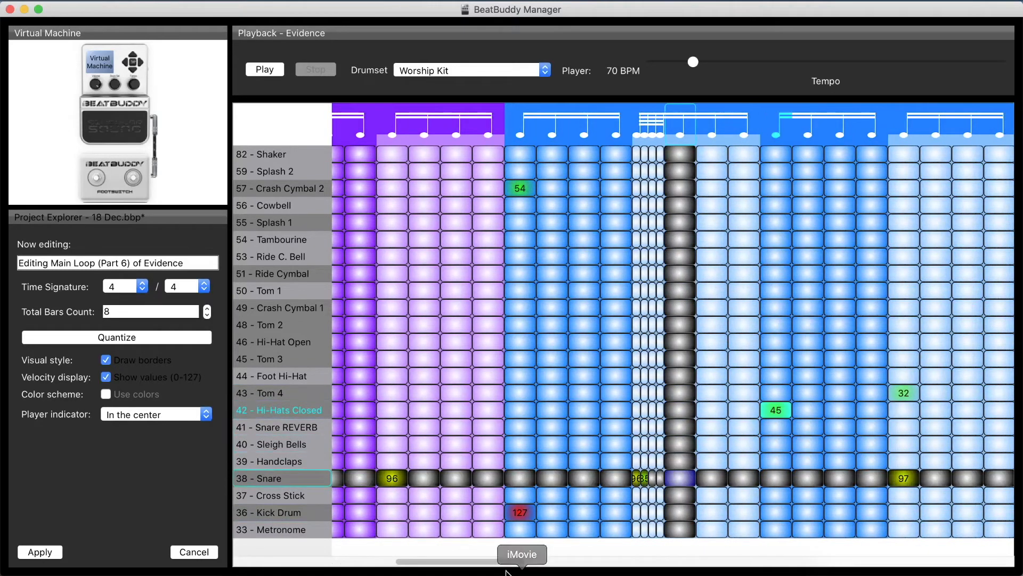
Add a Hi-Hats Closed note at velocity 45 on bar four's first beat and play back the loop.
drag(511, 565, 602, 424)
text(27)
key(Return)
double_click(613, 413)
text(15)
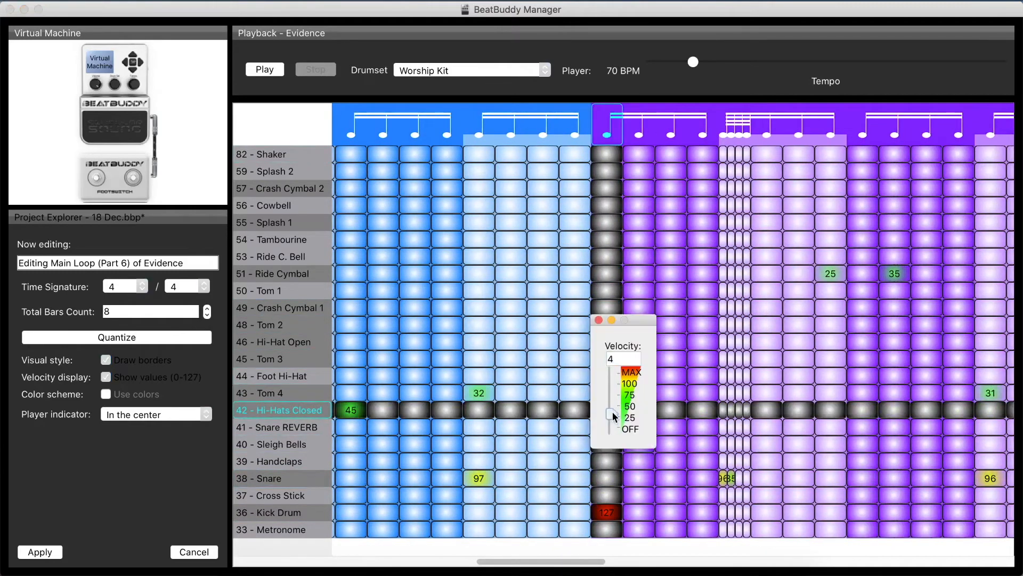
click(266, 72)
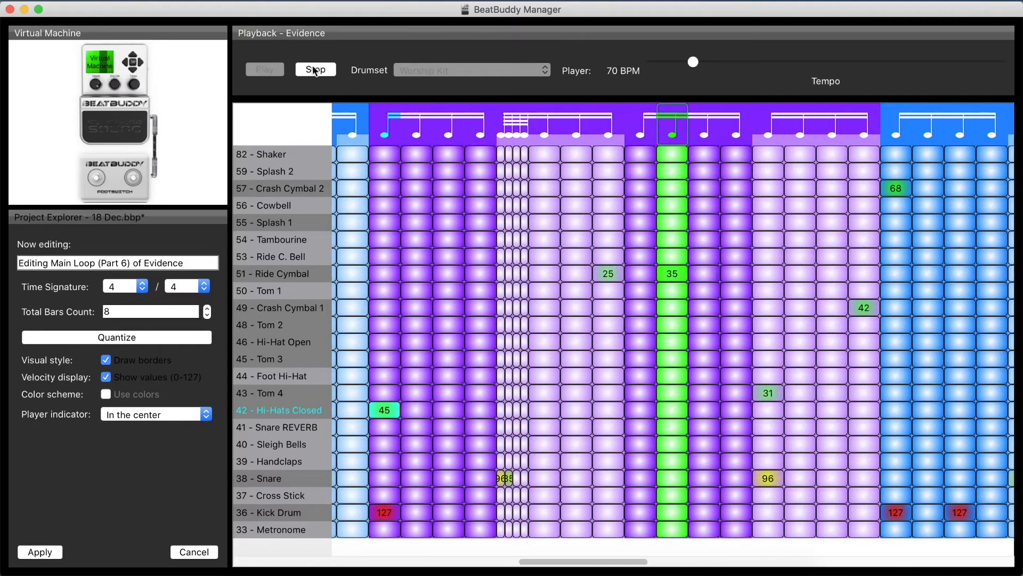
click(315, 70)
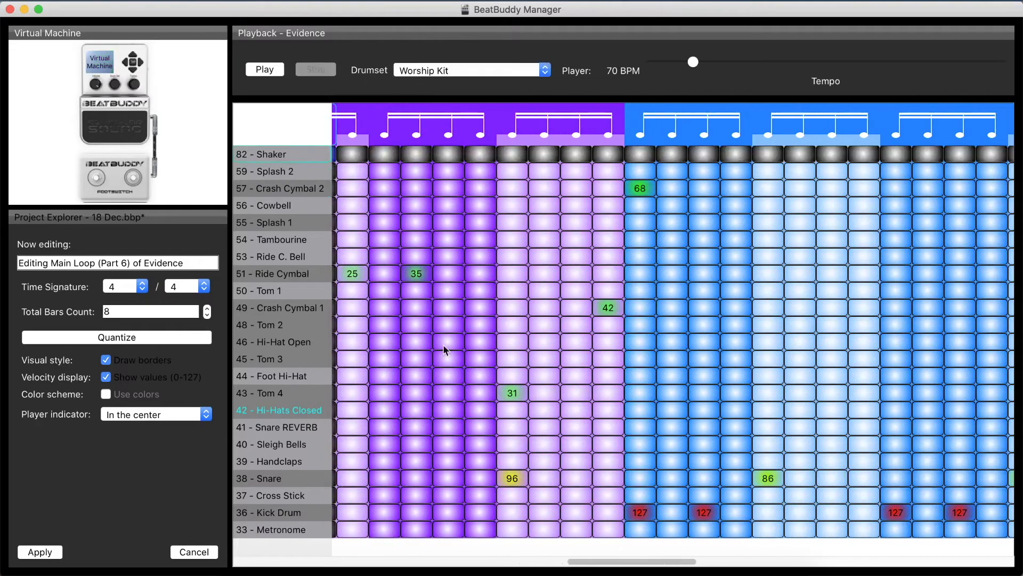
Add a Tom 4 note at velocity 33 on bar two's beat four.
drag(672, 561, 442, 561)
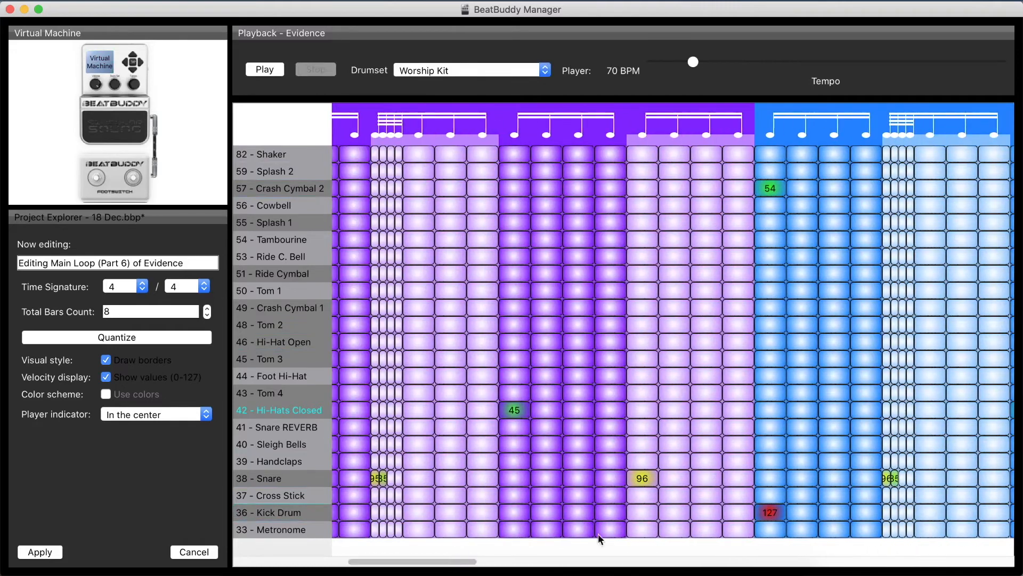
click(645, 393)
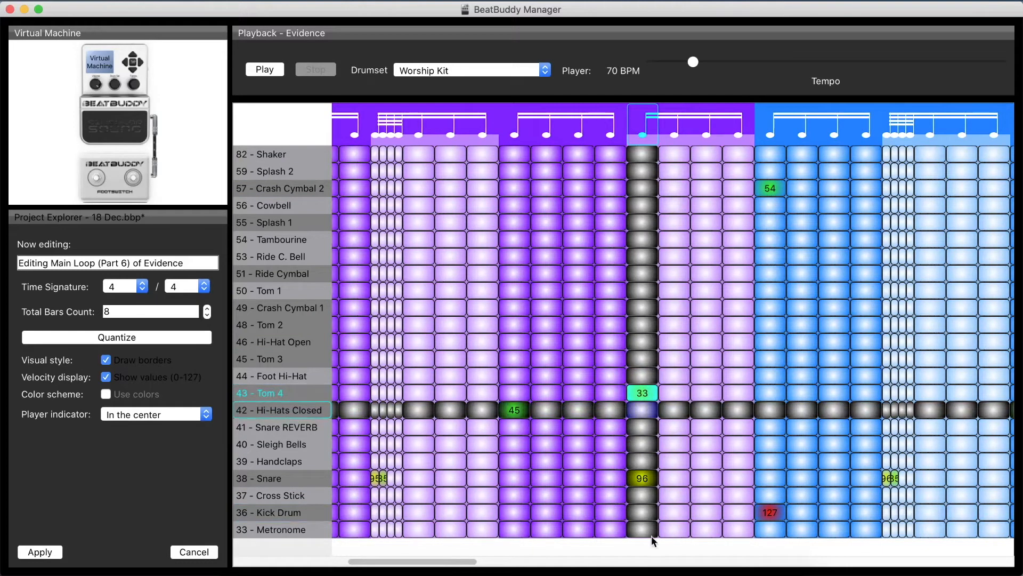
Set the Hi-Hats Closed notes on bar one's beat three and bar two's beats one and three to velocity 55.
drag(472, 565, 347, 546)
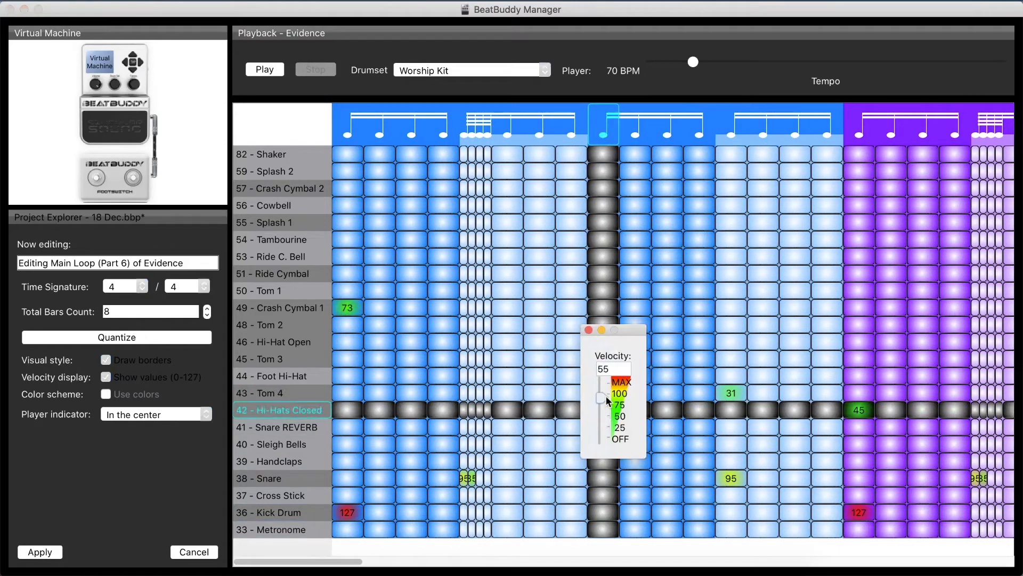
drag(606, 395, 606, 412)
click(858, 410)
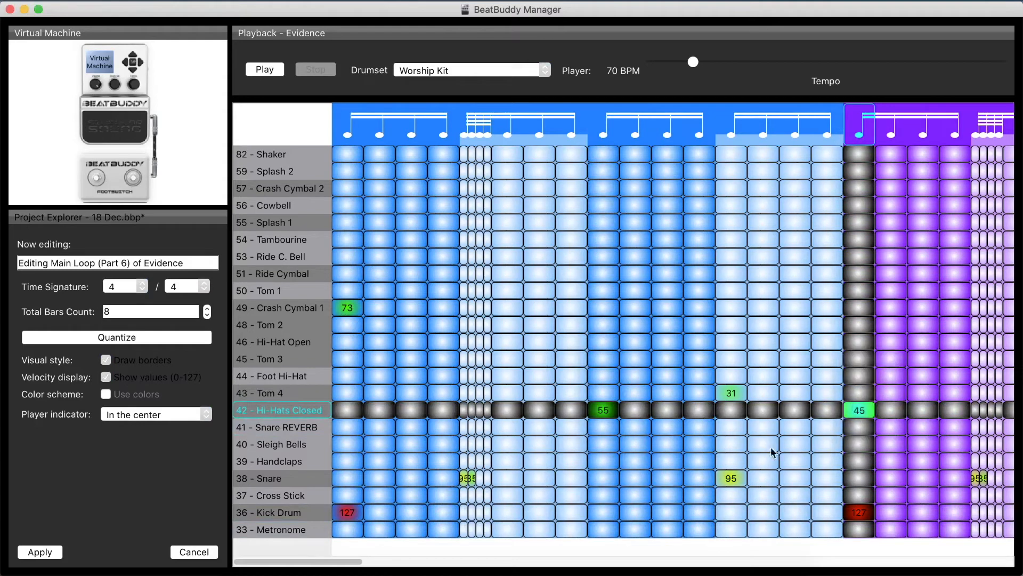
drag(350, 562, 459, 563)
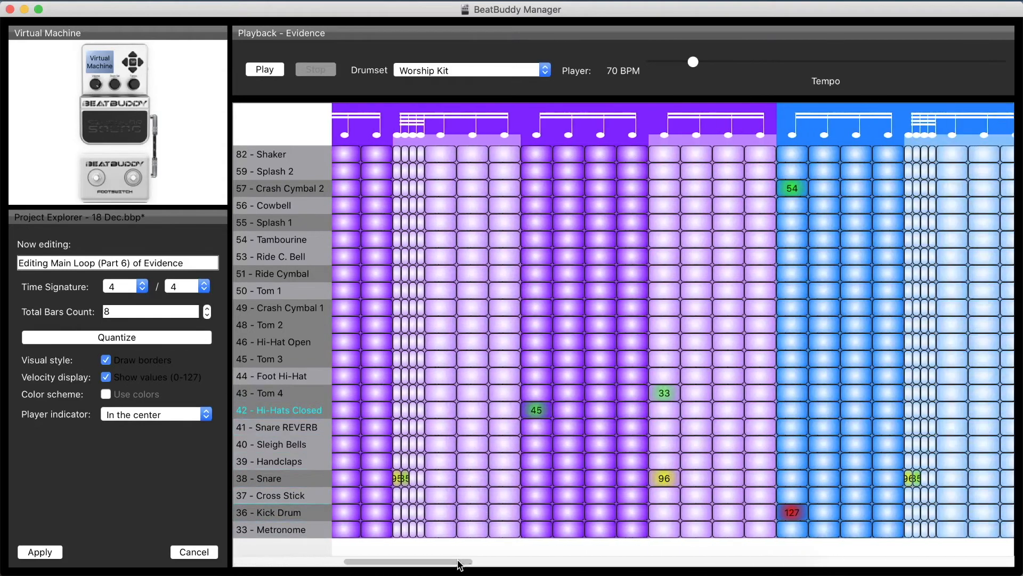
click(543, 410)
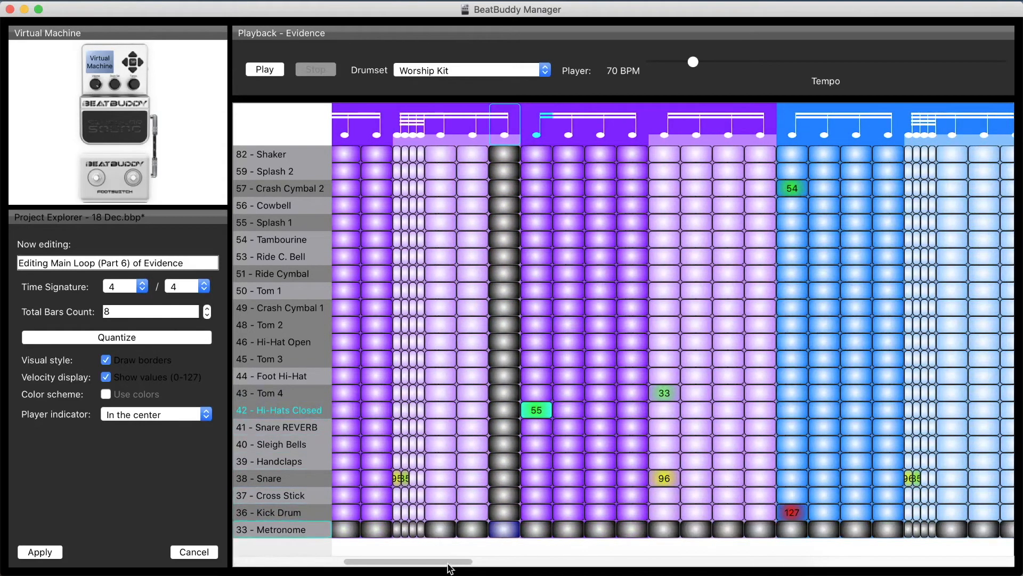
Set the Hi-Hats Closed notes on bar three's beat three and bar four's first beat to velocity 55.
scroll(539, 437, right, 10)
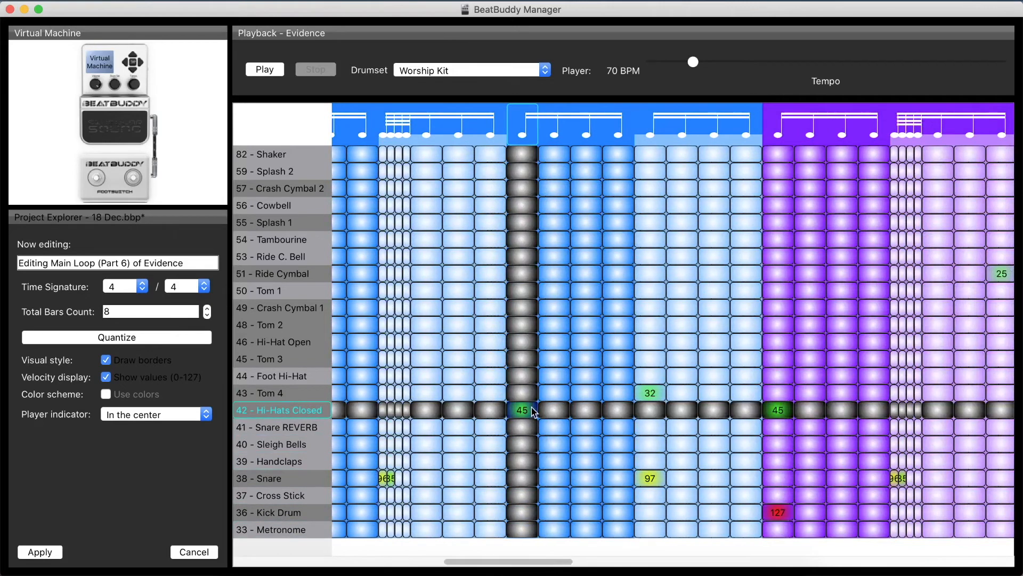
click(782, 409)
text(55)
key(Return)
Split the first sixteenth of bar five's beat two into 4 and place two Snare notes in its first two subdivisions.
drag(540, 564, 621, 565)
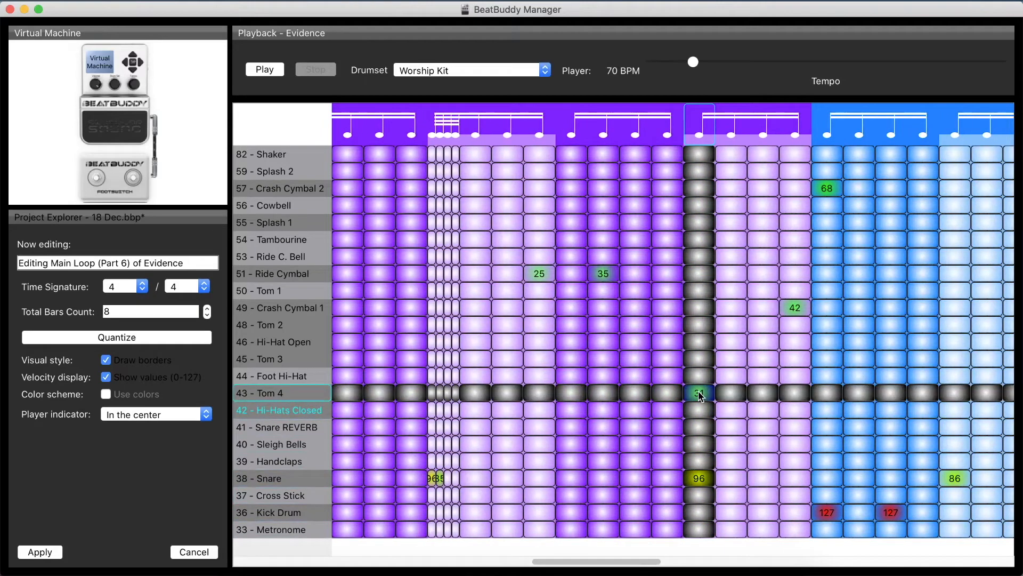
drag(624, 564, 714, 567)
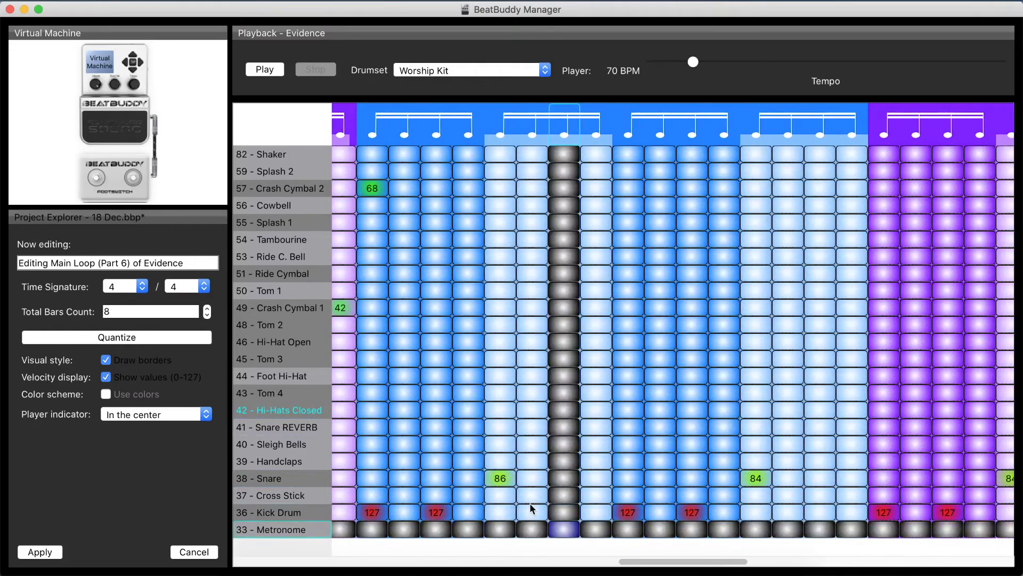
click(504, 124)
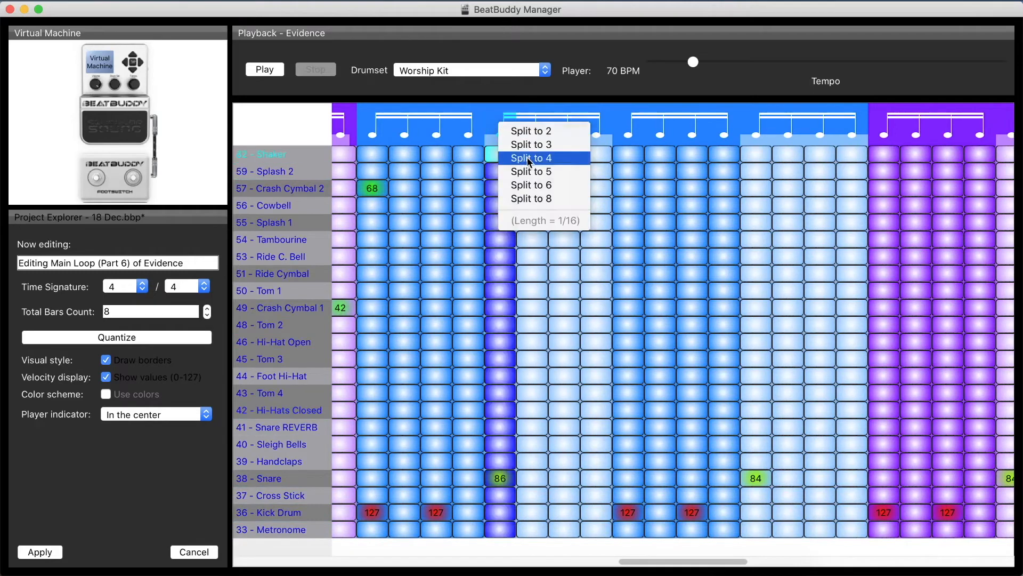
click(529, 159)
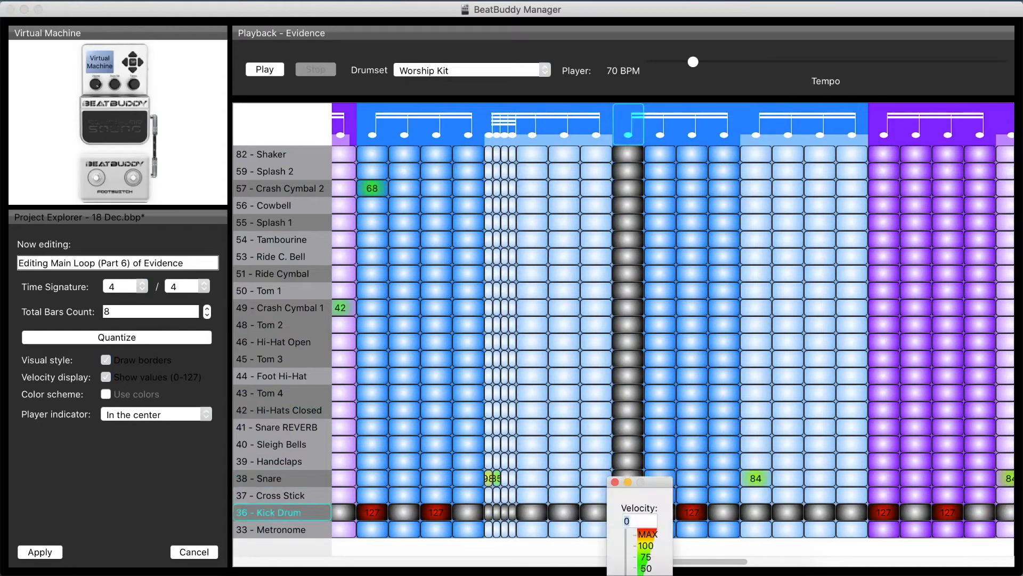
Remove both Kick Drum notes from bar five's beat three, and give beat four a Snare at velocity 97 and Tom 4 at 31.
drag(630, 574, 635, 575)
drag(695, 514, 693, 575)
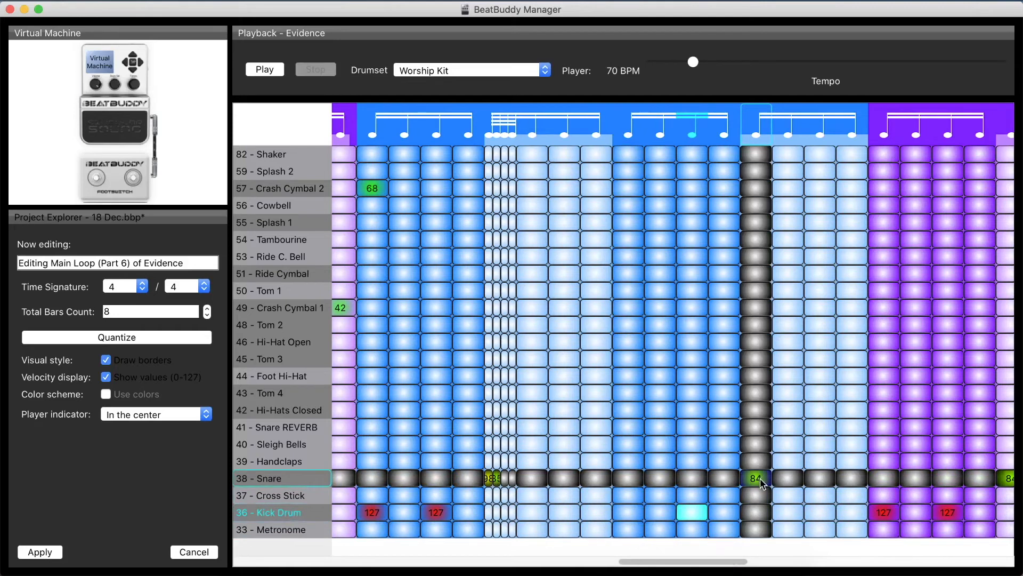
drag(761, 470, 752, 459)
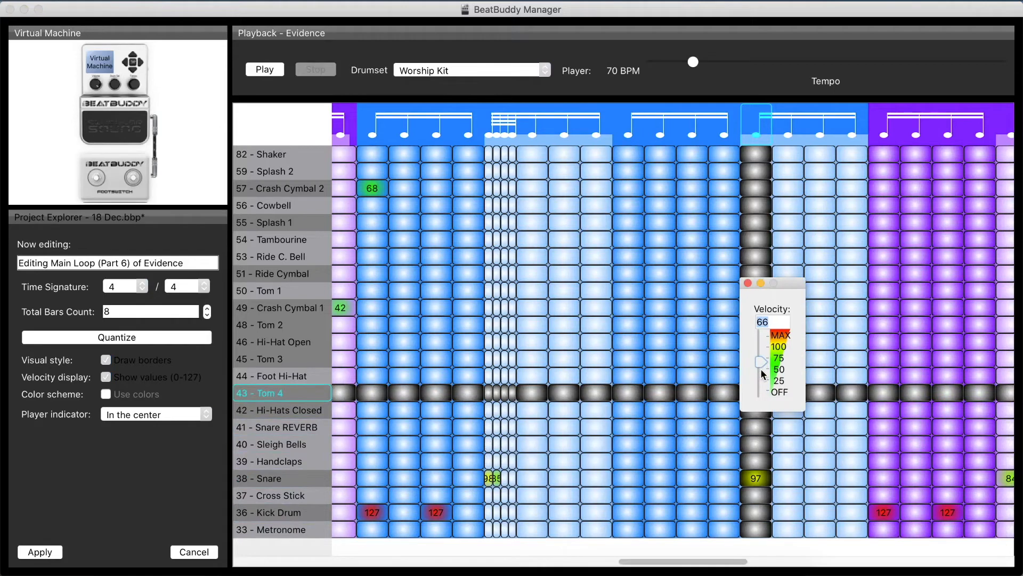
drag(762, 373, 762, 375)
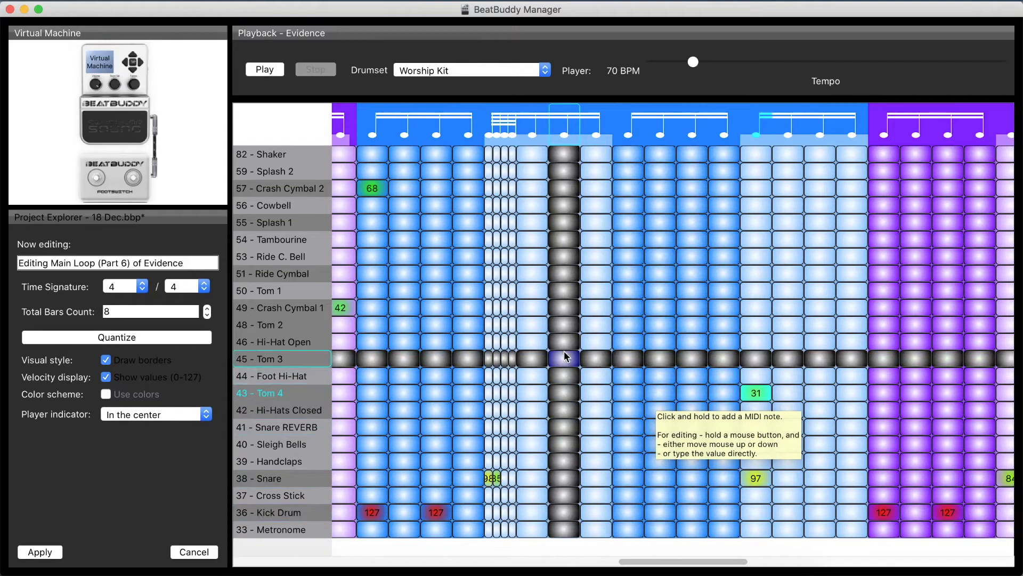
Add a Tom 3 note at velocity 65 on beat two's third sixteenth and a Tom 4 note at 58 on beat three of bar five.
drag(568, 360, 571, 338)
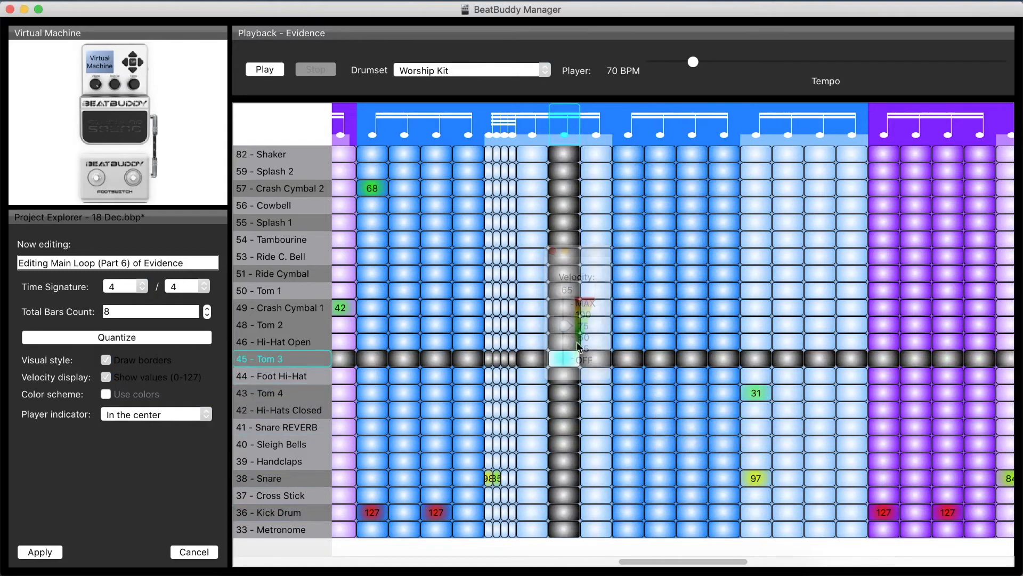
drag(626, 391, 628, 394)
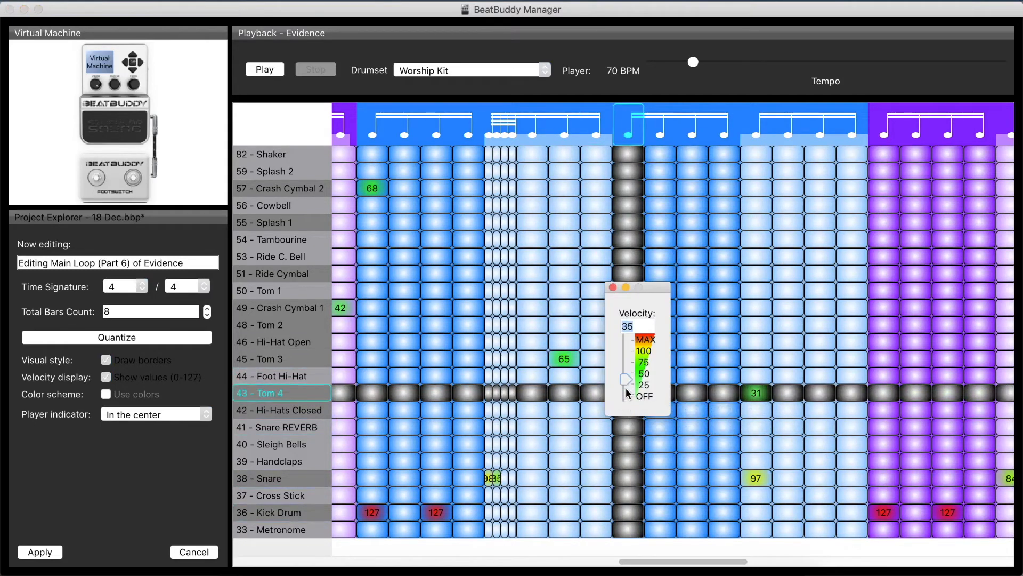
text(58)
key(Return)
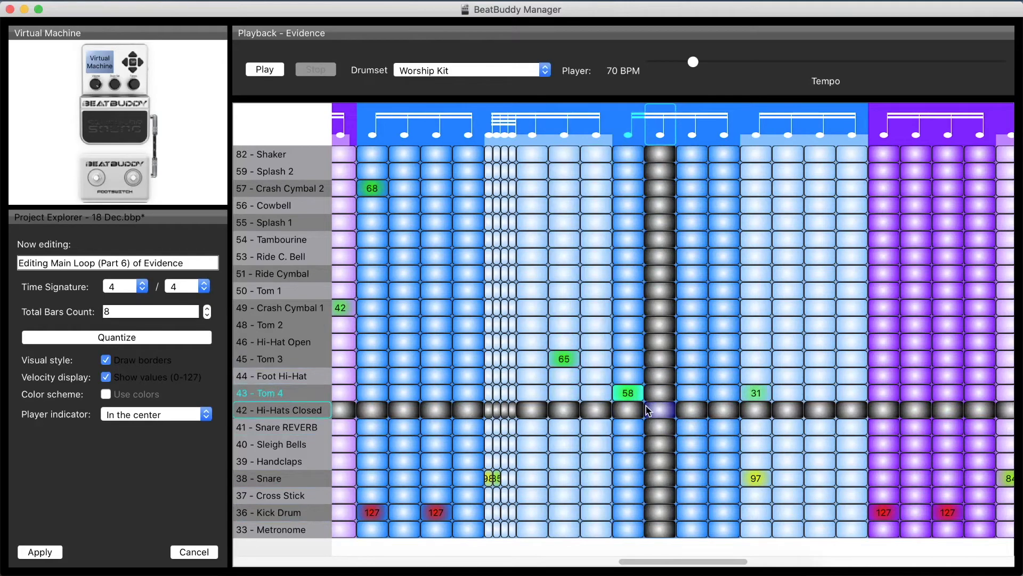
Move the velocity 58 Tom 4 note from the first to the third sixteenth of bar five's beat three.
scroll(666, 558, right, 3)
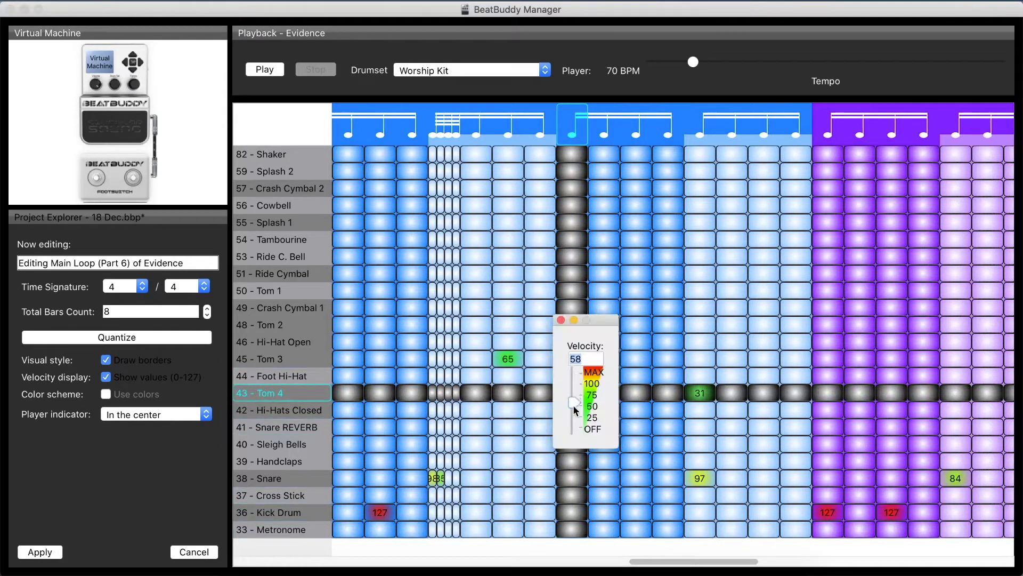
double_click(628, 394)
text(58)
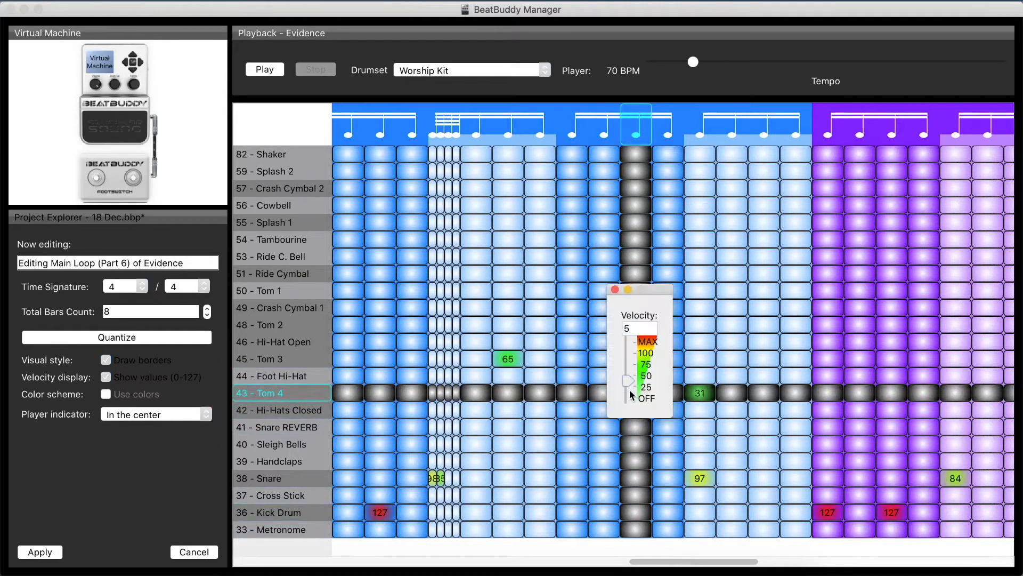
key(Return)
Add a Tom 2 note at velocity 72 on the first sixteenth of bar five's beat three.
double_click(573, 319)
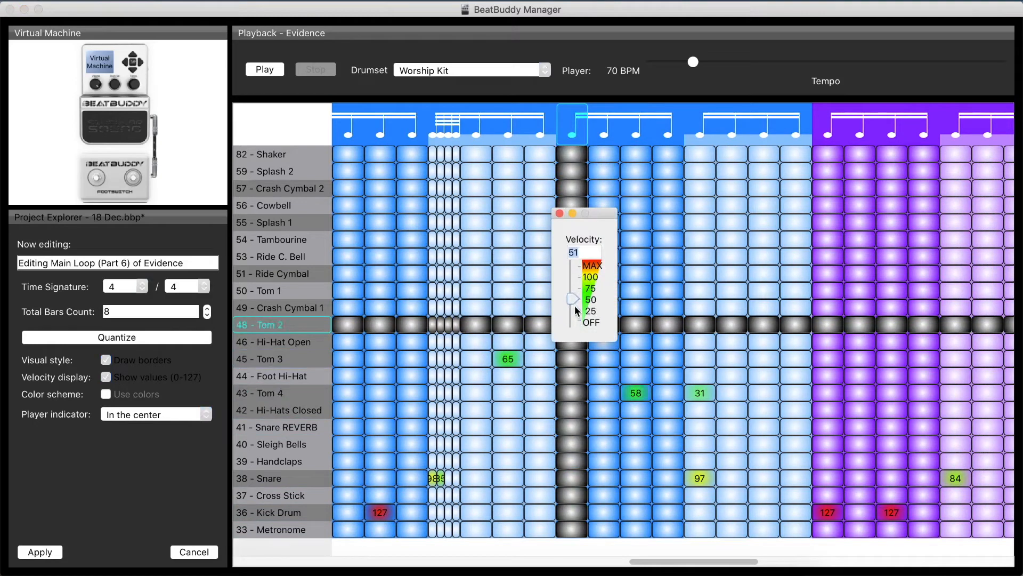
text(72)
key(Return)
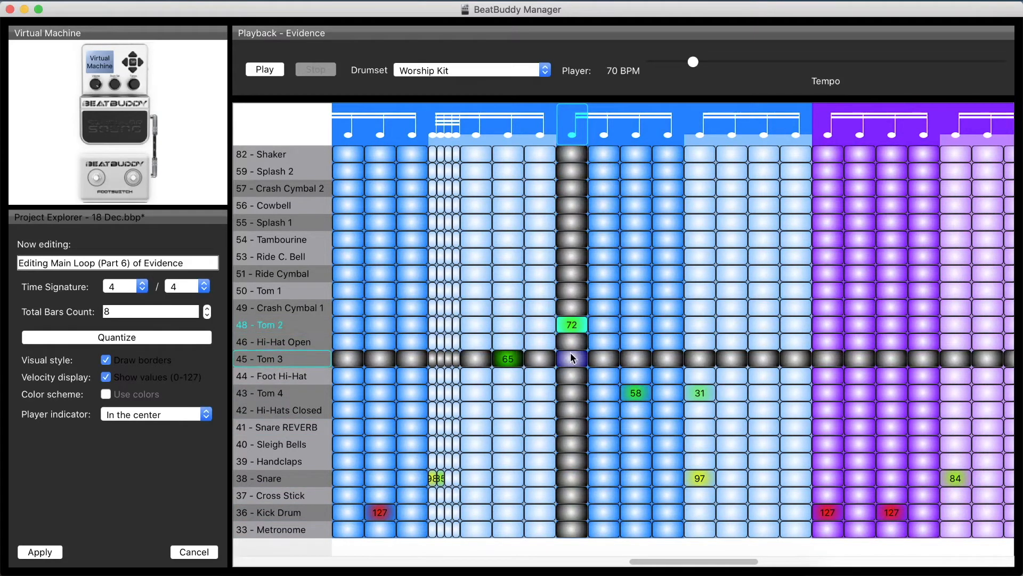
Play back the loop through bar five's tom fill and stop it.
drag(657, 560, 635, 561)
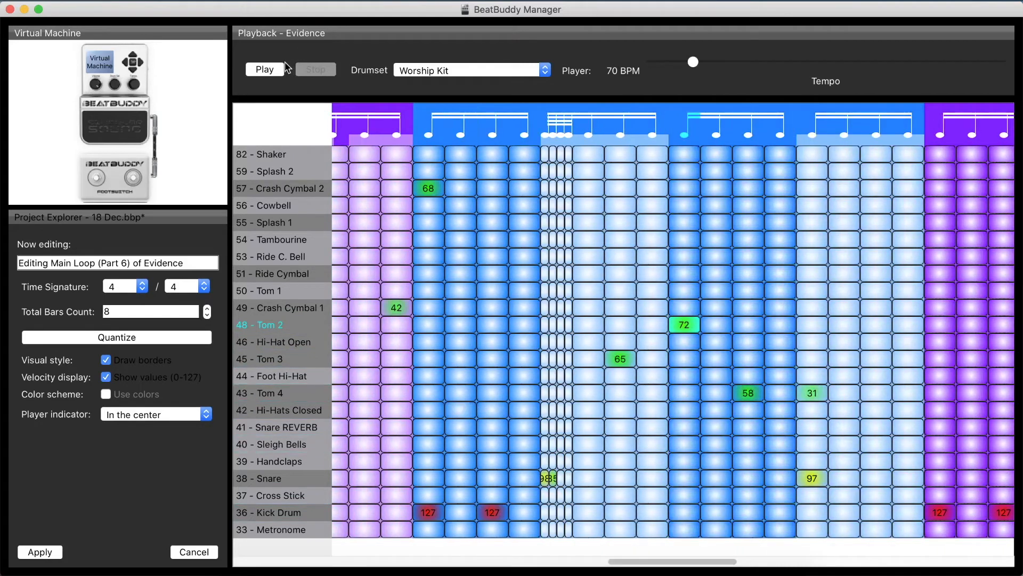
click(280, 68)
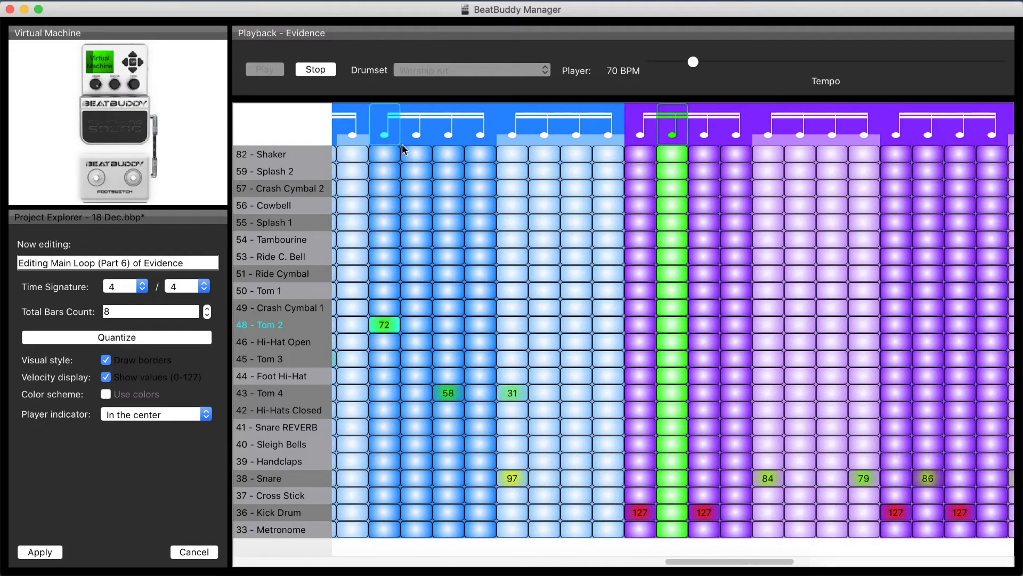
key(space)
Move bar five's Tom 3 note at velocity 65 to the fourth sixteenth of beat two.
drag(761, 559, 676, 562)
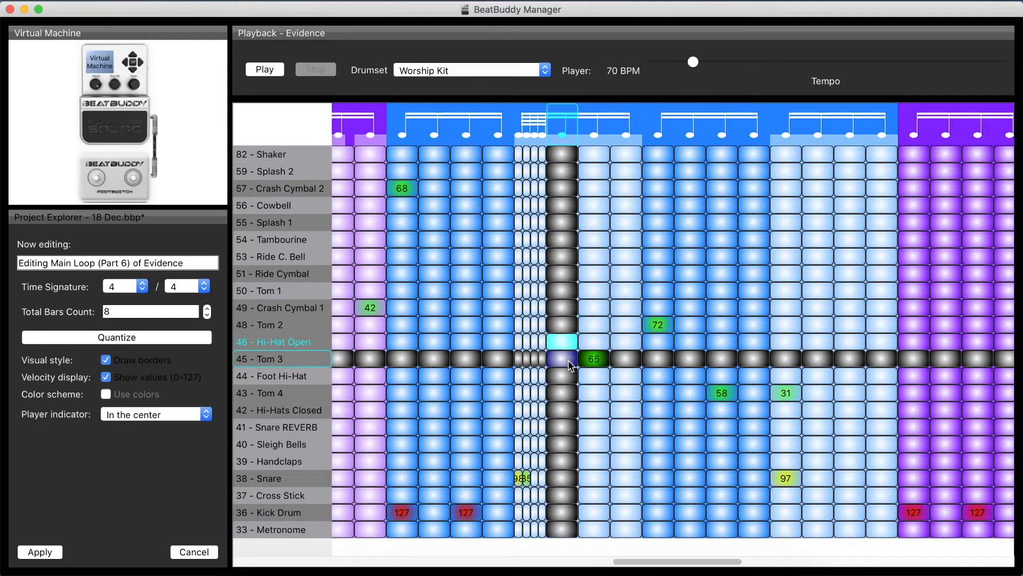
key(Return)
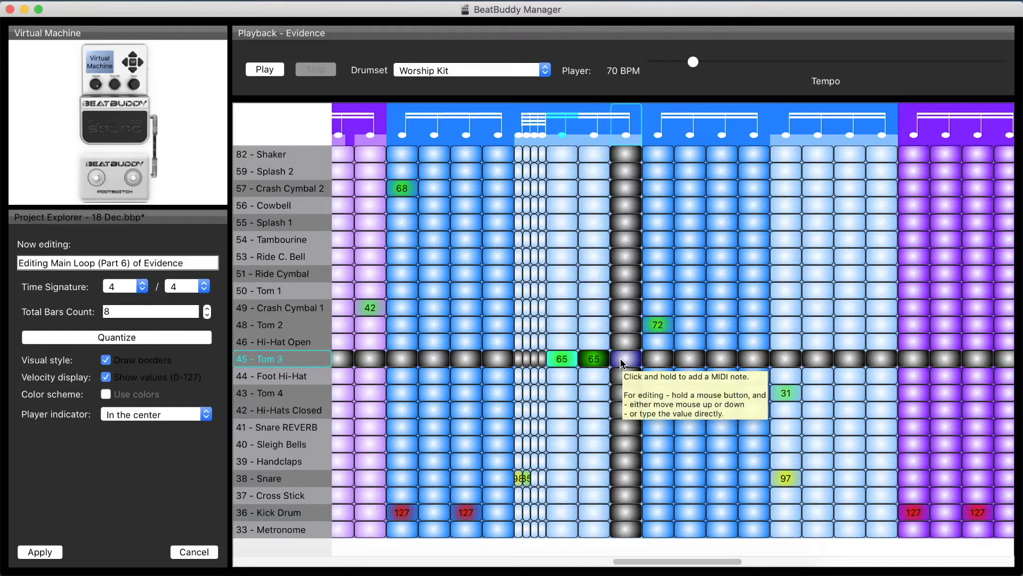
click(620, 357)
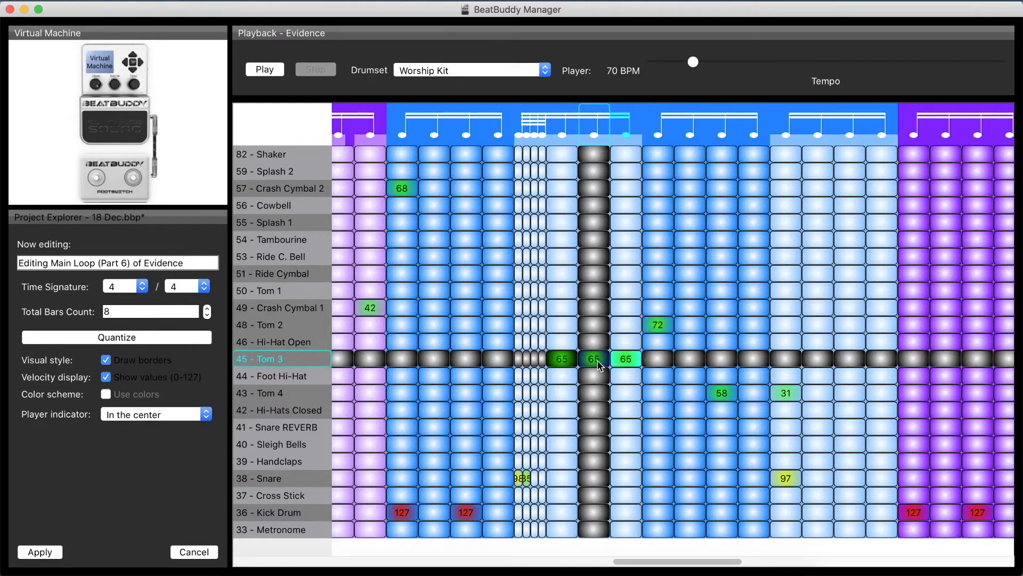
click(571, 361)
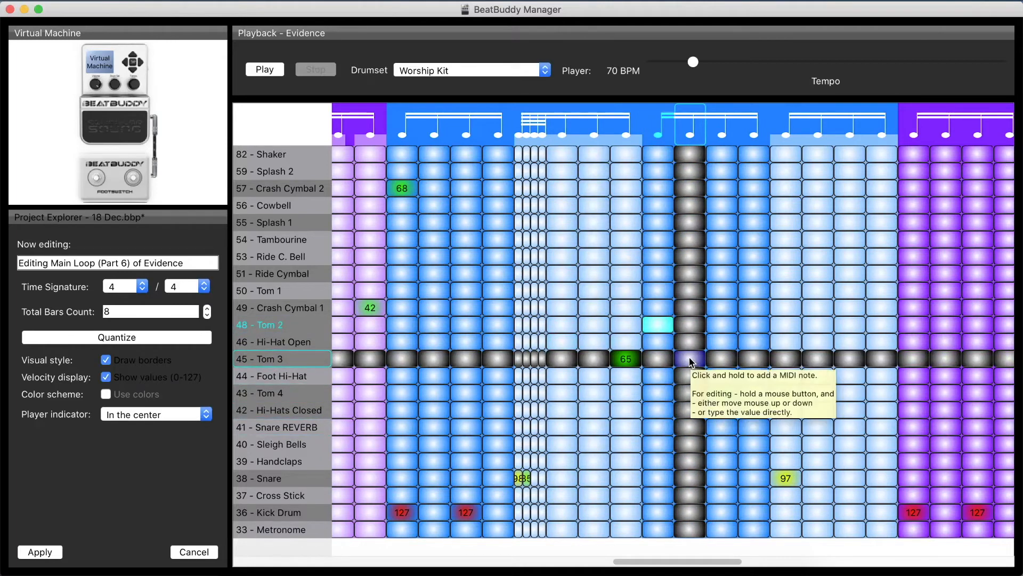
Move bar five's Tom 2 note at velocity 72 to beat three's second sixteenth and the Tom 4 note at 58 to its fourth.
drag(691, 324, 692, 311)
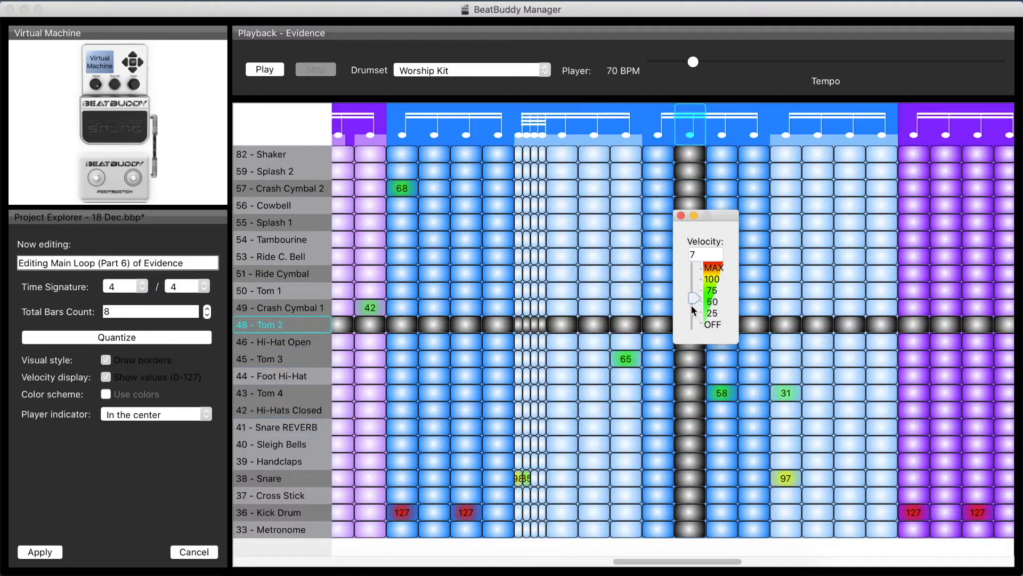
click(753, 393)
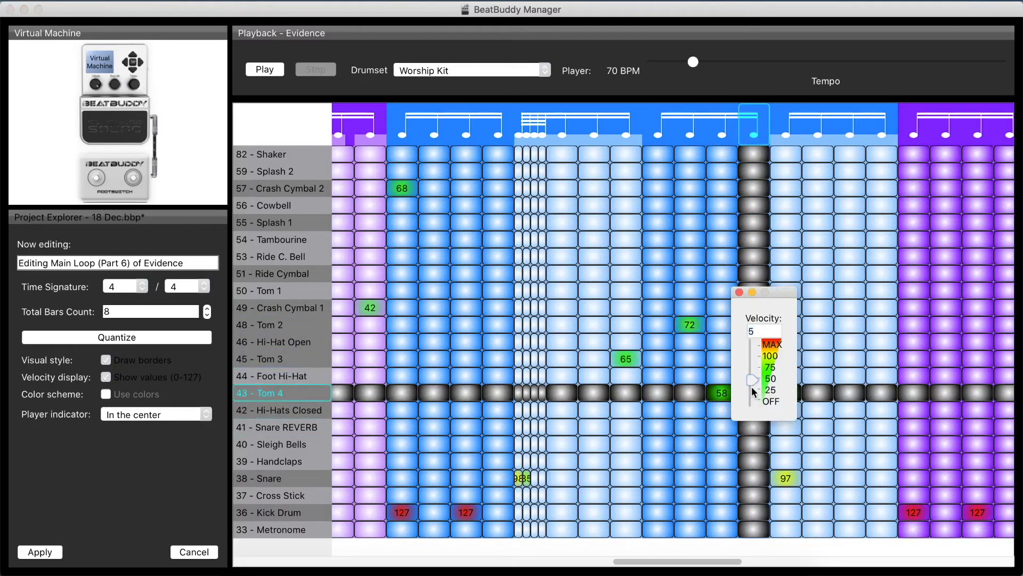
drag(753, 392, 729, 405)
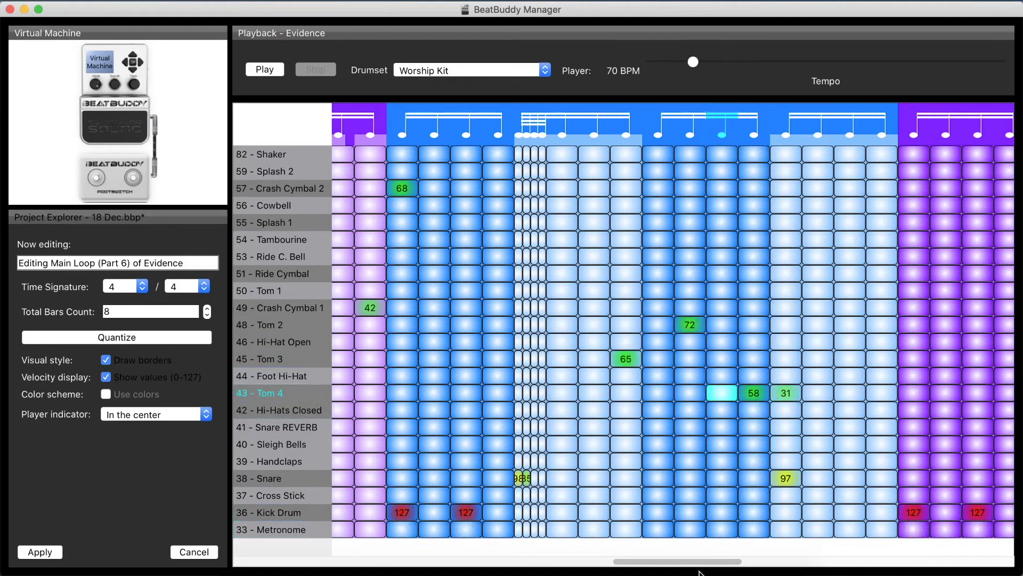
Split the first sixteenth of bar six's beat two into 4 with two Snare notes, and delete the Snare on its fourth sixteenth.
drag(702, 564, 788, 556)
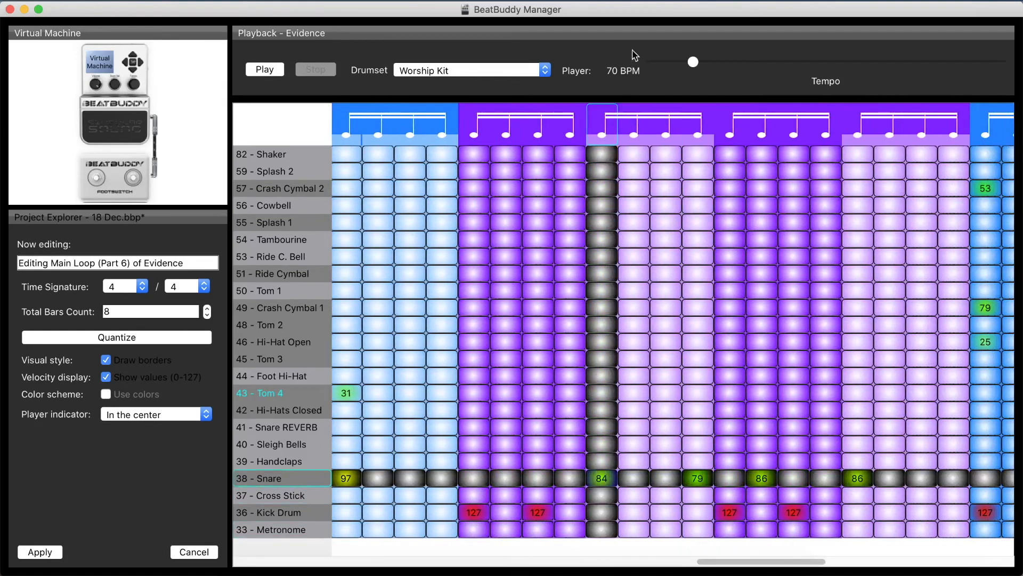
right_click(597, 130)
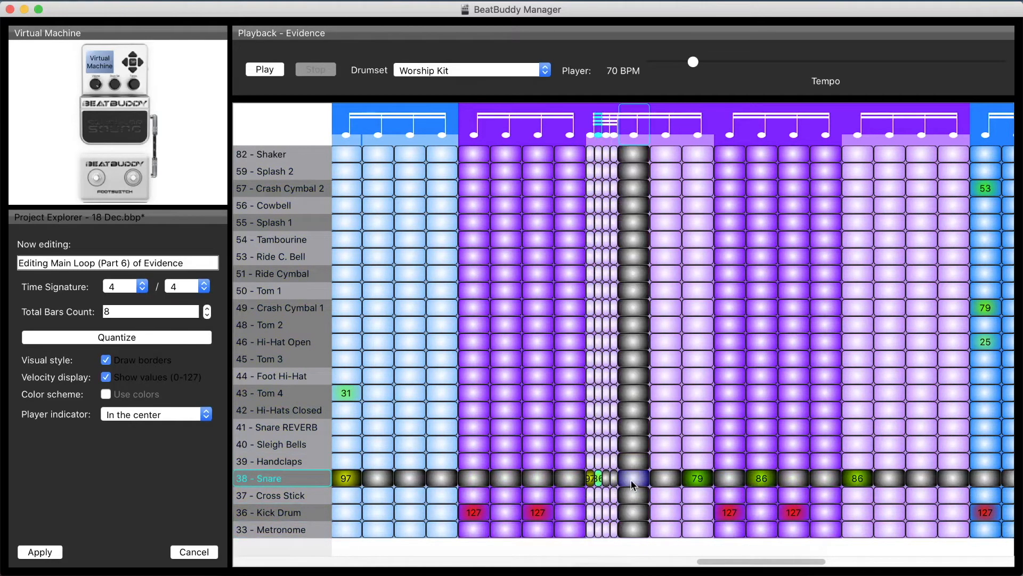
right_click(697, 478)
click(708, 523)
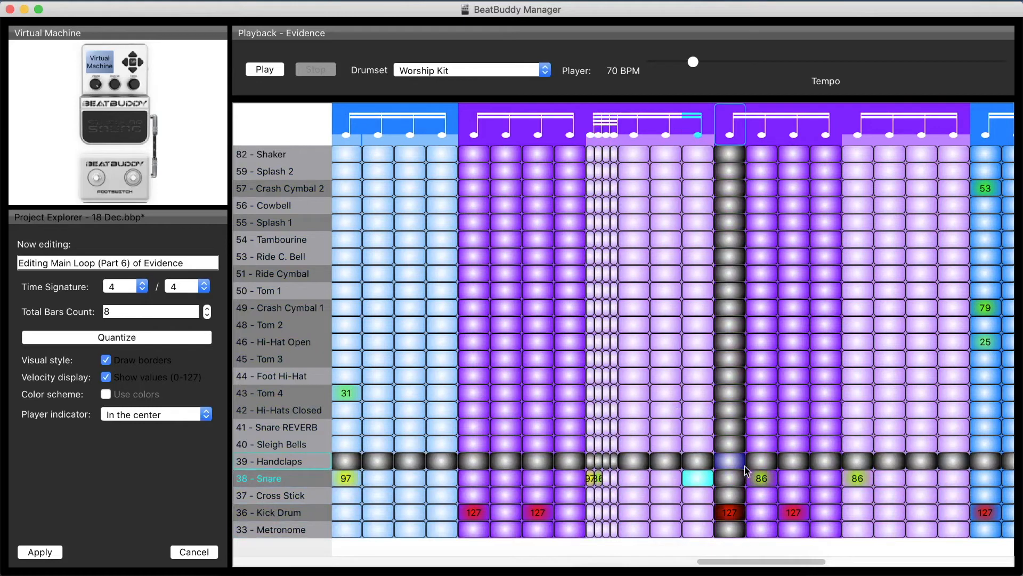
Set the Snare on bar six's beat four to velocity 97 and clear the Snare and Kick Drum notes from beat three.
right_click(859, 479)
text(97)
key(Return)
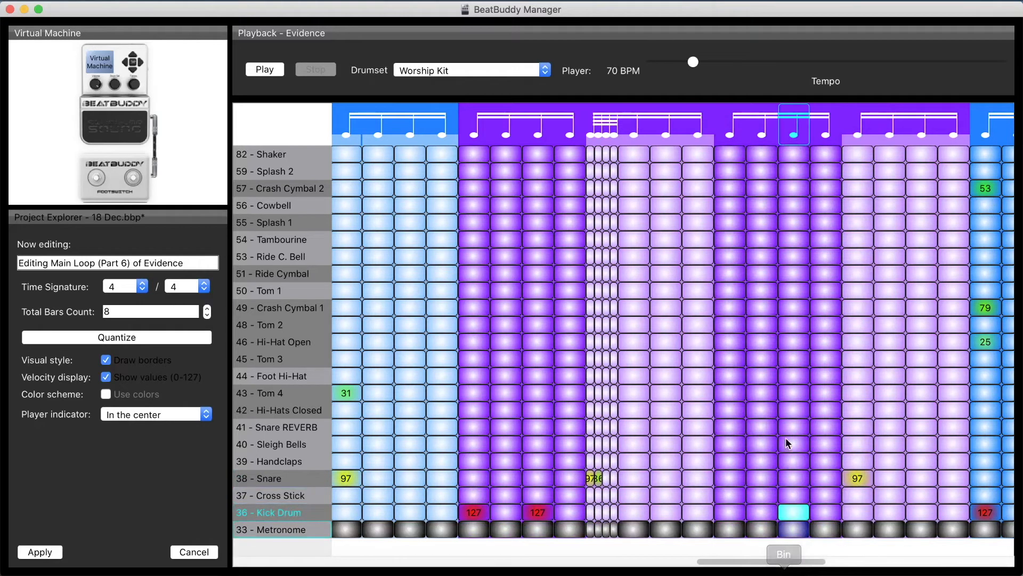
Add a Tom 4 note at velocity 58 on the fourth sixteenth and a Tom 2 note at 72 on the second of bar six's beat three.
click(823, 397)
drag(823, 396, 823, 395)
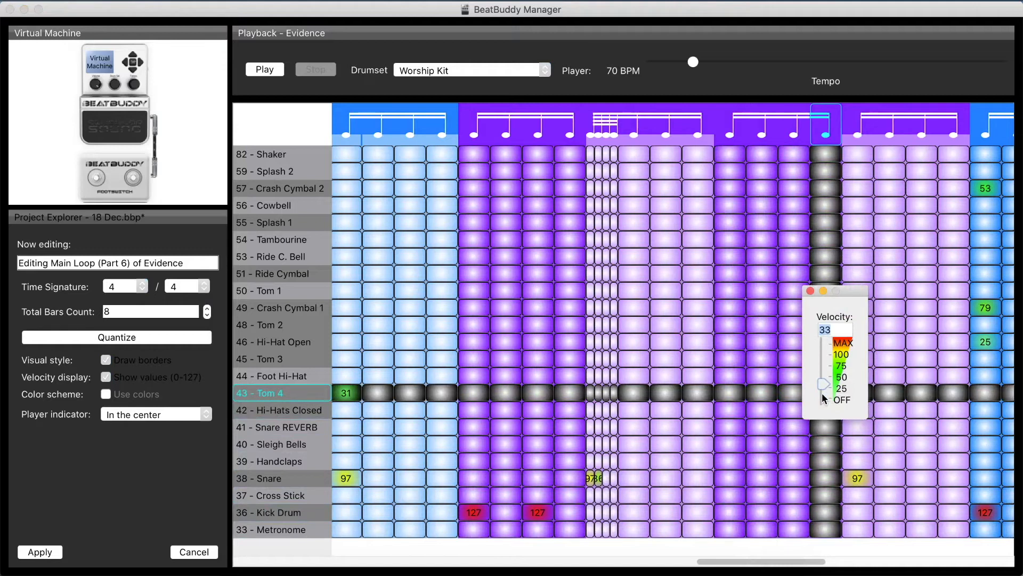
click(797, 394)
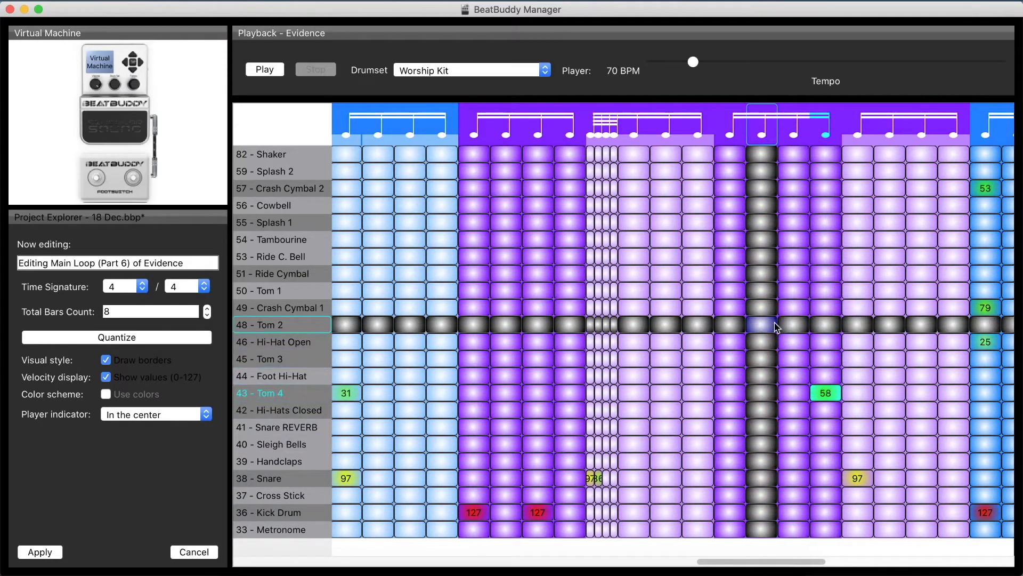
text(72)
key(Return)
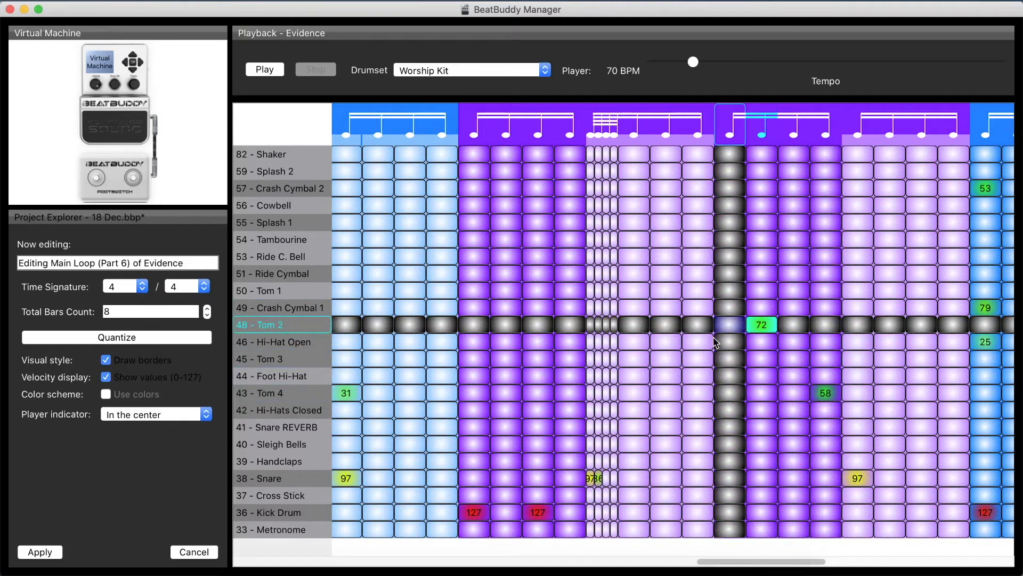
Add a Tom 3 note at velocity 65 on the fourth sixteenth of bar six's beat two.
click(702, 356)
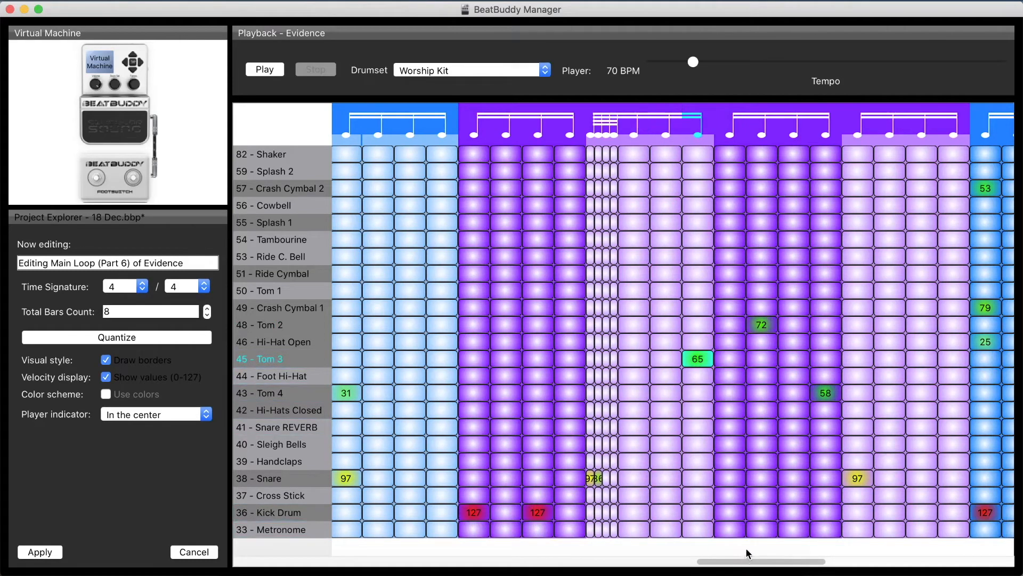
Add Hi-Hat Open notes at velocity 25 on the first sixteenth of bar five's beat three and of bar six's beats one and three.
drag(745, 564, 757, 564)
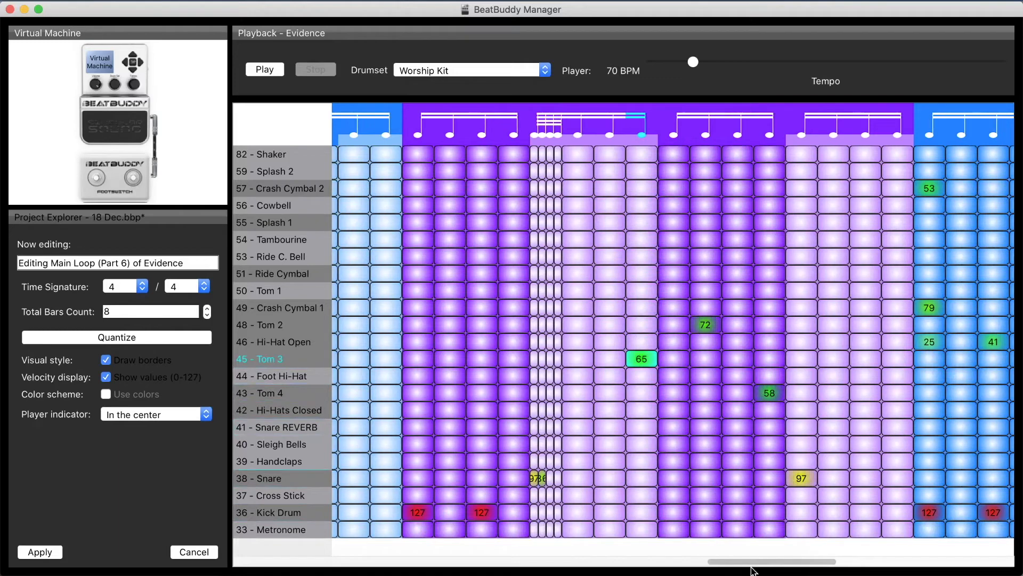
drag(746, 564, 660, 564)
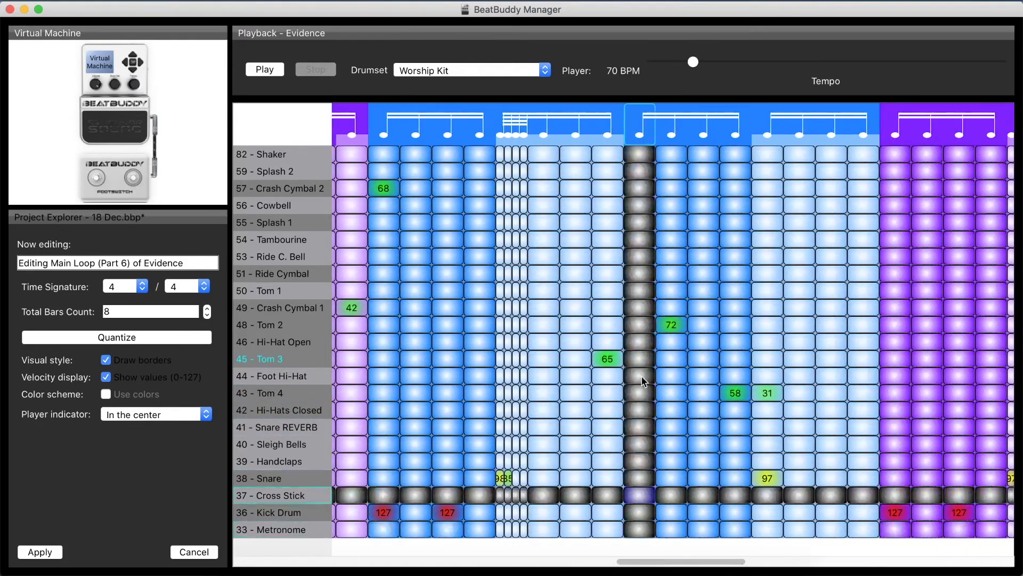
click(641, 337)
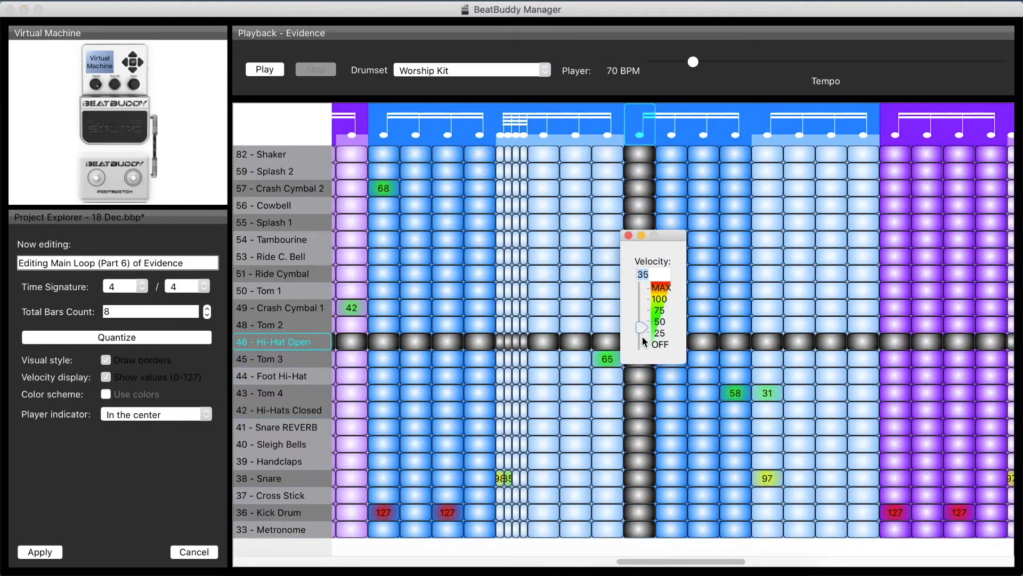
drag(642, 341, 643, 338)
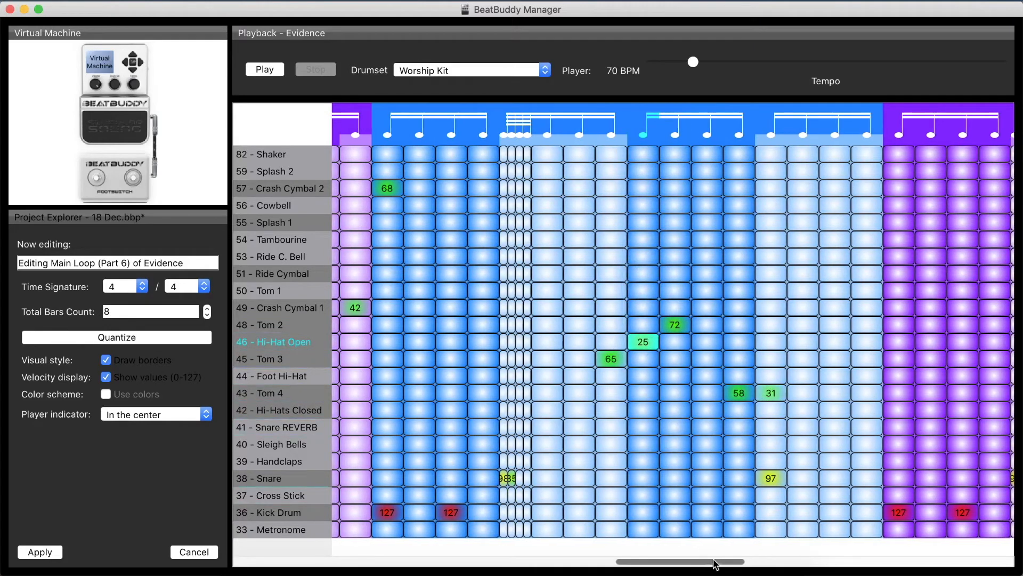
drag(713, 562, 739, 563)
click(742, 341)
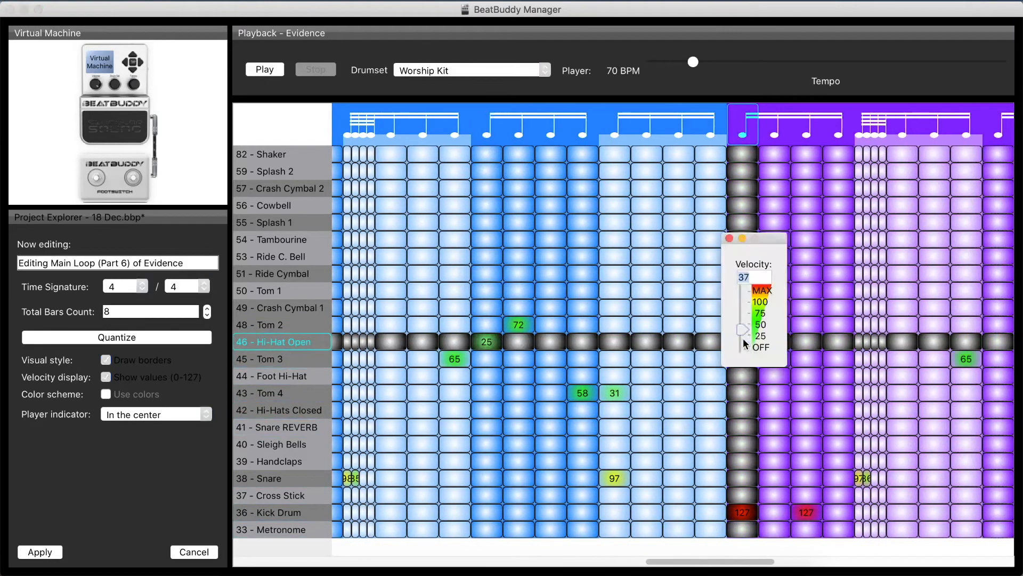
click(744, 342)
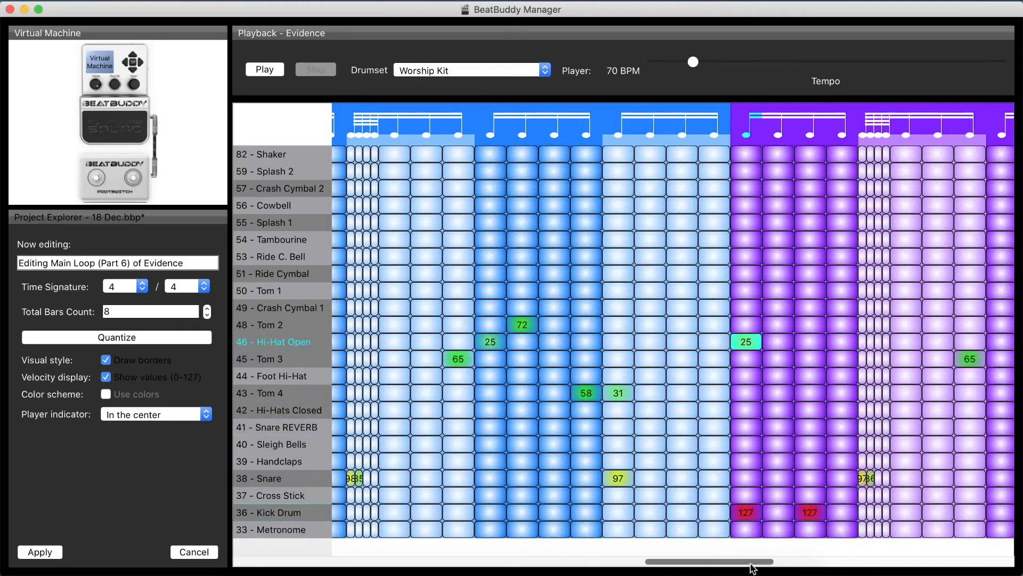
drag(755, 562, 810, 564)
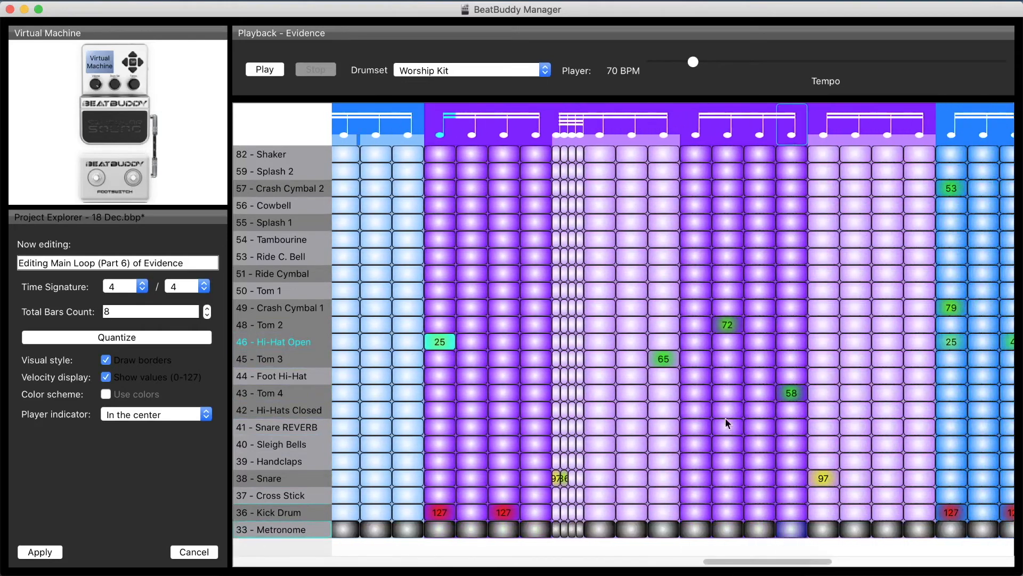
click(698, 342)
text(32)
key(Return)
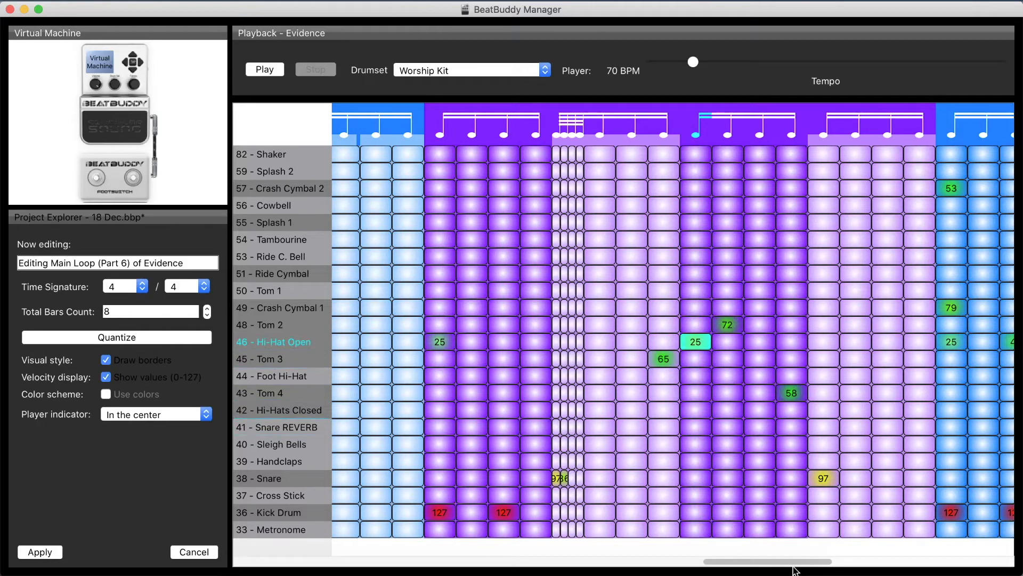
Set the Snare on bar seven's beat two to velocity 97, split that sixteenth into 4 and add a Snare note on its second division.
drag(762, 566, 797, 564)
drag(702, 542, 842, 546)
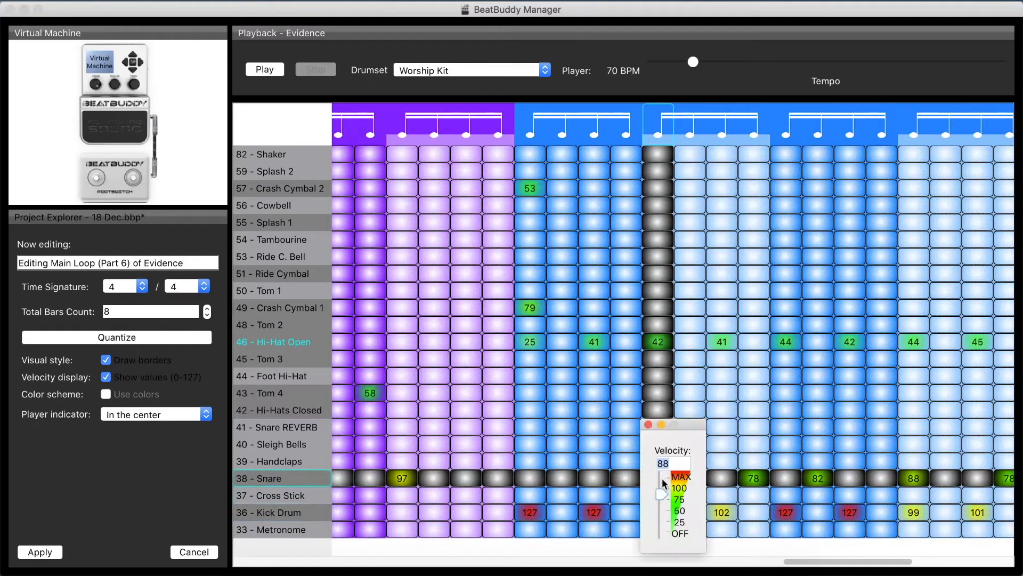
click(659, 469)
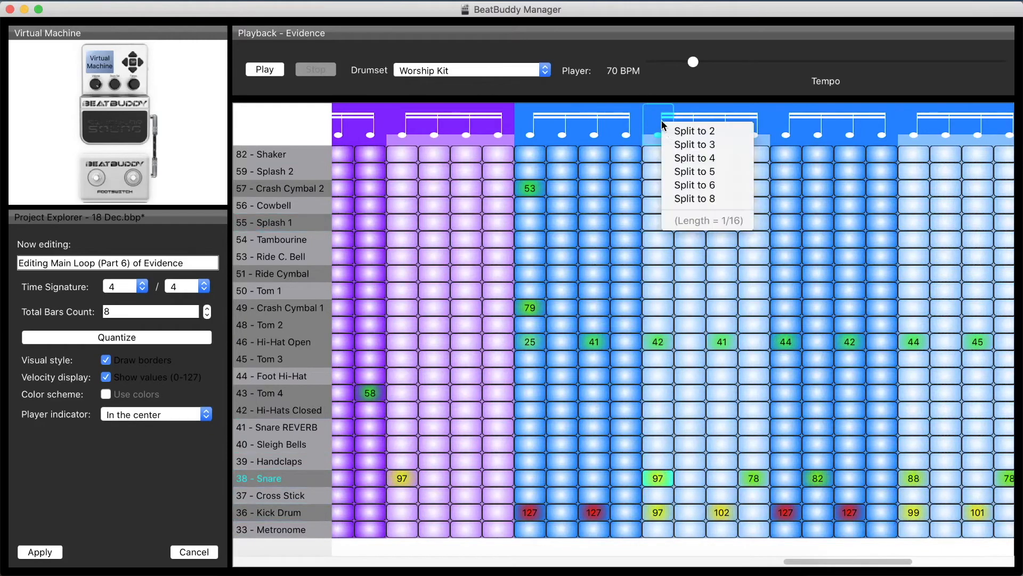
click(688, 159)
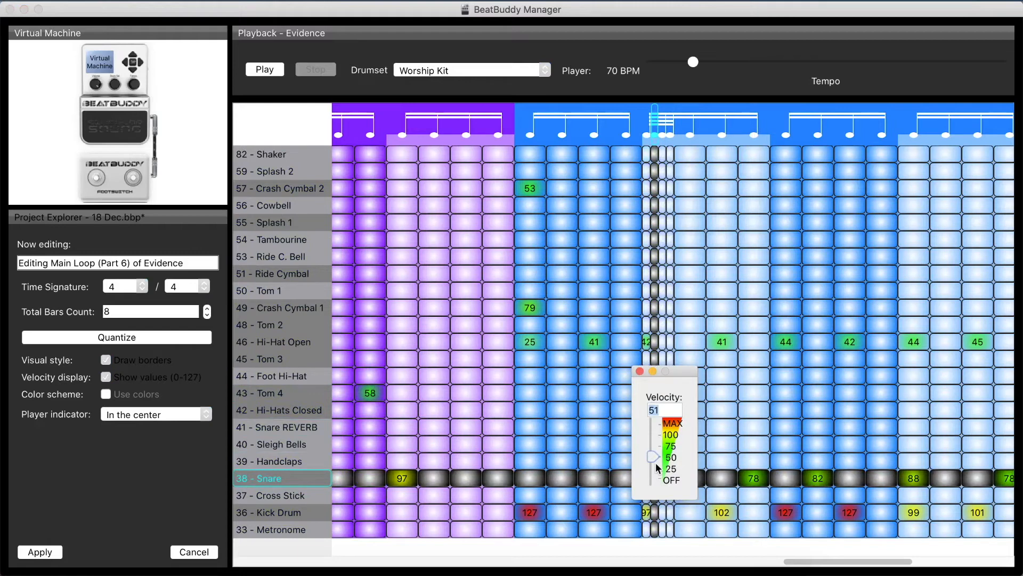
click(655, 469)
Play the whole main loop from the first bar to check the edited groove.
drag(804, 562, 832, 565)
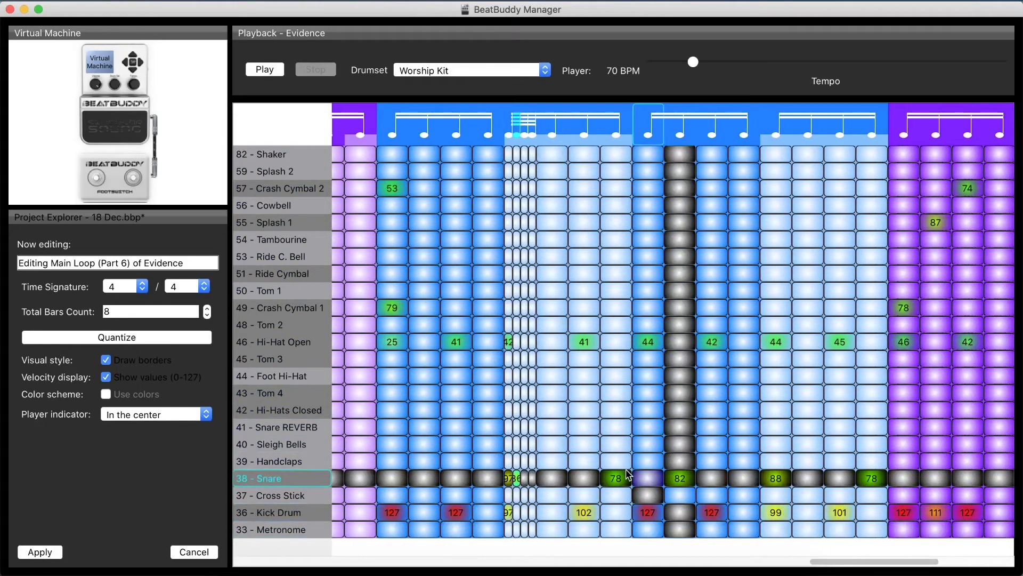
drag(871, 564, 246, 535)
click(252, 65)
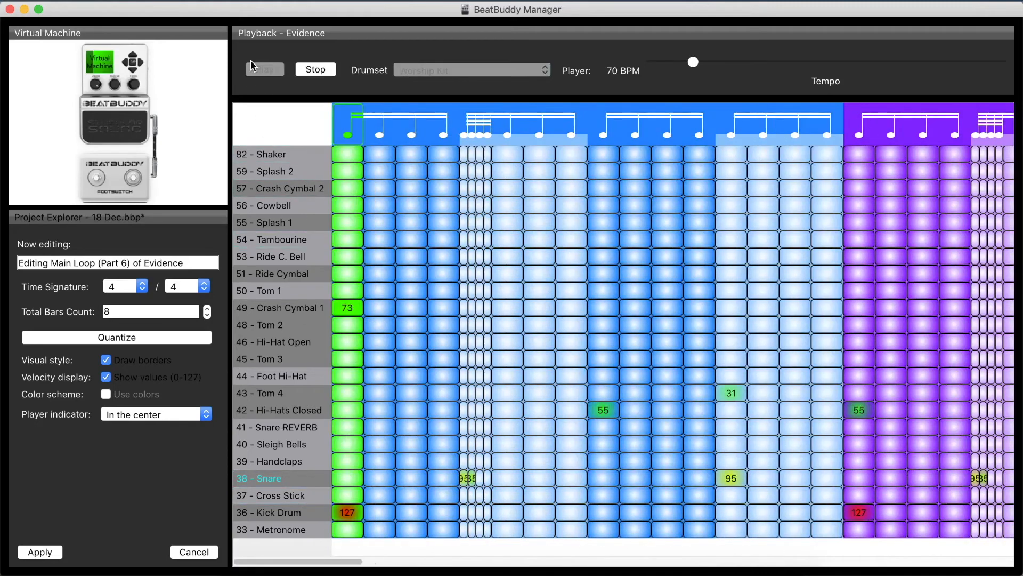
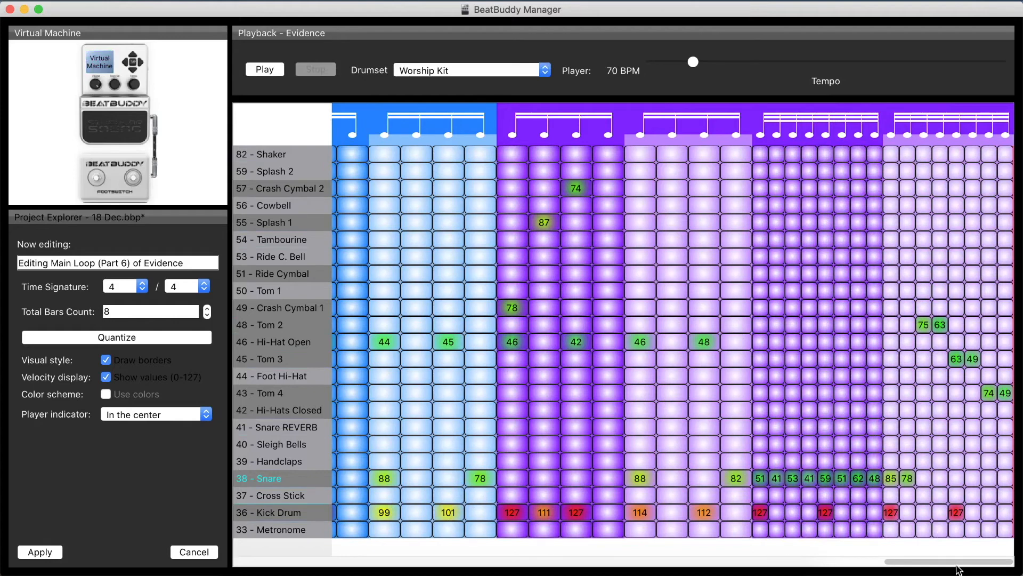
Delete the Hi-Hat Open notes from bar six's beats three and one and from bar five's beat three.
drag(954, 562, 789, 563)
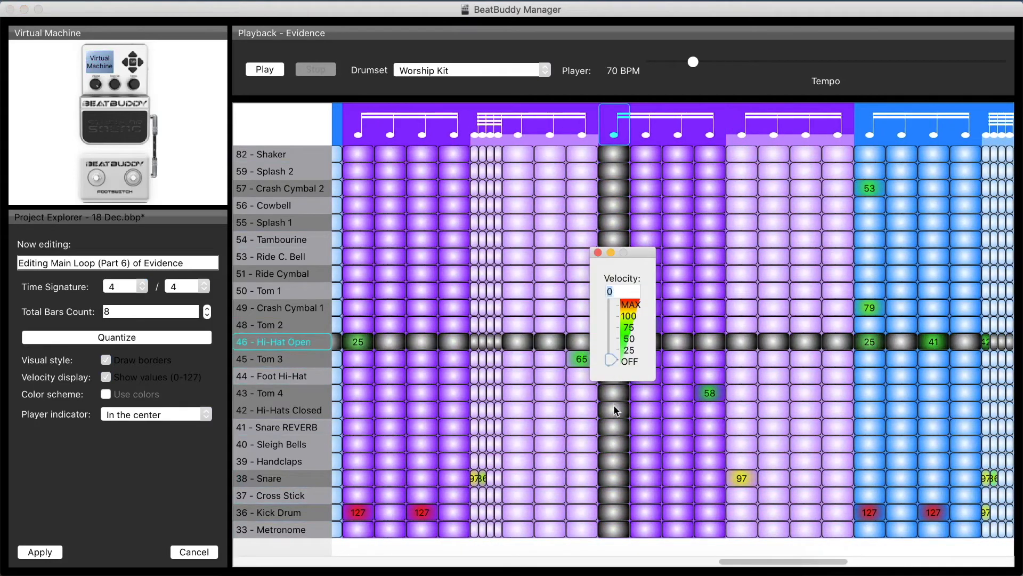
drag(838, 563, 784, 561)
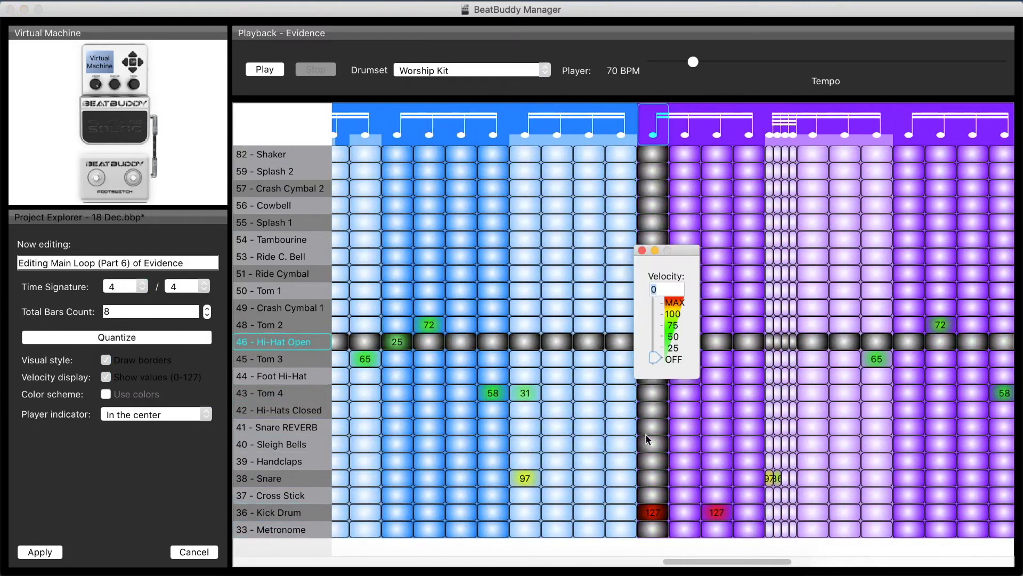
drag(703, 562, 654, 561)
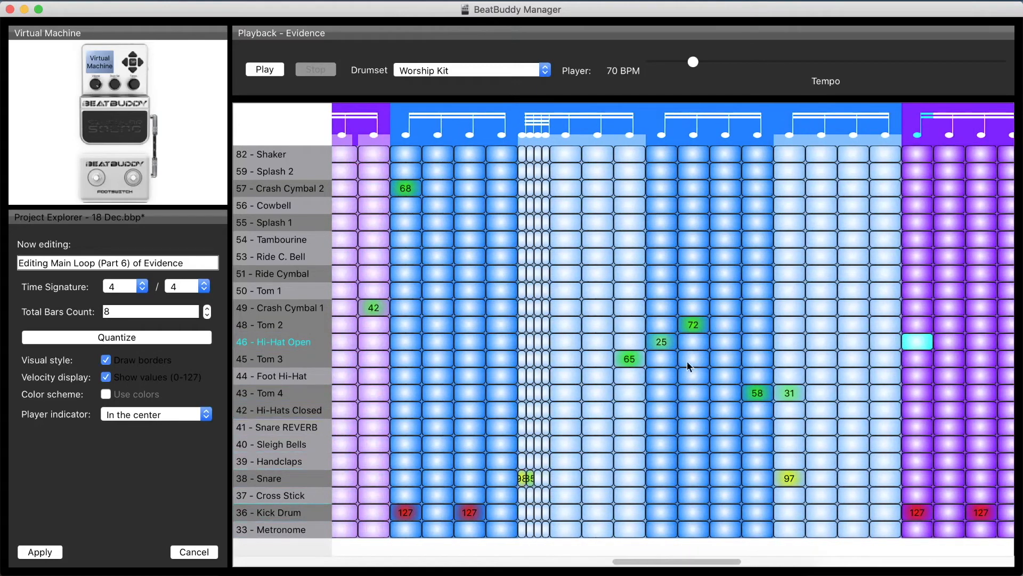
drag(673, 572, 534, 570)
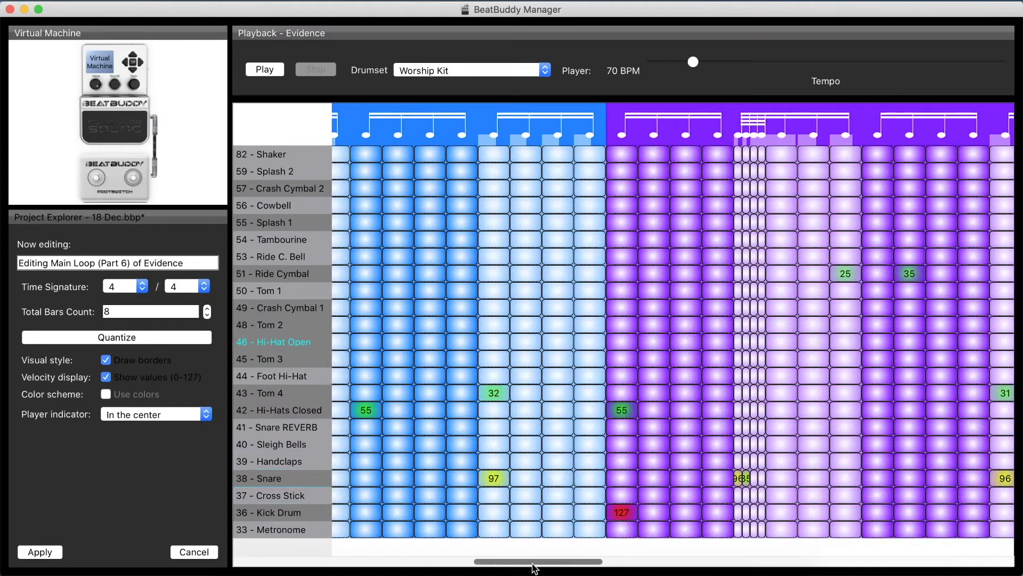
Review the notes of bar seven and the earlier bars, and play the loop through to bar seven.
drag(533, 565, 874, 552)
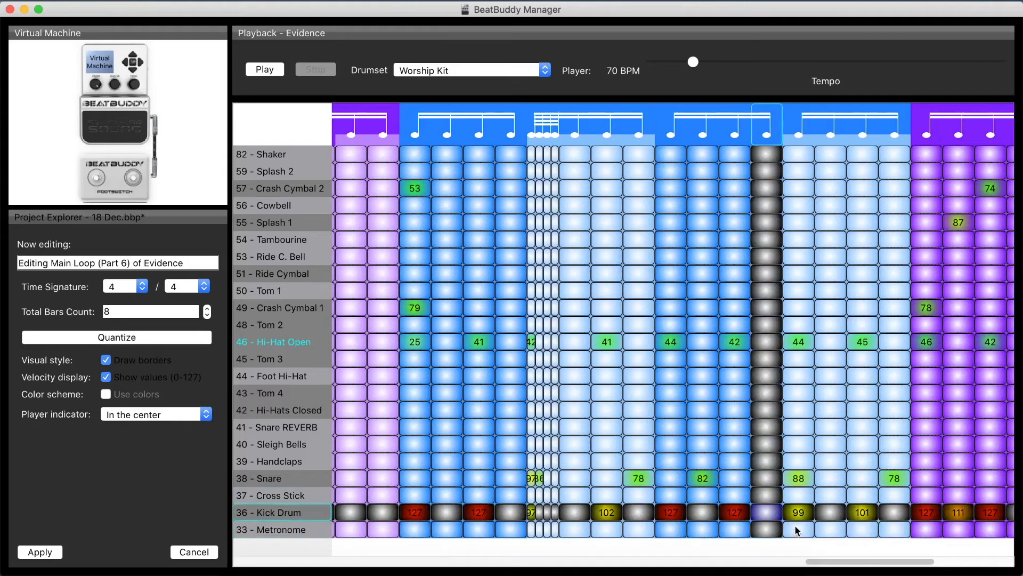
drag(872, 562, 429, 482)
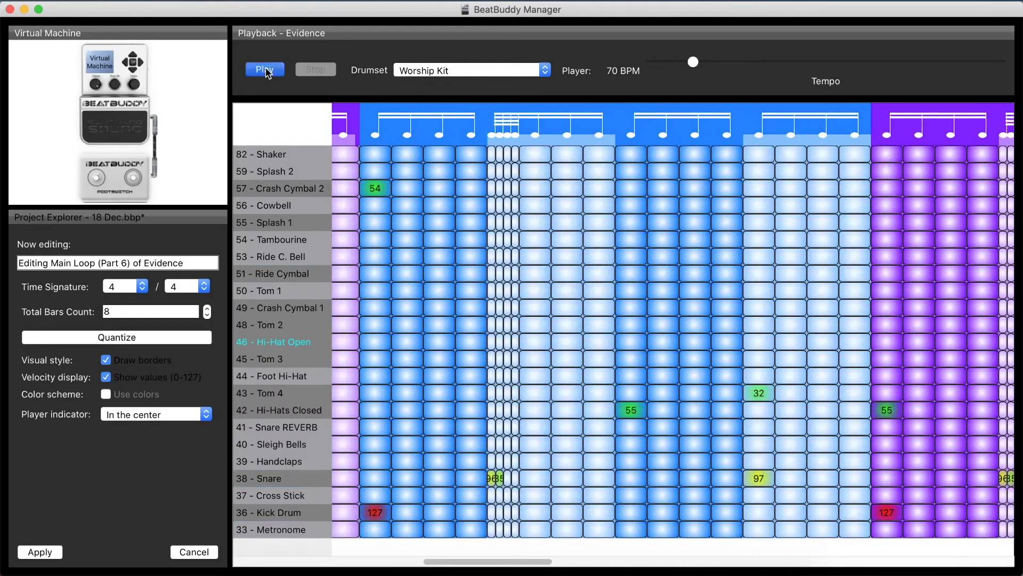
click(266, 70)
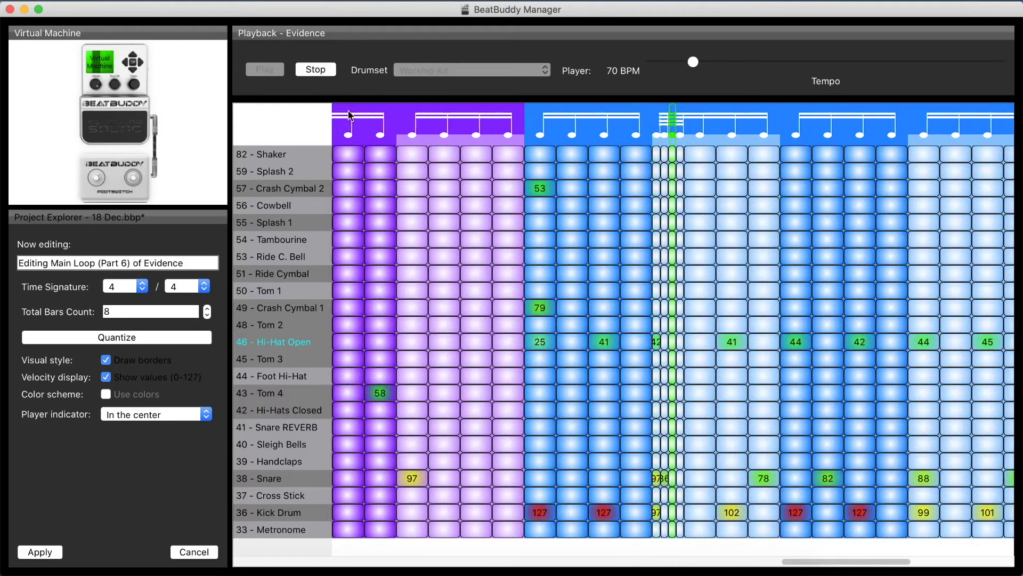
key(space)
Rework bar six's fill: Tom 3 at 72 on beat two's fourth sixteenth, Tom 4 at 65 on beat three's second, other beat-three toms deleted.
scroll(690, 485, left, 10)
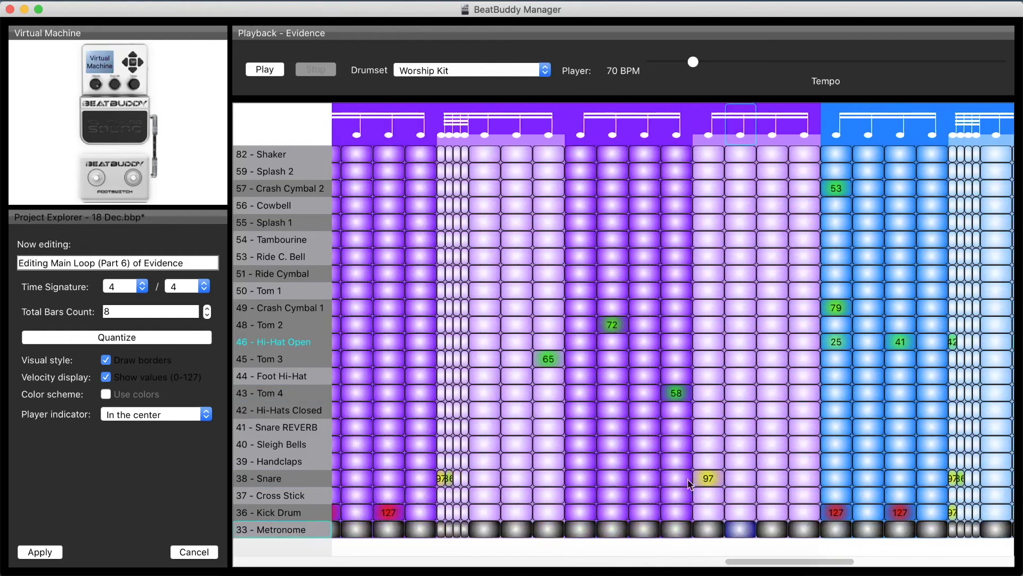
click(611, 390)
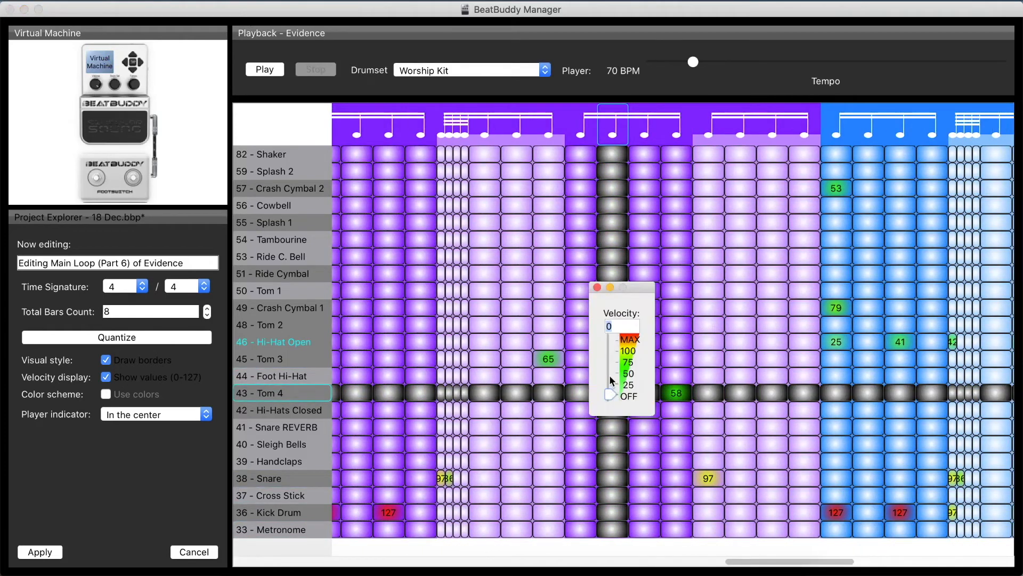
drag(611, 380, 611, 377)
drag(551, 348, 551, 366)
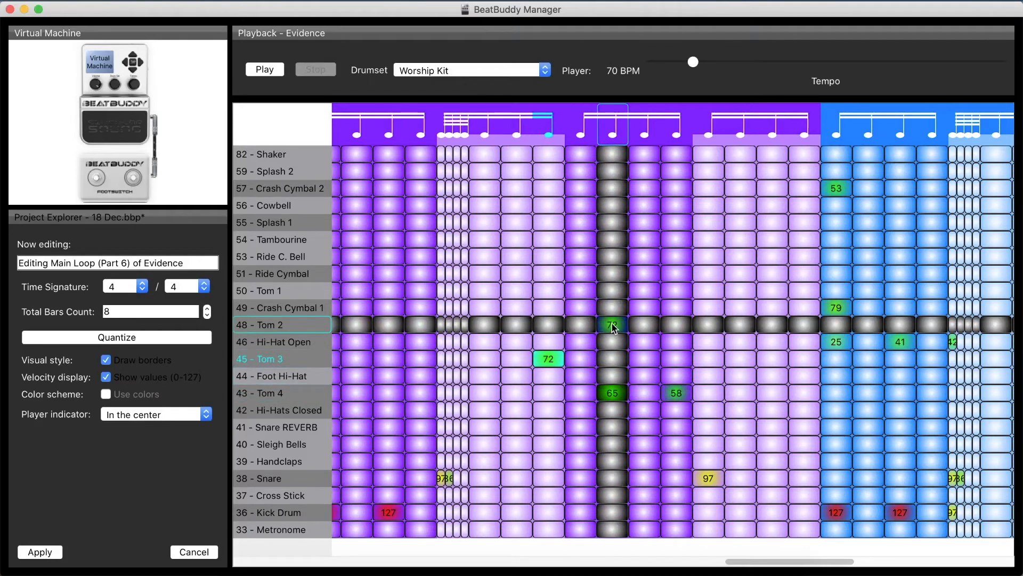
click(677, 397)
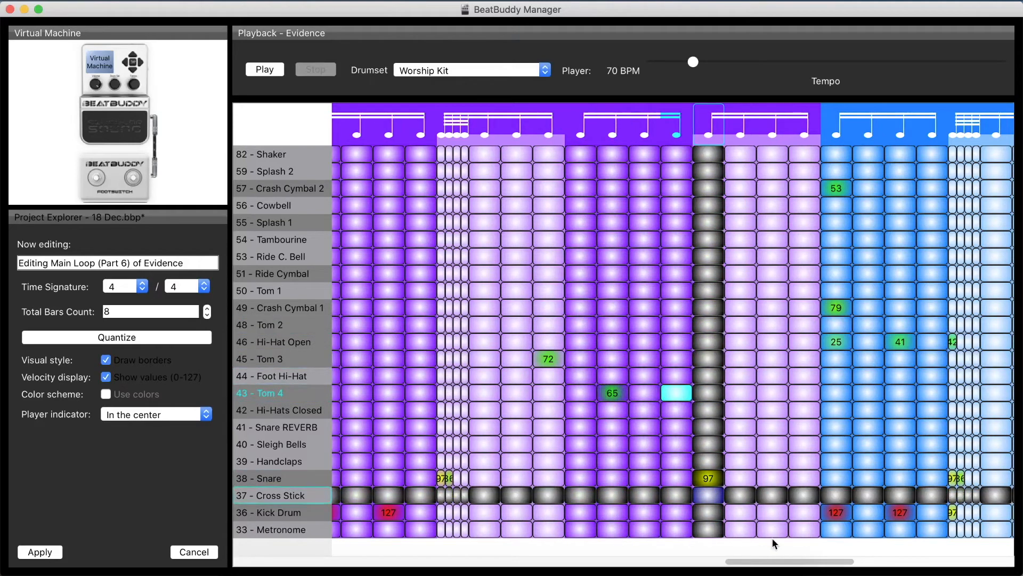
Rework bar five's fill: Tom 4 at 65 on beat three's second sixteenth, Tom 3 at 72 before it, beat three's Tom 2 and Tom 4 (58) deleted.
drag(789, 560, 718, 562)
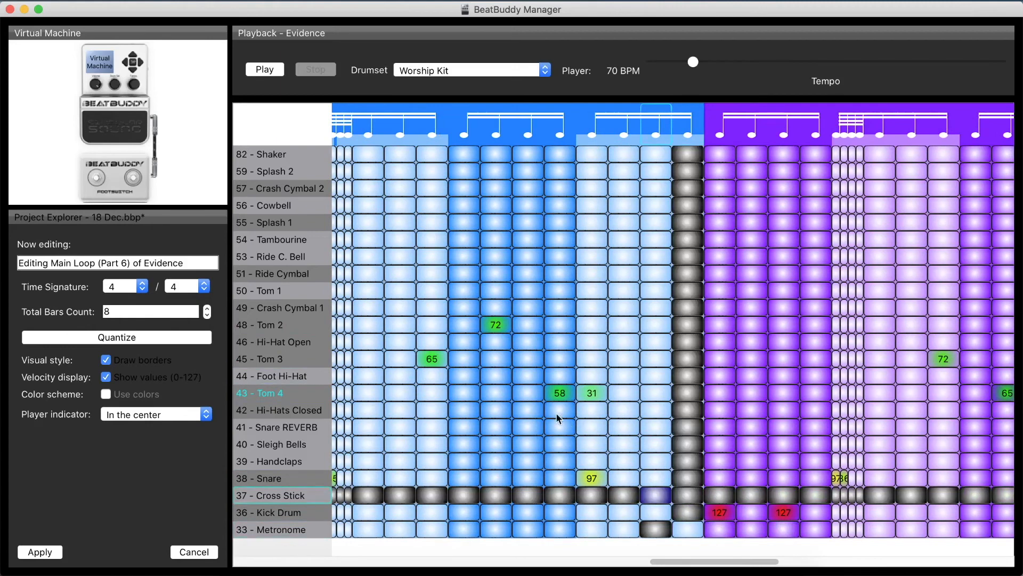
text(65)
key(Return)
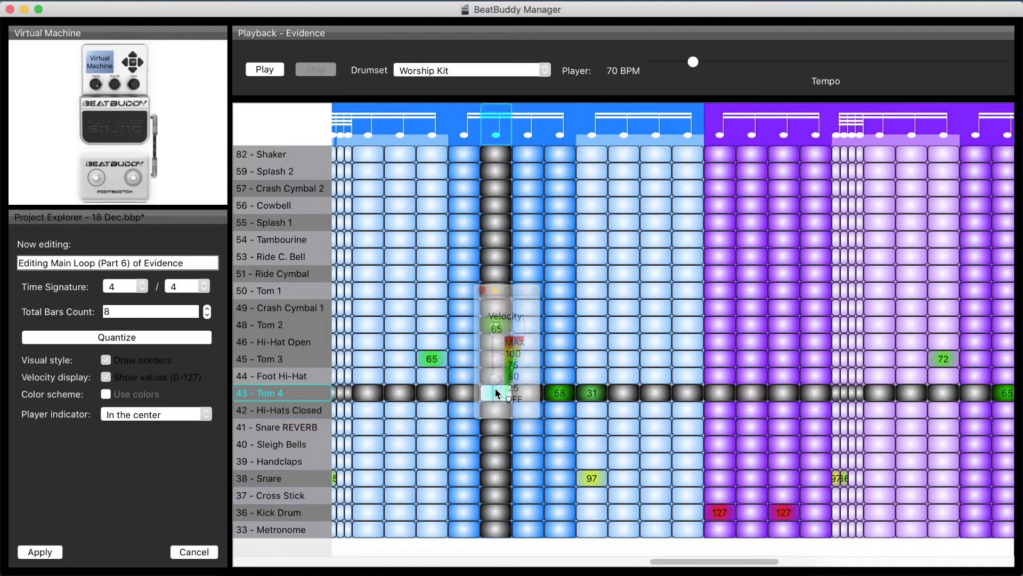
text(72)
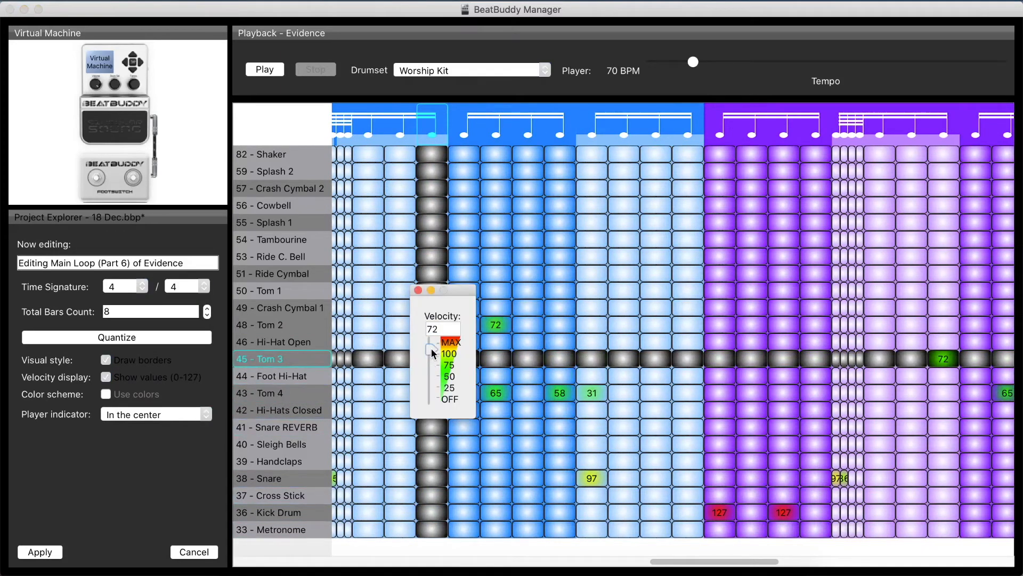
key(Return)
double_click(500, 325)
text(0)
key(Return)
double_click(562, 393)
text(0)
key(Return)
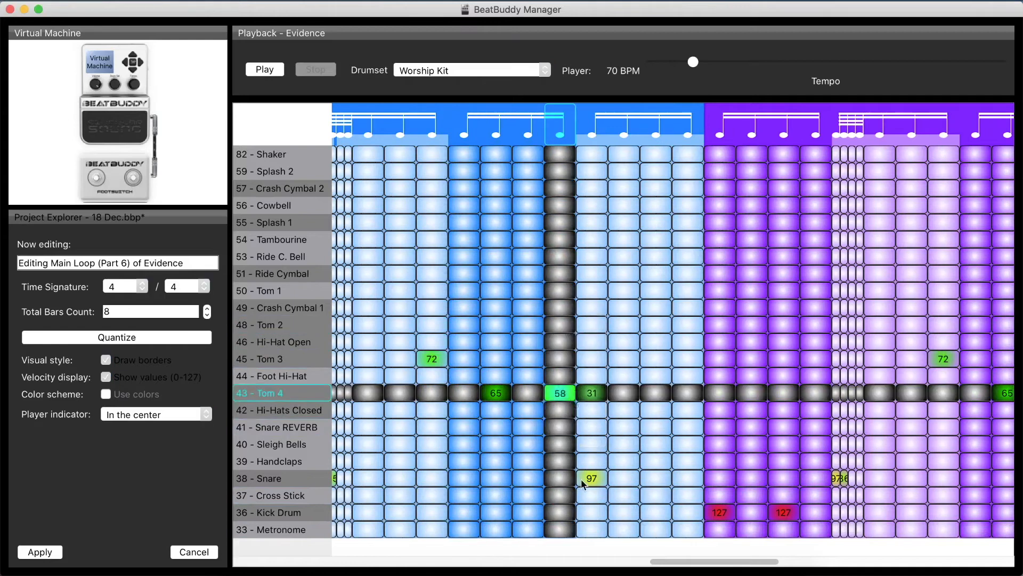
Apply the loop edits and export part 6's main loop as Evidence CH3.mid to midi_sources, replacing the existing file.
mouse_move(725, 561)
mouse_down()
mouse_move(635, 561)
mouse_move(738, 563)
mouse_up()
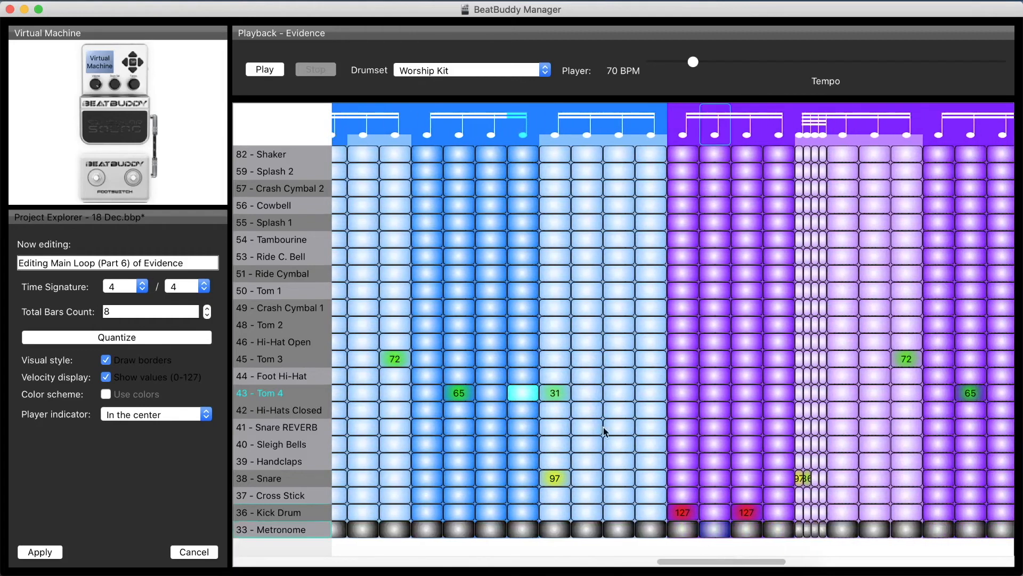
click(53, 554)
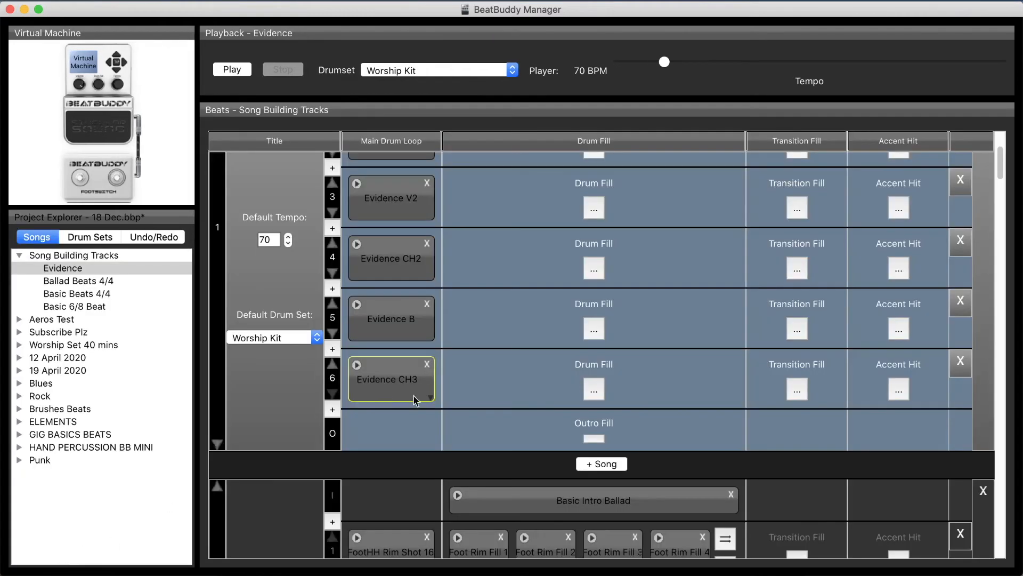
right_click(368, 379)
click(405, 485)
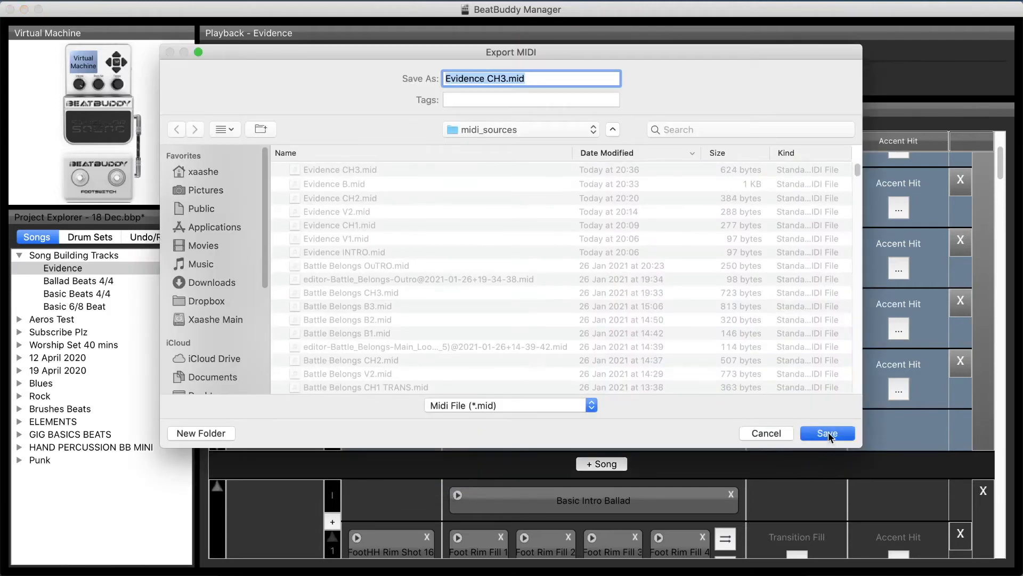
click(828, 435)
click(614, 144)
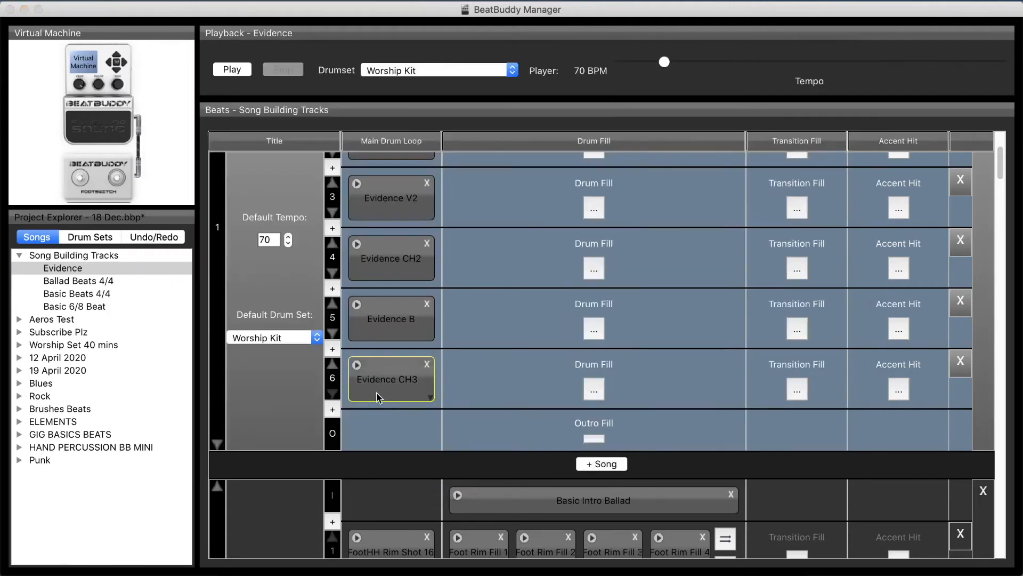
Add an empty part 7 to the song, directly below Evidence CH3.
click(332, 409)
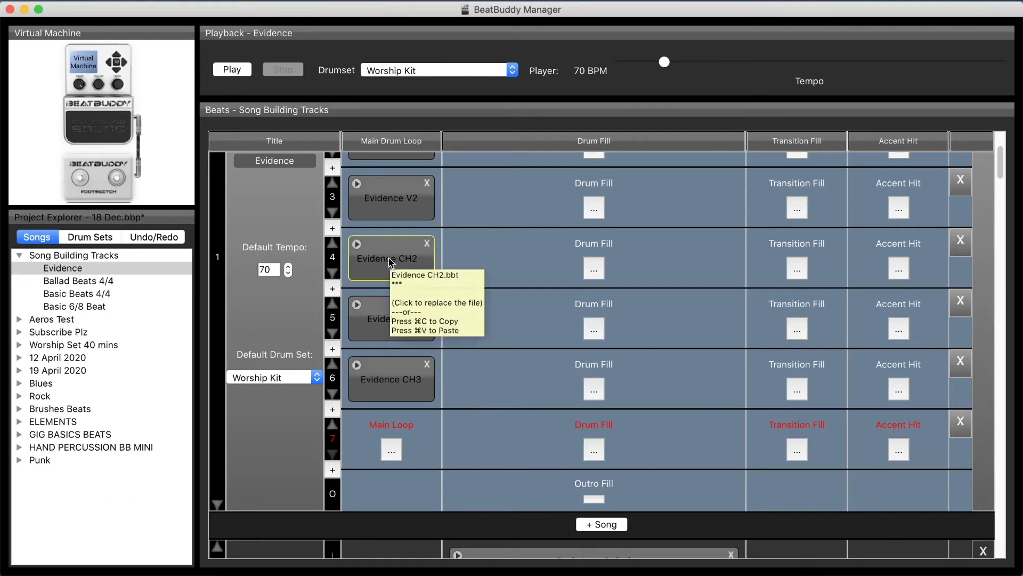
Copy part 4's Evidence CH2 loop into part 7 and export it to midi_sources as Evidence CH4.mid.
drag(396, 441, 396, 444)
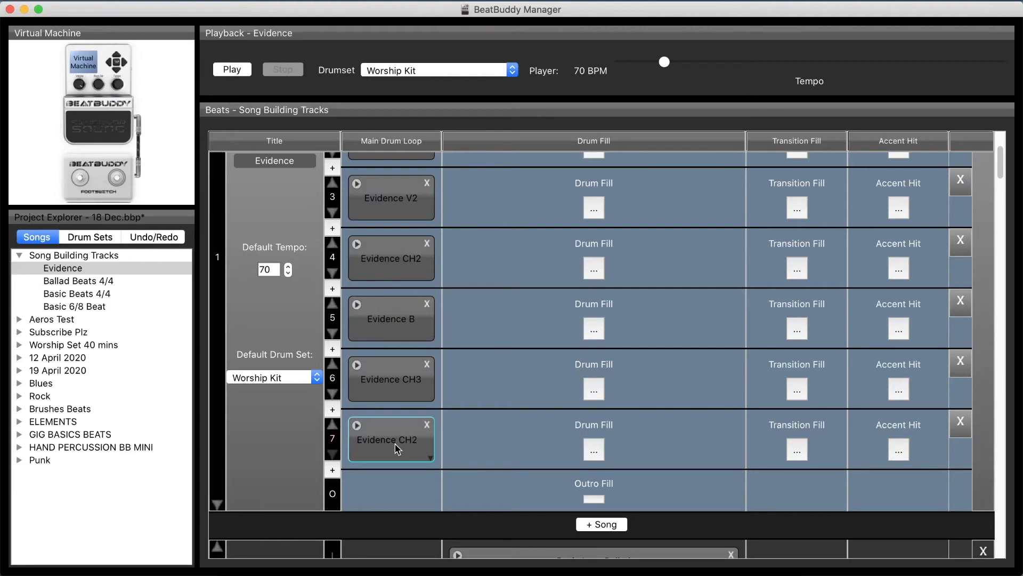
click(397, 446)
click(407, 541)
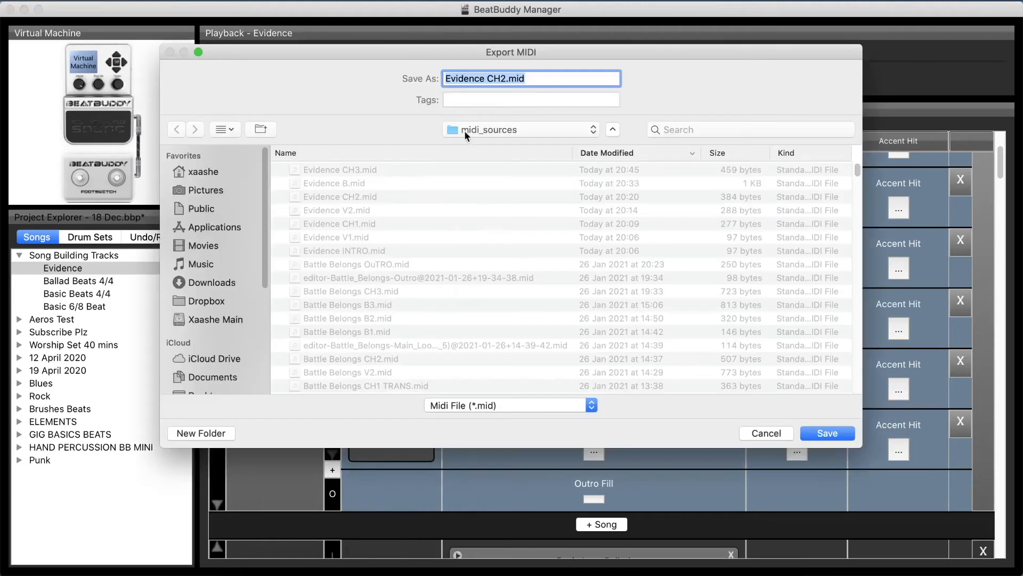
click(505, 79)
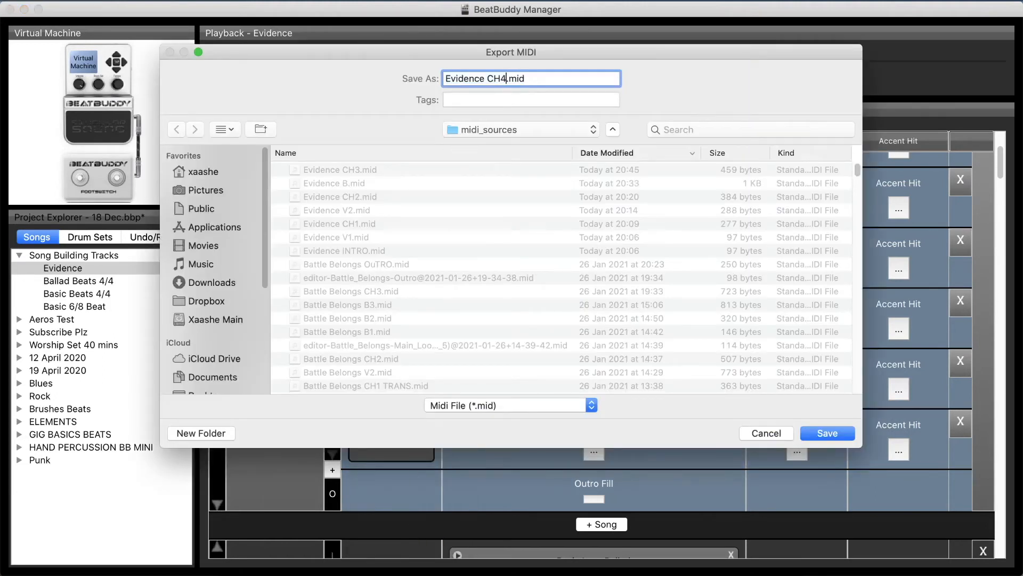
click(838, 438)
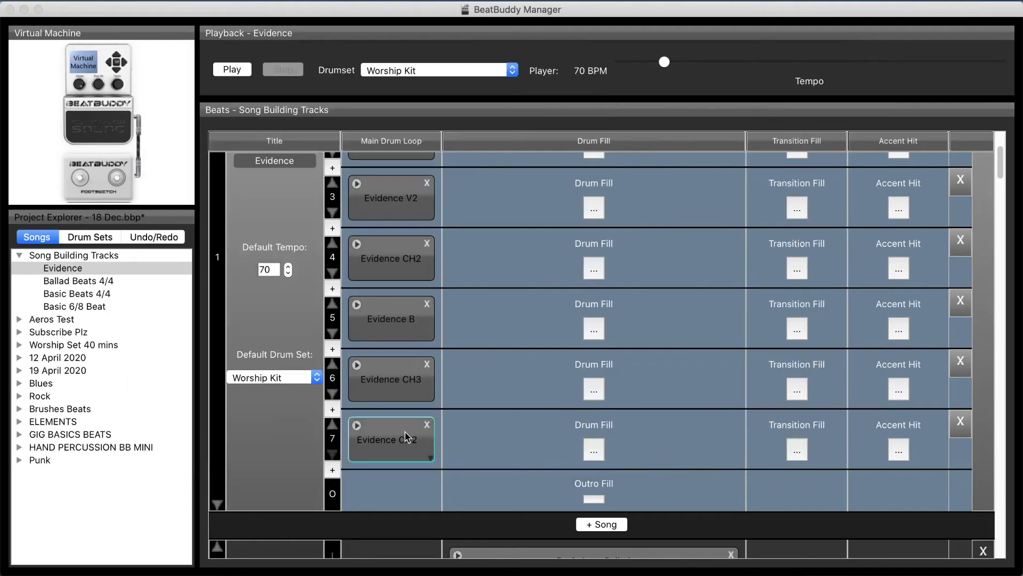
Replace part 7's main loop with Evidence CH4.mid from midi_sources and open the loop for editing.
double_click(393, 441)
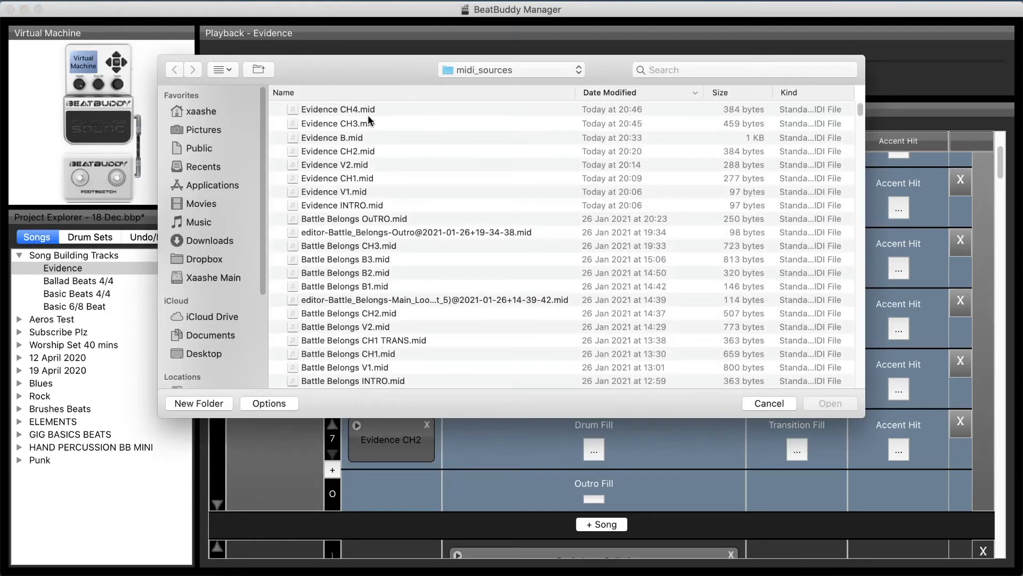
click(829, 403)
right_click(413, 448)
click(418, 486)
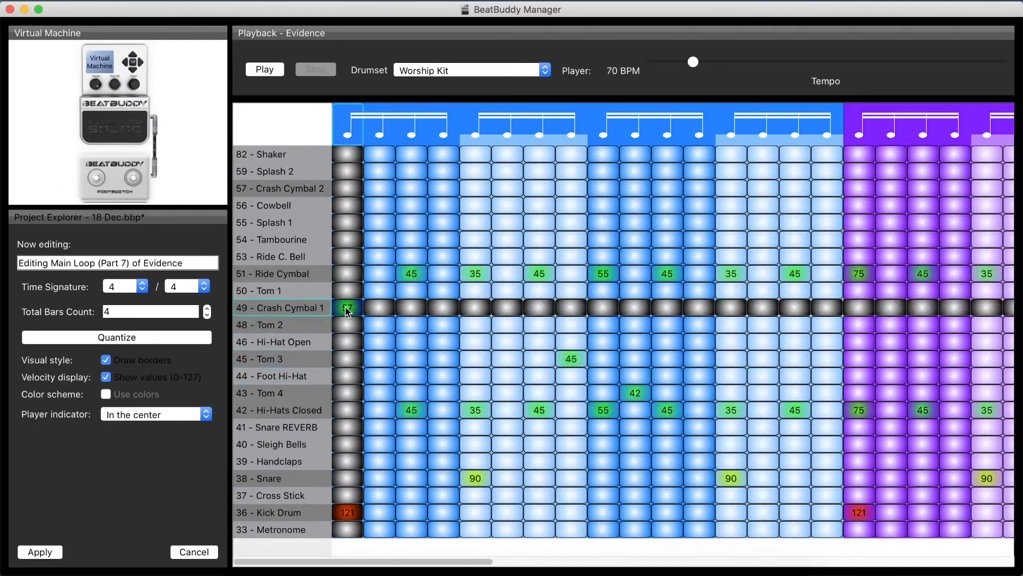
Set Crash Cymbal 1 on bar one's first beat to 87 and Crash Cymbal 2 on bar three's first beat to 78.
drag(348, 308, 349, 288)
text(87)
key(Return)
drag(442, 562, 756, 564)
drag(629, 188, 630, 154)
key(Return)
Set the Kick Drum velocity to 127 on the first beat of all four bars.
drag(693, 561, 440, 561)
drag(355, 515, 356, 453)
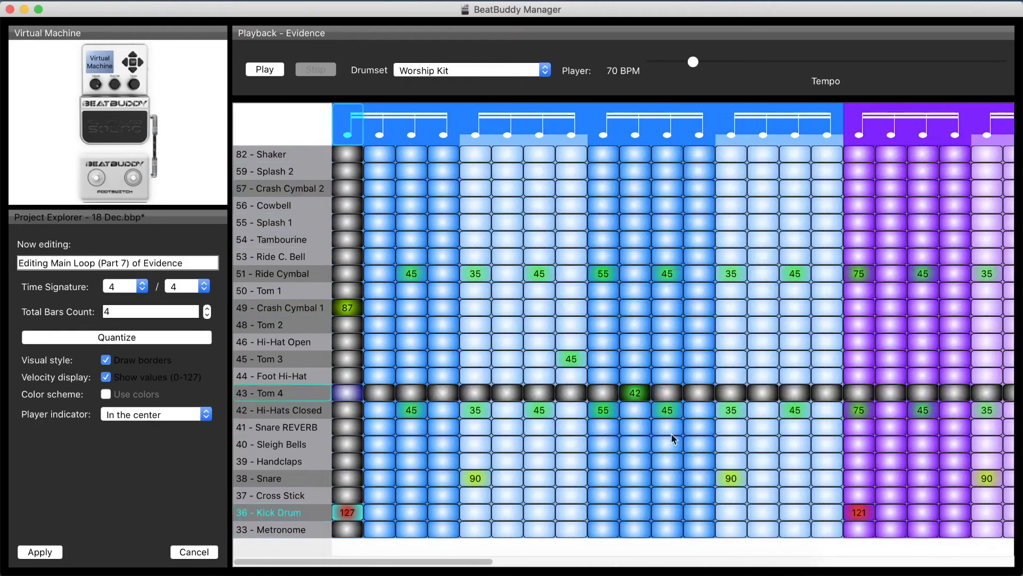
drag(863, 511, 853, 415)
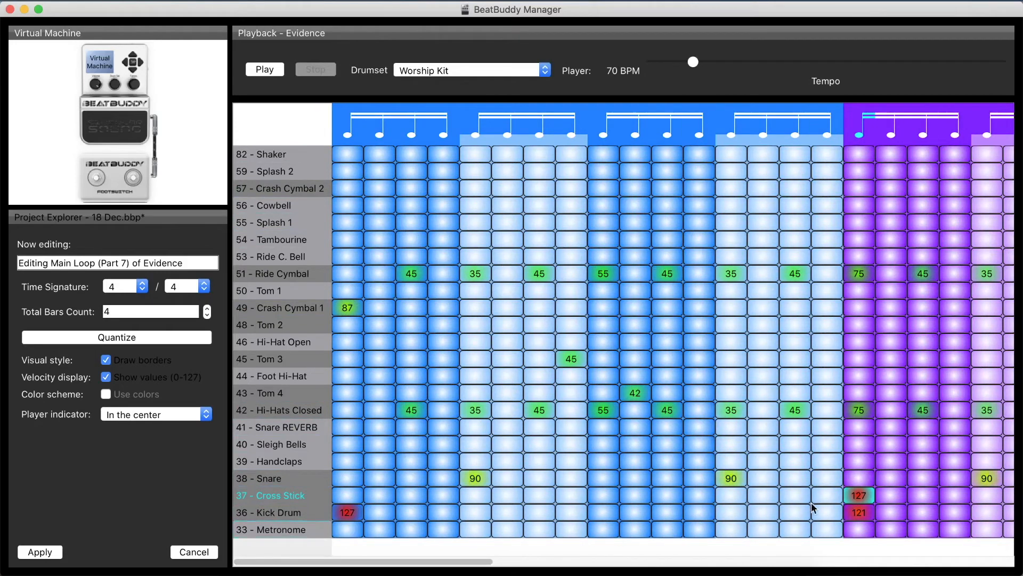
drag(864, 496, 864, 573)
drag(859, 512, 858, 465)
drag(329, 557, 615, 558)
click(624, 513)
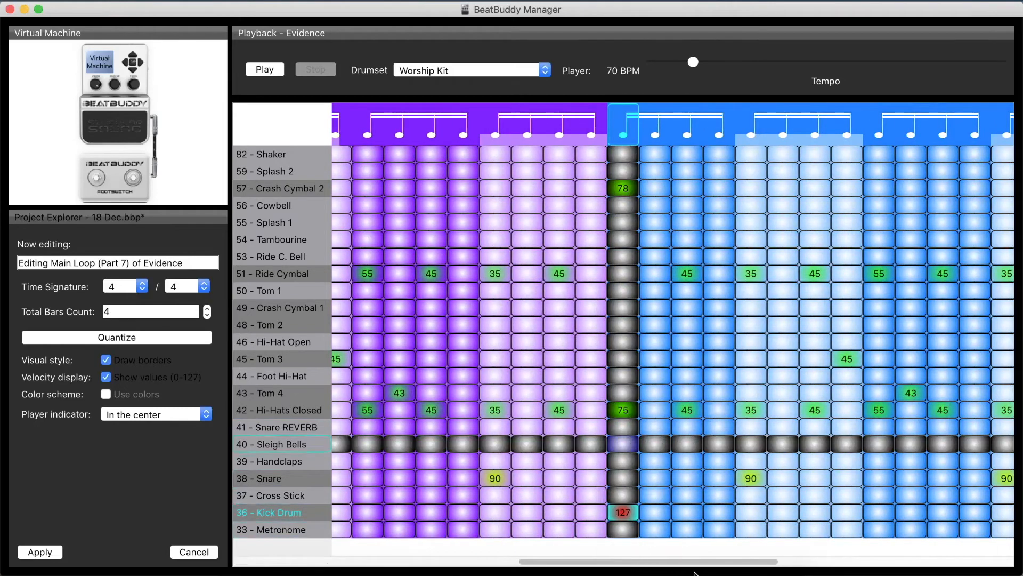
drag(740, 561, 790, 552)
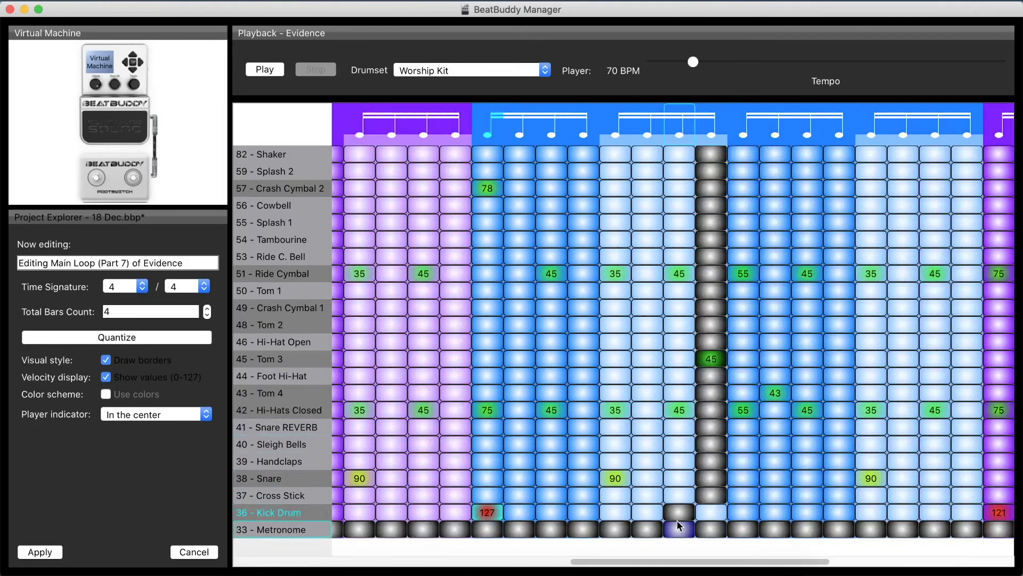
click(997, 513)
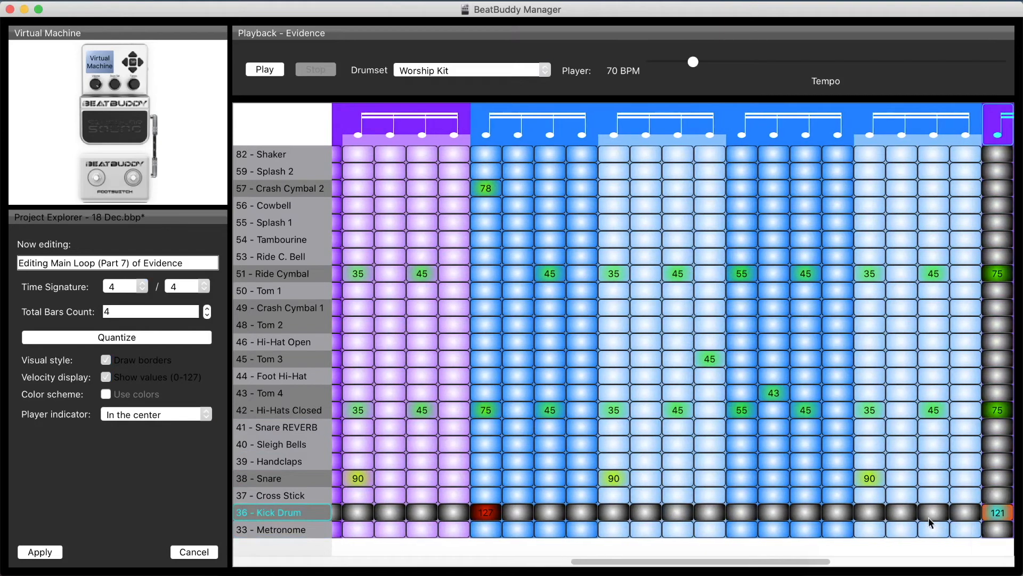
Set bar one's Snare hits on beats two and four to velocity 95.
drag(701, 564, 362, 561)
click(475, 478)
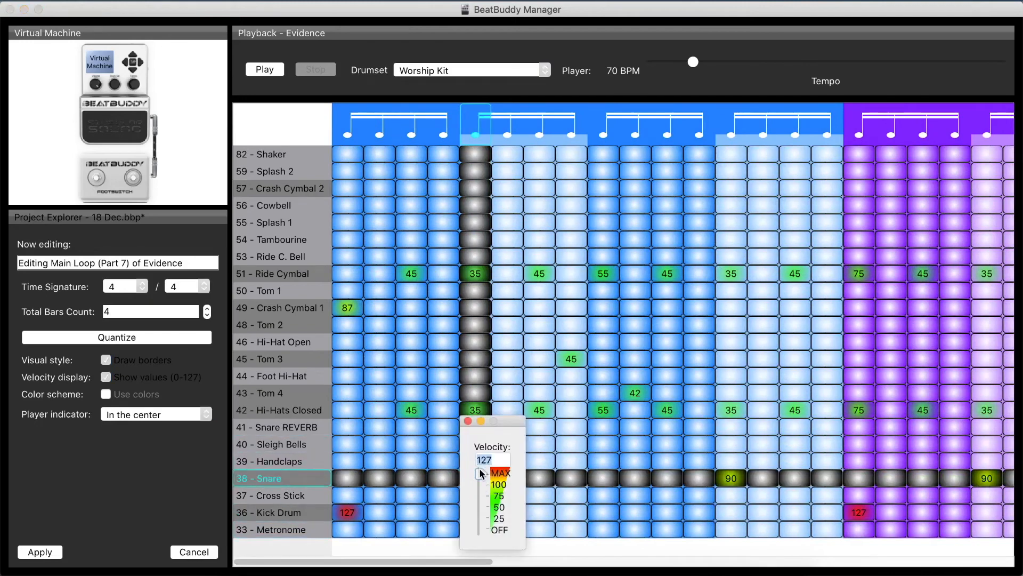
click(730, 478)
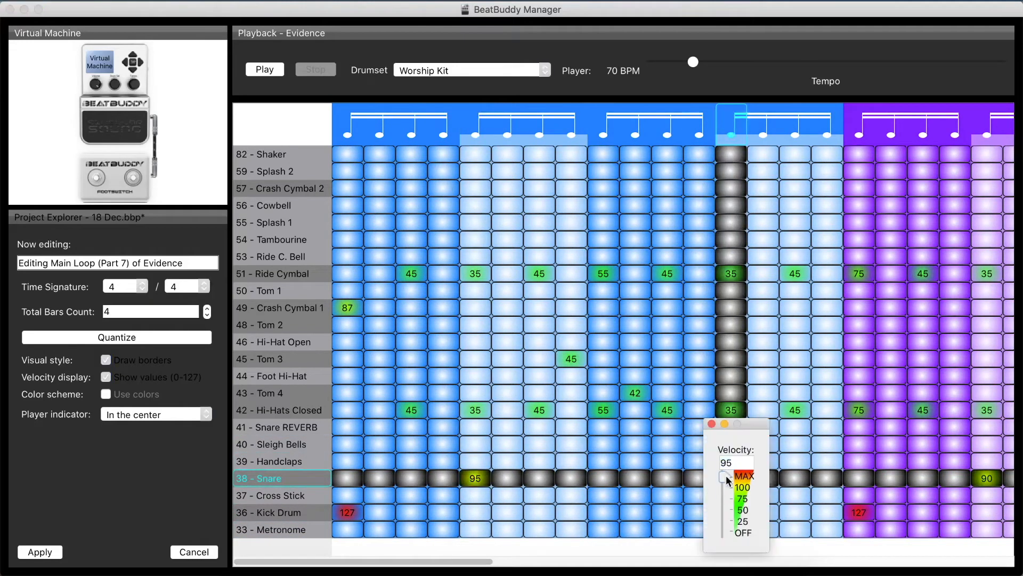
Set bar two's Snare hits on beats two and four to velocity 95.
drag(420, 563, 568, 562)
click(601, 478)
click(599, 464)
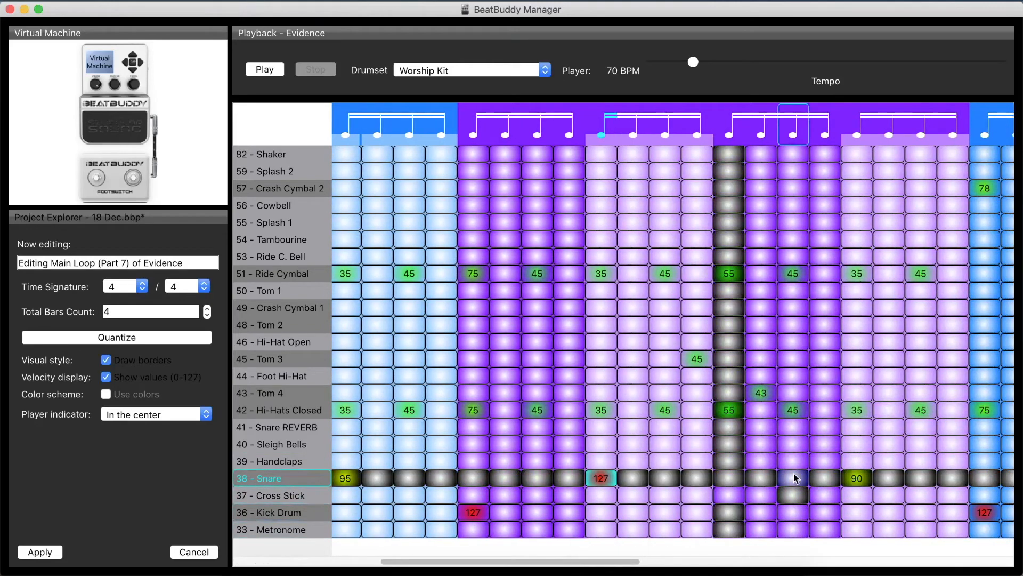
click(601, 478)
click(604, 482)
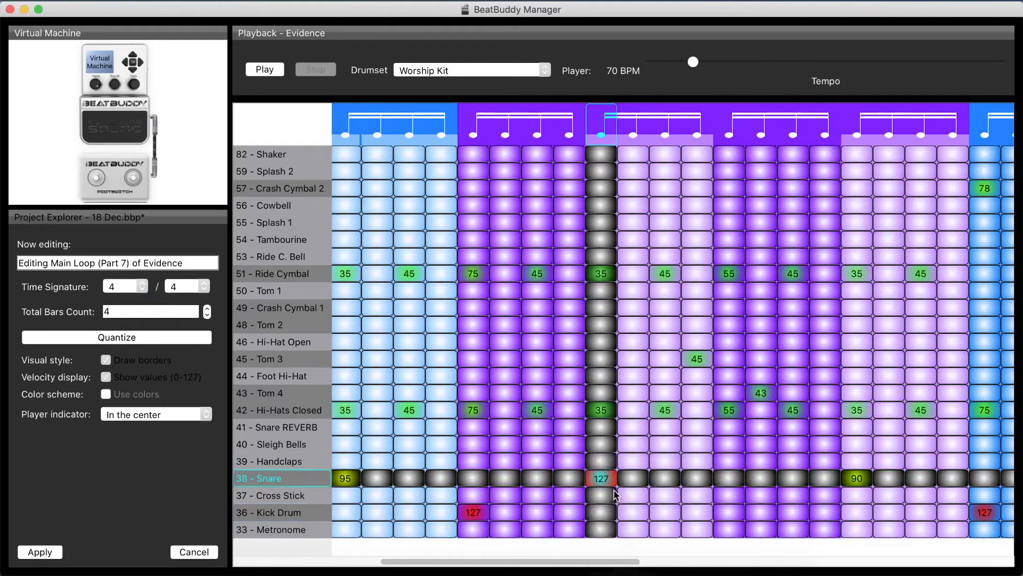
click(601, 478)
click(605, 510)
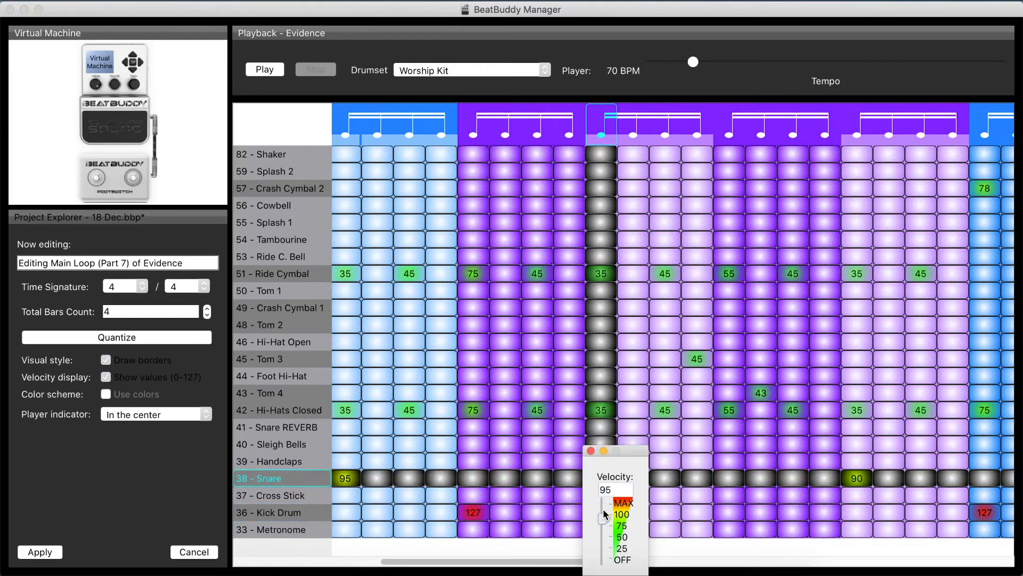
click(857, 478)
text(95)
key(Return)
Set bar three's Snare hits on beats two and four to velocity 95.
drag(631, 561, 786, 561)
click(665, 479)
text(95)
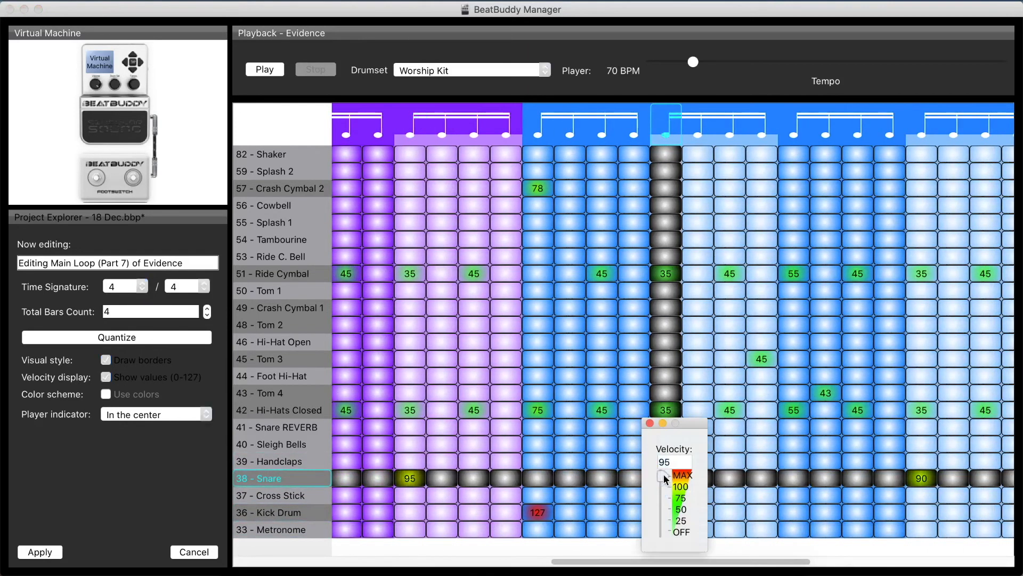
key(Return)
click(921, 478)
text(95)
key(Return)
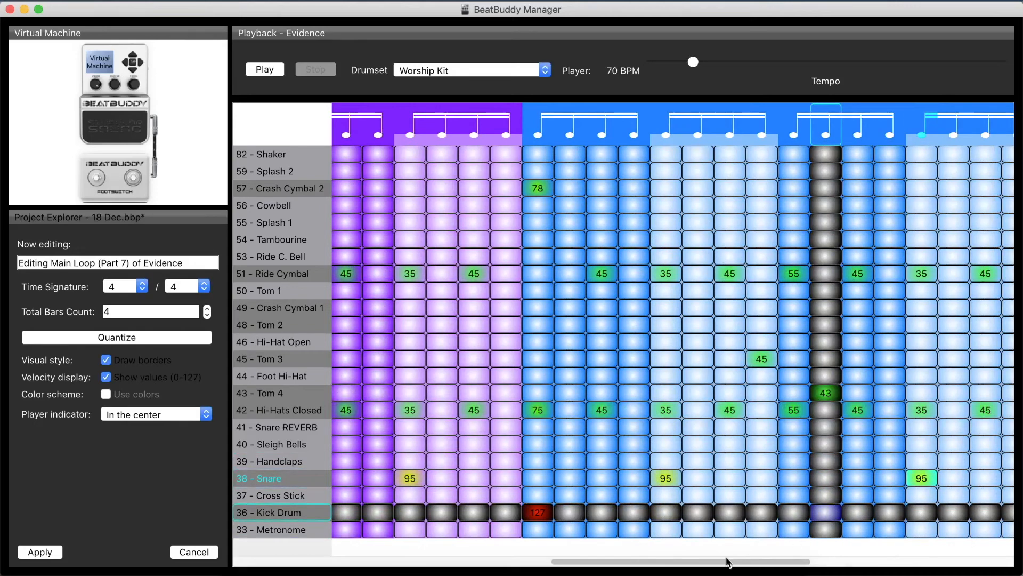
Set bar four's Snare hits on beats two and four to velocity 95.
drag(719, 563, 917, 561)
click(660, 478)
key(Return)
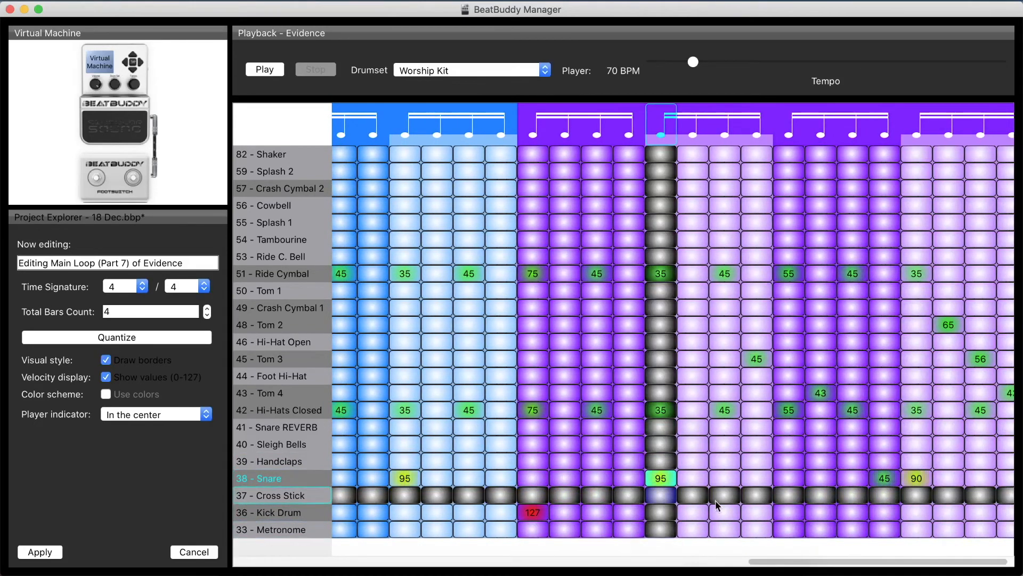
click(922, 478)
text(95)
key(Return)
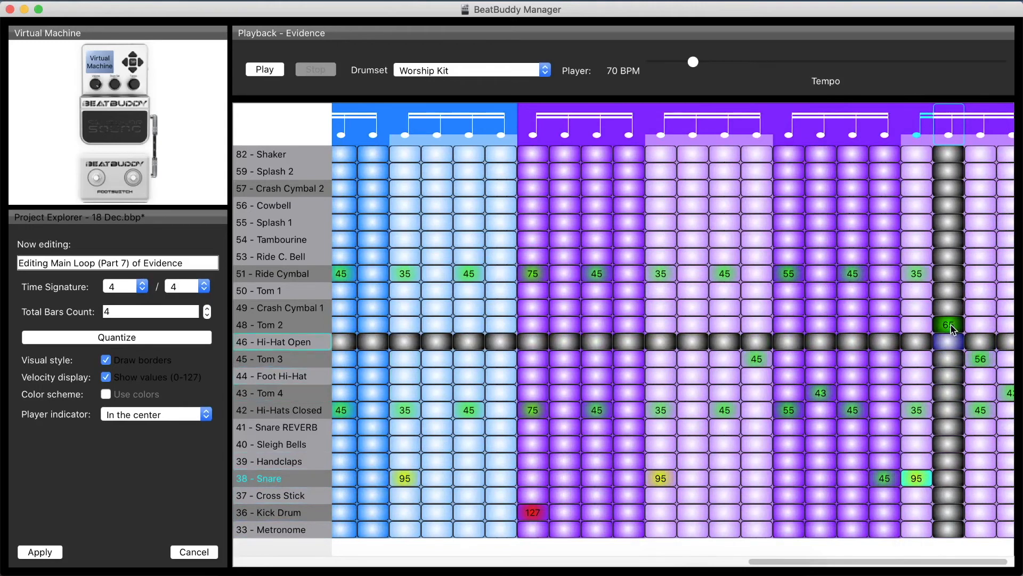
Strengthen the tom fill on bar four's last beat: Tom 2 at 78, Tom 3 at 66 and Tom 4 at 62.
click(949, 324)
drag(948, 334, 947, 311)
text(78)
key(Return)
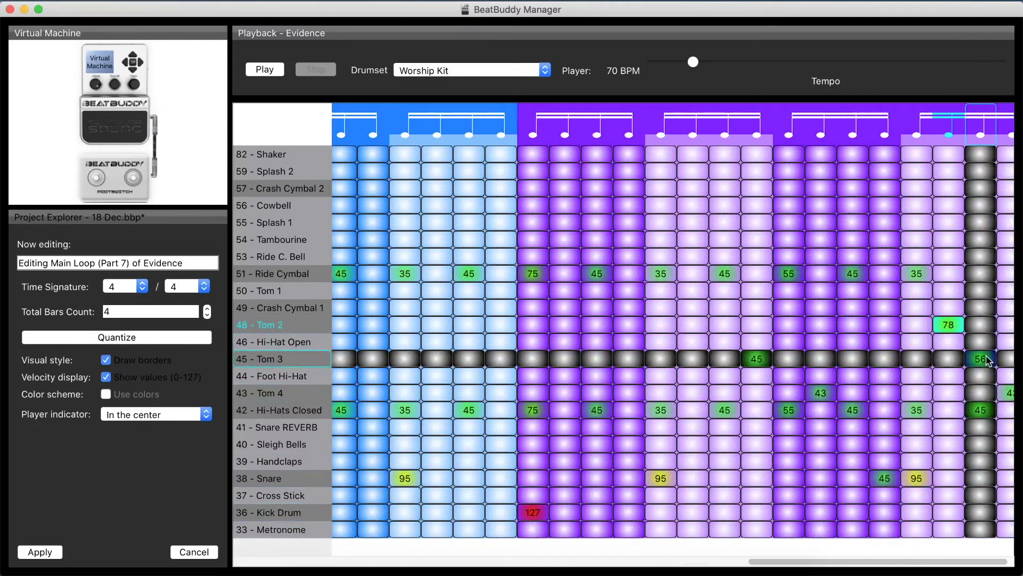
click(986, 359)
key(Return)
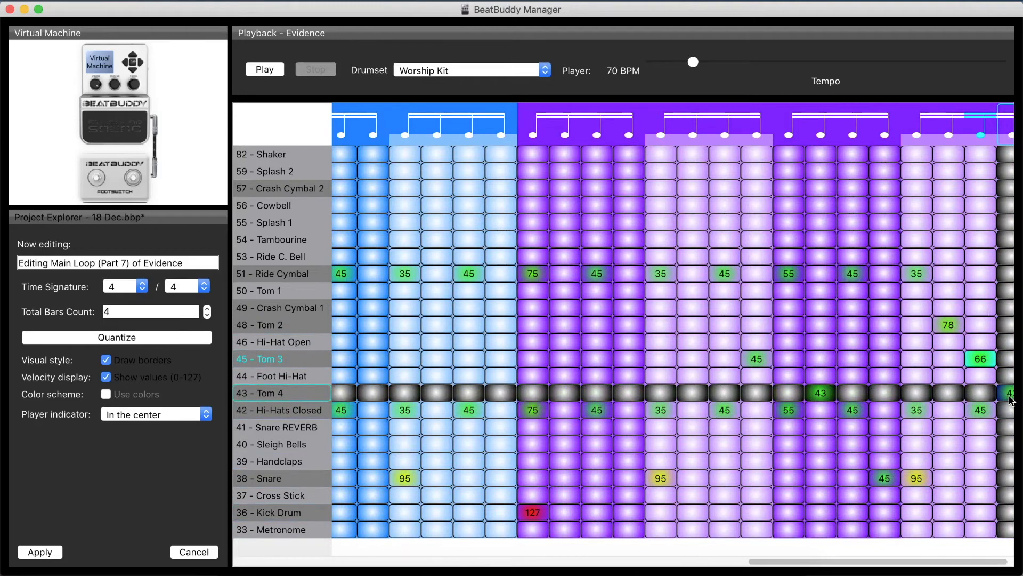
drag(1007, 394, 1005, 379)
key(Return)
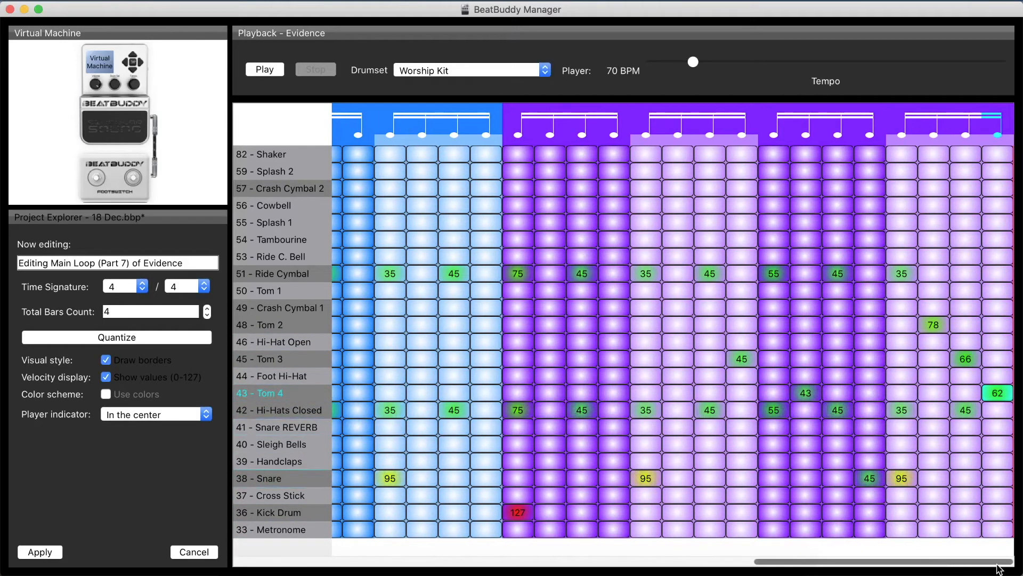
Add a Crash Cymbal 2 hit on bar one's first beat and play back the start of the loop.
drag(951, 562, 350, 550)
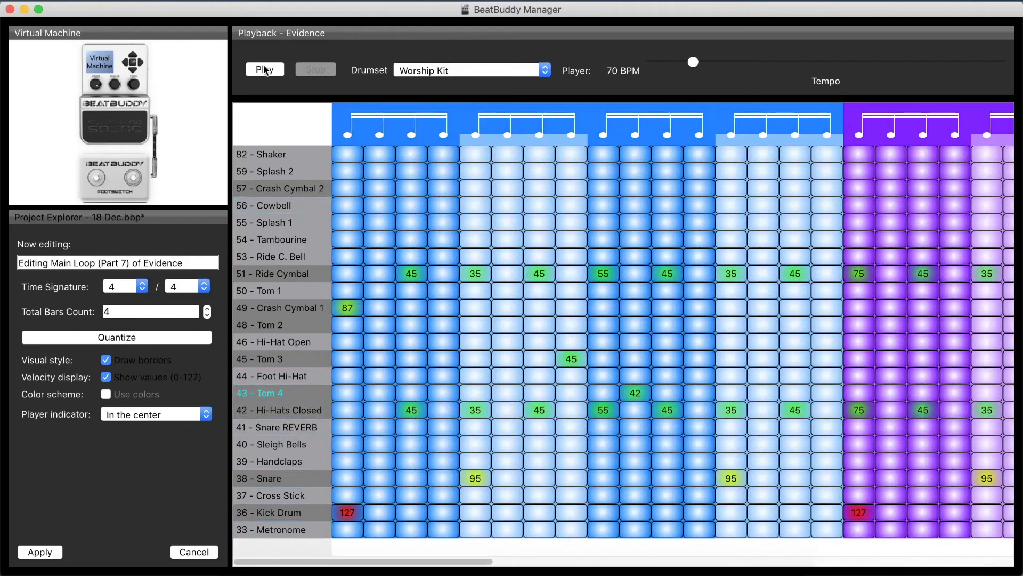
click(348, 188)
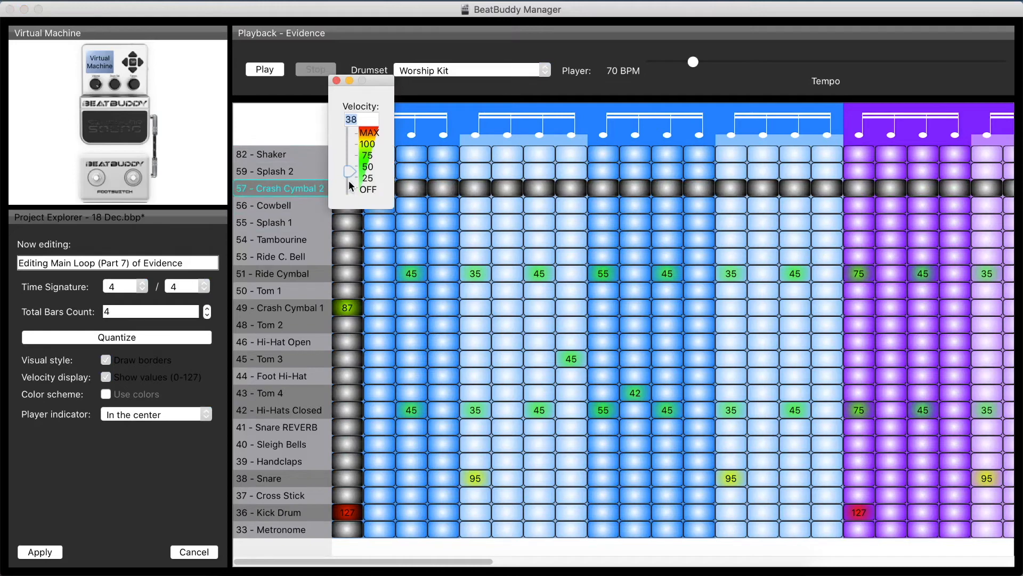
click(348, 181)
click(265, 69)
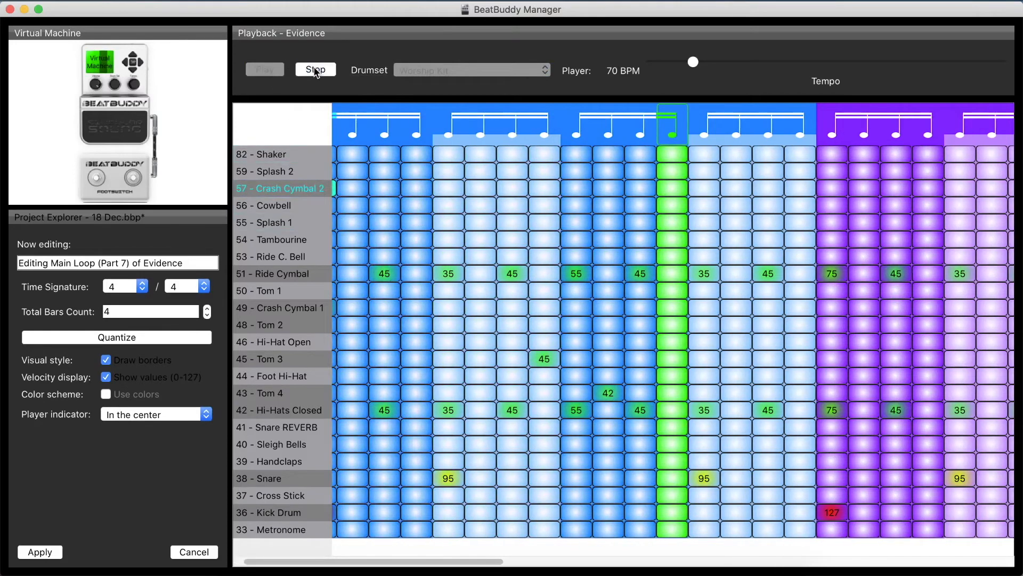
click(317, 71)
Set bar one's Tom 3 hit at the end of beat two to 65 and its Tom 4 hit in beat three to 58.
click(549, 353)
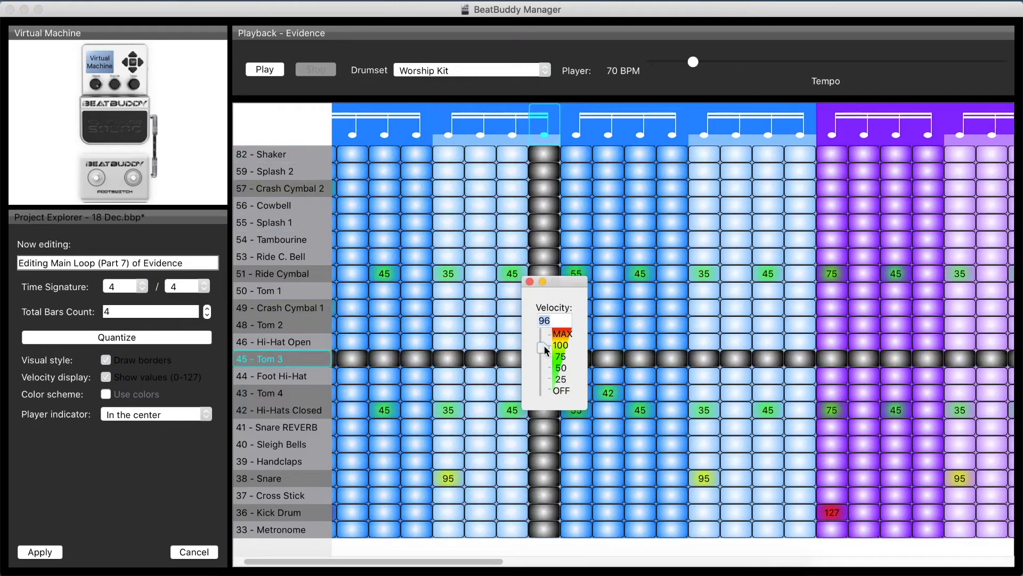
text(65)
key(Return)
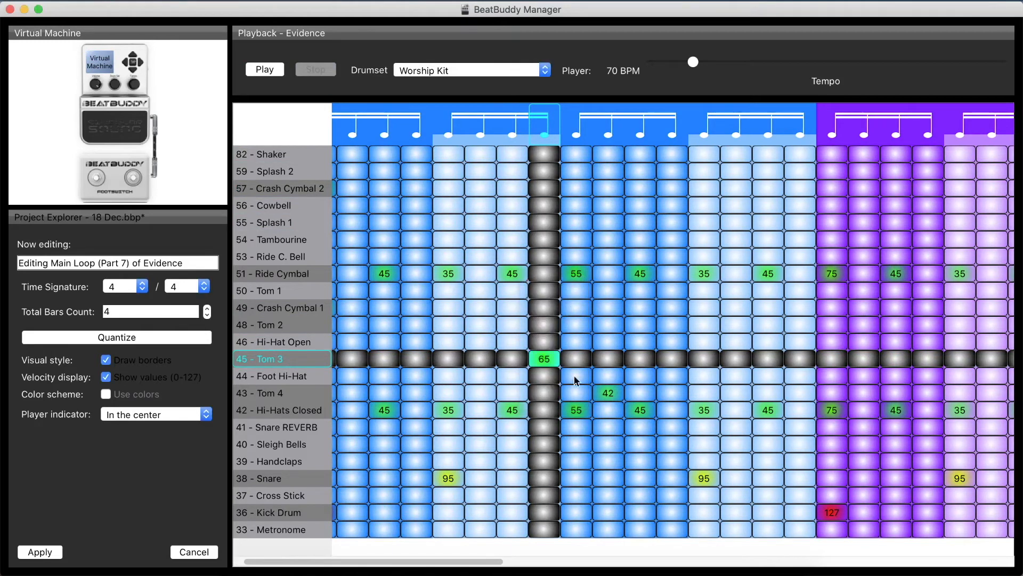
click(612, 393)
text(58)
key(Return)
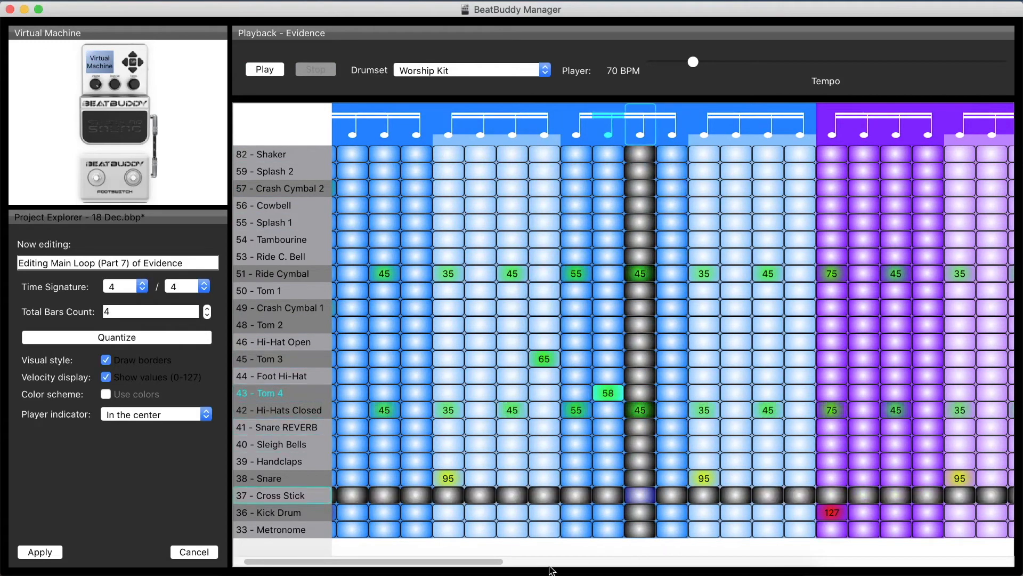
Set bar two's Tom 3 hit at the end of beat two to 65 and adjust the Tom 4 velocity in beat three.
drag(457, 562, 651, 560)
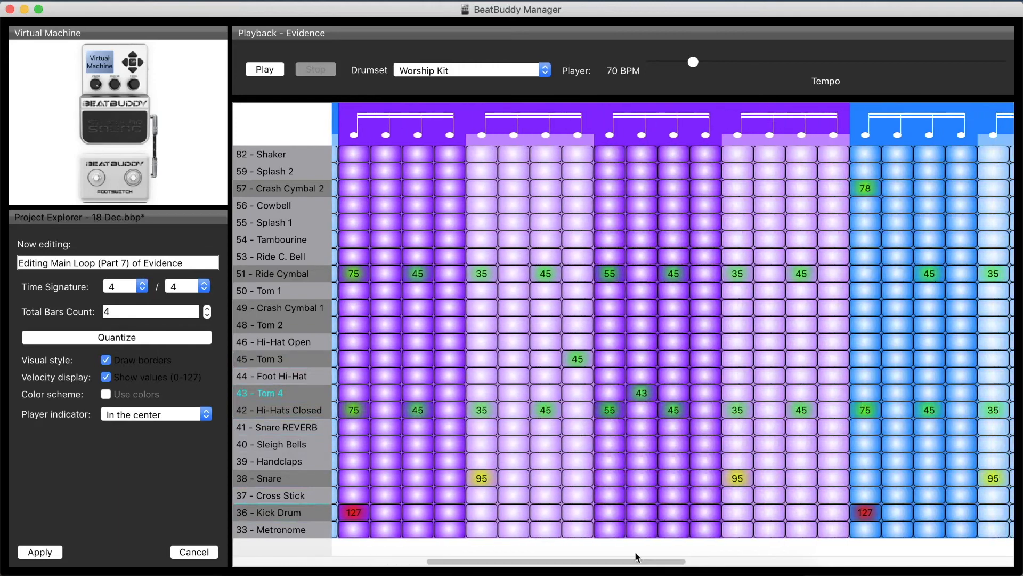
click(579, 359)
text(65)
key(Return)
click(649, 393)
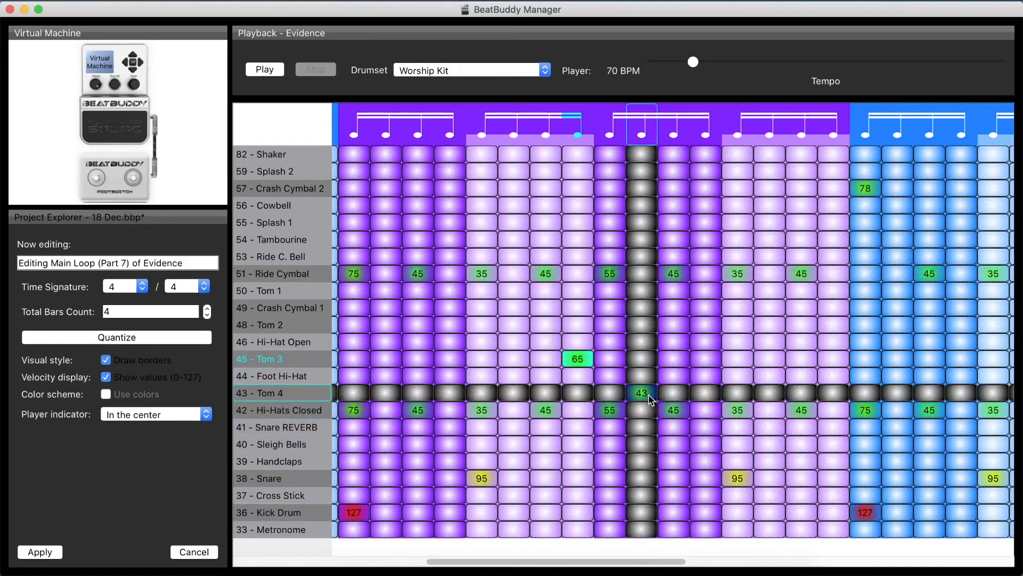
drag(649, 393, 649, 404)
Set bar three's Tom 3 hit at the end of beat two to 65 and its Tom 4 hit in beat three to 58.
drag(669, 557, 810, 562)
click(724, 360)
text(65)
key(Return)
drag(790, 393, 789, 387)
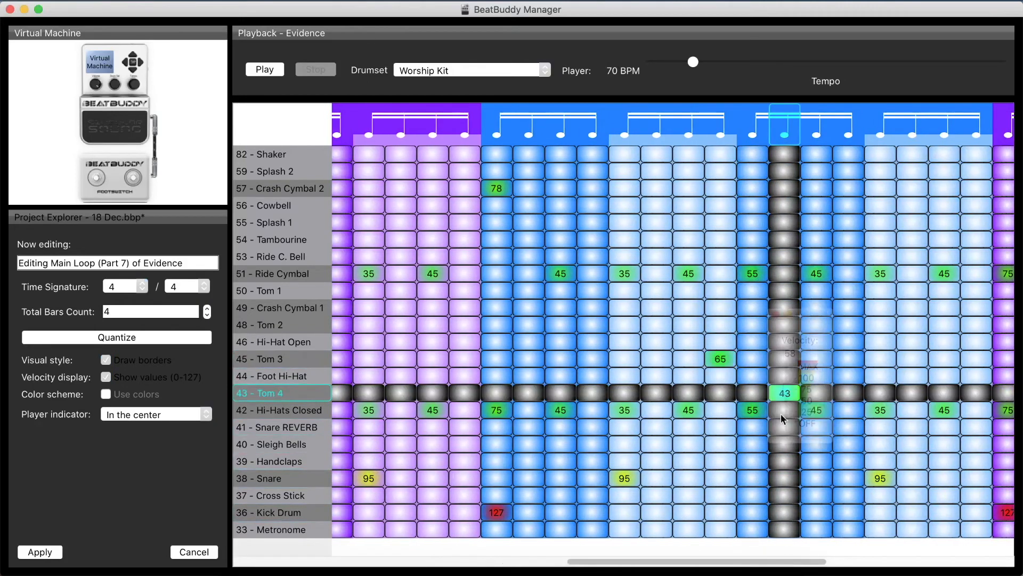
Set bar four's Tom 3 hit at the end of beat two to 68 and its Tom 4 hit in beat three to 61.
drag(768, 560, 917, 562)
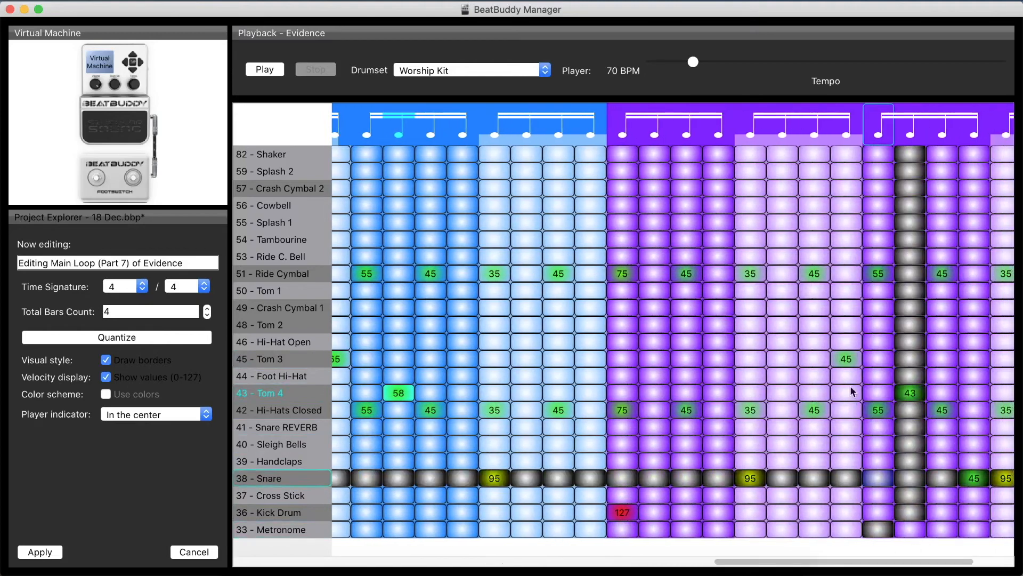
click(847, 358)
drag(849, 354, 848, 361)
drag(910, 393, 915, 395)
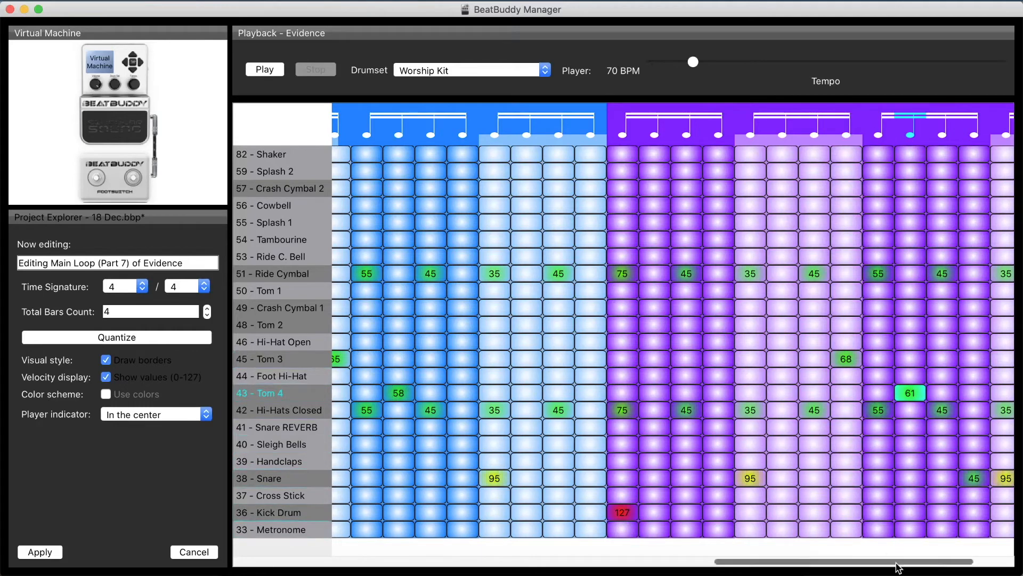
drag(899, 567, 990, 569)
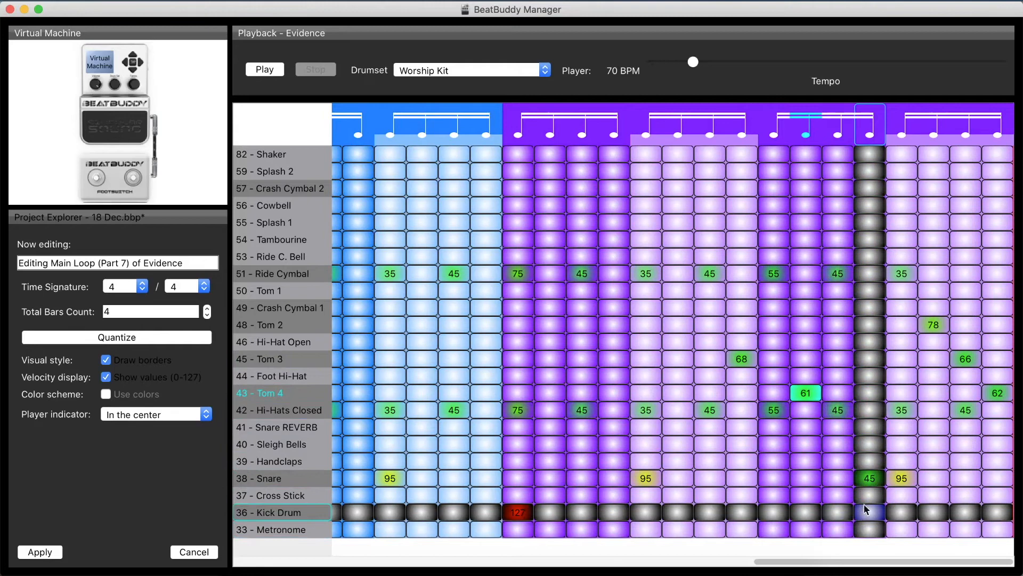
Set bar four's snare hit at the end of beat three to 51, preview the loop and apply the edits.
drag(870, 482, 872, 459)
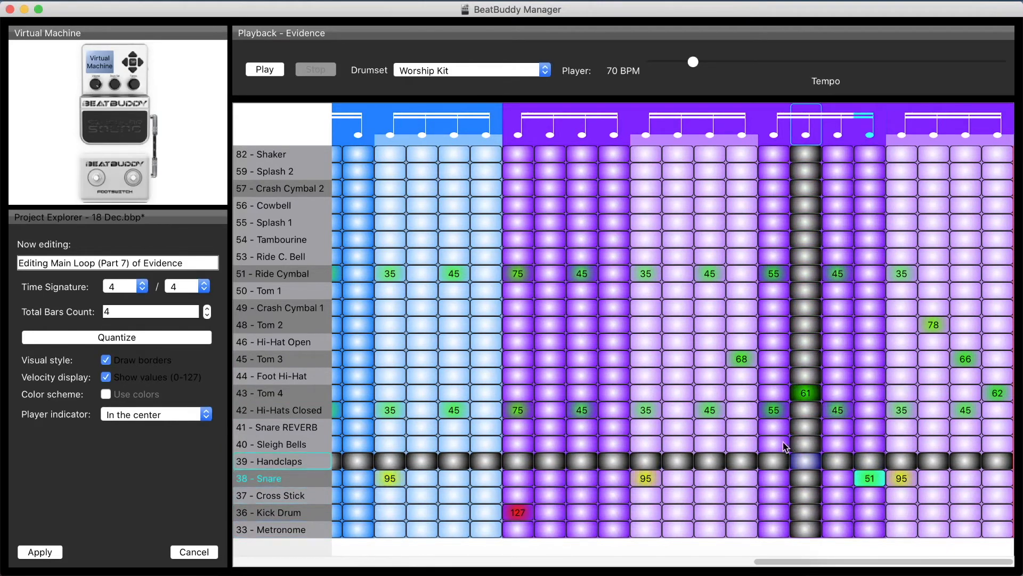
click(271, 70)
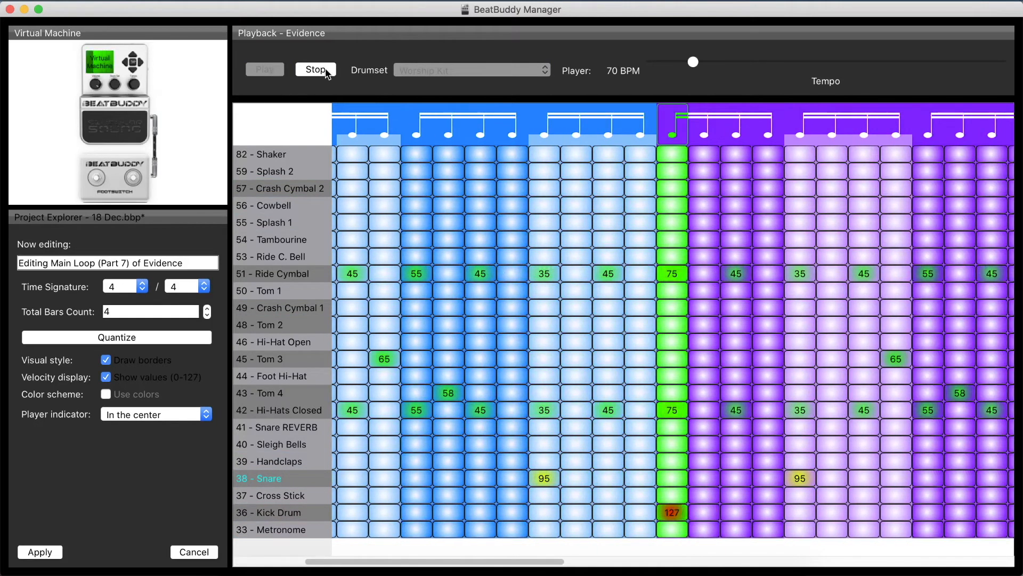
click(316, 69)
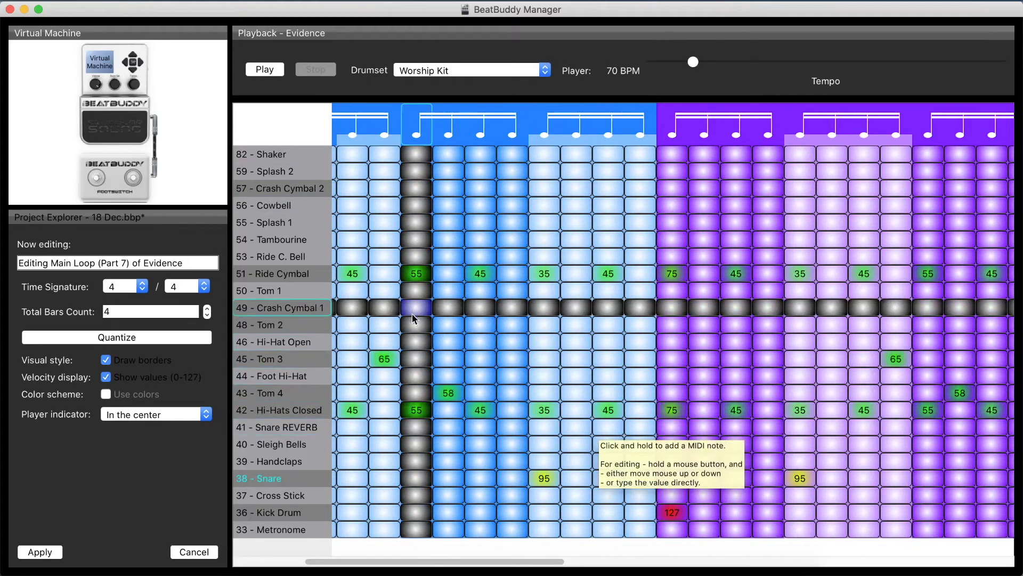
click(59, 552)
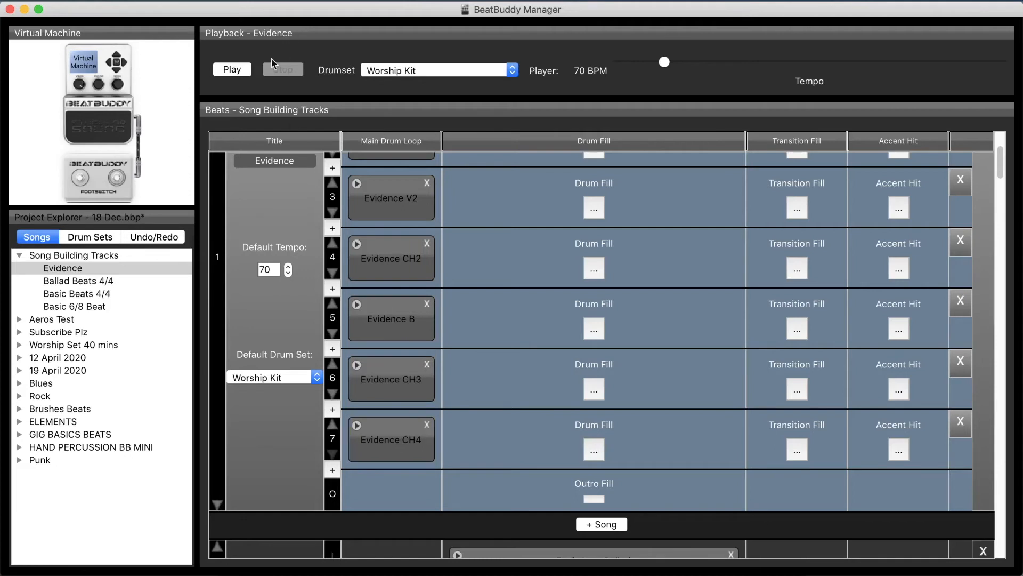
click(247, 74)
click(607, 304)
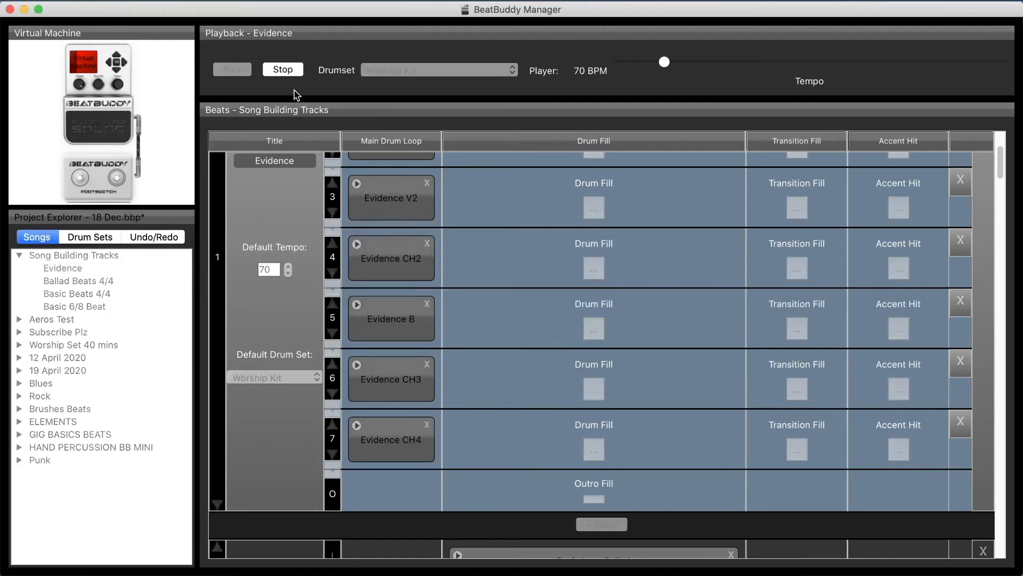
click(283, 69)
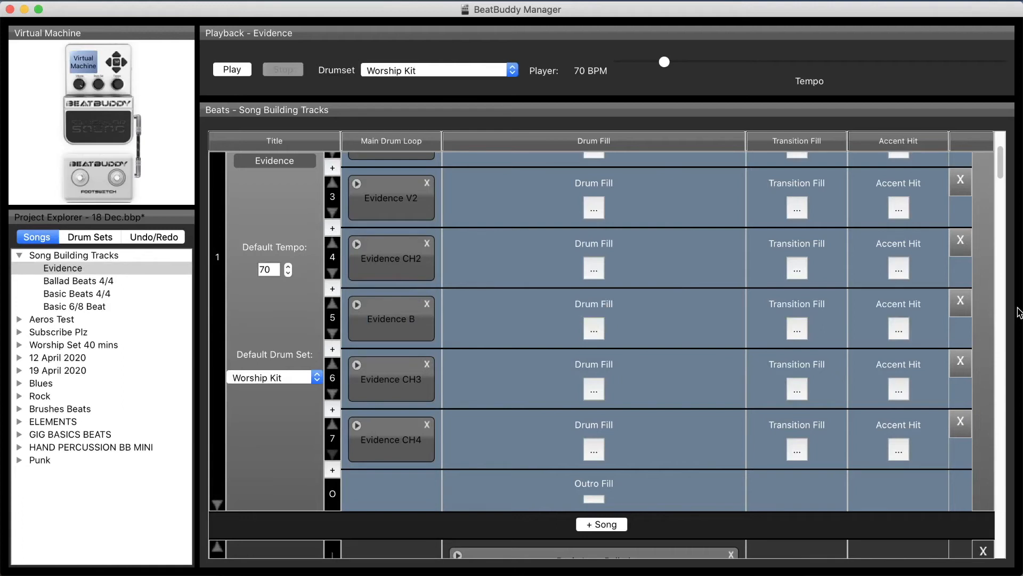
Play Evidence from its intro and advance the playback through the V1, CH1, V2 and CH2 parts.
scroll(464, 287, up, 5)
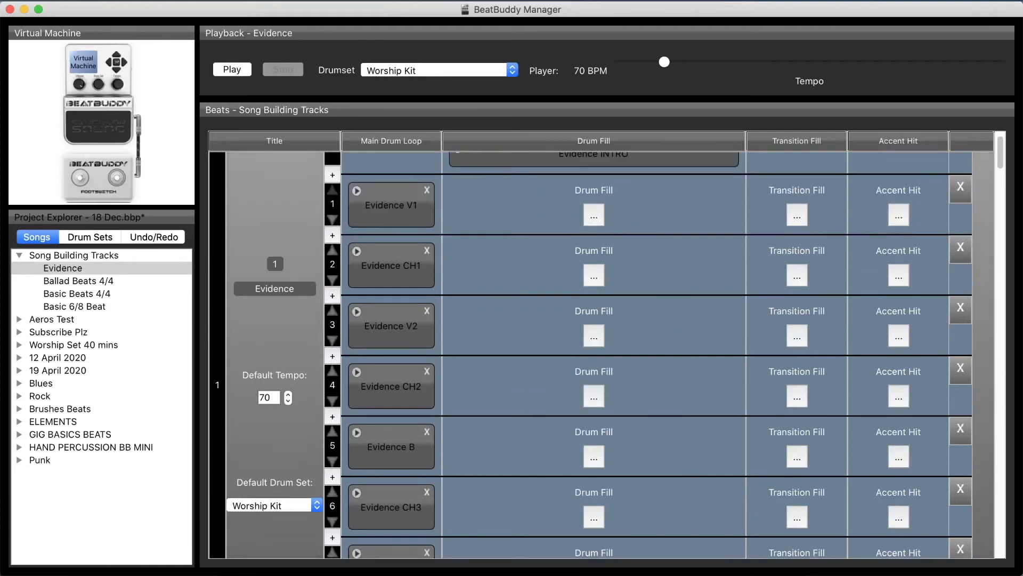
click(232, 71)
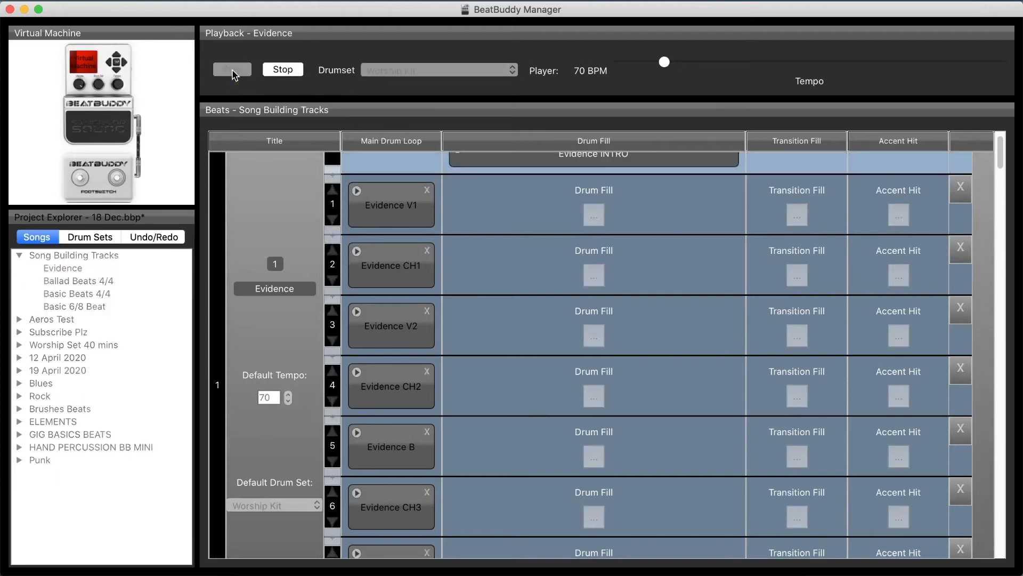
scroll(272, 221, up, 2)
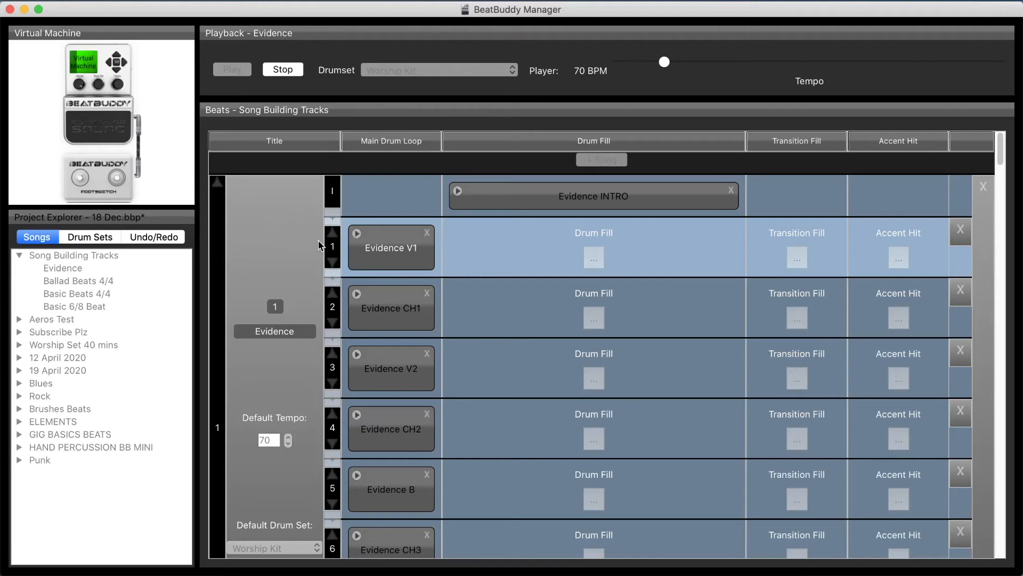
click(118, 136)
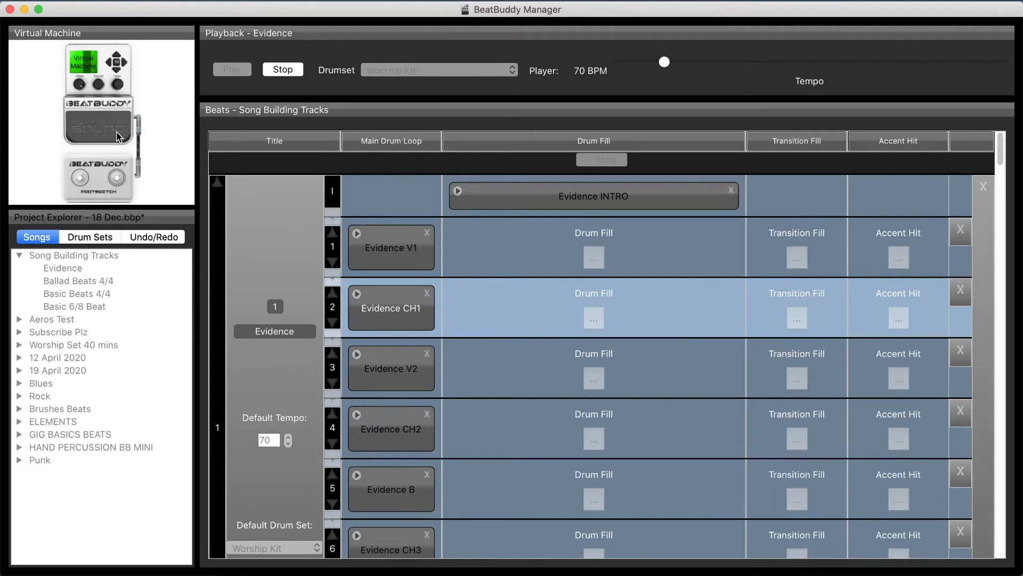
scroll(328, 365, down, 1)
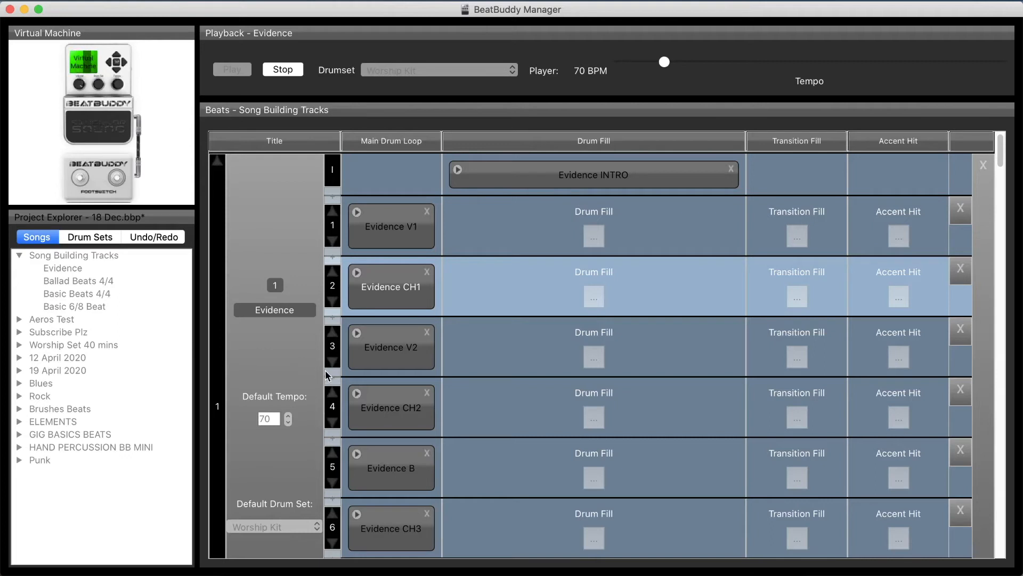
click(109, 132)
scroll(240, 242, down, 3)
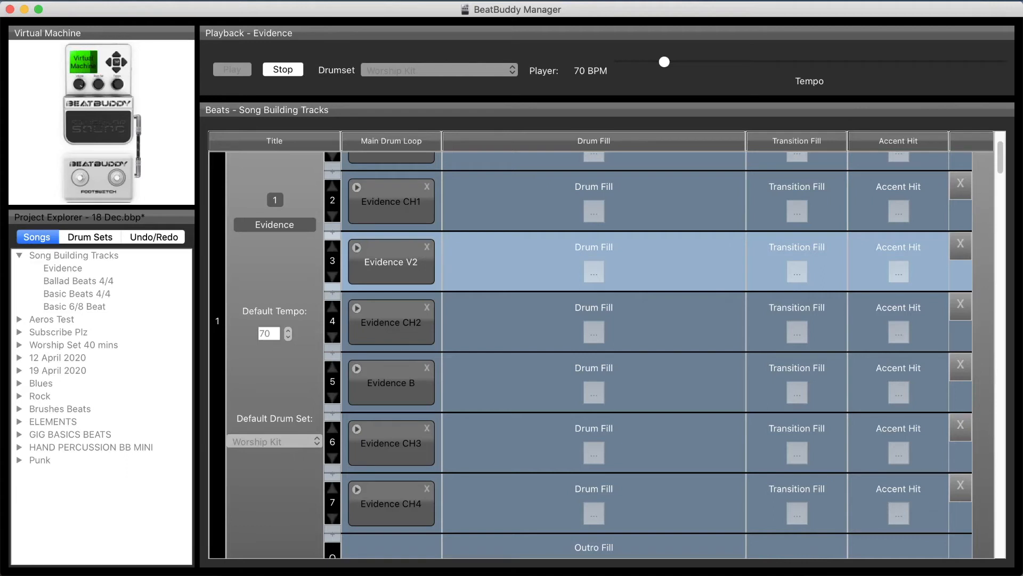
click(102, 137)
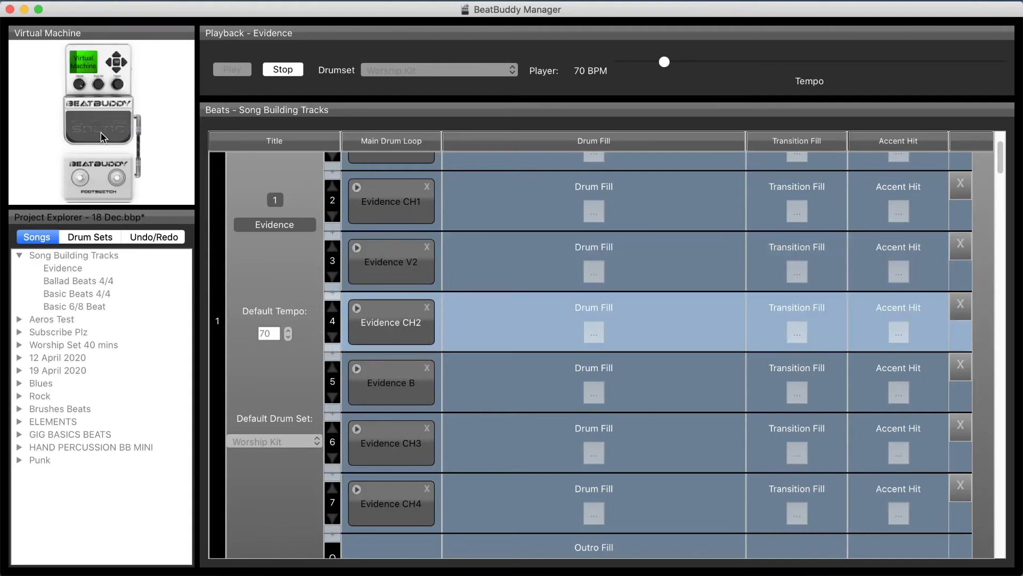
Advance the playback through the Evidence B, CH3 and CH4 parts, and stop the song.
scroll(345, 317, down, 2)
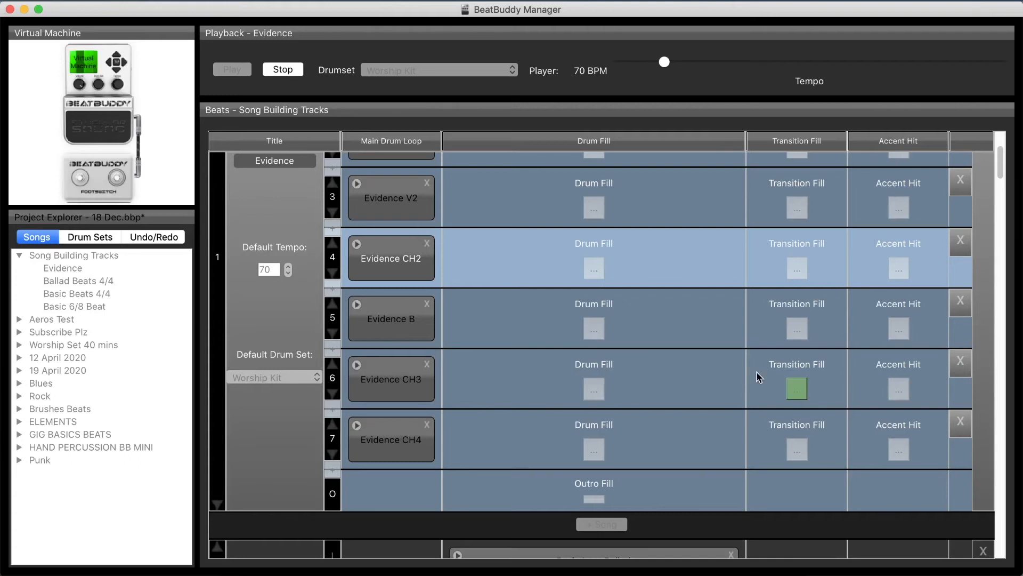
scroll(351, 274, down, 1)
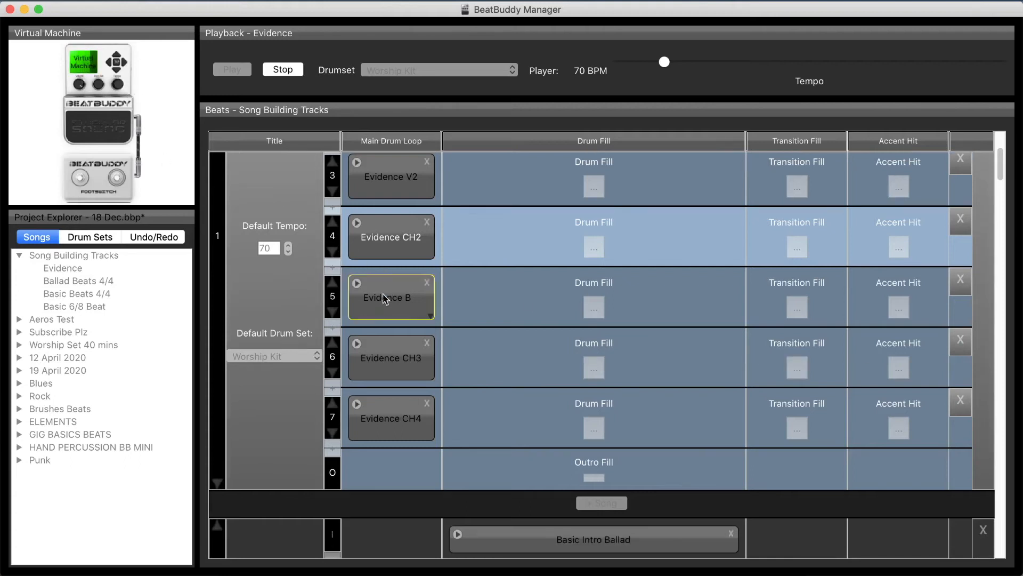
click(105, 139)
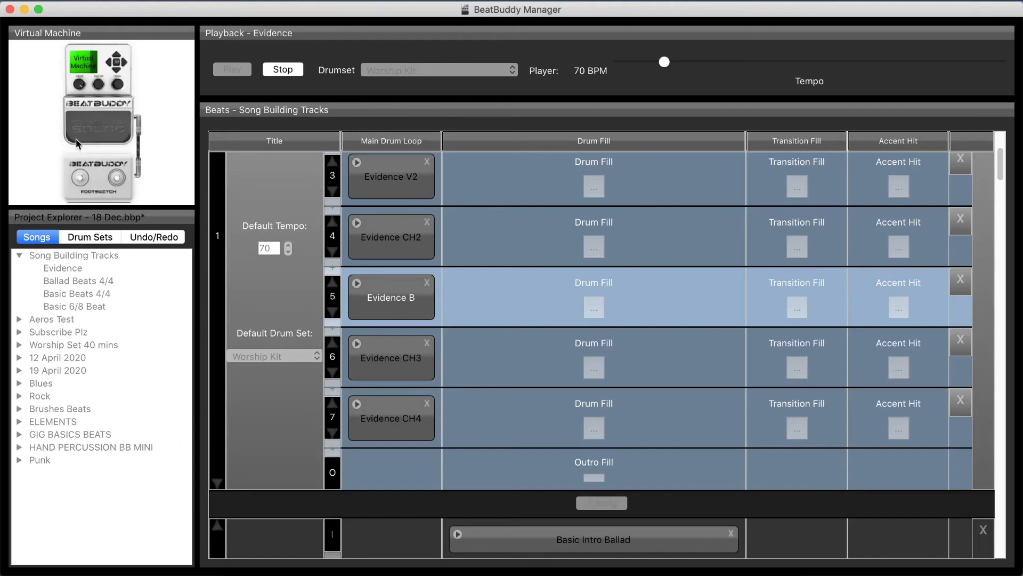
click(103, 125)
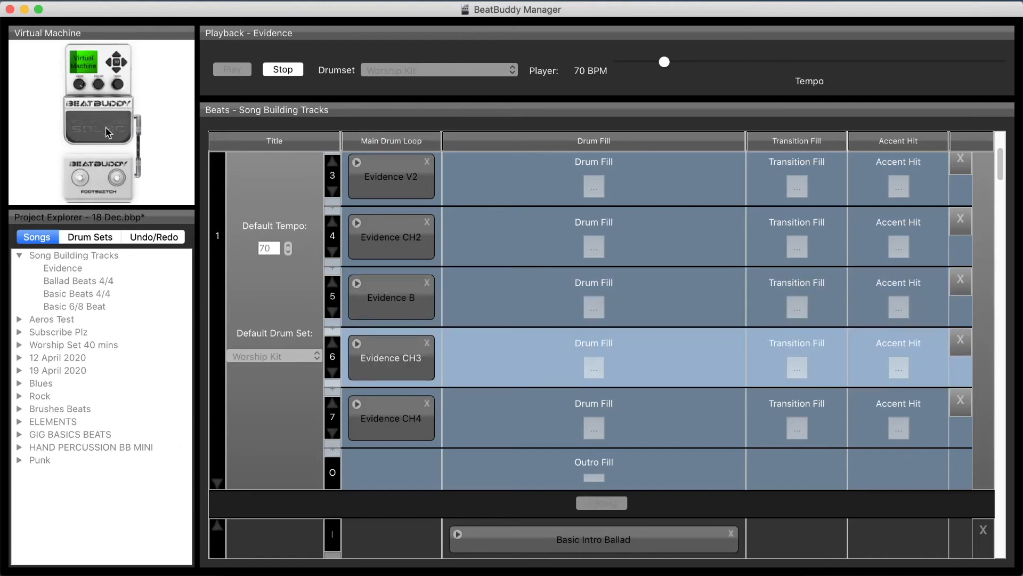
scroll(493, 320, down, 3)
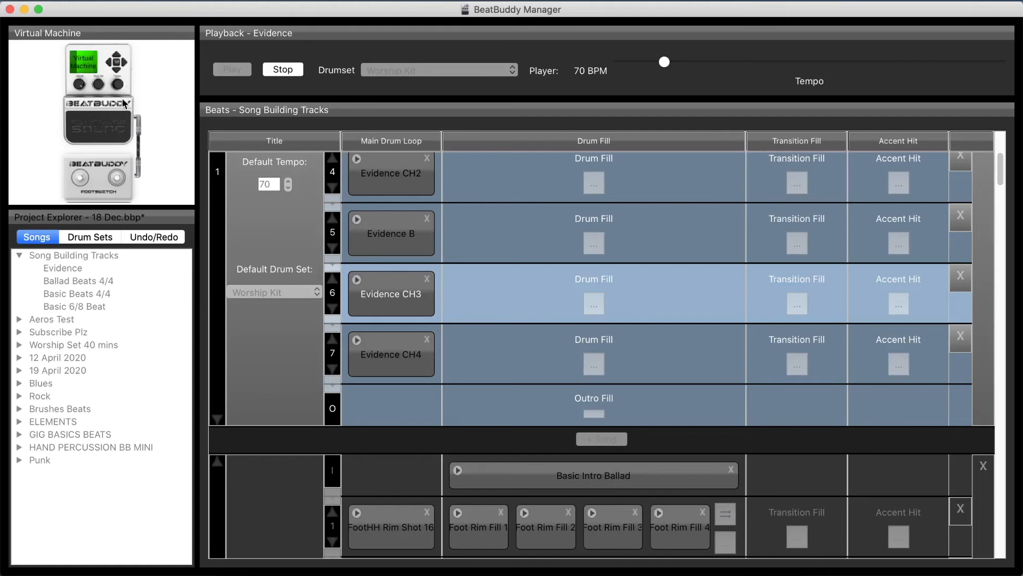
click(115, 129)
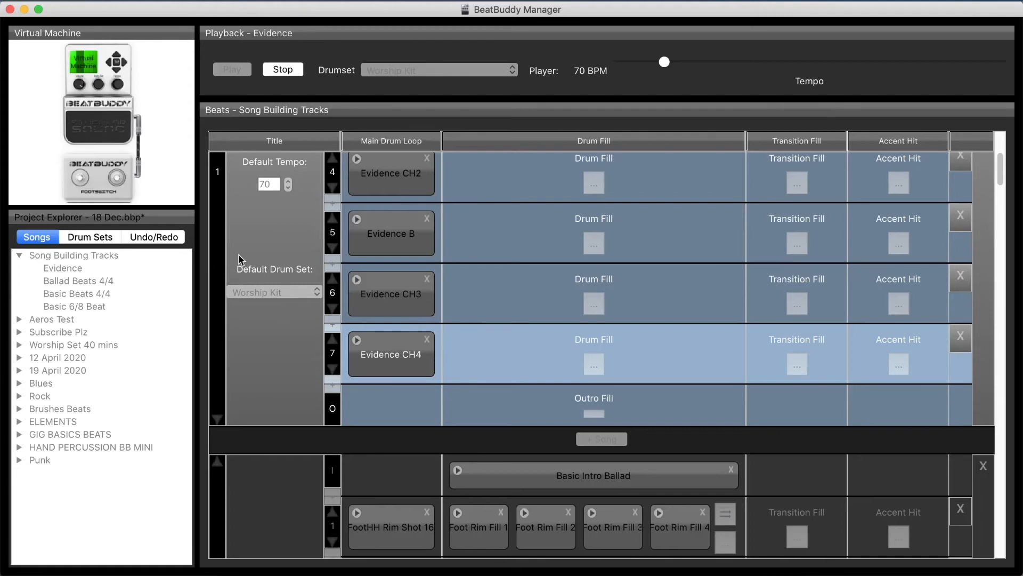
click(292, 74)
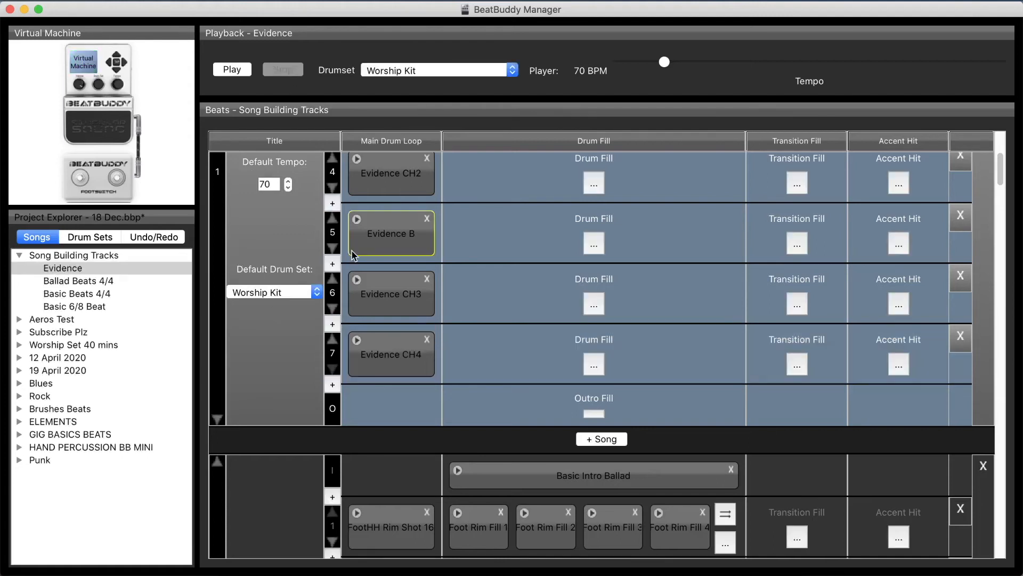
Look through the parts of the Ballad Beats 4/4 song for a usable outro.
scroll(466, 341, down, 1)
scroll(491, 349, down, 3)
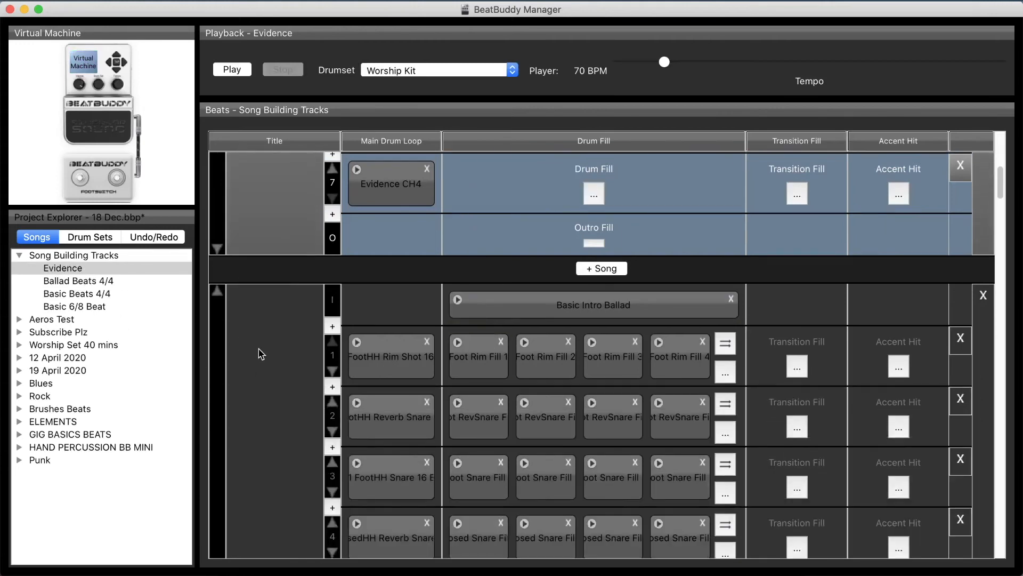
click(279, 379)
scroll(280, 379, down, 5)
scroll(285, 385, down, 5)
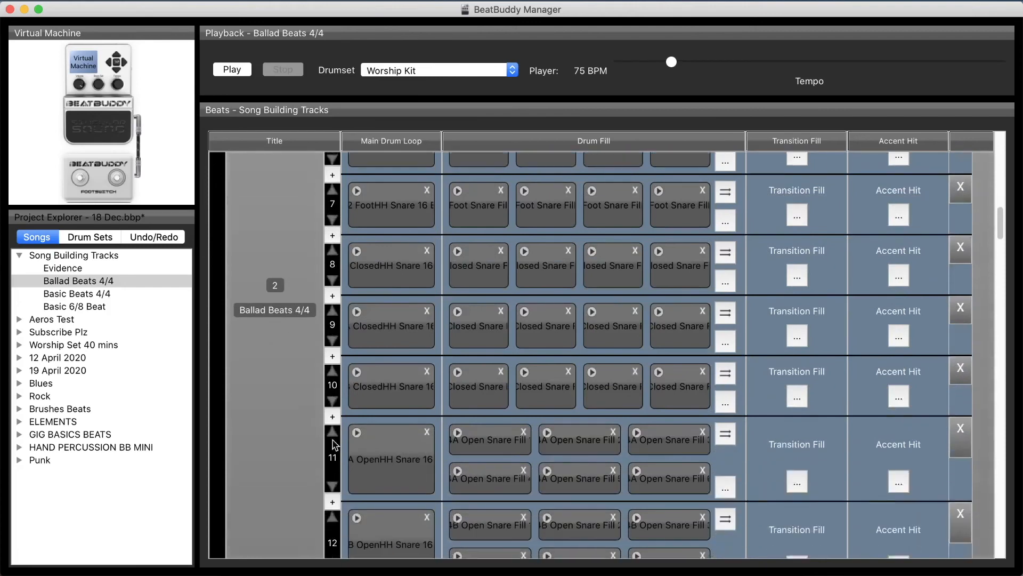
scroll(535, 354, down, 5)
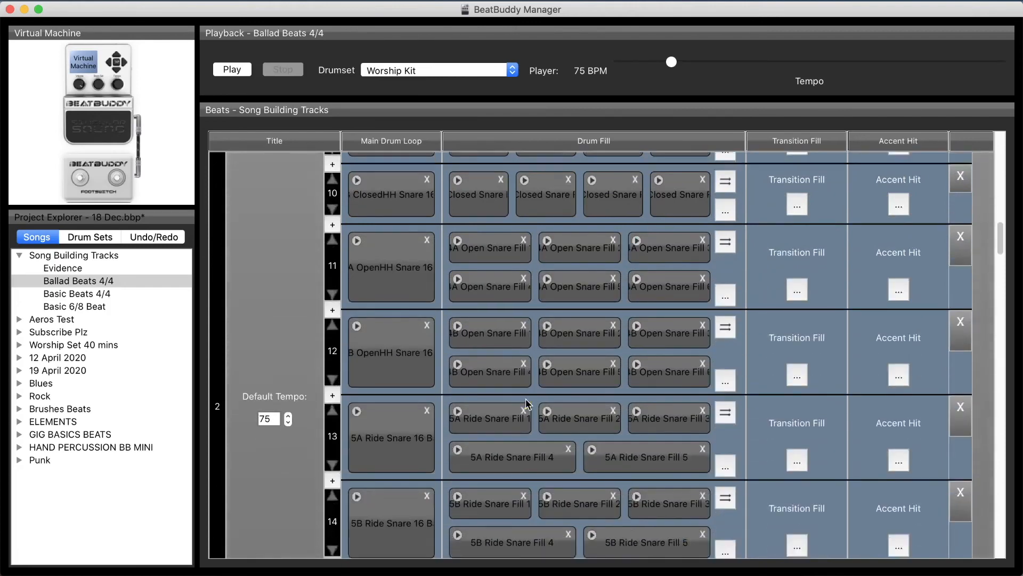
scroll(526, 421, down, 8)
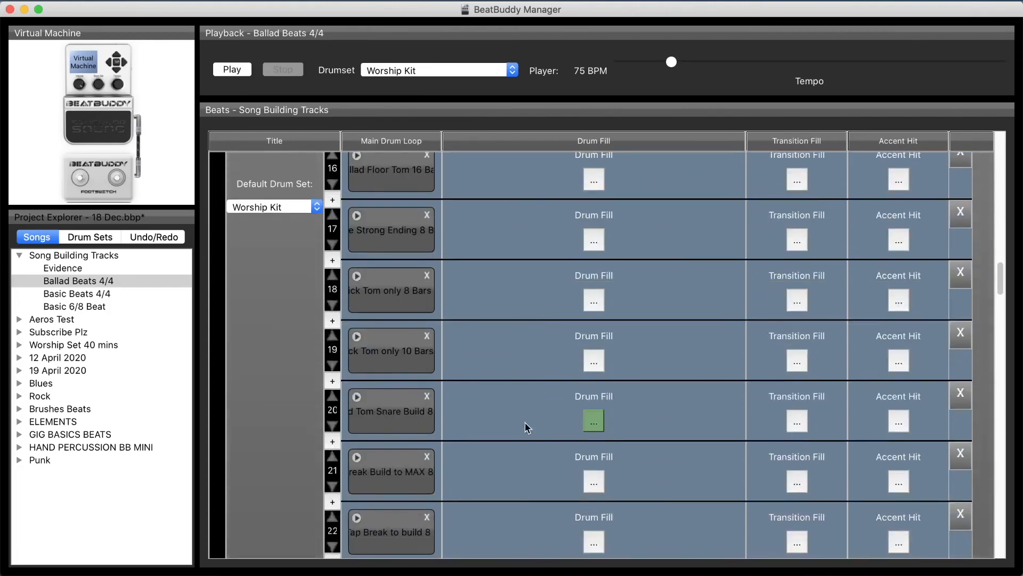
scroll(508, 441, down, 1)
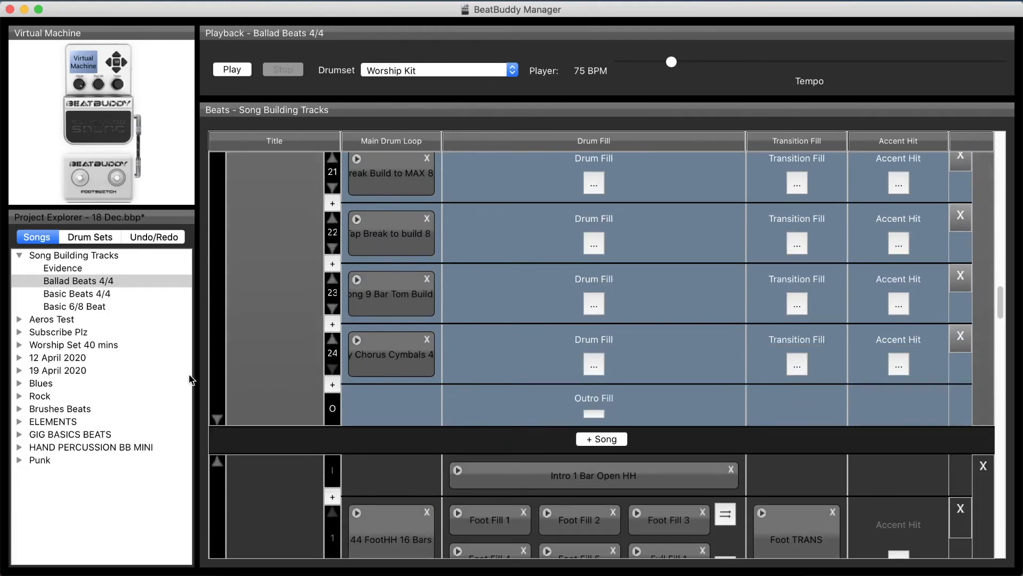
Open See a Victory in the Subscribe Plz folder and audition its outro.
click(20, 333)
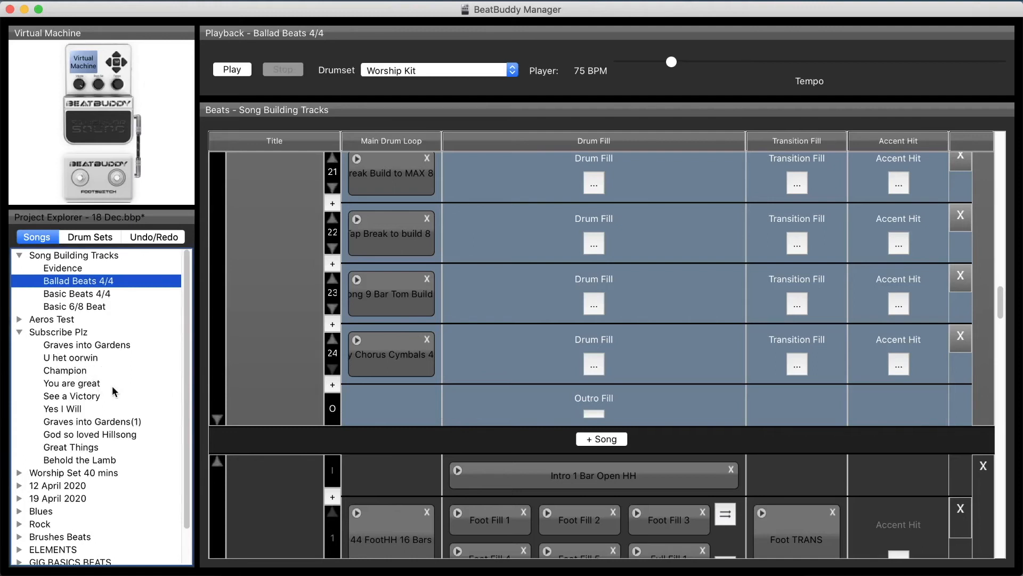
click(86, 396)
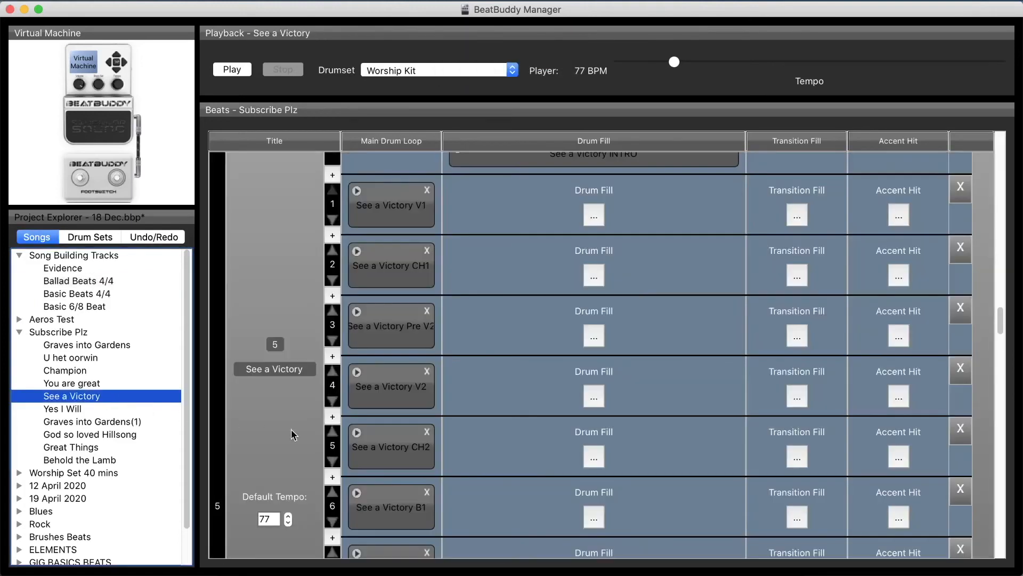
scroll(291, 429, down, 15)
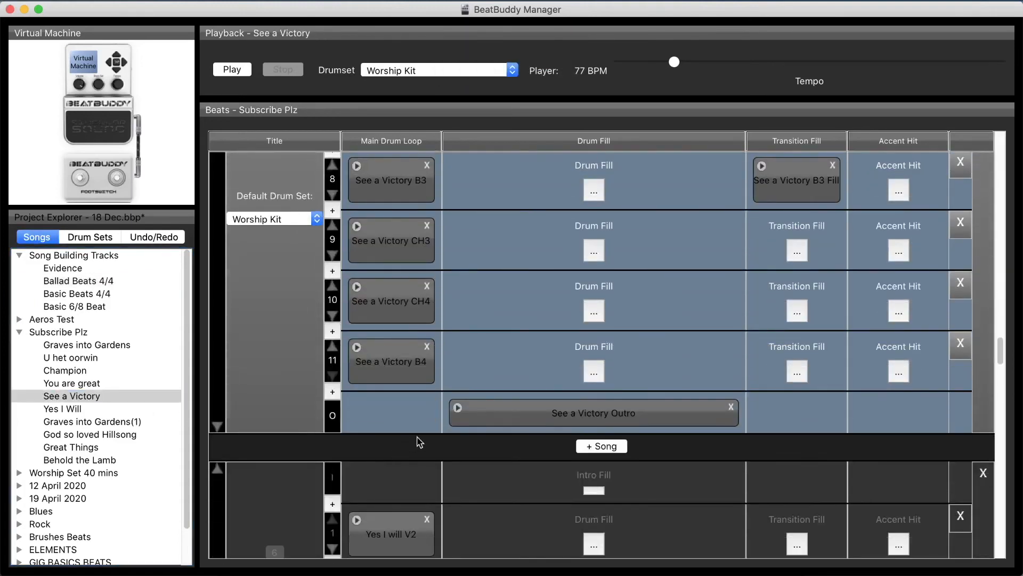
click(458, 408)
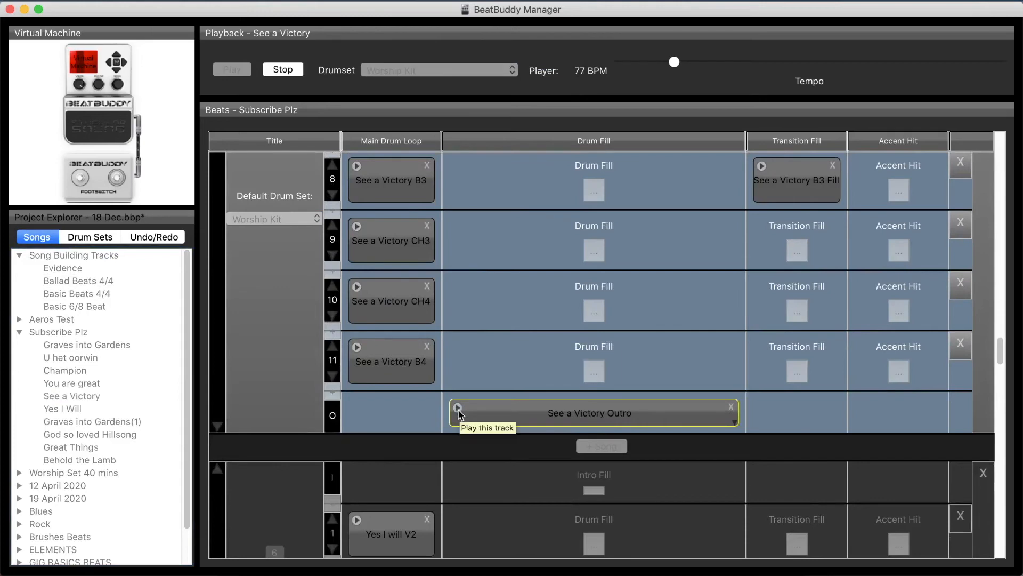
click(283, 69)
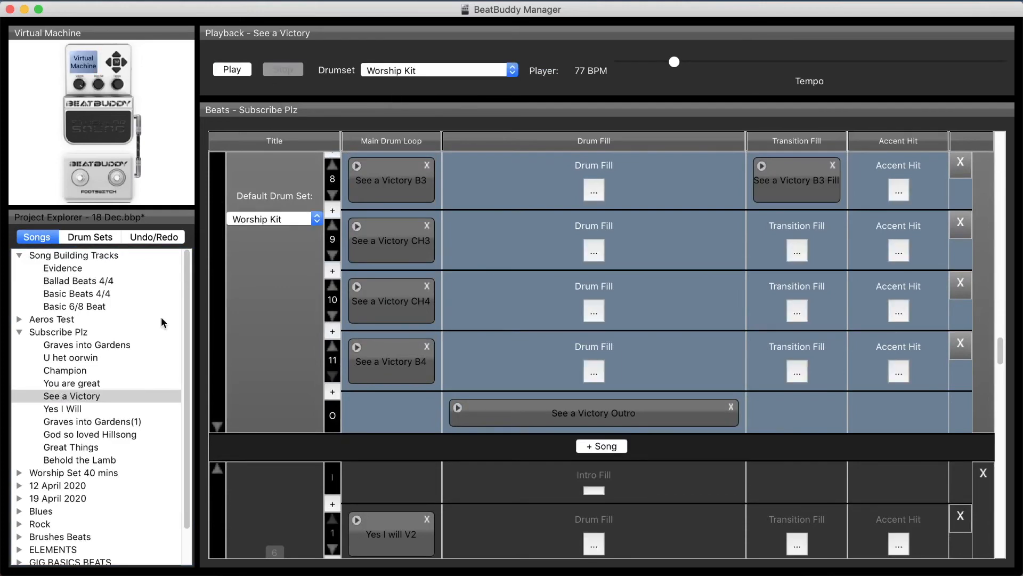
Audition the outro of Yes I Will and copy it into Evidence's outro fill.
click(81, 409)
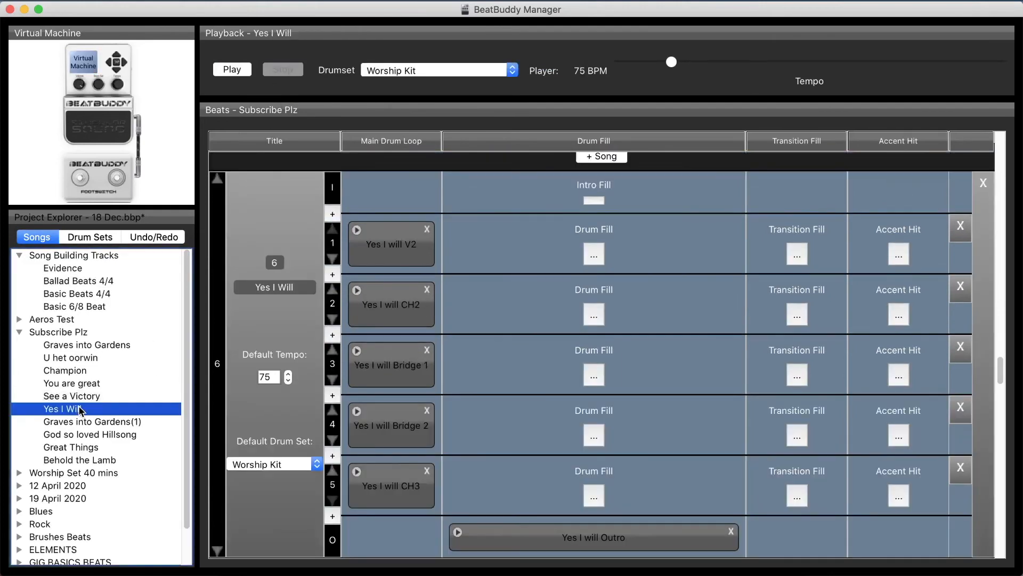
scroll(395, 470, down, 2)
scroll(395, 471, down, 2)
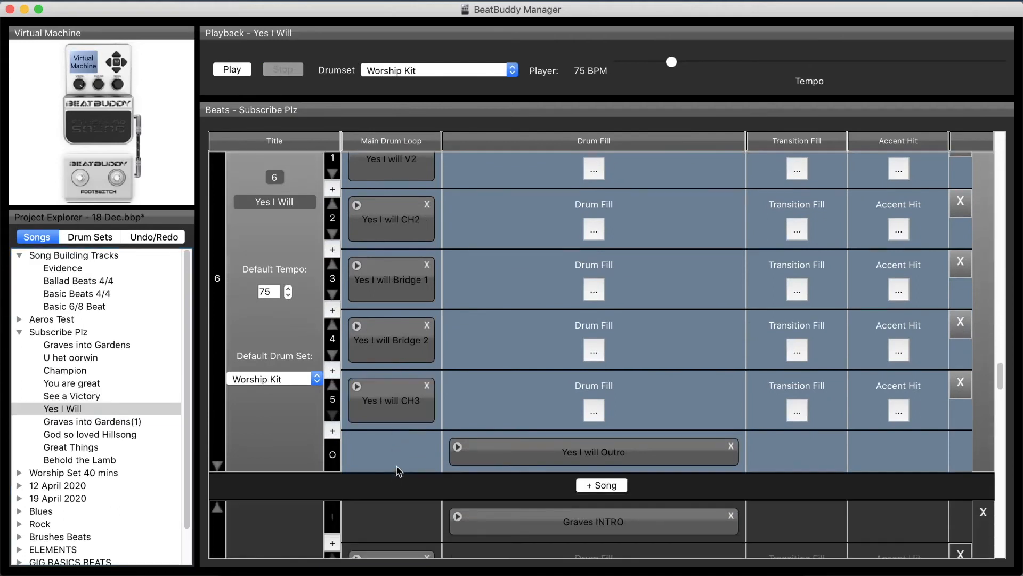
click(457, 448)
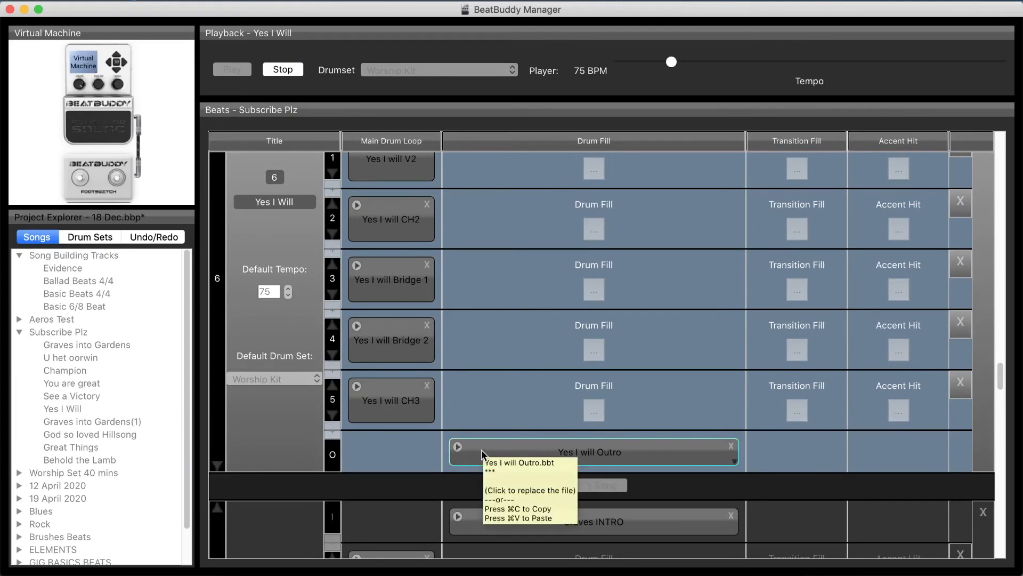
click(78, 270)
scroll(475, 420, down, 5)
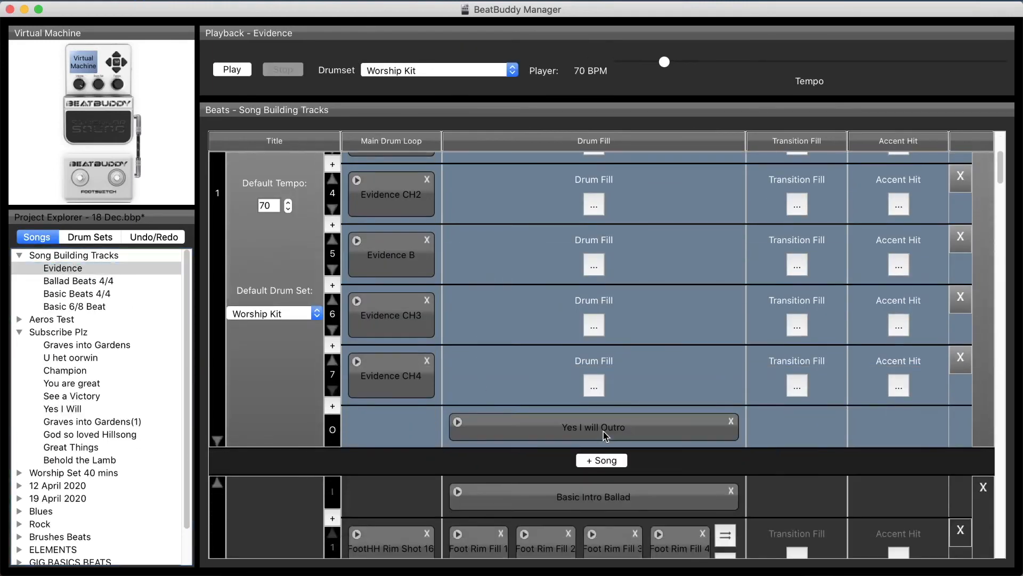
Export the Yes I will Outro fill as a MIDI file named Evidence Outro in the midi_sources folder.
right_click(552, 426)
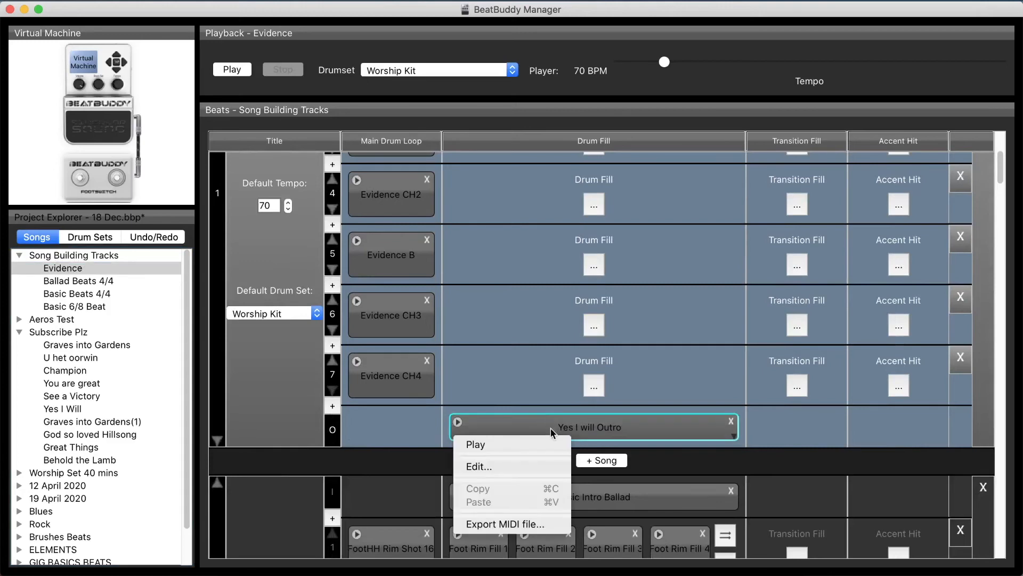
click(521, 525)
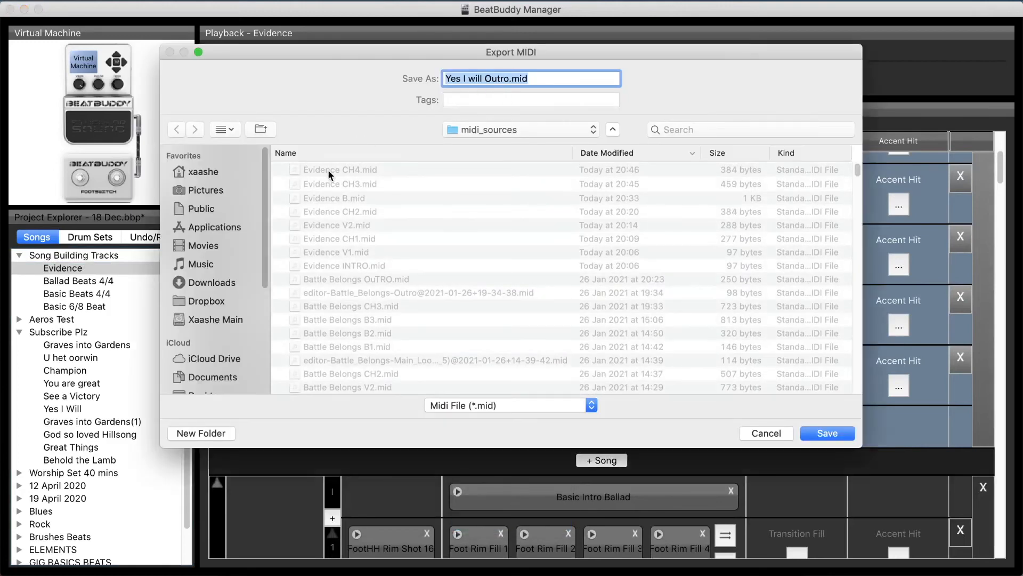
click(328, 169)
double_click(498, 78)
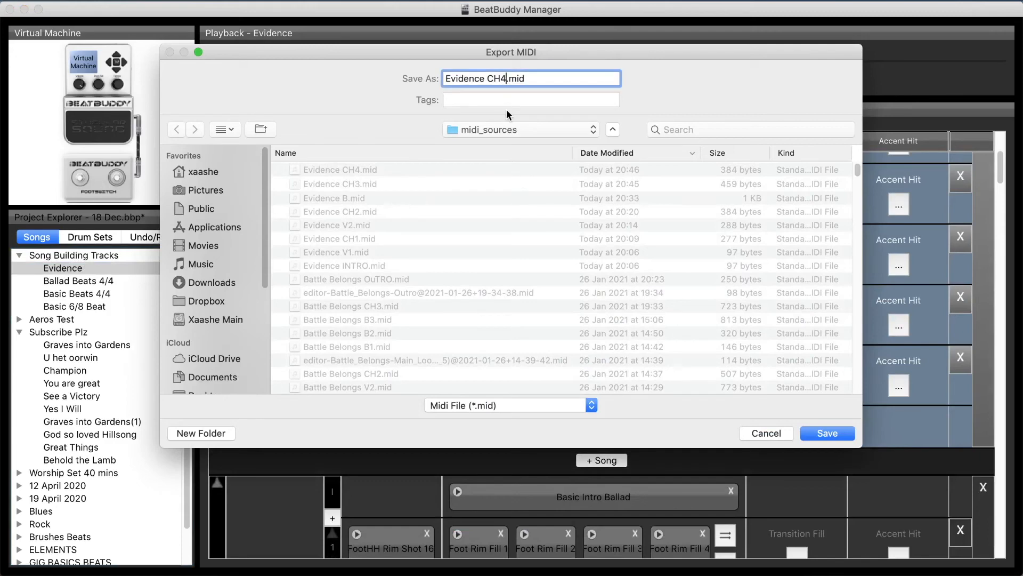
key(BackSpace)
text(Outro)
click(840, 434)
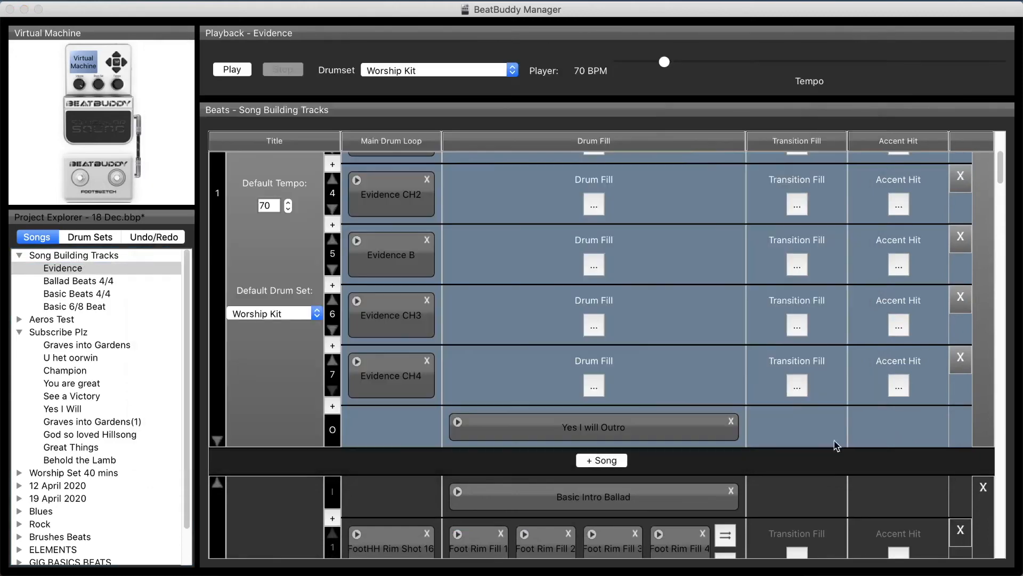
Replace the outro fill of Evidence with the exported Evidence Outro MIDI file.
double_click(540, 432)
click(389, 109)
click(847, 408)
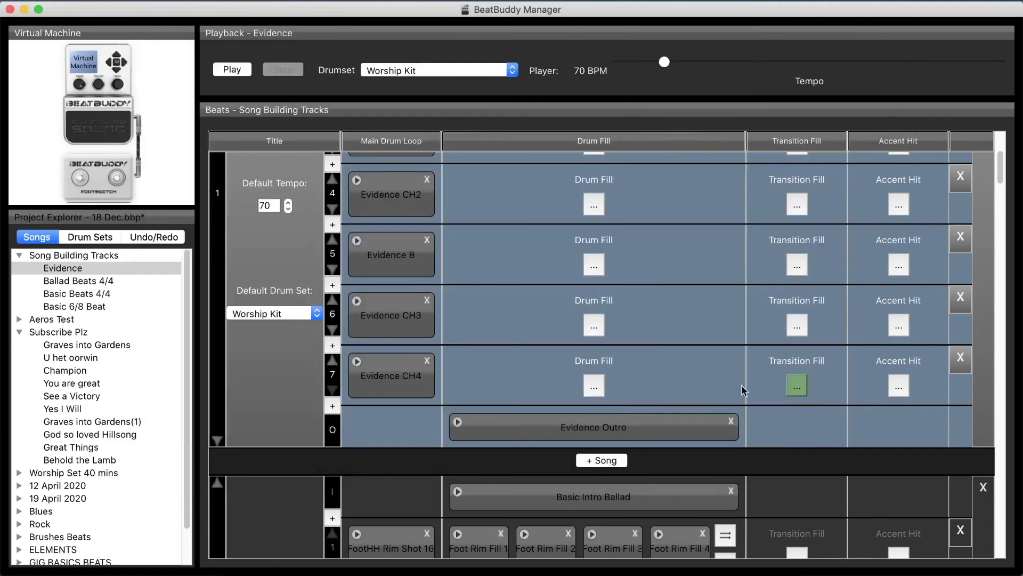
Open the Evidence Outro in the editor, play it, look over its notes and close it without applying changes.
right_click(540, 430)
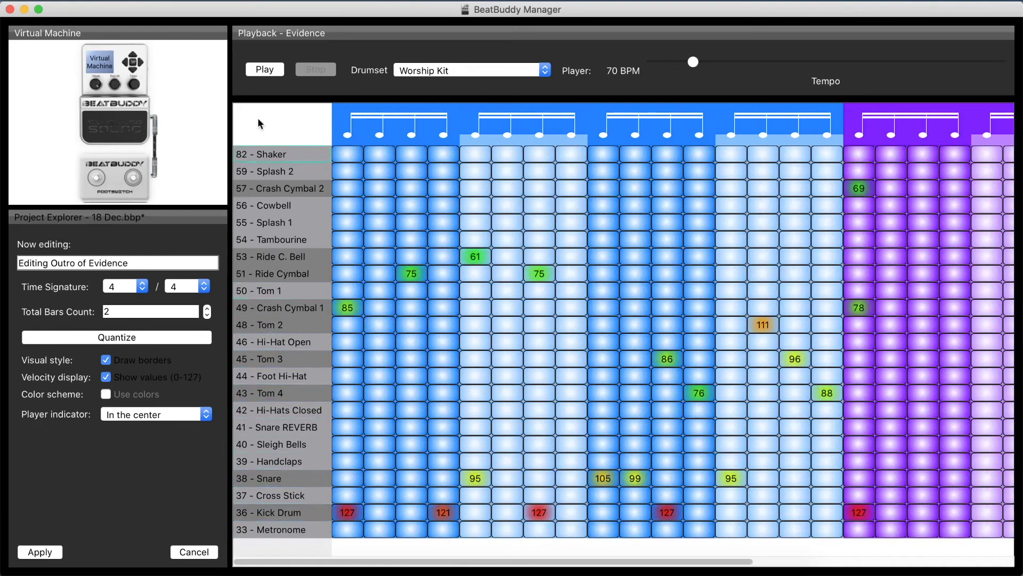
click(268, 70)
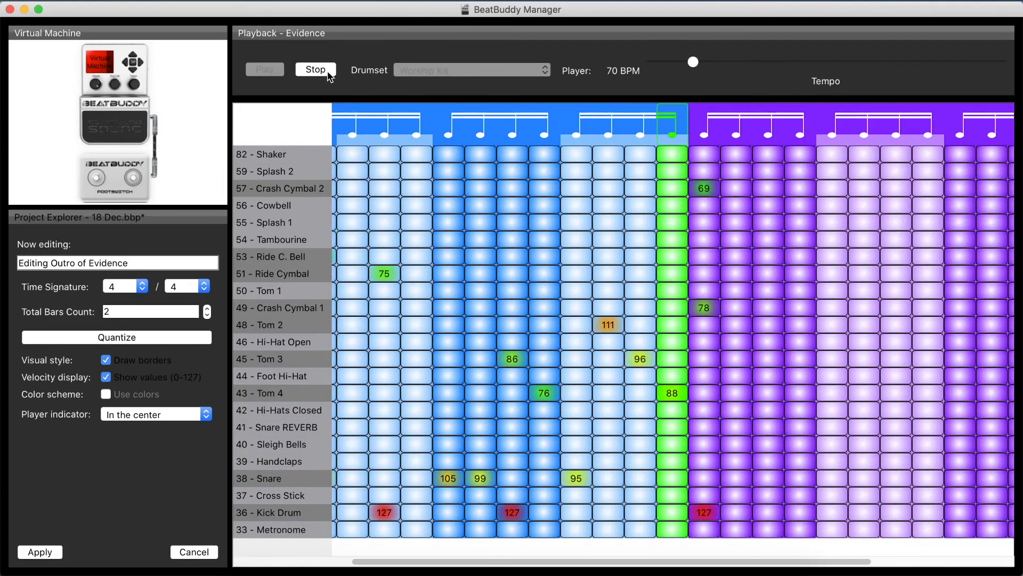
click(335, 74)
drag(555, 560, 373, 564)
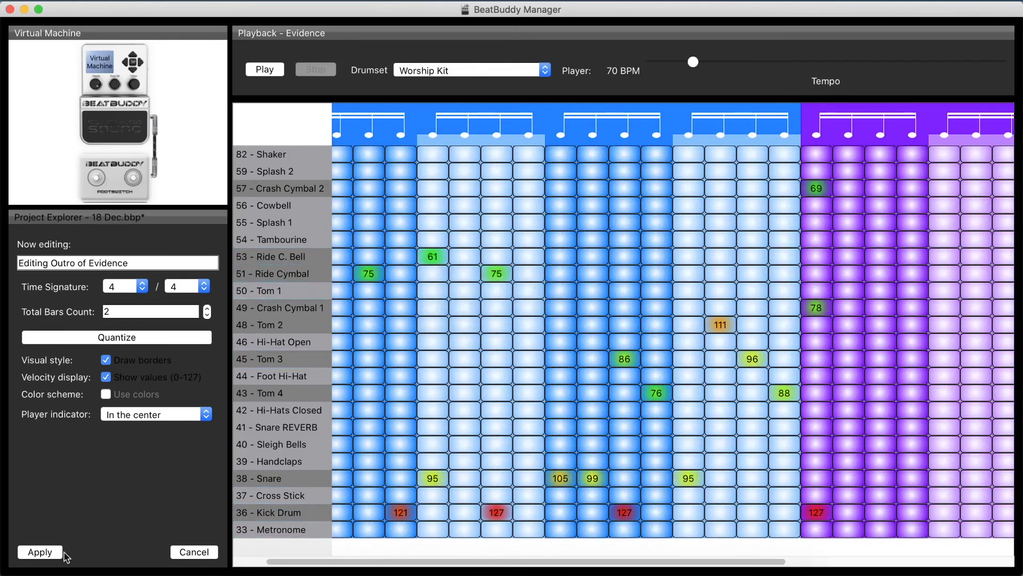
click(187, 553)
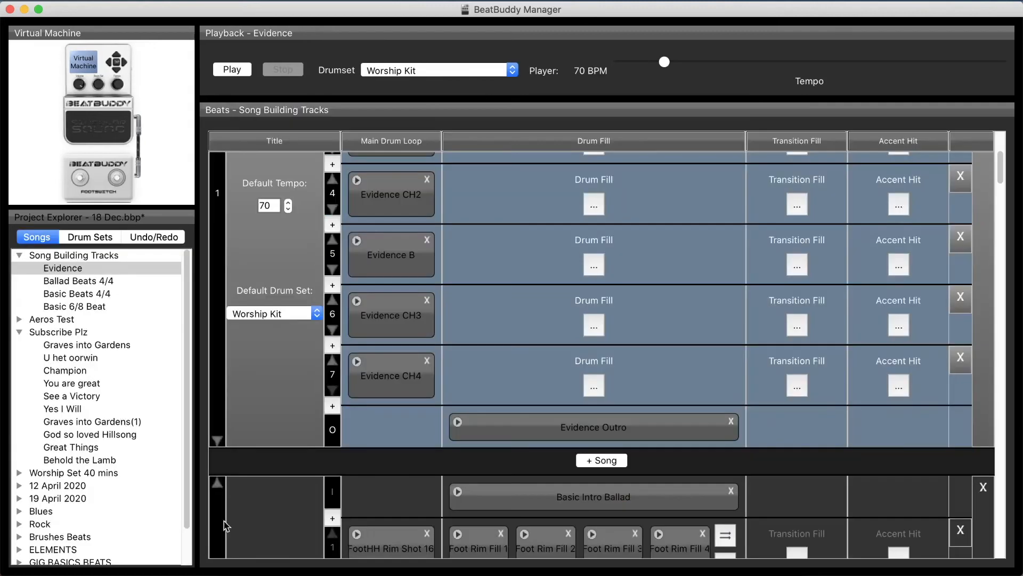
Open the Evidence CH4 loop for editing and set bar 1's Ride Cymbal hit on the off-beat of beat 1 to velocity 75.
right_click(394, 378)
click(395, 426)
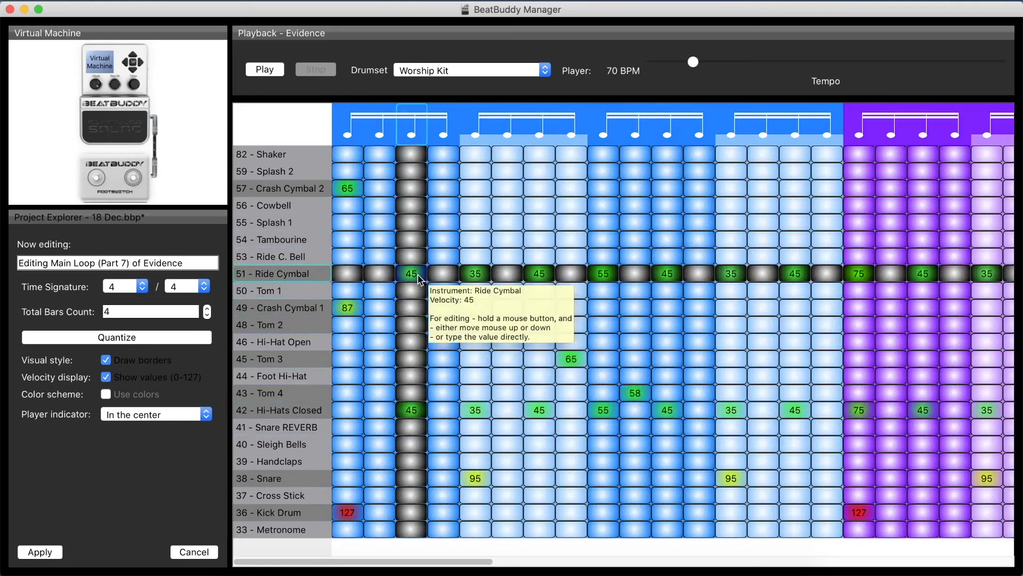
drag(417, 274, 418, 262)
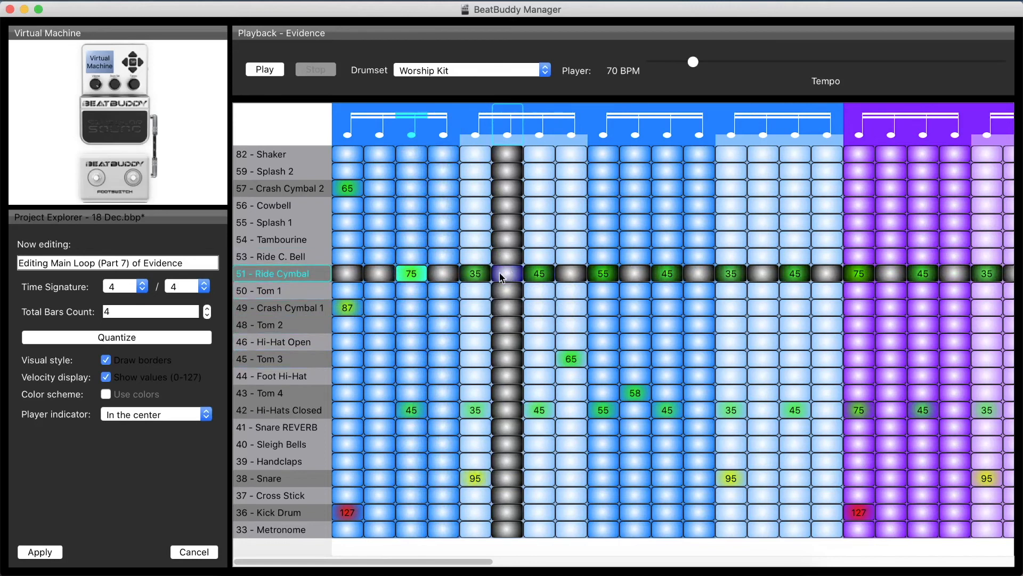
Add Ride C. Bell hits at velocity 61 on beats 2, 3 and 4 of bar 1 and beats 1 and 2 of bar 2.
click(476, 256)
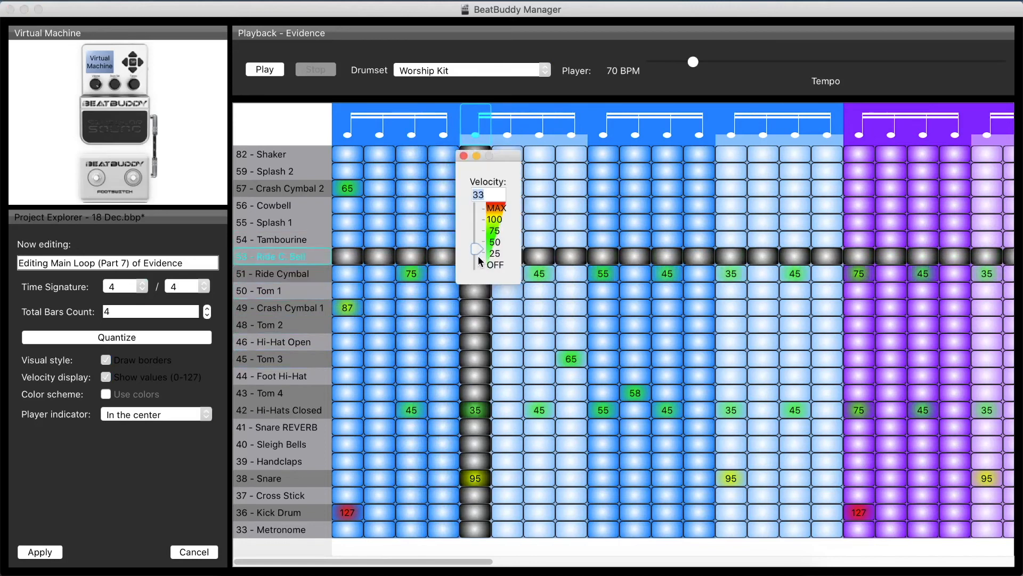
click(600, 260)
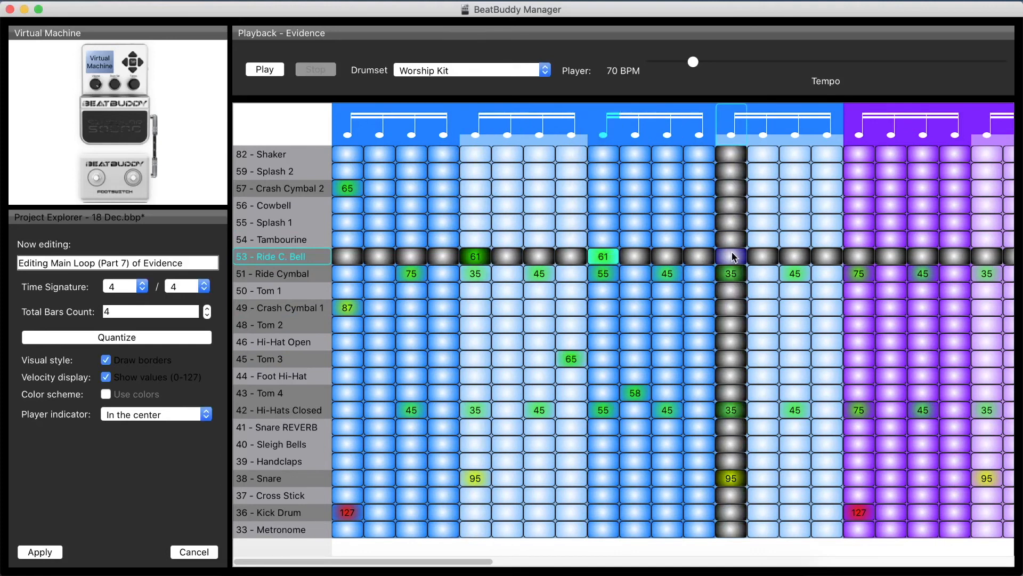
click(858, 260)
click(987, 258)
Add Ride C. Bell hits at velocity 61 on beats 3 and 4 of bar 2.
scroll(981, 261, right, 5)
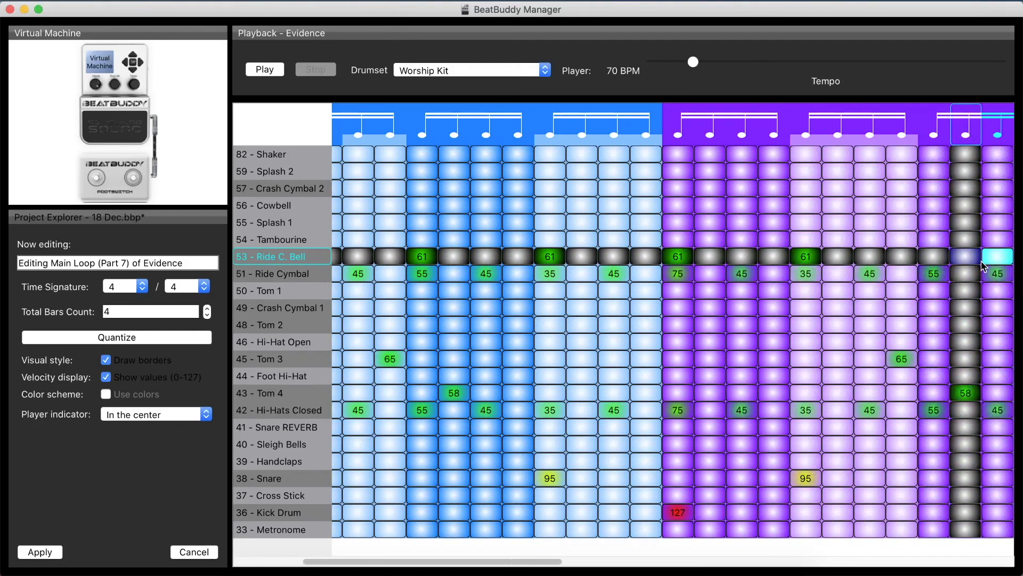
scroll(983, 266, right, 7)
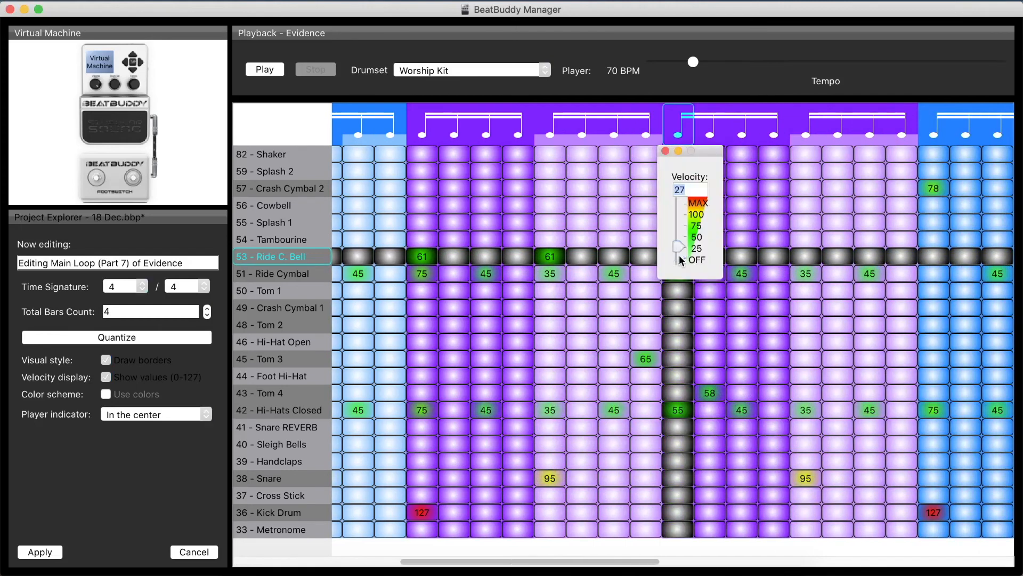
click(679, 255)
click(682, 254)
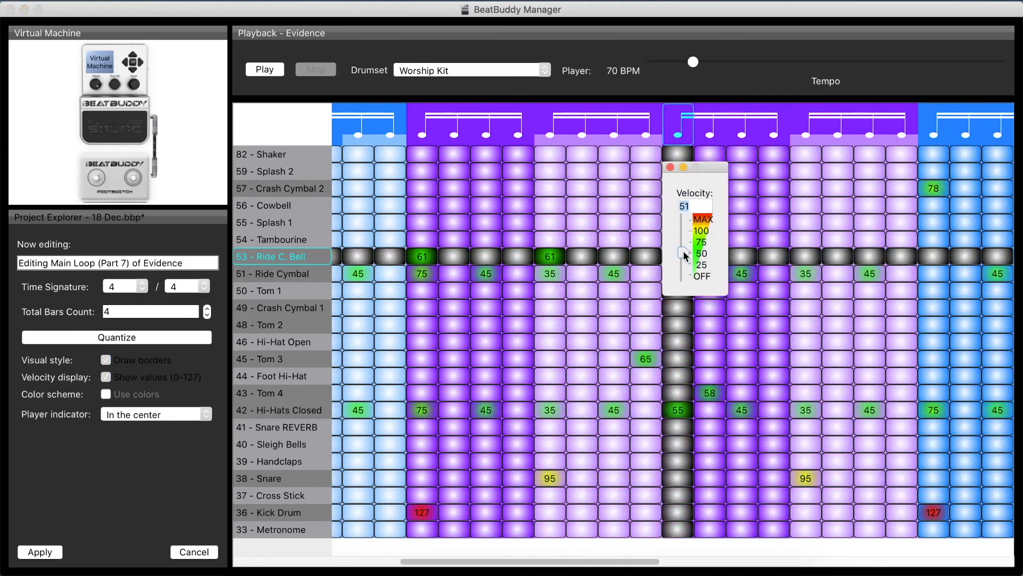
click(683, 250)
click(811, 255)
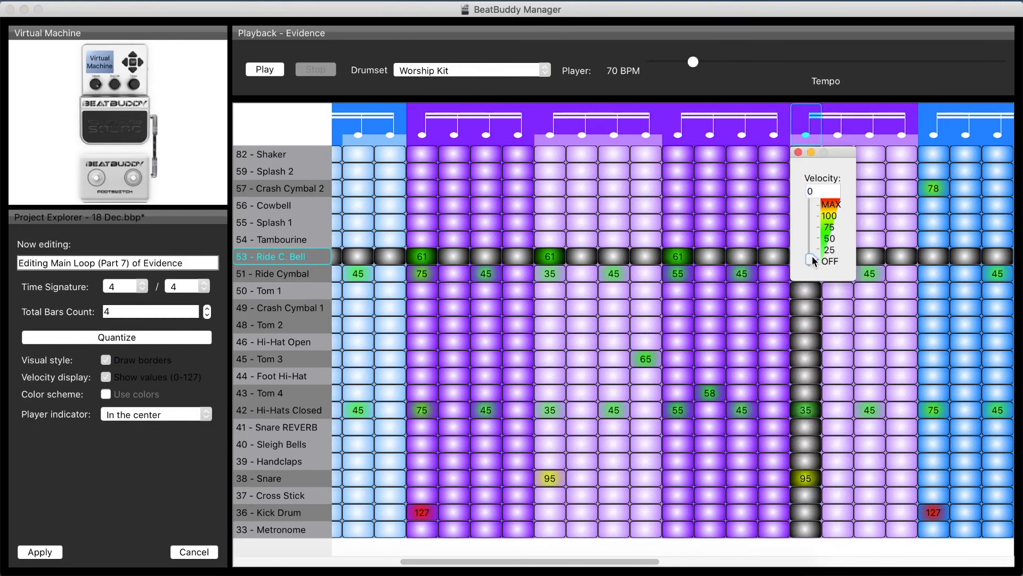
click(811, 255)
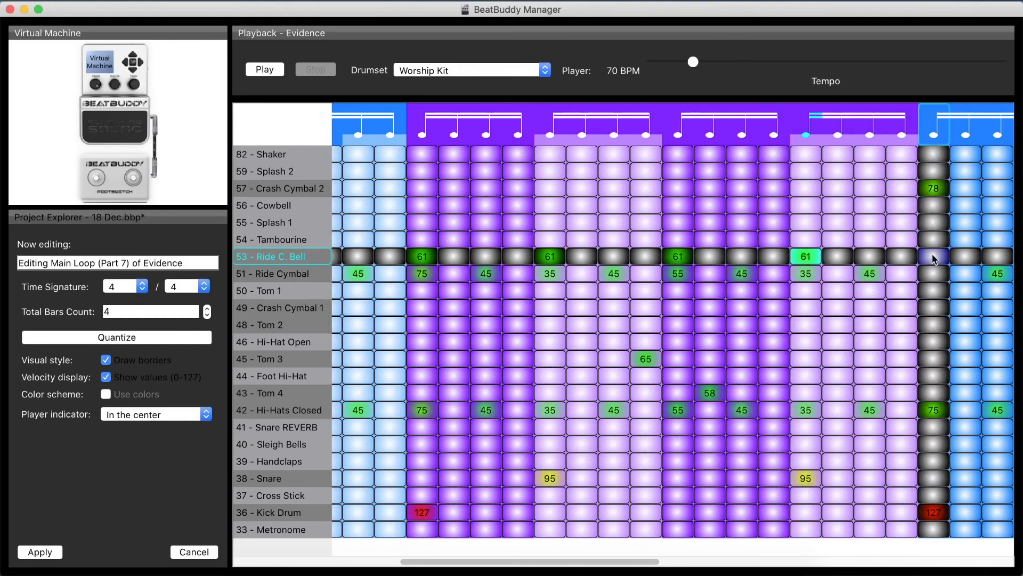
Add Ride C. Bell hits at velocity 61 on beats 2, 3 and 4 of bar 3.
scroll(932, 257, right, 3)
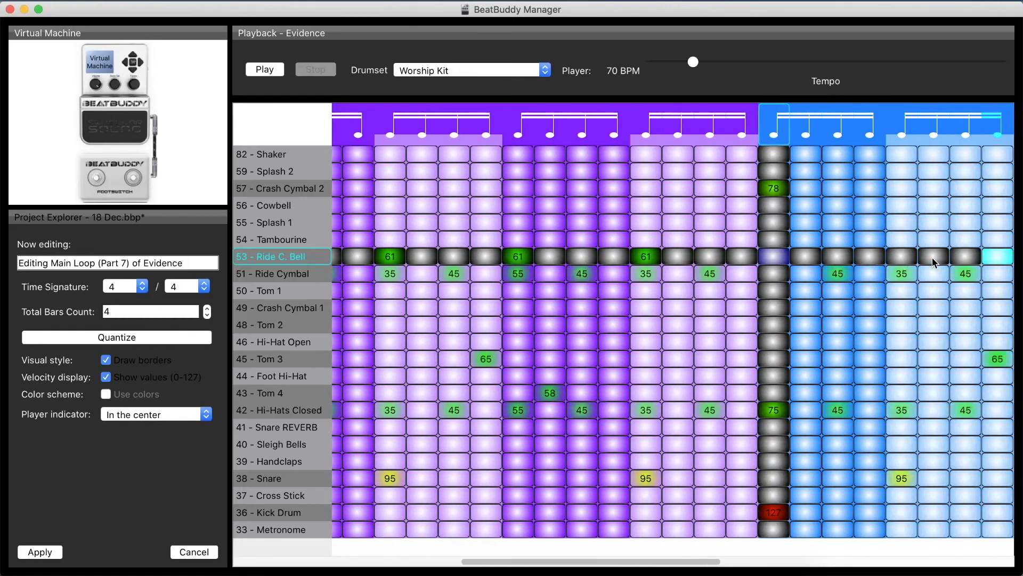
click(897, 256)
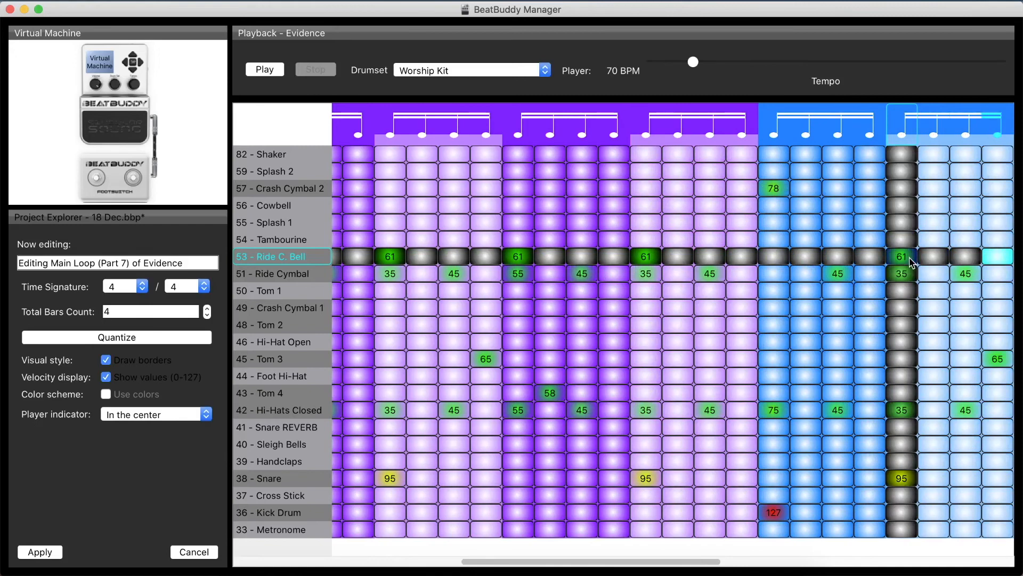
scroll(910, 261, right, 1)
scroll(1002, 262, right, 7)
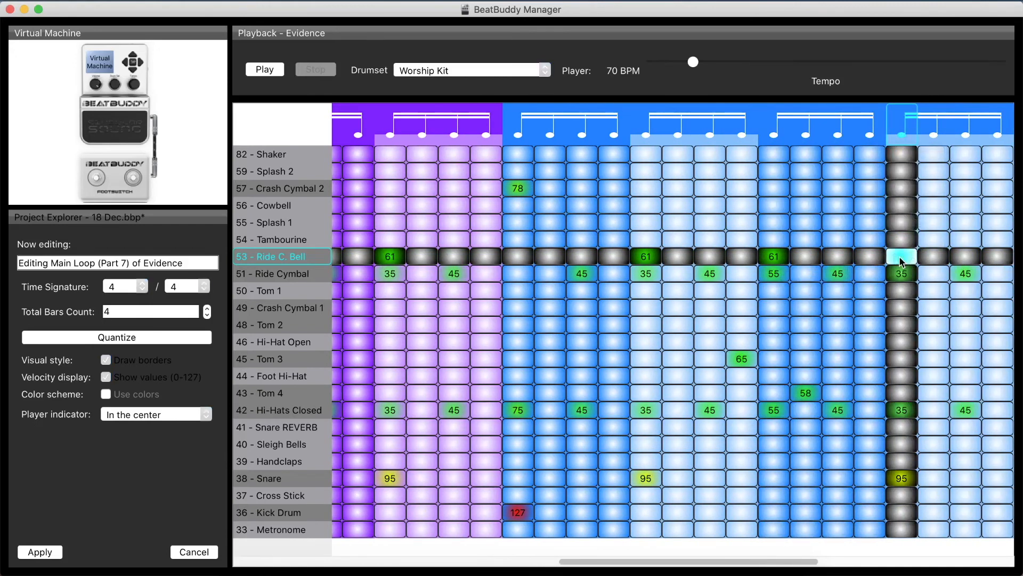
scroll(900, 256, right, 14)
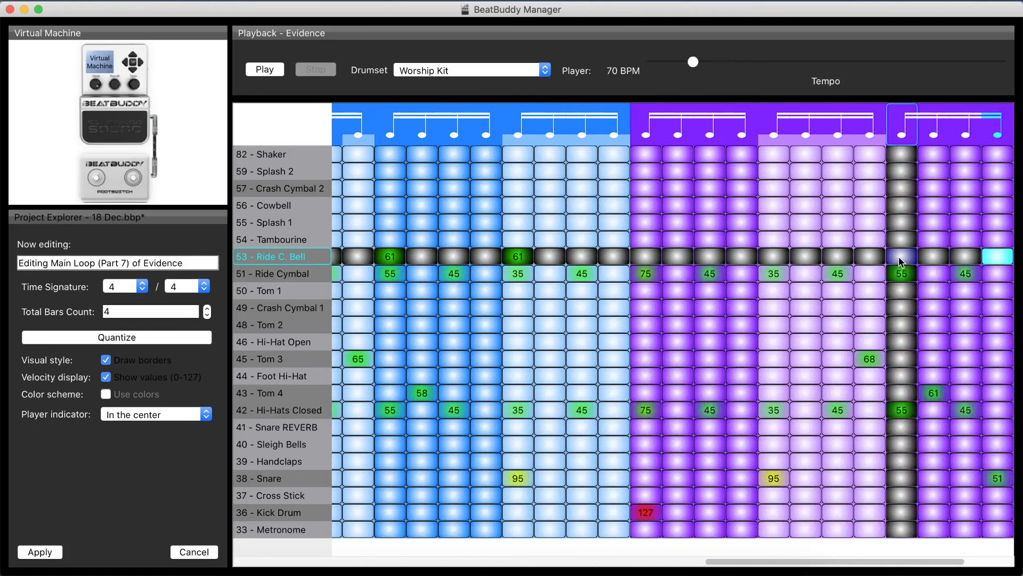
Add Ride C. Bell hits at velocity 61 on all four beats of bar 4, and remove the one on beat 4.
click(582, 256)
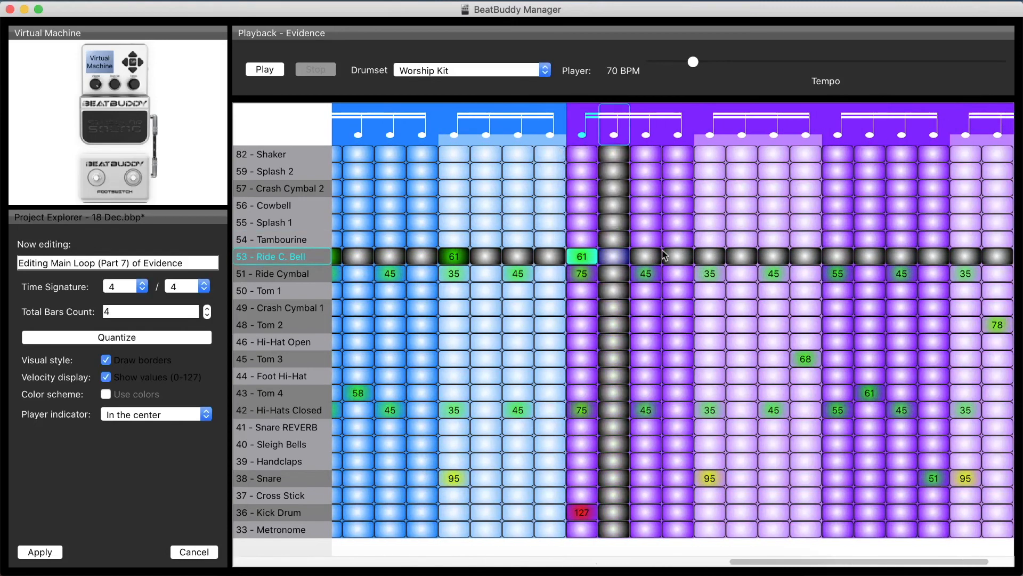
click(710, 257)
click(838, 255)
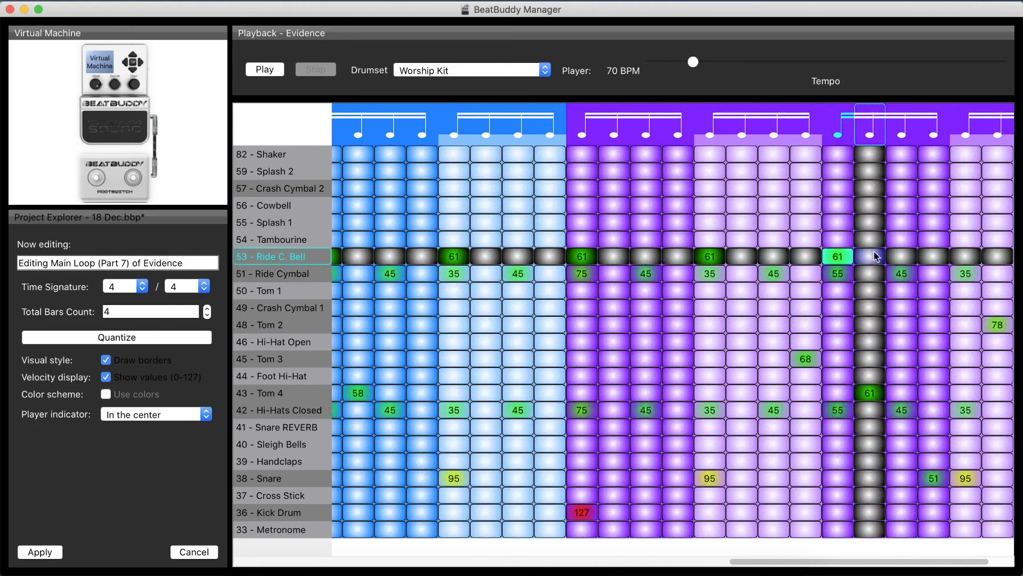
click(965, 256)
key(Right)
key(Right)
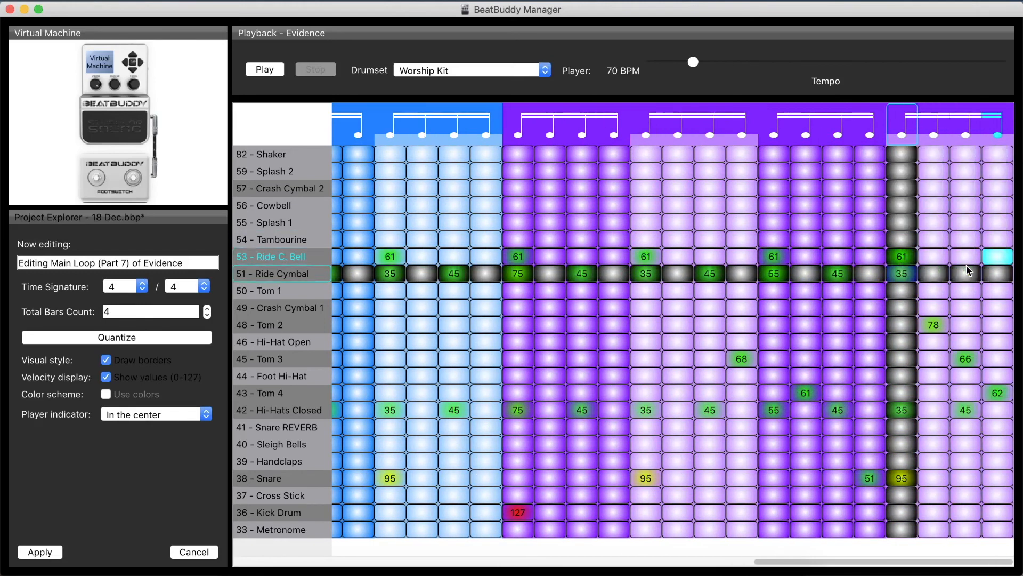
drag(901, 257, 900, 326)
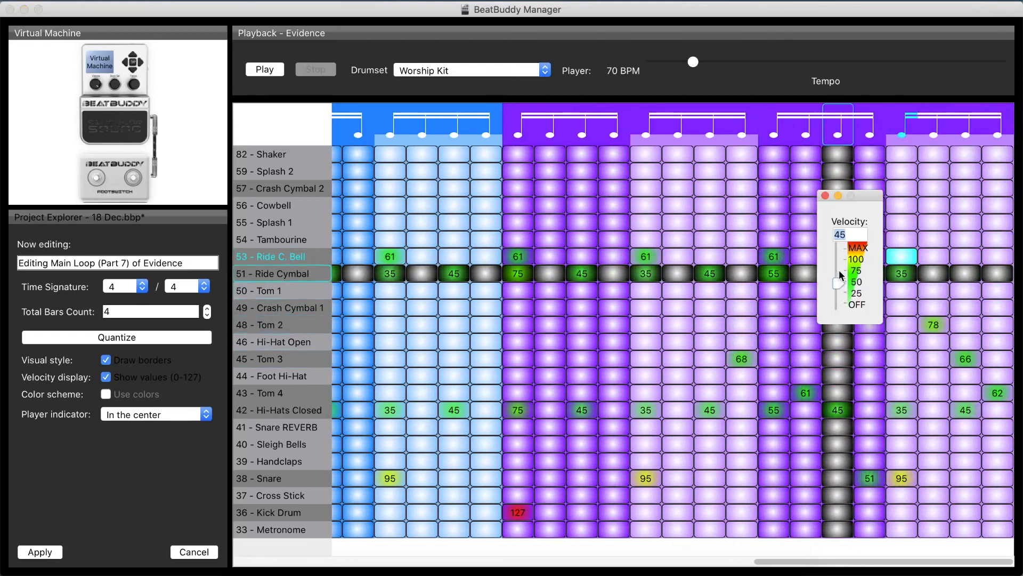
Set the off-beat Ride Cymbal hits on beats 1 to 3 of bar 4 and throughout bar 3 to velocity 75.
drag(840, 274, 839, 273)
drag(710, 273, 712, 261)
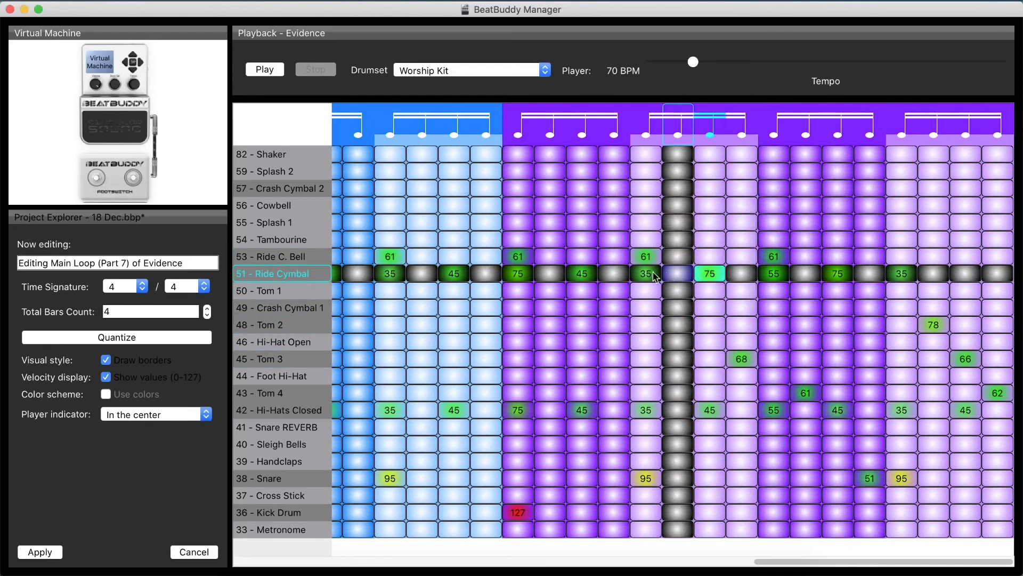
drag(587, 275, 587, 277)
drag(454, 274, 455, 266)
drag(800, 559, 673, 561)
drag(664, 275, 664, 266)
drag(533, 274, 536, 266)
drag(711, 560, 623, 538)
drag(639, 273, 643, 266)
Set the off-beat Ride Cymbal hits on all four beats of bar 2 to velocity 75.
drag(510, 272, 512, 266)
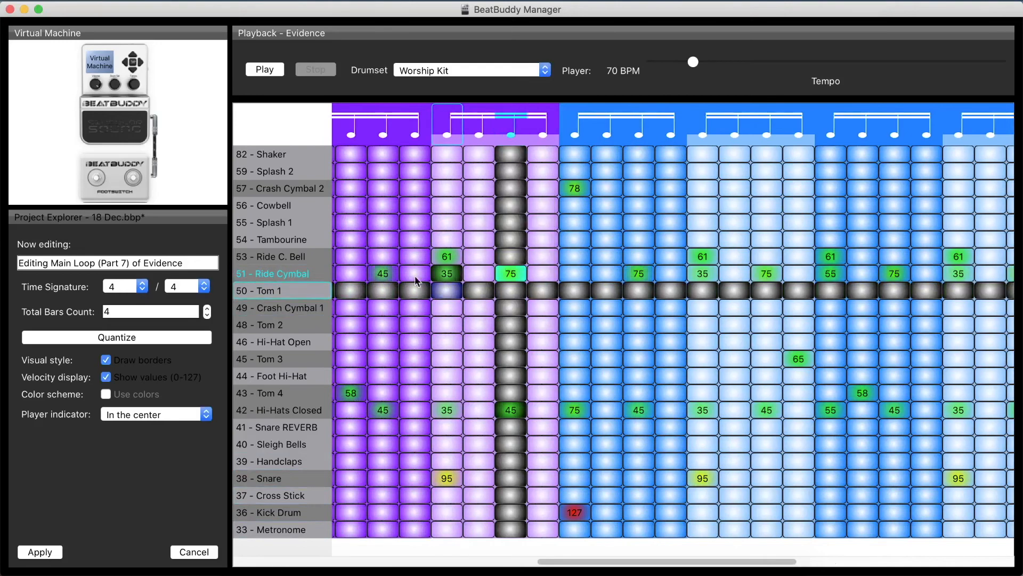
drag(382, 274, 384, 266)
drag(616, 562, 458, 561)
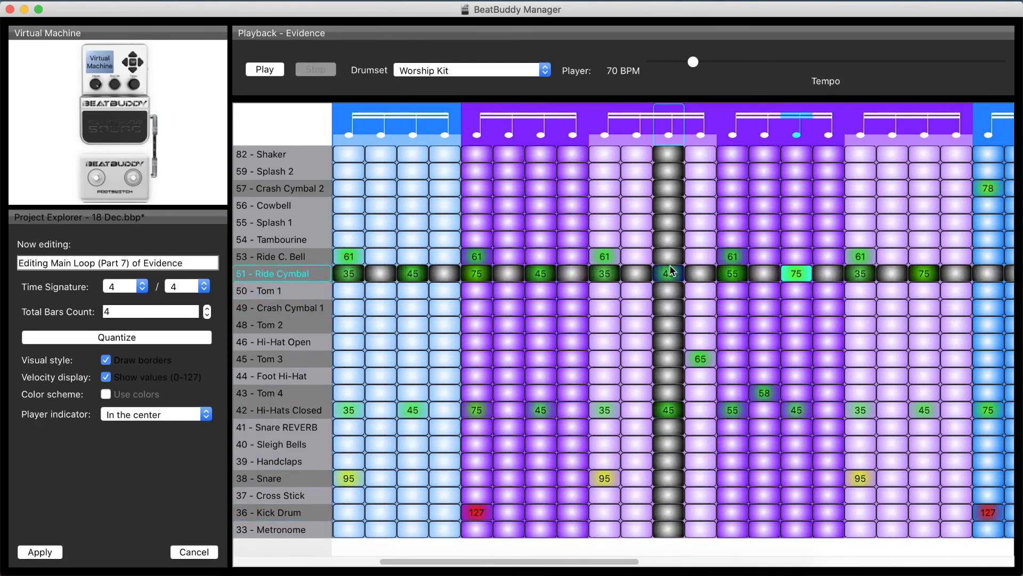
drag(669, 274, 669, 264)
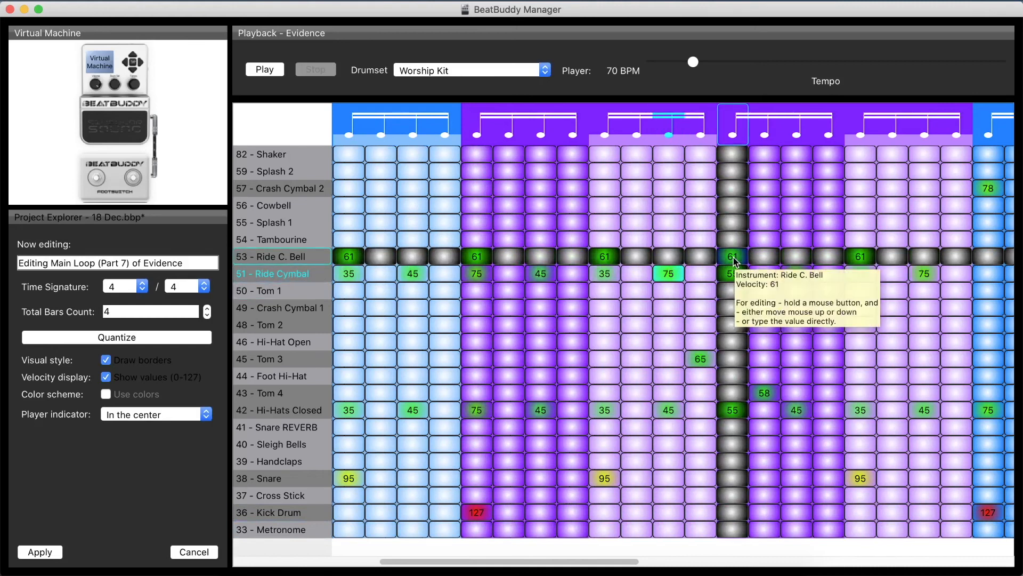
click(541, 274)
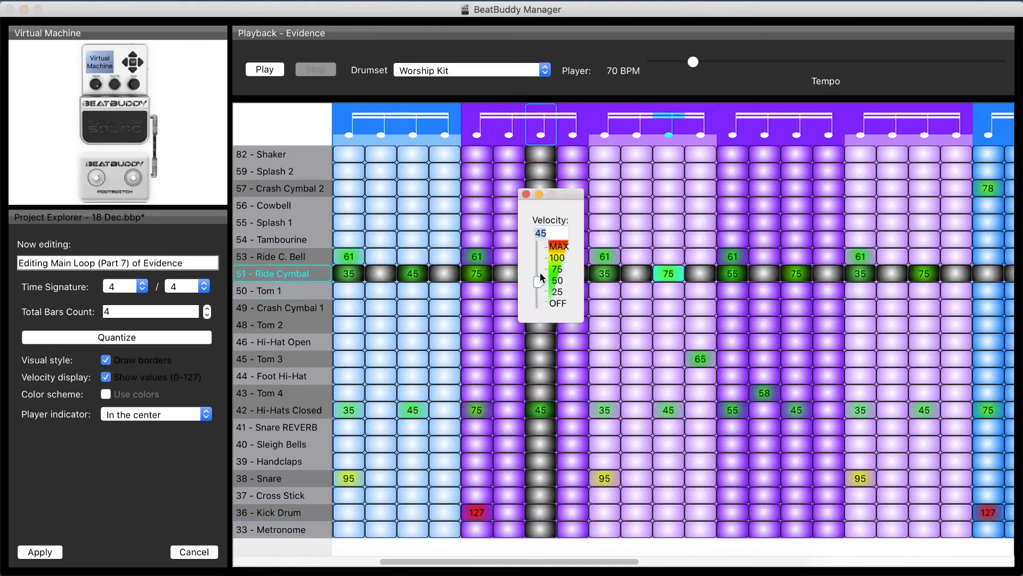
Set bar 1's off-beat Ride Cymbal hits to velocity 75 on beats 3 and 4 and 73 on beat 2, and play the loop.
drag(575, 561, 451, 561)
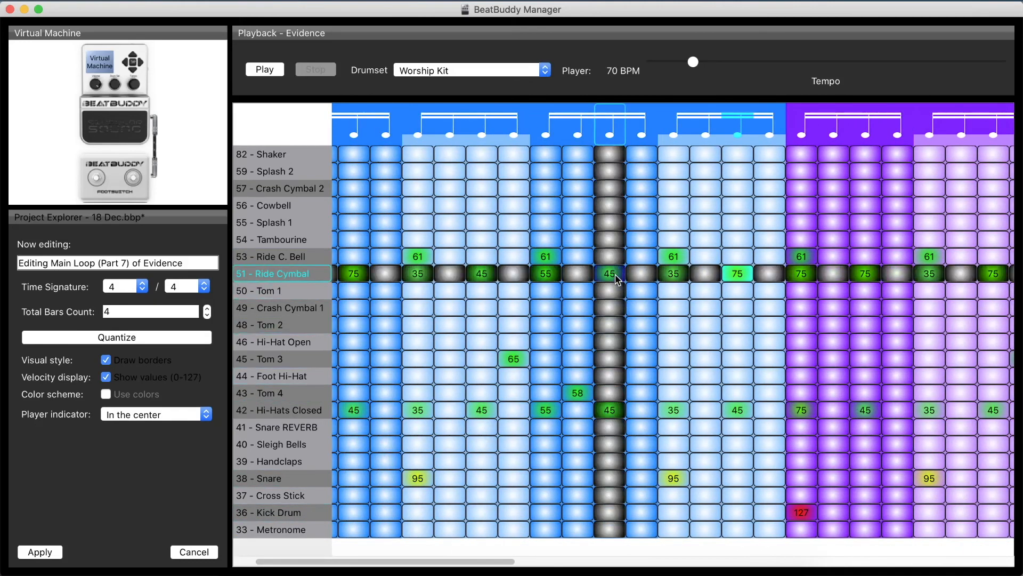
click(486, 271)
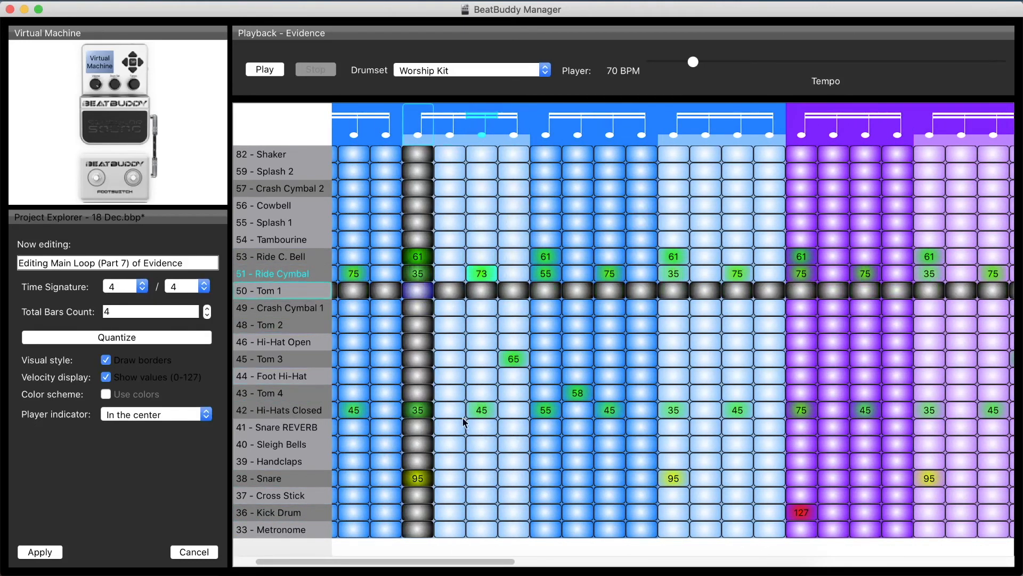
drag(480, 562, 425, 568)
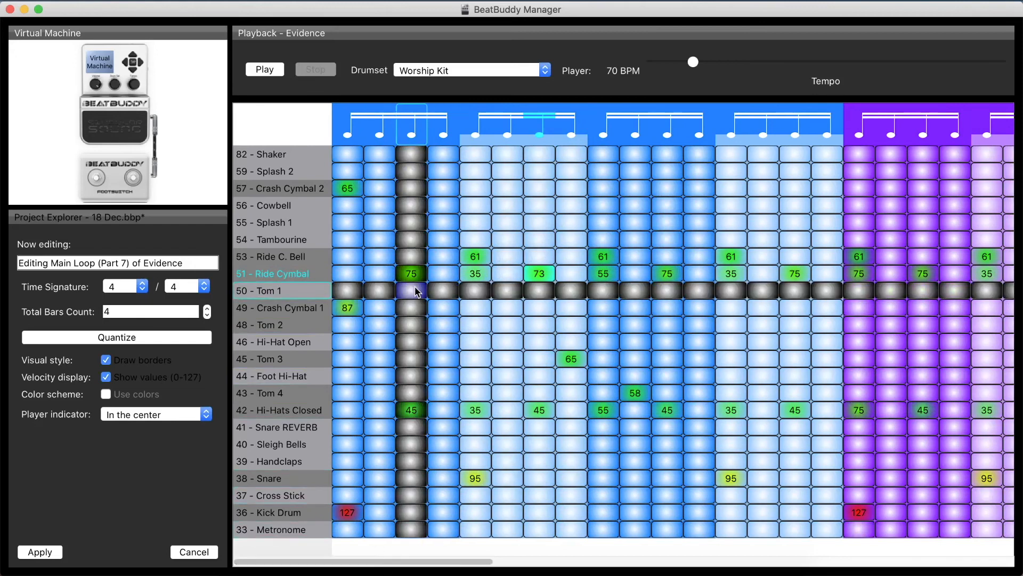
click(279, 70)
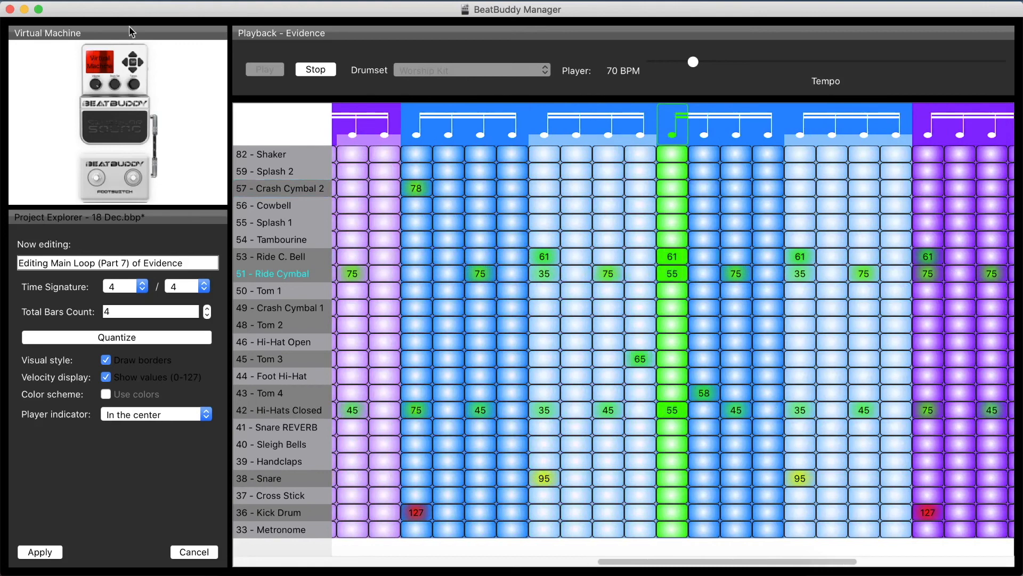
Add Kick Drum hits at velocity 127 on the off-beat of beat 1 in all four bars, and play the loop.
click(322, 75)
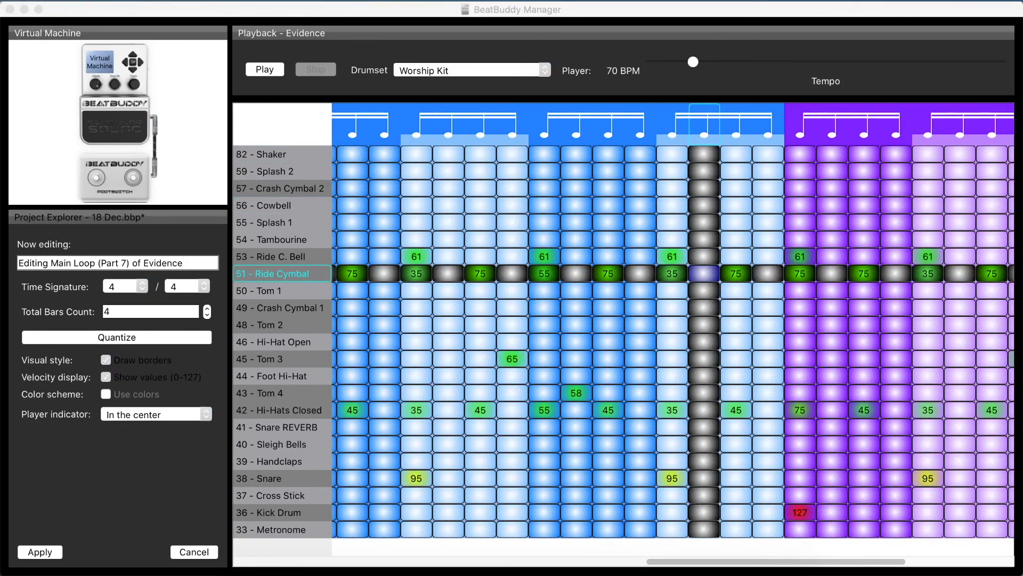
click(784, 561)
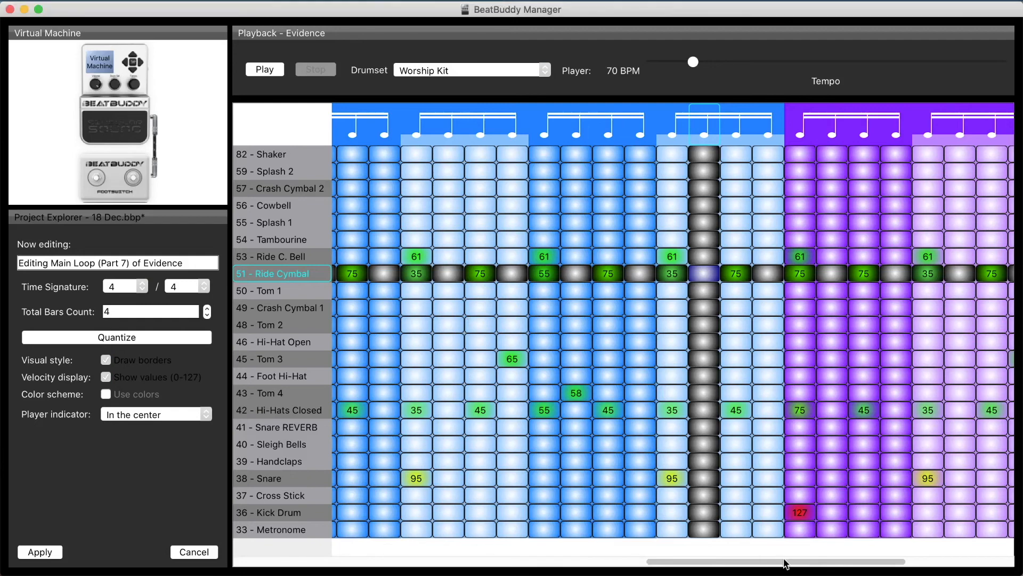
drag(788, 562, 286, 570)
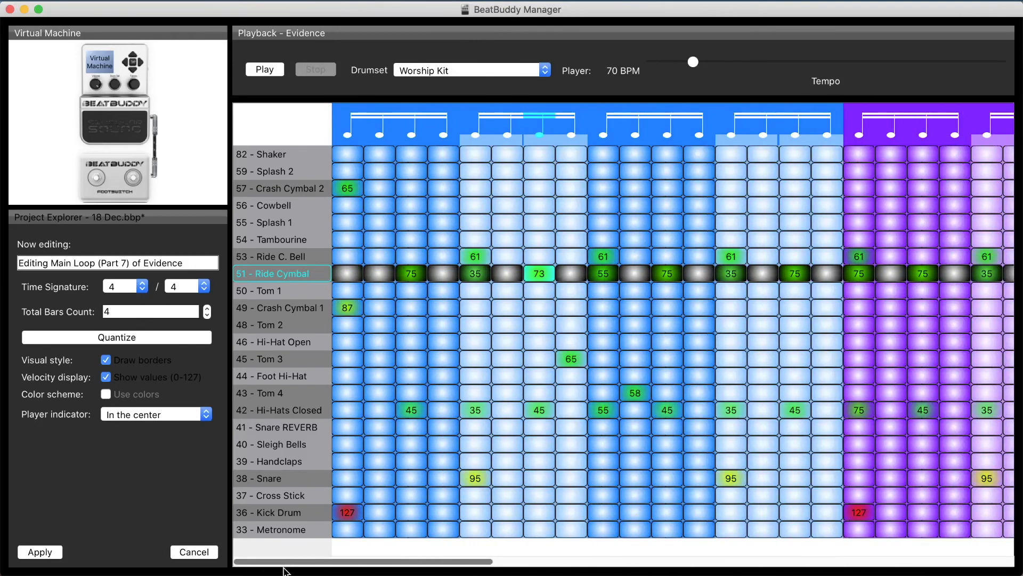
click(411, 513)
click(923, 512)
drag(484, 558, 738, 563)
click(759, 515)
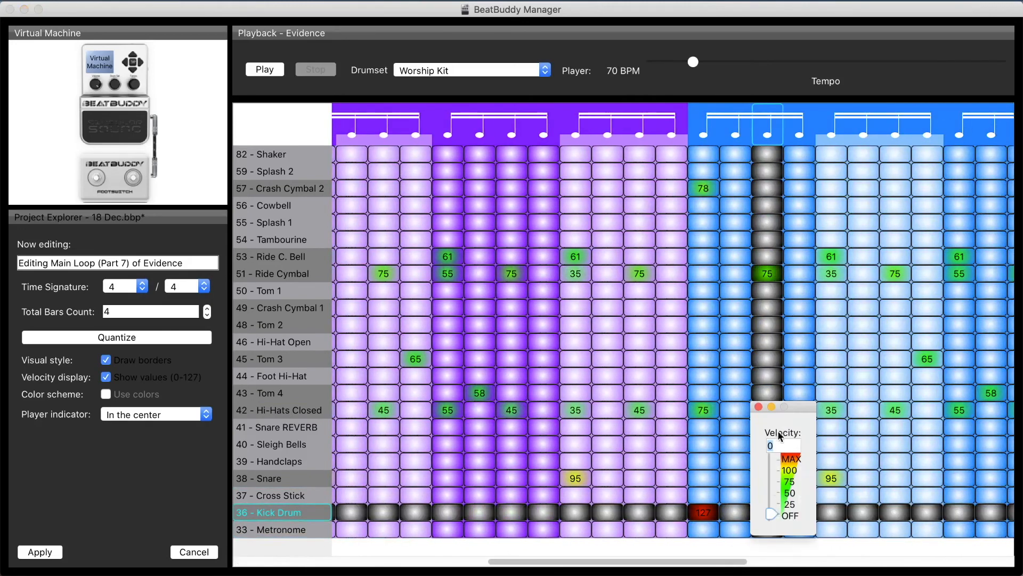
drag(698, 564, 875, 548)
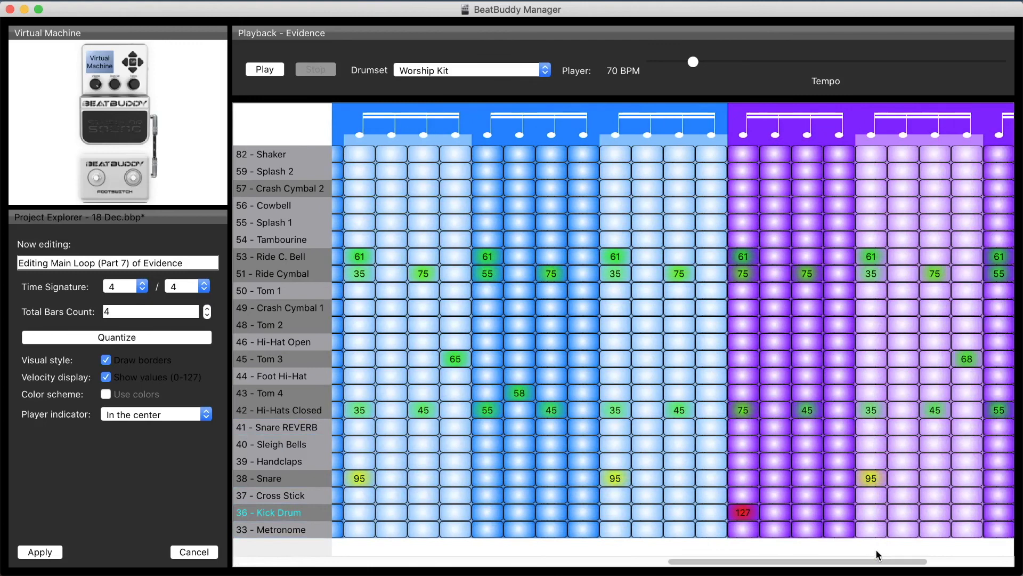
click(807, 515)
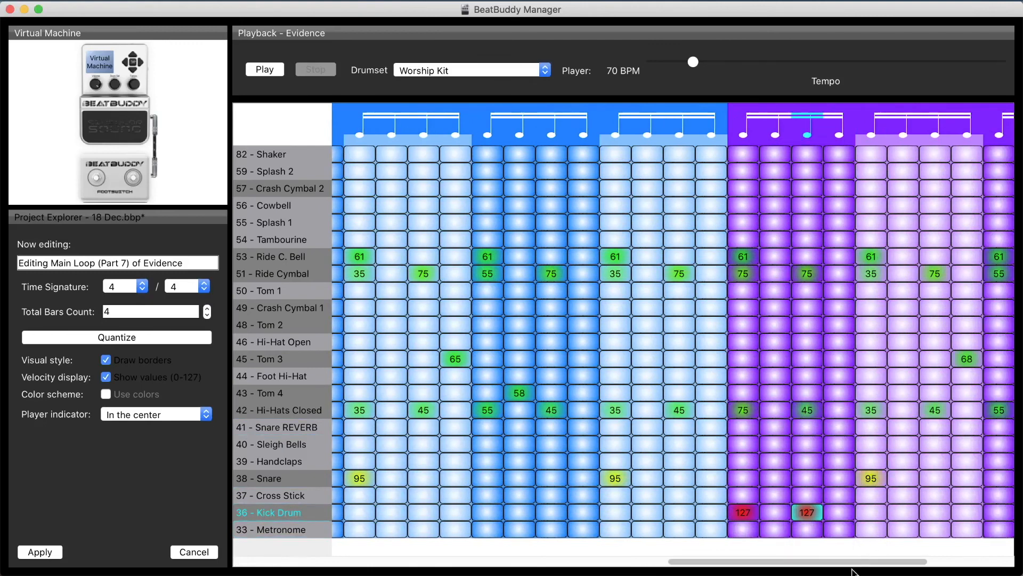
drag(864, 561, 1015, 561)
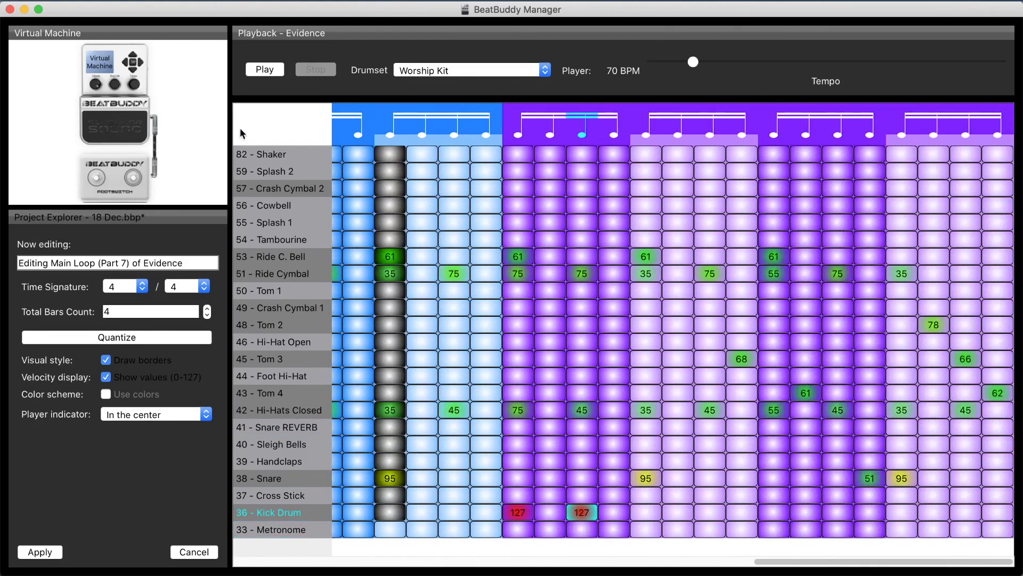
click(265, 70)
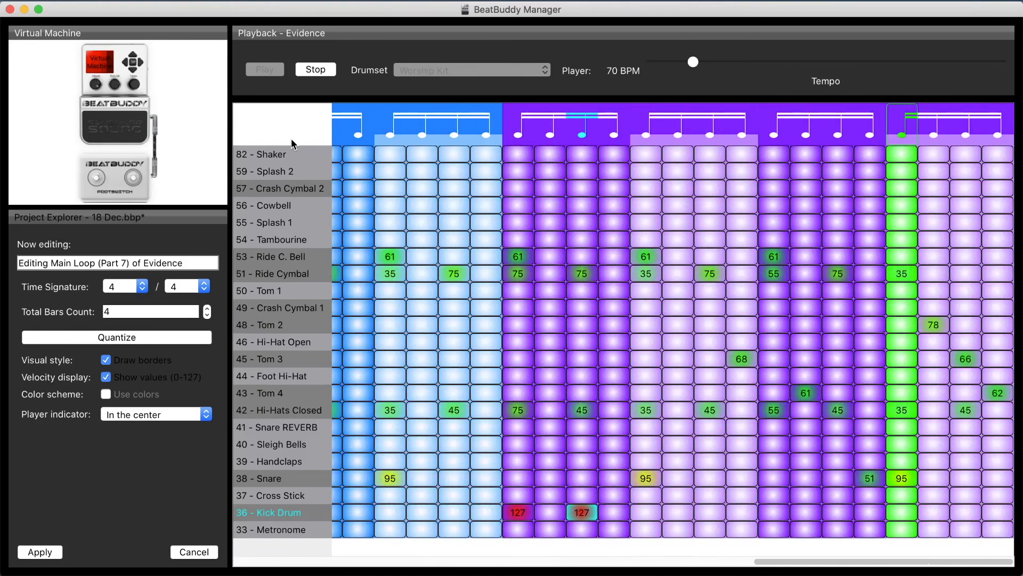
Apply the loop edits and export the CH4 main loop as a MIDI file, replacing the existing Evidence CH4.mid.
click(50, 554)
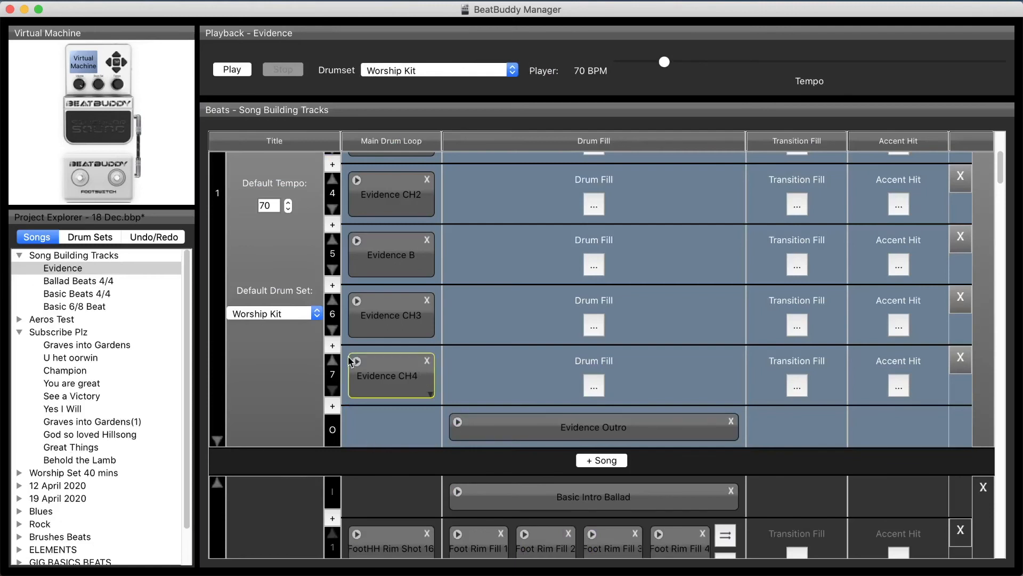
right_click(367, 369)
click(394, 481)
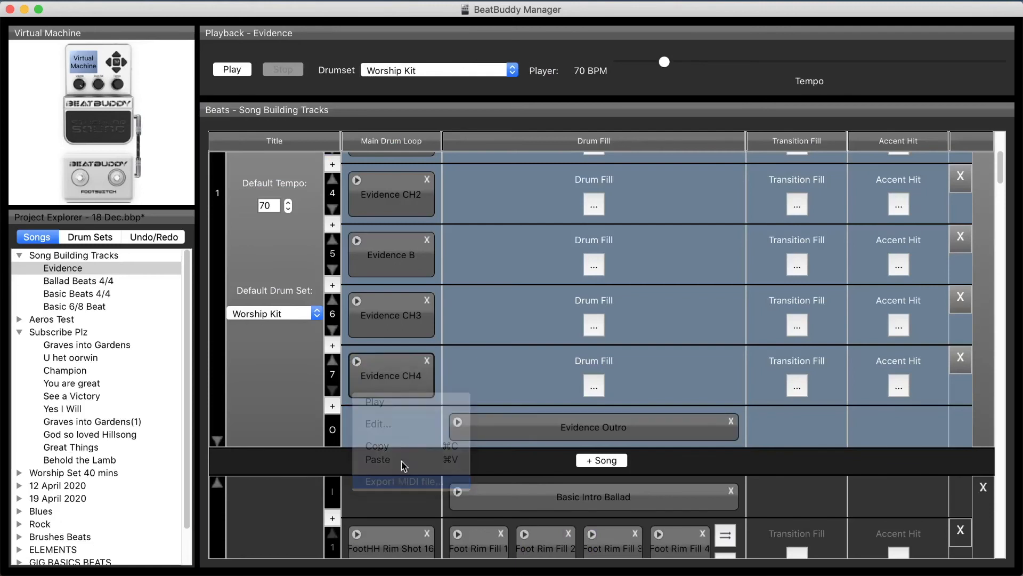
click(819, 447)
click(638, 157)
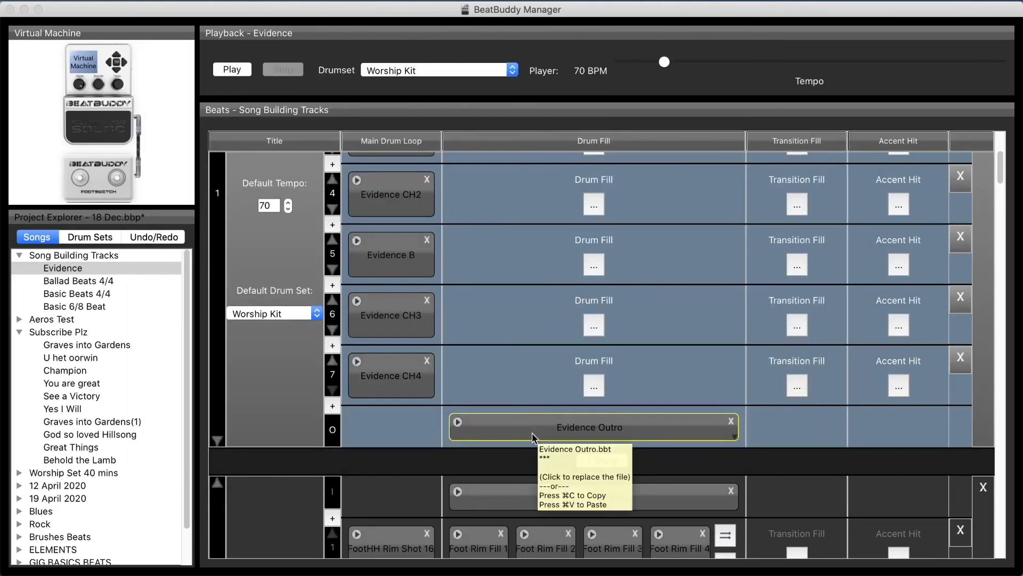
Audition the Evidence Outro and edit bar 1, beat 1: add a Kick Drum hit at 127 on the off-beat and remove the last-sixteenth one.
click(458, 422)
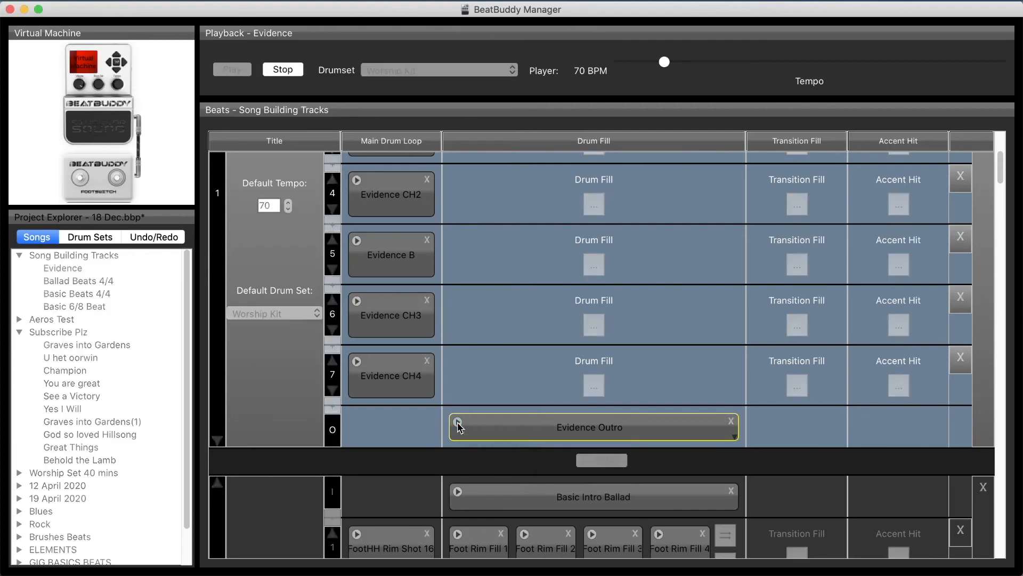
click(288, 73)
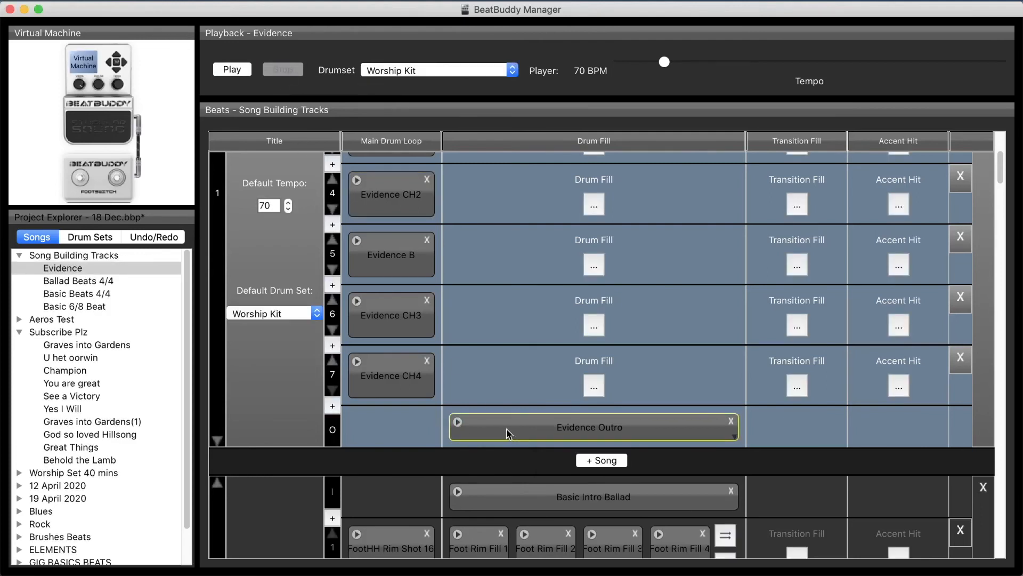
right_click(507, 428)
click(500, 465)
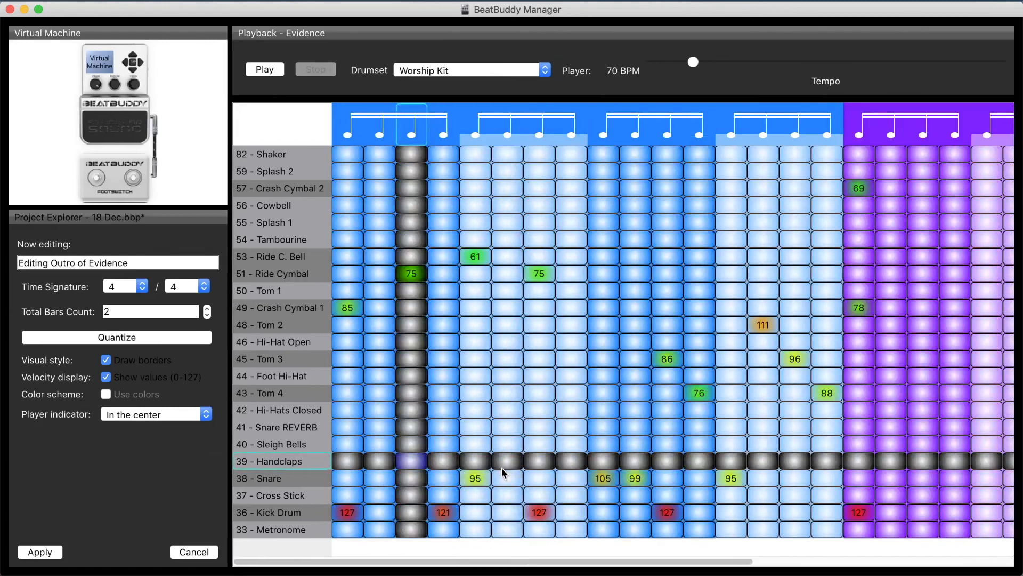
right_click(411, 512)
drag(420, 437, 420, 438)
click(438, 513)
drag(438, 514, 441, 573)
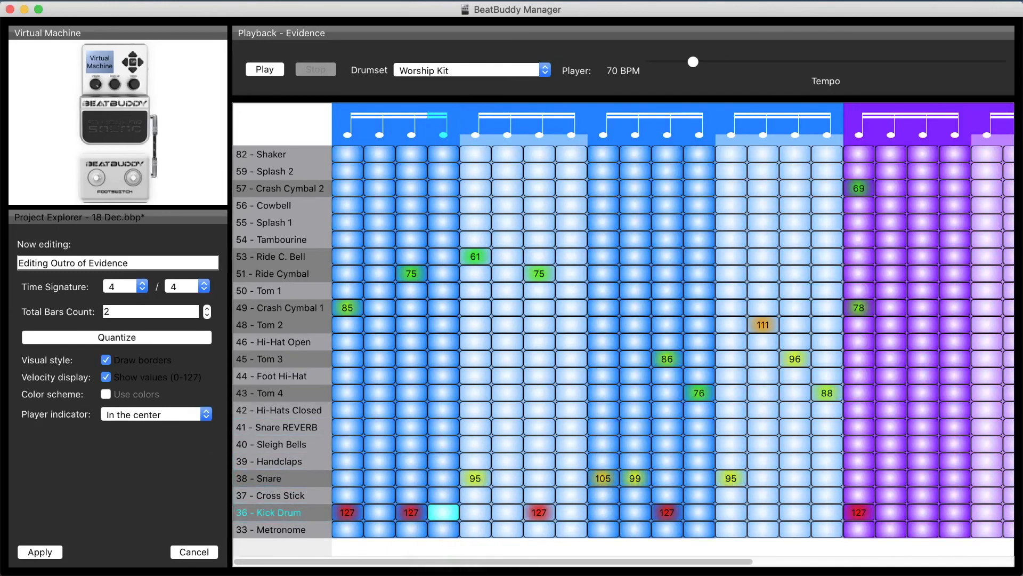
Apply the outro edits and export the outro as a MIDI file, replacing the existing Evidence Outro.mid.
click(46, 553)
click(521, 428)
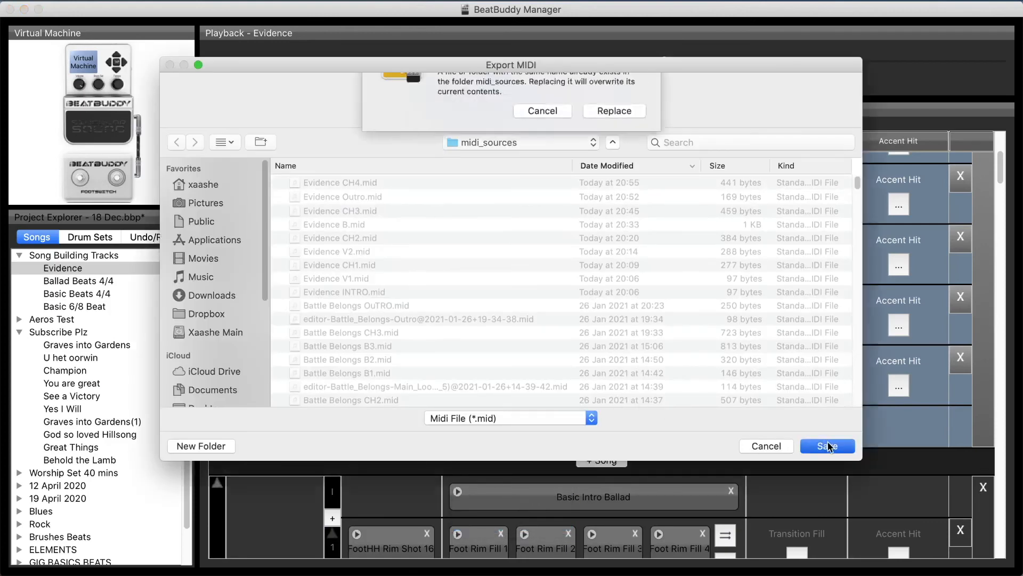
click(623, 157)
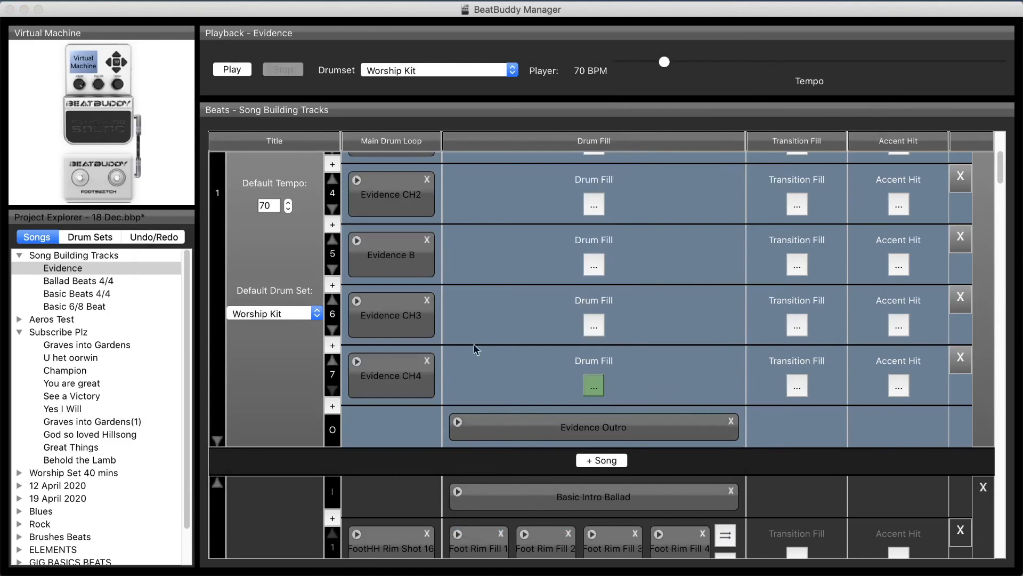
Save the modifications to the Evidence song and play the whole song from the intro.
scroll(380, 394, up, 3)
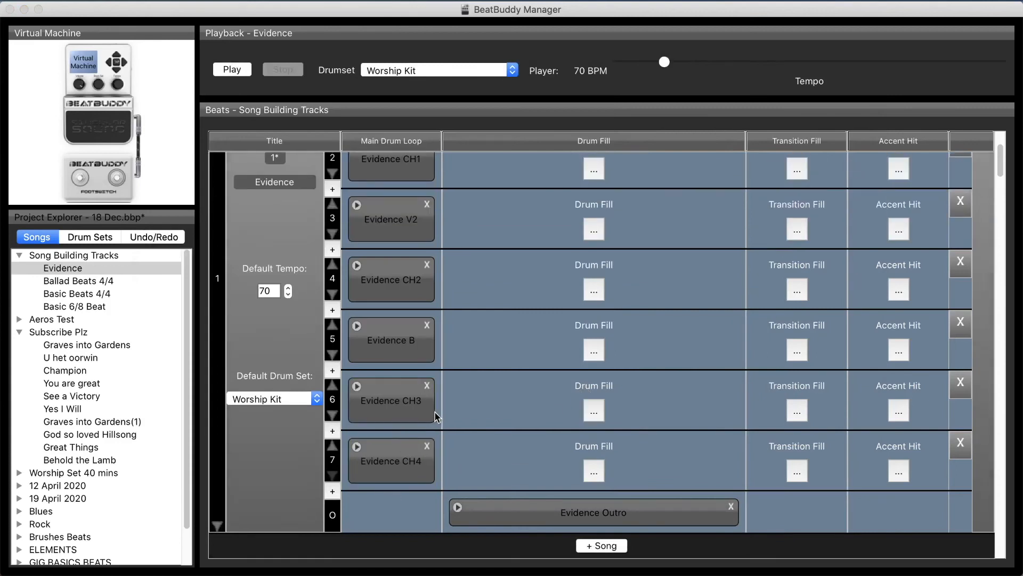
scroll(436, 417, up, 5)
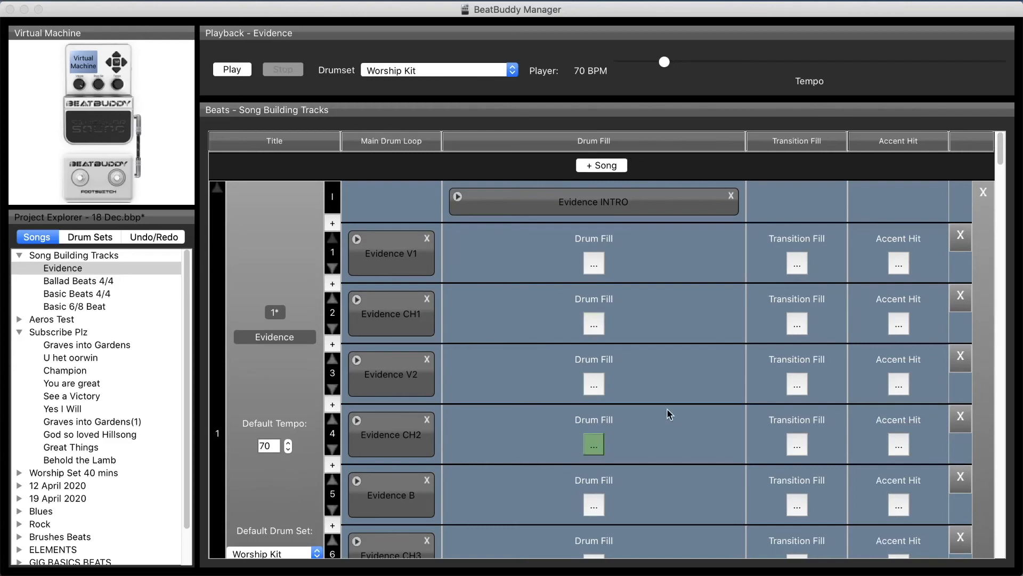
click(230, 73)
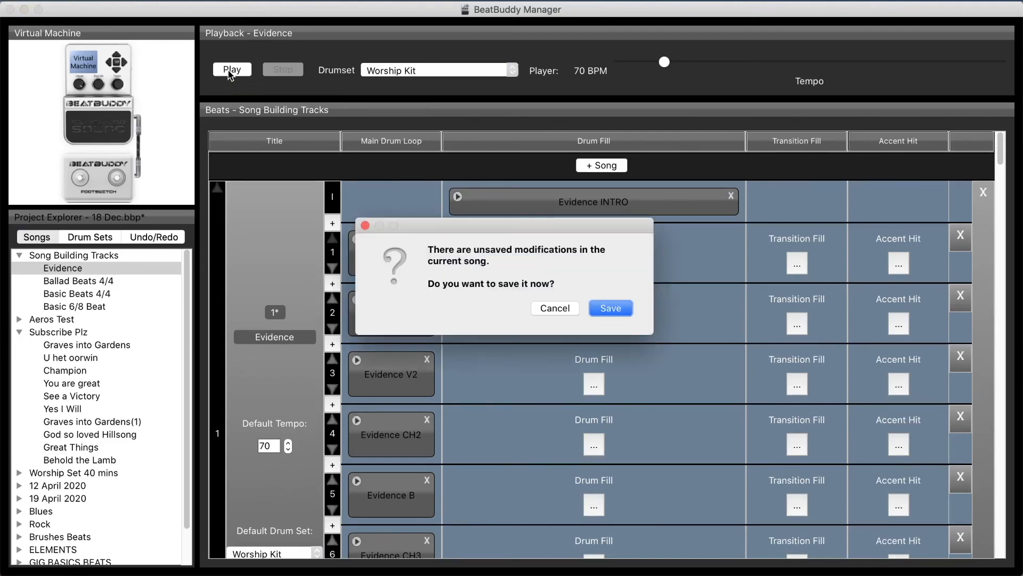
click(616, 313)
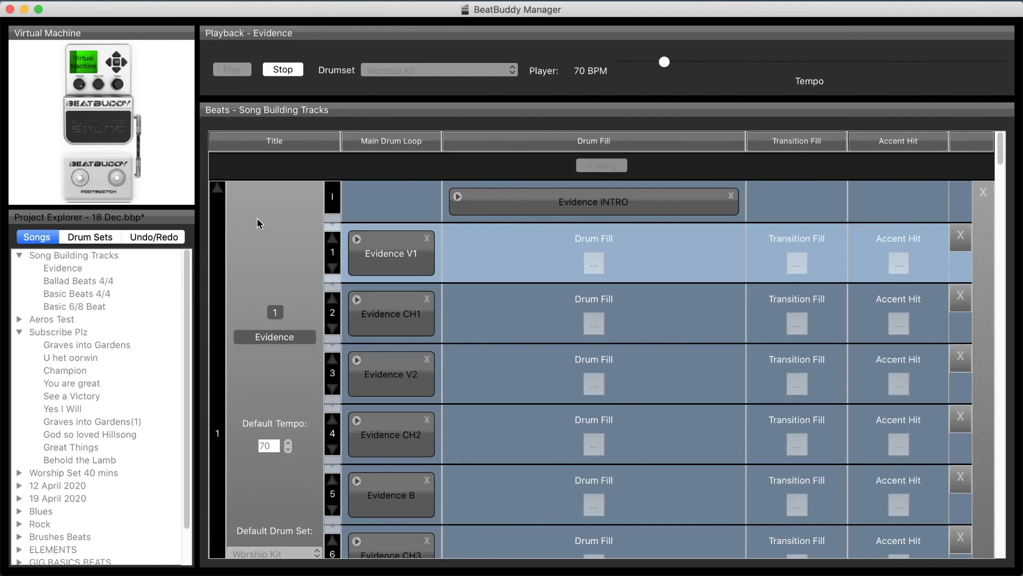
Advance the song playback with the virtual pedal from V1 through CH1, V2 and CH2 to the B part.
click(108, 134)
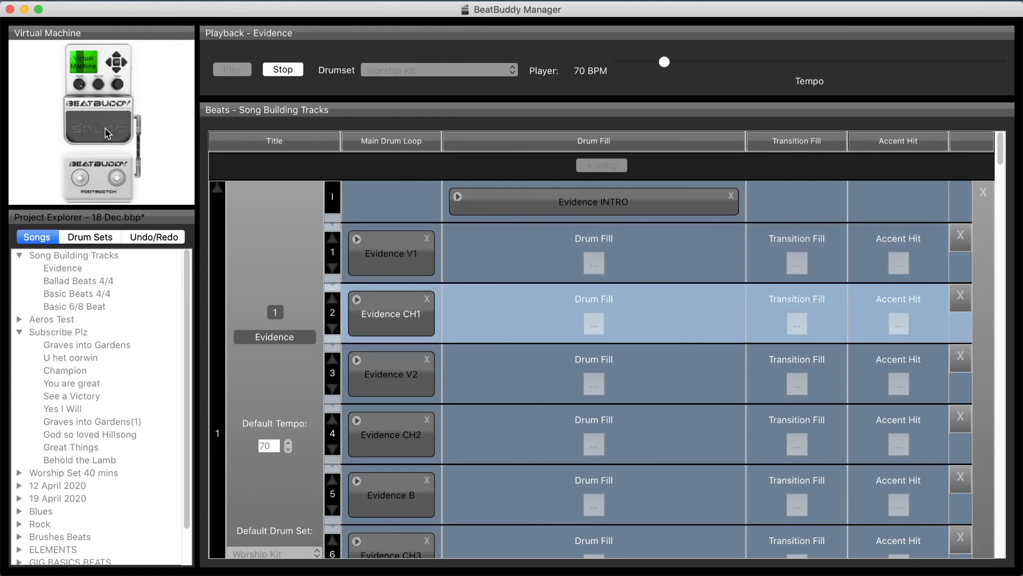
scroll(313, 315, down, 3)
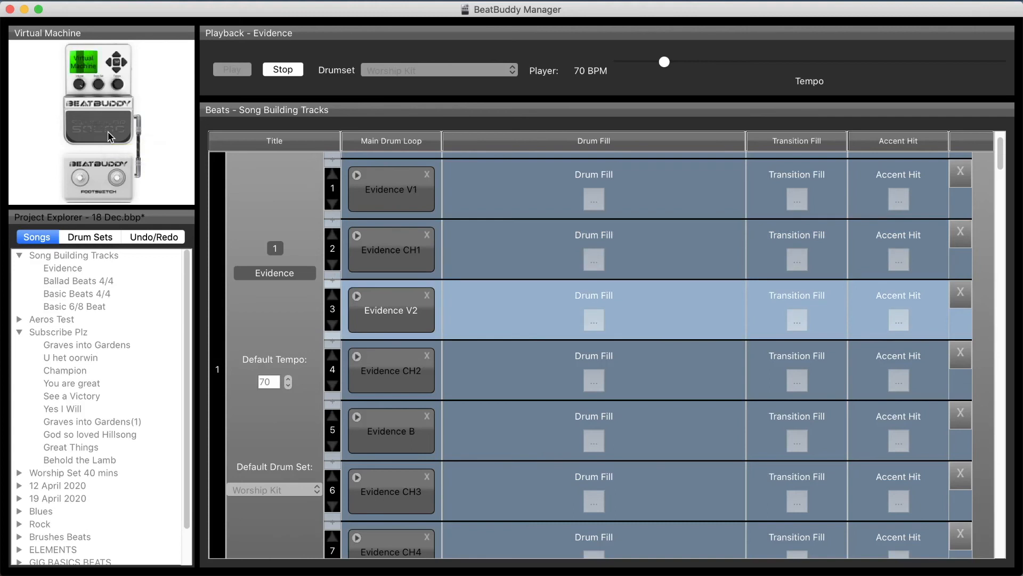
scroll(312, 346, down, 3)
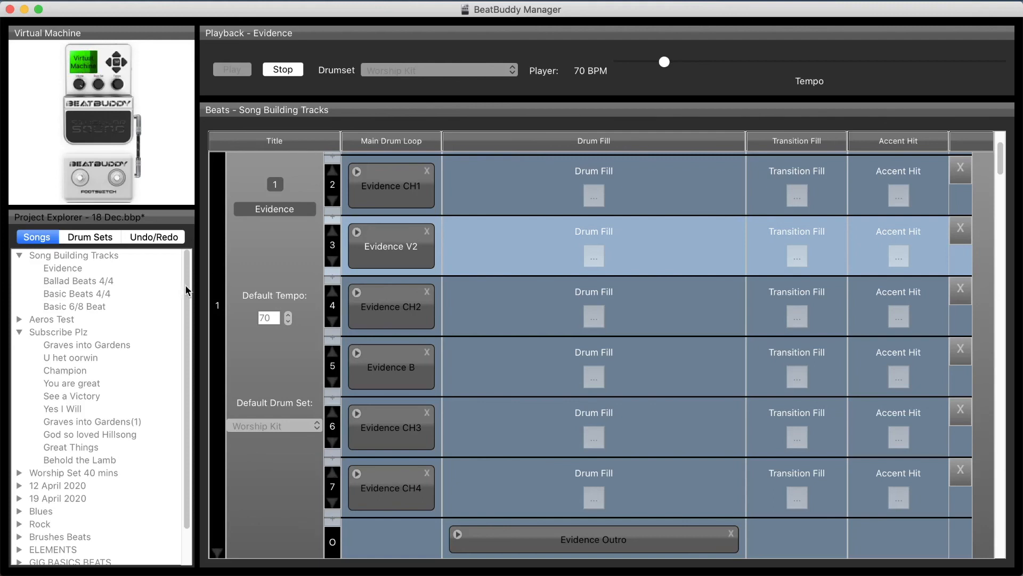
click(116, 132)
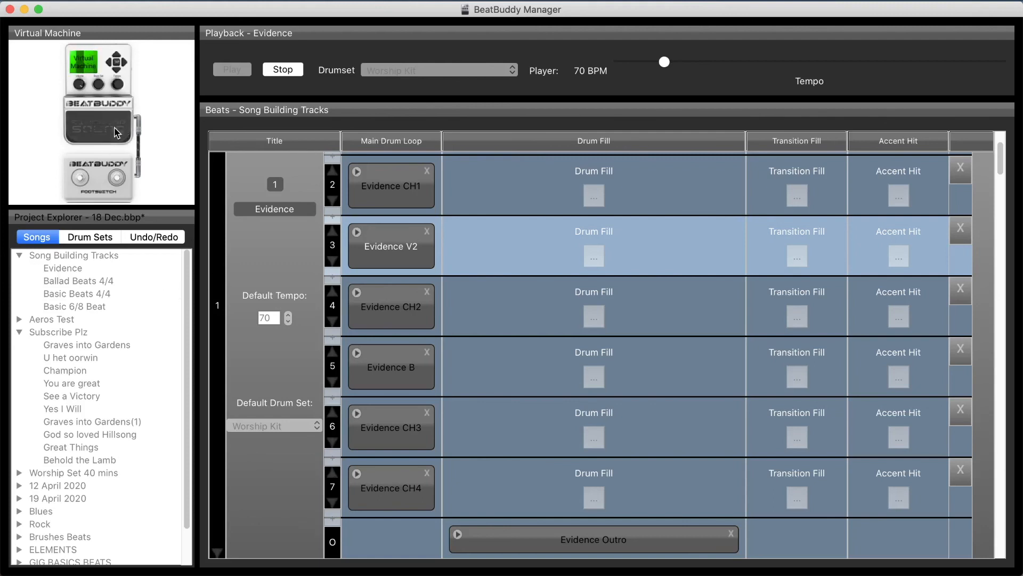
click(116, 133)
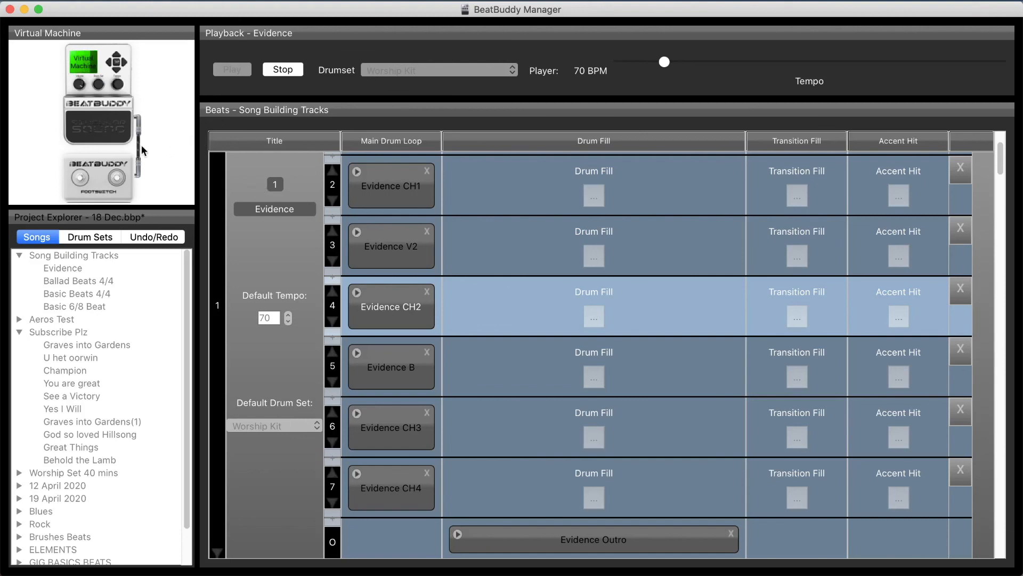
click(111, 131)
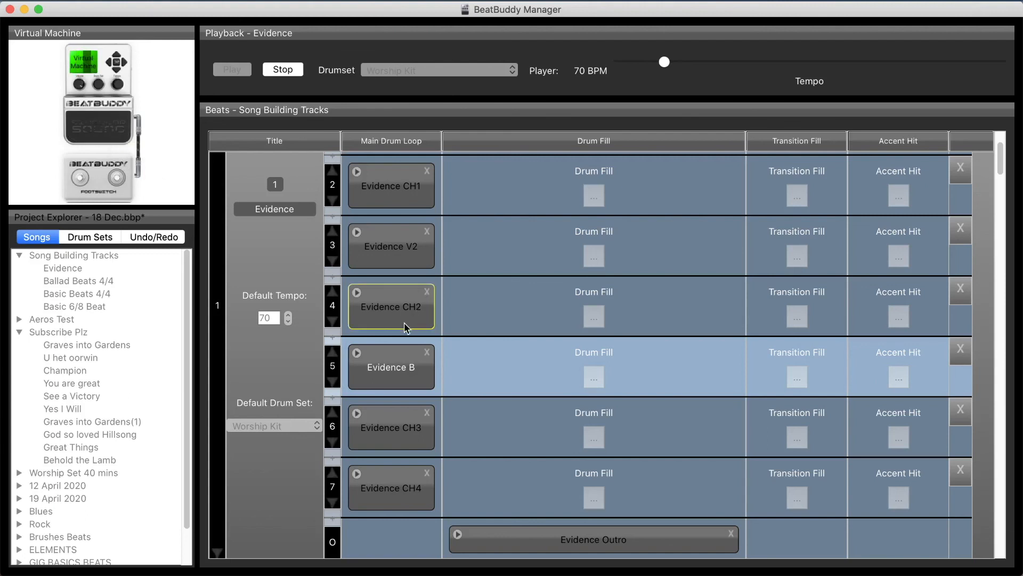
scroll(295, 349, down, 4)
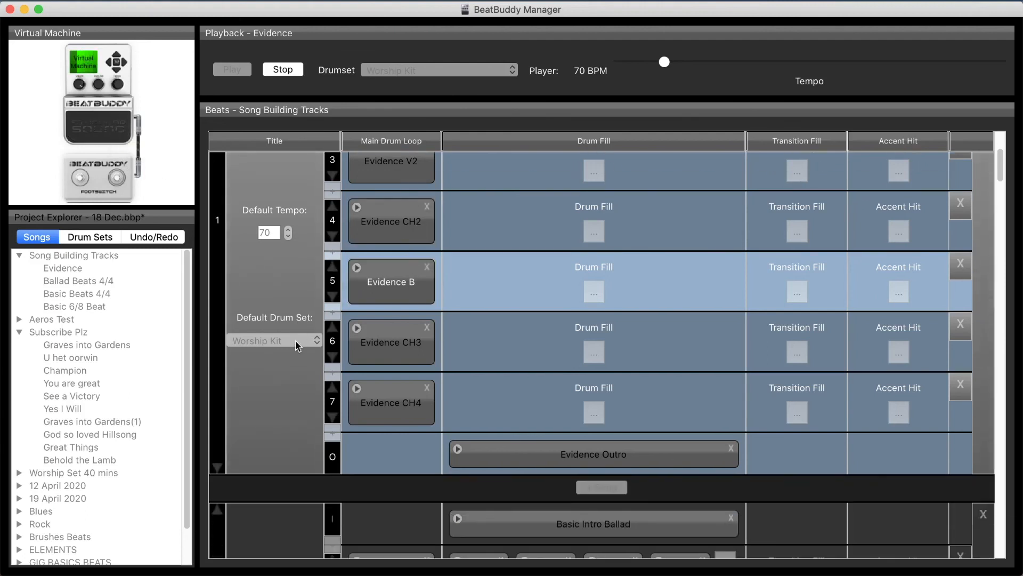
scroll(299, 331, up, 2)
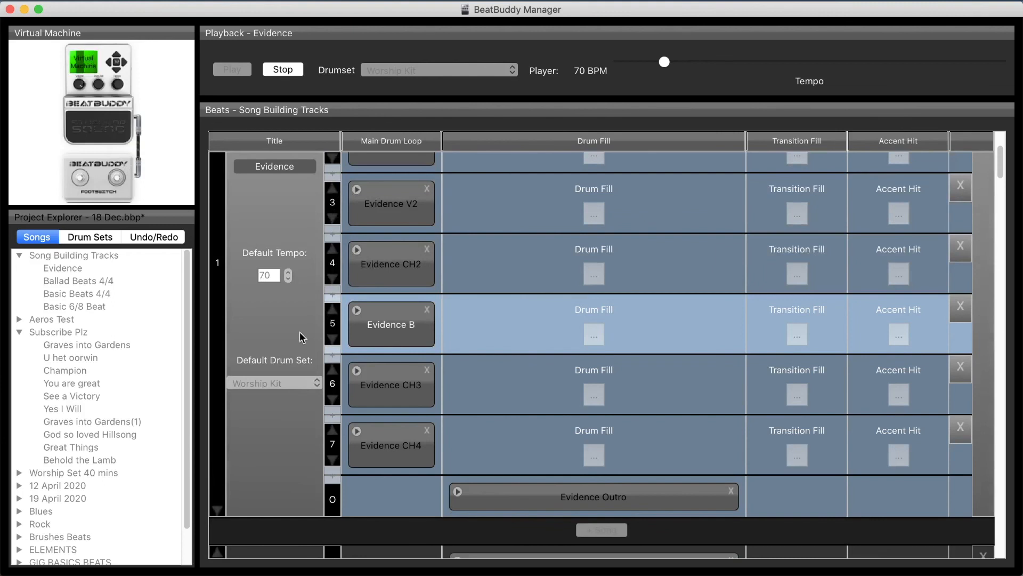
Advance the playback with the virtual pedal through CH3 and CH4 to the song's end, and review the full part list.
click(105, 131)
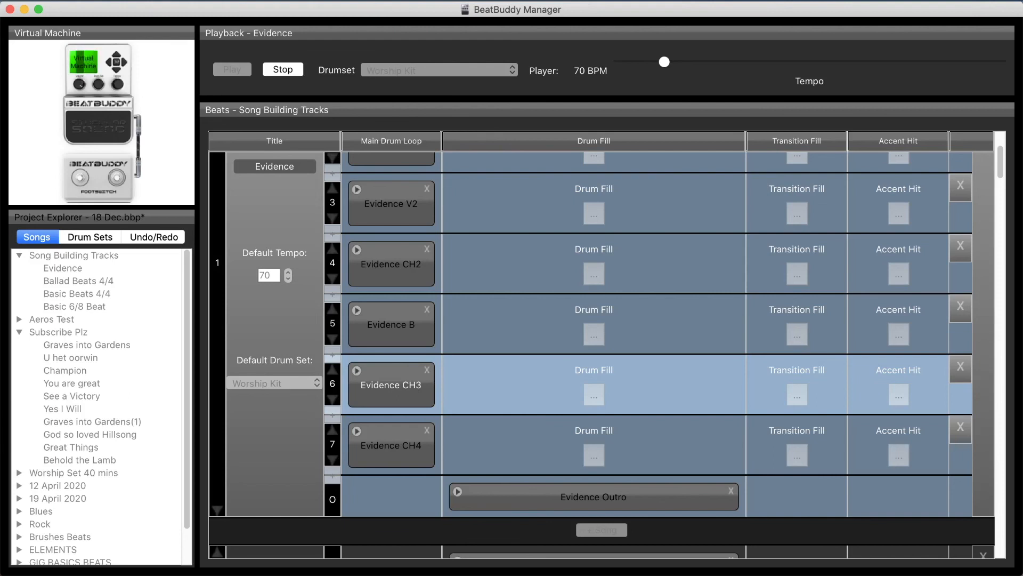
click(121, 145)
click(121, 143)
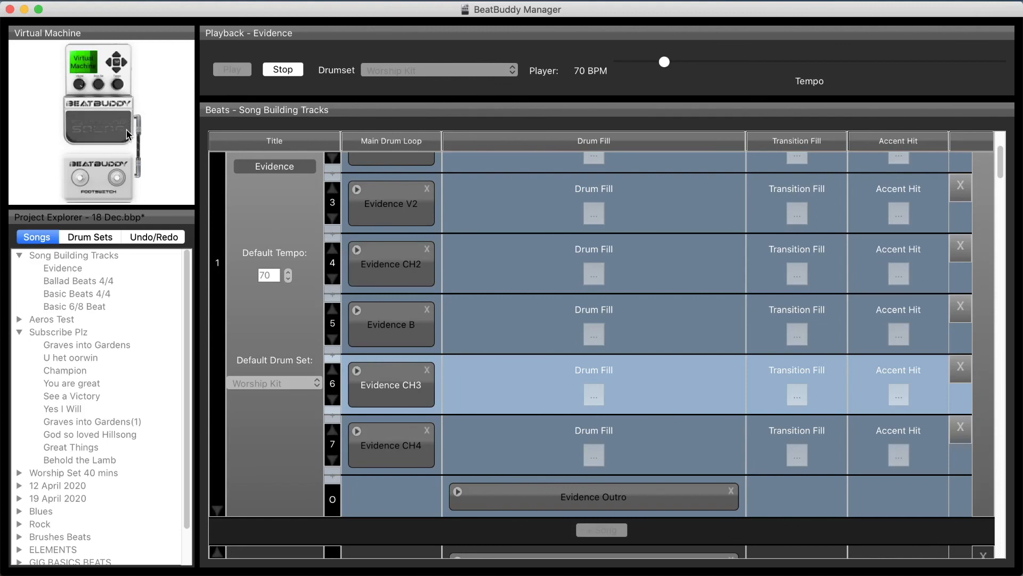
click(95, 134)
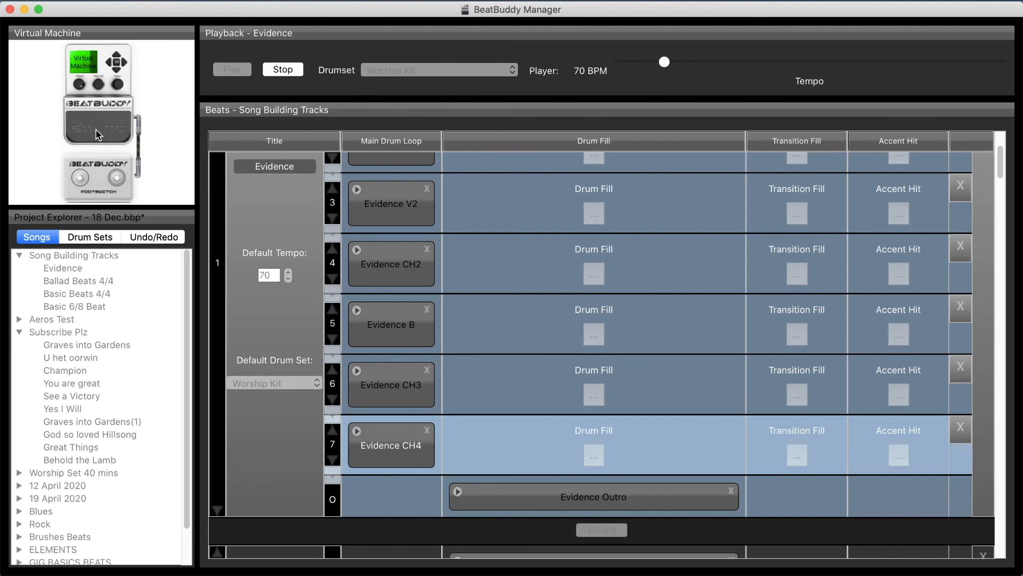
click(120, 137)
click(108, 133)
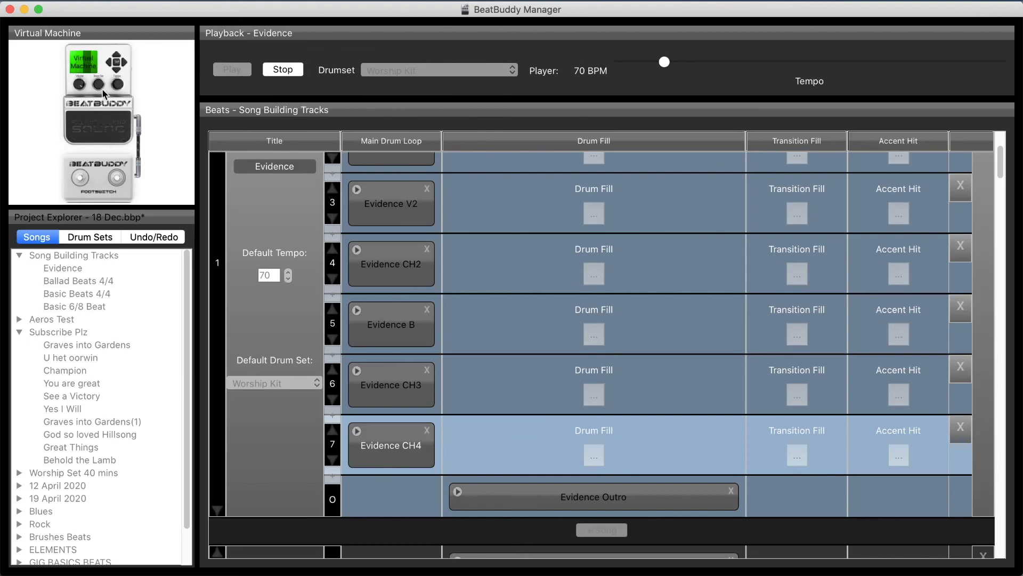
click(115, 136)
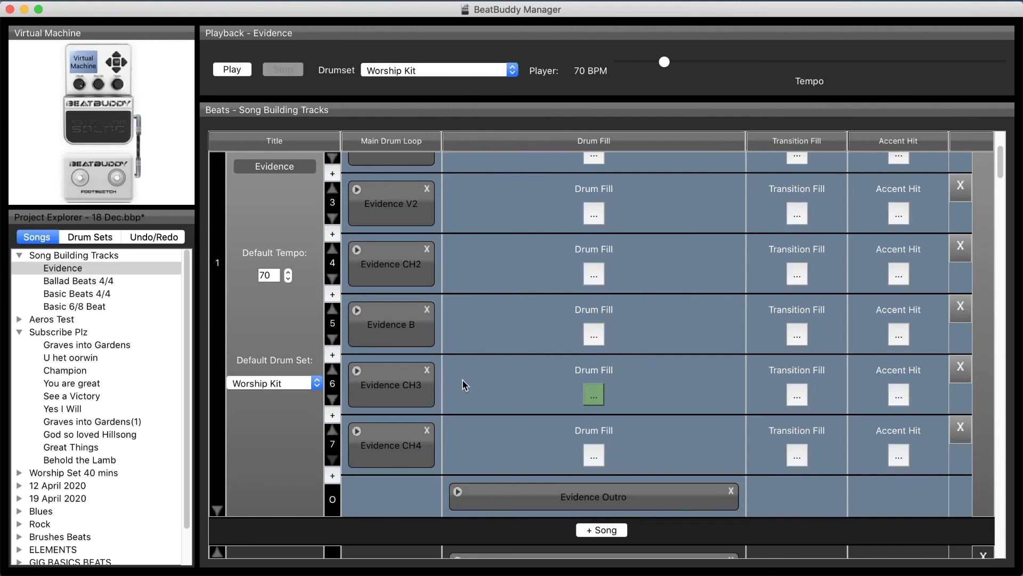
scroll(538, 377, down, 3)
scroll(538, 383, up, 10)
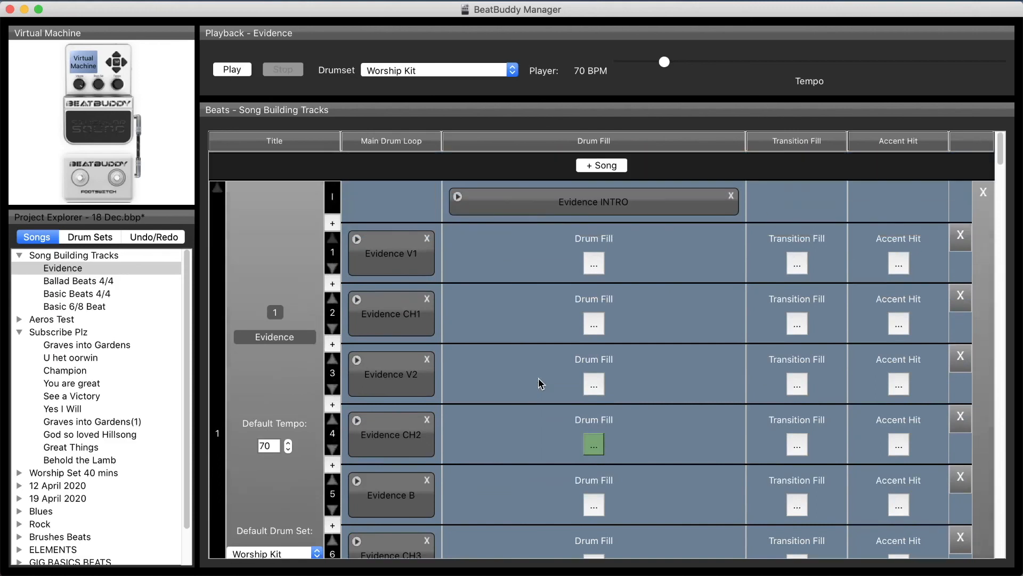
Export the Evidence song as the portable song file Evidence.sng in the BBW Songs folder.
scroll(539, 383, down, 1)
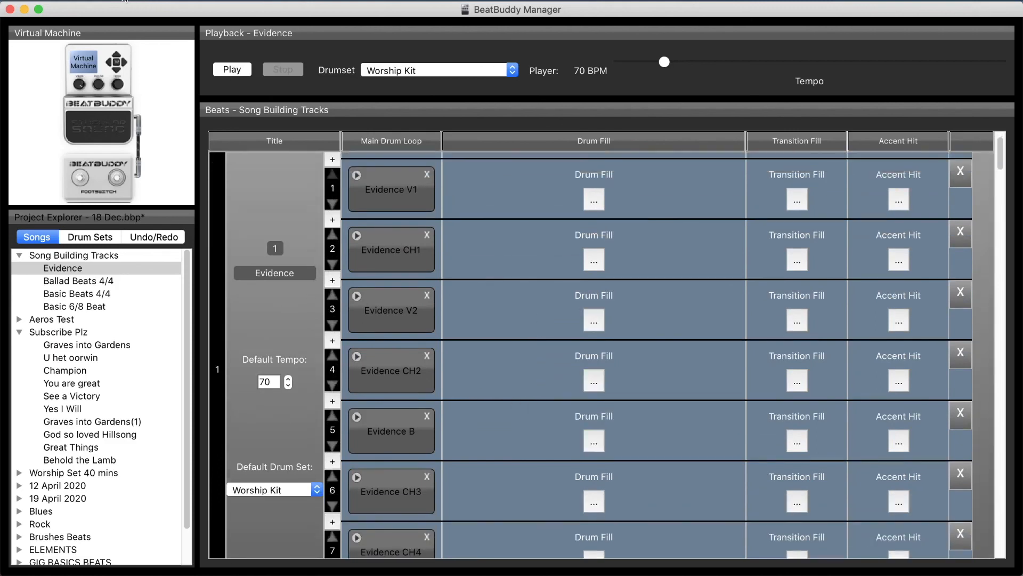
click(151, 3)
mouse_move(155, 87)
click(276, 87)
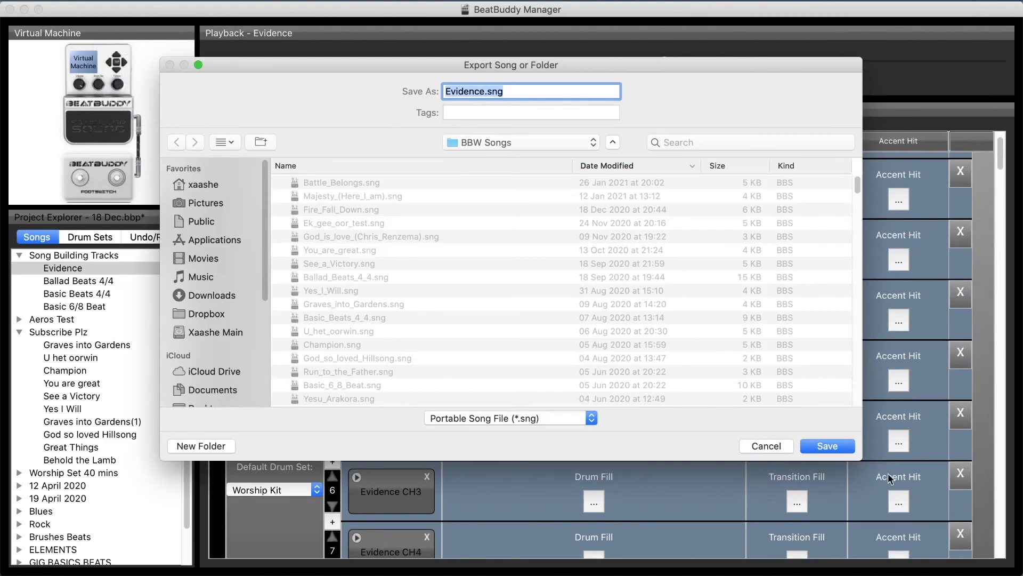
click(830, 447)
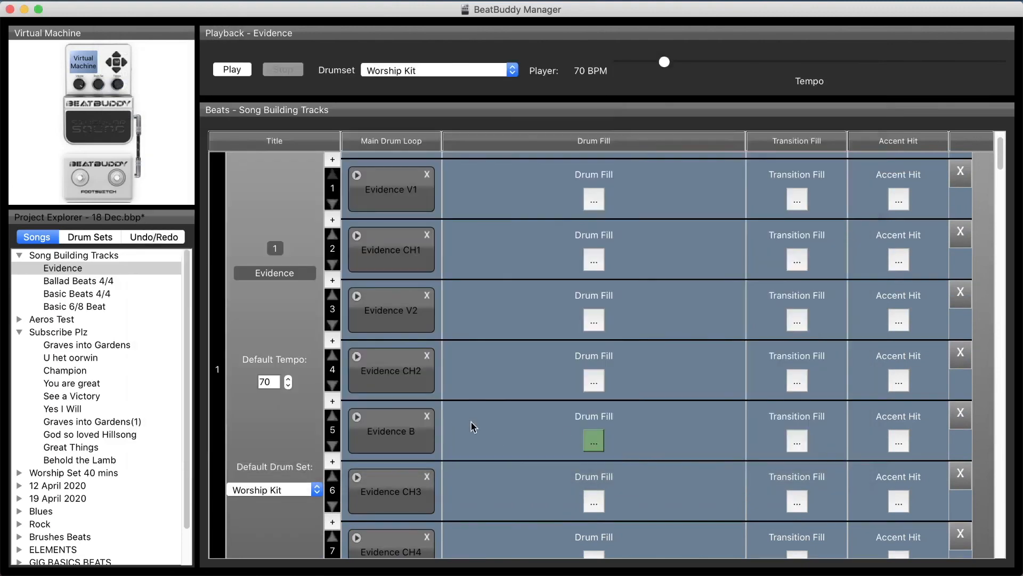
scroll(484, 396, down, 2)
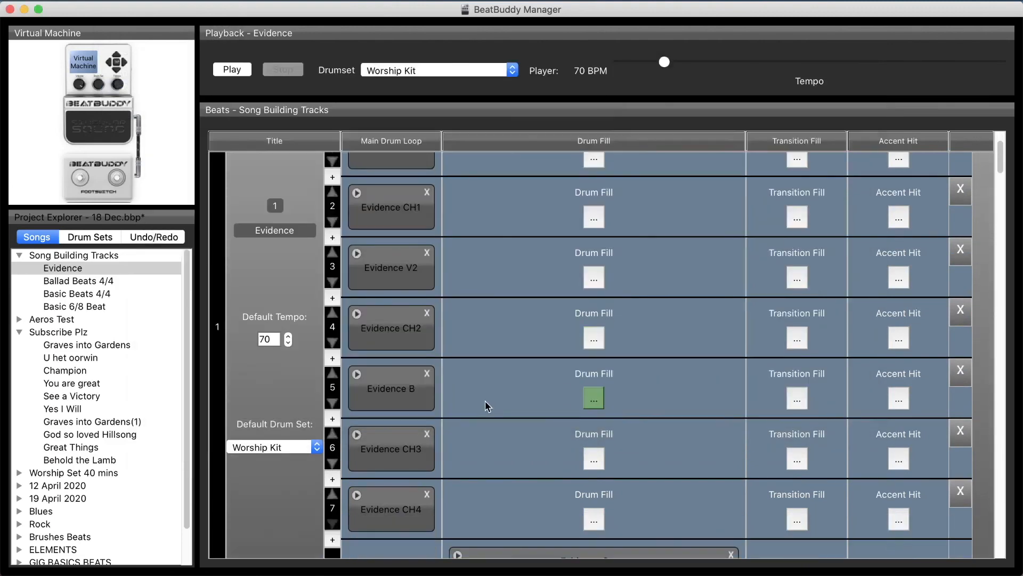
scroll(486, 402, up, 2)
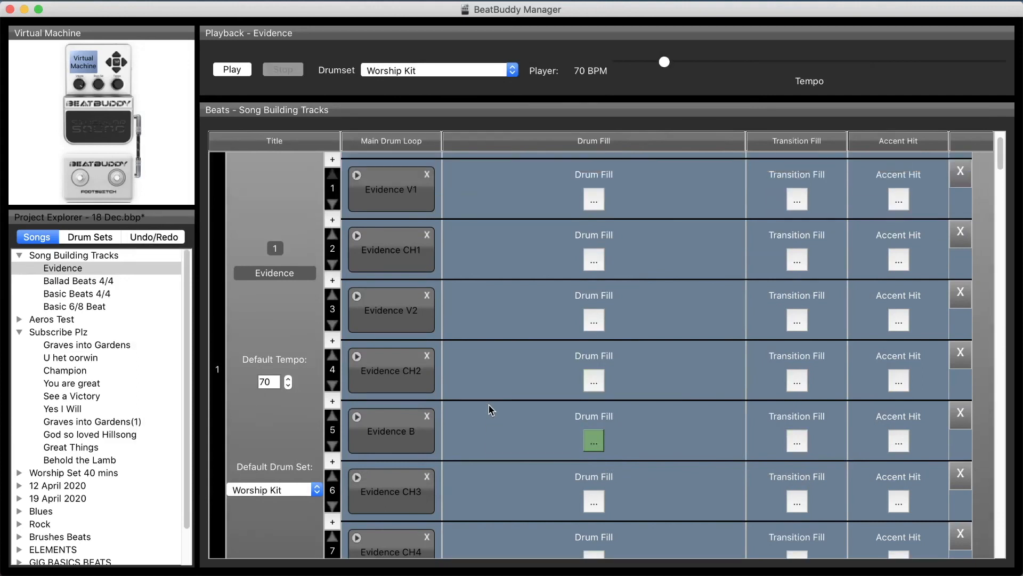
scroll(512, 414, down, 5)
scroll(513, 414, up, 4)
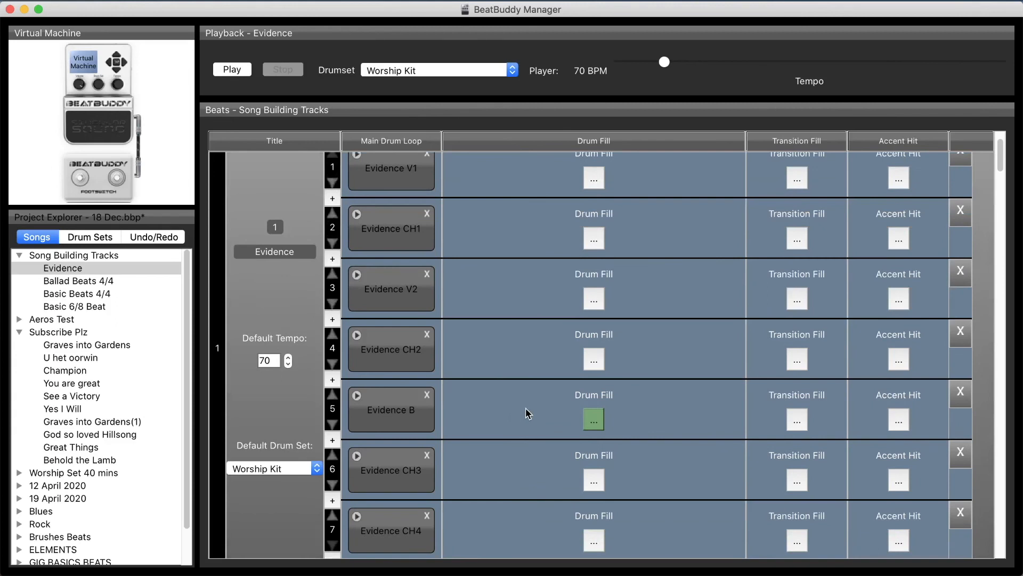
scroll(525, 408, down, 2)
scroll(526, 408, up, 2)
scroll(526, 409, down, 3)
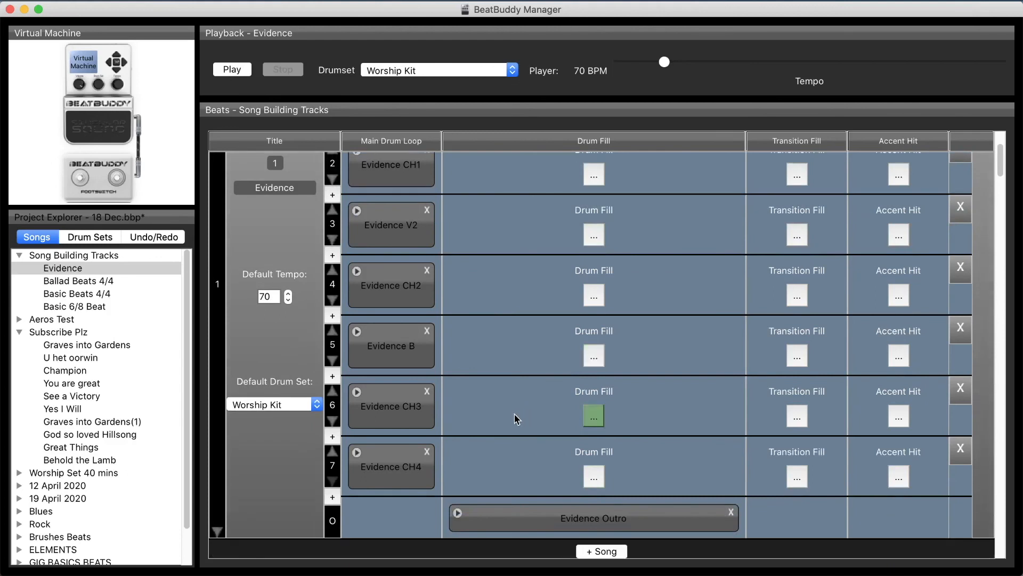